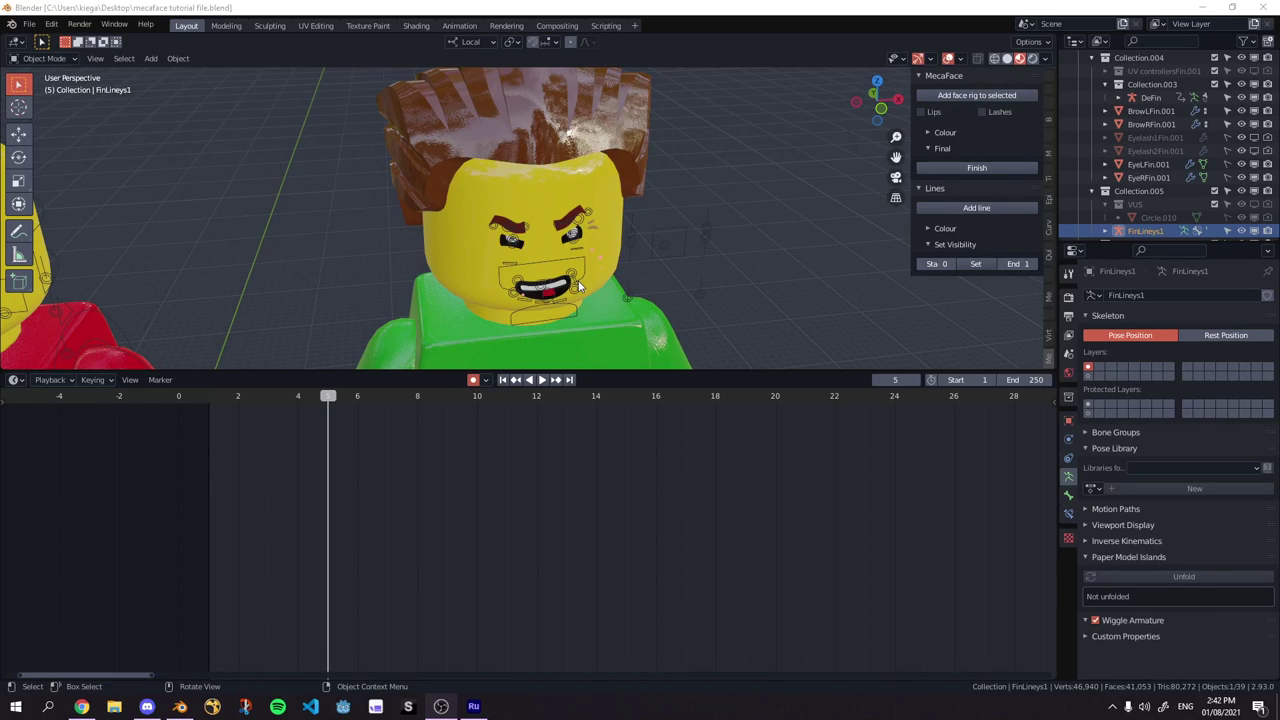
Examine the rigged face of the green-shirted minifigure from several angles and distances.
middle_click_drag(580, 286, 518, 285)
scroll(552, 270, "down", 3)
scroll(518, 285, "up", 2)
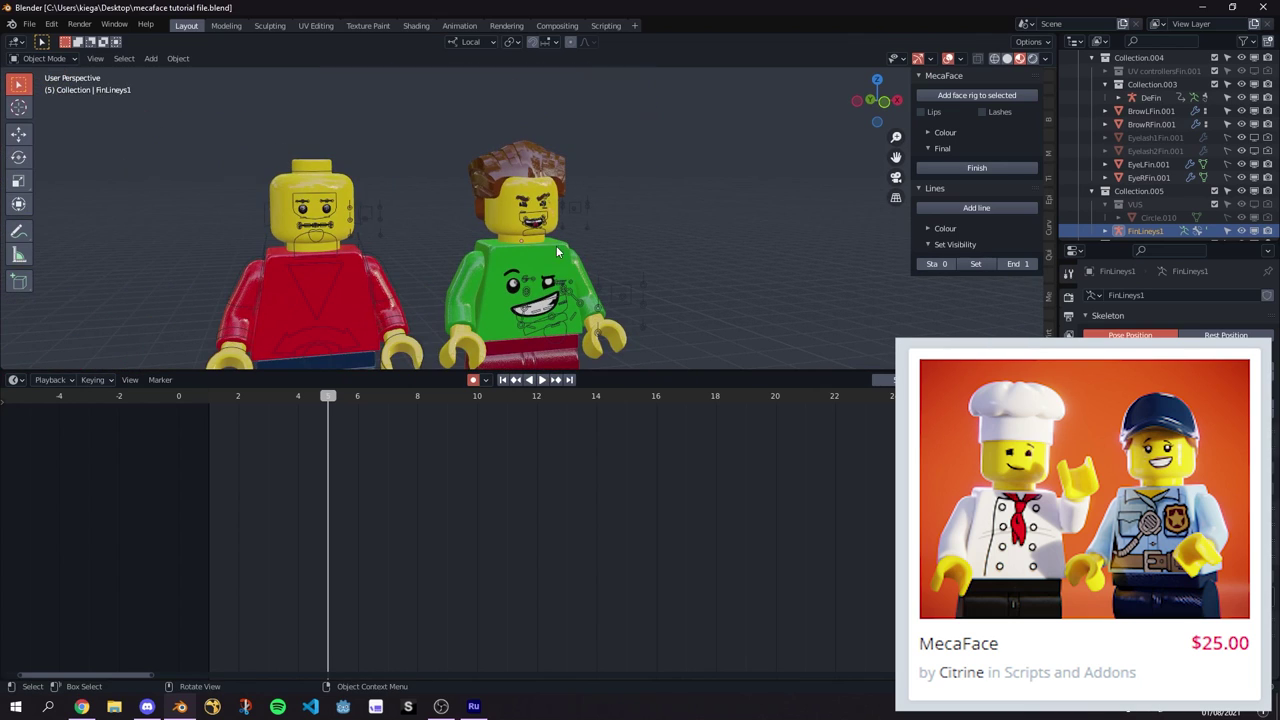
scroll(545, 240, "up", 5)
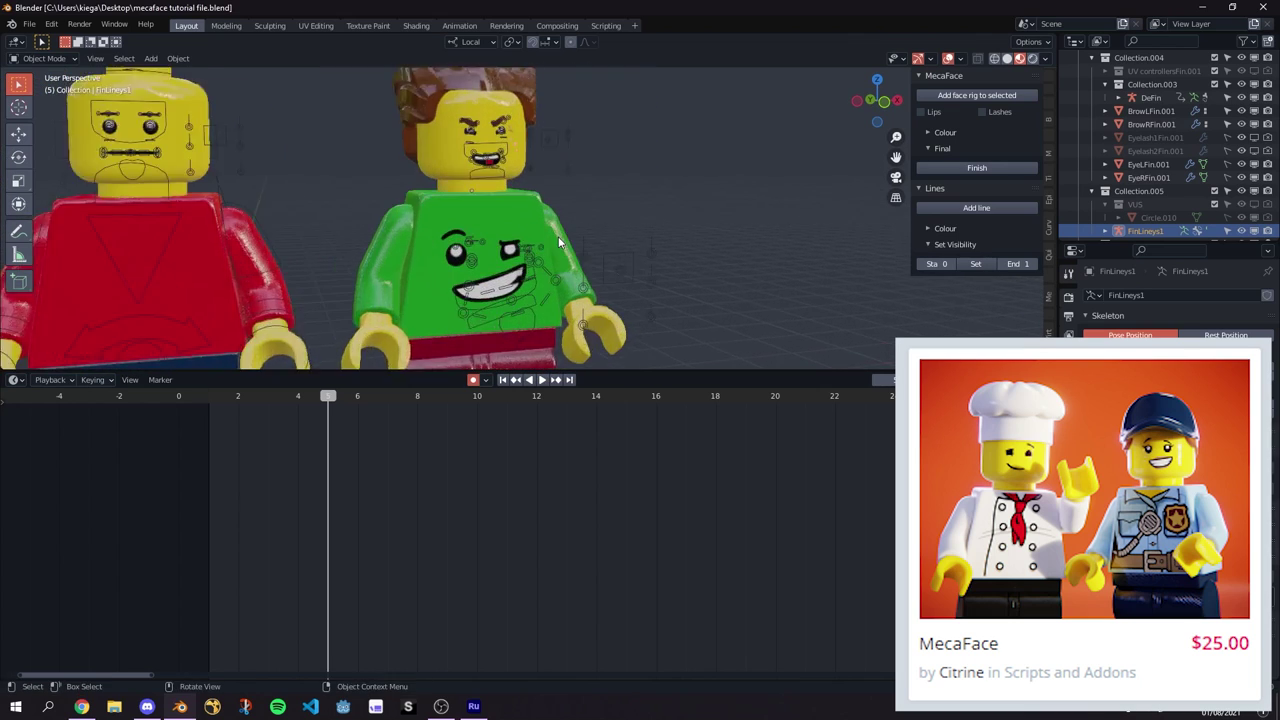
middle_click_drag(571, 217, 562, 285, "shift")
scroll(562, 280, "up", 3)
middle_click_drag(562, 275, 559, 258)
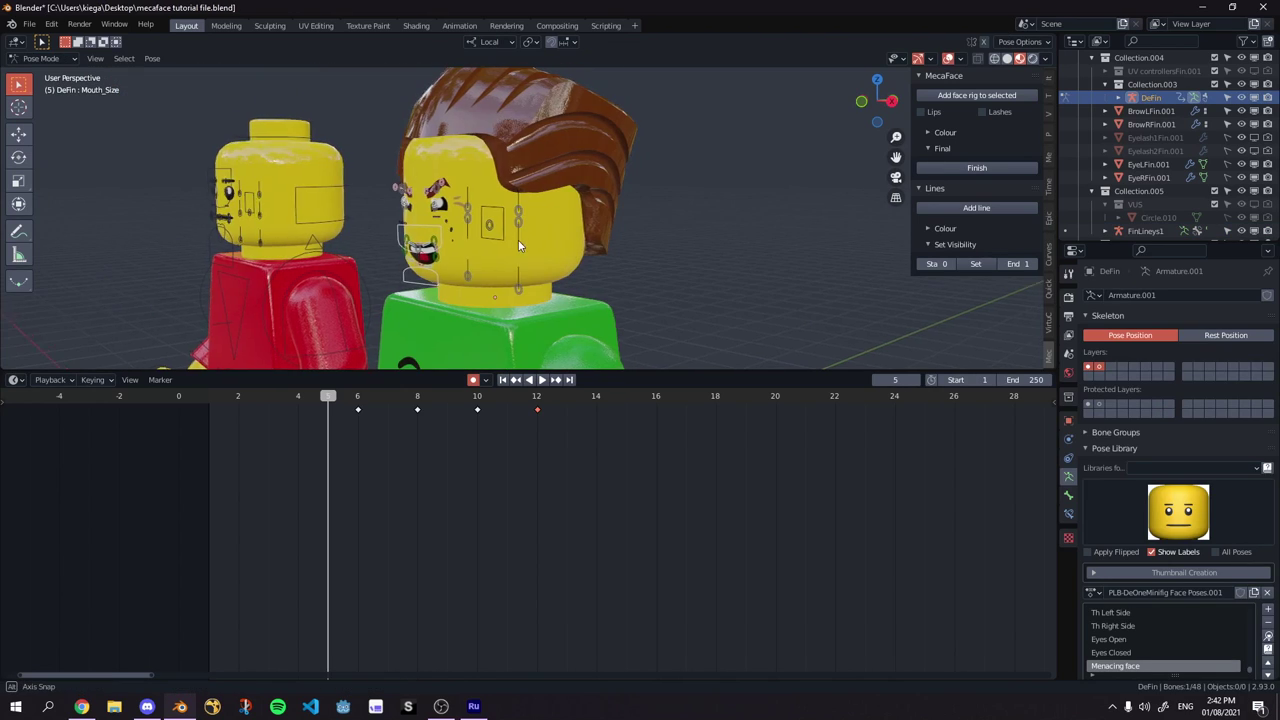
middle_click_drag(518, 240, 686, 210)
scroll(575, 233, "up", 2)
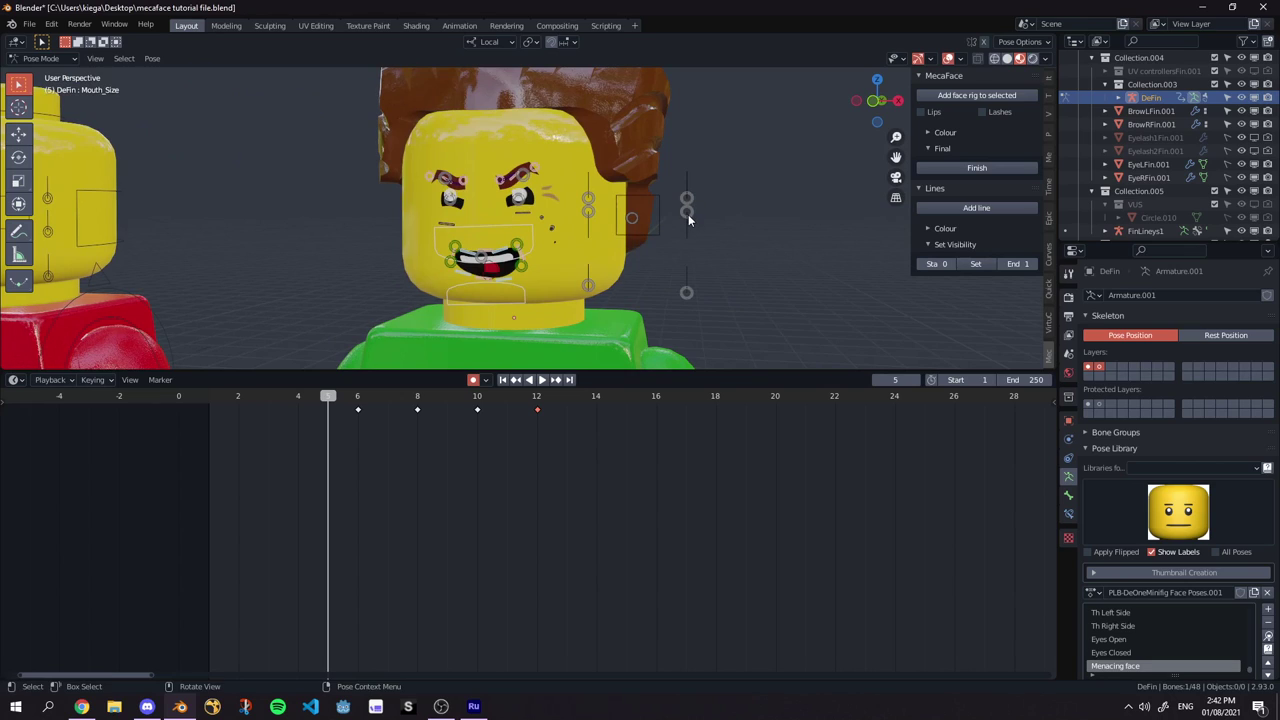
key("g")
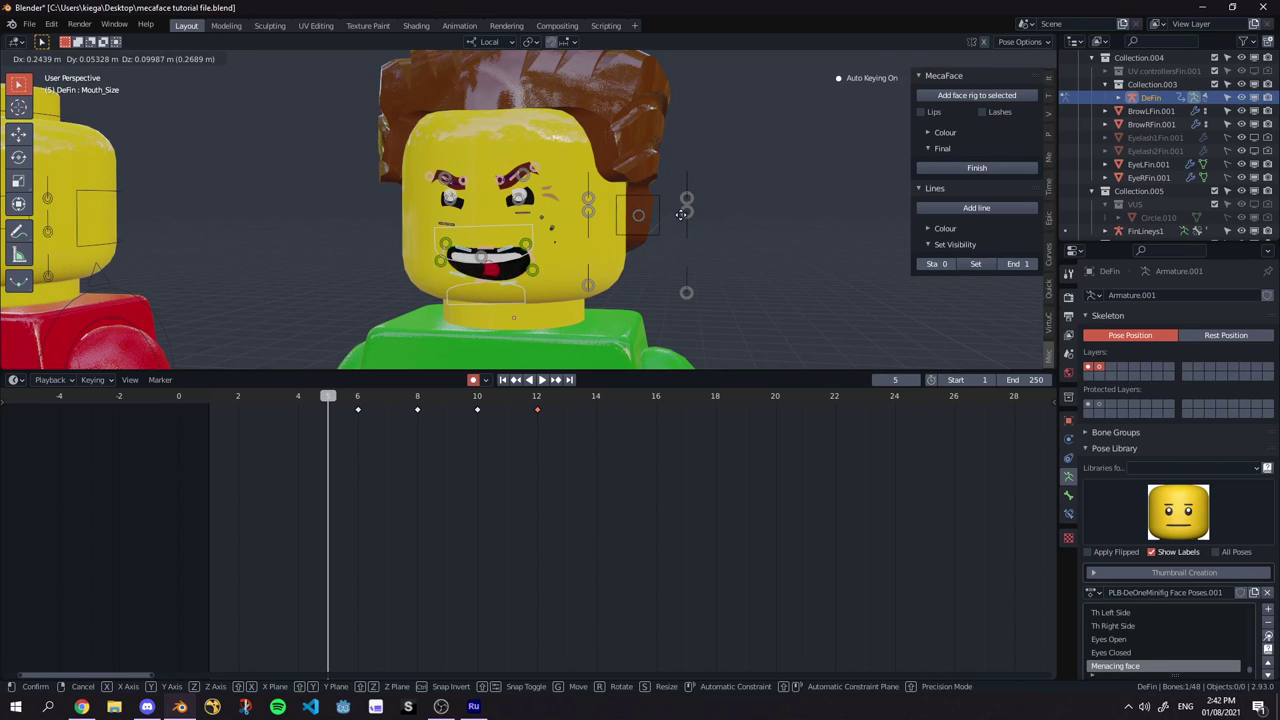
right_click(679, 238)
key("g")
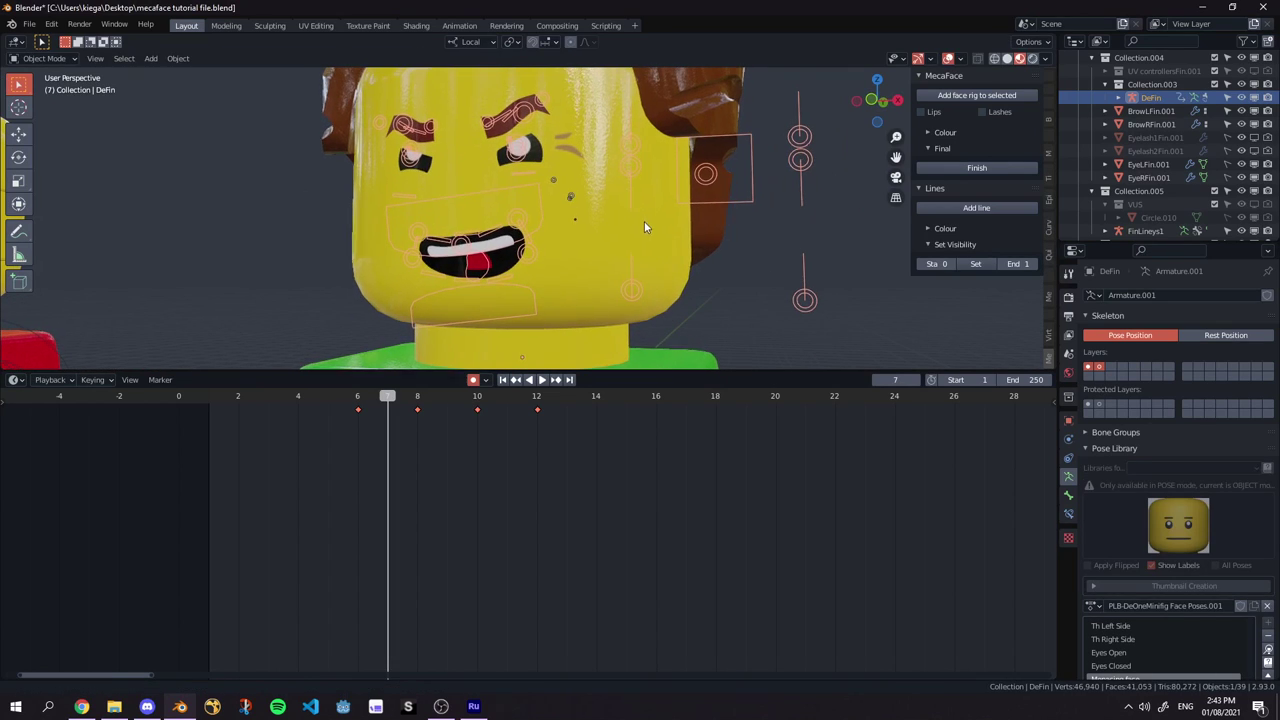
Switch the face rig to Pose Mode and apply the Screaming 2 pose from the pose library at frame 7.
middle_click_drag(655, 238, 663, 286)
key("ctrl+Tab")
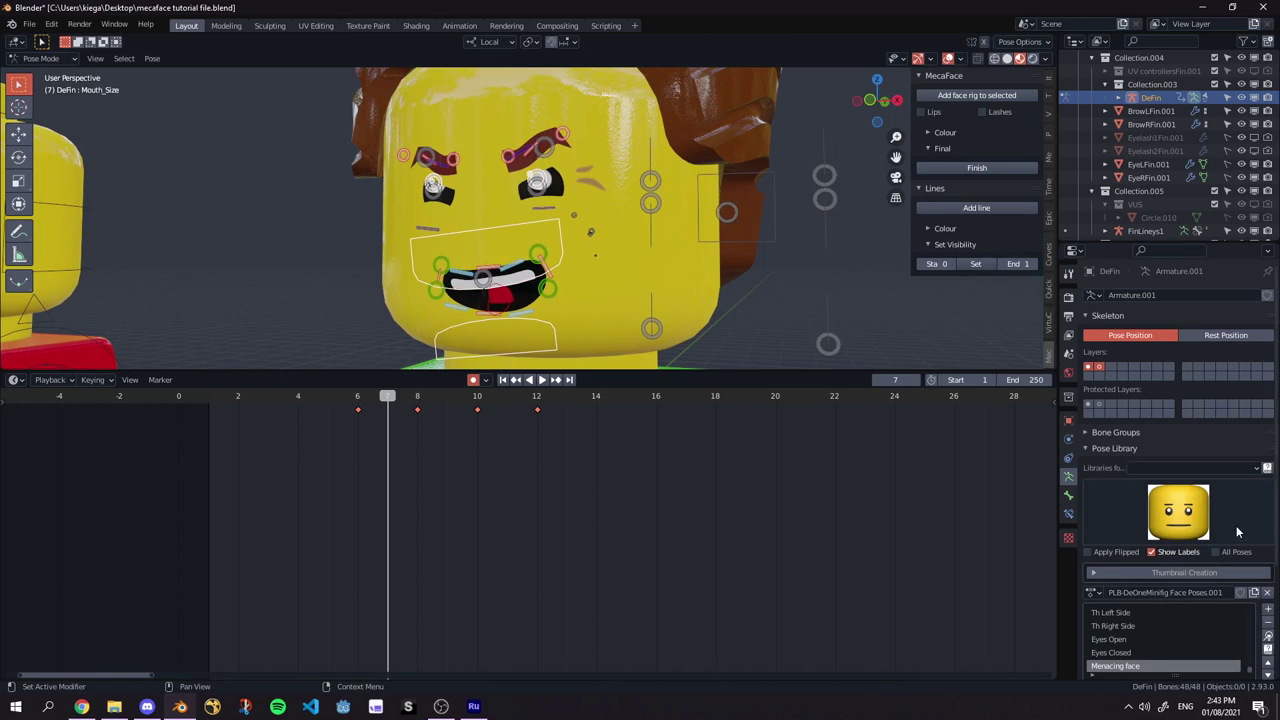
left_click(1236, 522)
left_click(835, 202)
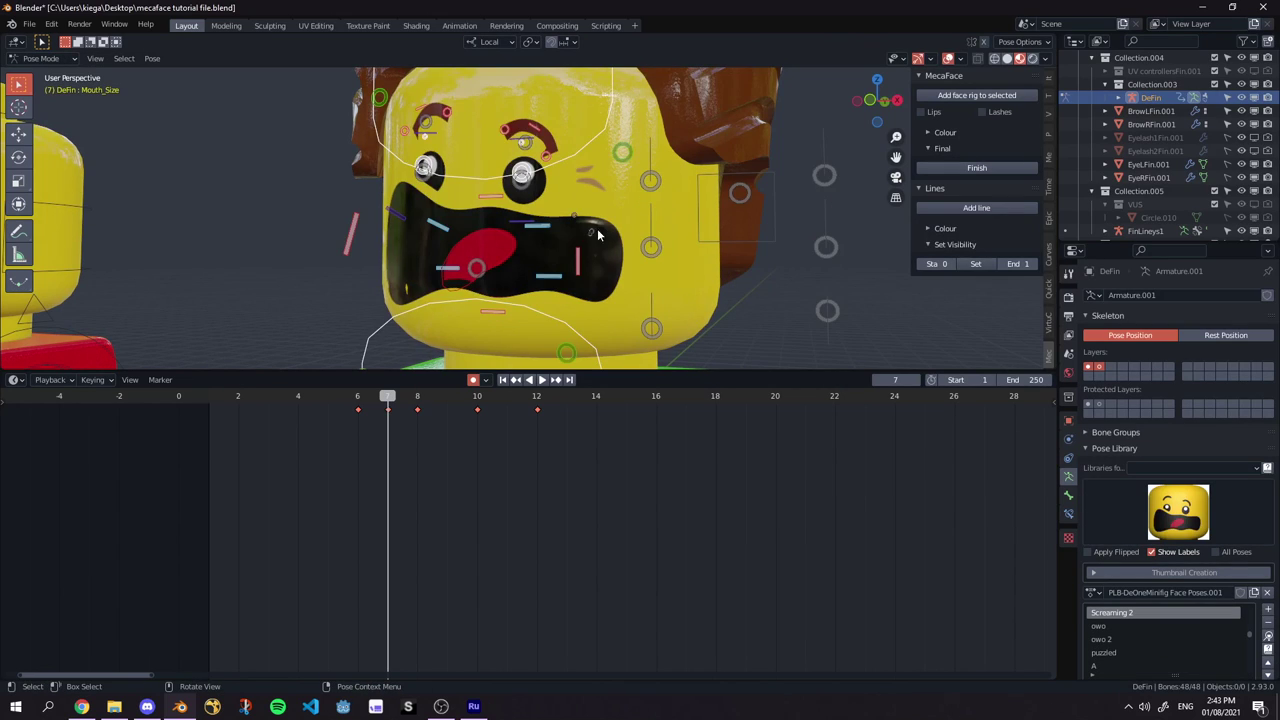
Hide the viewport overlays and inspect the minifigure's screaming expression without the rig controls.
left_click(950, 58)
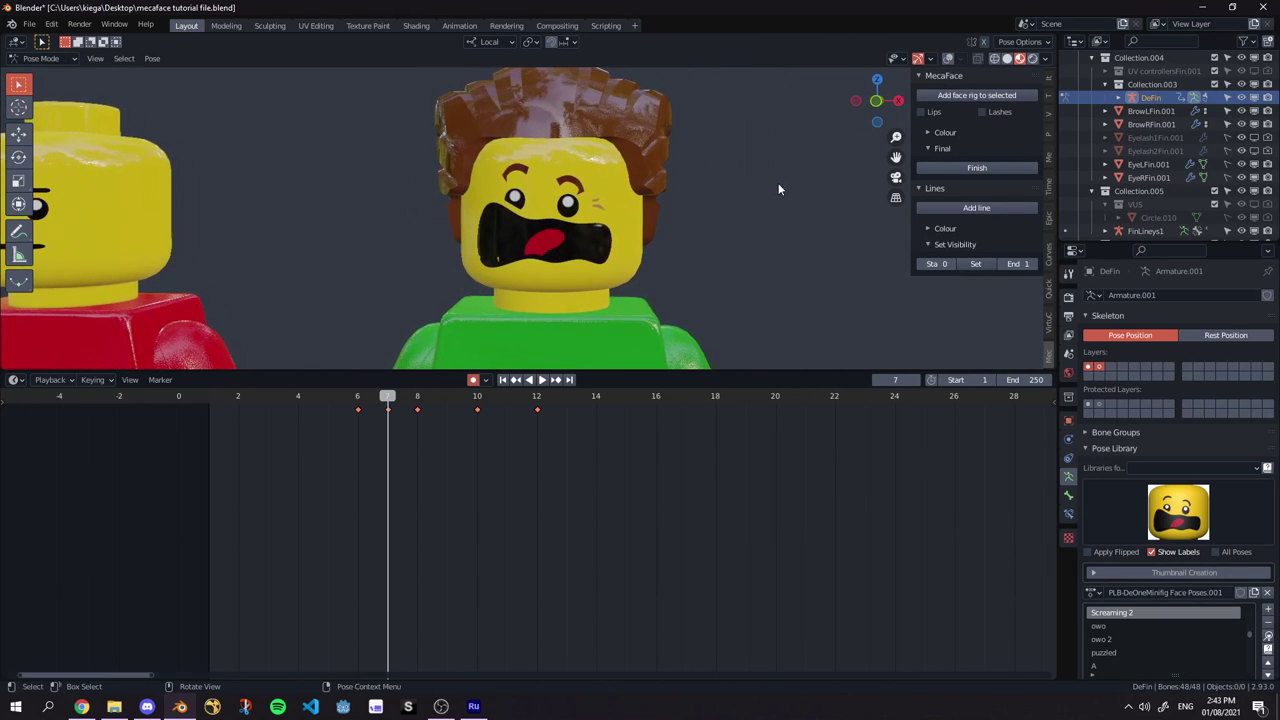
scroll(676, 171, "up", 3)
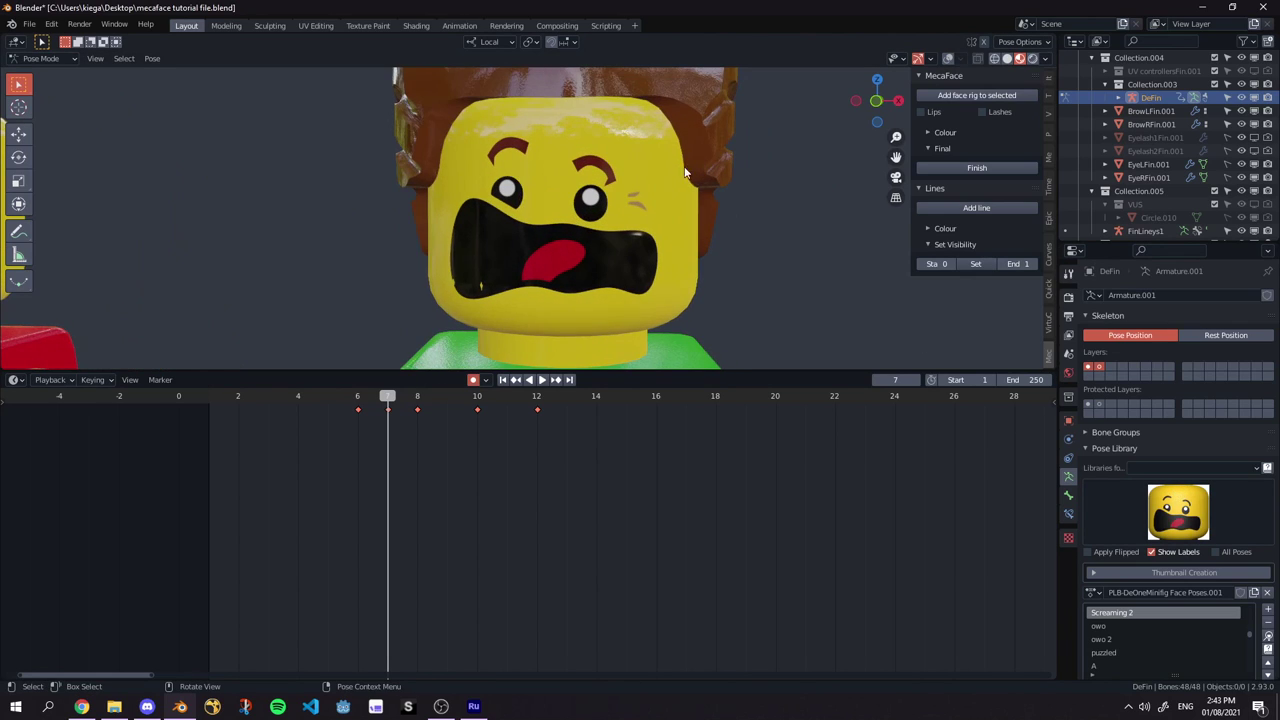
scroll(621, 211, "down", 4)
scroll(621, 211, "up", 5)
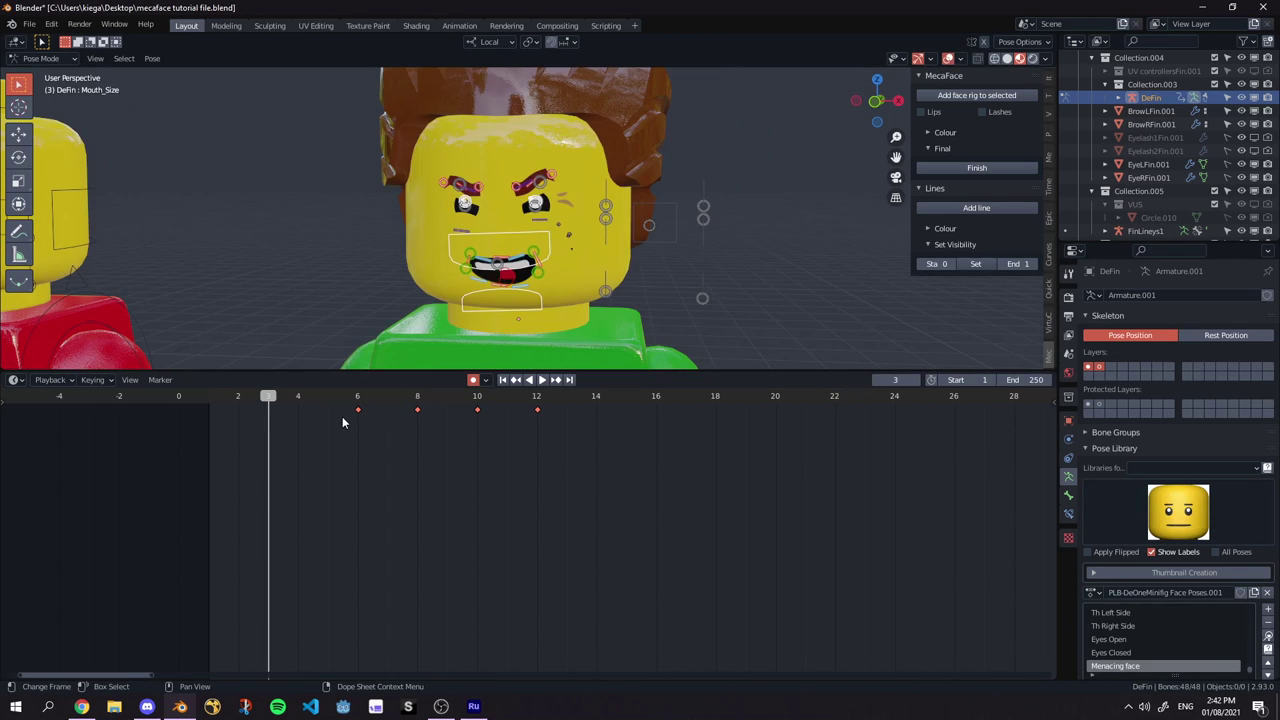
Play the face animation and examine the minifigure's face rig from different distances and angles.
key("space")
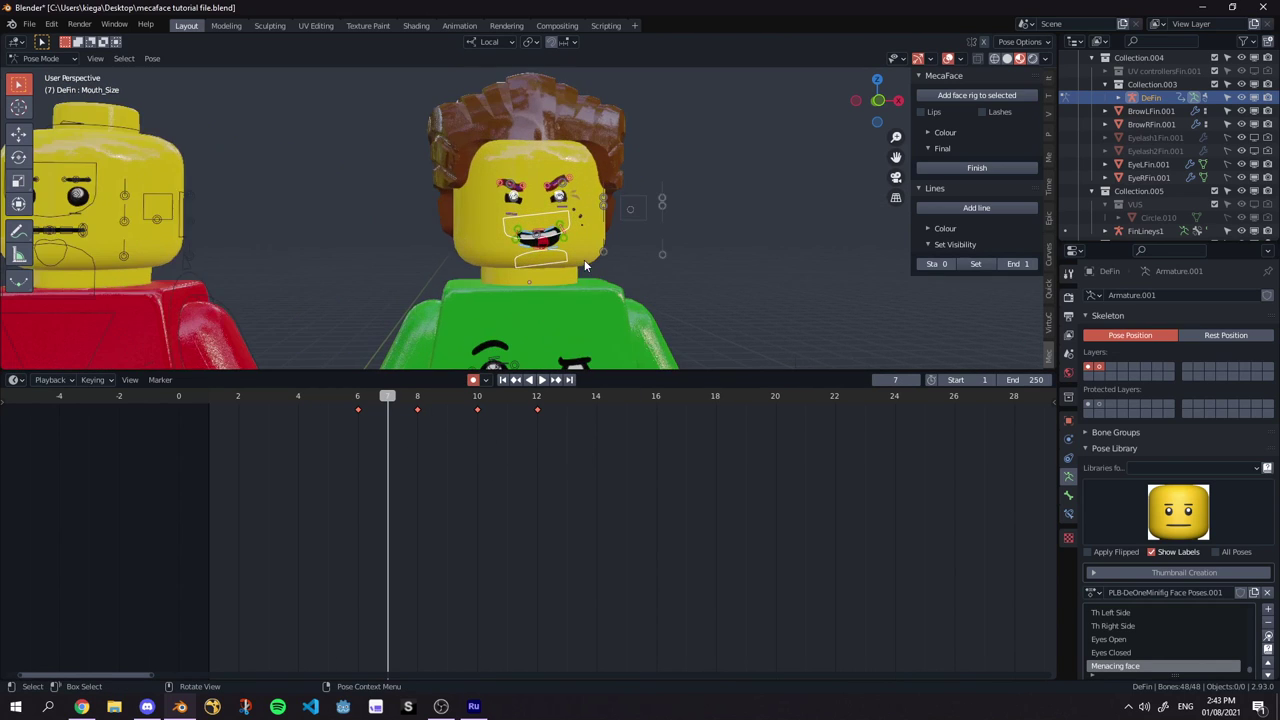
scroll(584, 259, "up", 3)
scroll(634, 296, "down", 5)
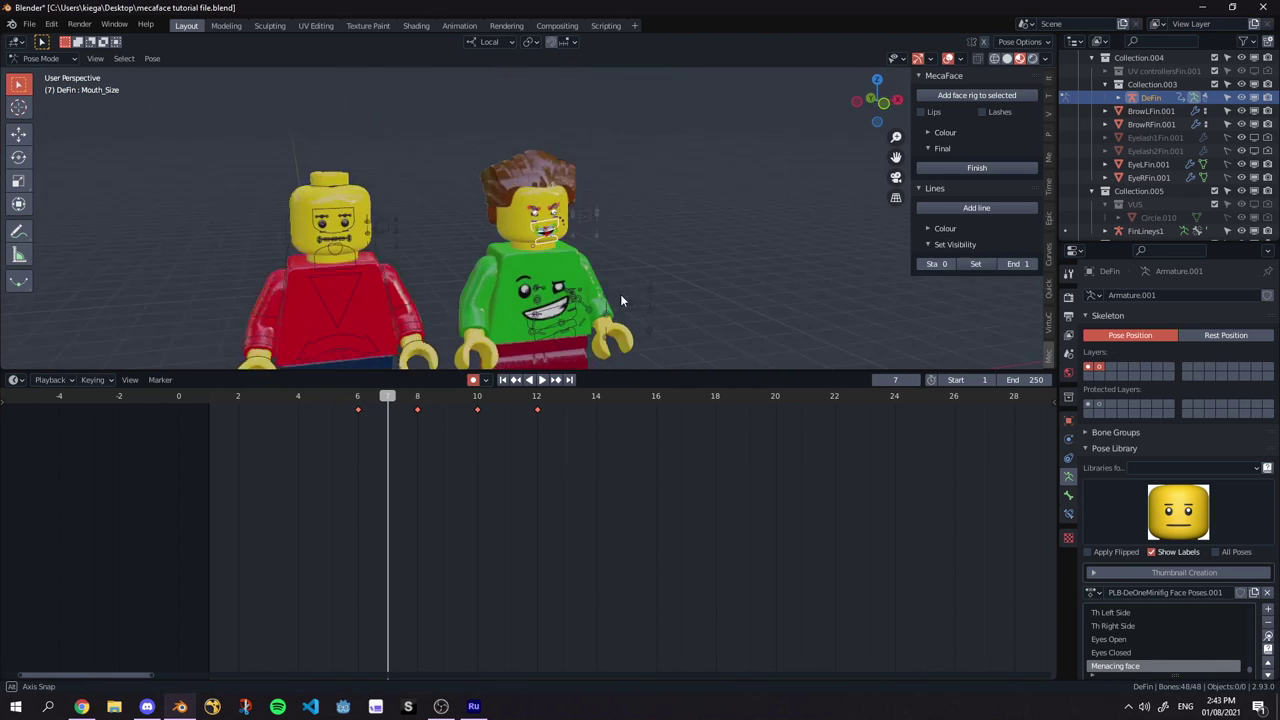
scroll(614, 240, "up", 4)
middle_click_drag(614, 240, 547, 310)
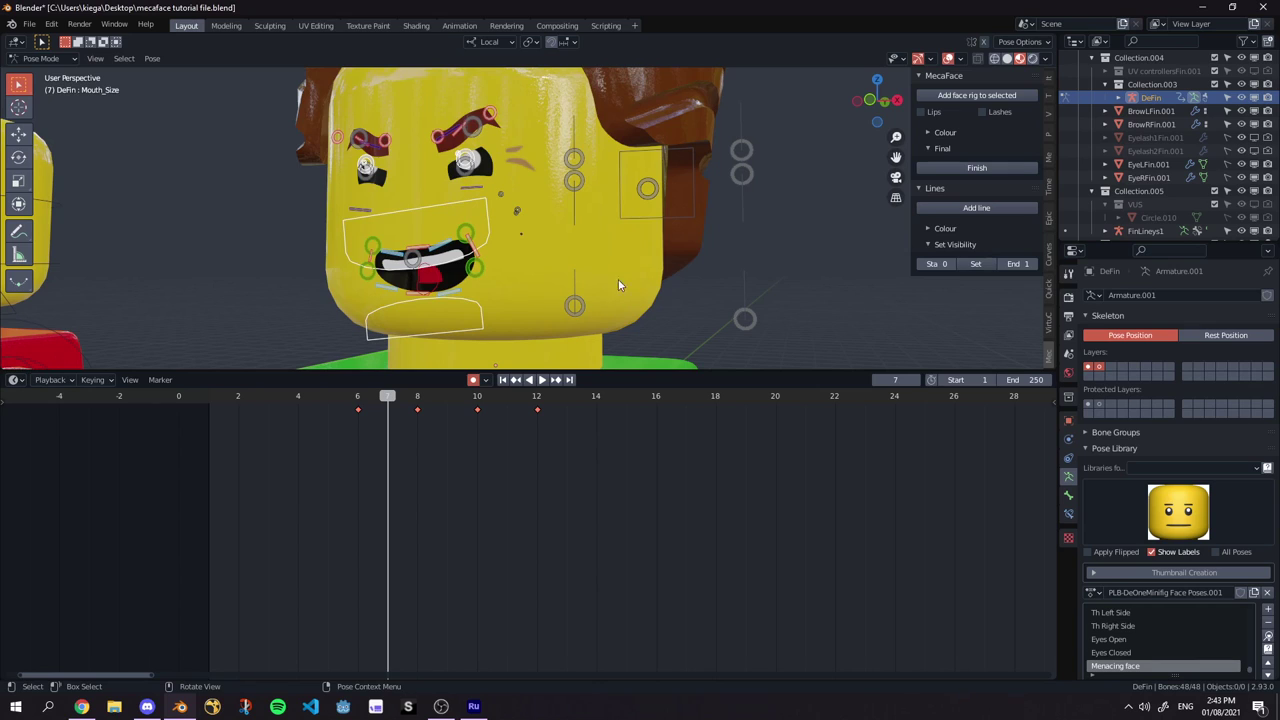
middle_click_drag(579, 238, 639, 253)
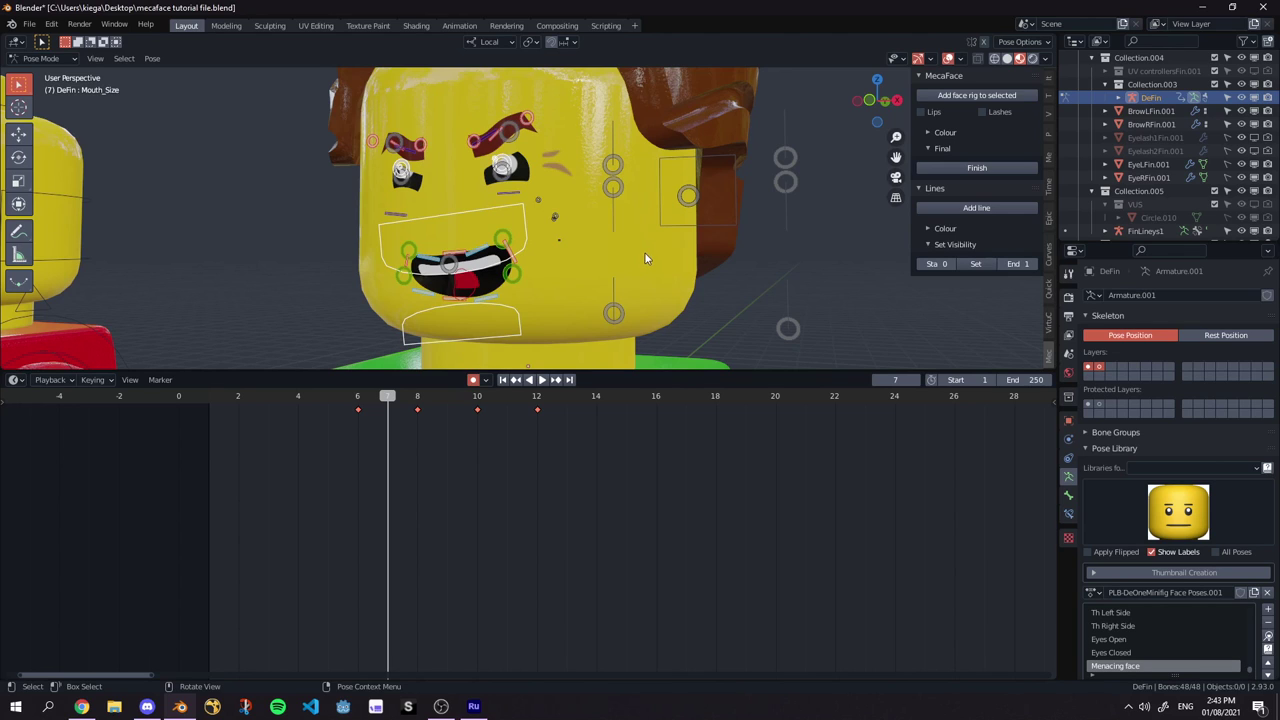
mouse_move(643, 252)
middle_mouse_down()
mouse_move(623, 251)
mouse_move(661, 255)
middle_mouse_up()
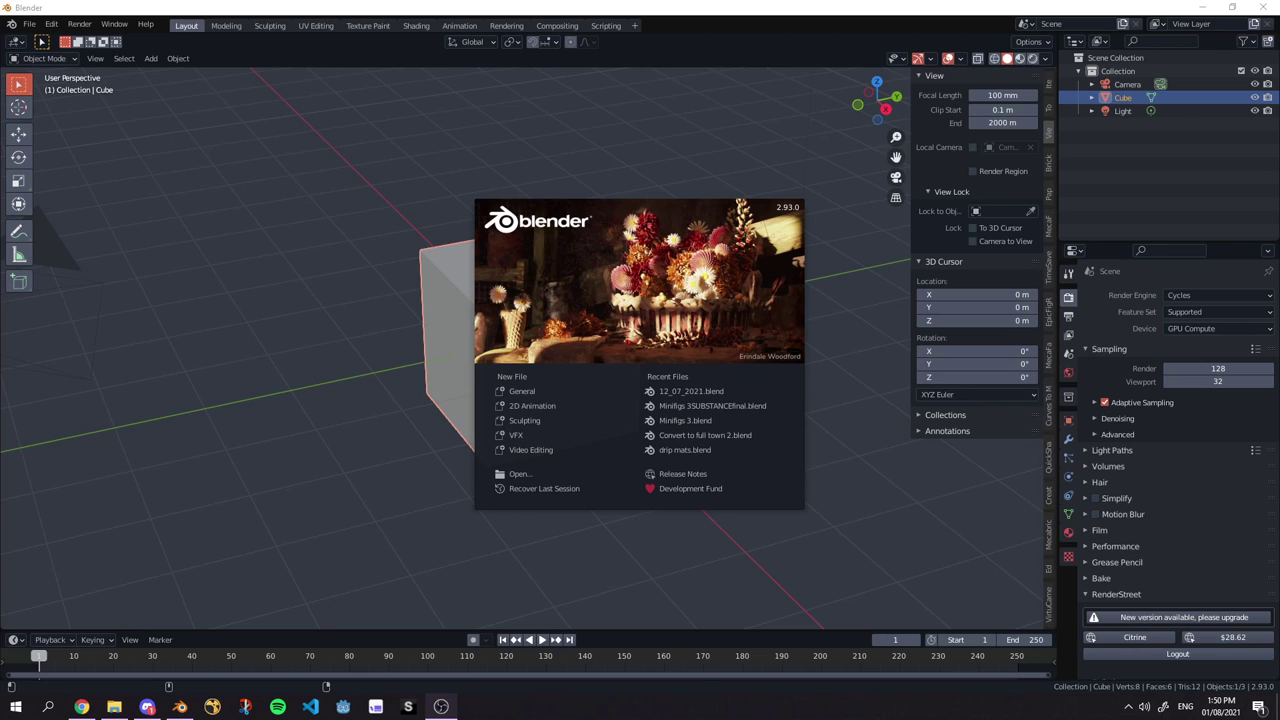
Switch to Chrome, find MecaFace in the Mecabricks shop and download it from the account's purchases.
key("alt+Tab")
left_click(101, 56)
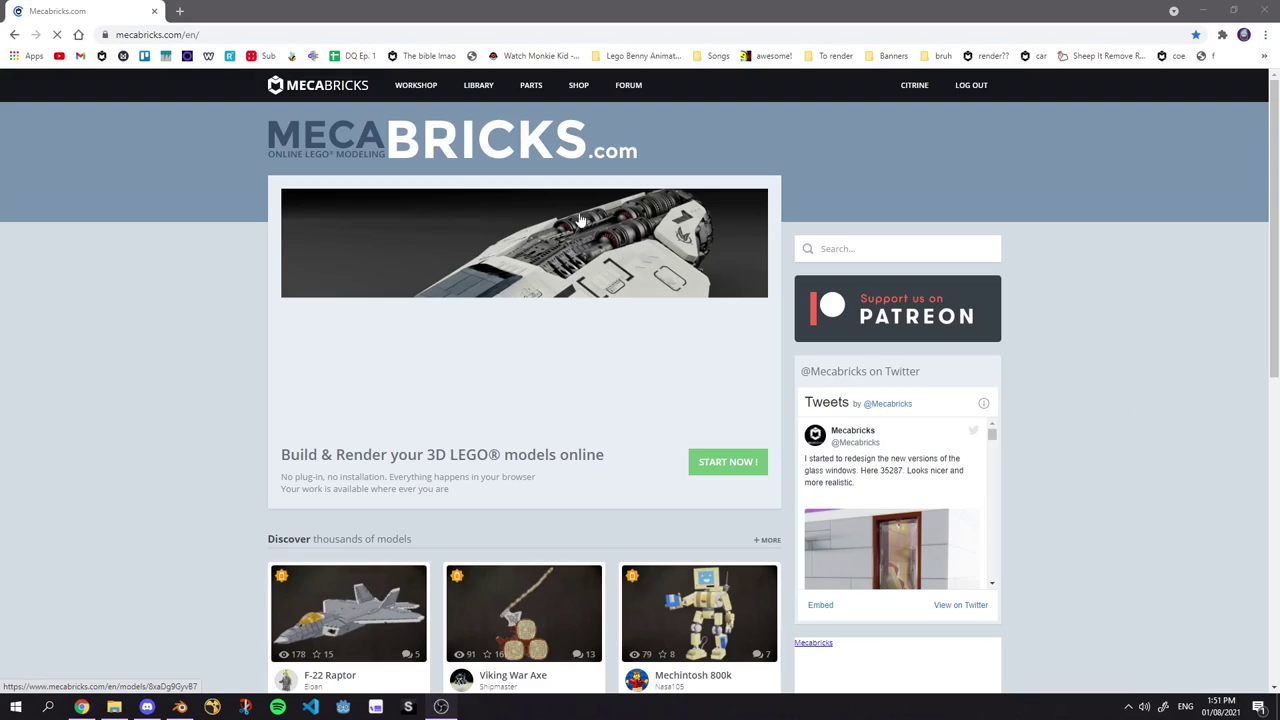
left_click(579, 85)
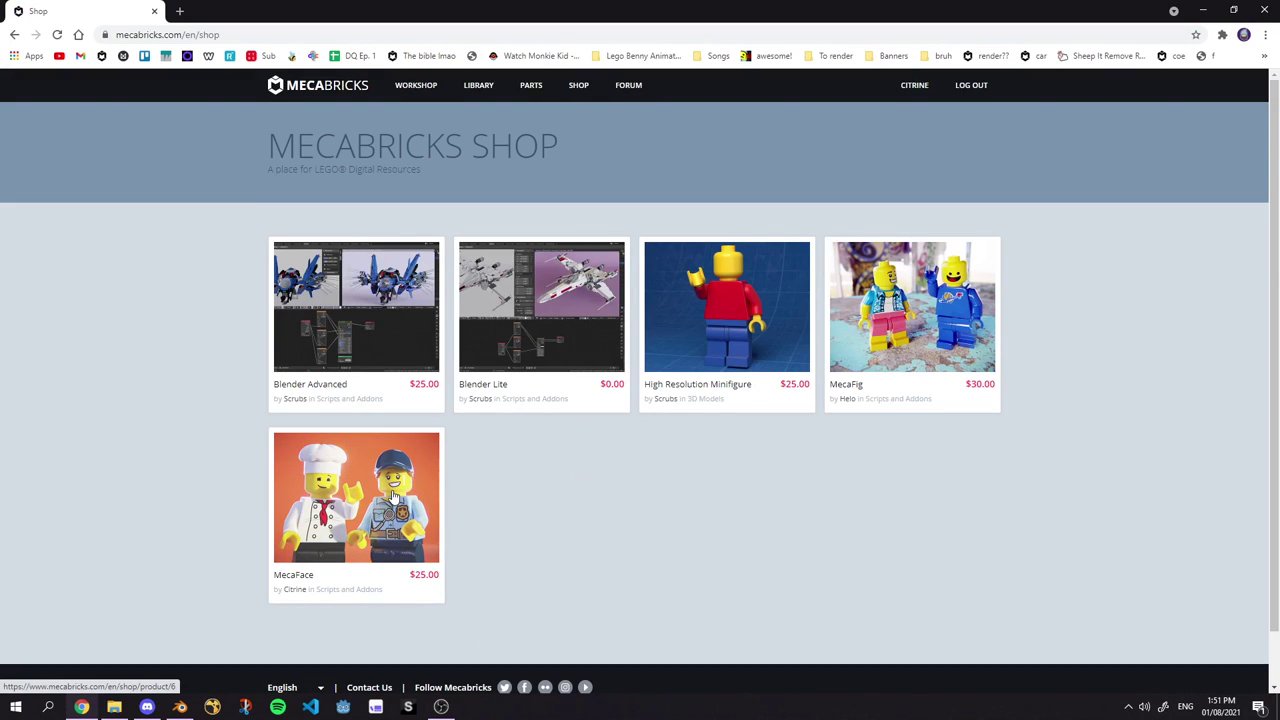
left_click(443, 442)
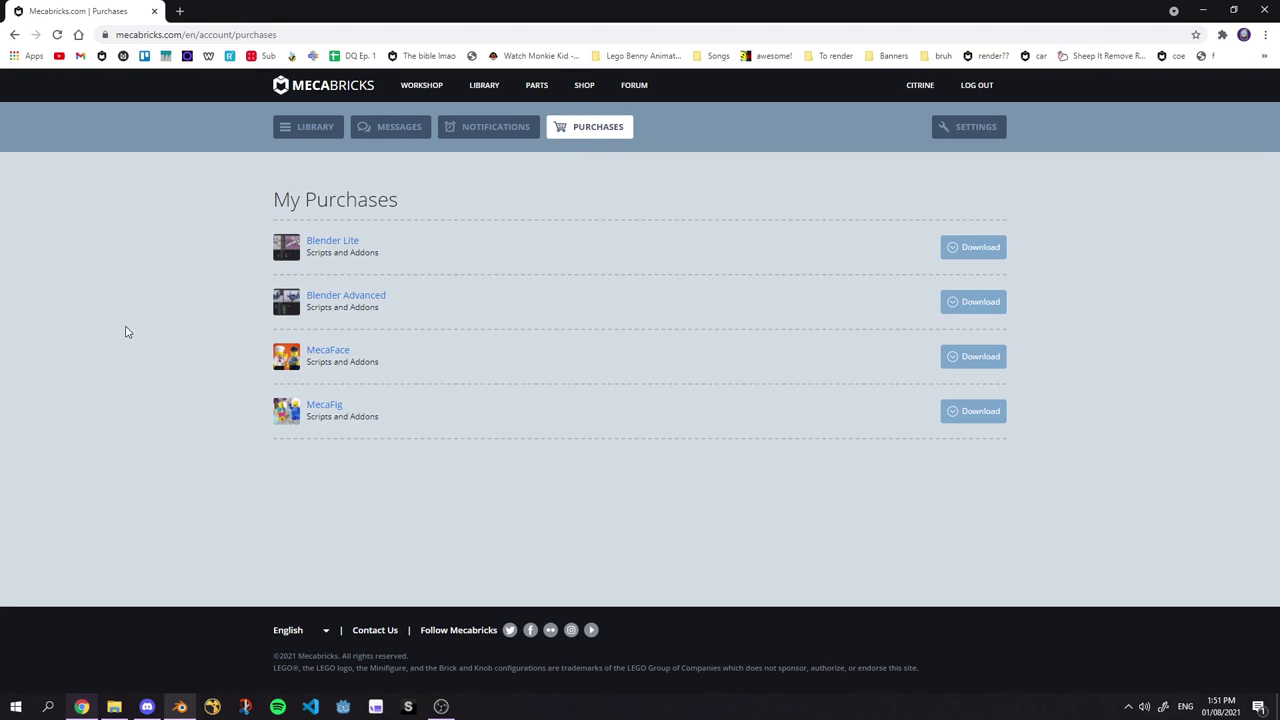
left_click(955, 362)
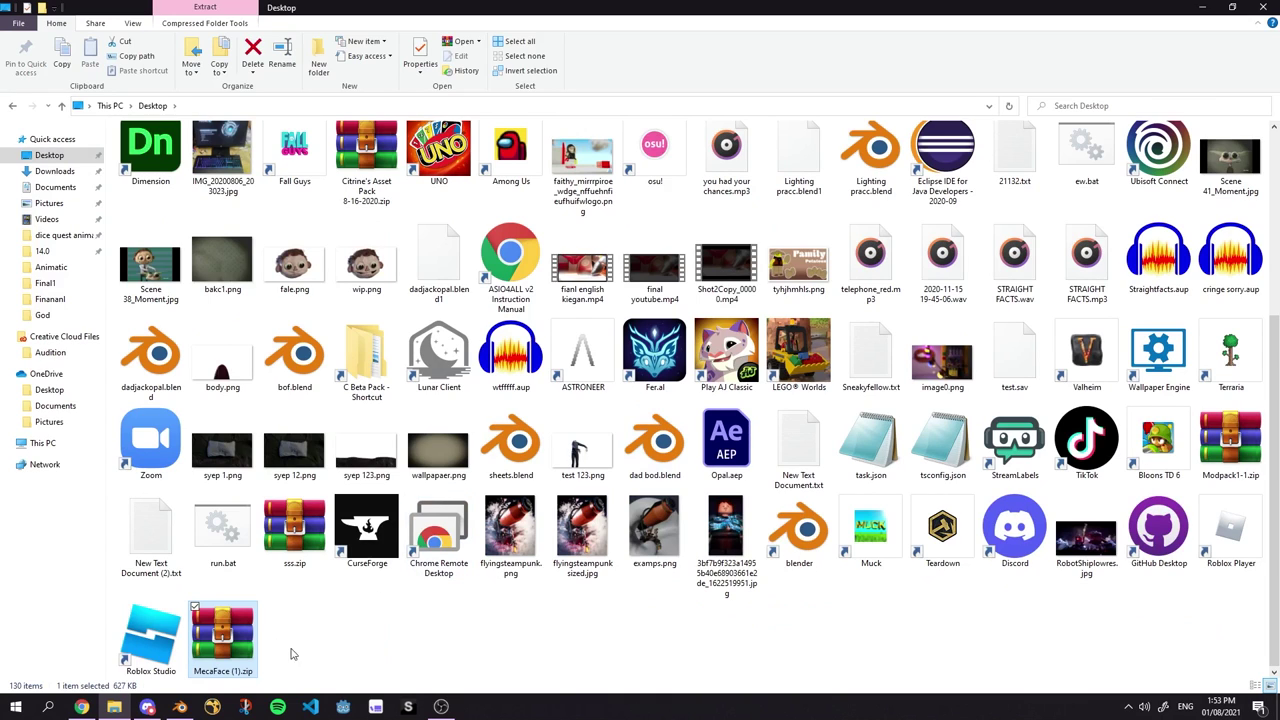
Extract MecaFace (1).zip into a MecaFace (1) folder on the desktop and open that folder.
right_click(221, 641)
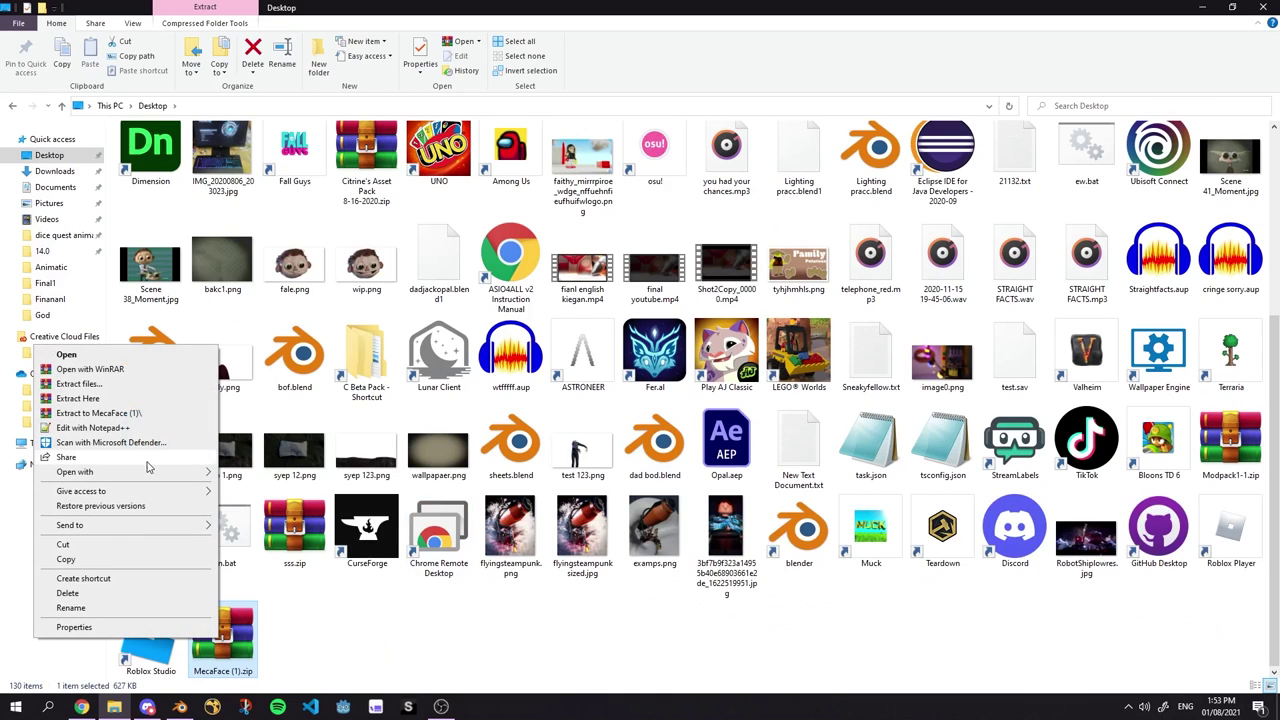
left_click(90, 385)
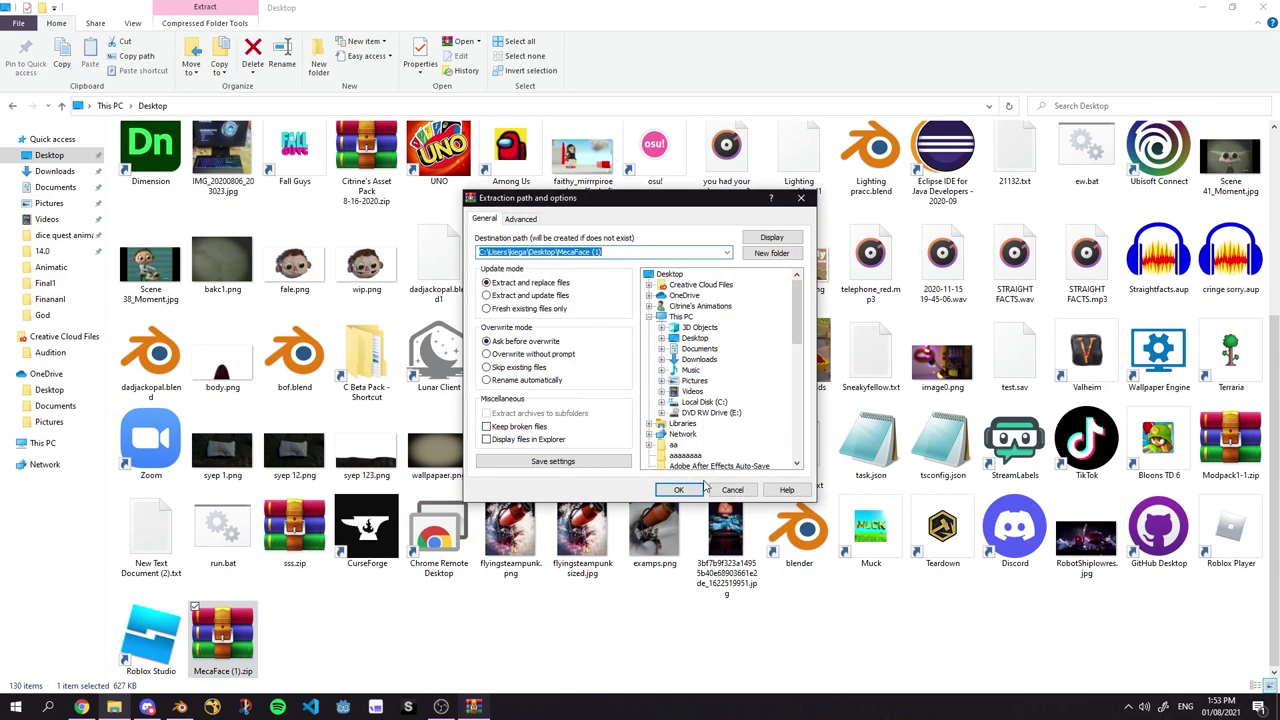
left_click(685, 490)
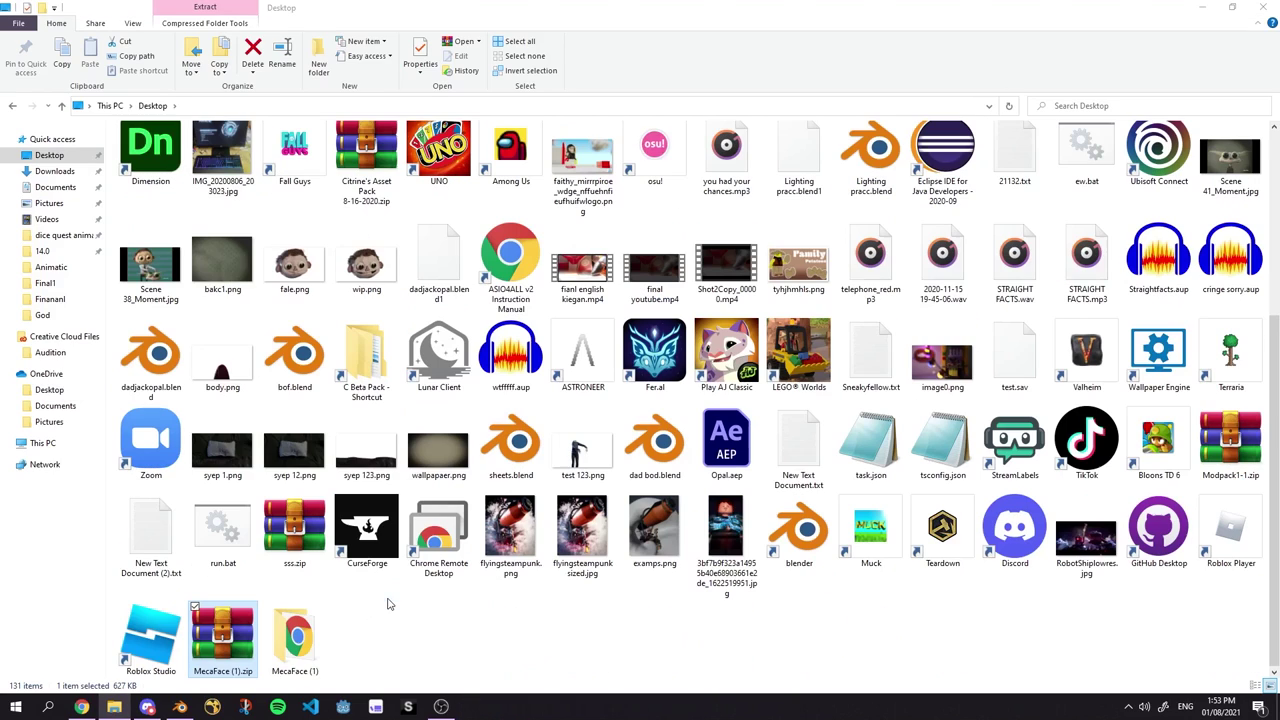
double_click(300, 632)
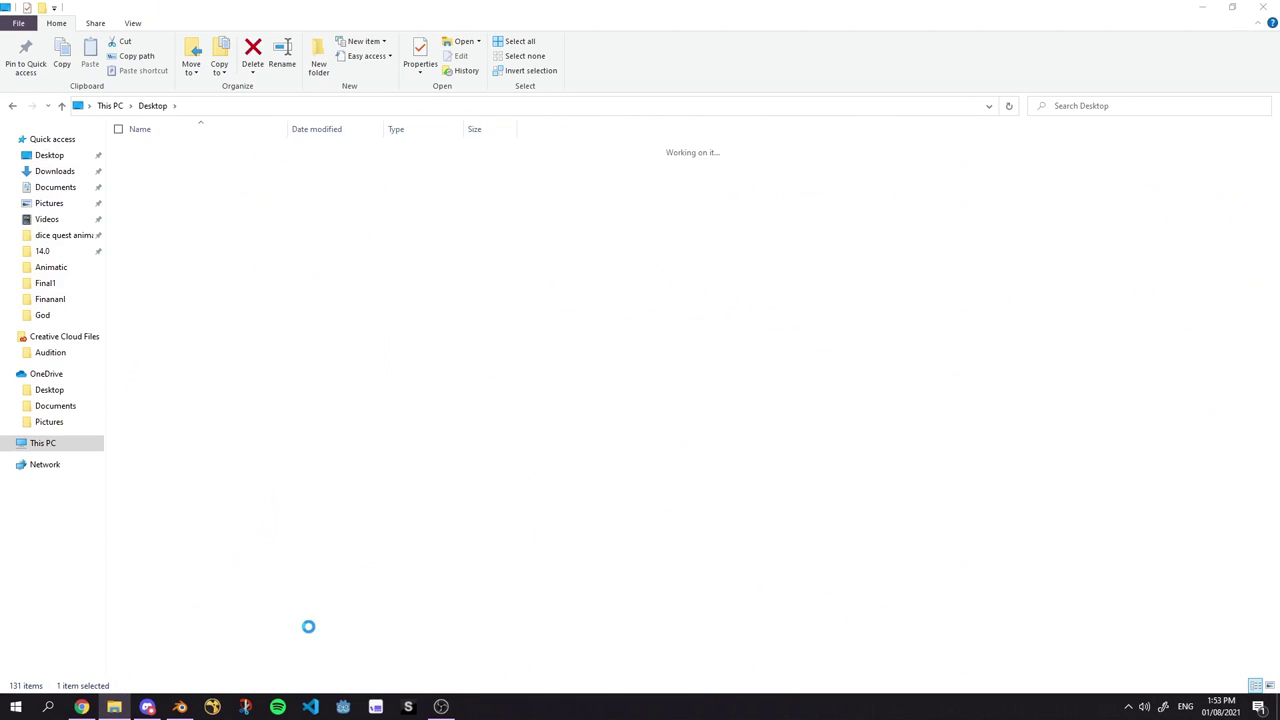
Open MecaFace Documentation.pdf and read through its installation and Lines panel instructions.
left_click(183, 165)
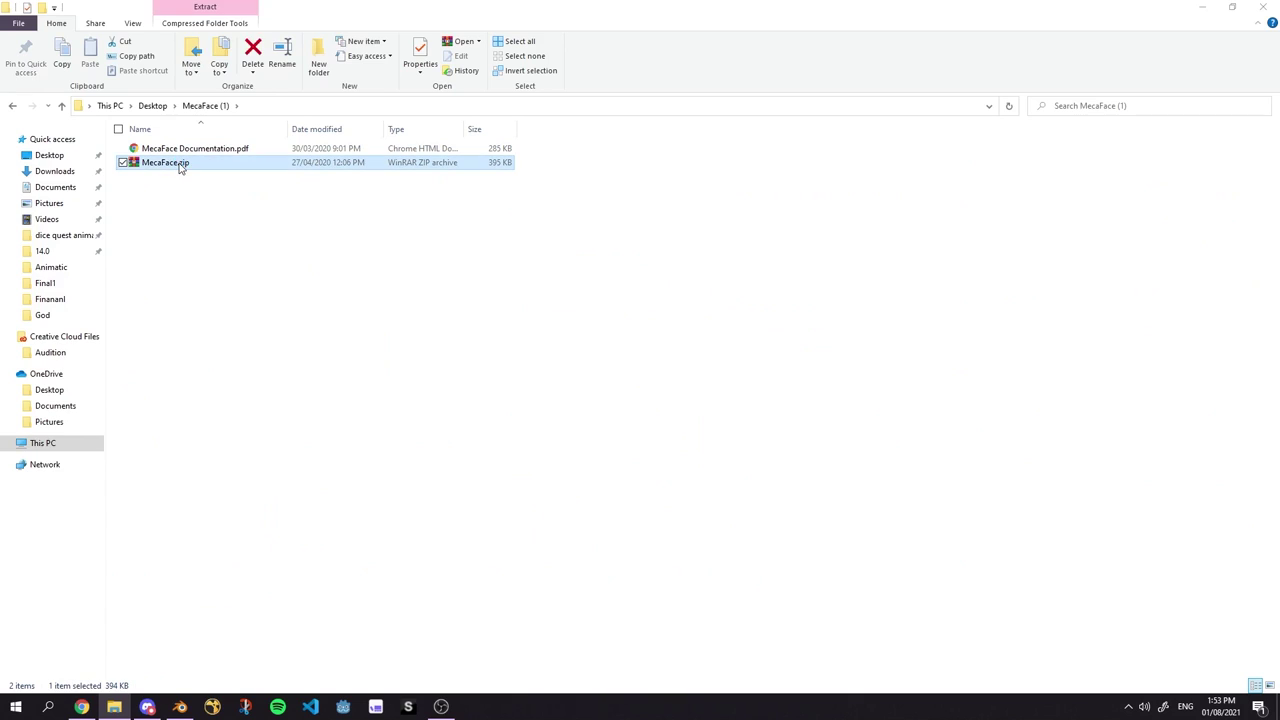
left_click(172, 151)
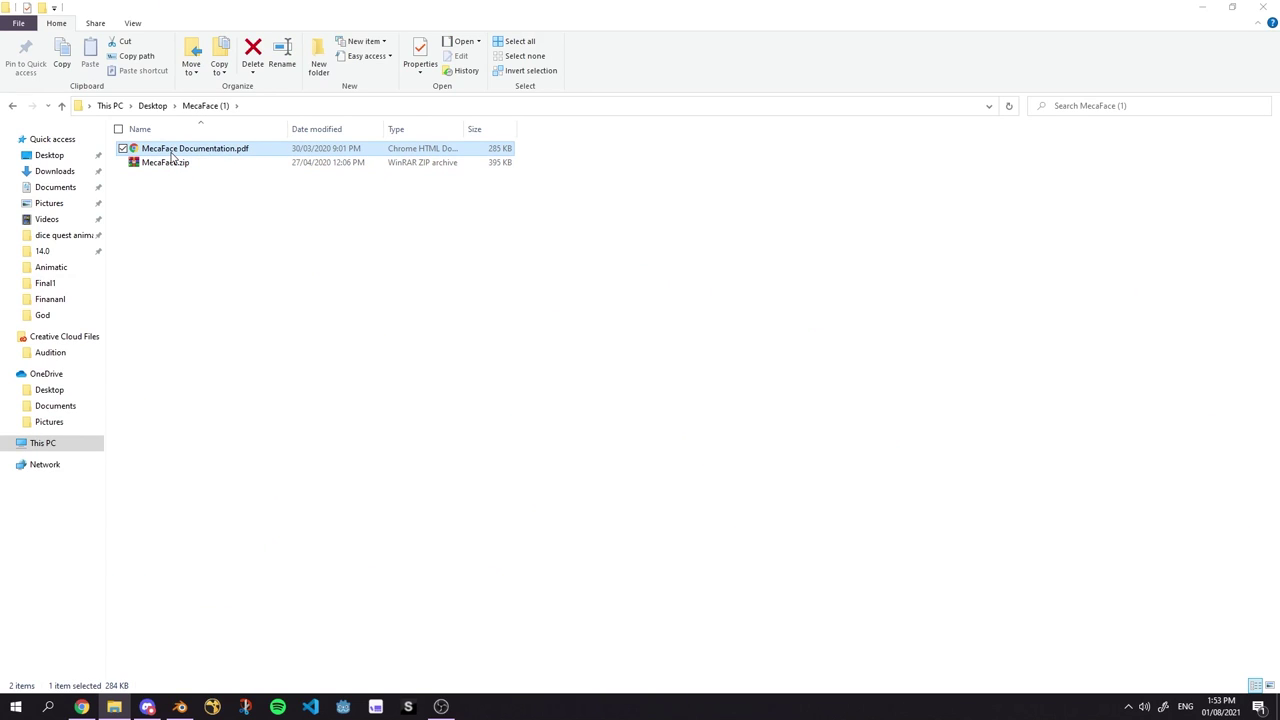
double_click(172, 151)
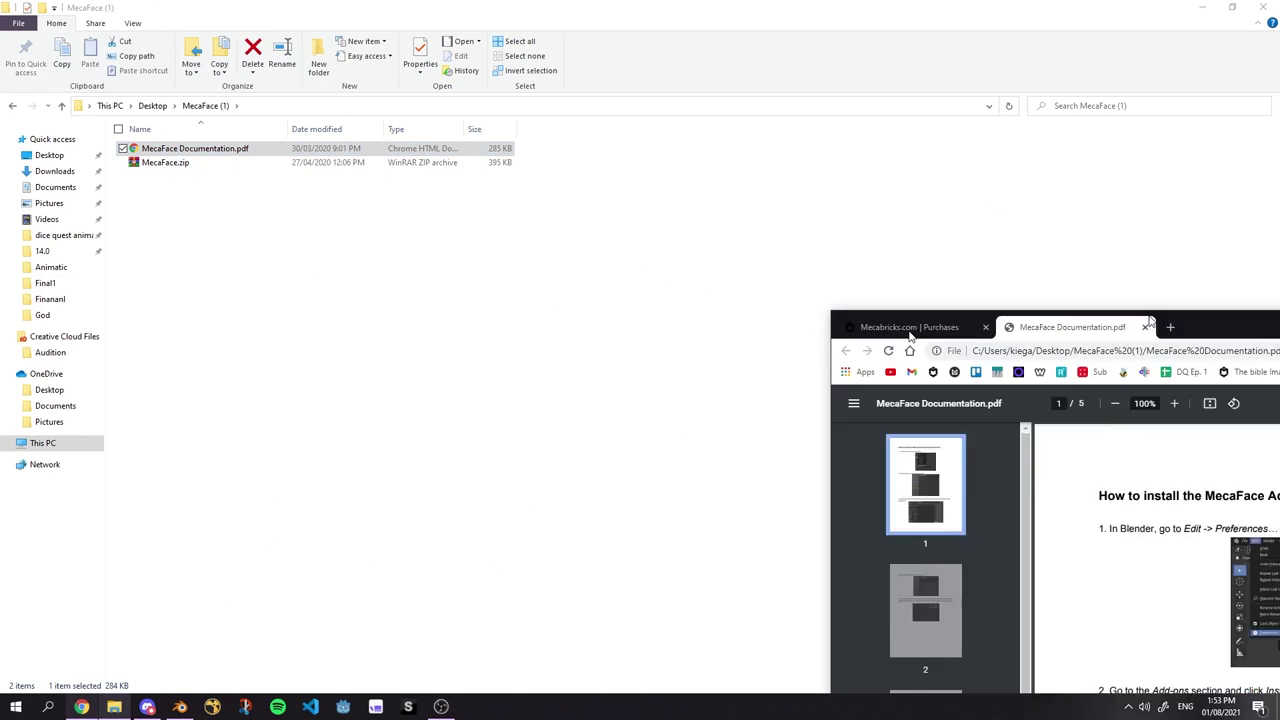
scroll(647, 262, "down", 17)
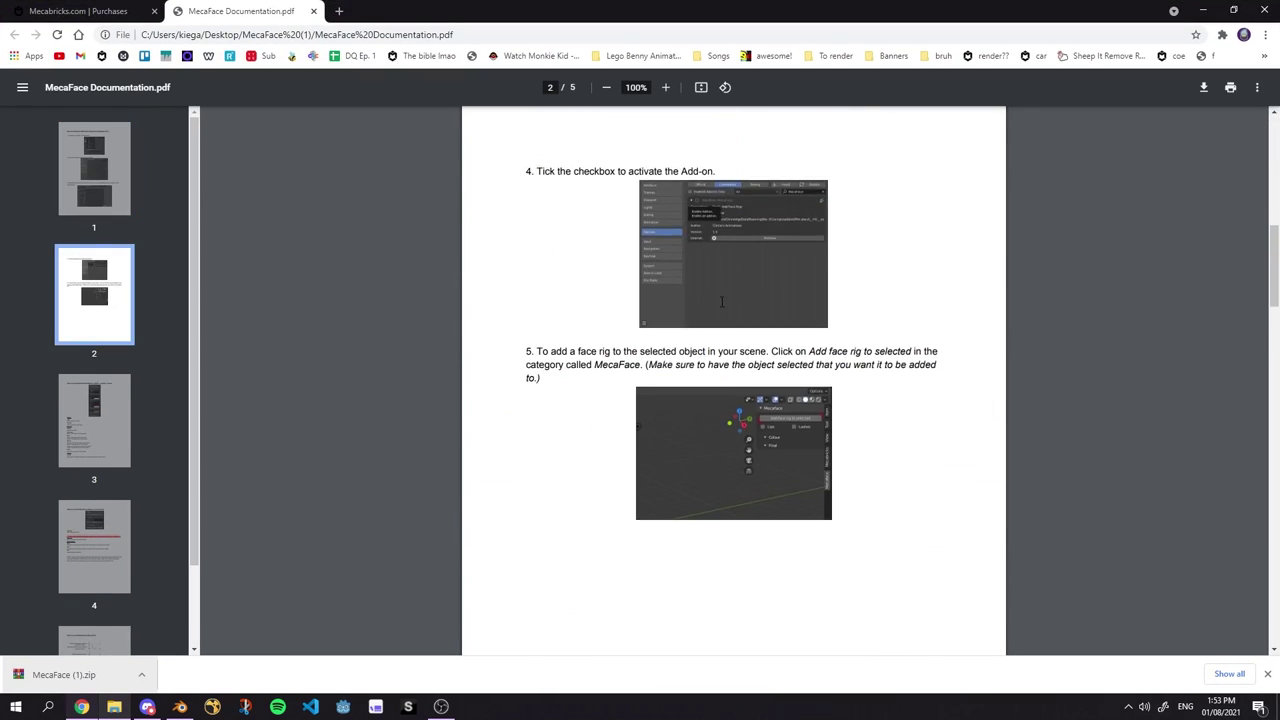
scroll(709, 319, "up", 4)
scroll(711, 322, "down", 9)
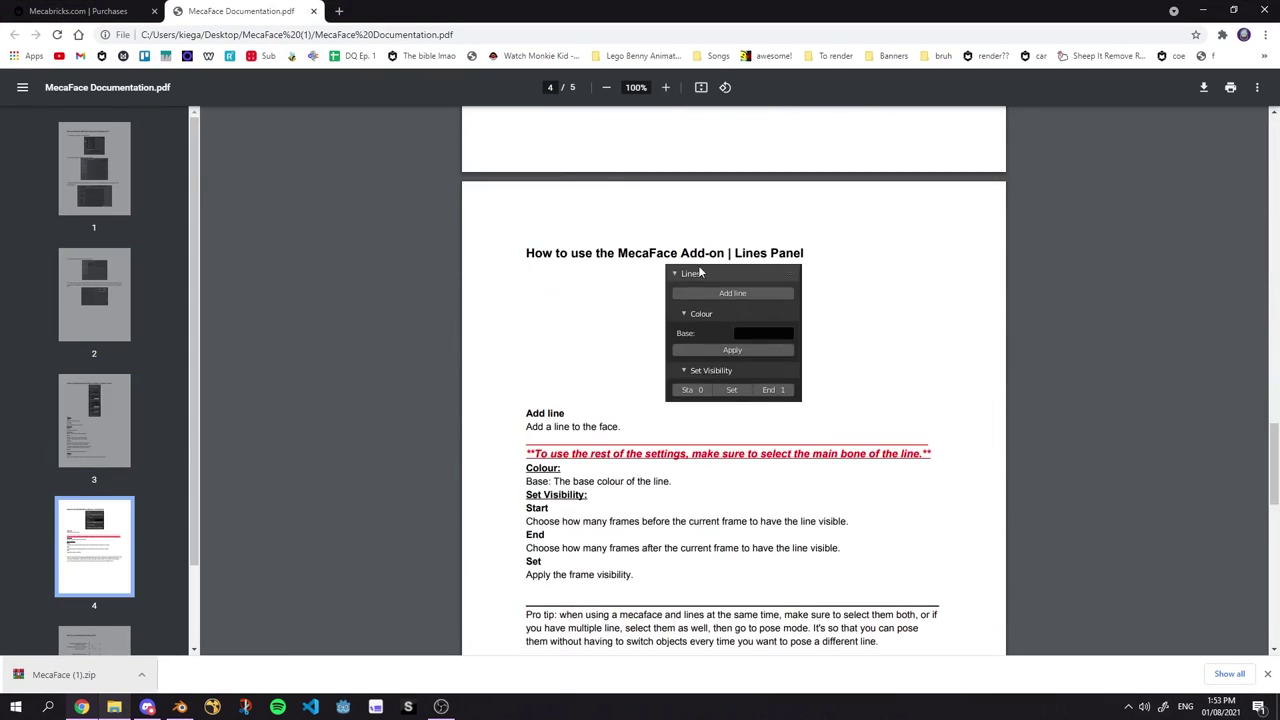
left_click(1203, 10)
Switch to Blender and open the add-on installation file browser from the Preferences.
left_click(180, 707)
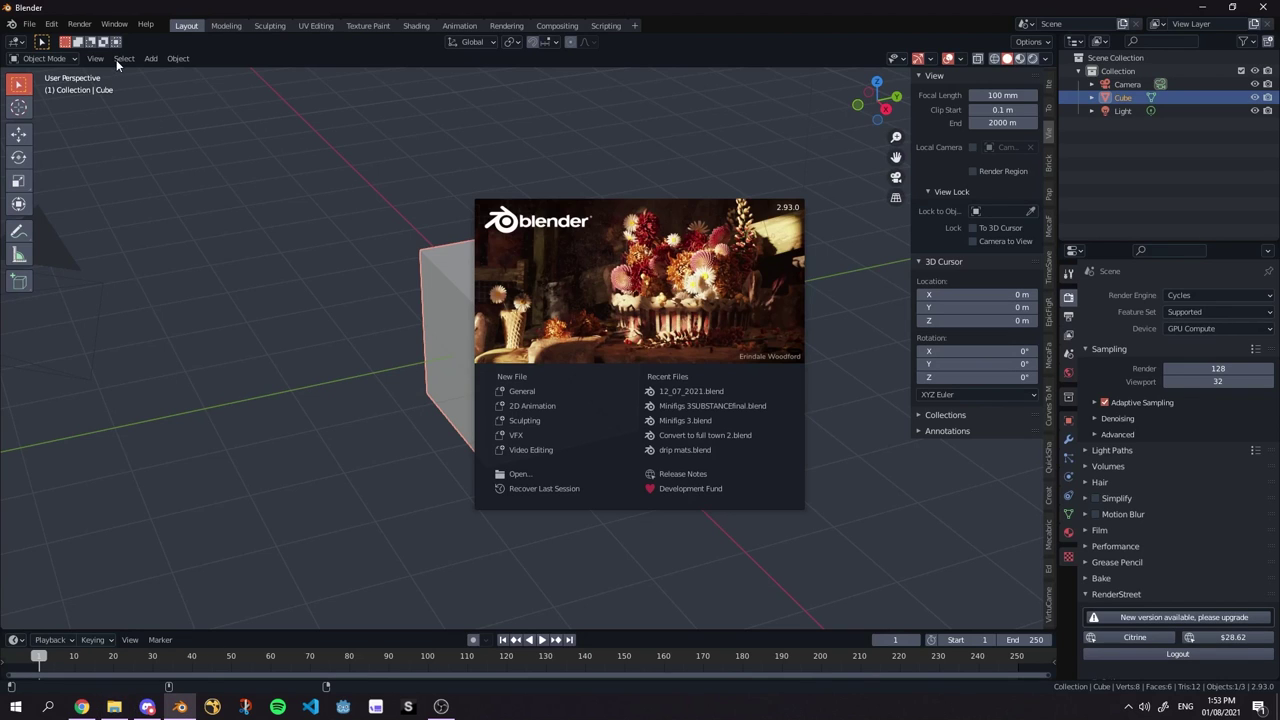
left_click(50, 24)
left_click(50, 24)
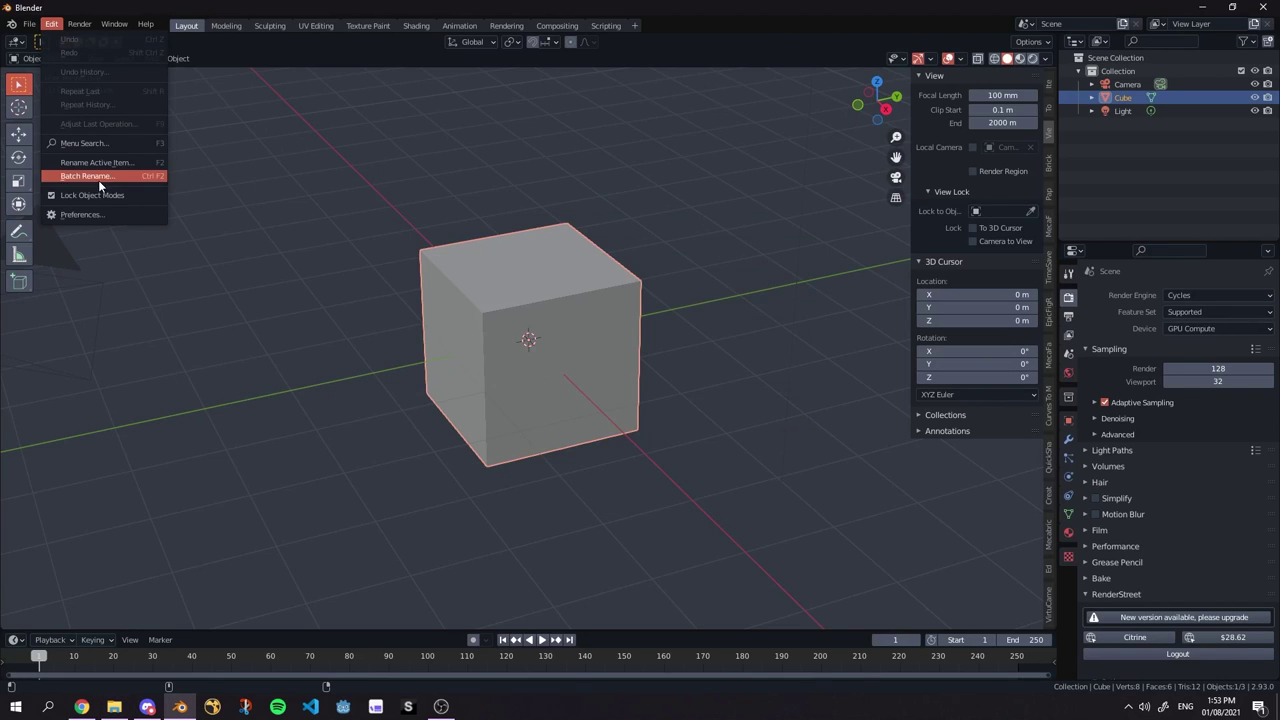
left_click(83, 215)
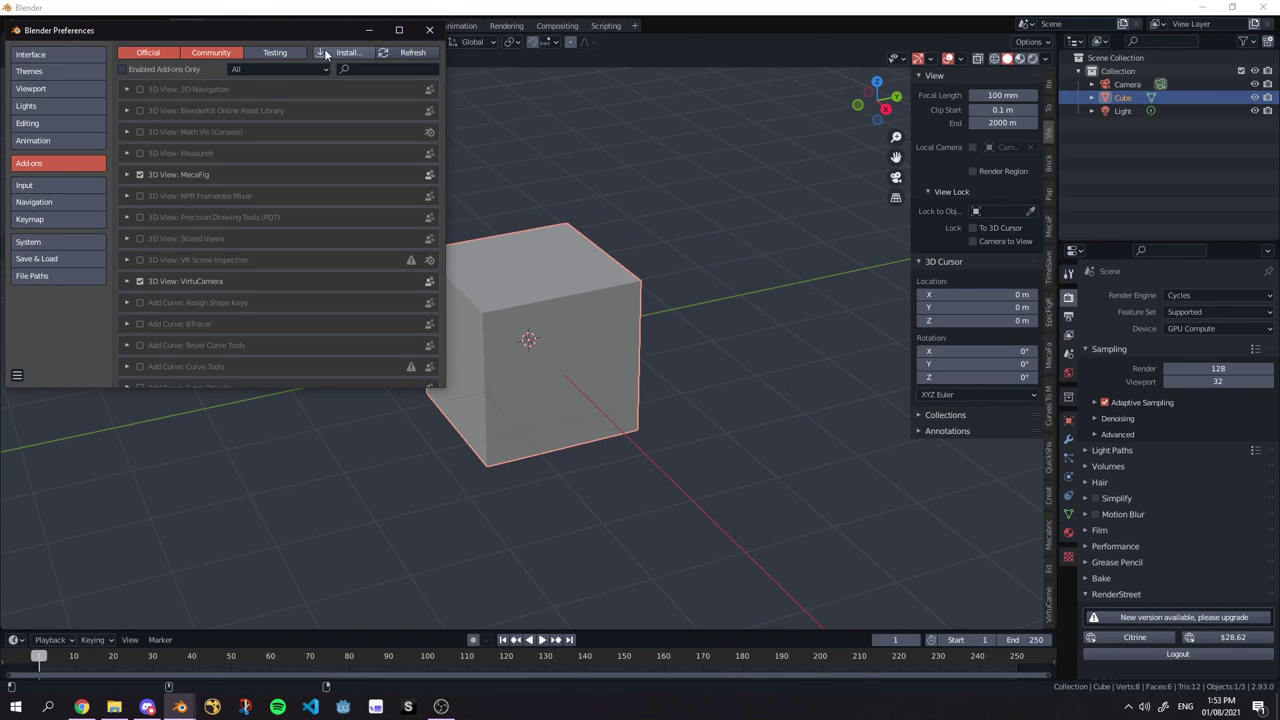
left_click(333, 54)
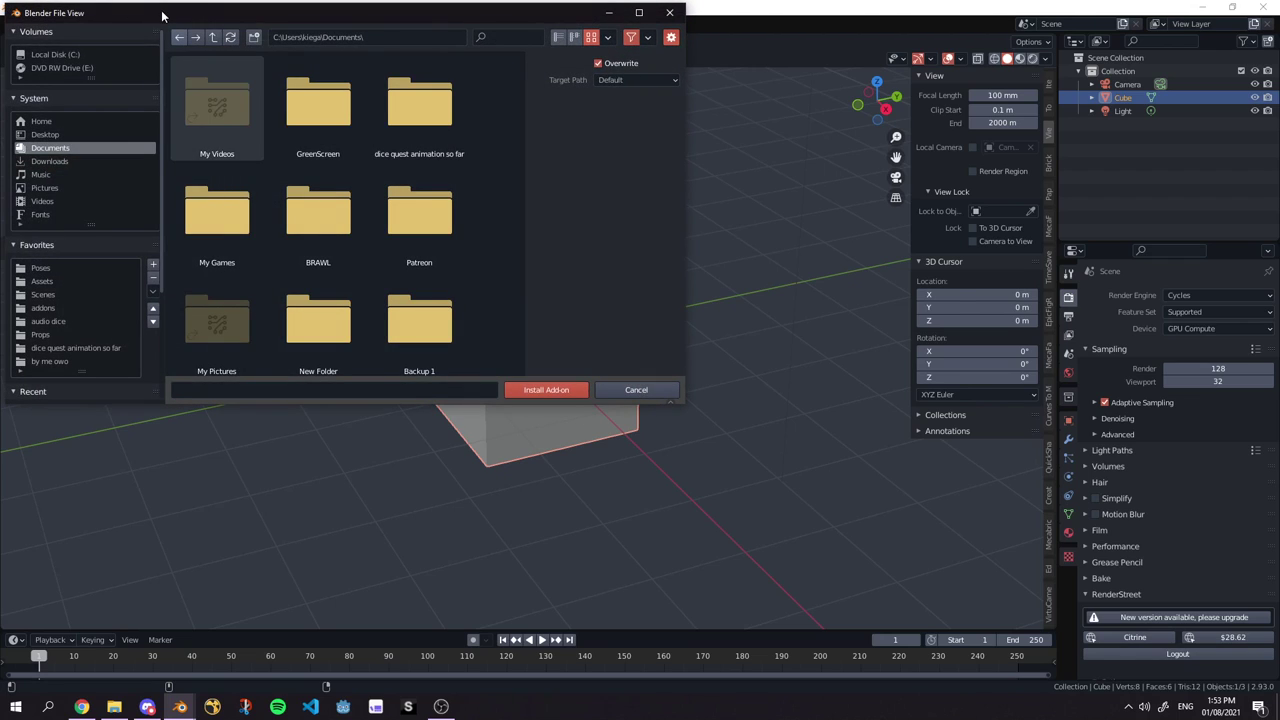
left_click_drag(163, 14, 445, 132)
left_click(334, 253)
double_click(517, 230)
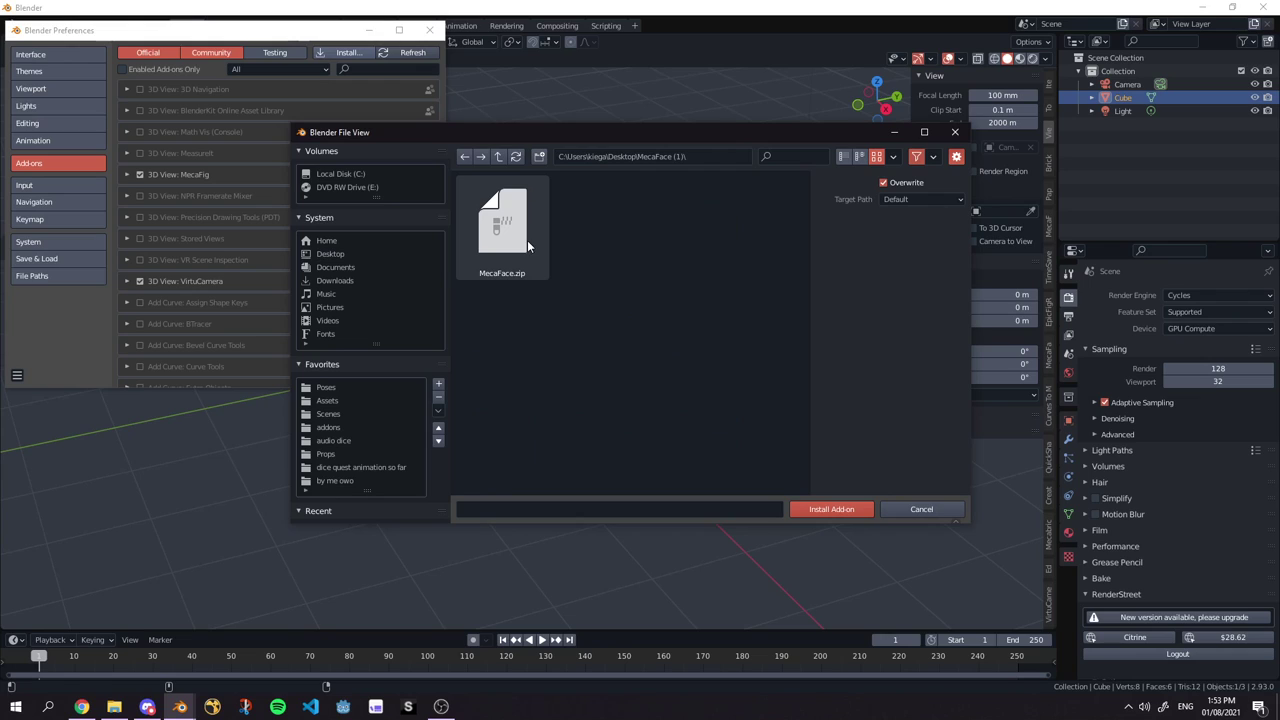
left_click(529, 246)
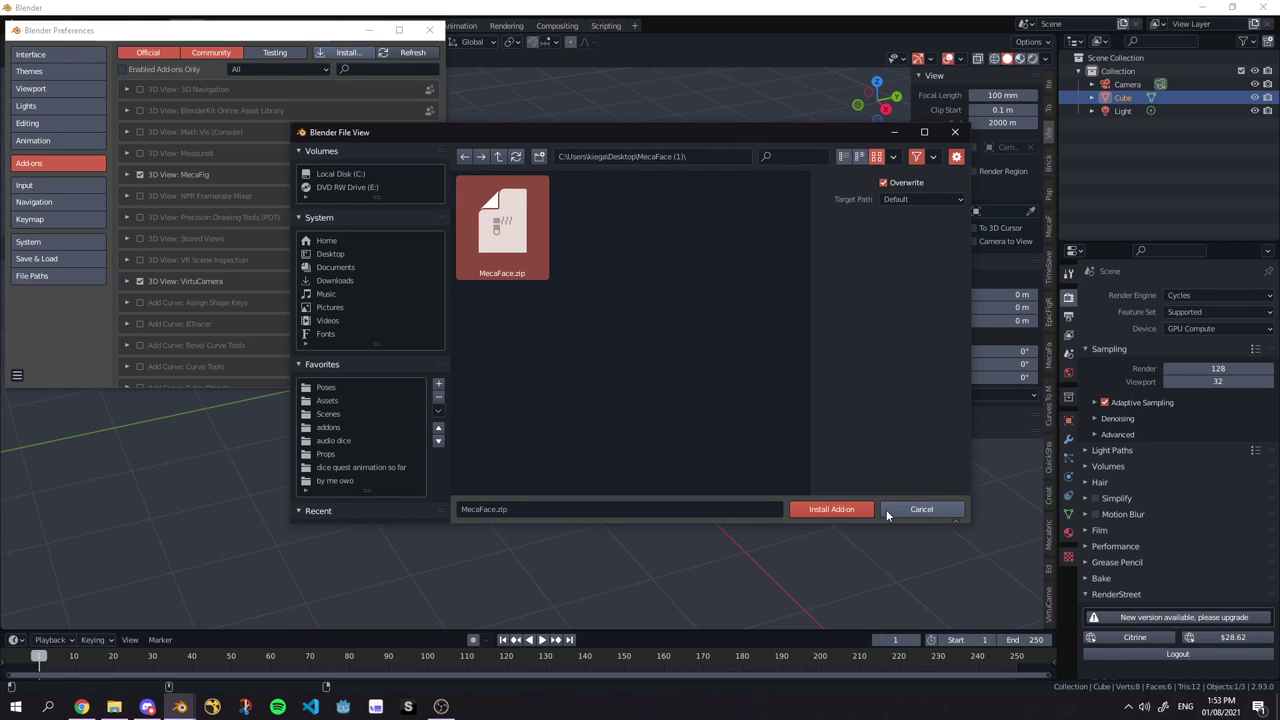
left_click(915, 509)
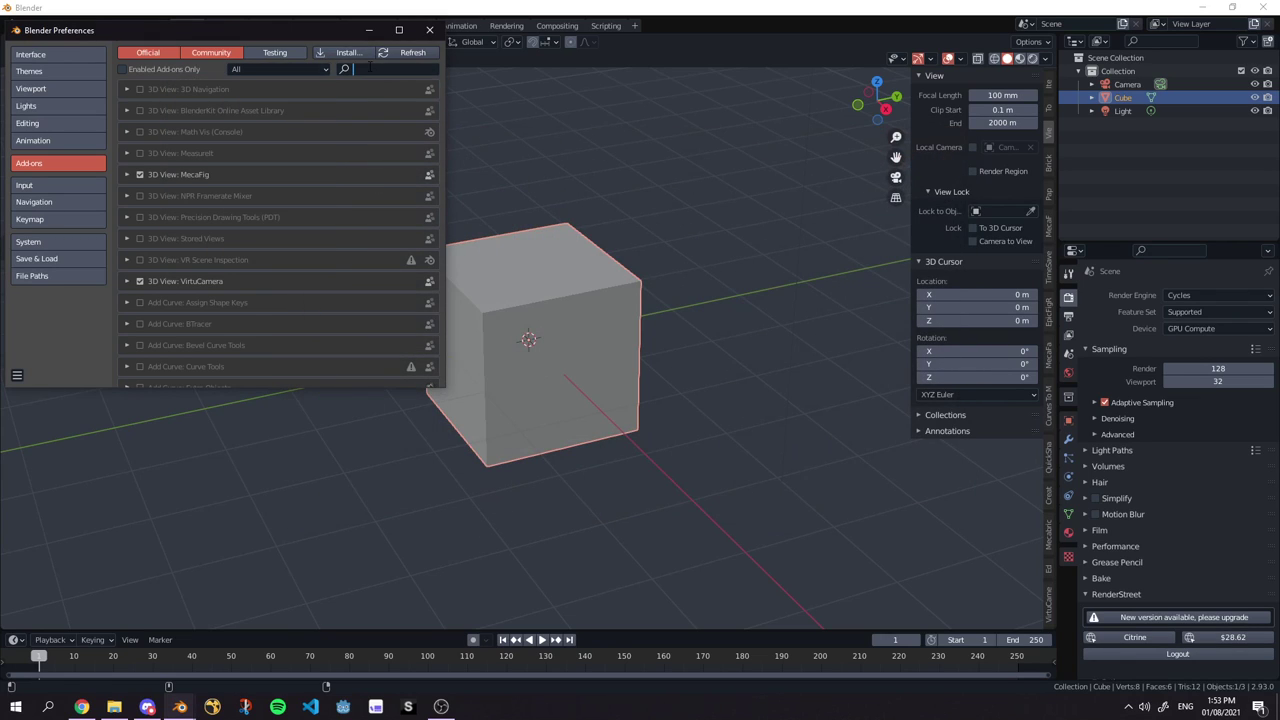
Search the add-ons for mecaface, enable Add Mesh: MecaFace and close the Preferences.
type("mecaface")
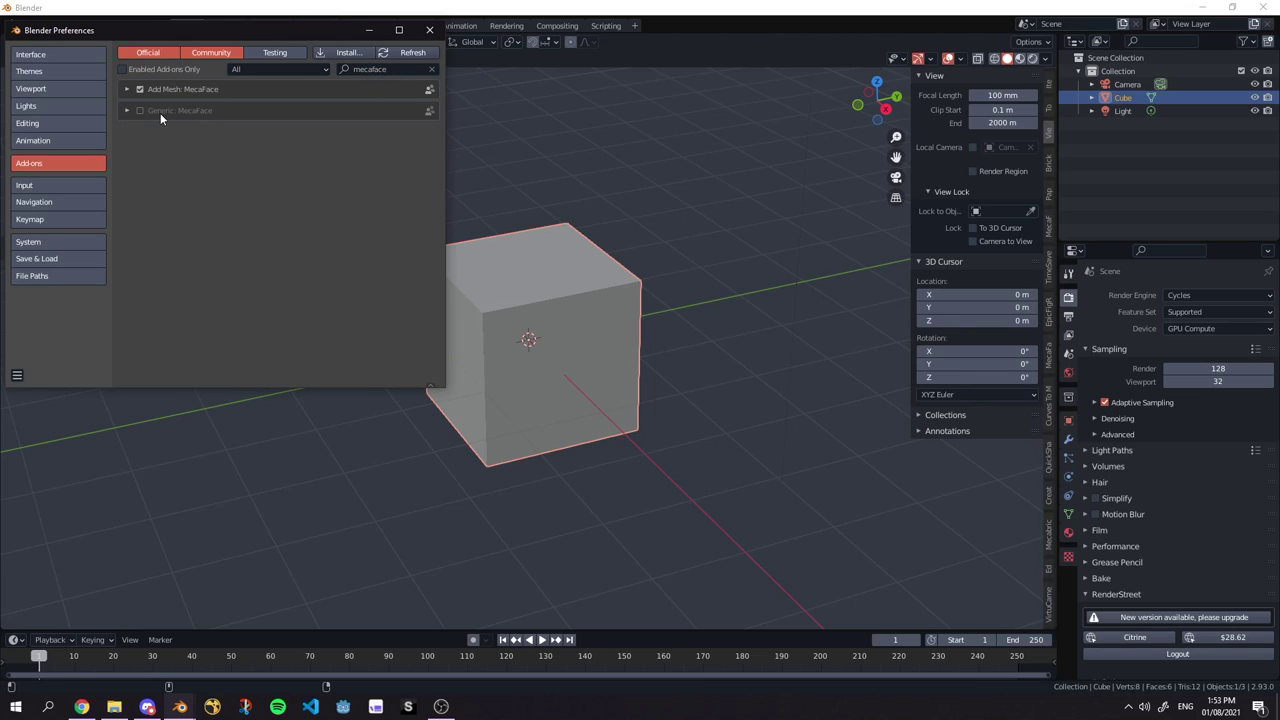
left_click(139, 90)
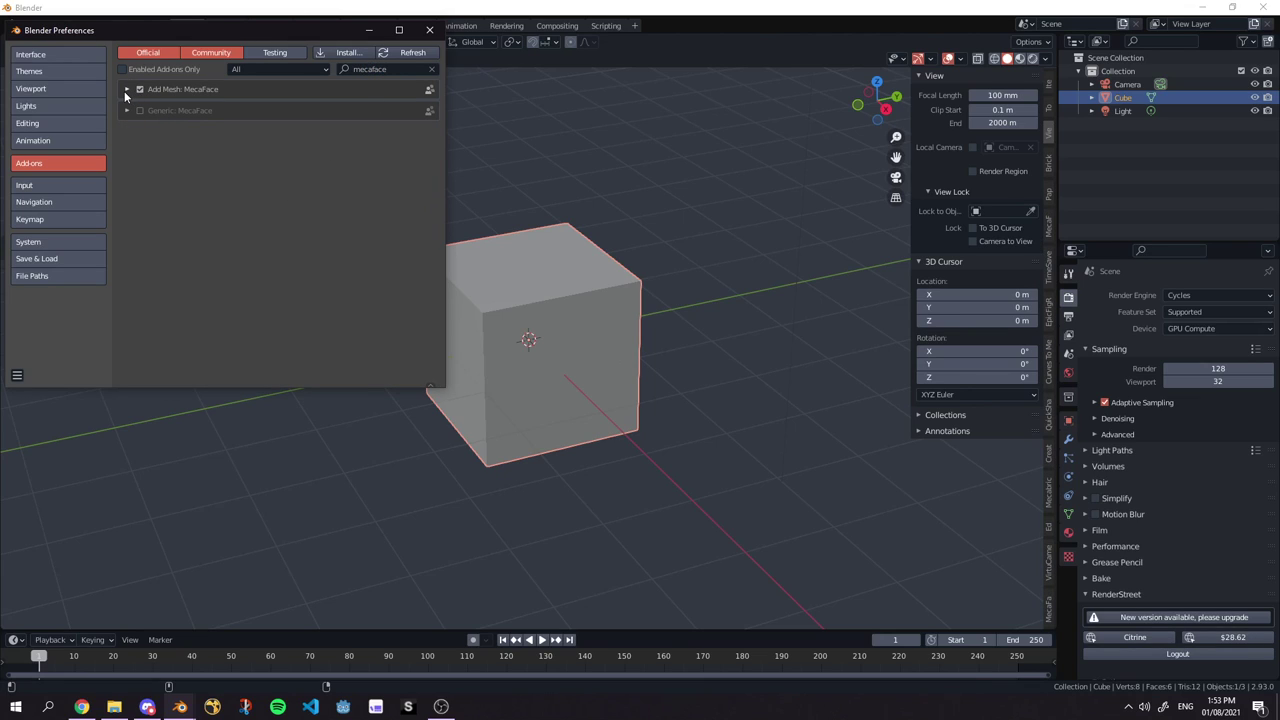
left_click(430, 30)
Display the MecaFace add-on's panel in the 3D viewport sidebar.
left_click(1050, 615)
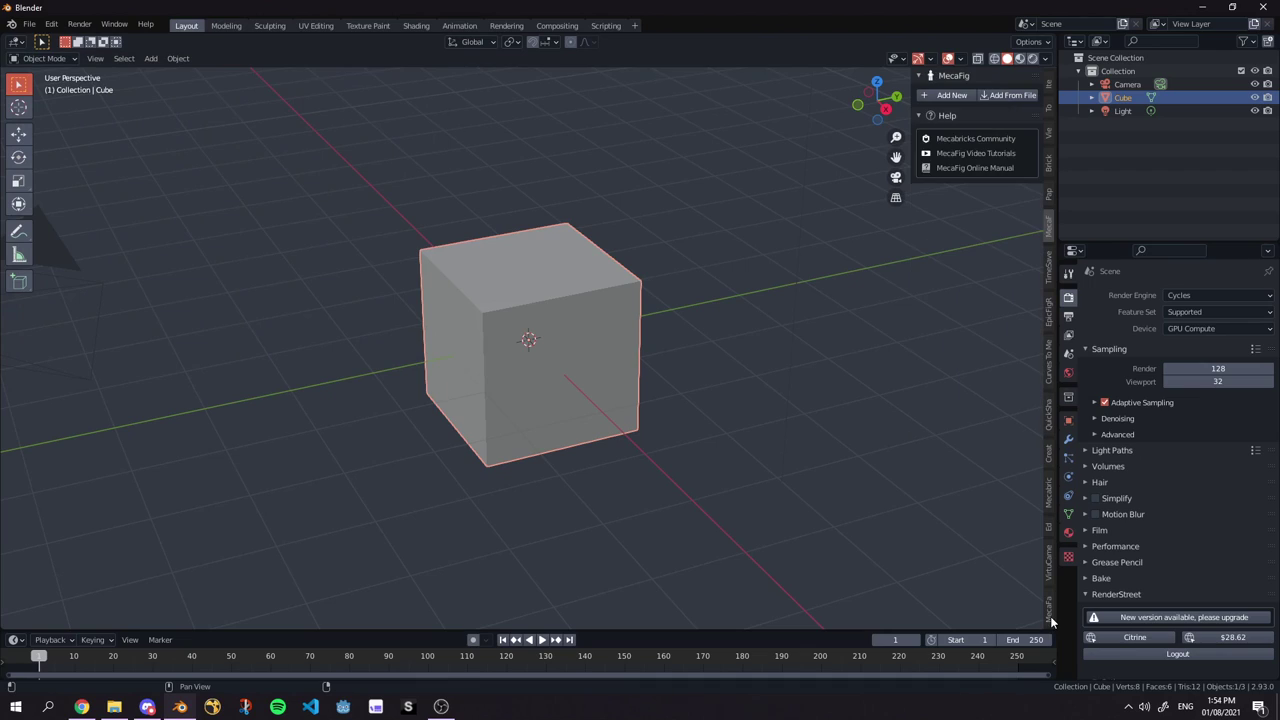
left_click(1050, 618)
left_click(956, 183)
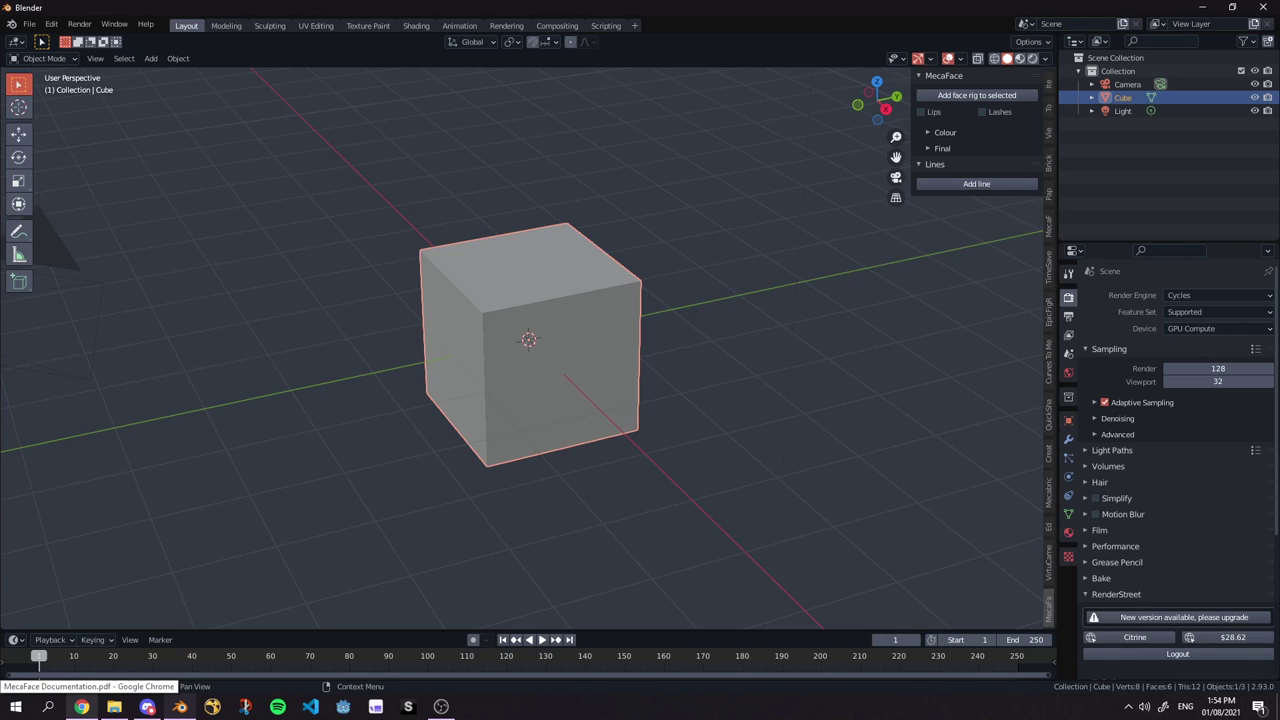
Switch to Chrome and export the two-minifigure Mecabricks Workshop model in the Blender Add-on (.zmbx) format.
left_click(82, 707)
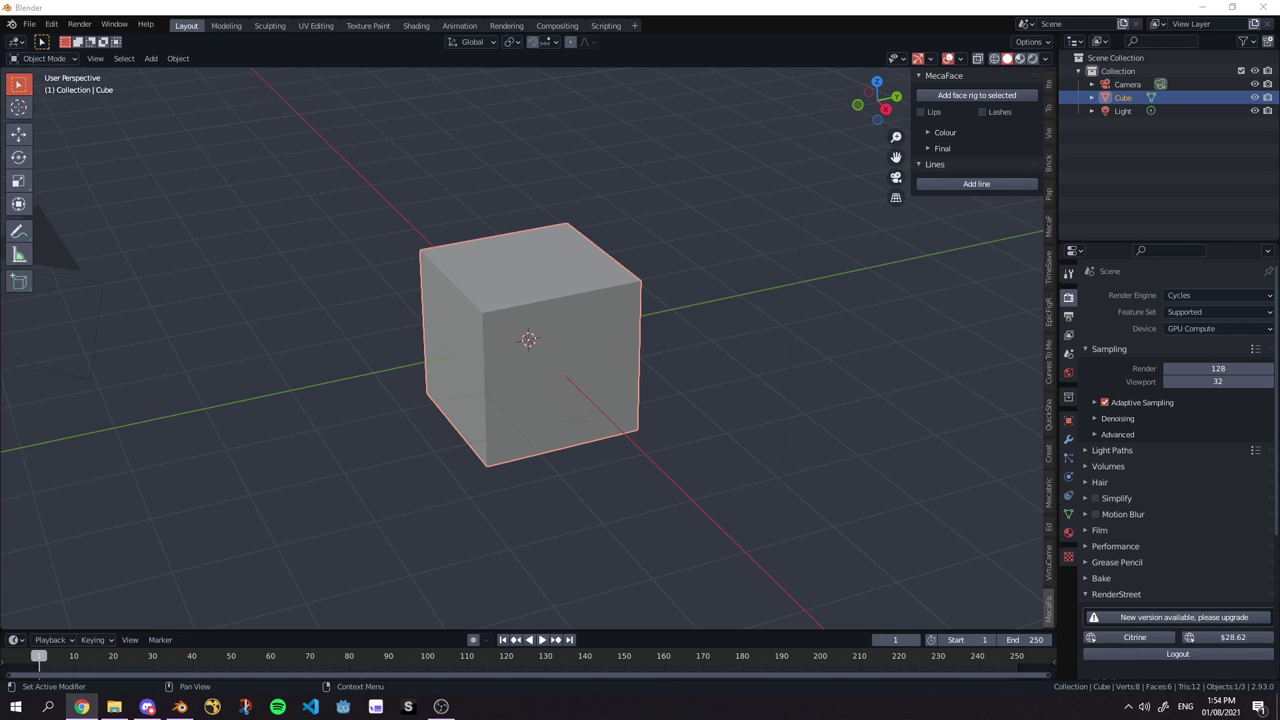
left_click_drag(1279, 250, 1240, 2)
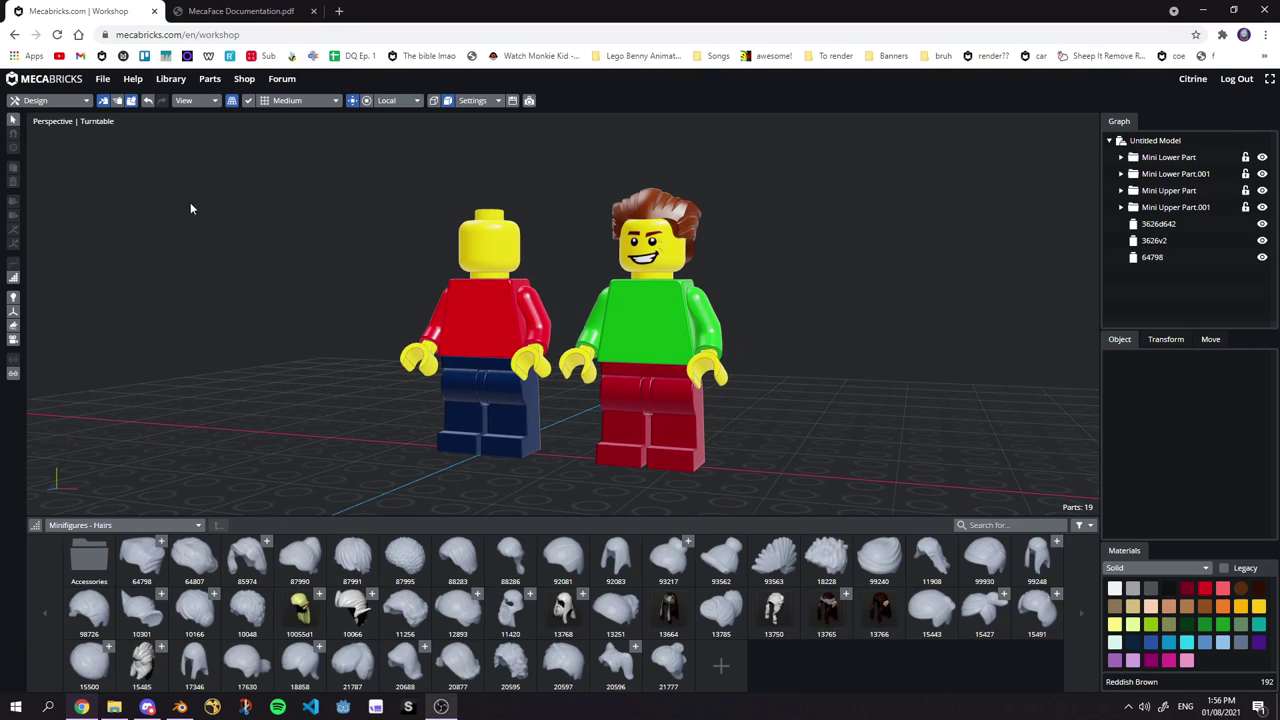
left_click(104, 80)
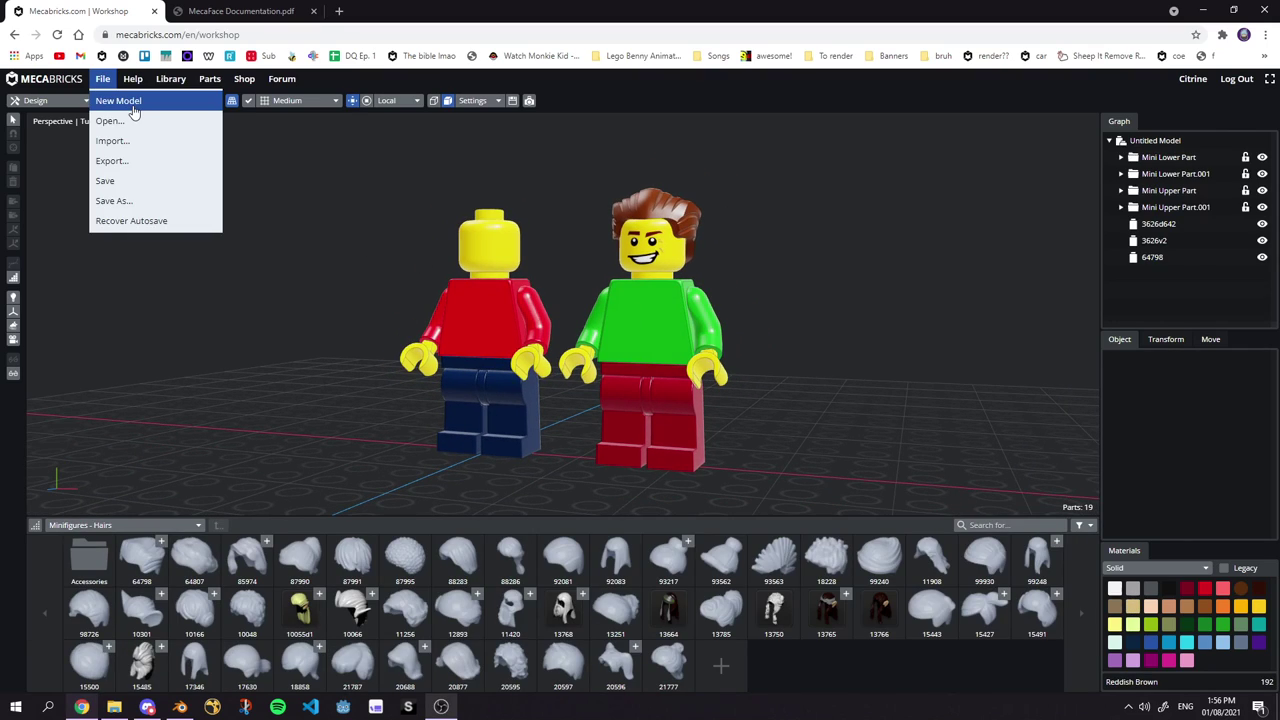
left_click(157, 167)
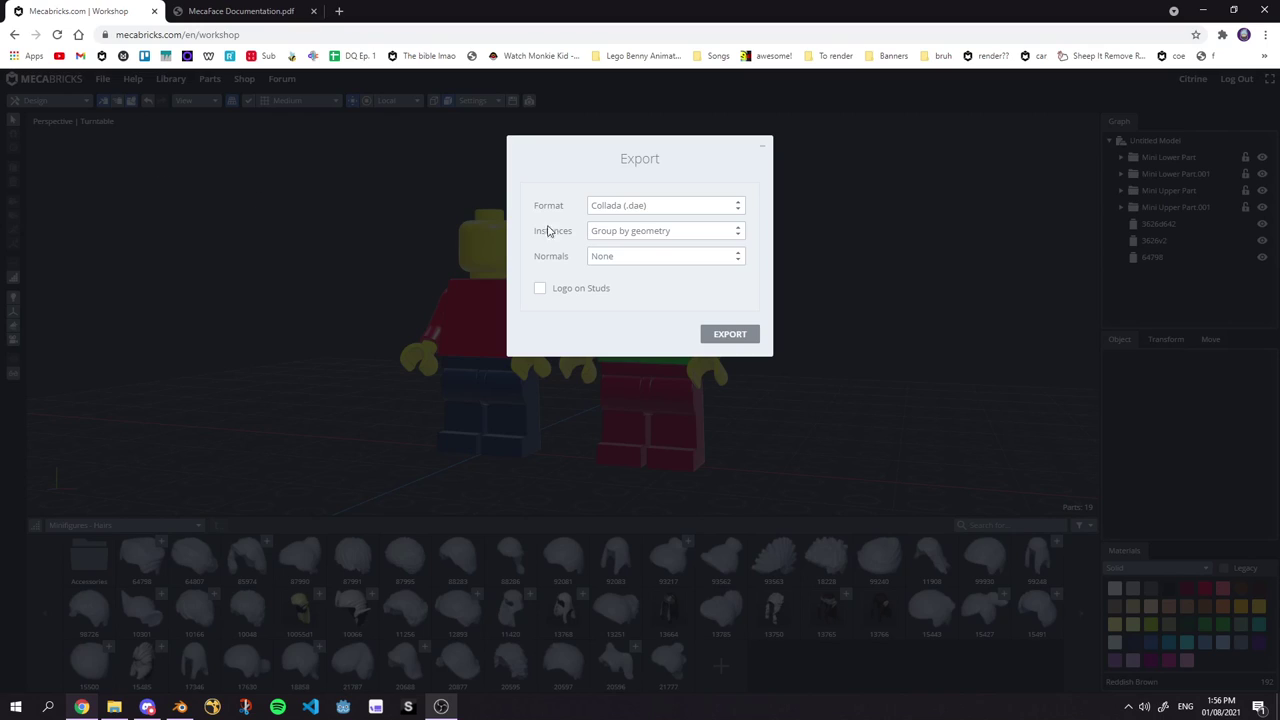
left_click(660, 205)
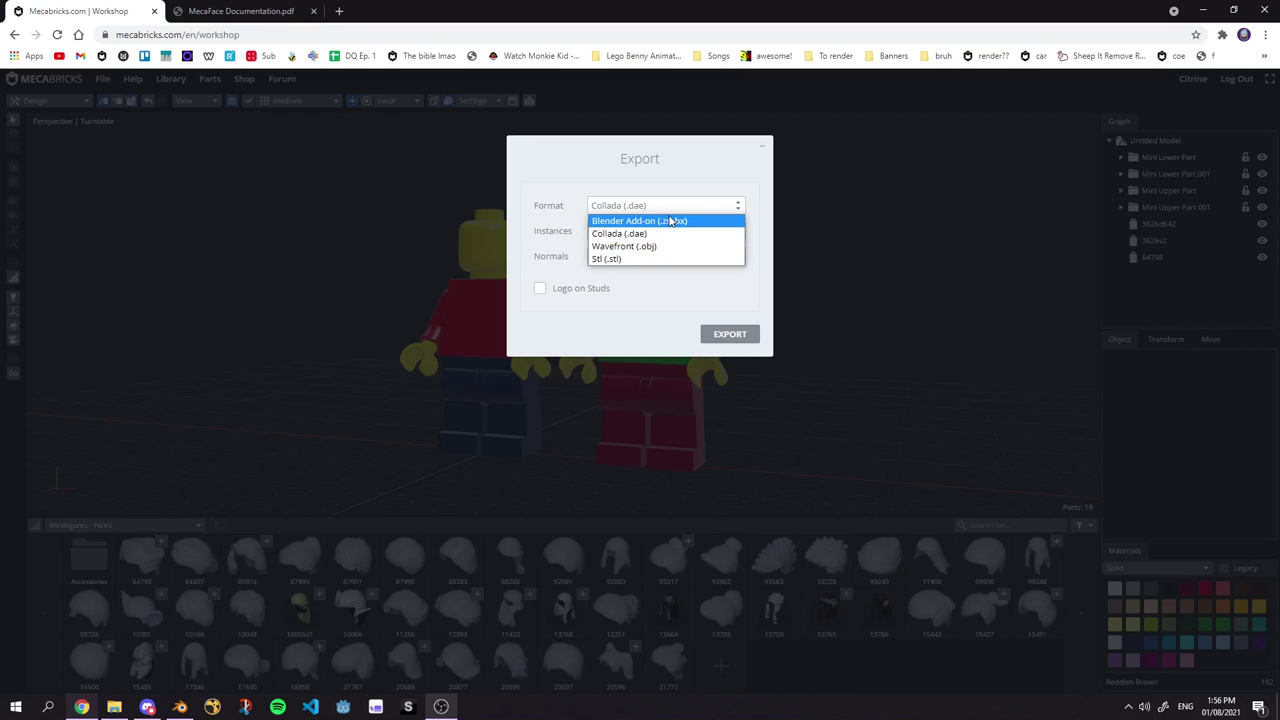
left_click(648, 222)
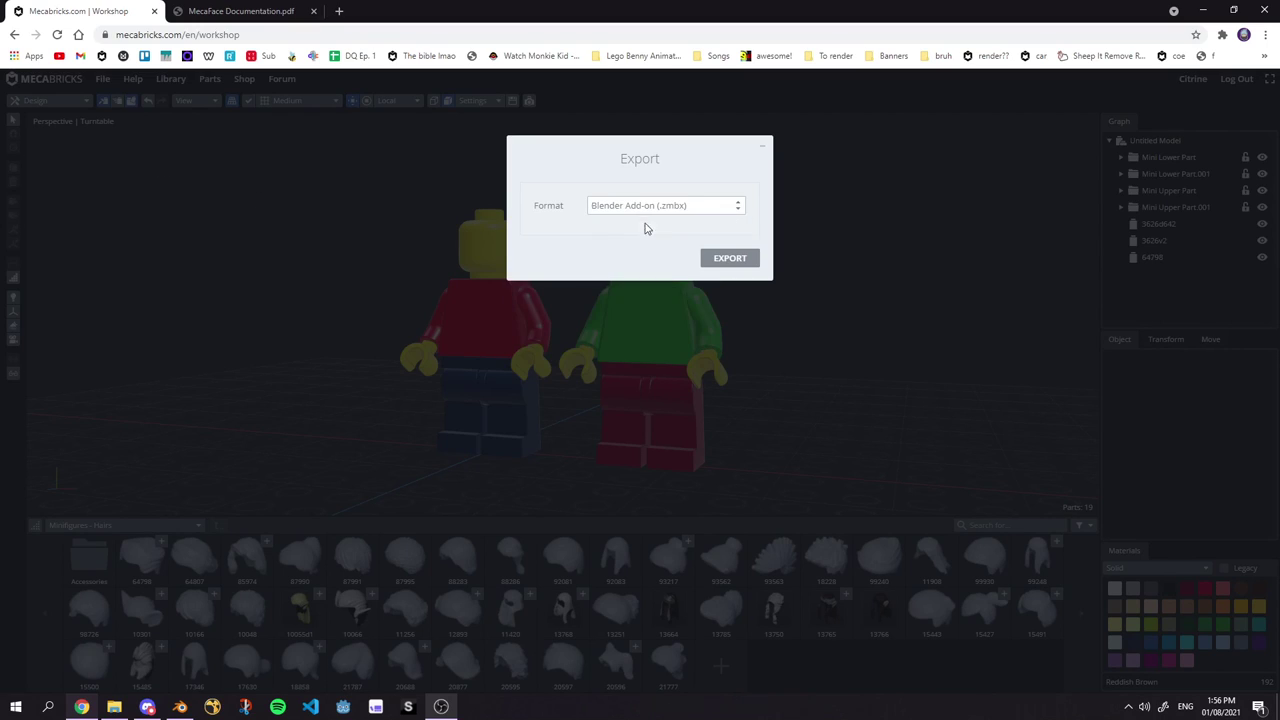
left_click(728, 259)
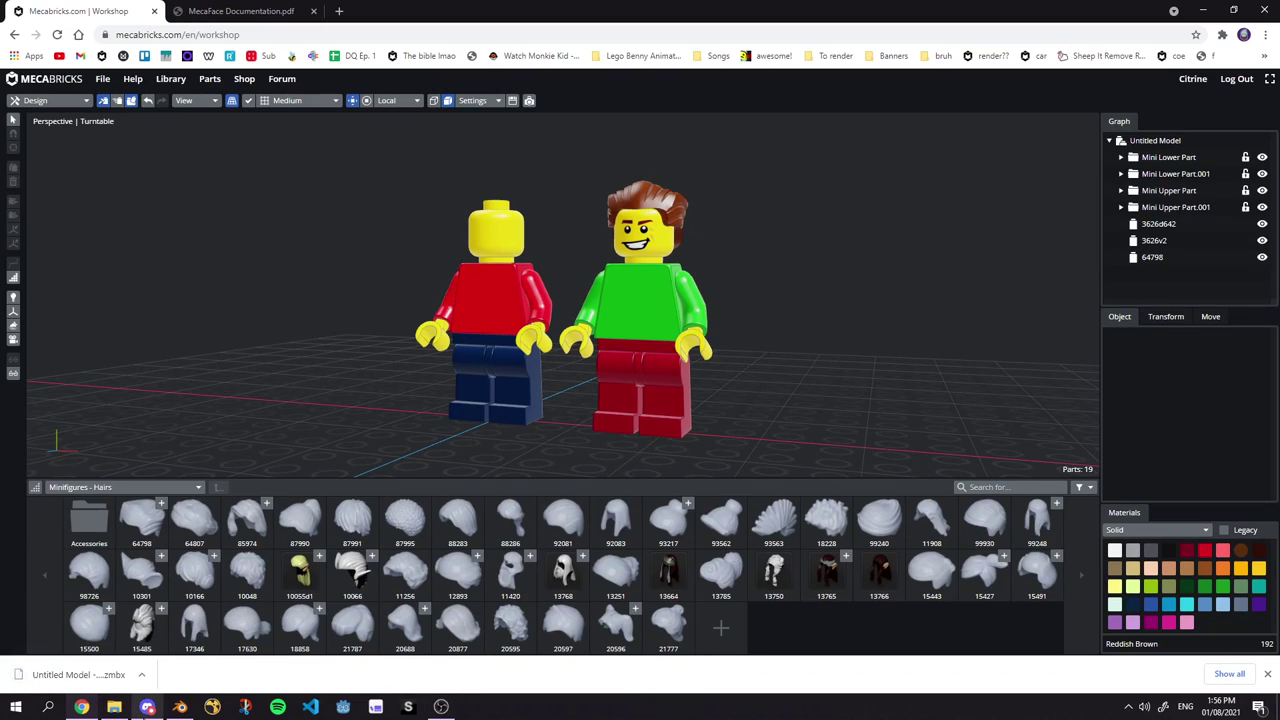
Switch to Blender and delete all the default objects from the scene.
left_click(180, 707)
key("a")
key("x")
left_click(375, 312)
left_click(1048, 84)
left_click(1048, 110)
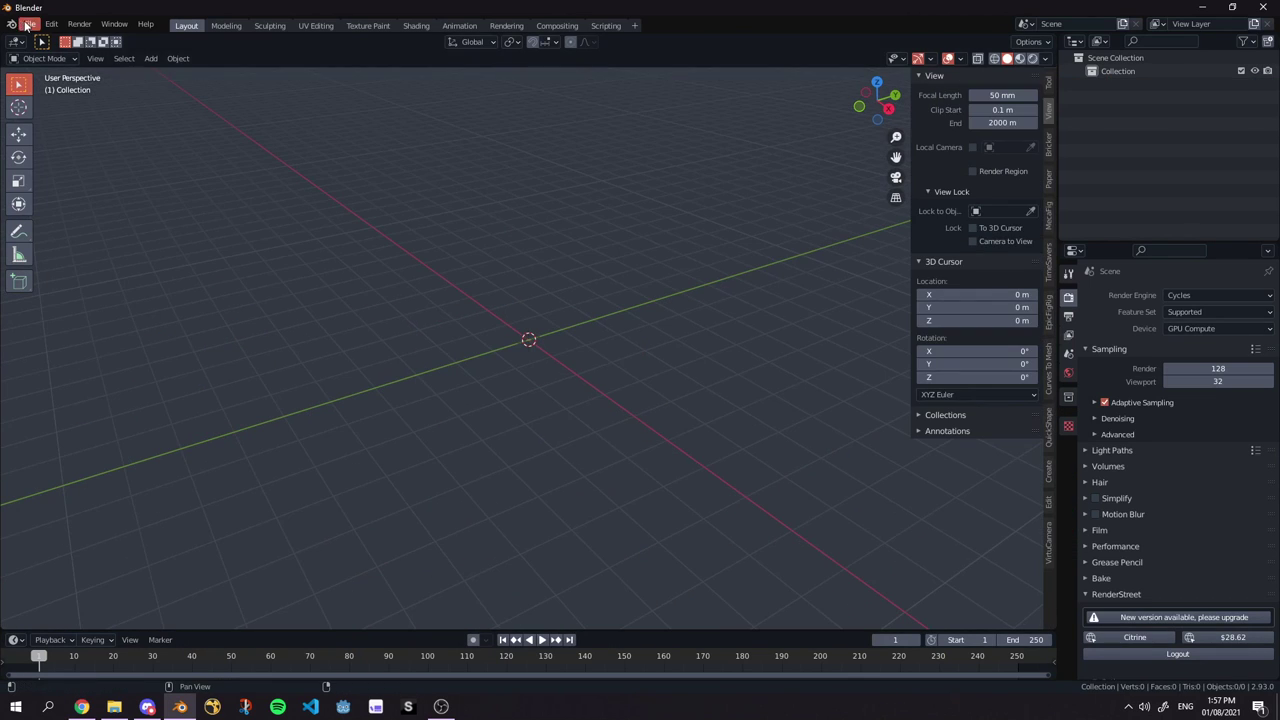
Import the exported Untitled Model .zmbx file from Downloads, hiding folders in the file browser to find it.
left_click(30, 24)
mouse_move(41, 205)
left_click(195, 389)
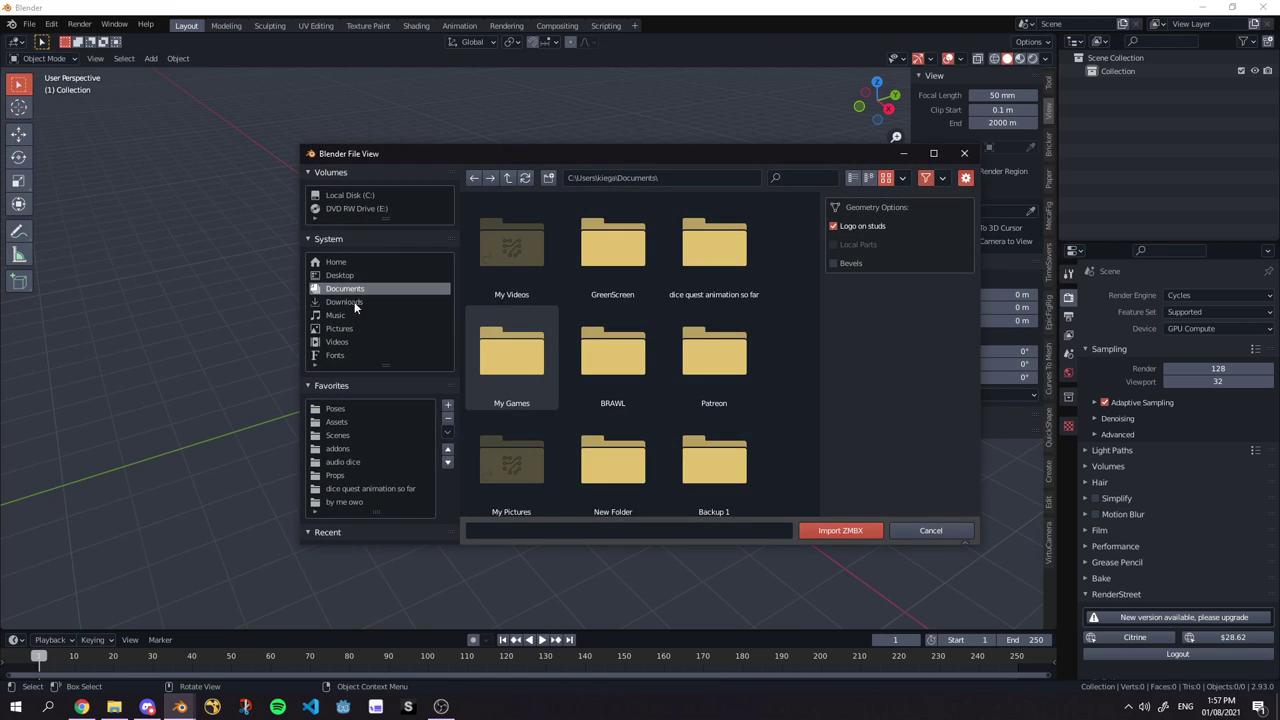
left_click(360, 301)
left_click(942, 178)
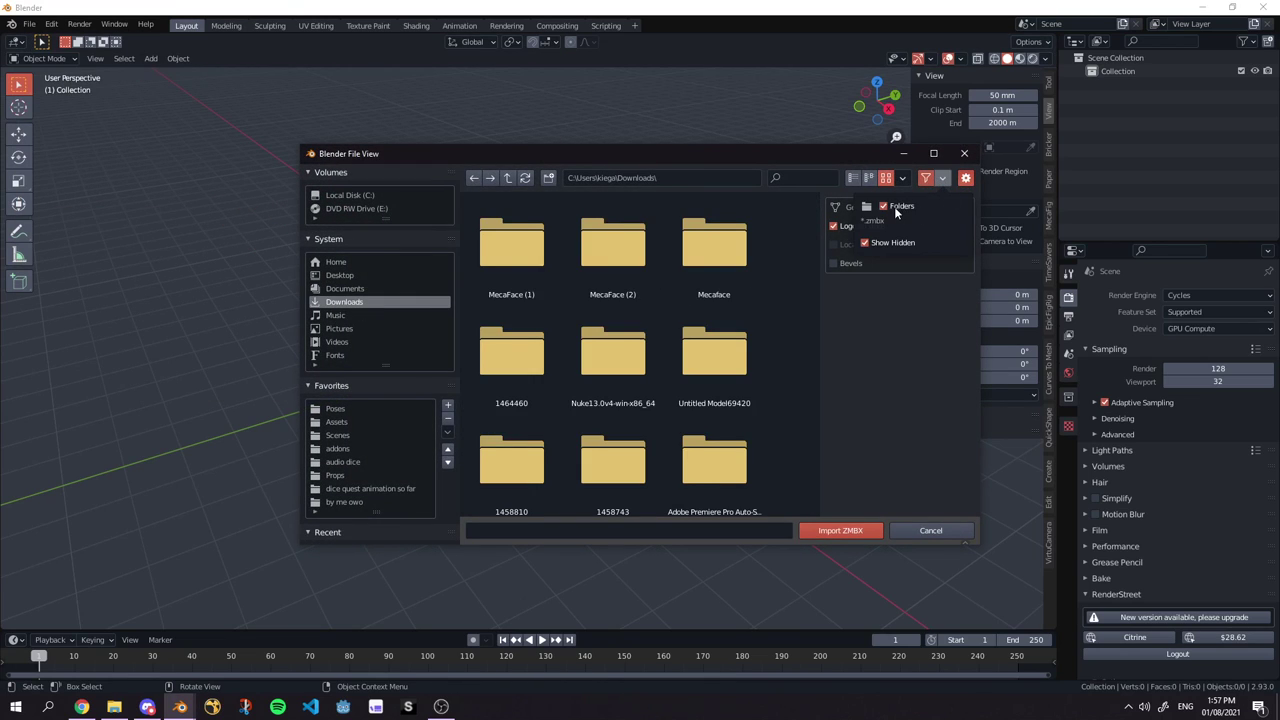
left_click(894, 206)
double_click(537, 237)
Show the minifigures in Material Preview shading and add a MecaFace rig to the red-shirted figure's blank head.
key("Home")
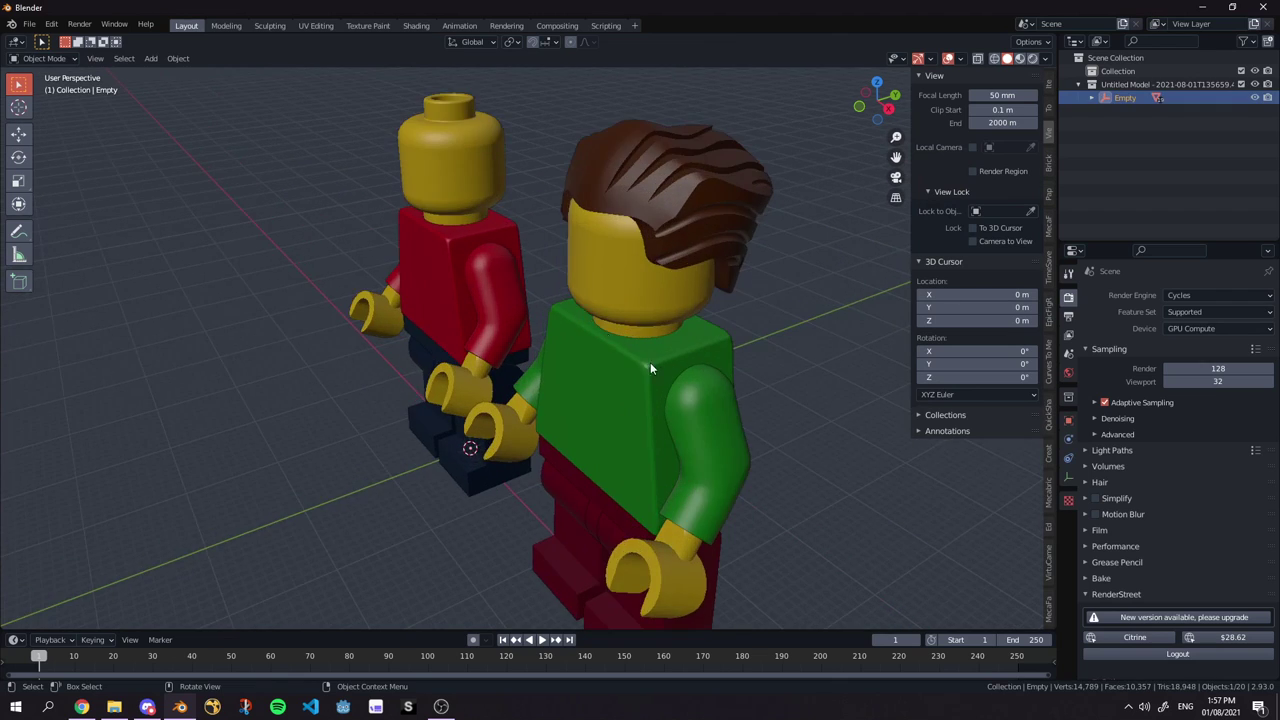
scroll(660, 366, "down", 3)
middle_click_drag(660, 366, 723, 380)
key("KP_Decimal")
scroll(566, 405, "down", 4)
scroll(566, 411, "down", 6)
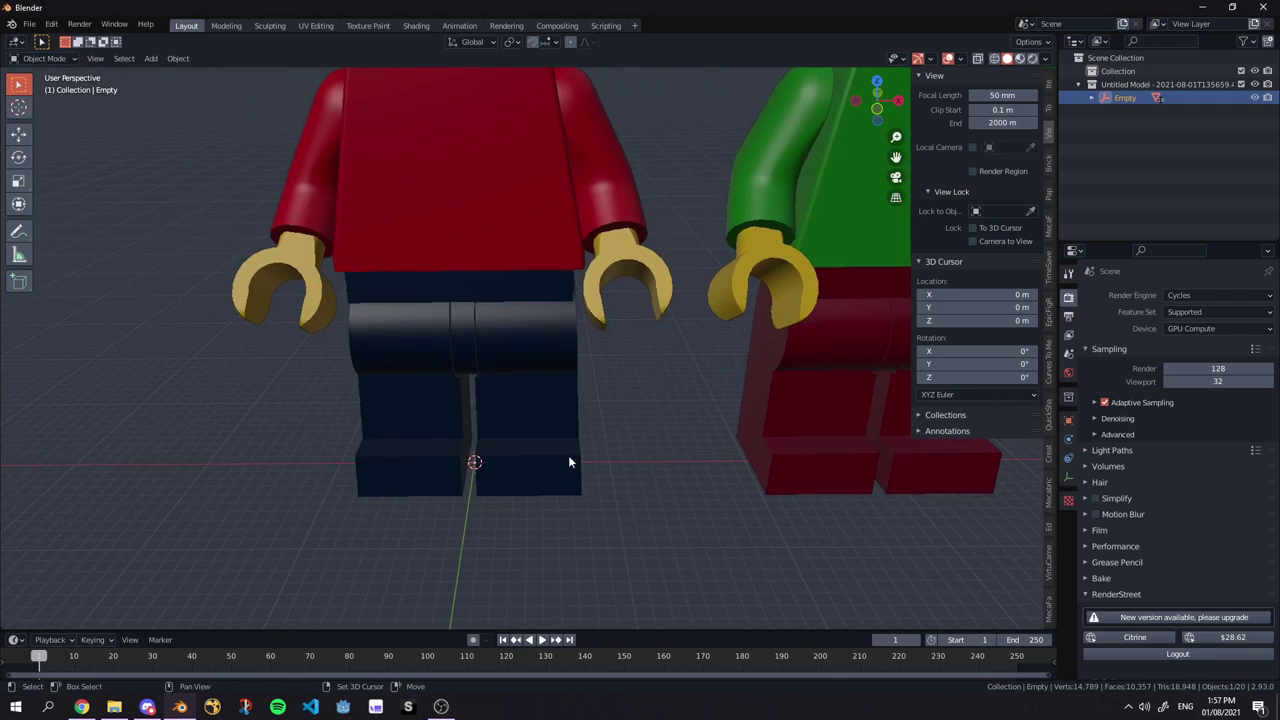
left_click(452, 249)
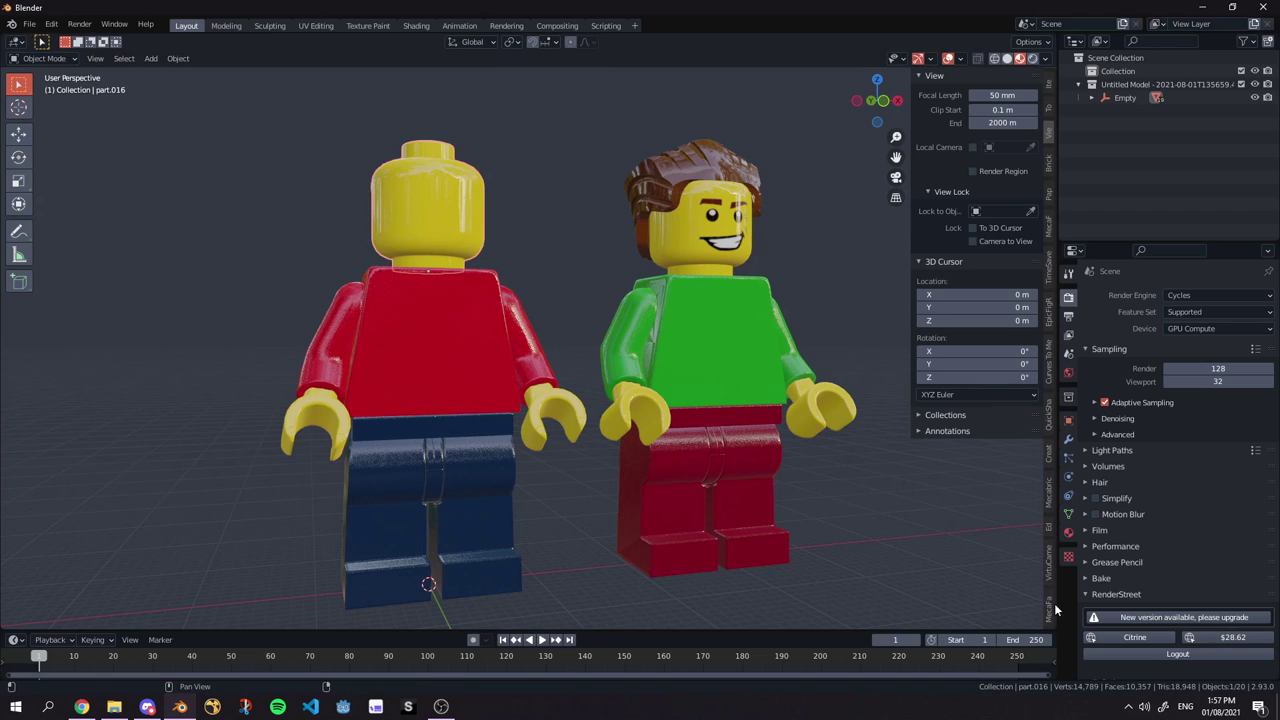
left_click(1050, 606)
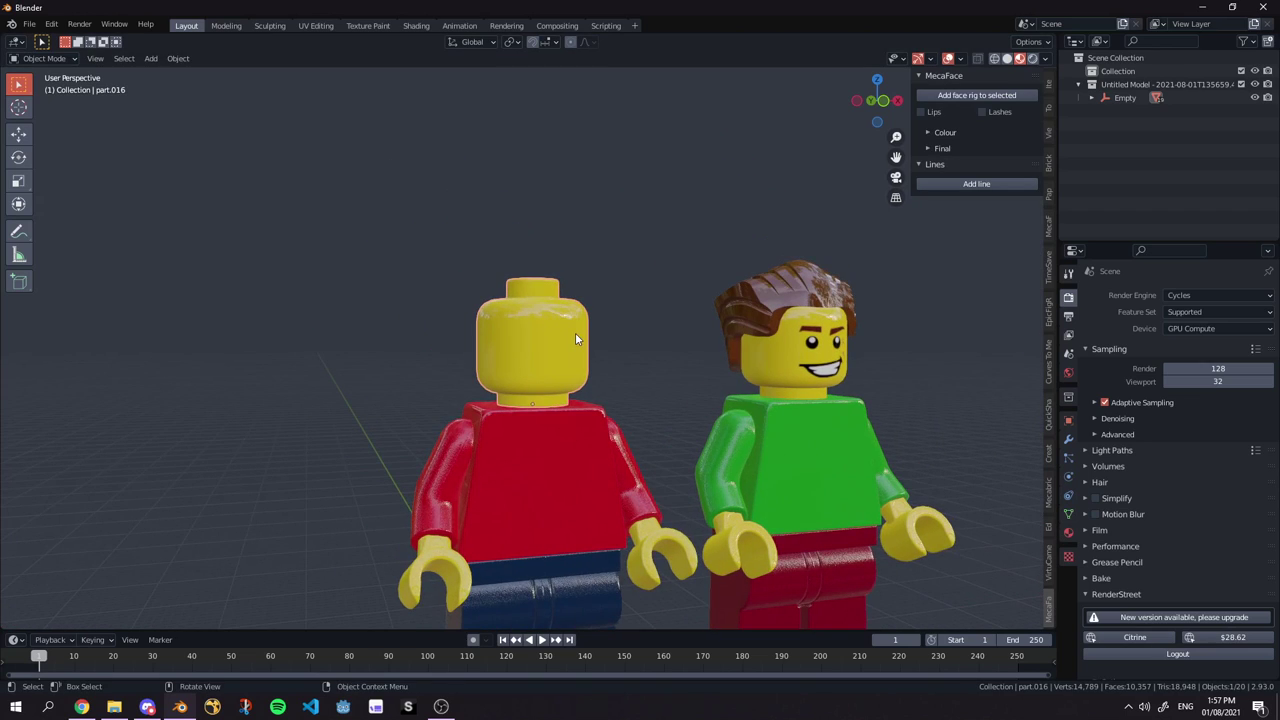
middle_click_drag(575, 333, 555, 330)
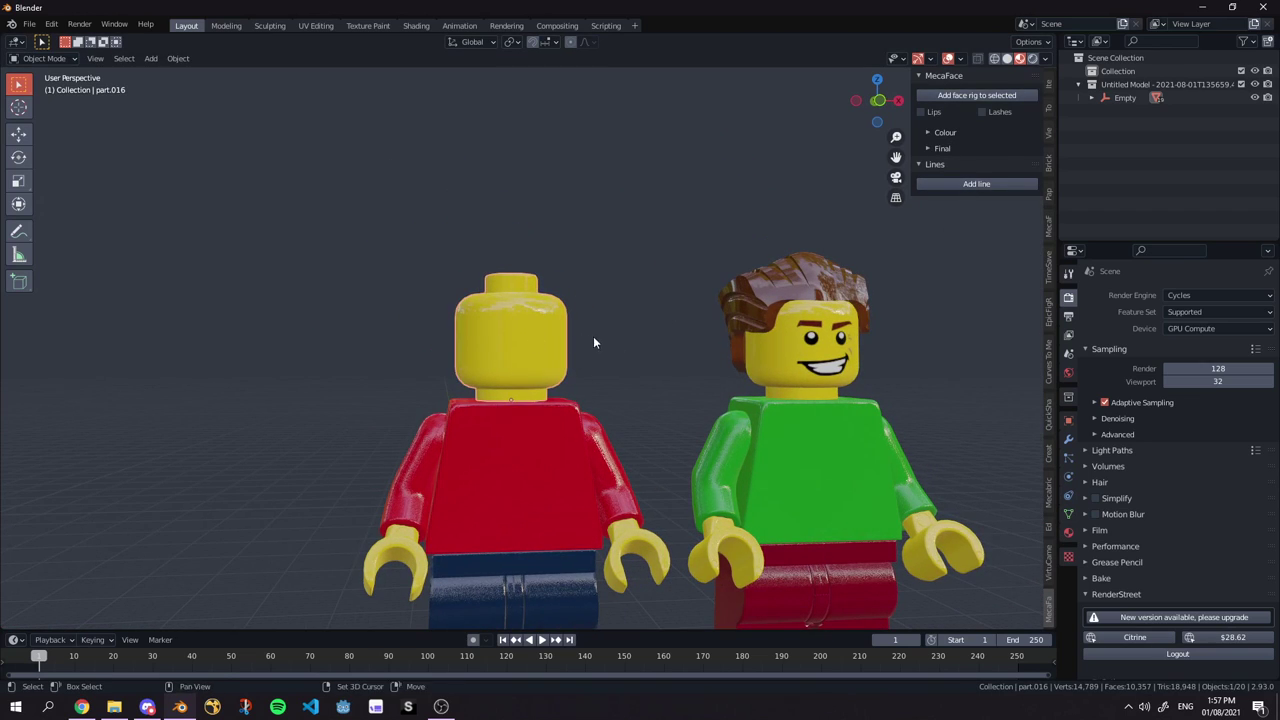
scroll(630, 312, "up", 2)
left_click(996, 95)
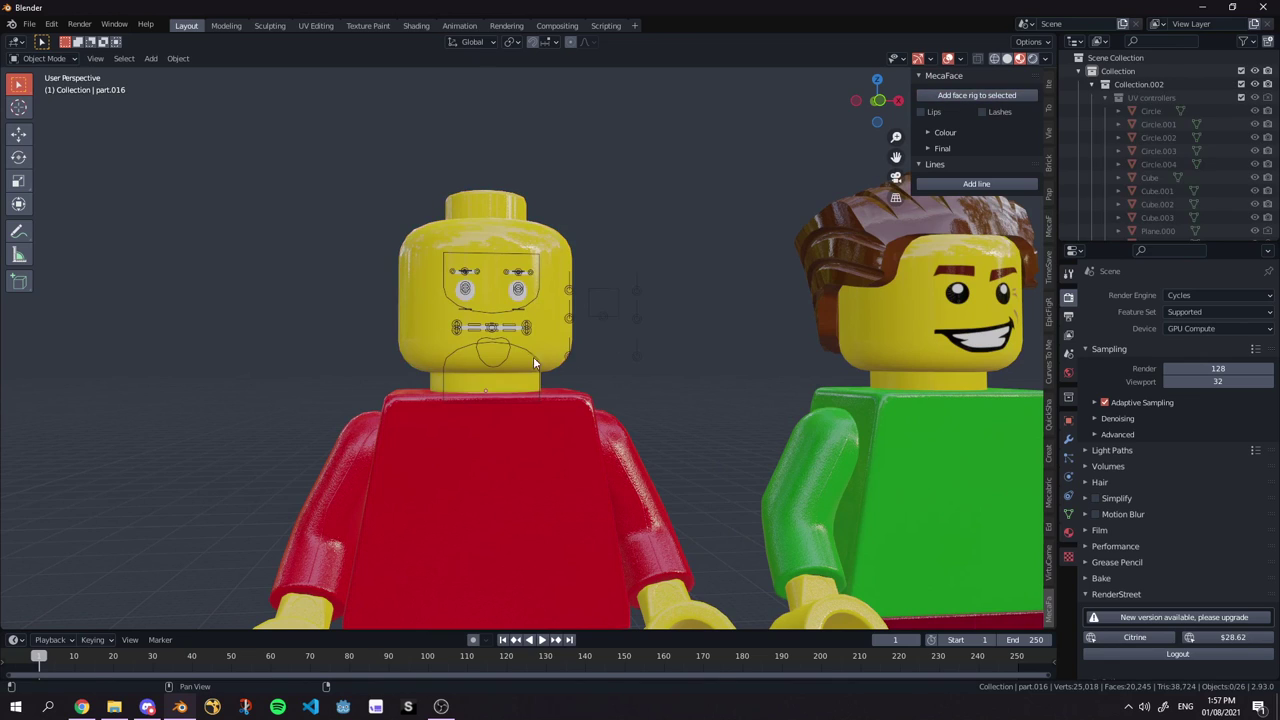
Examine the face rig's controls on the red-shirted minifigure and compare them with the green-shirted figure's printed face.
scroll(590, 355, "up", 4)
middle_click_drag(445, 360, 512, 431)
scroll(454, 347, "down", 2)
scroll(563, 349, "up", 4)
scroll(530, 404, "down", 4)
scroll(557, 416, "down", 2)
scroll(625, 423, "down", 5)
scroll(511, 431, "up", 5)
scroll(557, 400, "down", 1)
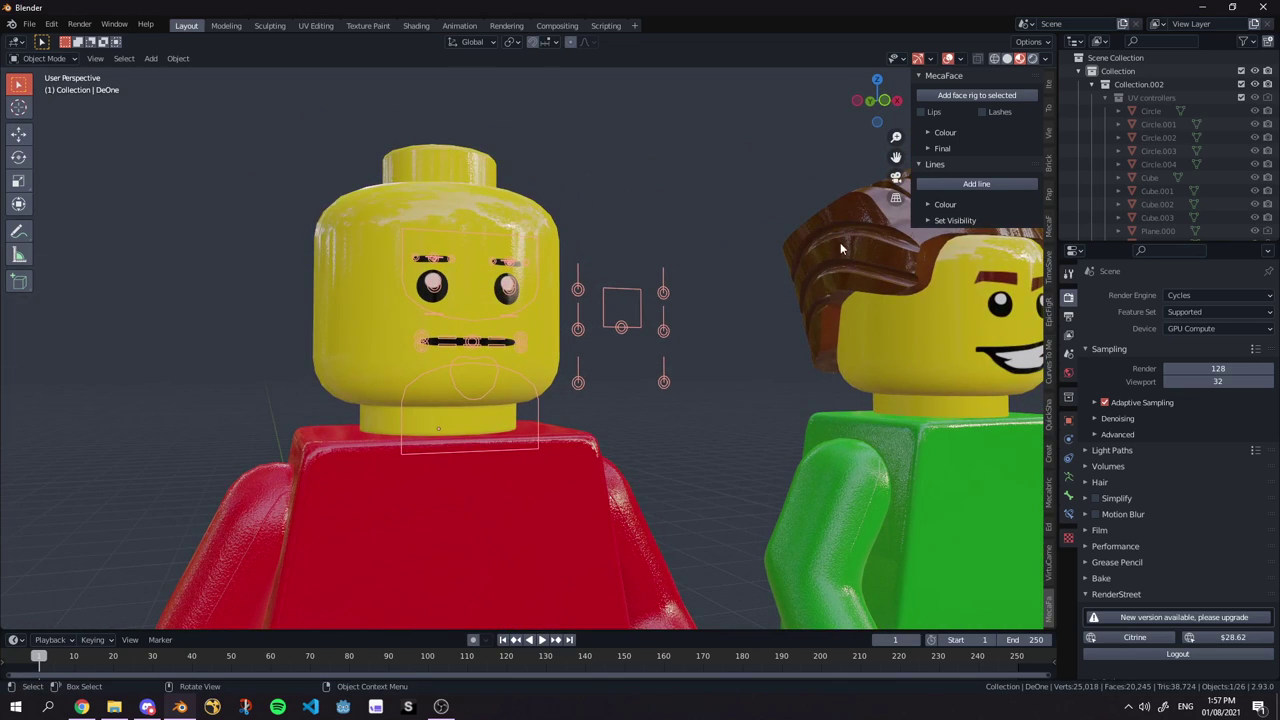
middle_click_drag(860, 246, 832, 266)
scroll(656, 413, "down", 4)
middle_click_drag(826, 352, 660, 370, "shift")
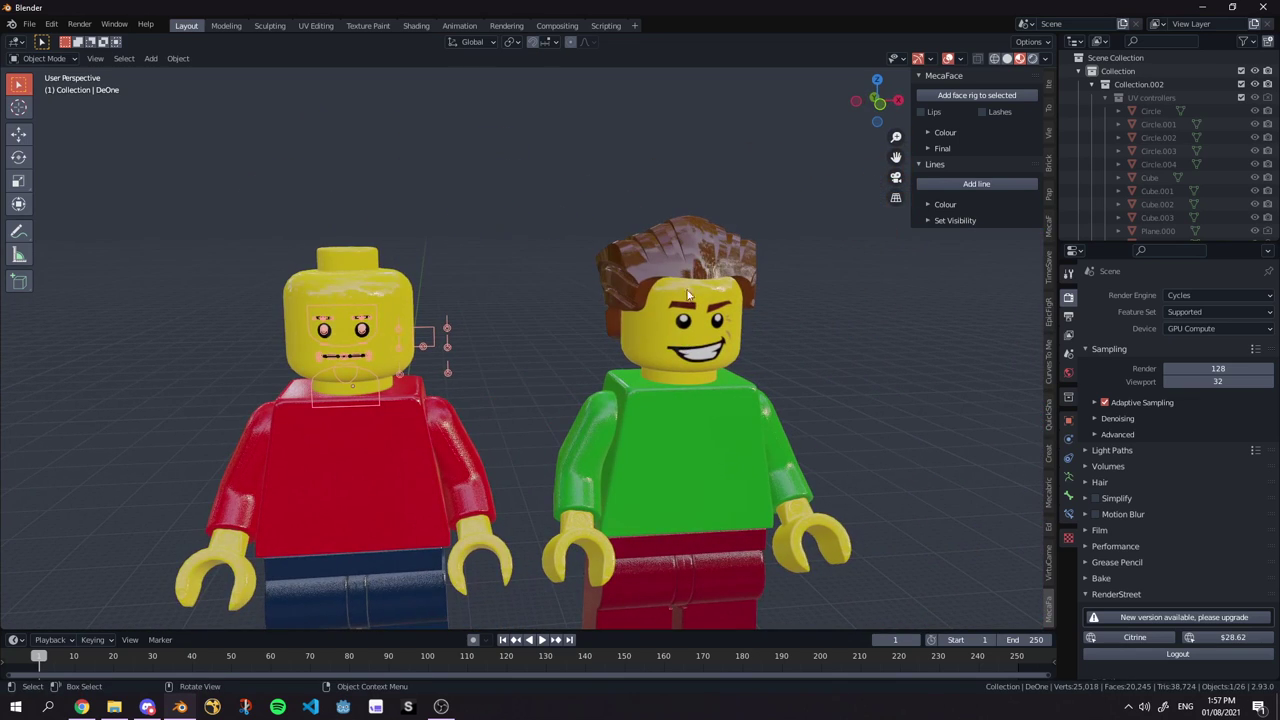
left_click(706, 350)
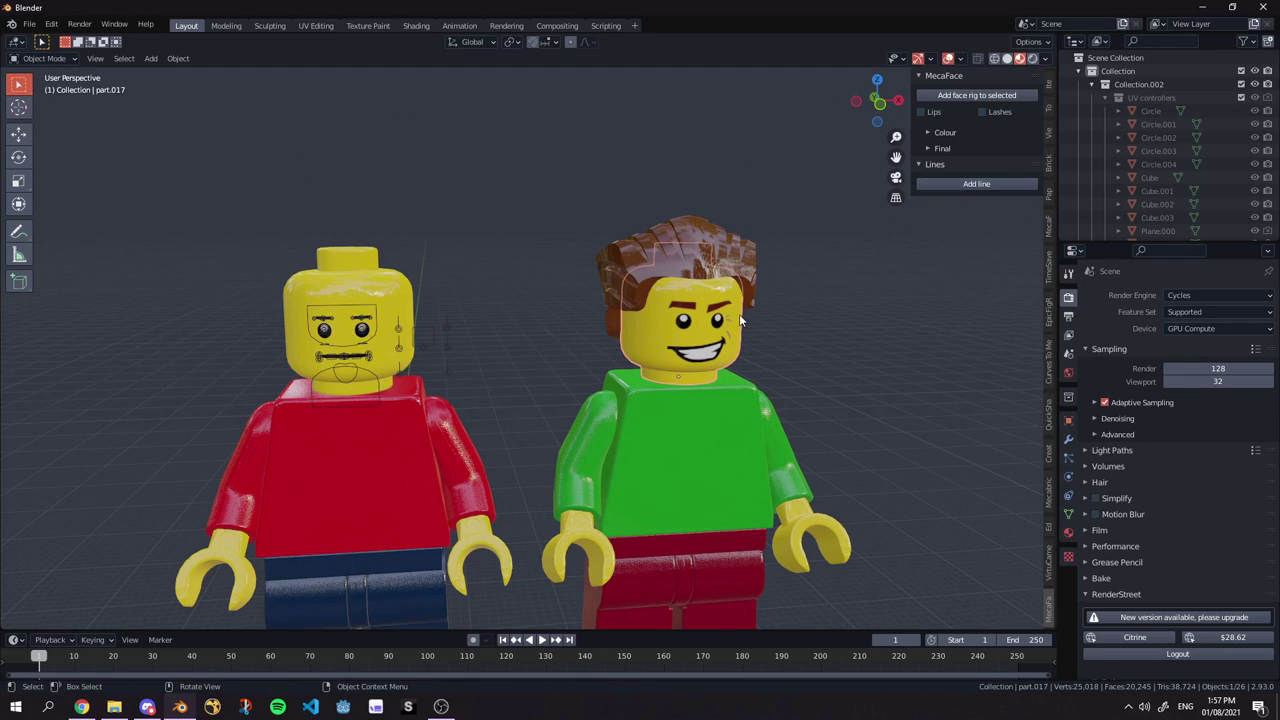
Select the red-shirted minifigure's face rig and finalise it with MecaFace's Finish operation.
left_click(375, 335)
left_click(962, 186)
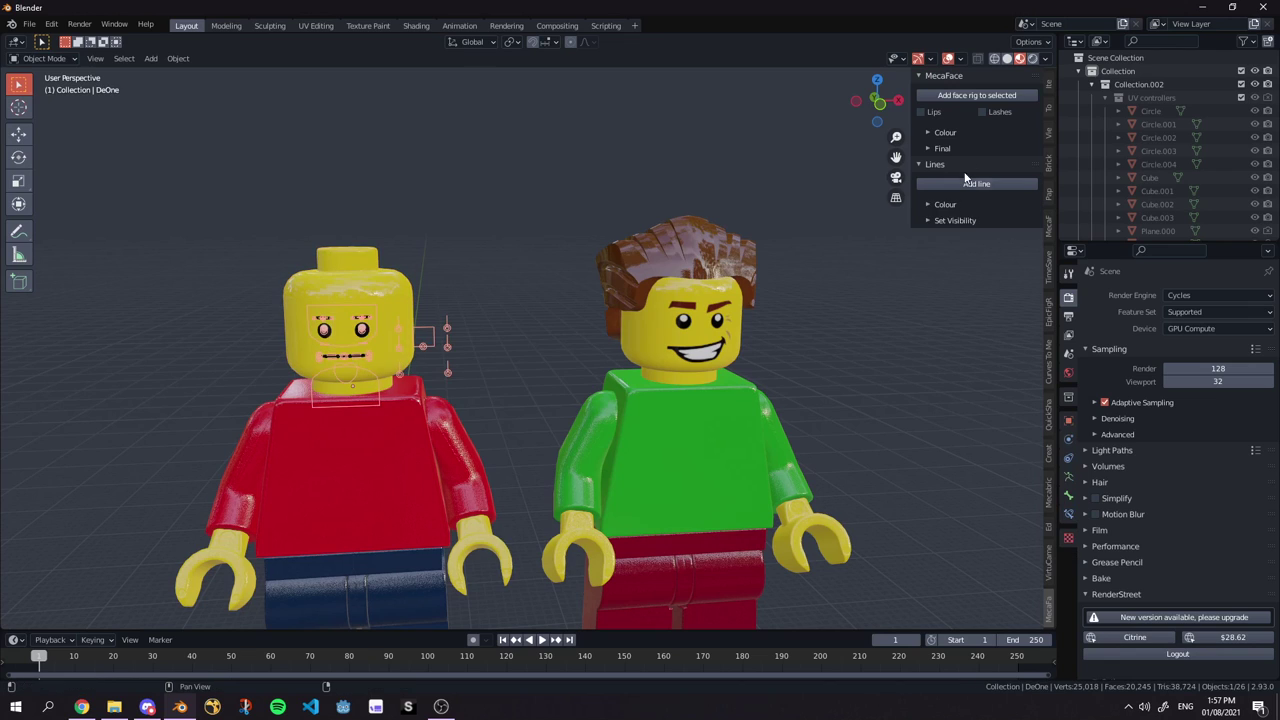
scroll(554, 383, "up", 3)
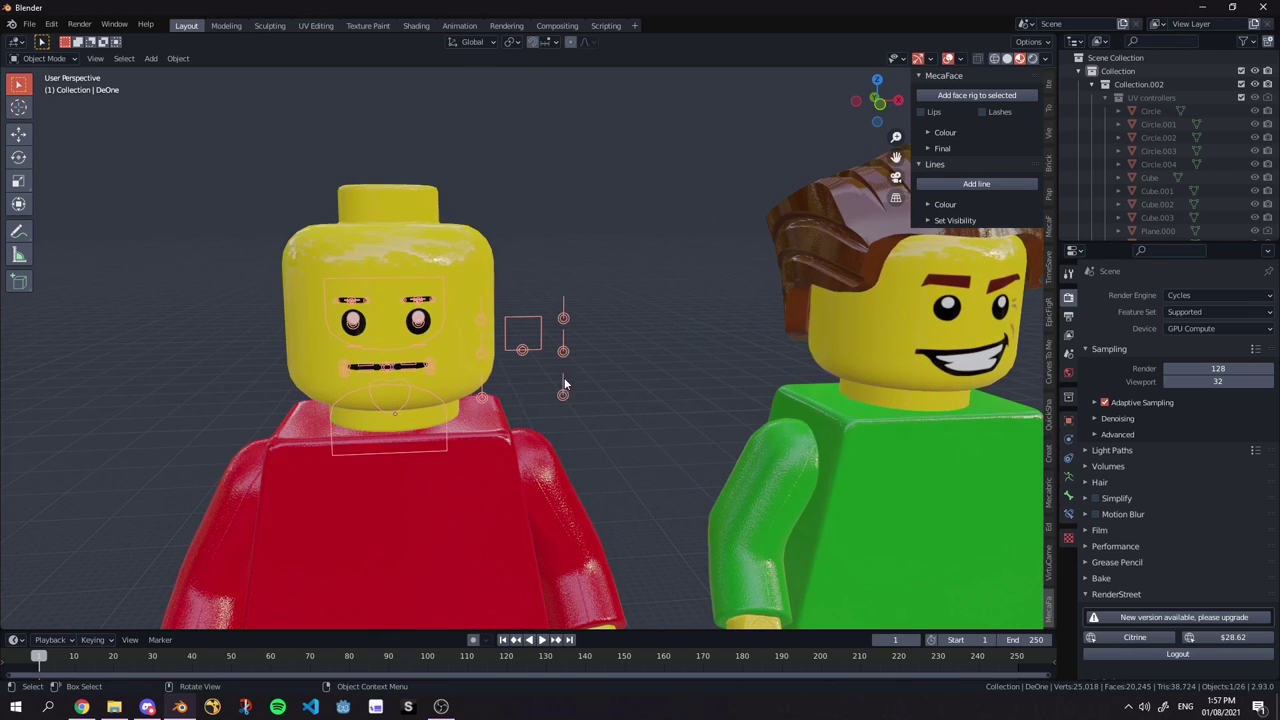
middle_click_drag(640, 343, 640, 362)
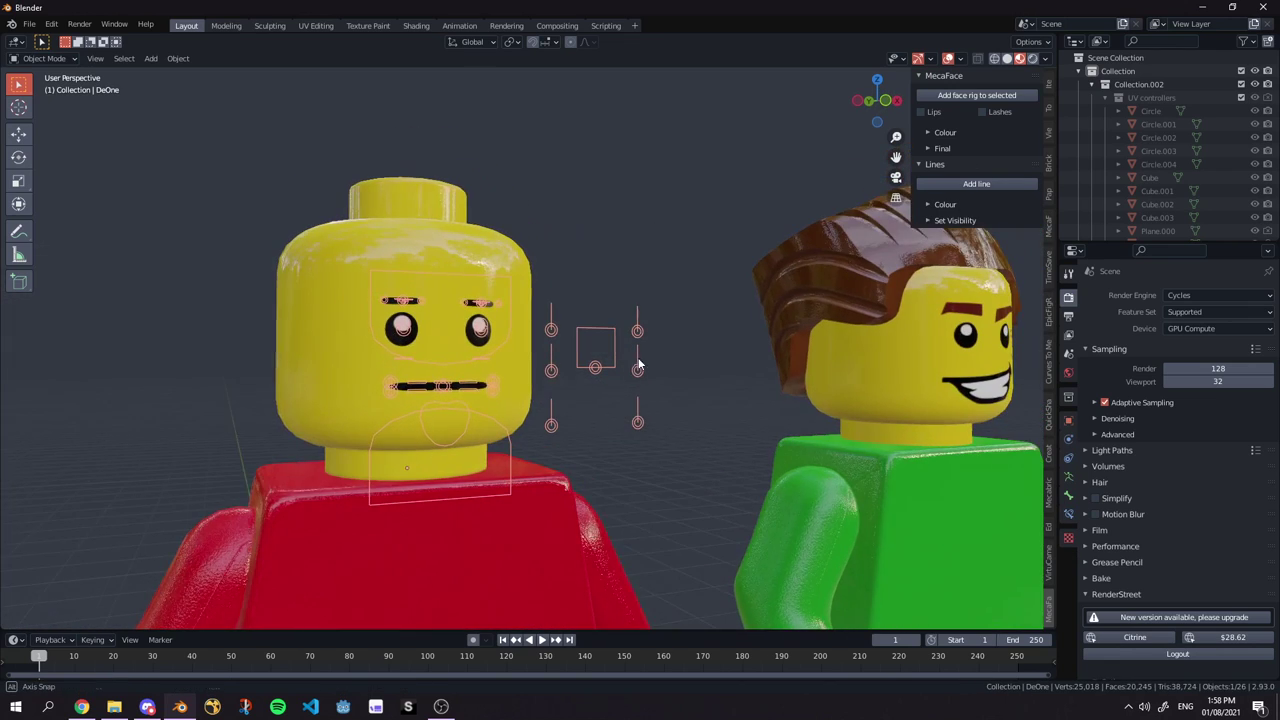
left_click(941, 148)
left_click(954, 168)
Add a MecaFace rig to the green-shirted minifigure's printed head and view it from the front.
left_click(855, 370)
key("KP_Decimal")
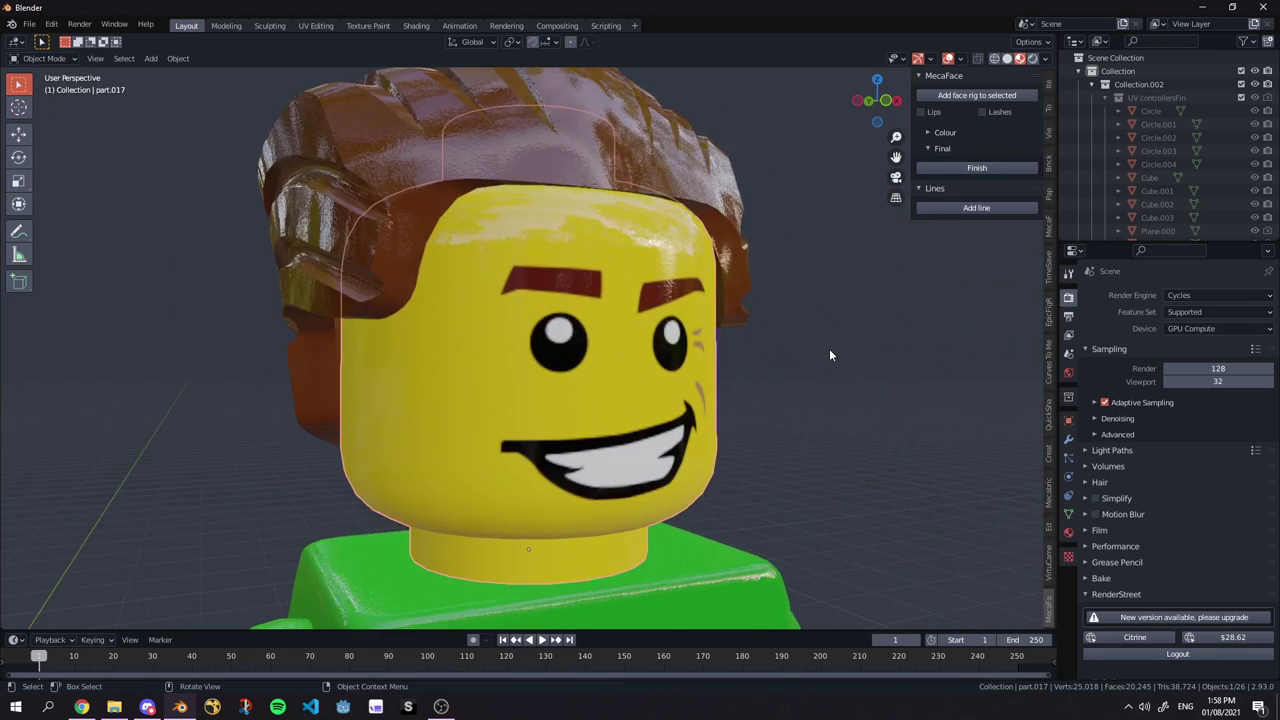
middle_click_drag(816, 352, 787, 324)
scroll(787, 324, "down", 2)
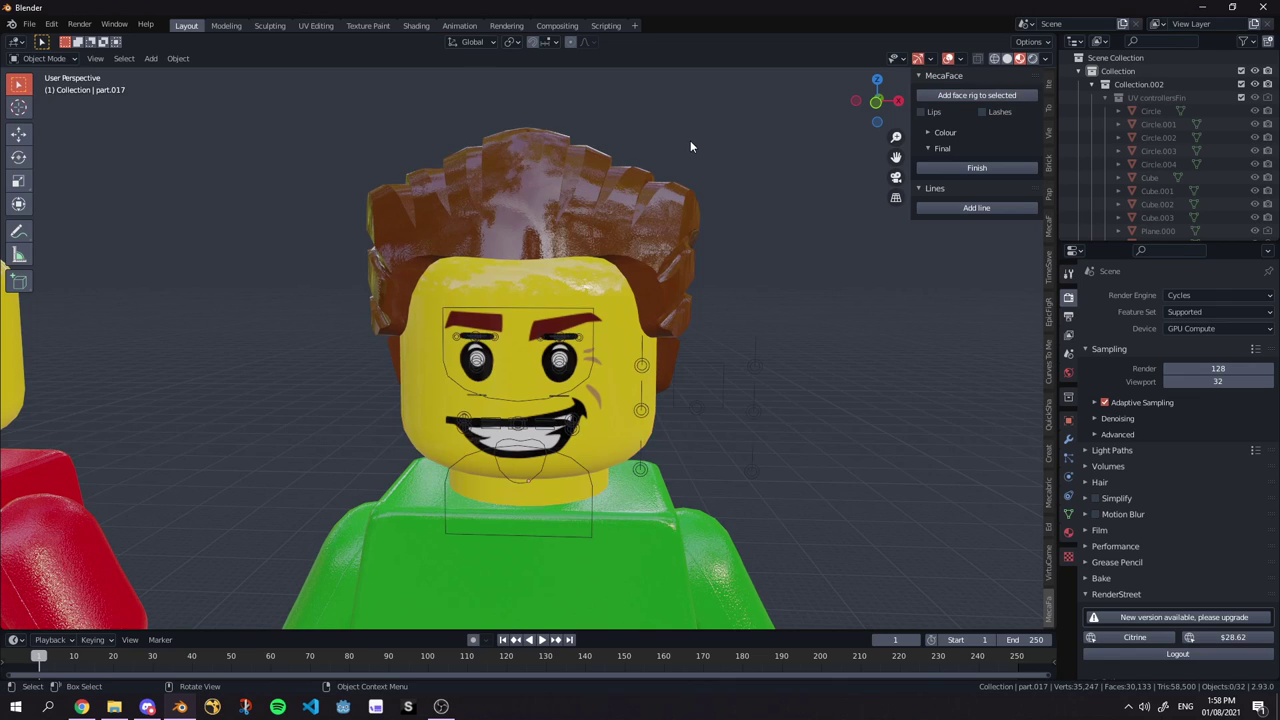
middle_click_drag(650, 308, 714, 317)
scroll(714, 317, "down", 3)
middle_click_drag(594, 400, 742, 404, "shift")
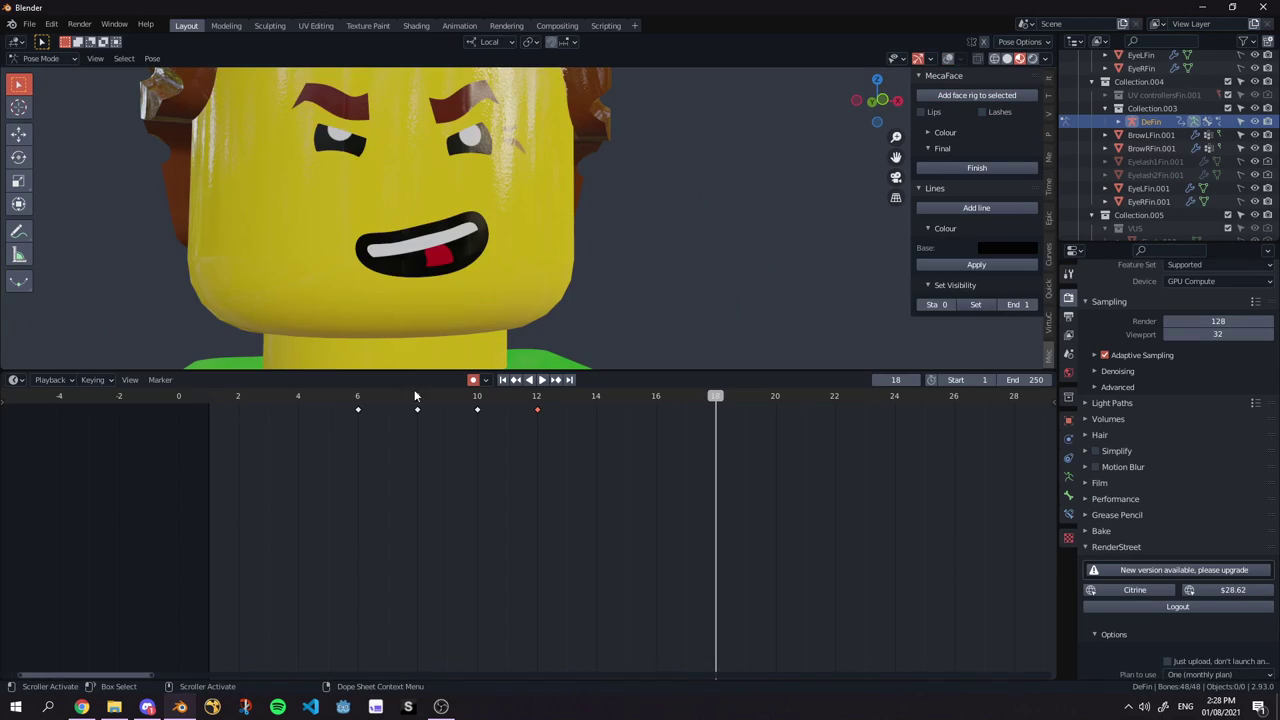
Enable Simplify in the render settings and set the viewport Max Subdivision to 0.
middle_click_drag(523, 274, 557, 263)
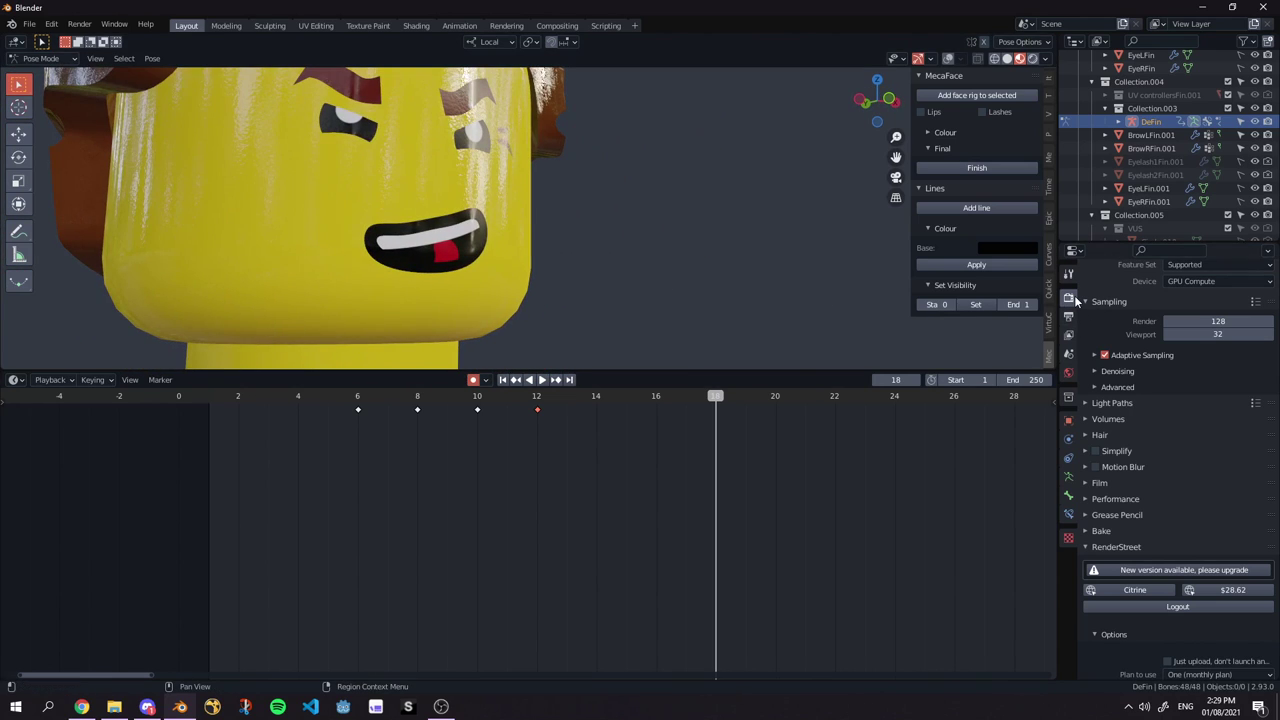
left_click(1120, 458)
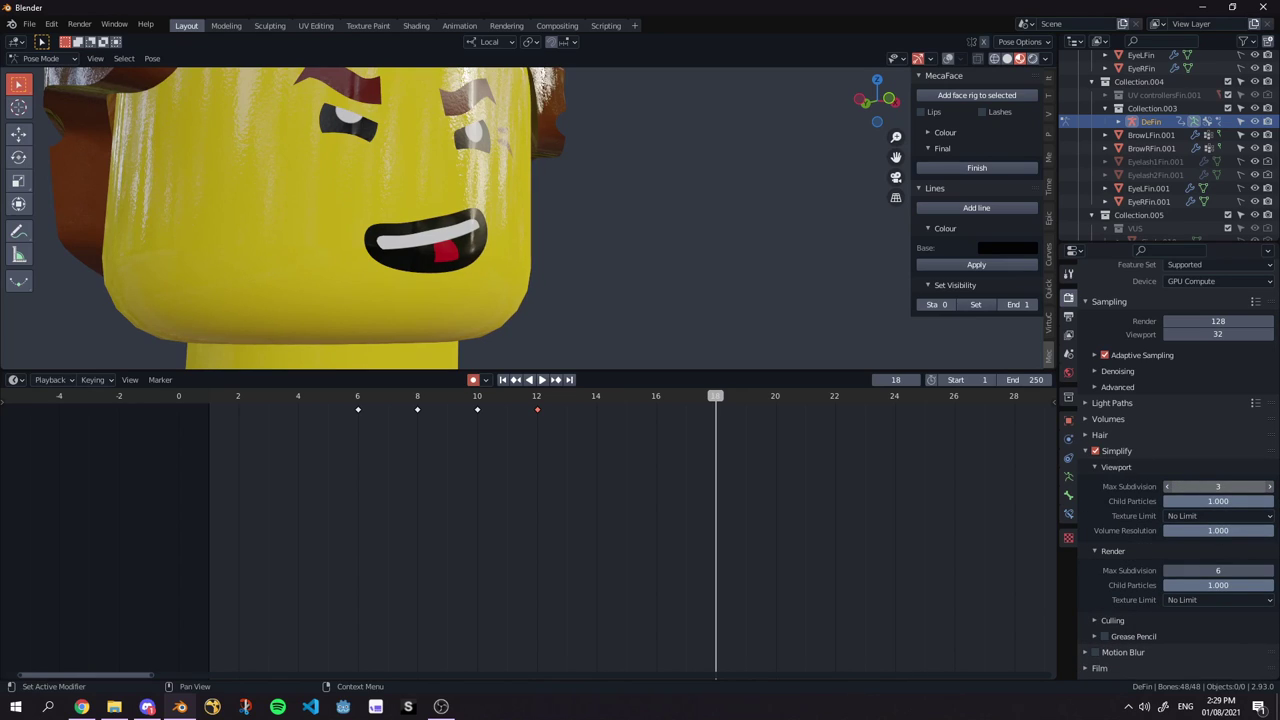
left_click_drag(1230, 487, 1190, 487)
scroll(540, 270, "down", 7)
scroll(528, 269, "up", 7)
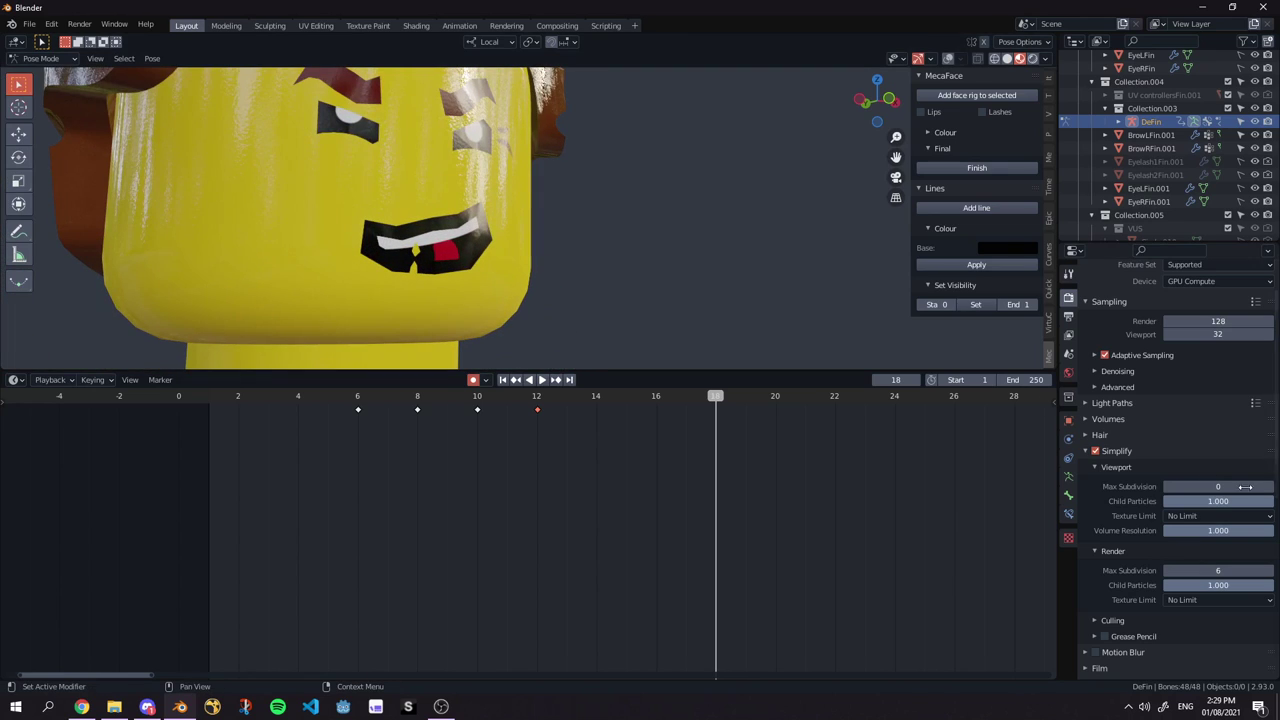
Set the viewport Max Subdivision under Simplify to 2 and check the face mesh and the render Simplify settings.
left_click(1269, 487)
left_click(1269, 487)
left_click(1167, 489)
middle_click_drag(540, 252, 486, 326)
scroll(525, 217, "up", 5)
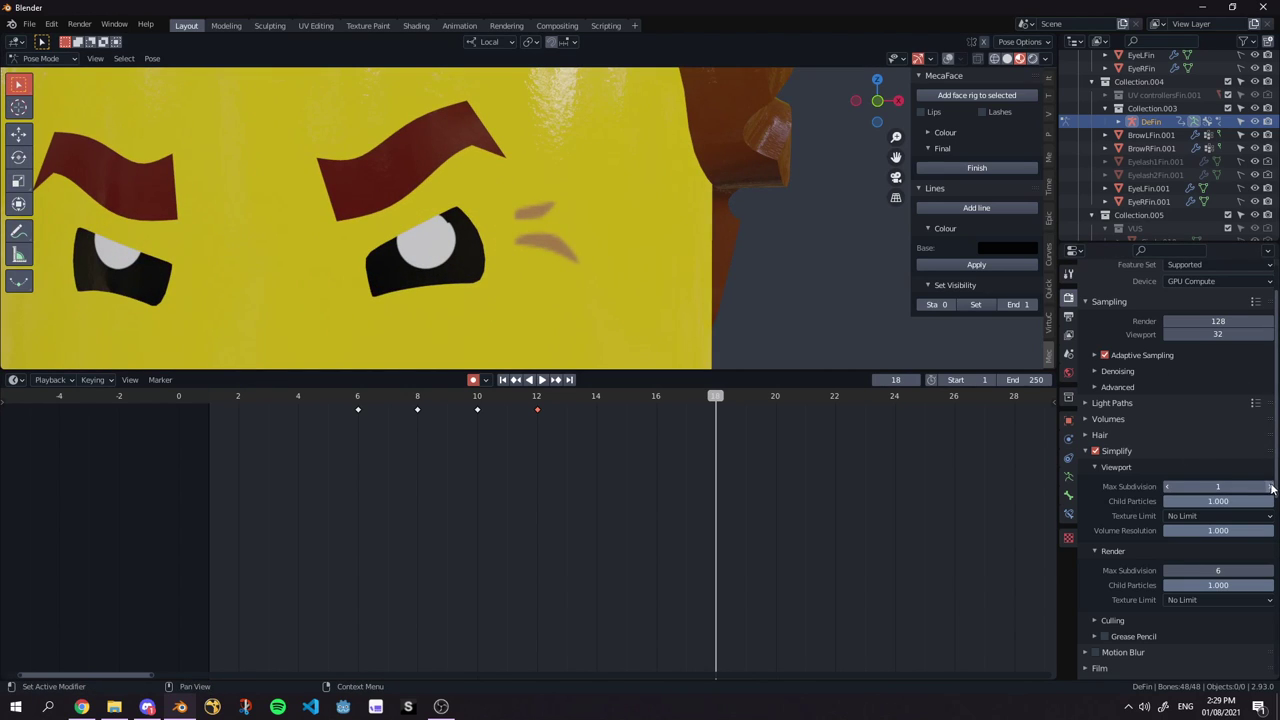
left_click_drag(1184, 488, 1196, 488)
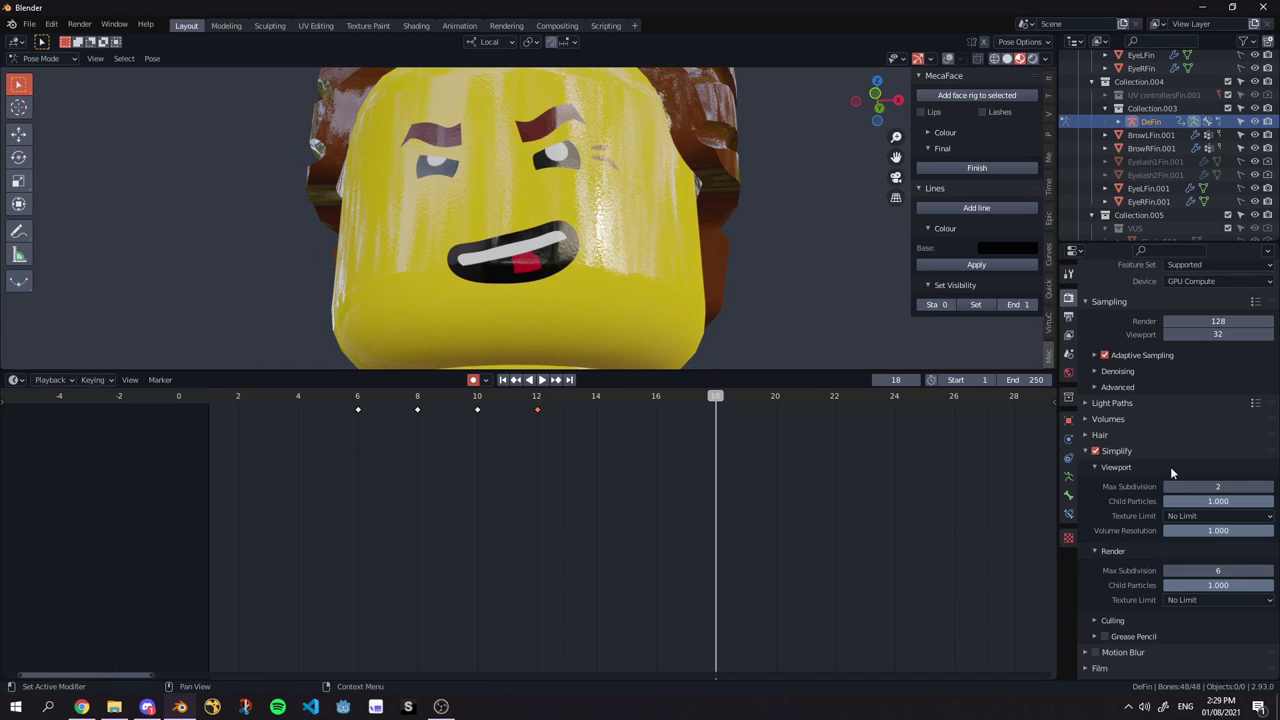
scroll(1172, 473, "down", 3)
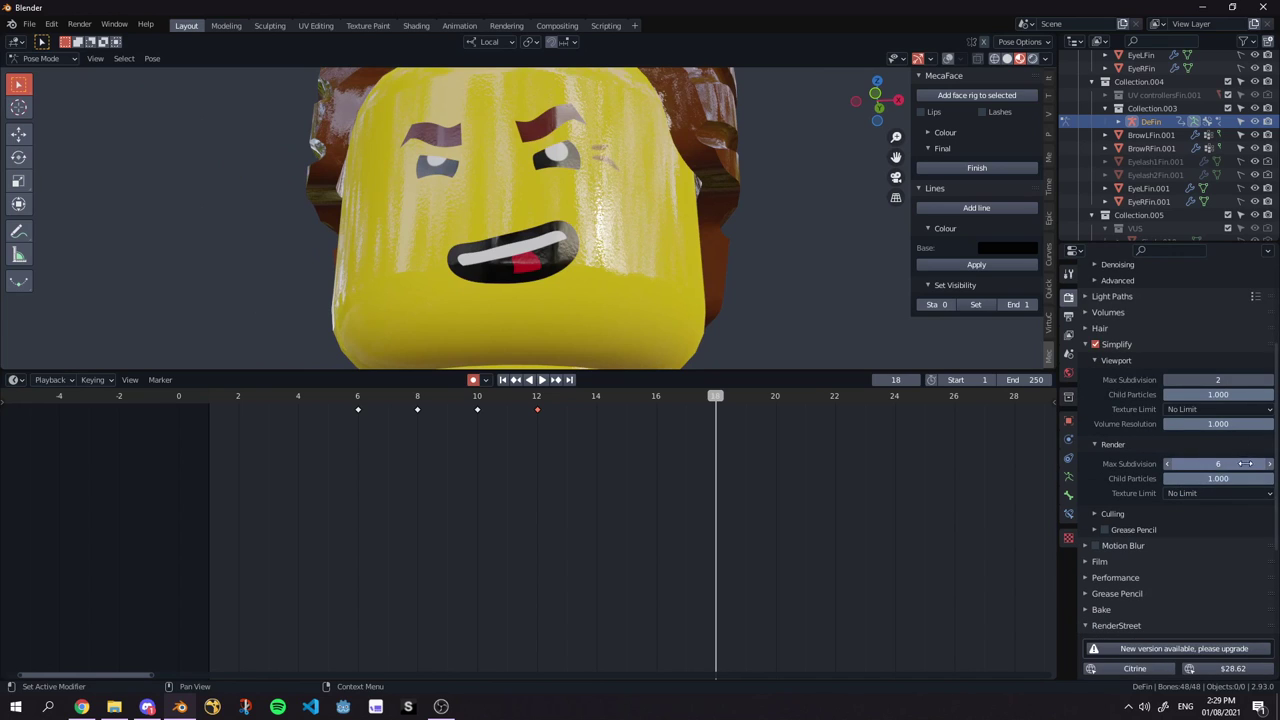
scroll(1150, 465, "down", 4)
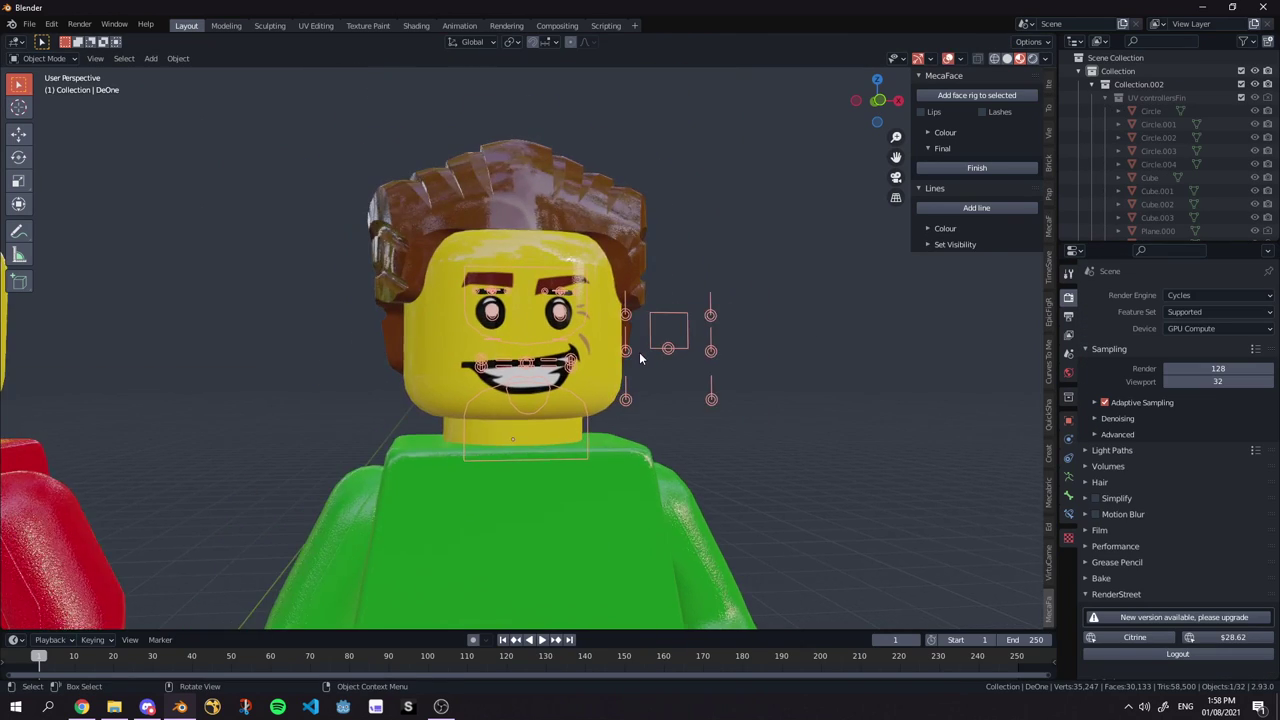
Select the green-shirted minifigure's head and inspect where the rig overlaps its printed face.
scroll(639, 352, "up", 3)
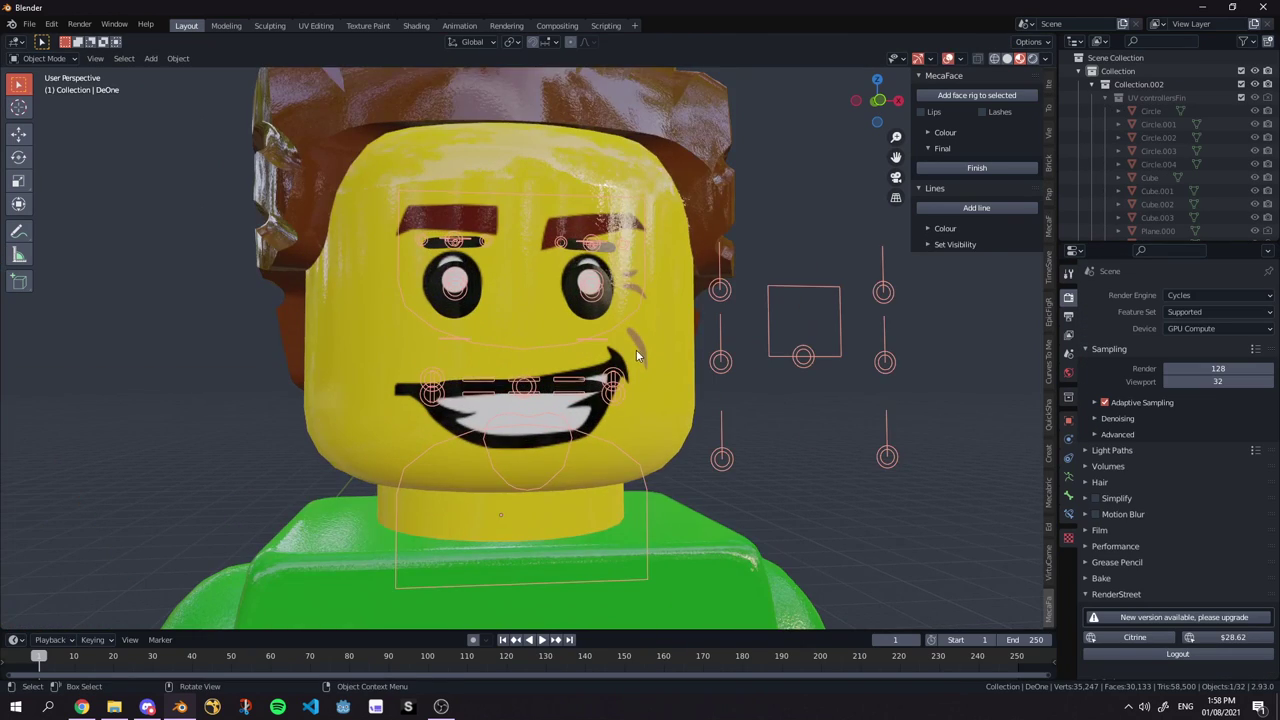
left_click(653, 357)
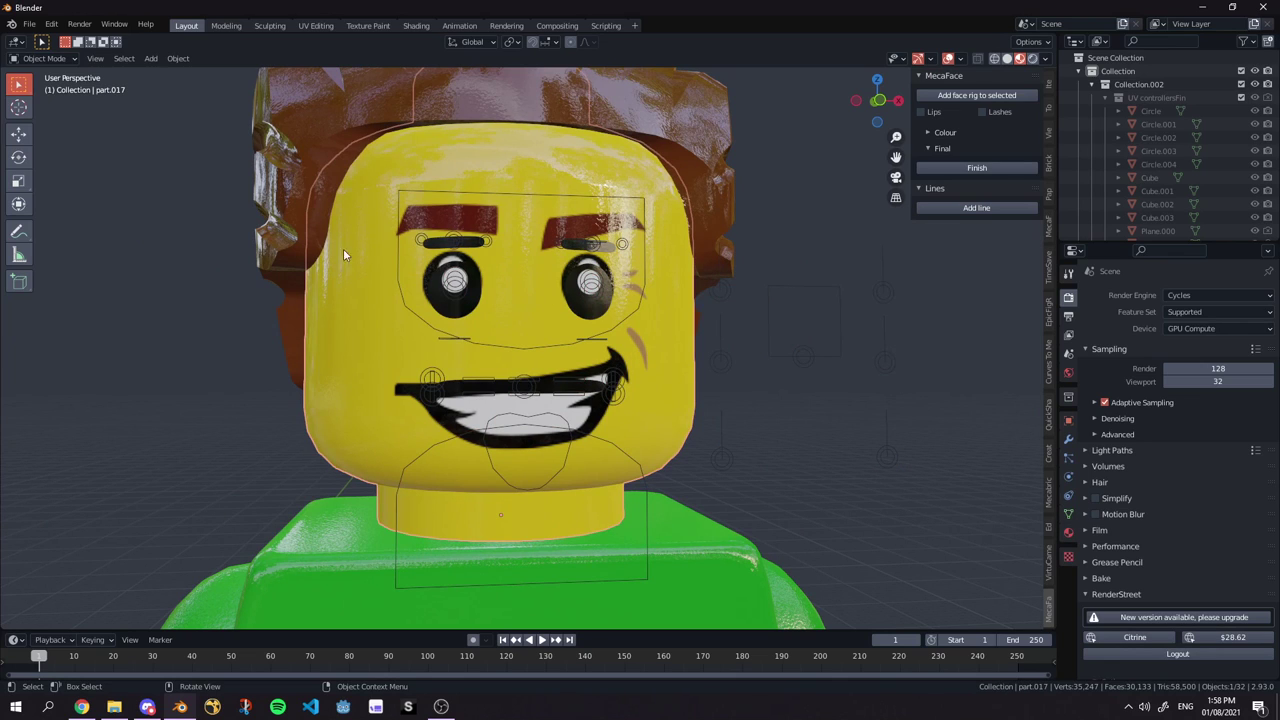
middle_click_drag(377, 233, 620, 356)
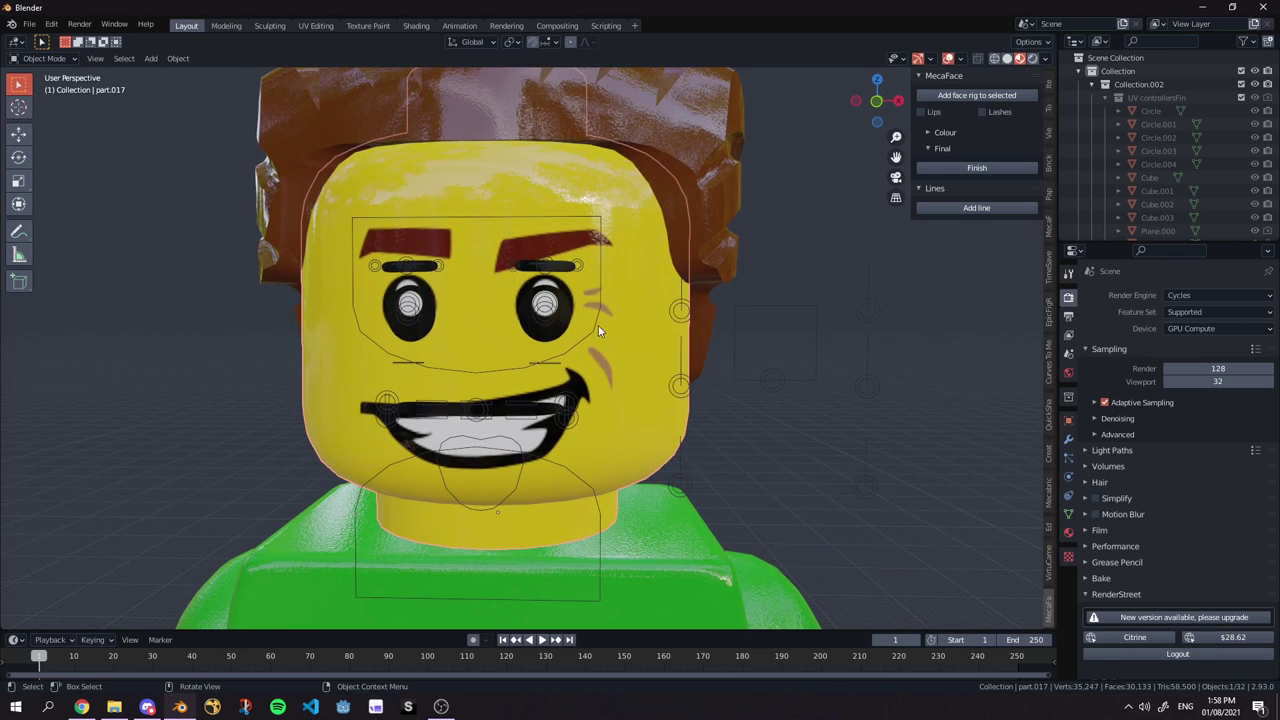
scroll(587, 275, "down", 4)
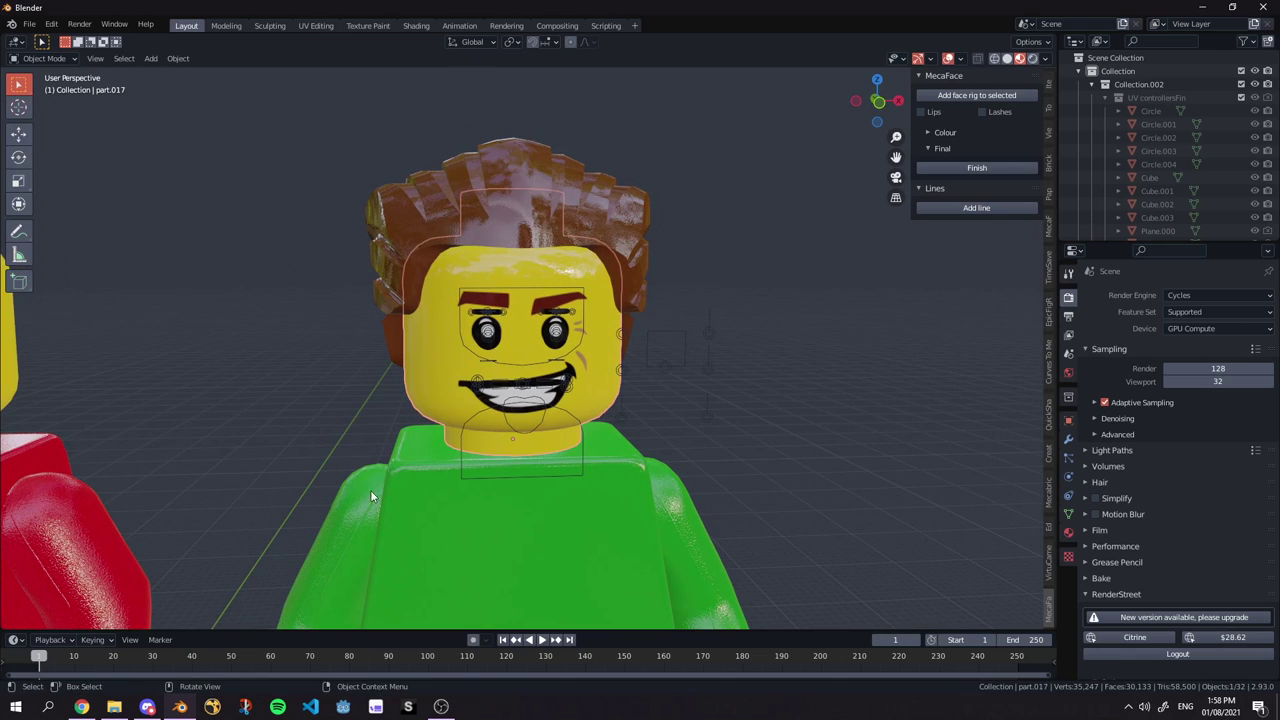
Replace the timeline with an Image Editor in Paint mode and enlarge its area.
left_click(16, 640)
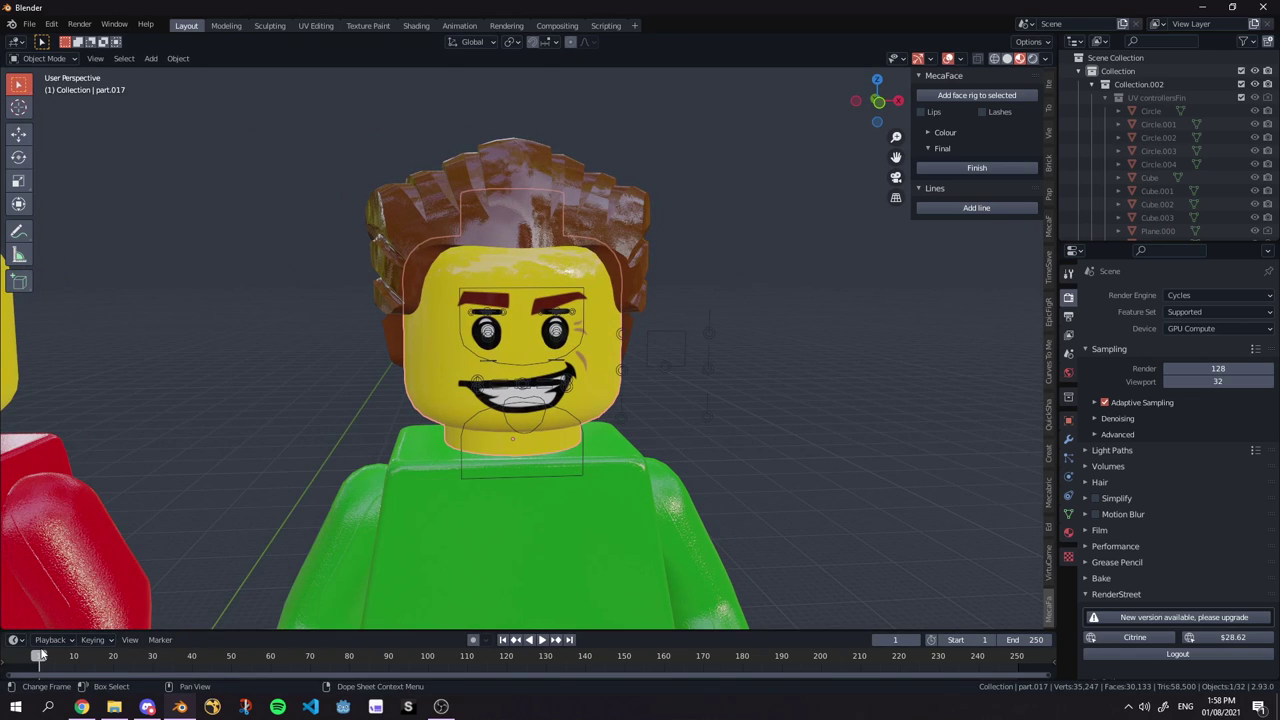
left_click(16, 640)
left_click(60, 523)
left_click(55, 640)
left_click(58, 609)
left_click(55, 640)
left_click(58, 609)
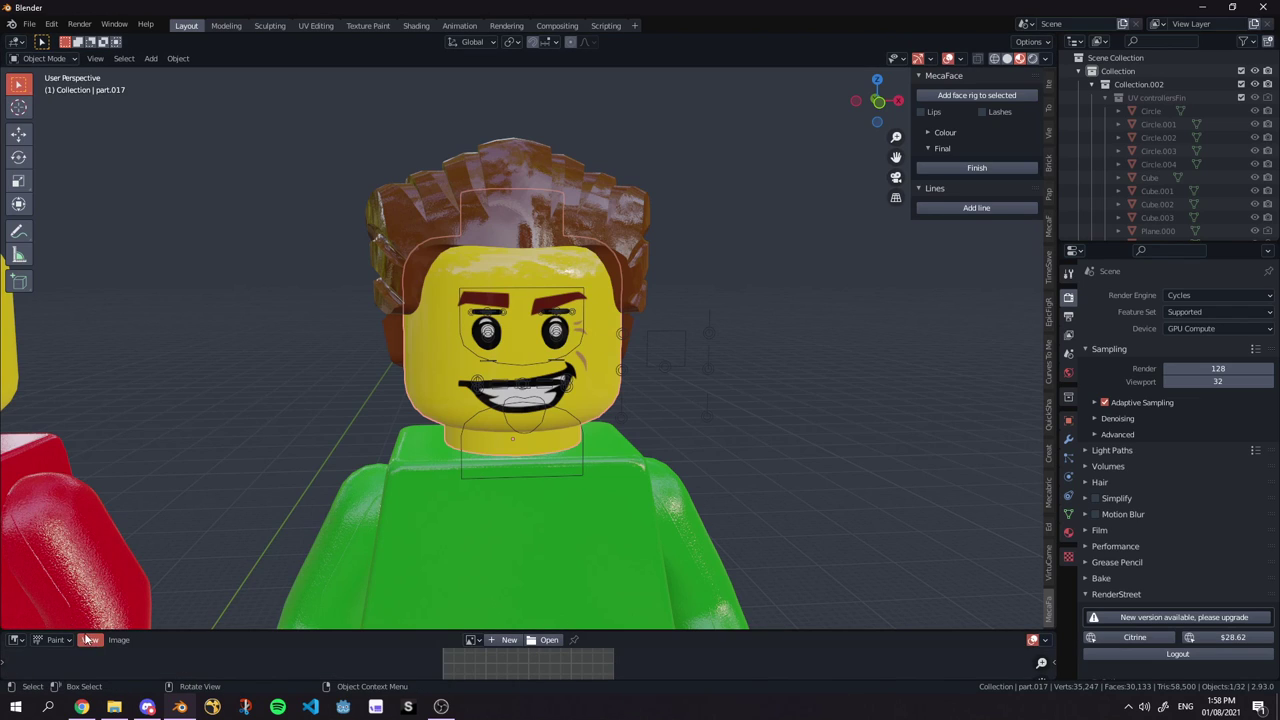
left_click_drag(88, 632, 400, 471)
Load the head texture 3626d642.png for painting and frame its printed face.
left_click(471, 478)
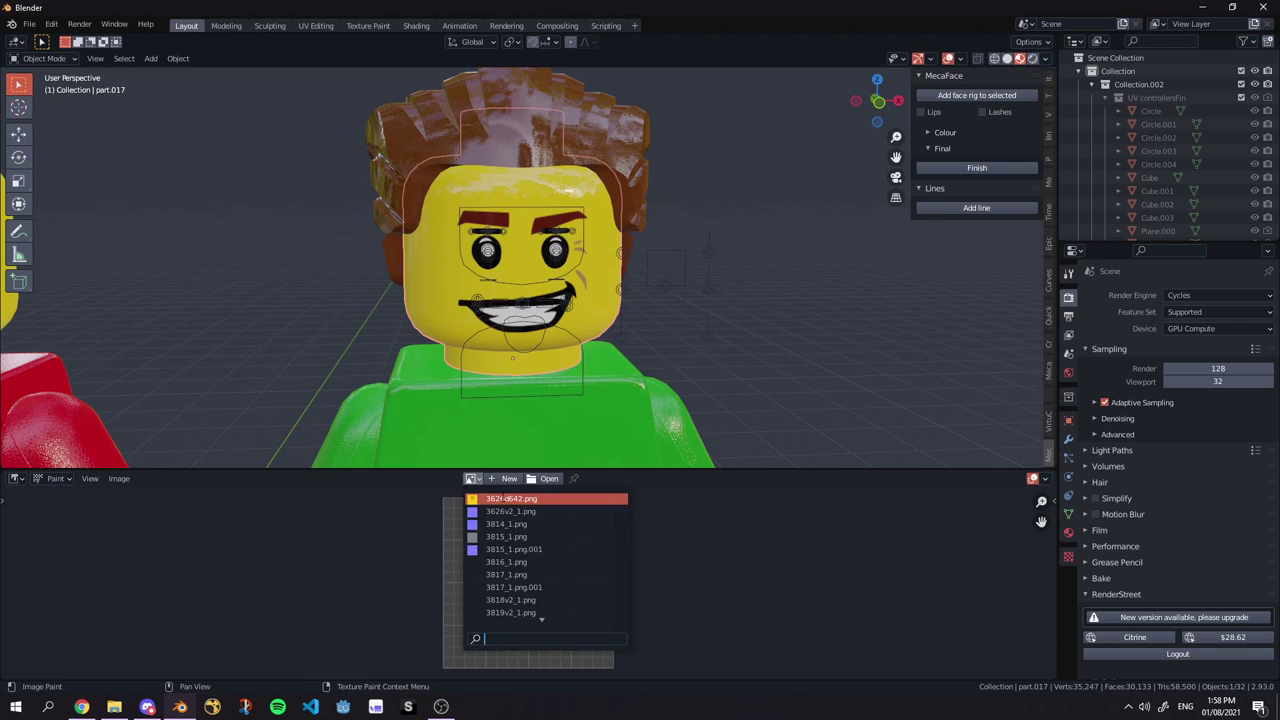
left_click(513, 498)
scroll(520, 553, "down", 2)
scroll(520, 553, "up", 3)
scroll(520, 553, "down", 1)
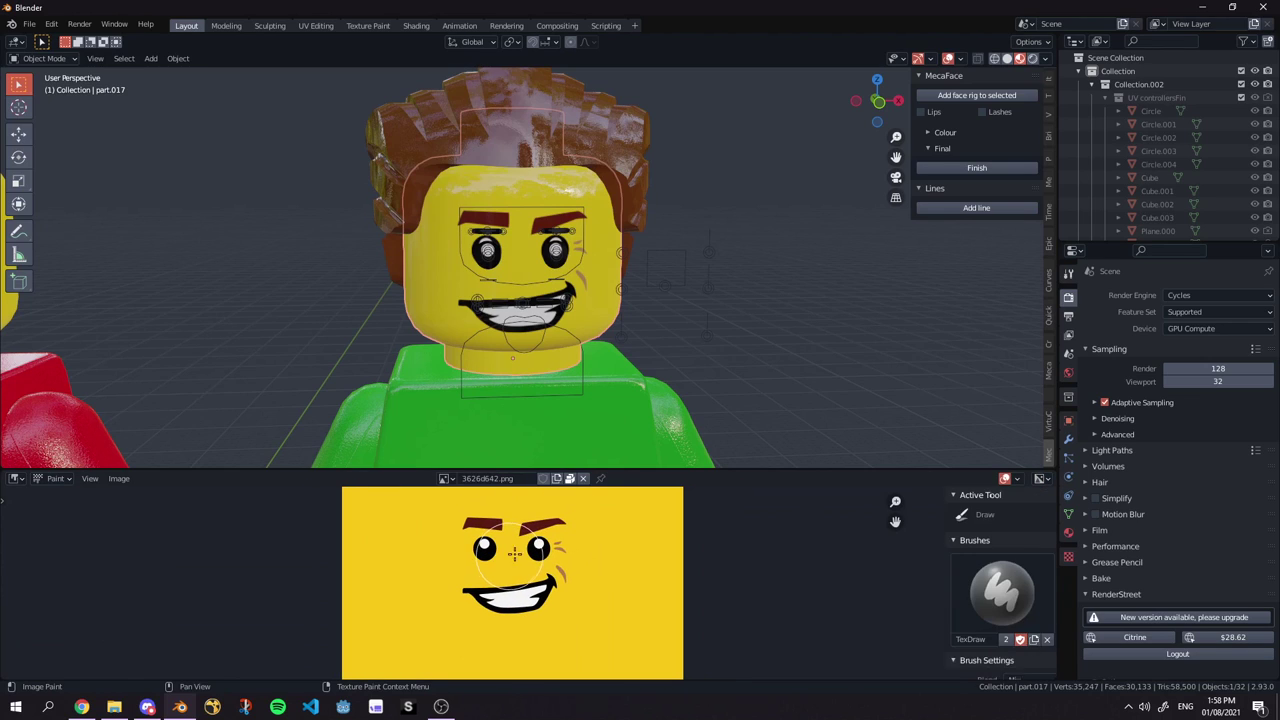
scroll(985, 585, "down", 4)
scroll(608, 543, "up", 3)
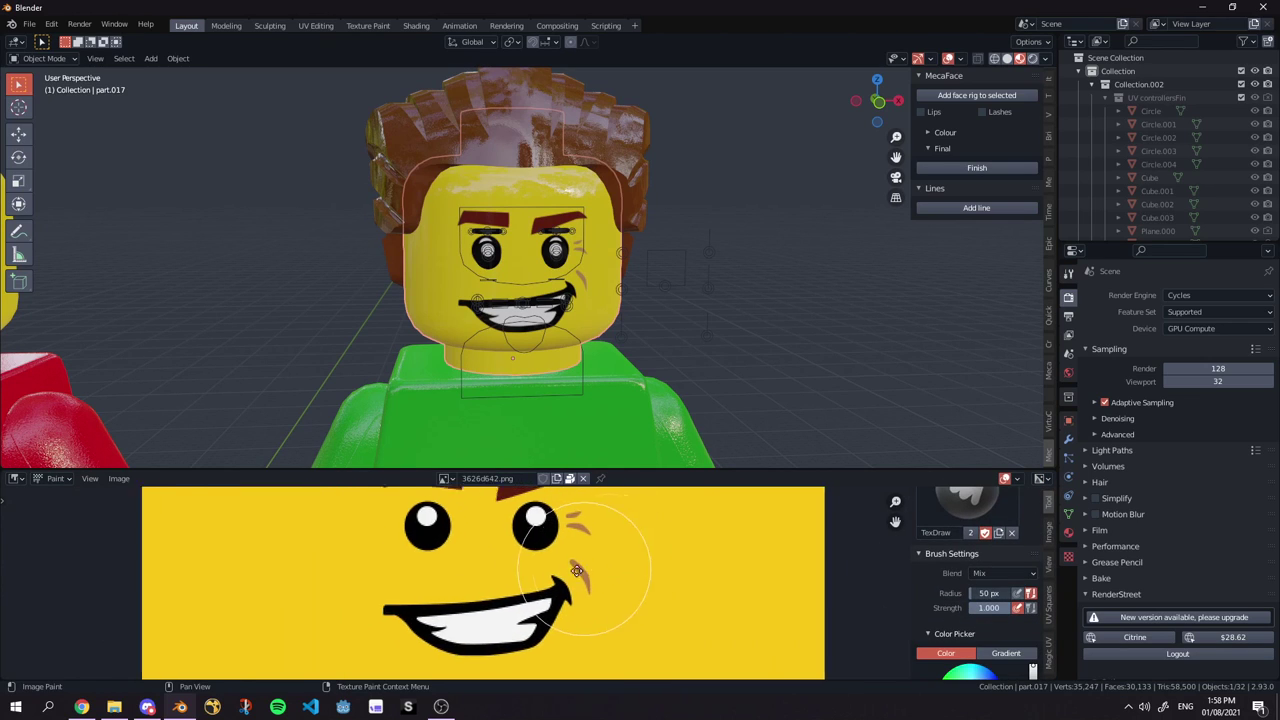
Review the paint brush's blending modes and examine the printed eyes, mouth and cheek lines in the texture.
scroll(566, 575, "down", 1)
scroll(987, 581, "down", 2)
scroll(986, 573, "up", 2)
left_click(986, 573)
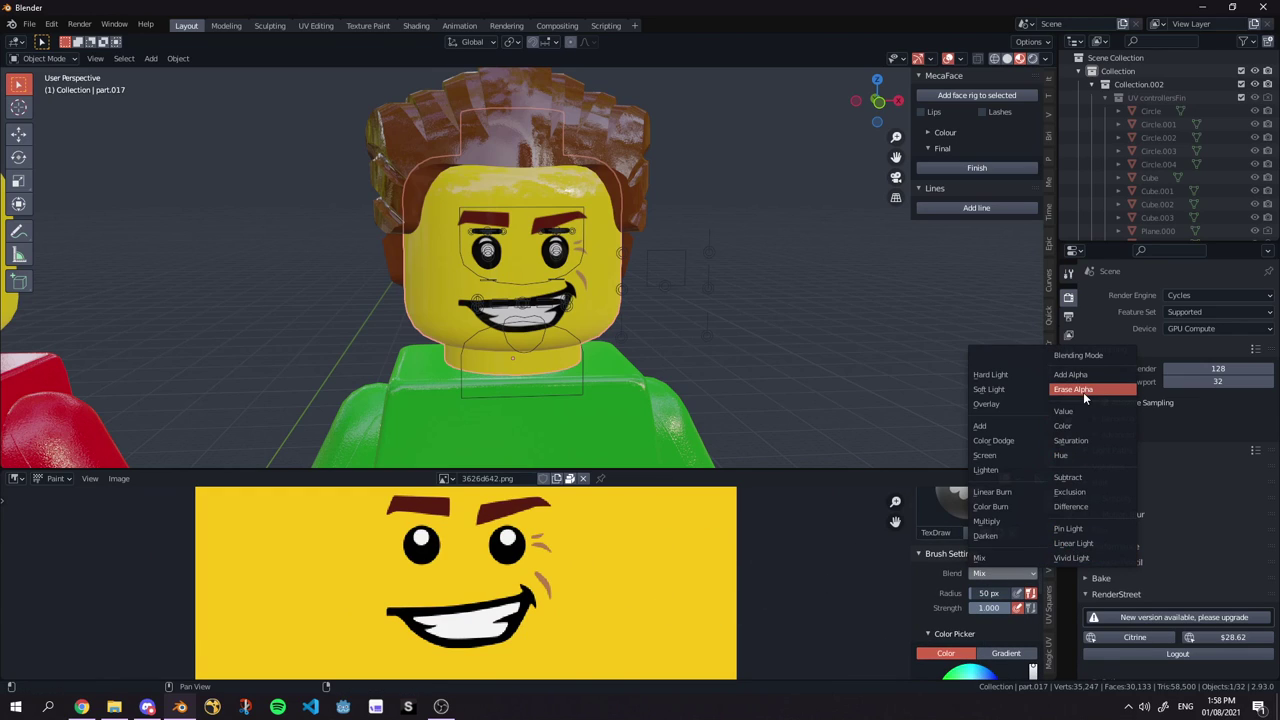
scroll(563, 588, "up", 2)
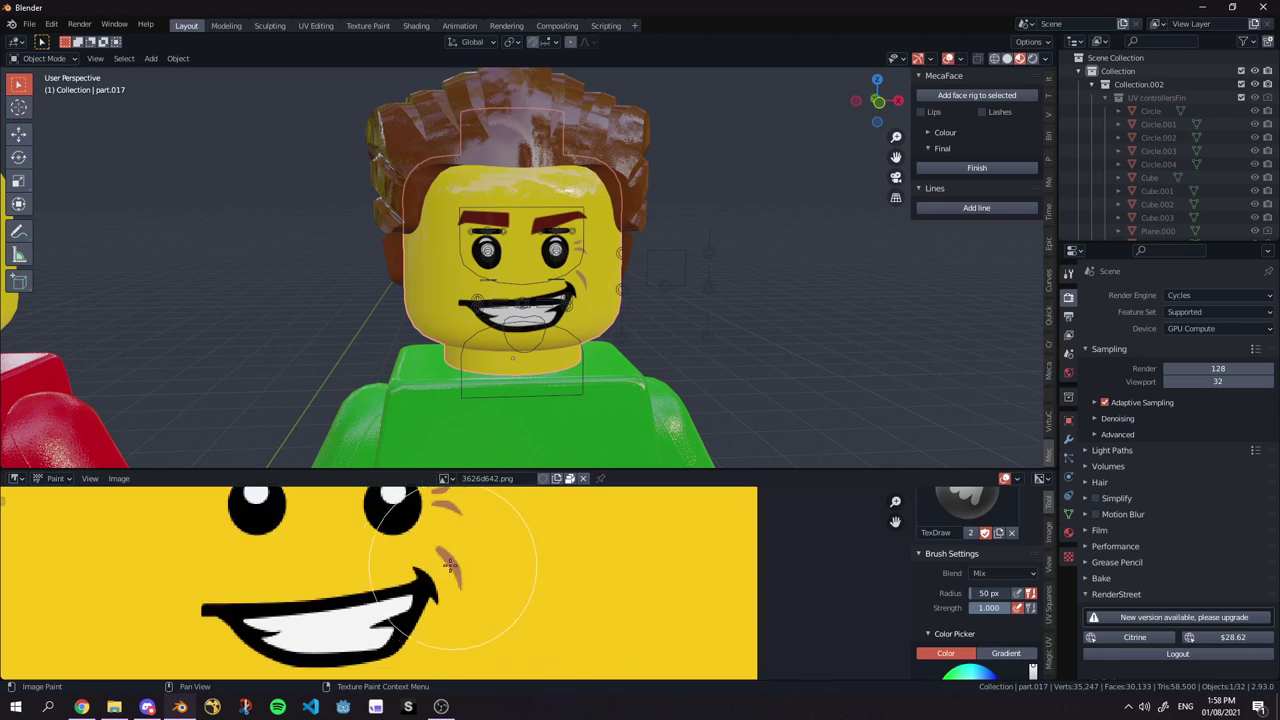
scroll(531, 581, "down", 4)
scroll(599, 592, "up", 3)
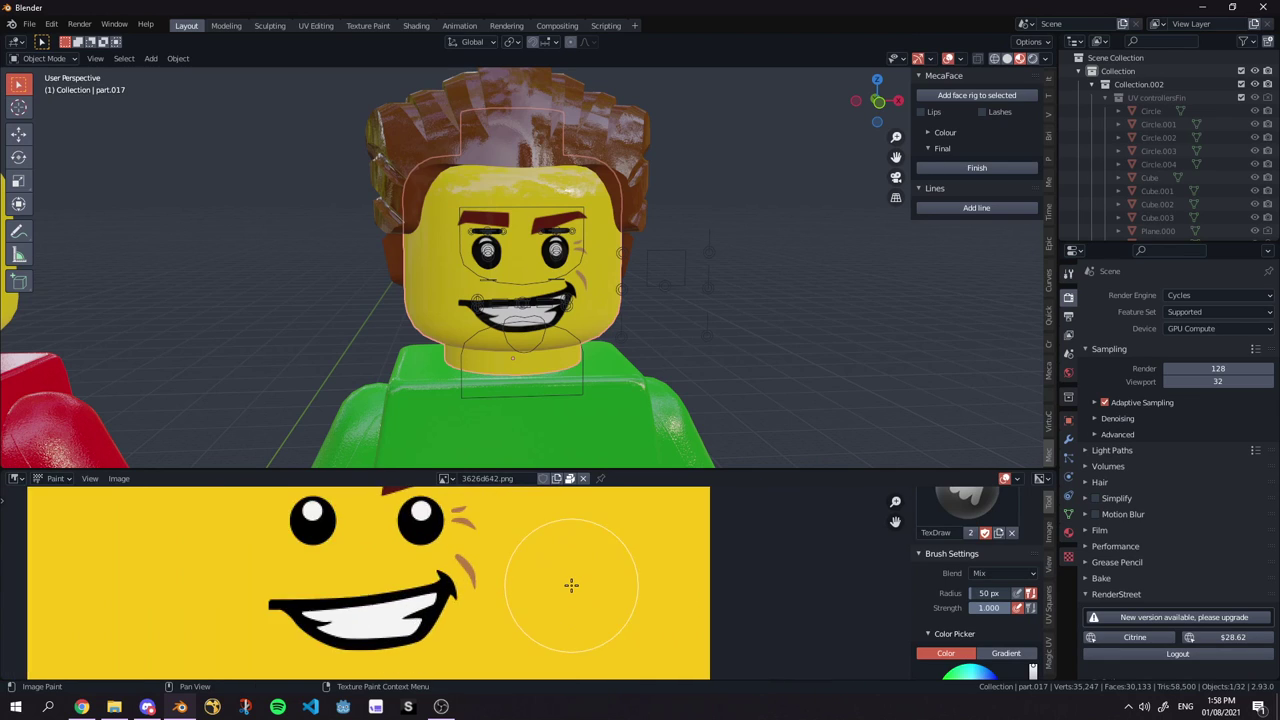
scroll(571, 586, "down", 3)
scroll(566, 589, "up", 1)
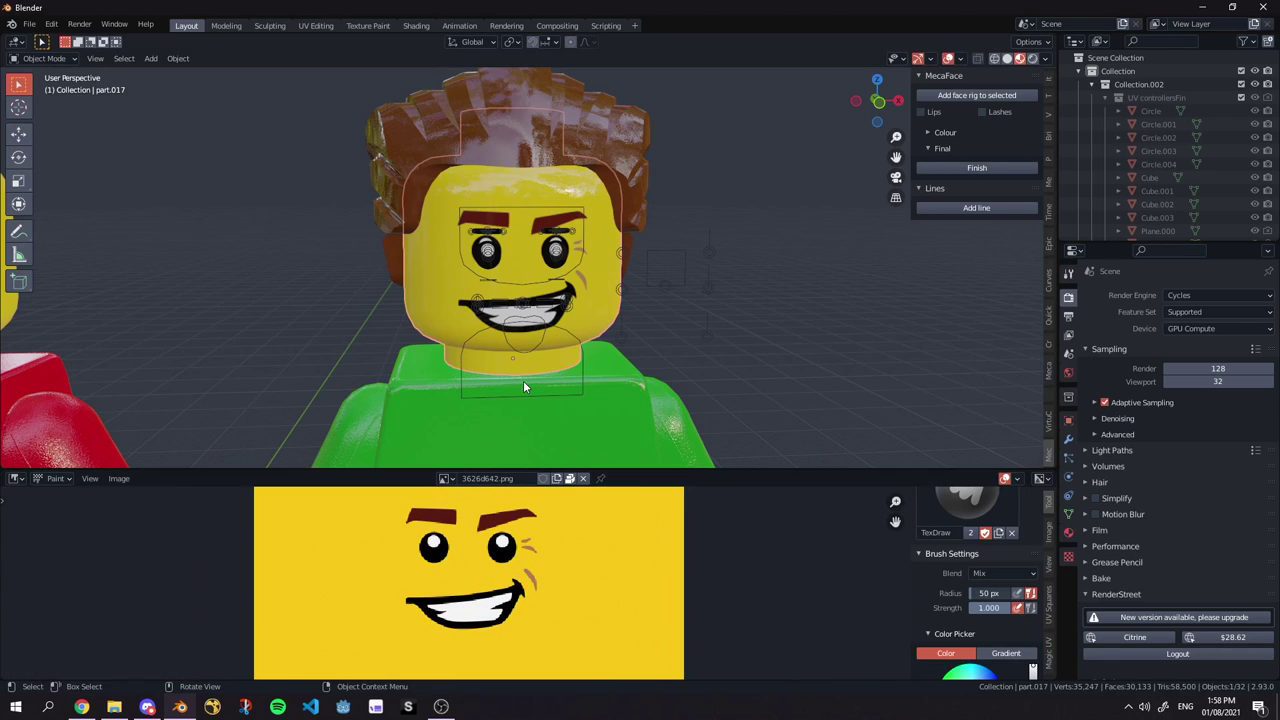
scroll(950, 580, "down", 4)
Sample the texture's yellow background as the brush colour.
left_click(941, 610)
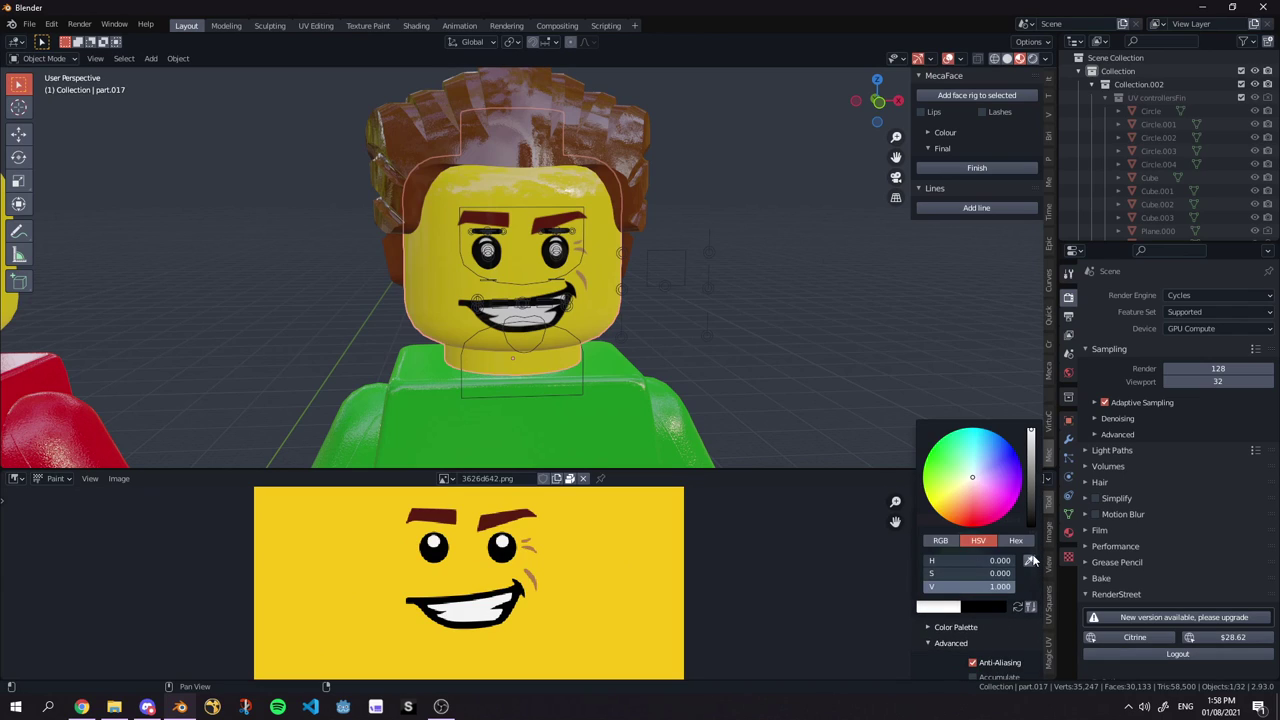
left_click(1030, 561)
left_click(645, 583)
Set the paint brush's falloff to Constant.
scroll(948, 627, "down", 3)
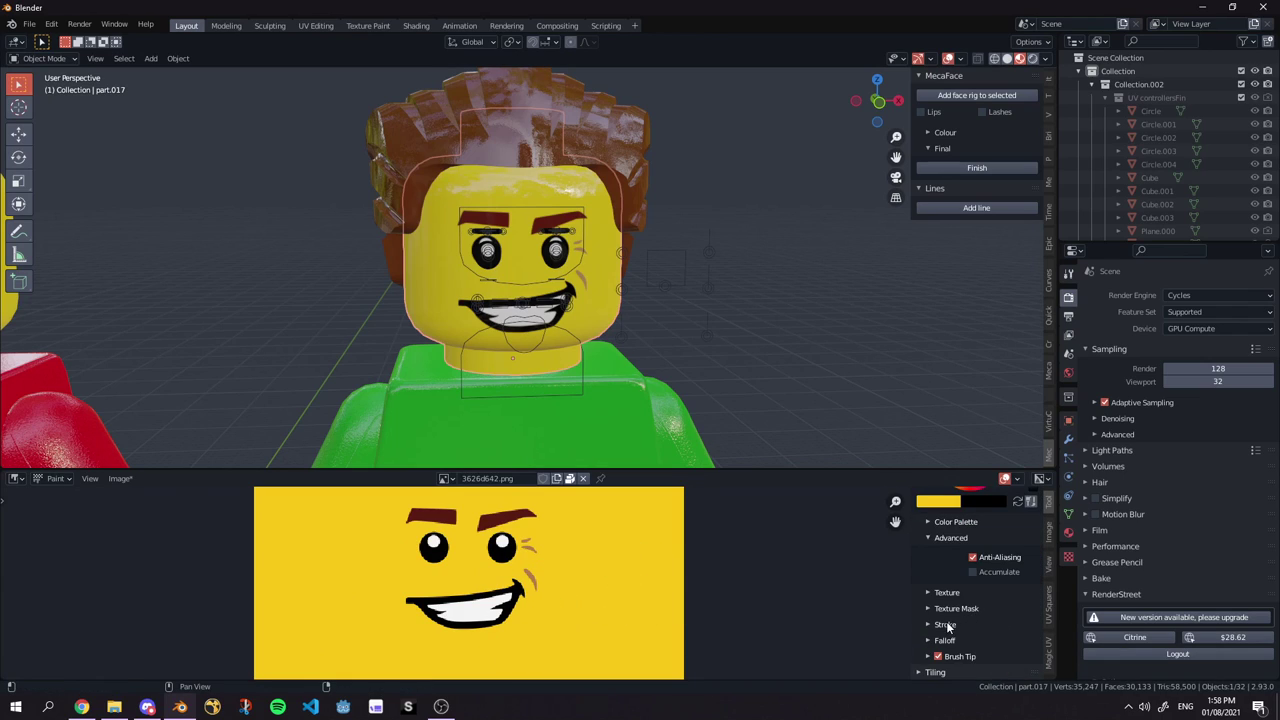
left_click(946, 642)
scroll(975, 590, "down", 3)
left_click(958, 555)
left_click(954, 410)
Undo the test stroke, adjust the brush size and paint over the printed eyes and mouth in yellow.
mouse_move(360, 605)
left_mouse_down()
mouse_move(491, 609)
mouse_move(414, 531)
left_mouse_up()
key("ctrl+z")
left_click_drag(432, 574, 430, 569)
scroll(530, 582, "up", 5)
middle_click_drag(518, 530, 569, 607)
scroll(506, 580, "up", 1)
right_click(503, 578)
left_click_drag(432, 577, 428, 577)
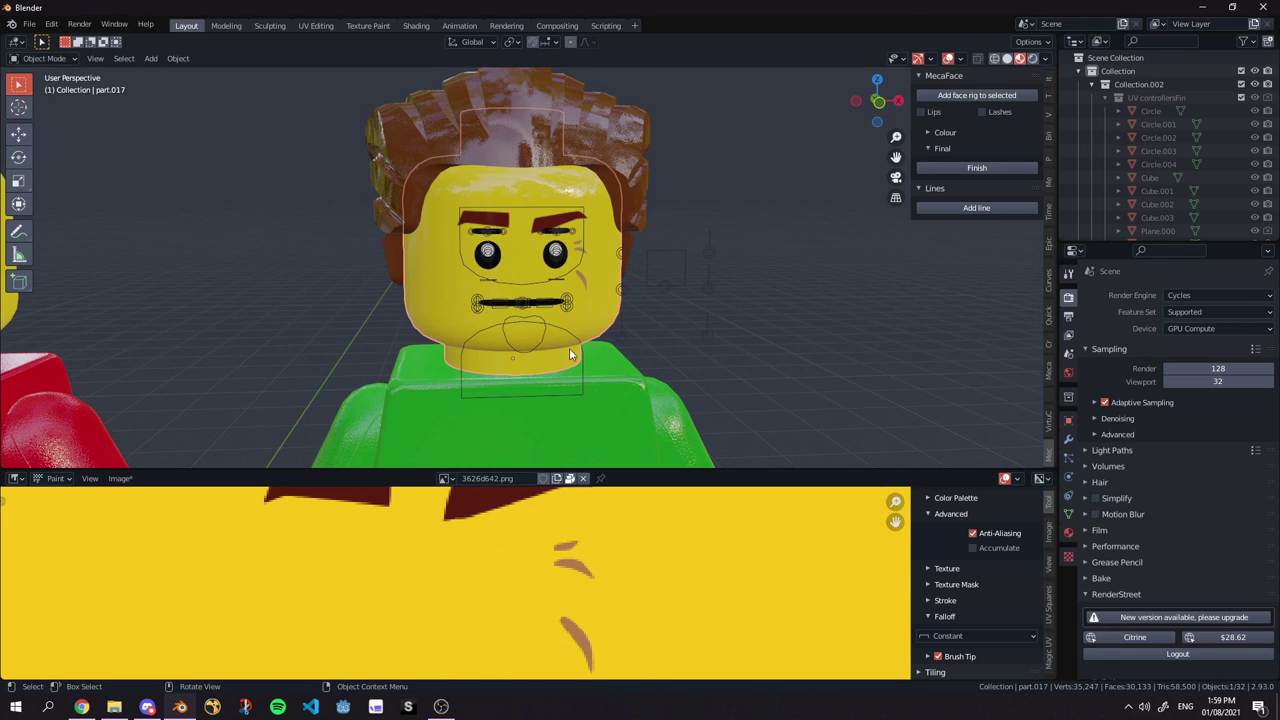
Paint over the printed eyebrow on the cheek-line side and check the head in the 3D view.
scroll(545, 342, "up", 3)
mouse_move(569, 350)
middle_mouse_down()
mouse_move(545, 342)
mouse_move(567, 350)
mouse_move(537, 291)
middle_mouse_up()
scroll(567, 350, "down", 2)
scroll(537, 291, "down", 1)
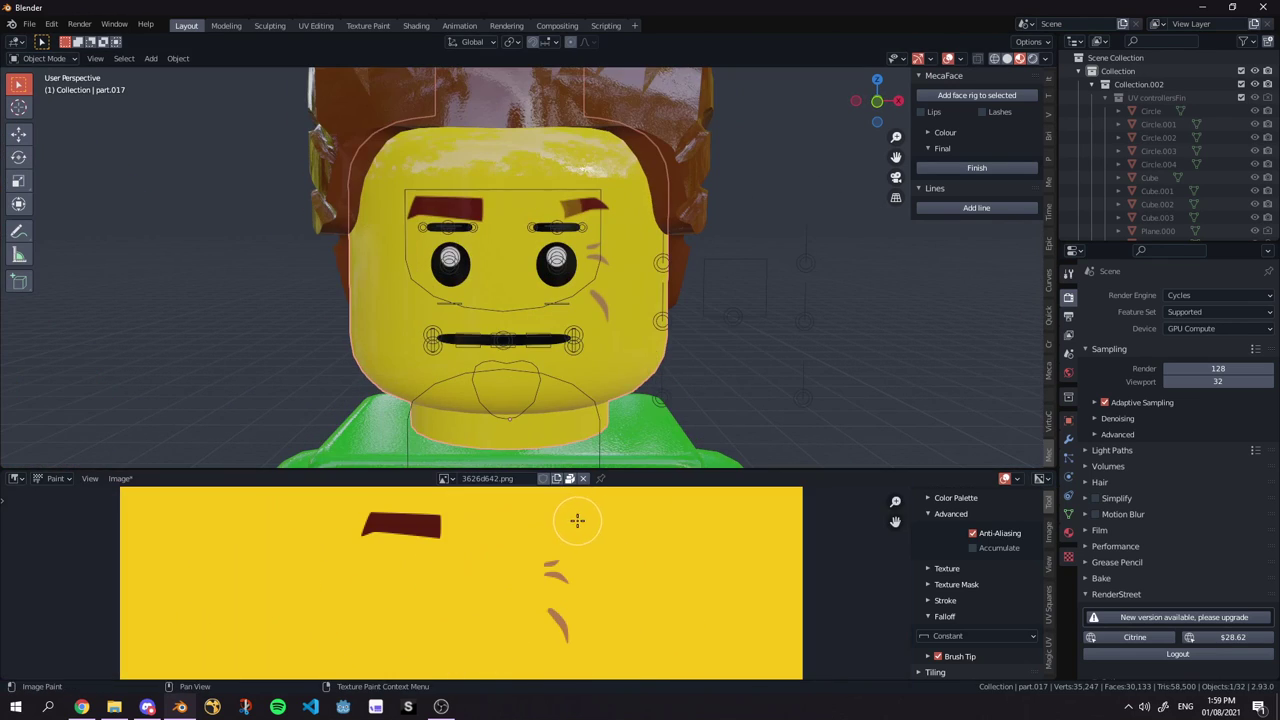
scroll(475, 221, "up", 2)
scroll(461, 356, "down", 4)
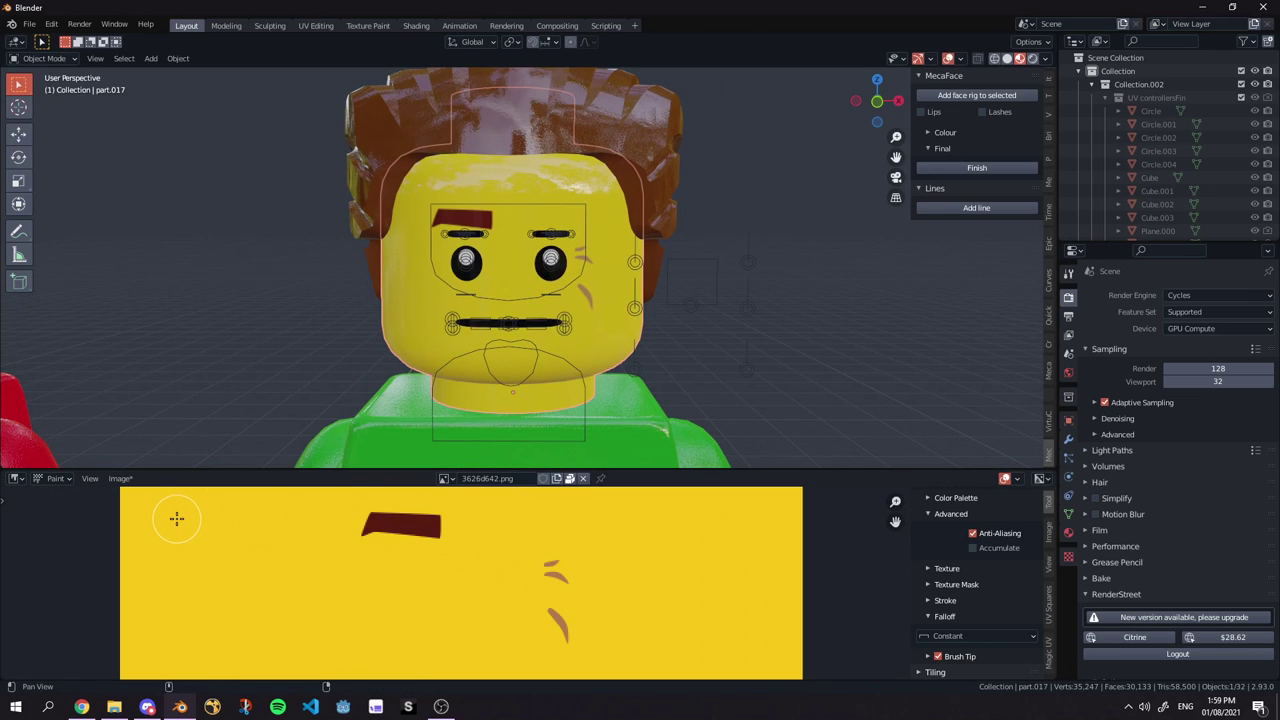
Save the edited face texture and switch the painting area back to a timeline with reduced height.
middle_click_drag(216, 535, 219, 530)
key("alt+s")
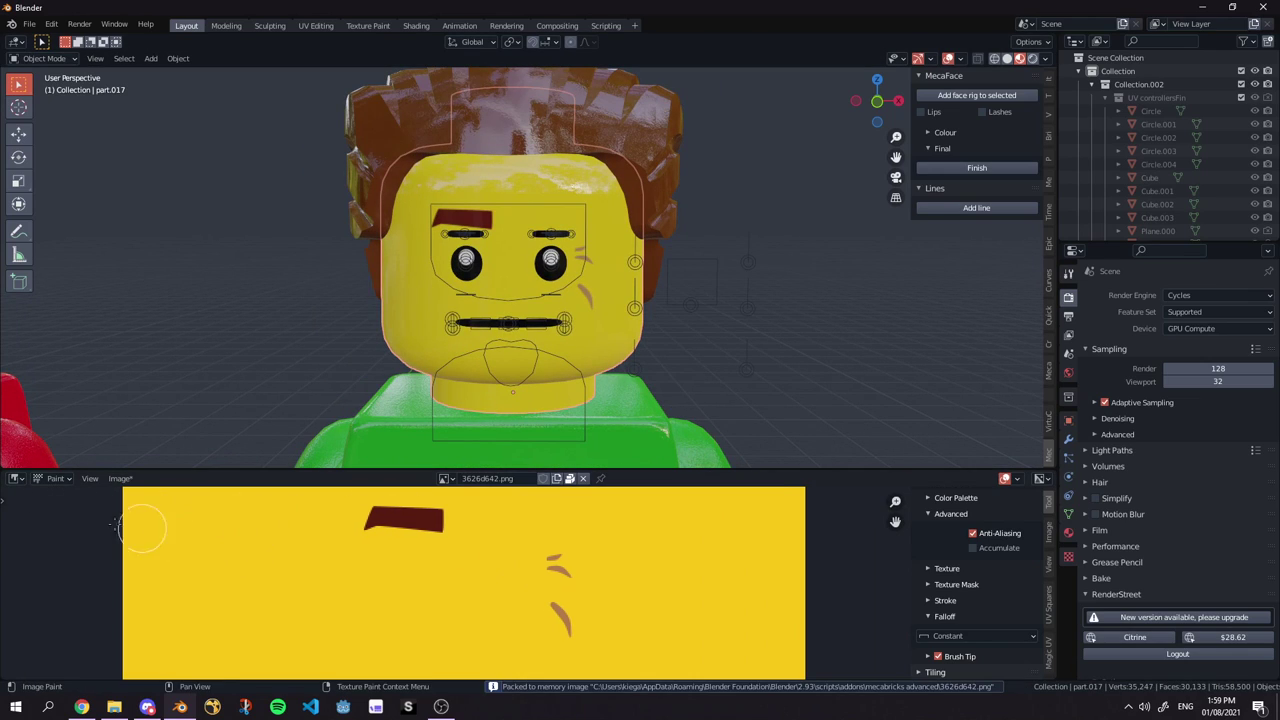
left_click(20, 479)
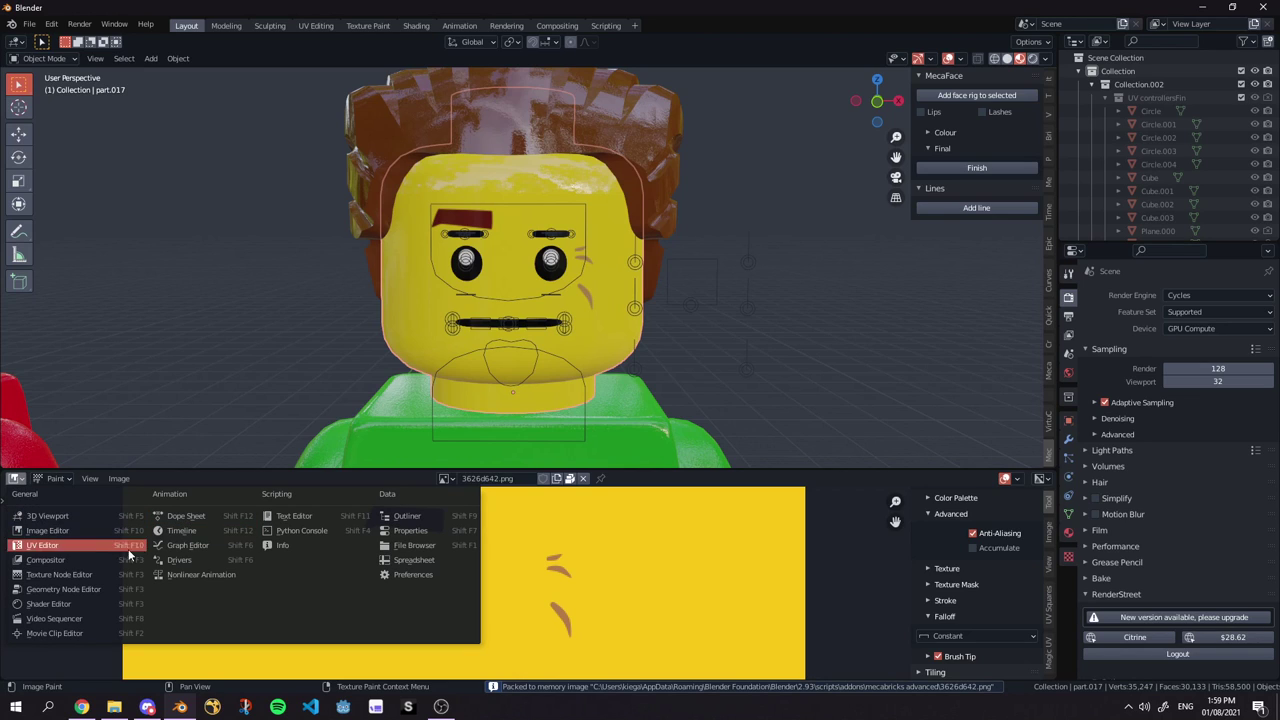
left_click(181, 530)
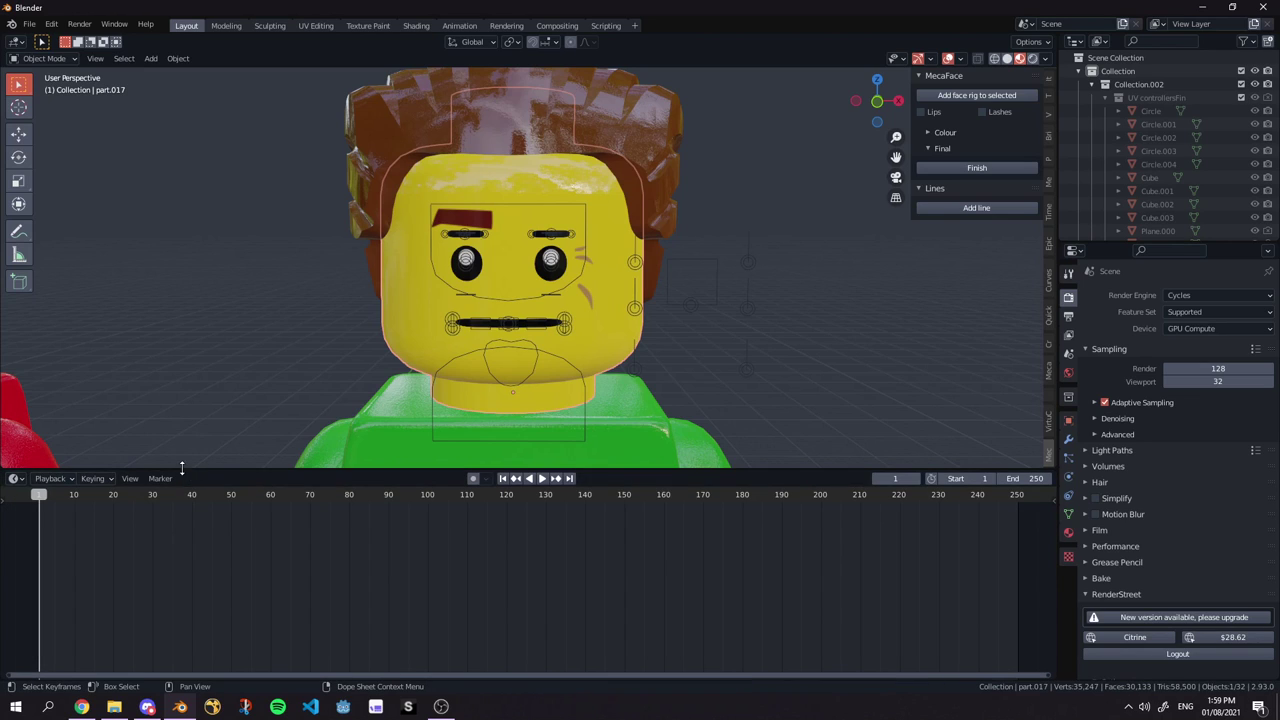
left_click_drag(178, 467, 192, 623)
Select the green-shirted minifigure's face rig and frame its face up close.
middle_click_drag(556, 489, 580, 452)
left_click(608, 454)
scroll(667, 447, "up", 1)
scroll(499, 333, "up", 5)
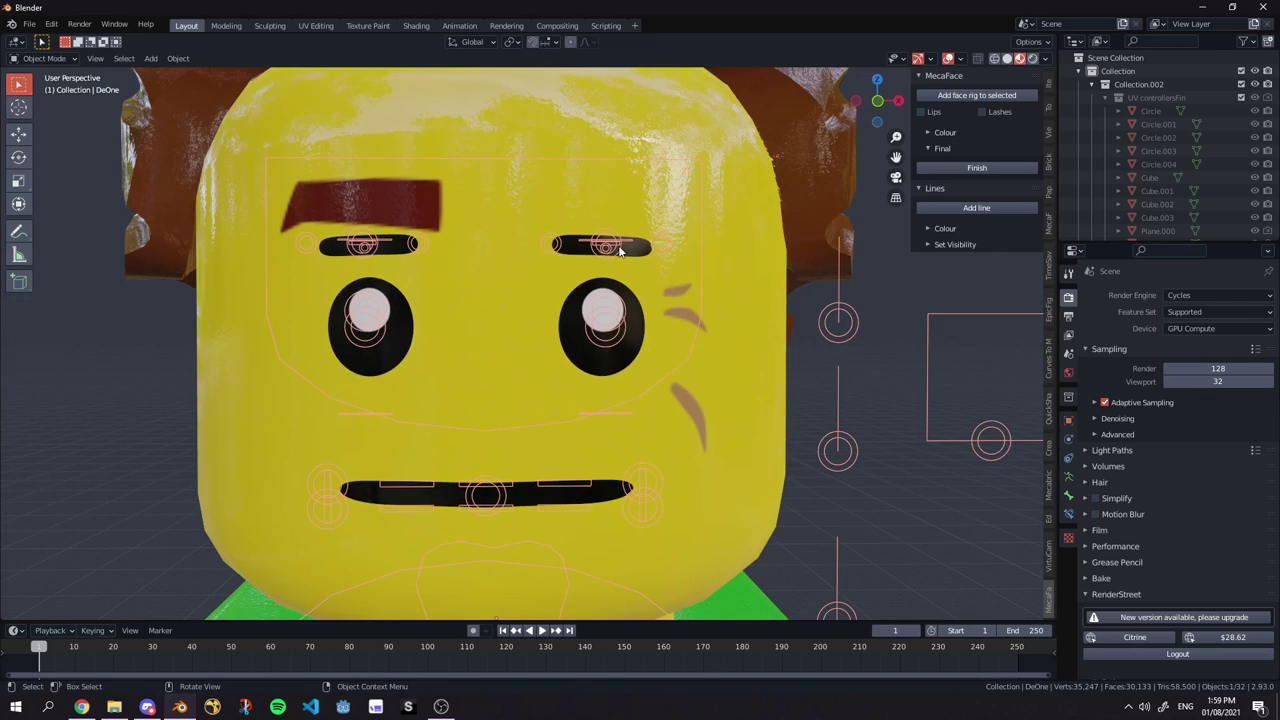
Expand MecaFace's Colour settings for the eyebrows, eyes, mouth and extra parts.
left_click(937, 128)
scroll(714, 275, "down", 4)
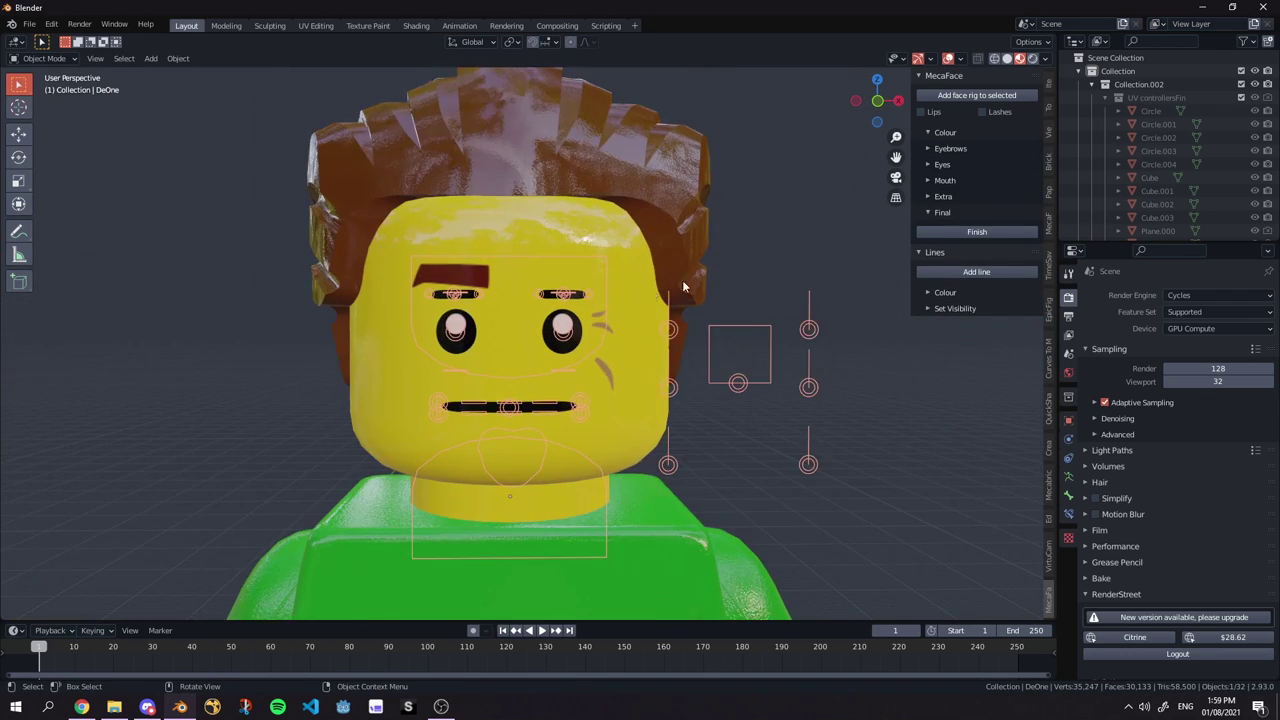
left_click(951, 149)
left_click(949, 148)
left_click(946, 136)
left_click(946, 132)
left_click(953, 149)
left_click(942, 205)
left_click(945, 278)
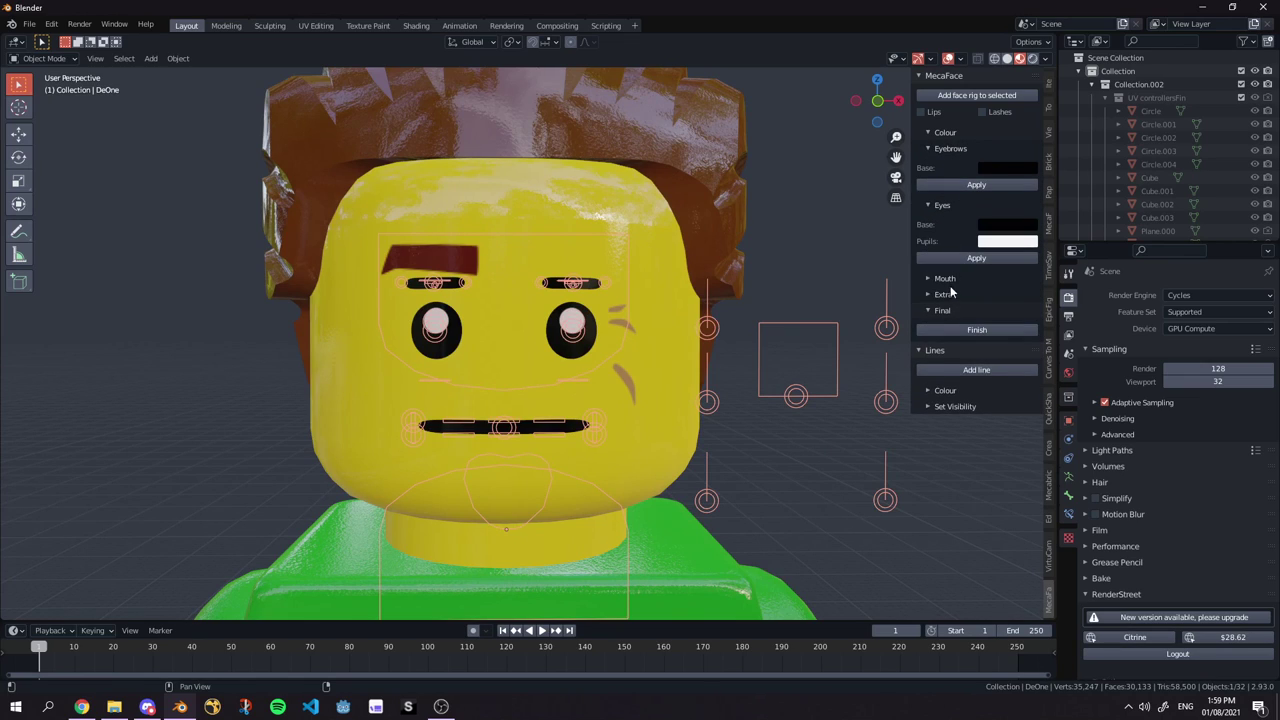
left_click(942, 385)
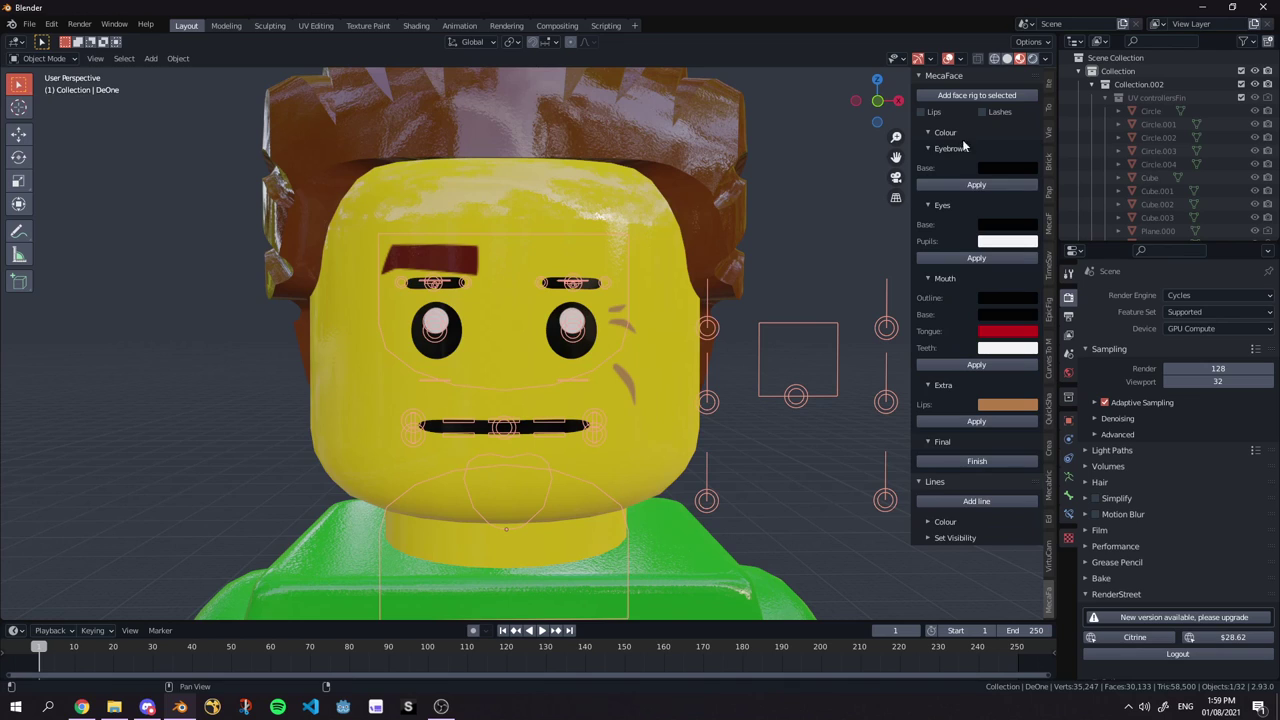
Turn the rig's Lips option on and back off, and enable Lashes.
left_click(922, 112)
left_click(922, 112)
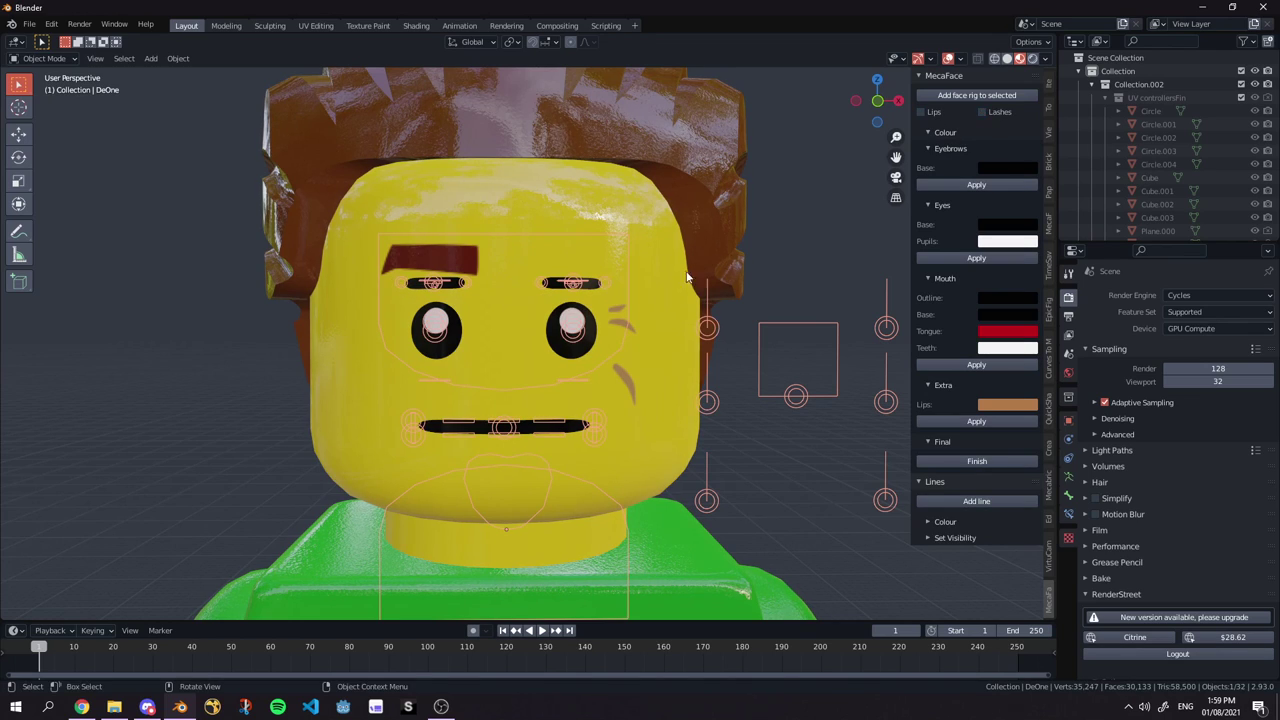
middle_click_drag(679, 278, 915, 231)
left_click(1000, 112)
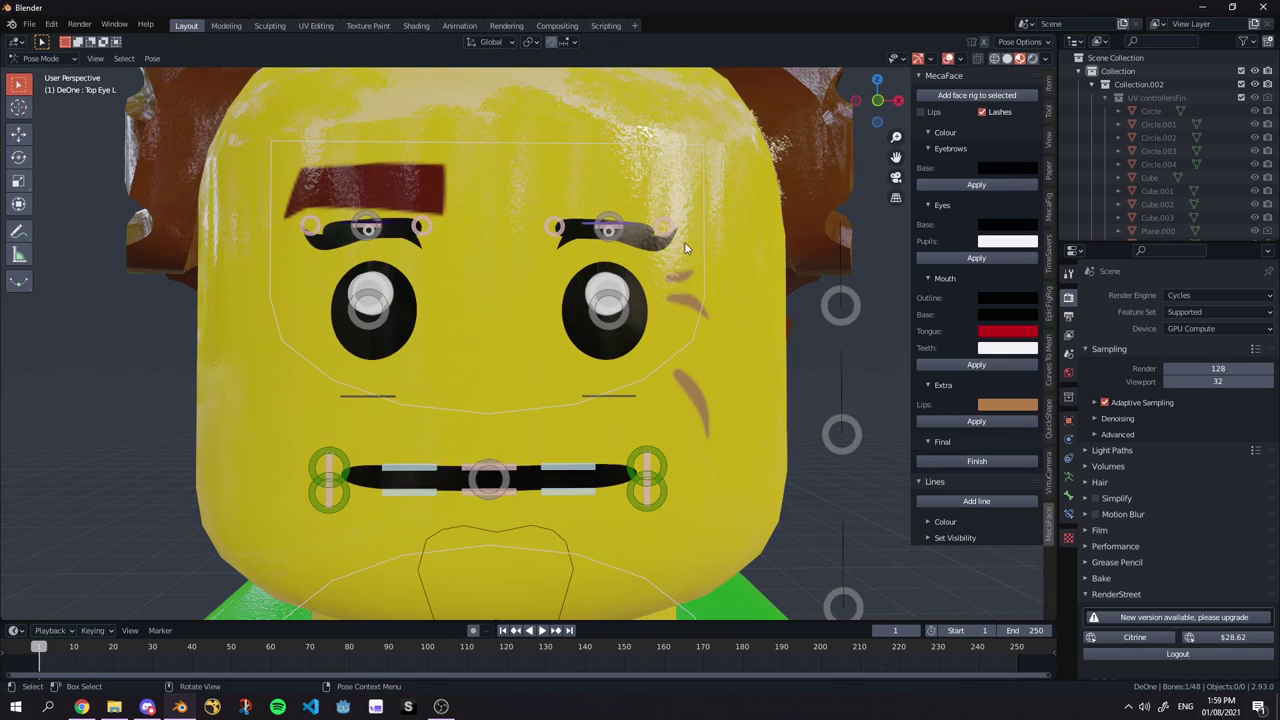
Clear the scale of the Top Eye L bone and rescale it along its local Y axis to reposition its lashes.
left_click_drag(688, 246, 680, 246, "alt")
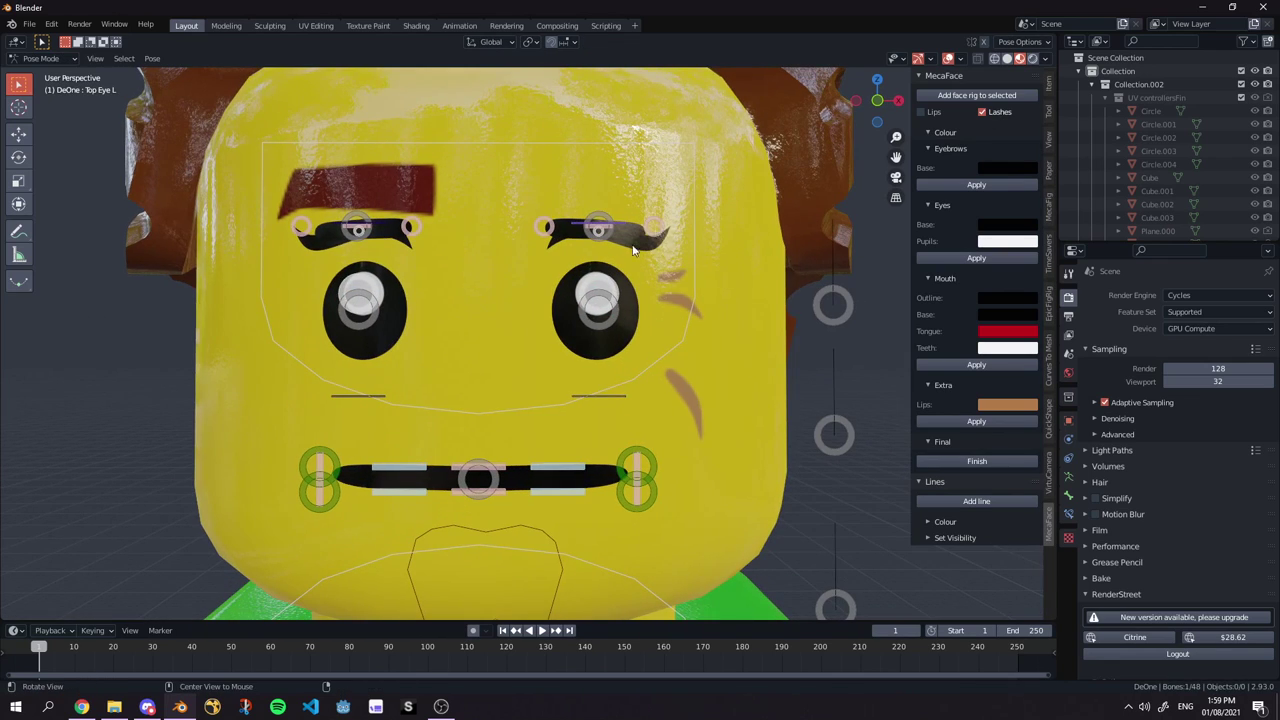
key("alt+s")
middle_click_drag(630, 218, 655, 256)
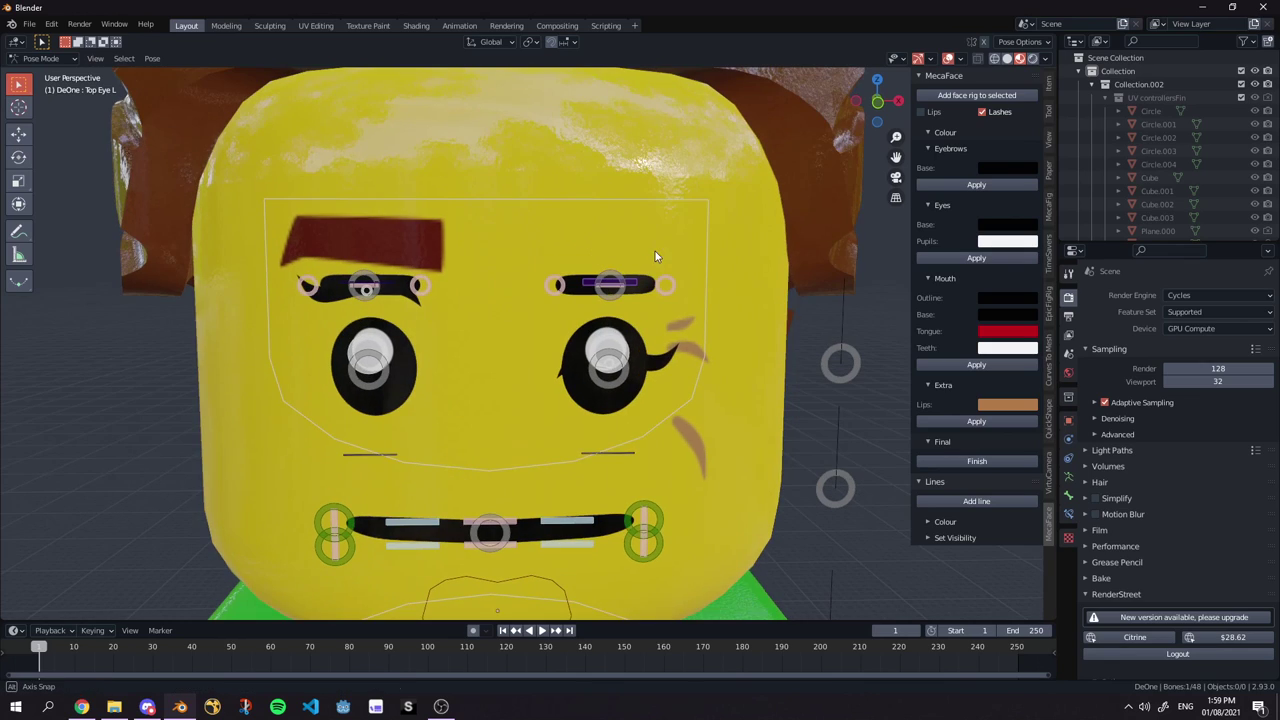
key("s")
key("y")
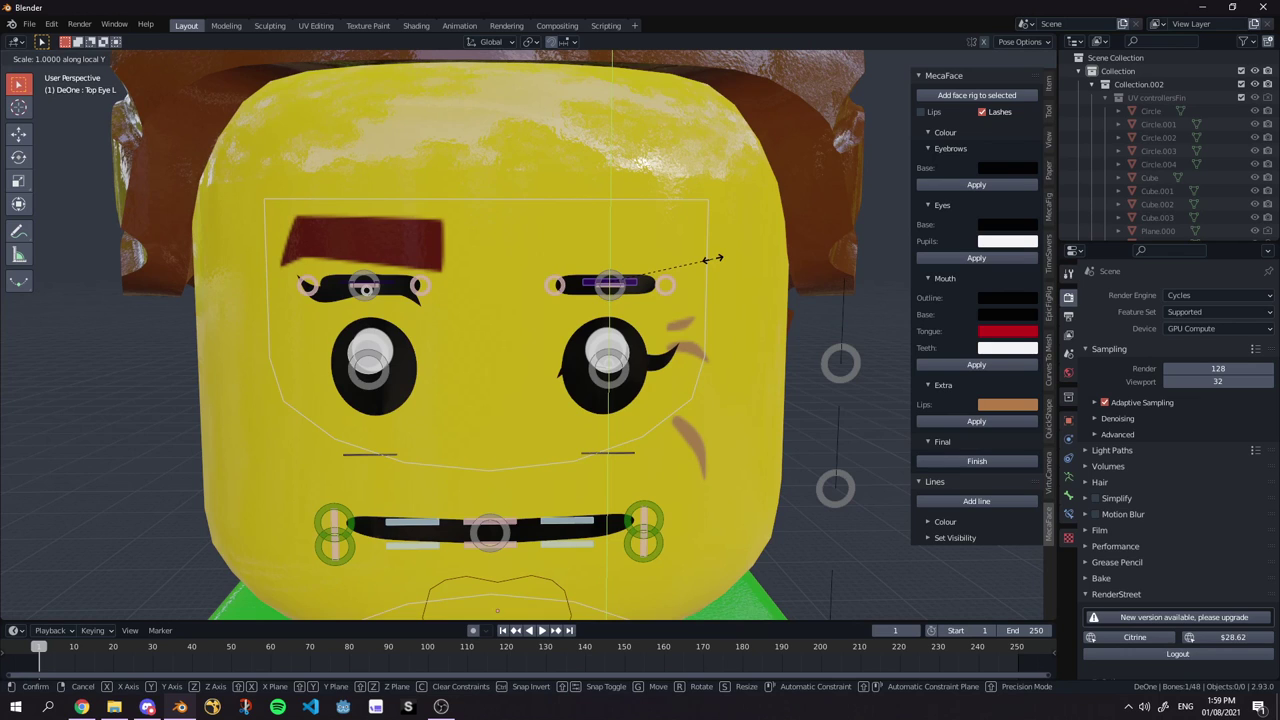
left_click(713, 259)
mouse_move(713, 259)
middle_mouse_down()
mouse_move(591, 239)
mouse_move(693, 264)
middle_mouse_up()
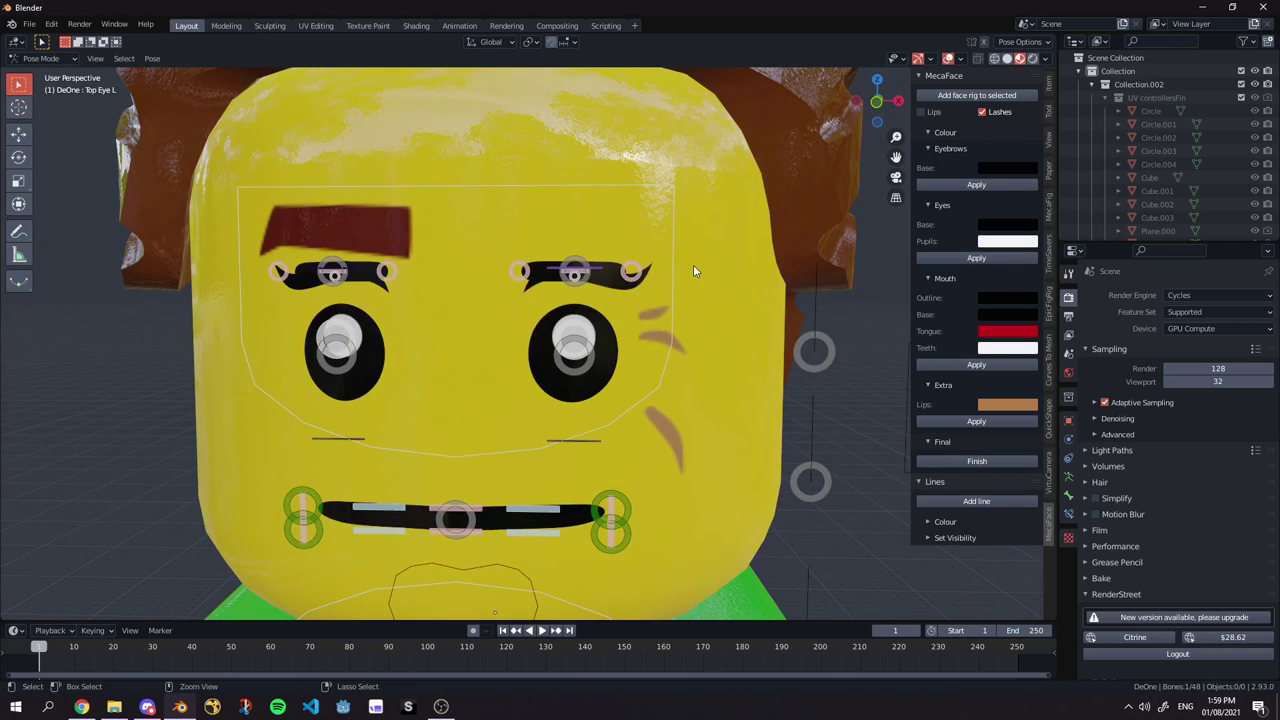
Undo the lash changes, including the enabled Lashes option, and return the face rig to Object Mode.
key("ctrl+z")
middle_click_drag(751, 219, 795, 204)
middle_click_drag(468, 160, 446, 234)
scroll(495, 150, "down", 3)
scroll(500, 322, "up", 3)
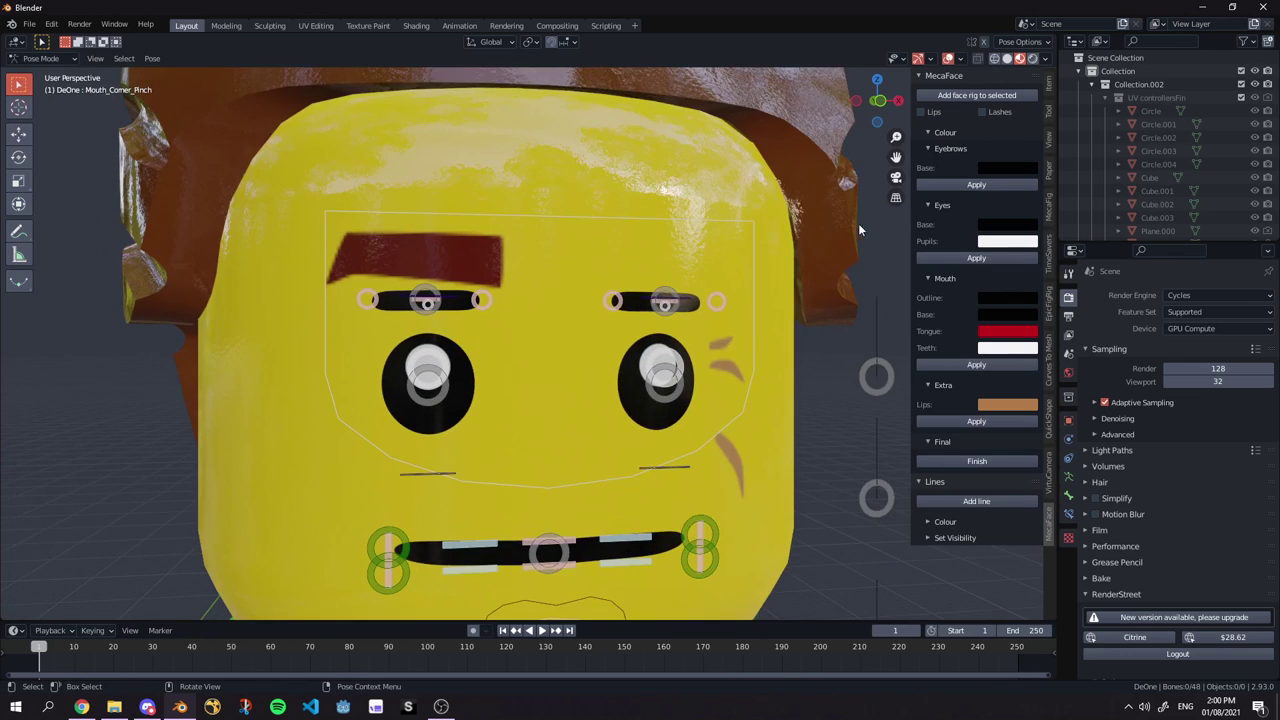
middle_click_drag(866, 223, 796, 222)
scroll(780, 215, "down", 2)
scroll(700, 188, "down", 2)
key("ctrl+Tab")
left_click(655, 203)
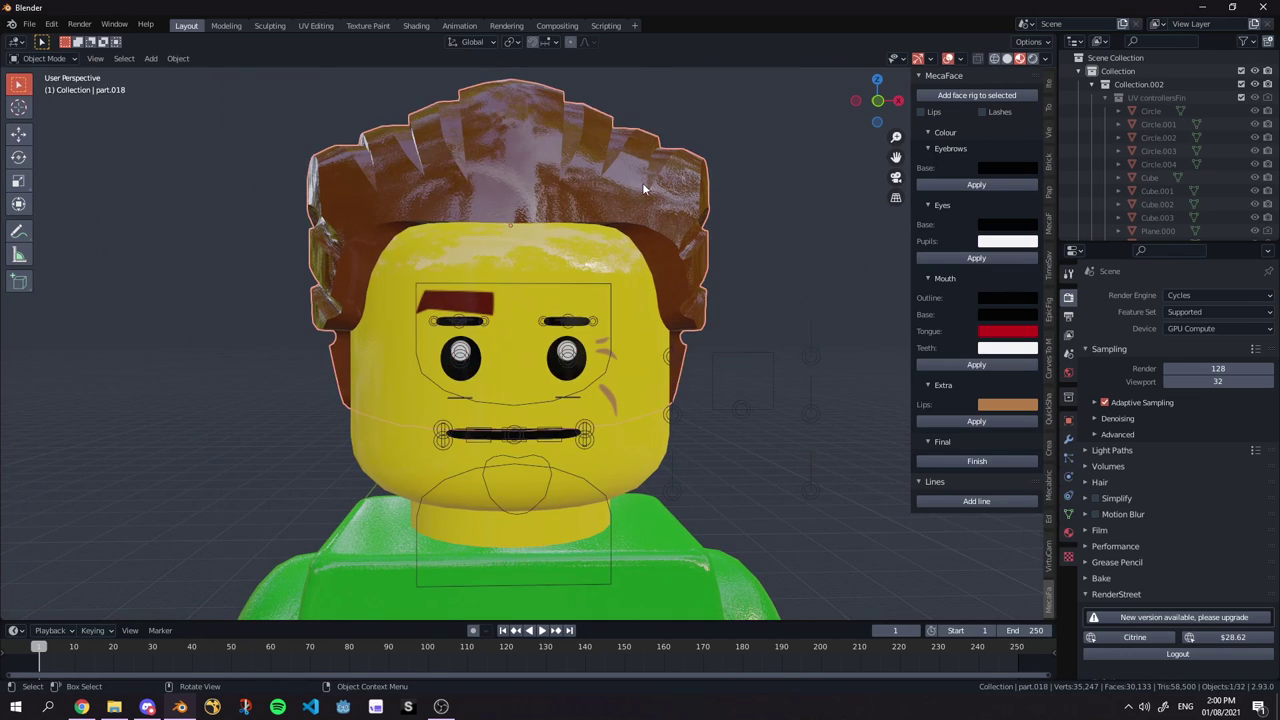
Select the head and replace the timeline with an enlarged Image Editor showing the face texture 3626d642.png.
scroll(632, 284, "up", 4)
left_click(480, 314)
left_click(15, 630)
left_click(47, 512)
left_click_drag(400, 623, 400, 428)
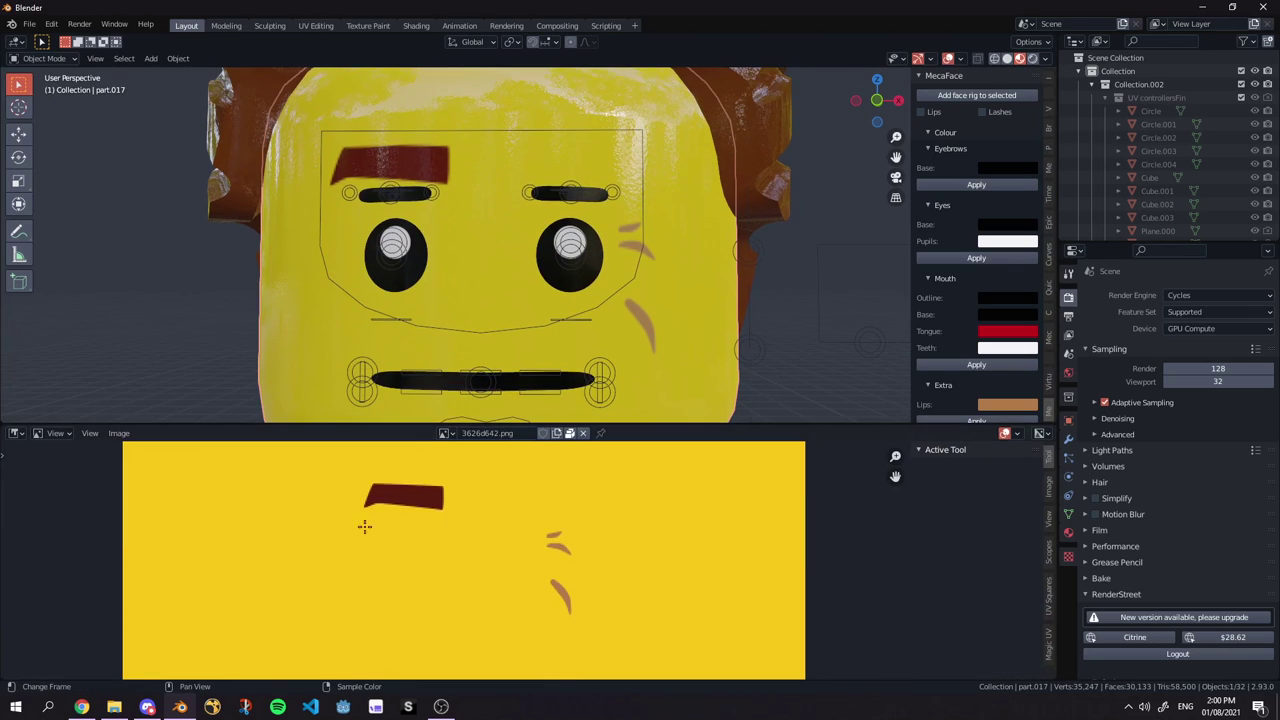
scroll(403, 529, "up", 4)
scroll(442, 514, "down", 1)
Copy the Viewport Display colour from the hair piece's material.
left_click(770, 194)
left_click(1068, 533)
scroll(1110, 518, "down", 5)
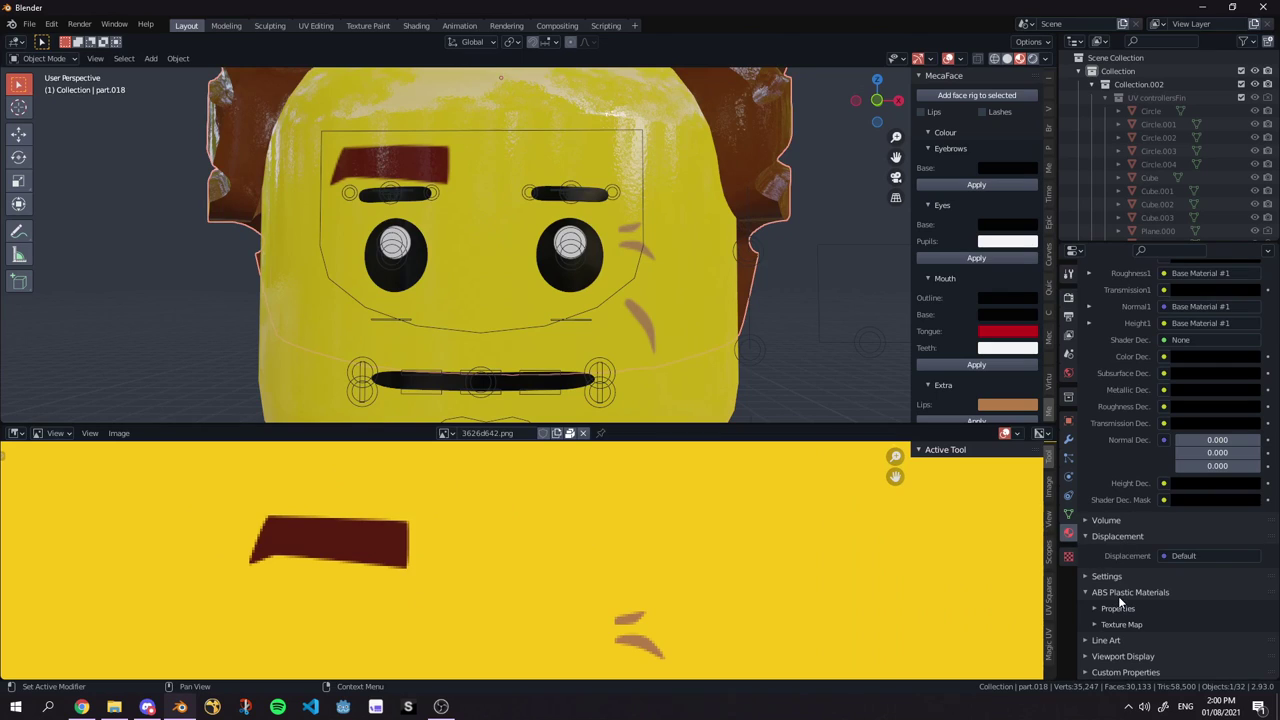
left_click(1126, 657)
scroll(1180, 512, "down", 4)
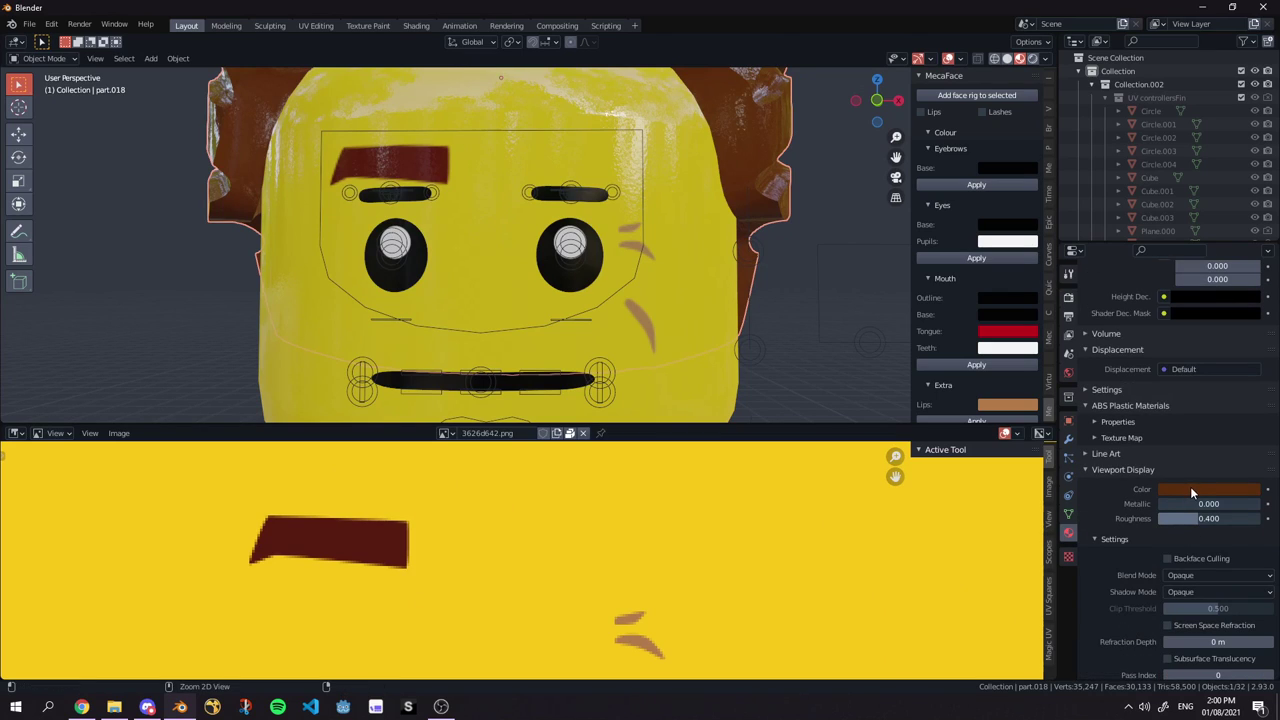
Select the face rig, paste the copied hair brown into the eyebrows' base colour and apply it.
left_click(635, 268)
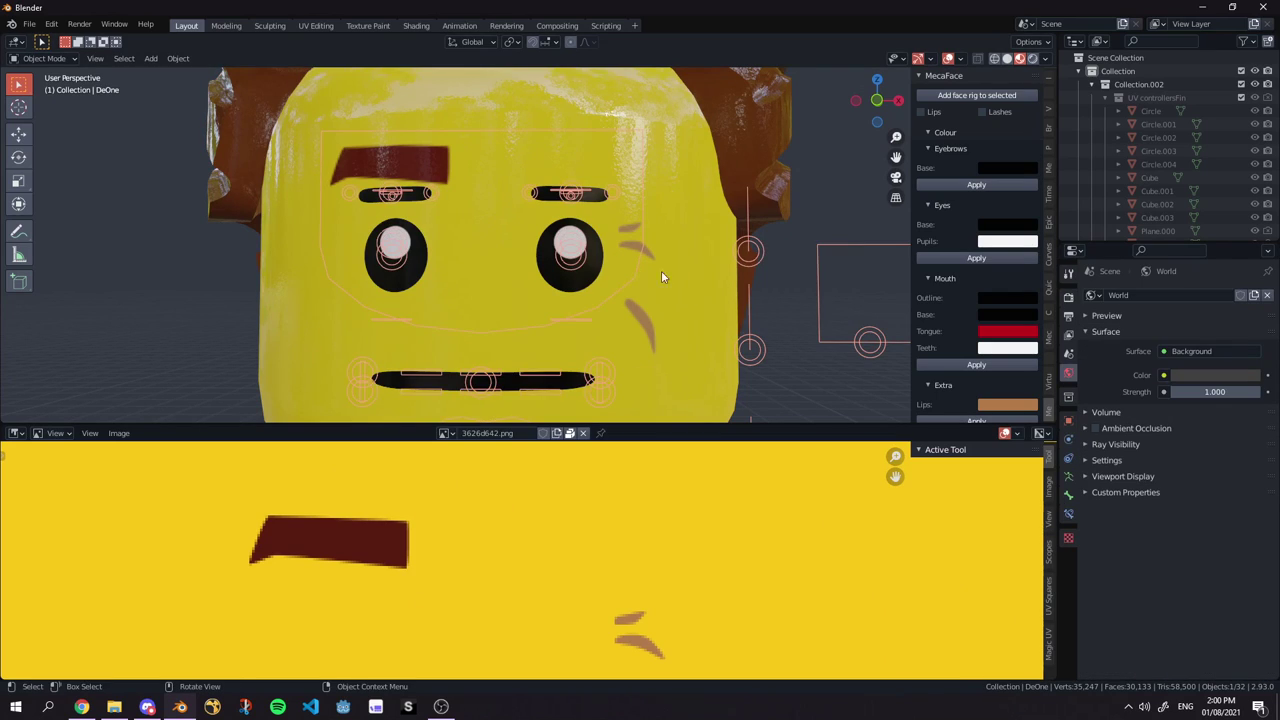
key("ctrl+v")
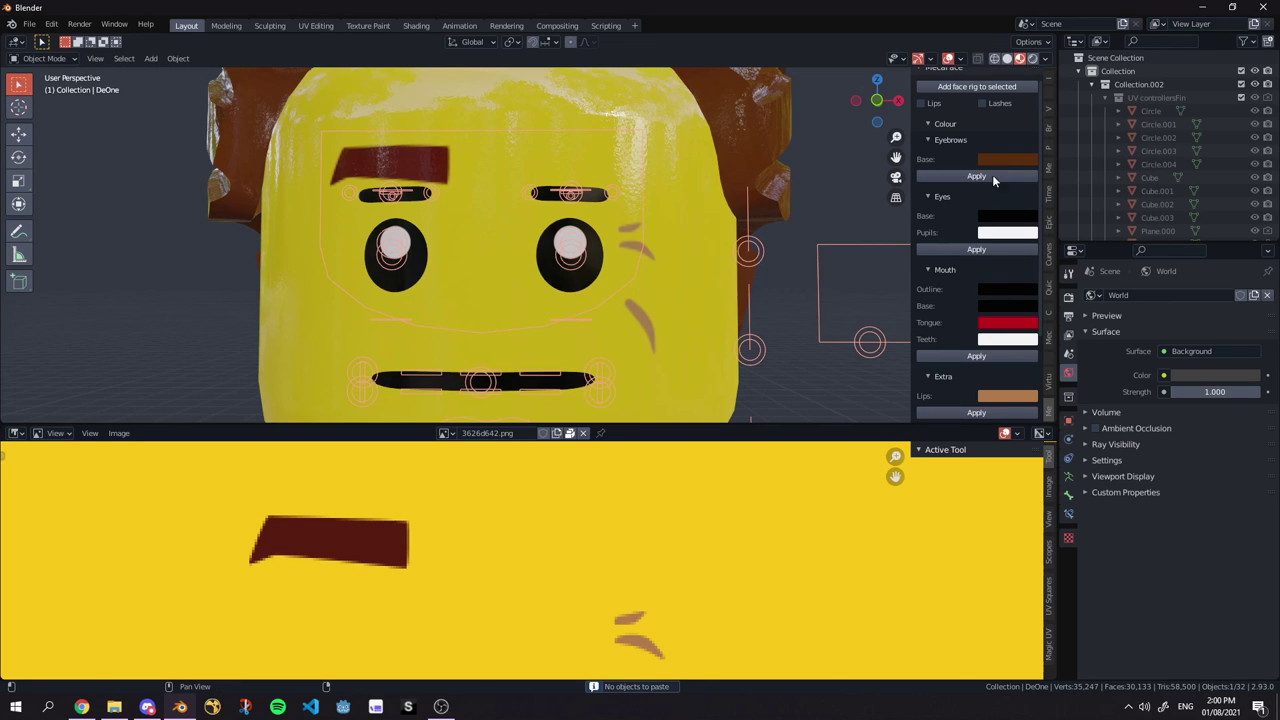
middle_click_drag(706, 308, 735, 324)
left_click(976, 176)
middle_click_drag(773, 246, 739, 286)
scroll(472, 535, "up", 2)
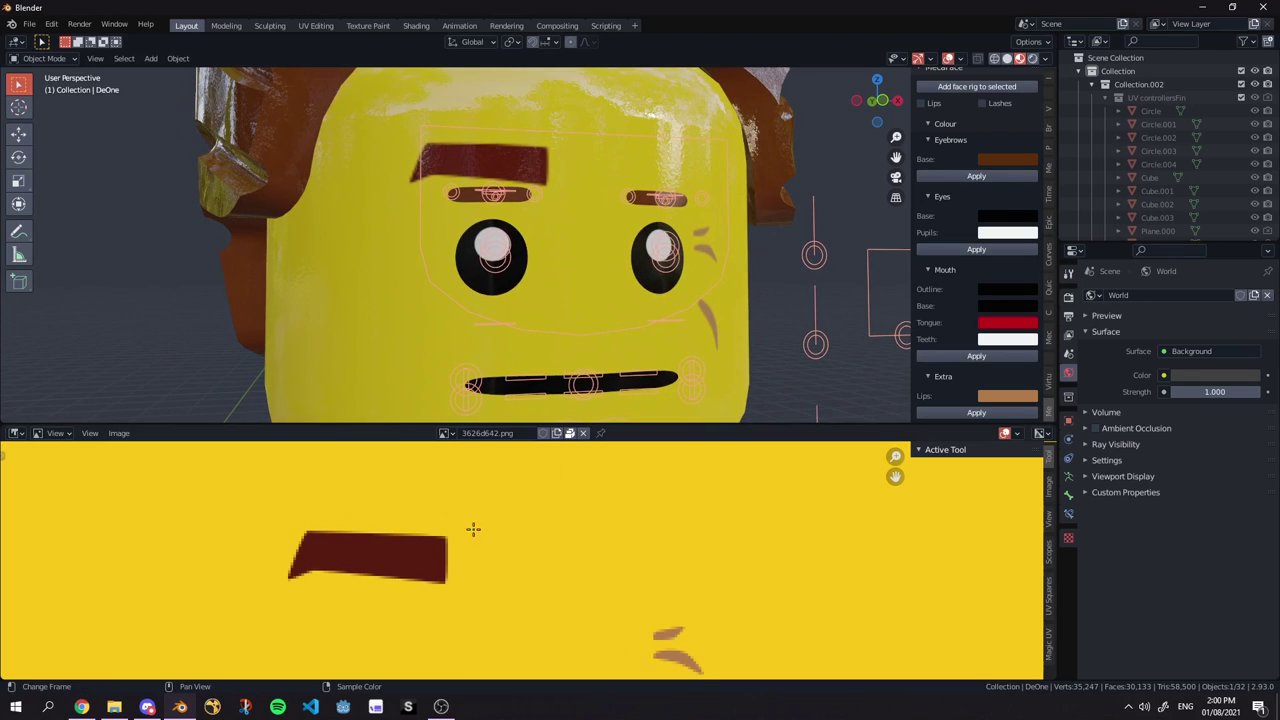
Sample the dark red of the printed eyebrow in the texture image as the eyebrows' base colour and apply it.
left_click(996, 161)
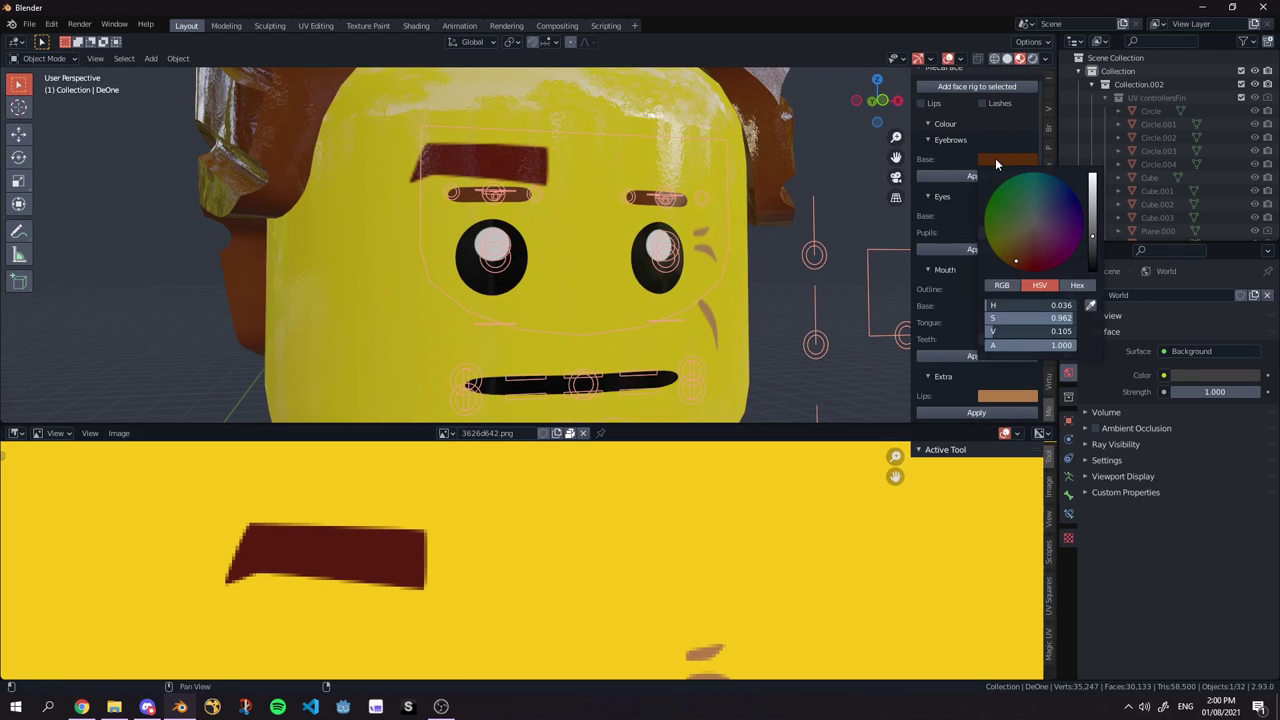
left_click(1092, 306)
left_click(391, 555)
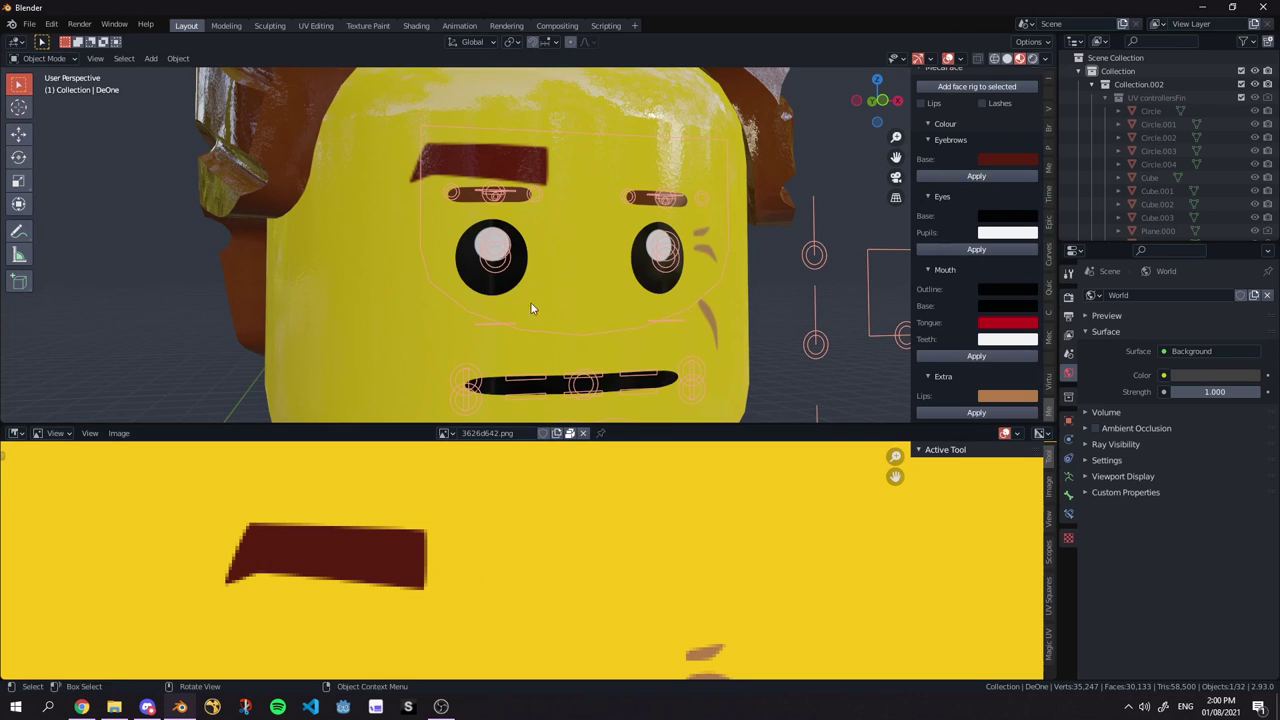
left_click(976, 176)
scroll(599, 220, "down", 5)
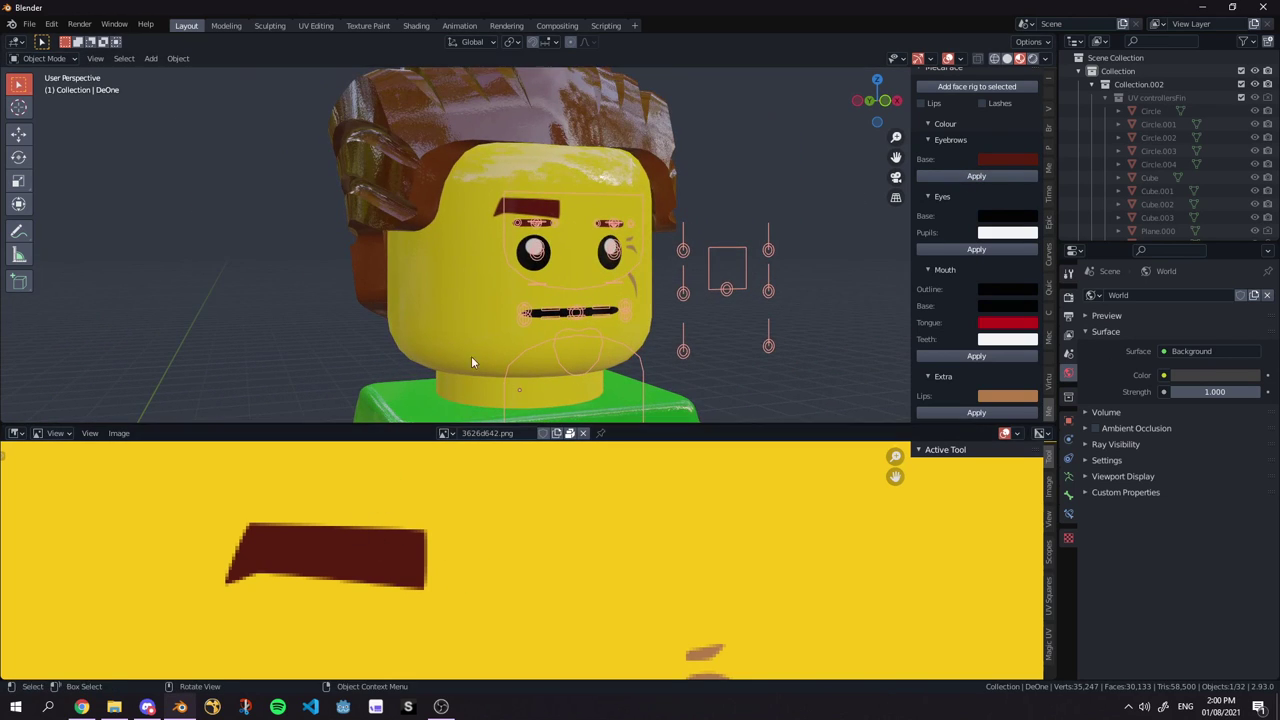
scroll(565, 158, "up", 6)
scroll(557, 330, "down", 5)
scroll(559, 482, "down", 3)
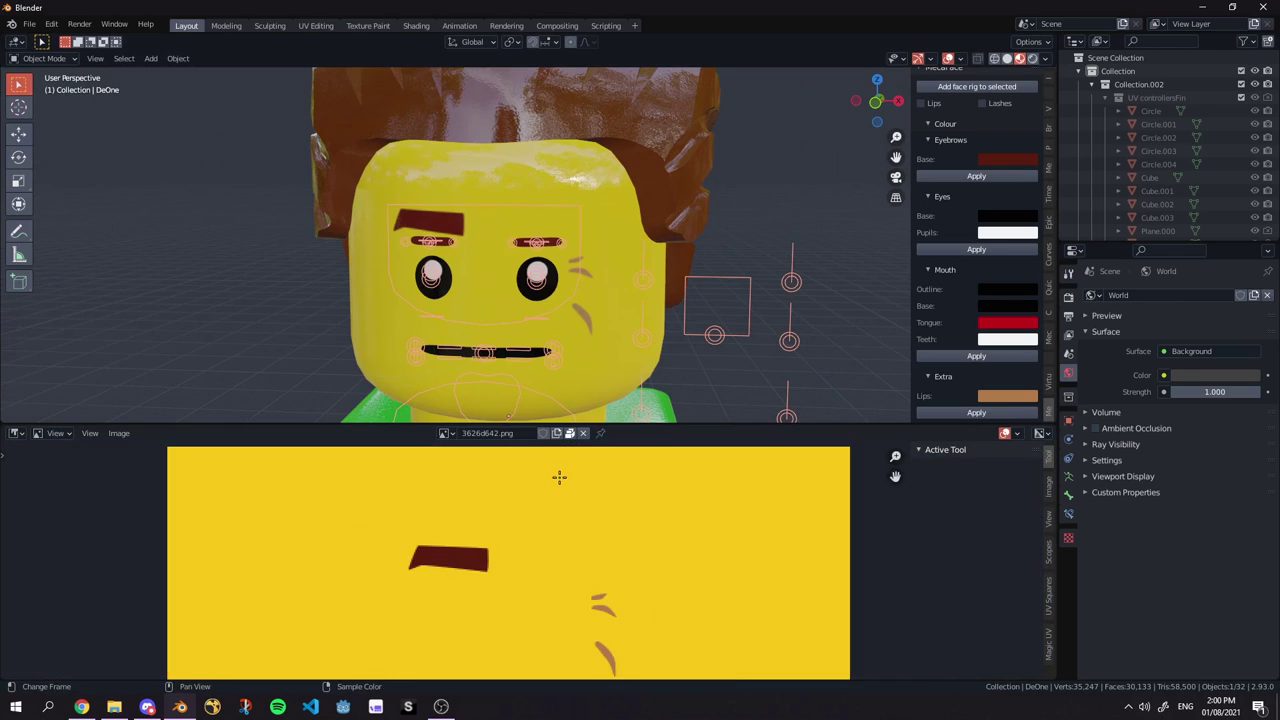
scroll(569, 571, "up", 3)
scroll(517, 238, "up", 4)
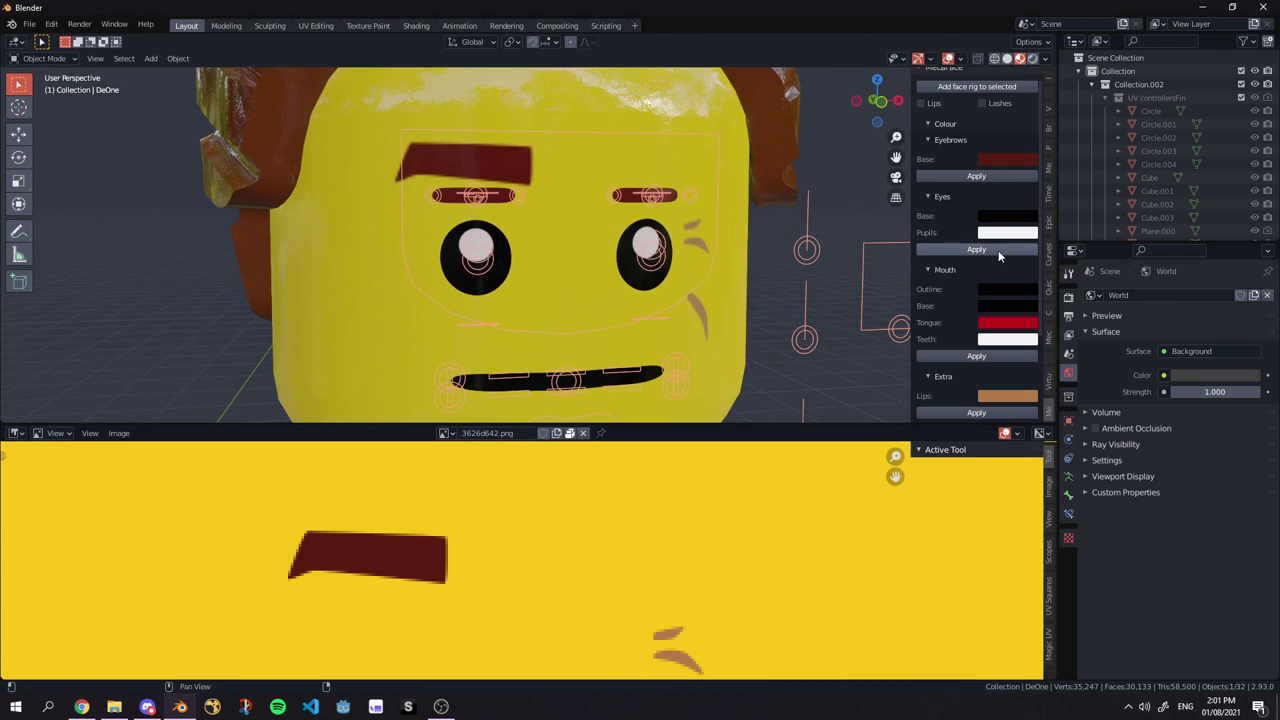
Try black as the eyes' pupil colour and apply it.
left_click(999, 235)
key("ctrl+v")
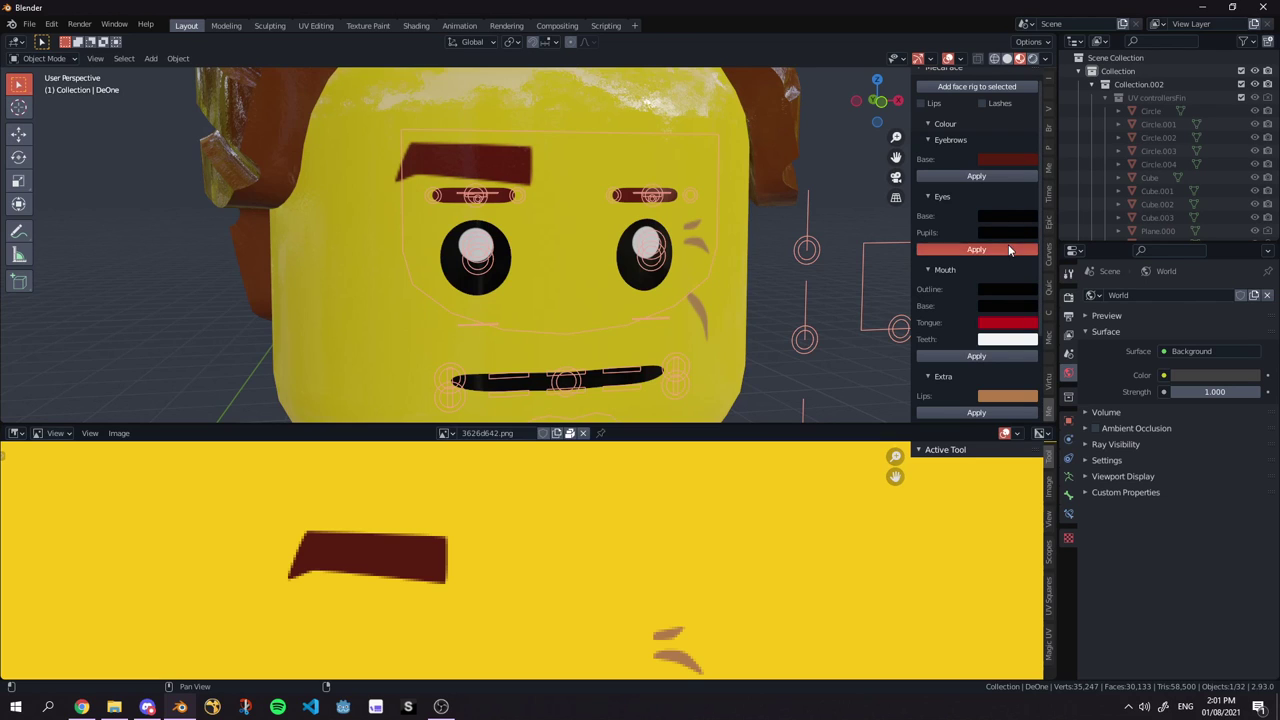
left_click(1010, 250)
scroll(600, 277, "up", 3)
scroll(625, 292, "down", 5)
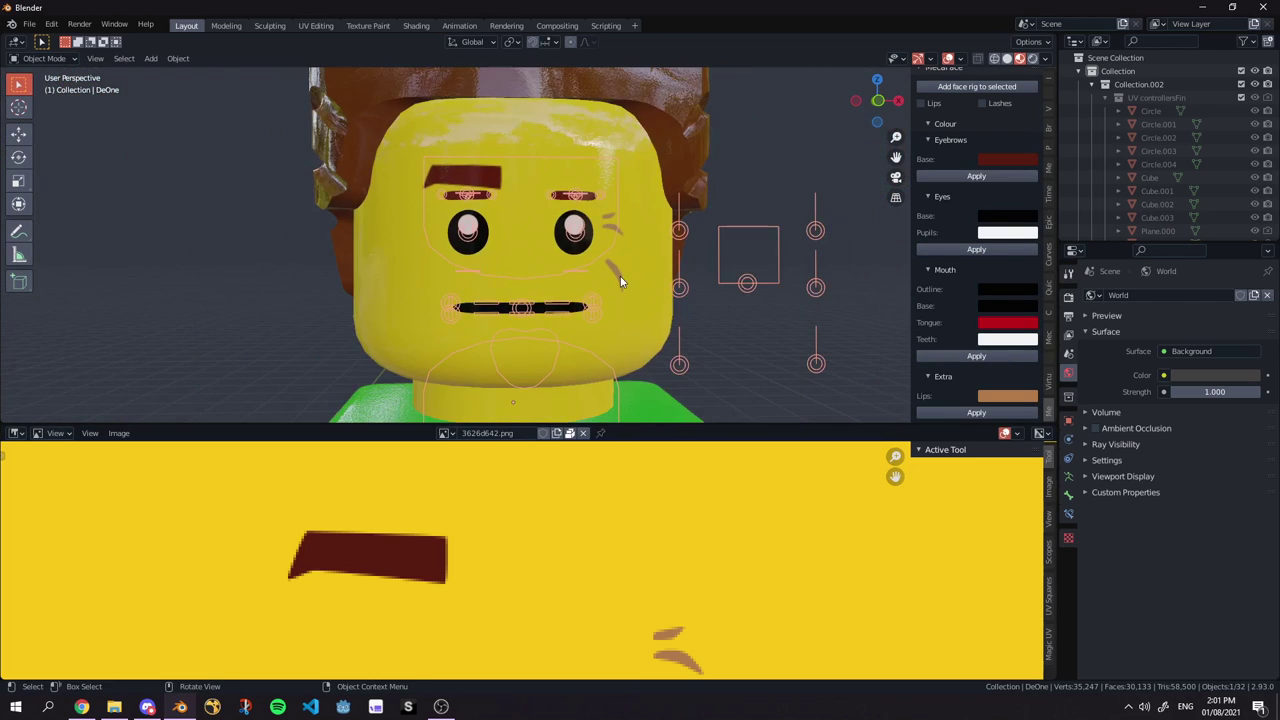
middle_click_drag(855, 346, 846, 340)
Finalize the green-shirted minifigure's face rig with MecaFace's Finish operation.
scroll(988, 313, "down", 4)
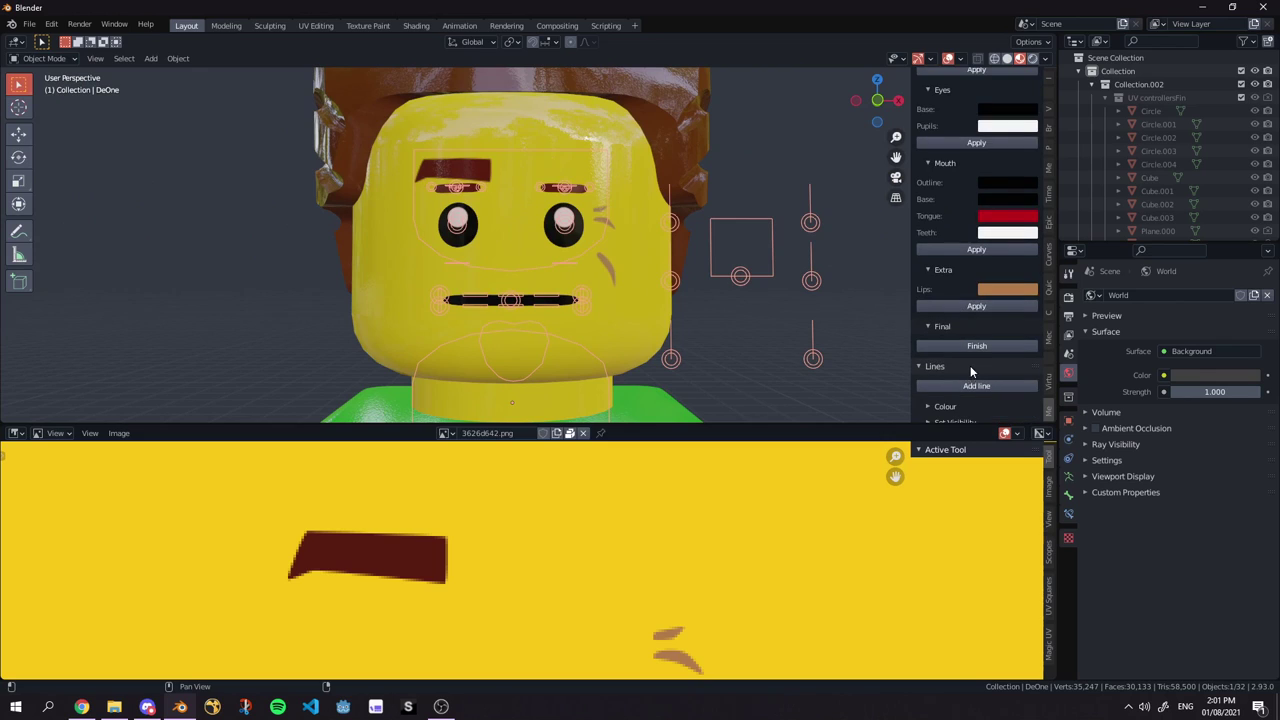
scroll(984, 381, "down", 1)
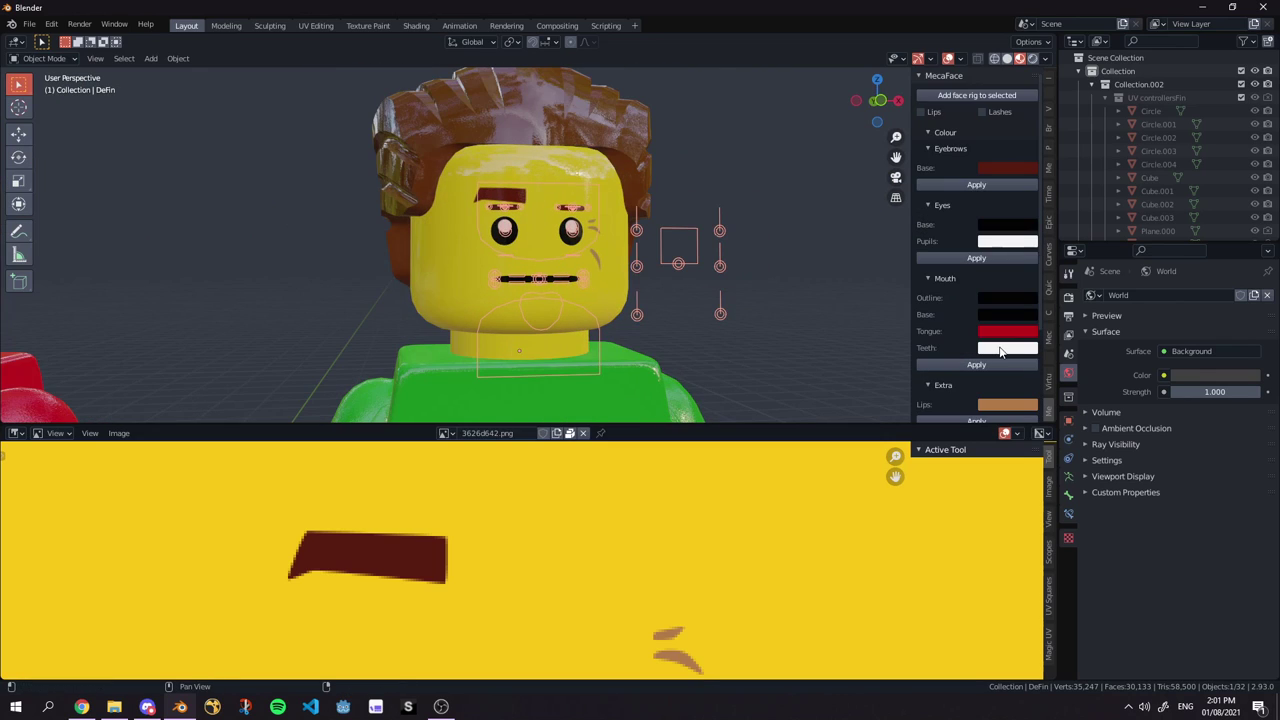
scroll(1000, 300, "down", 2)
scroll(1000, 215, "up", 2)
scroll(673, 325, "up", 2)
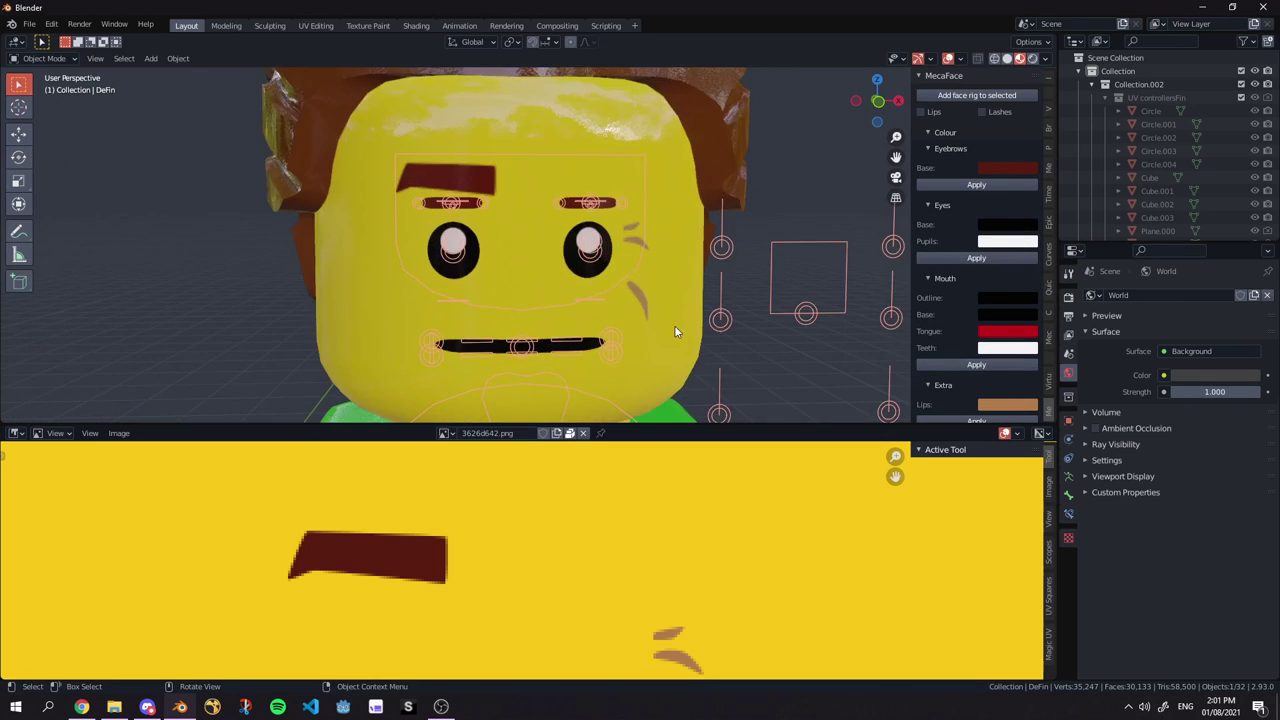
scroll(651, 327, "down", 2)
Try moving the finished face rig as a whole object over the head.
key("g")
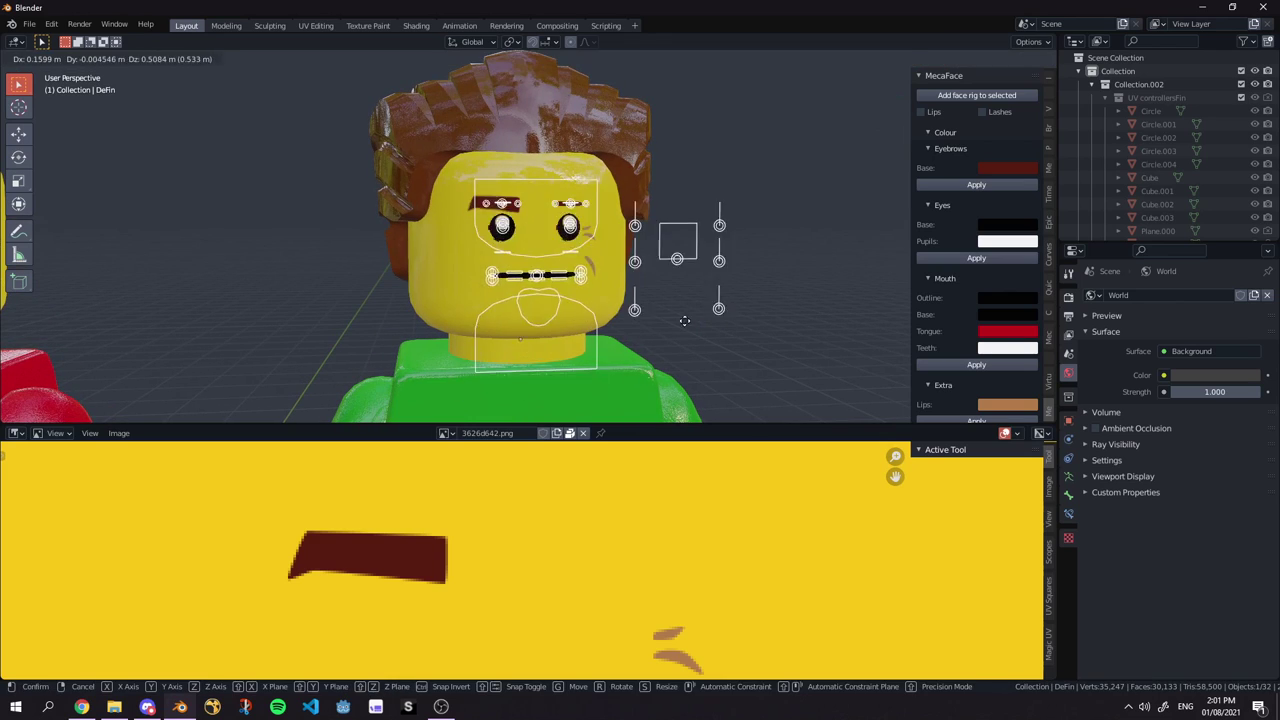
left_click(603, 265)
key("g")
right_click(557, 251)
Put the finished face rig into Pose Mode and change the image area back to a shorter timeline.
left_click(45, 58)
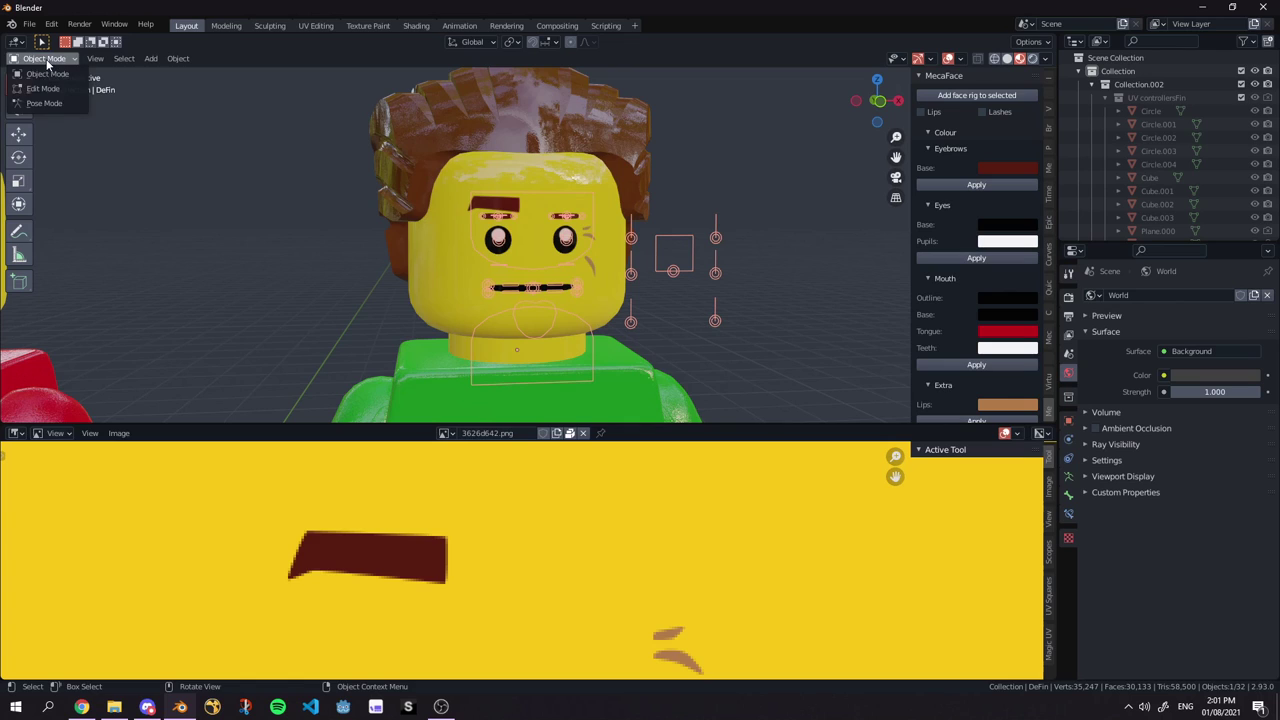
left_click(42, 104)
key("ctrl+Tab")
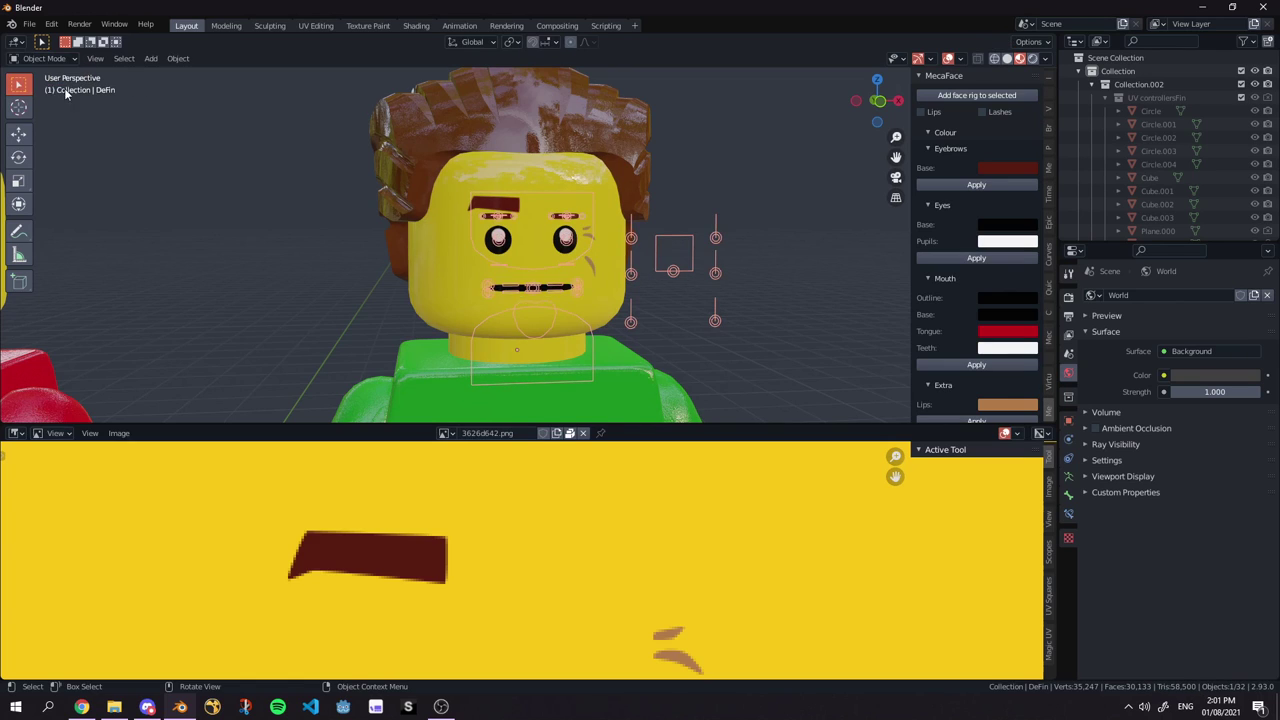
key("ctrl+Tab")
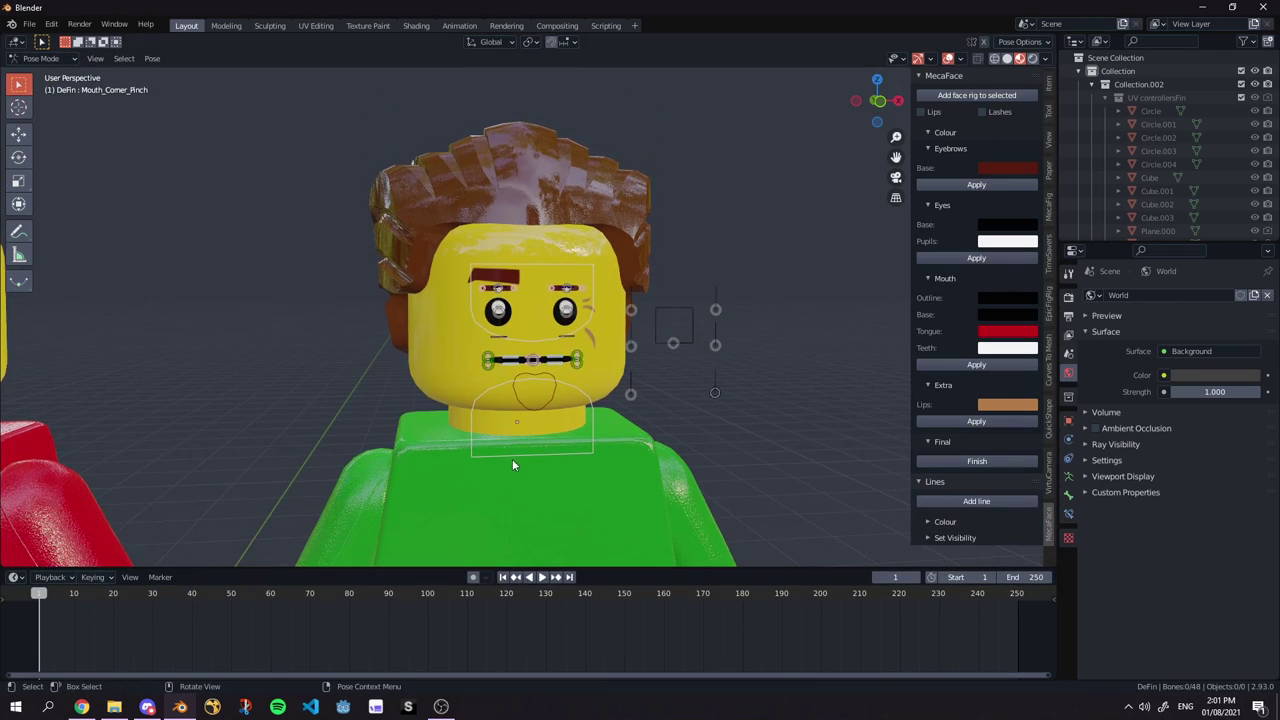
scroll(571, 457, "up", 6)
scroll(546, 440, "down", 4)
scroll(546, 445, "down", 3)
scroll(571, 281, "up", 3)
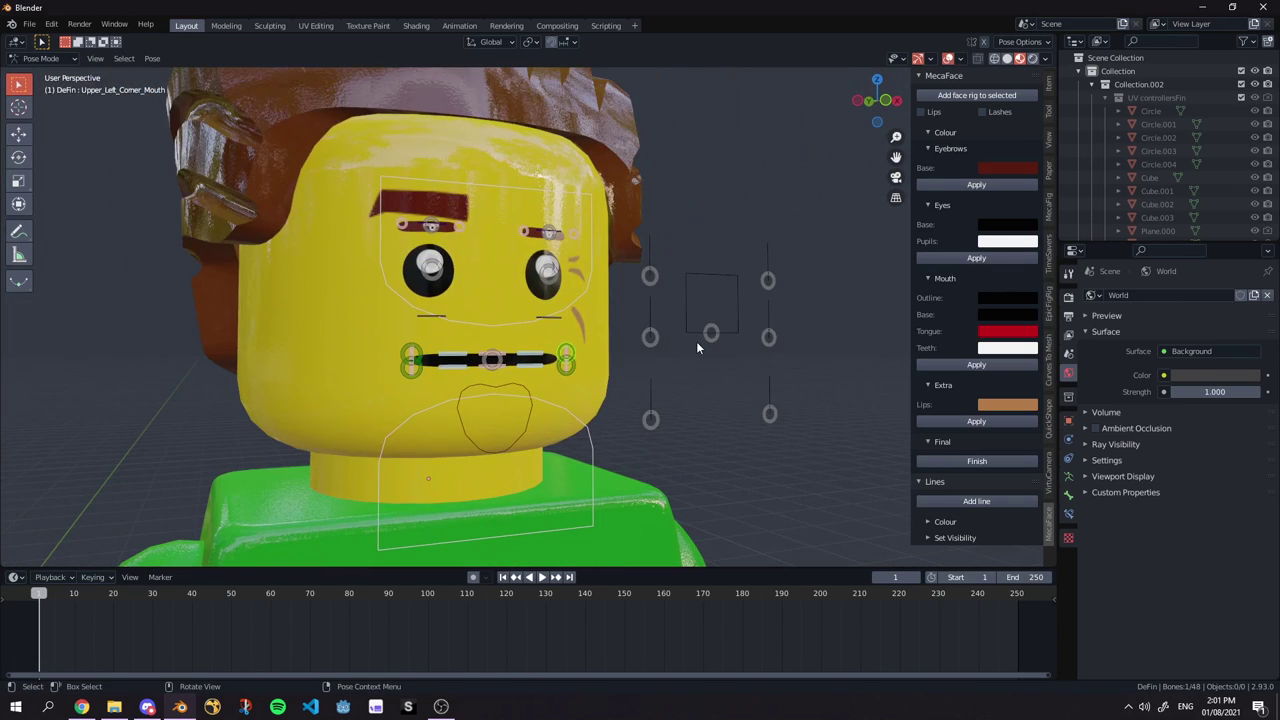
In the front orthographic view, move the Mouth_Size bone to narrow the mouth and again to stretch it wide open.
left_click(710, 333)
key("g")
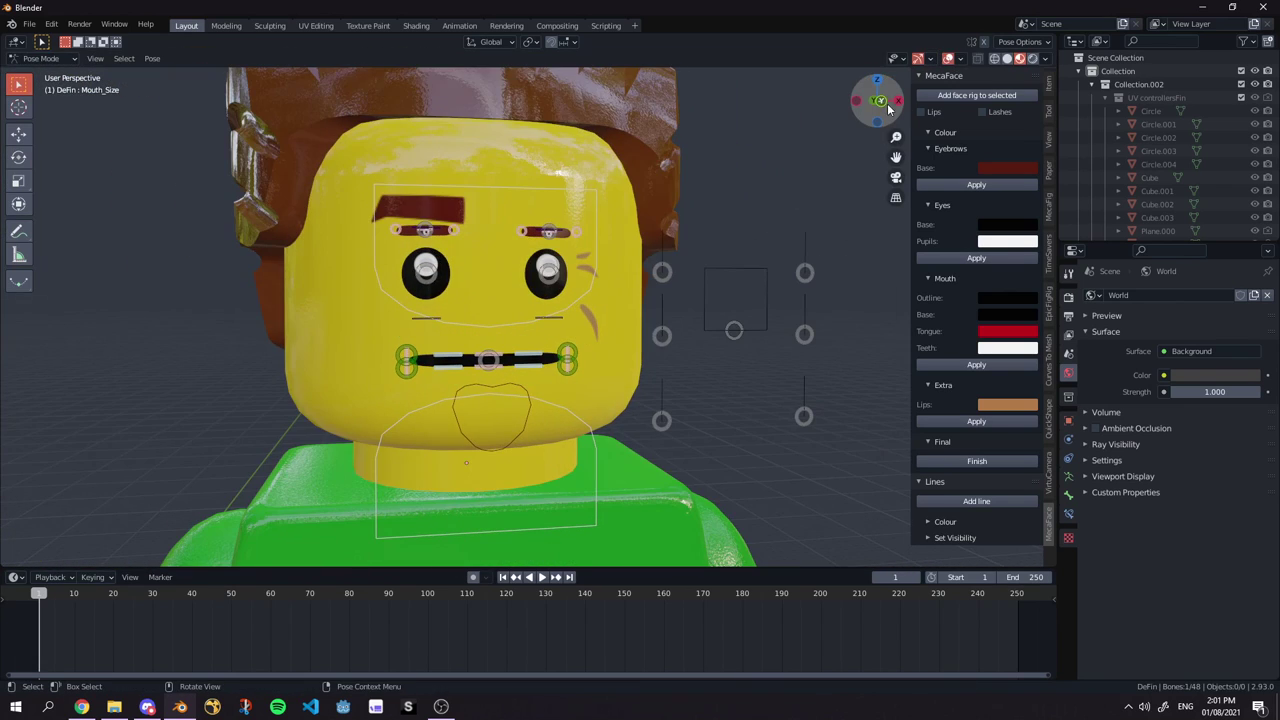
left_click(884, 104)
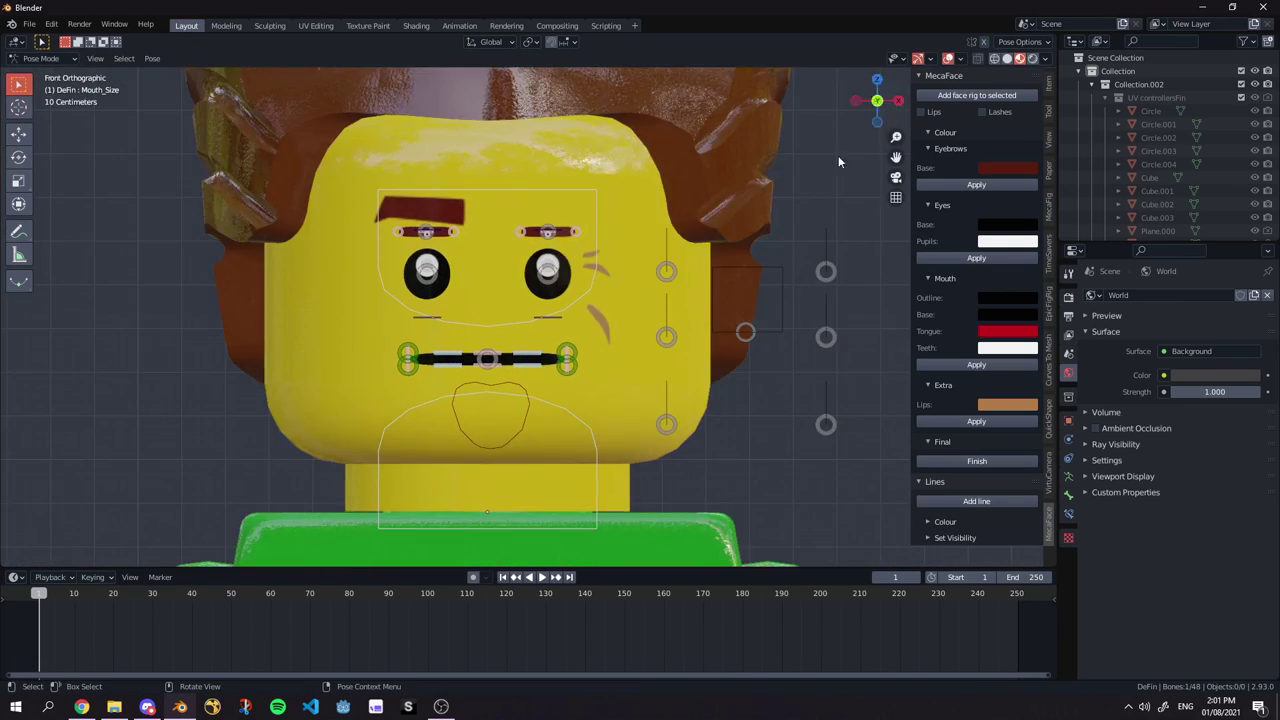
scroll(674, 266, "down", 1)
scroll(680, 389, "up", 2)
scroll(723, 358, "up", 1)
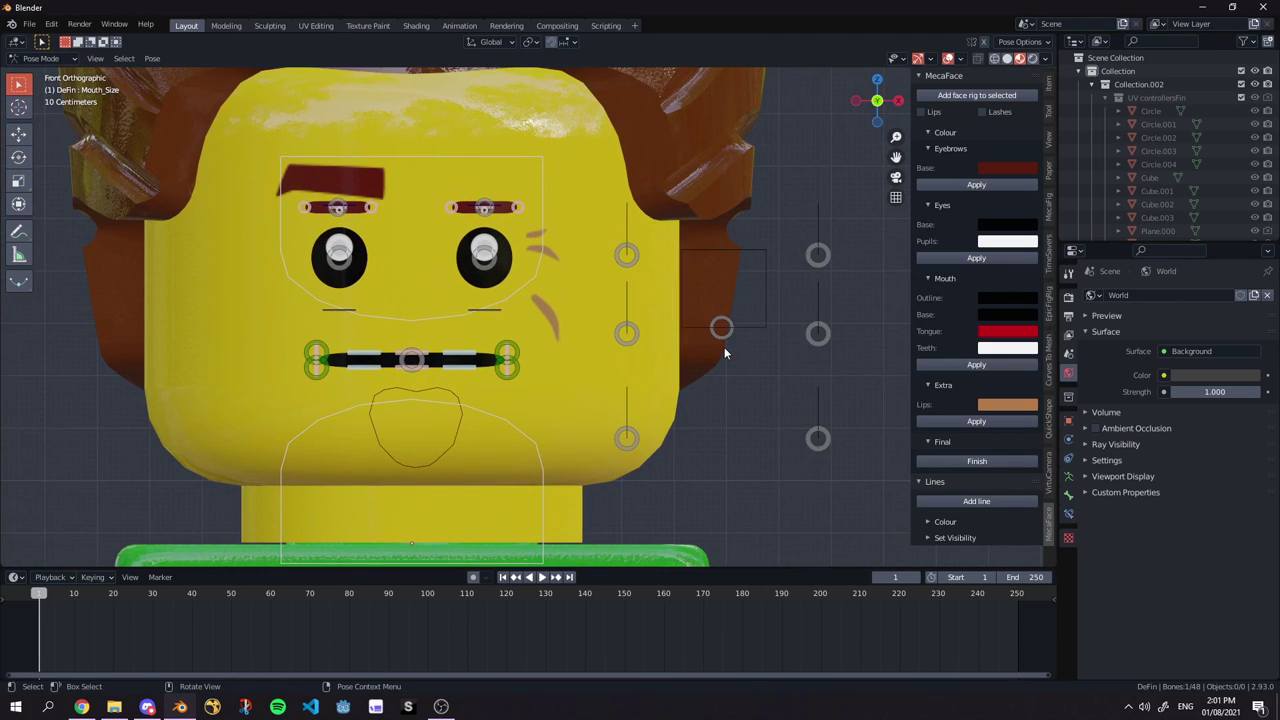
scroll(722, 341, "down", 2)
scroll(730, 360, "up", 2)
key("g")
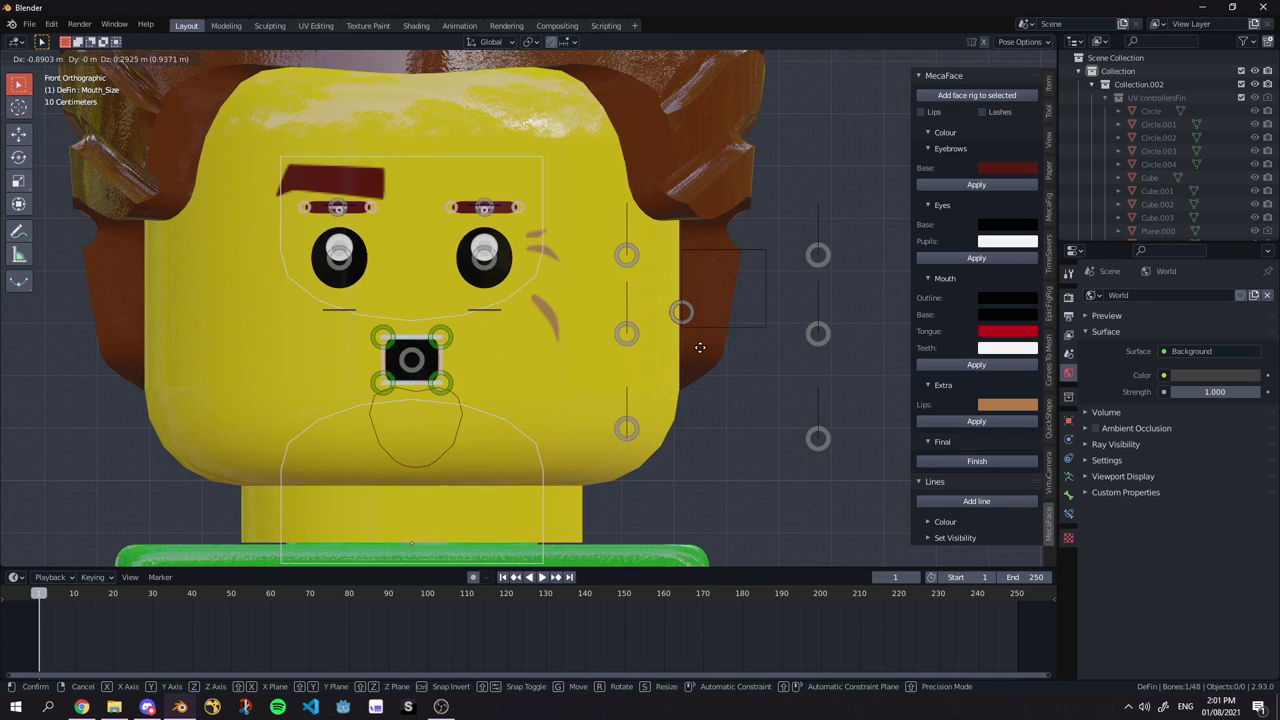
left_click(700, 344)
key("g")
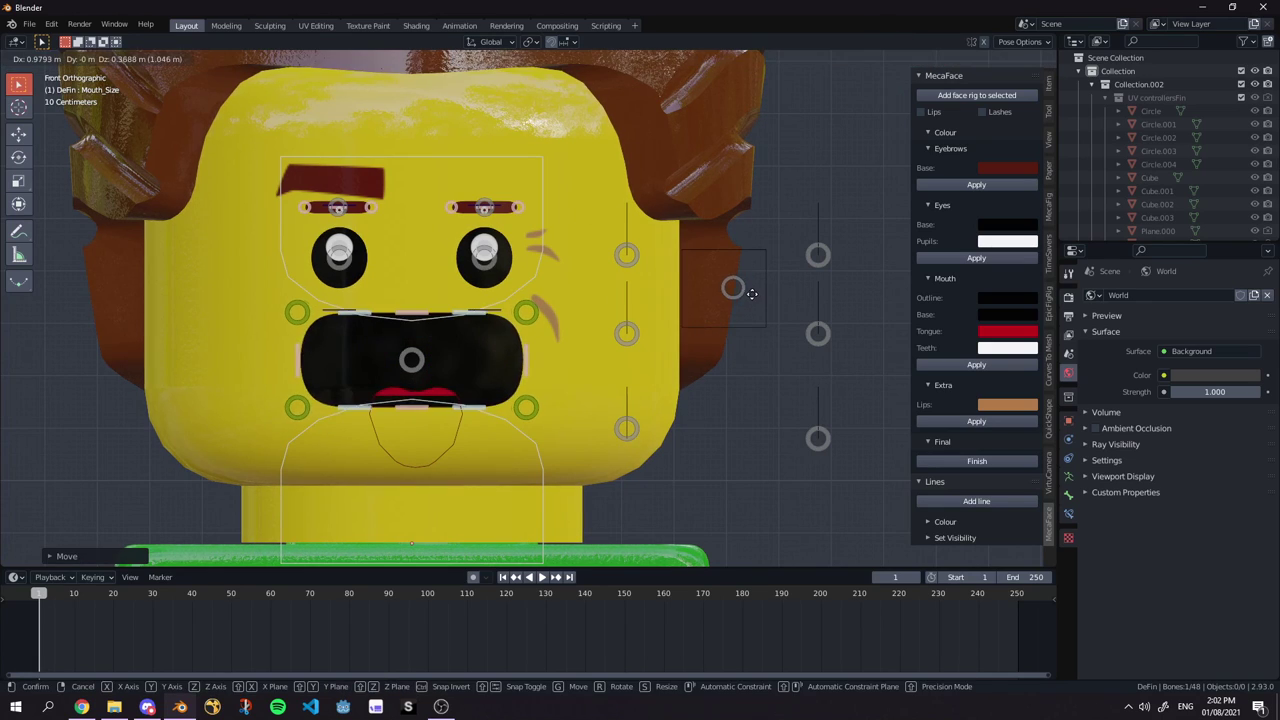
left_click(755, 289)
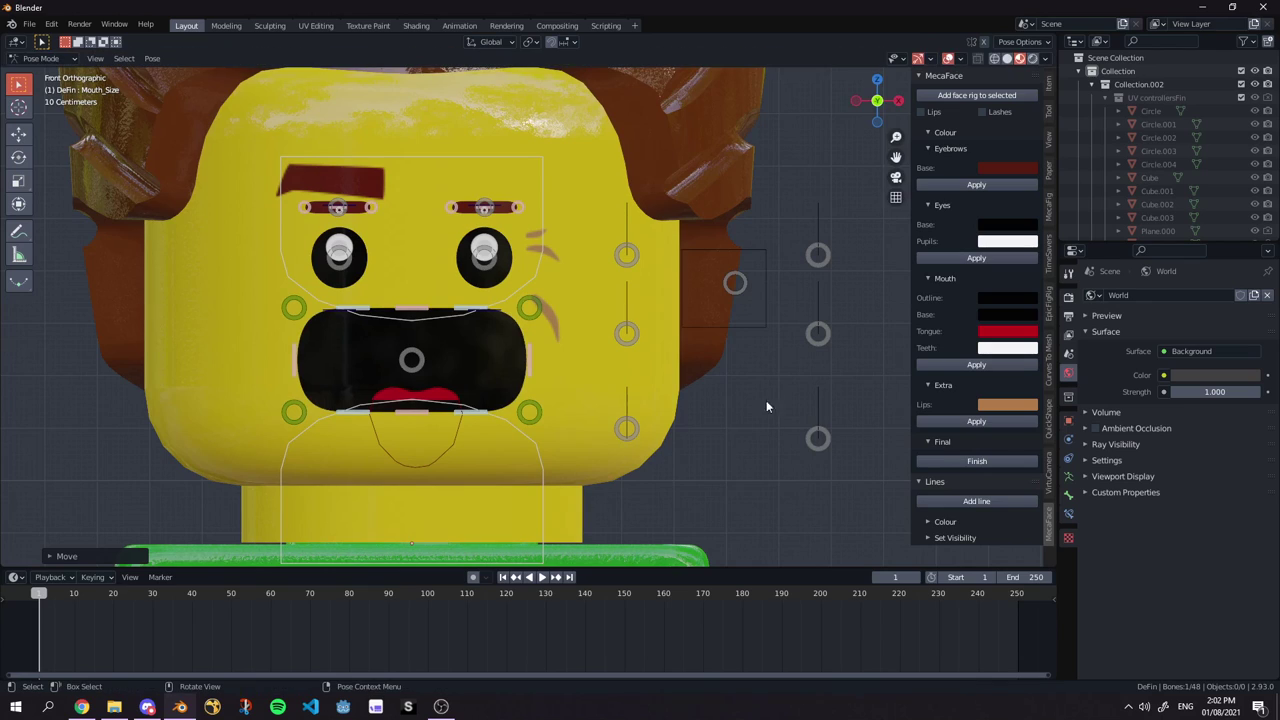
Raise both side bones of the mouth along Z into an open smile and preview the face with overlays hidden.
left_click(819, 446)
key("g")
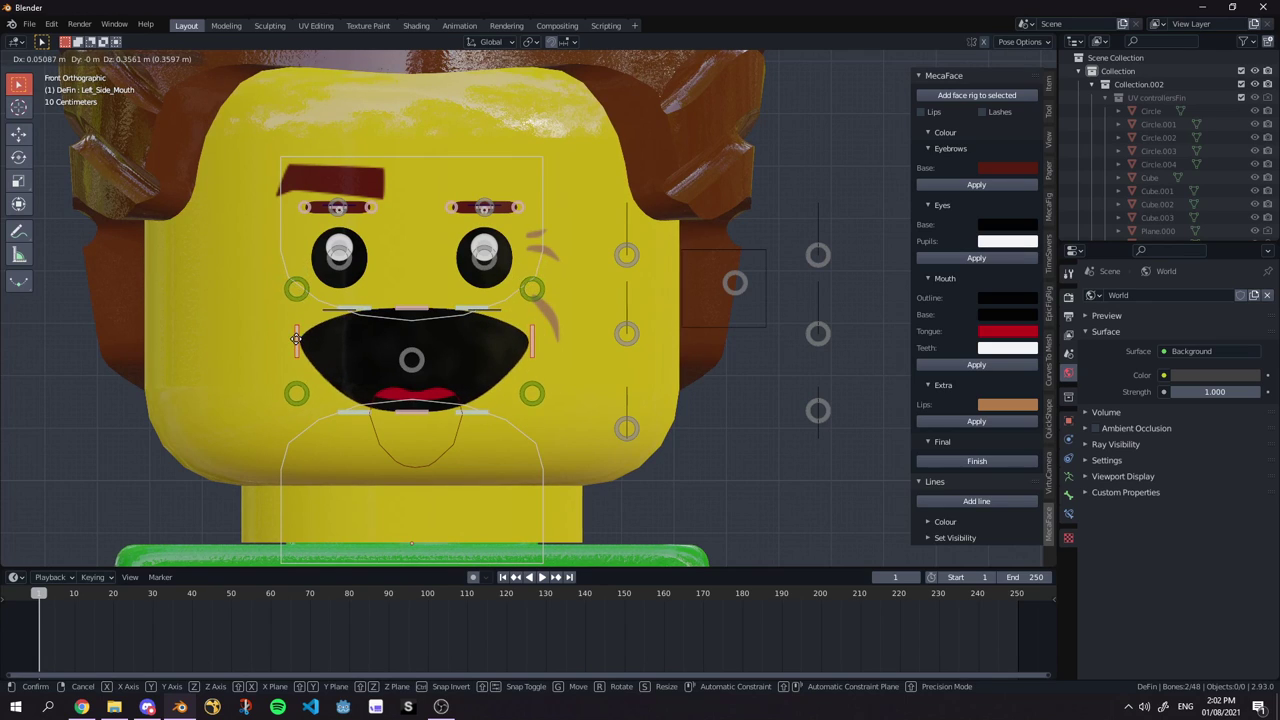
key("y")
key("z")
left_click(293, 316)
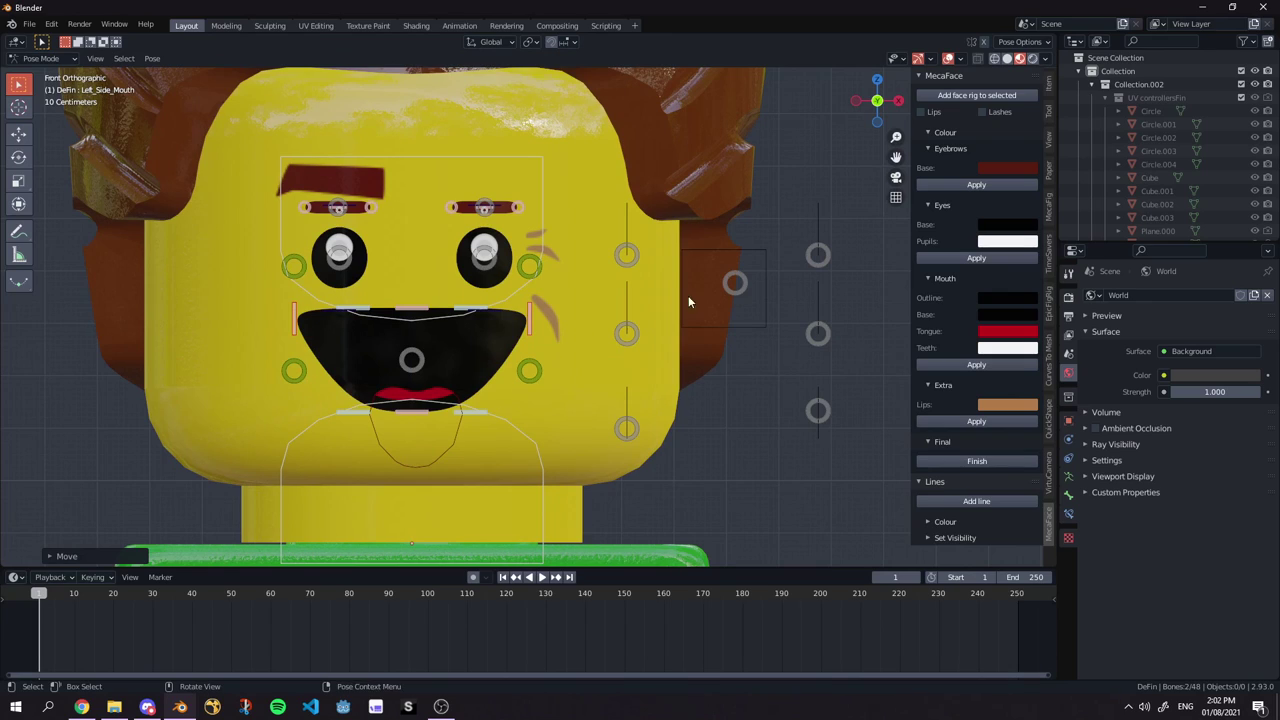
left_click(948, 60)
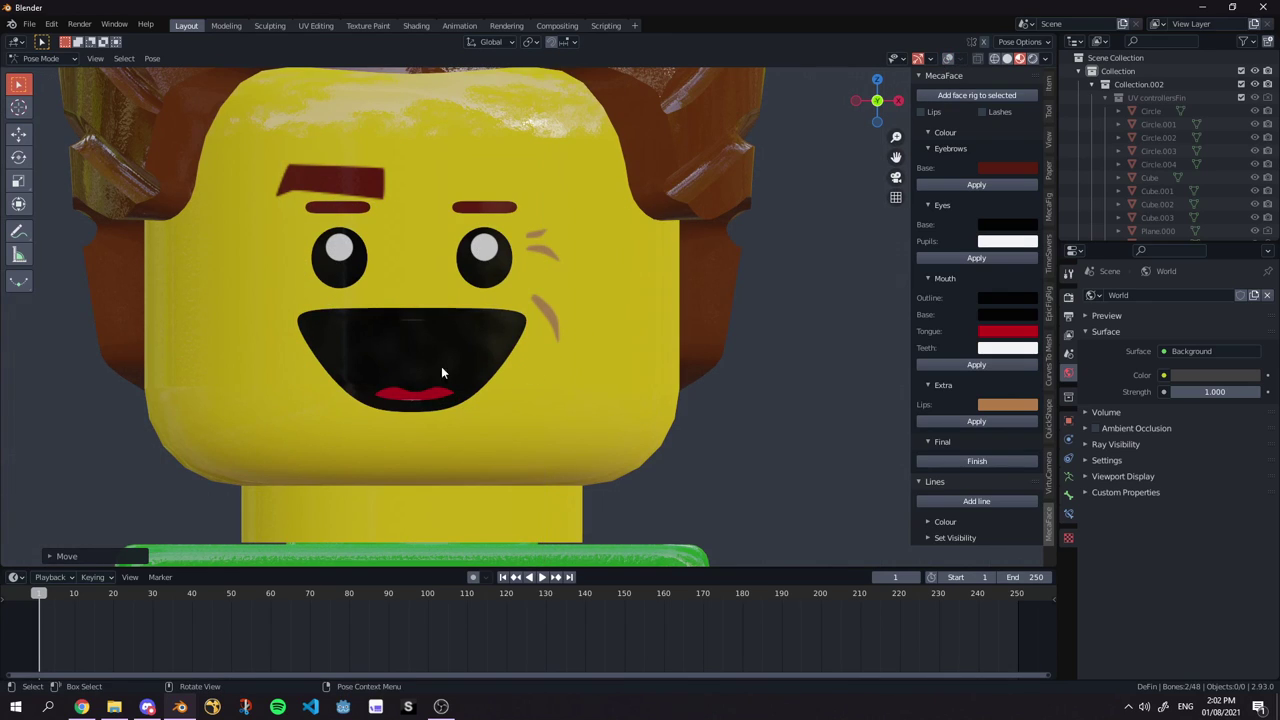
left_click(949, 58)
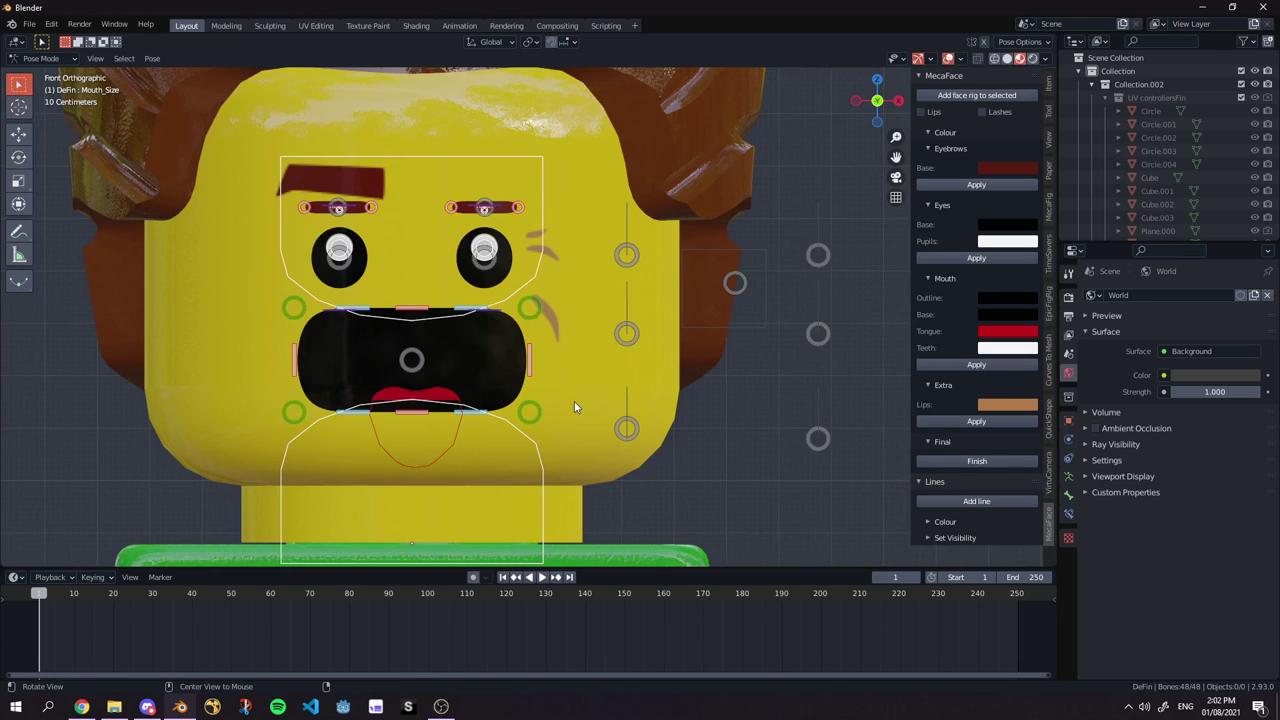
Select all bones of the face rig and clear their locations.
key("alt+g")
scroll(574, 407, "down", 3)
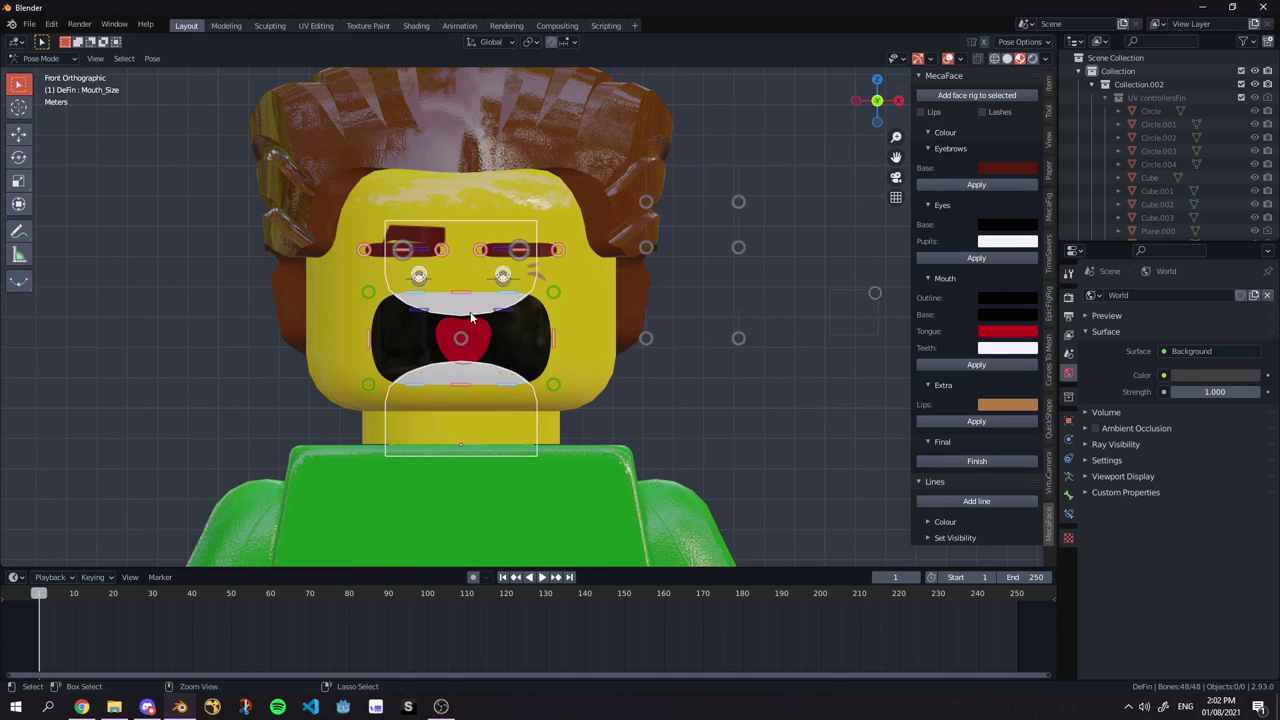
scroll(477, 322, "up", 5)
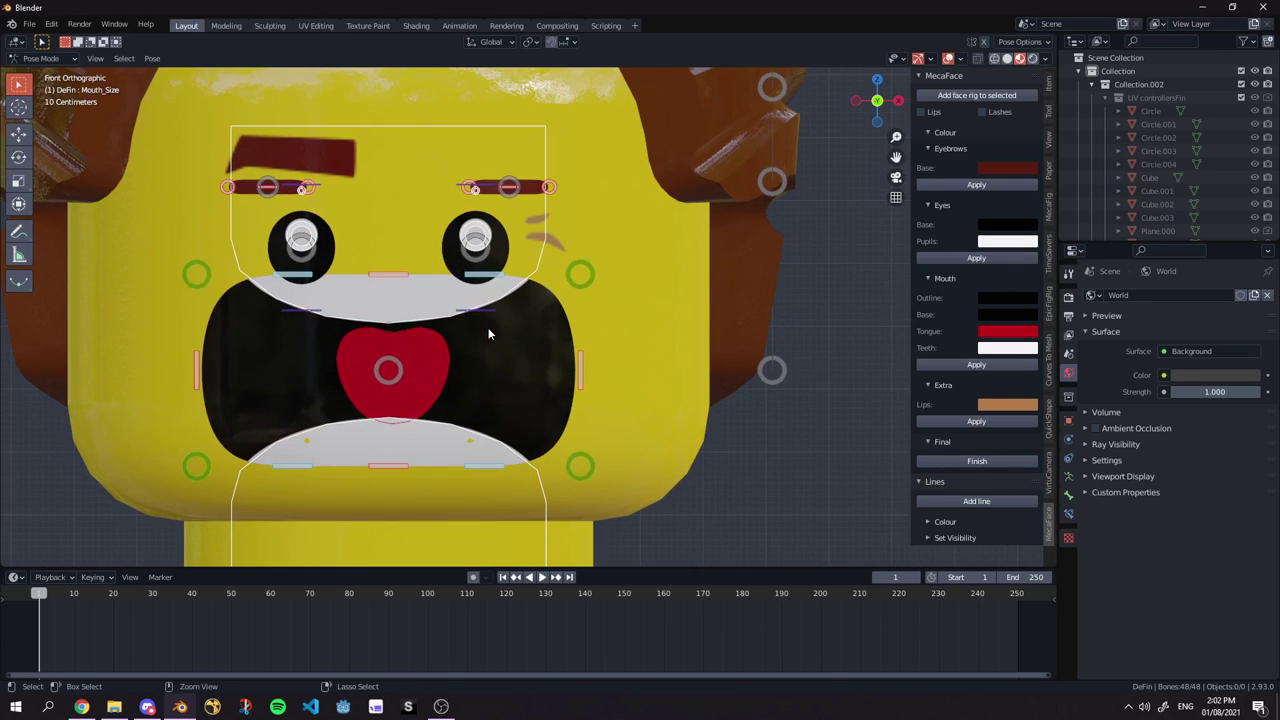
Apply the Base pose from the armature's Pose Library to the whole face rig.
left_click(1068, 480)
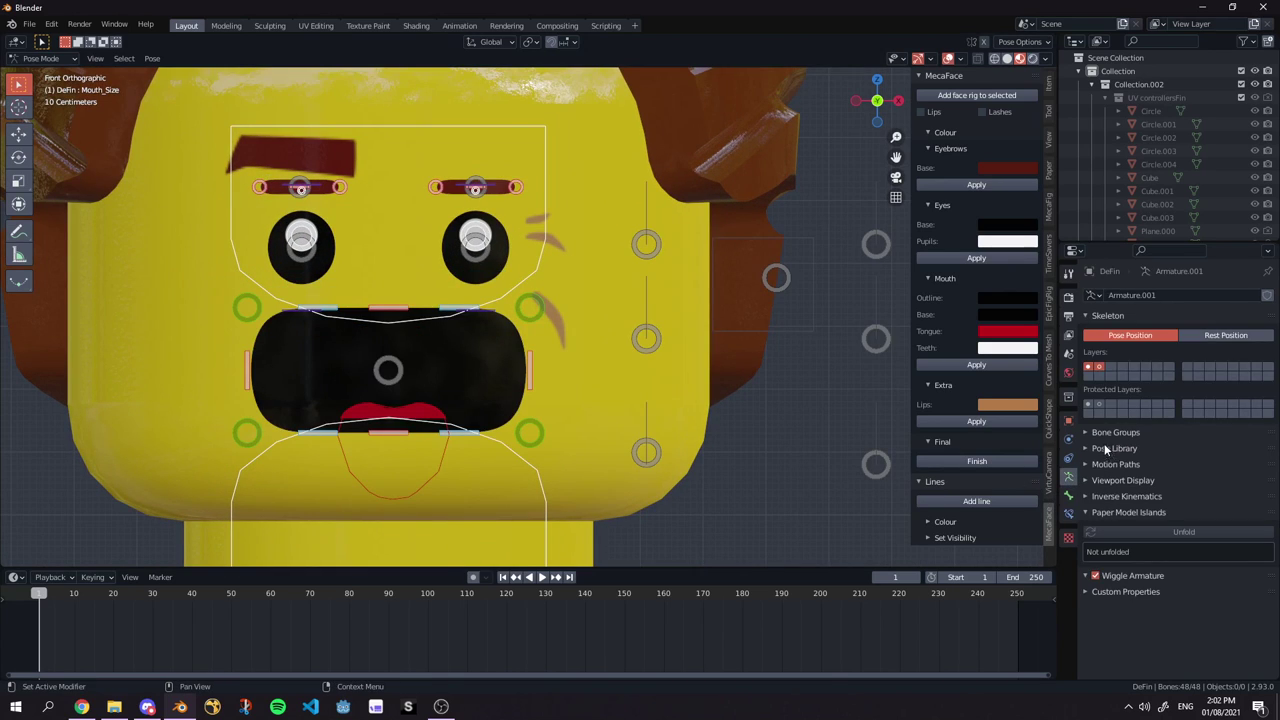
left_click(1115, 449)
scroll(1174, 625, "up", 4)
scroll(1157, 421, "down", 5)
left_click(1172, 379)
left_click(1173, 381)
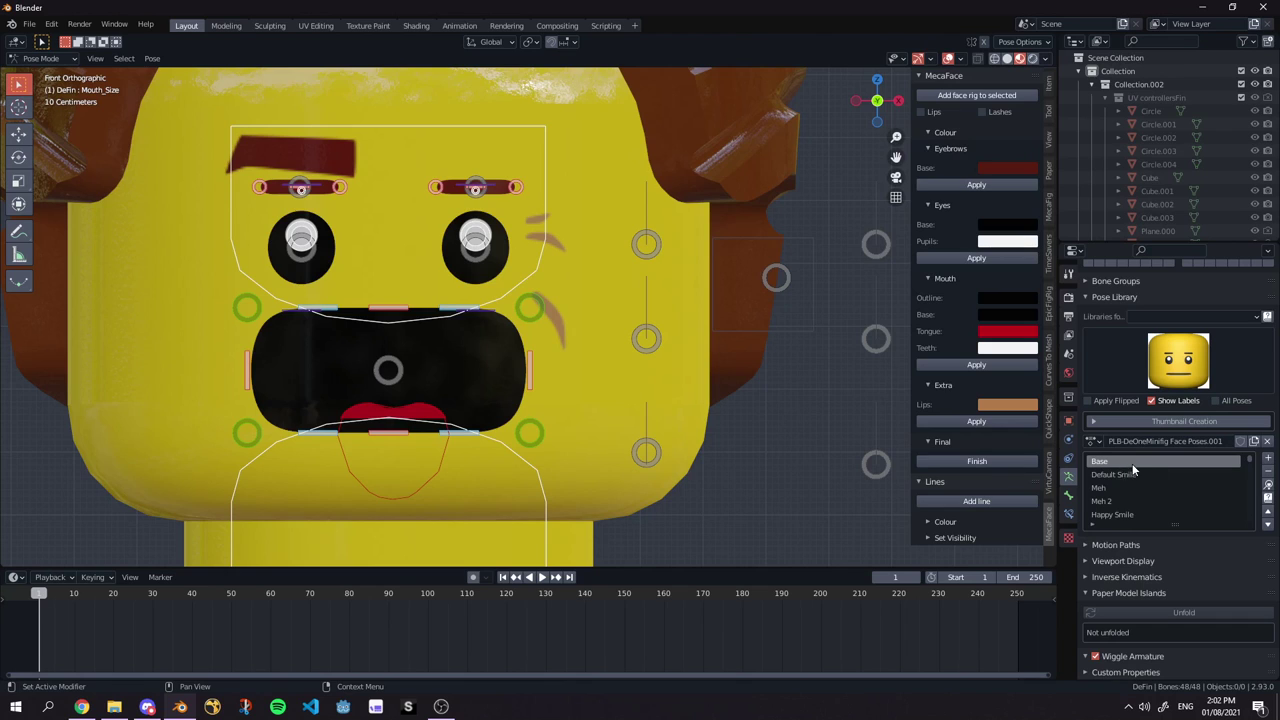
left_click(1268, 486)
In the front orthographic view, try raising the Mouth_Thickness bone beside the face.
middle_click_drag(444, 323, 753, 246)
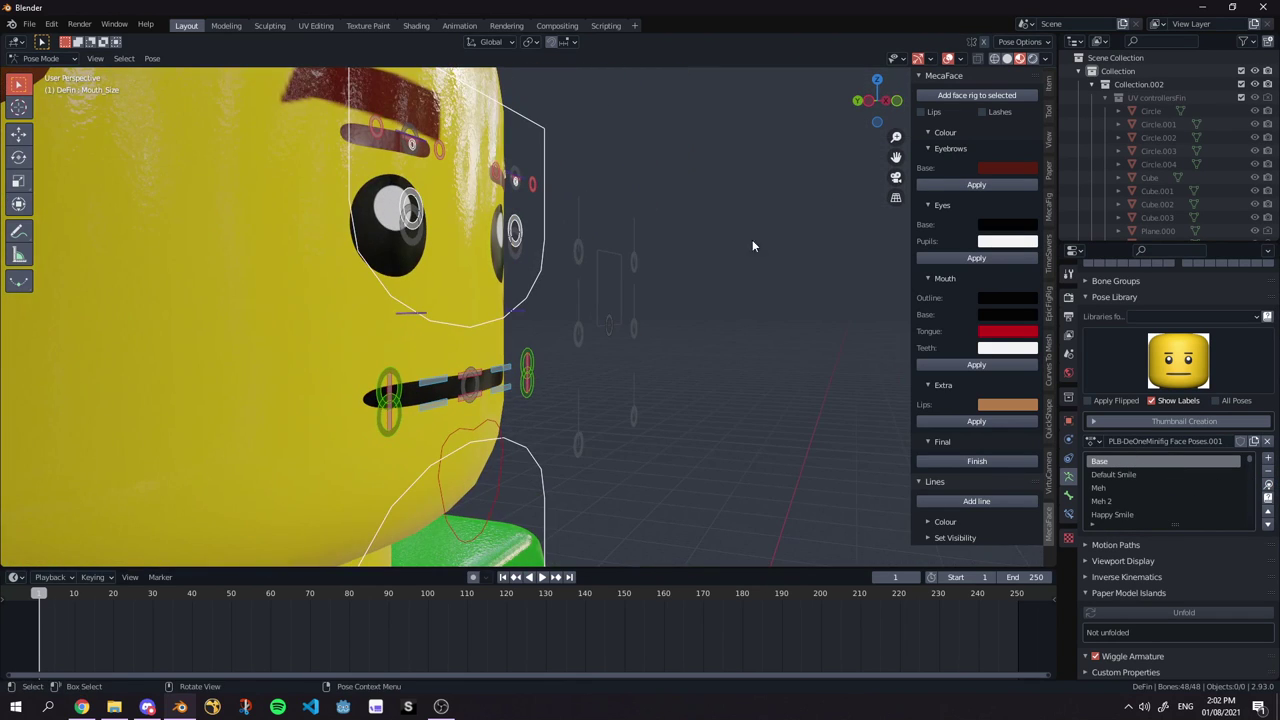
left_click(898, 101)
scroll(566, 358, "down", 4)
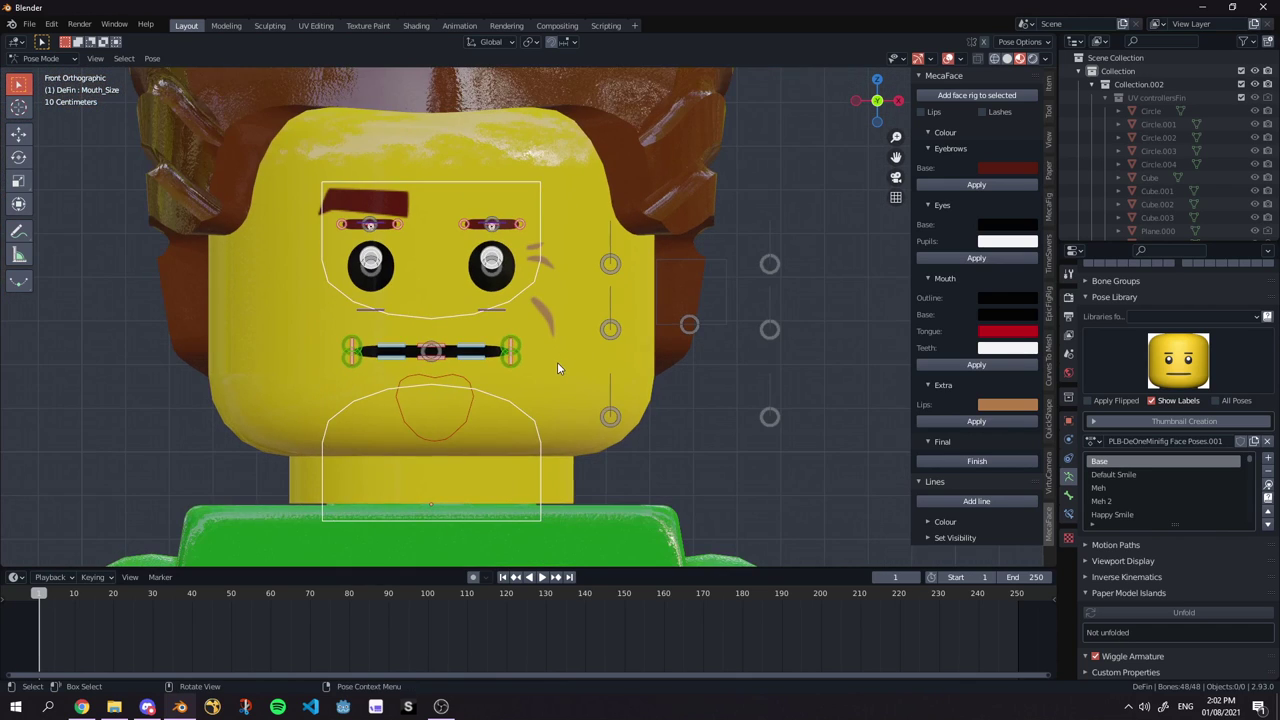
scroll(557, 362, "up", 6)
scroll(550, 364, "down", 4)
scroll(566, 439, "up", 2)
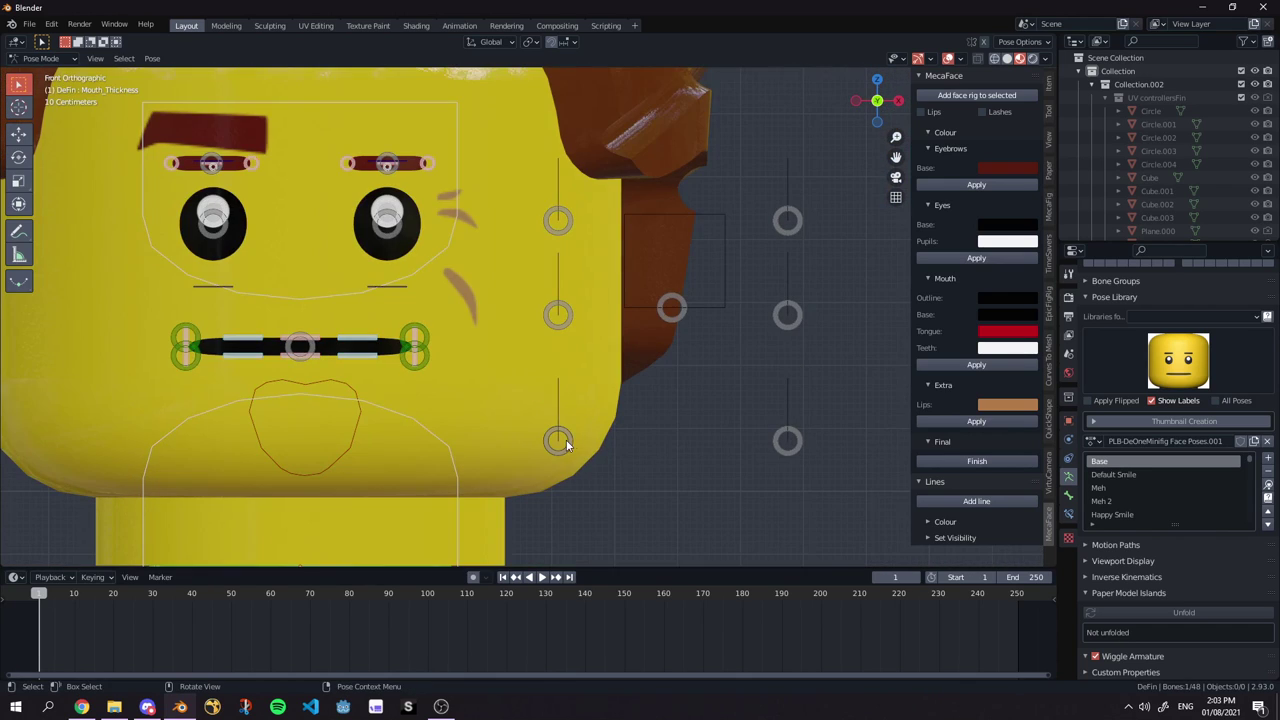
left_click_drag(566, 439, 570, 430)
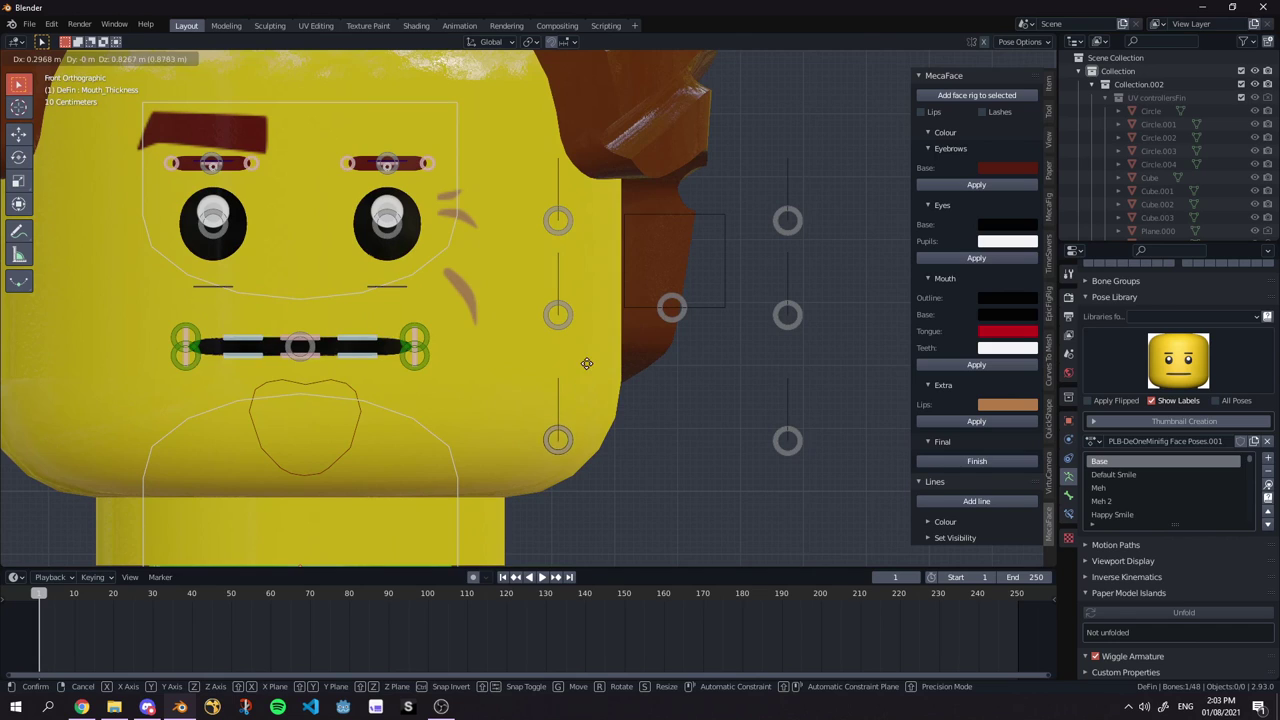
right_click(608, 345)
Try opening the mouth with the Mouth_Size bone while shifting the Mouth_Thickness bone, and undo the last three changes.
left_click_drag(670, 316, 575, 438)
left_click(573, 436)
left_click(697, 249)
key("g")
left_click(674, 341)
key("g")
left_click_drag(676, 277, 708, 257)
left_click_drag(573, 426, 572, 431)
mouse_move(686, 252)
left_mouse_down()
mouse_move(680, 310)
mouse_move(686, 272)
left_mouse_up()
left_click_drag(568, 431, 571, 389)
key("ctrl+z")
key("ctrl+z")
key("ctrl+z")
Move the Mouth_Size bone within its box to open the mouth wide and close it again.
left_click_drag(672, 266, 662, 335)
middle_click_drag(610, 352, 699, 333, "shift")
scroll(404, 338, "up", 3)
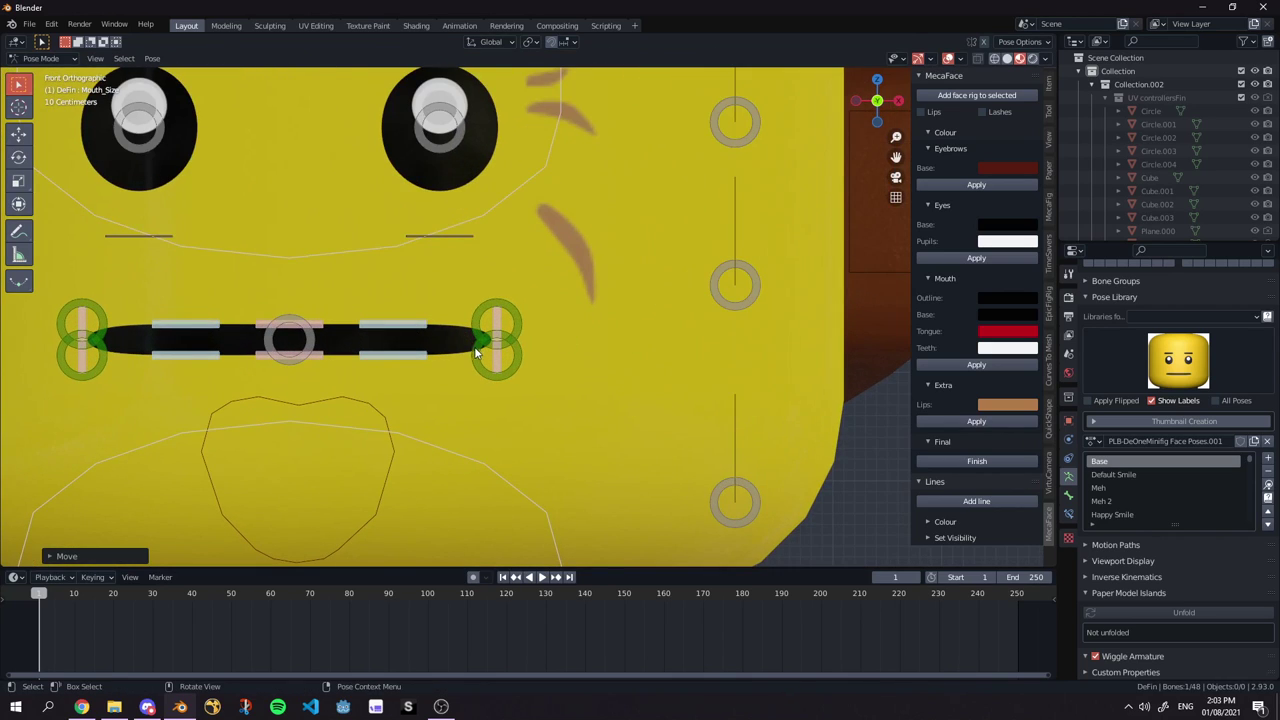
scroll(476, 352, "down", 4)
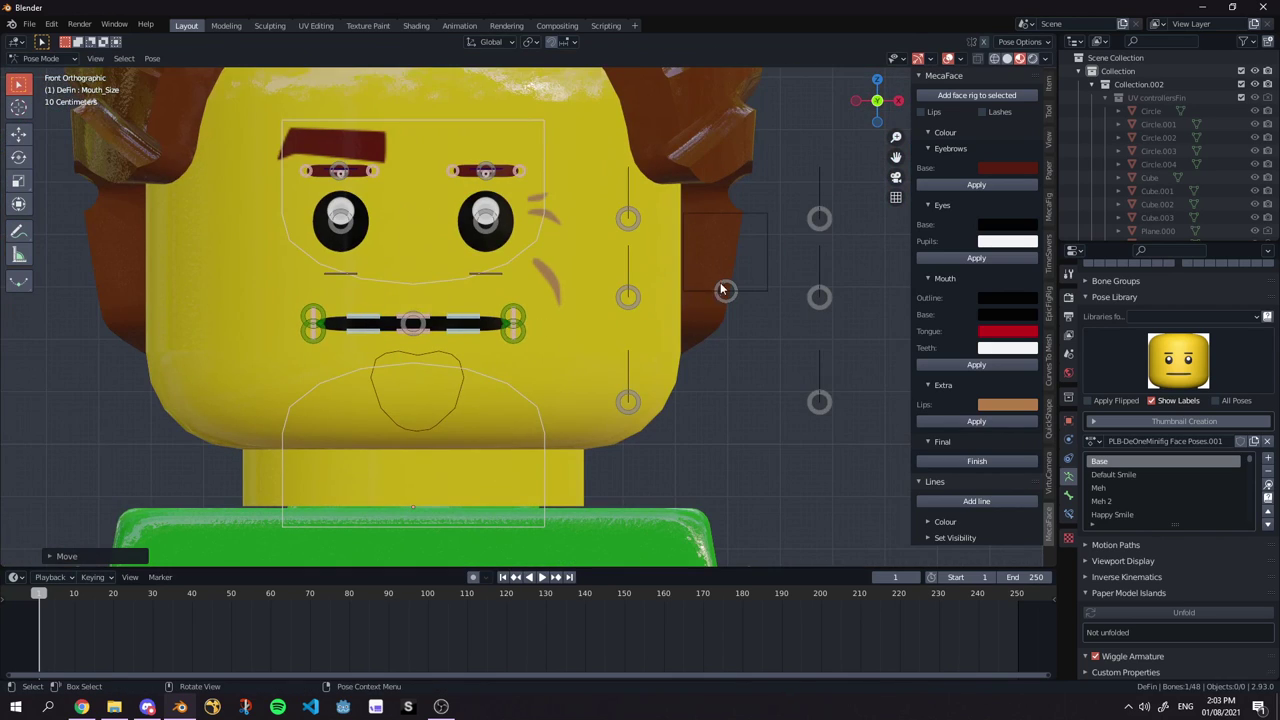
key("g")
left_click(717, 335)
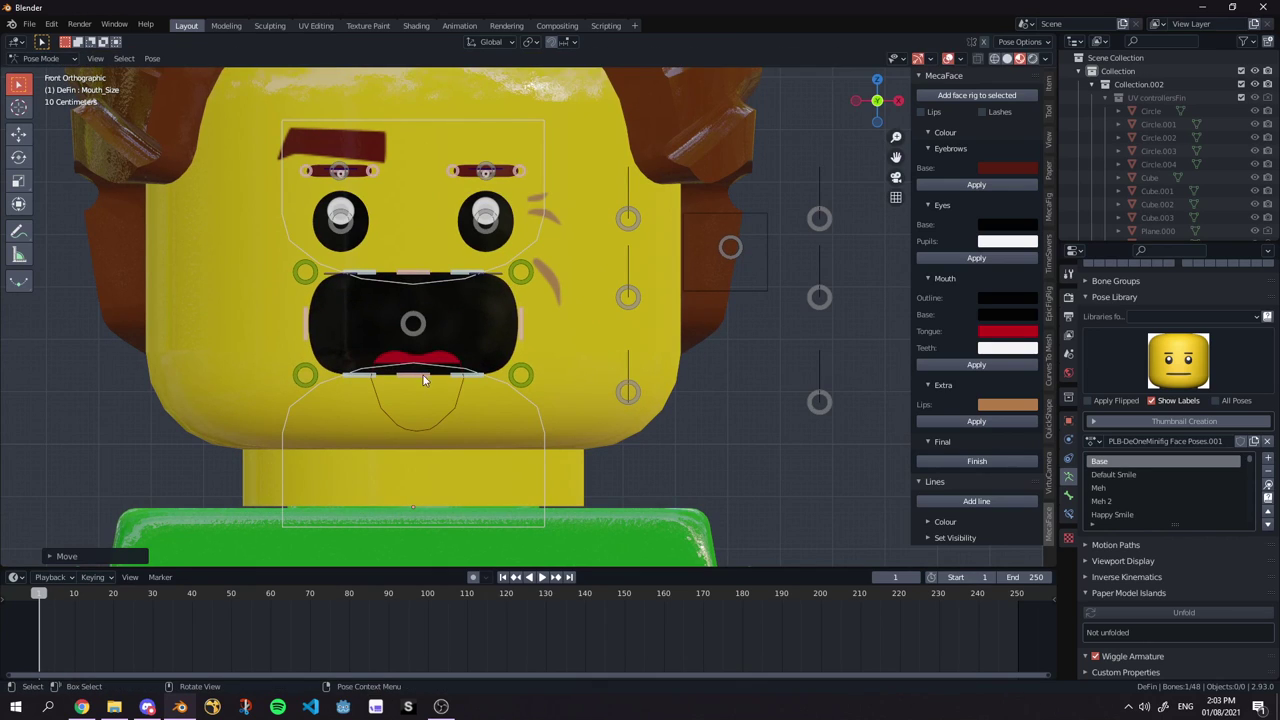
key("g")
left_click(711, 344)
key("g")
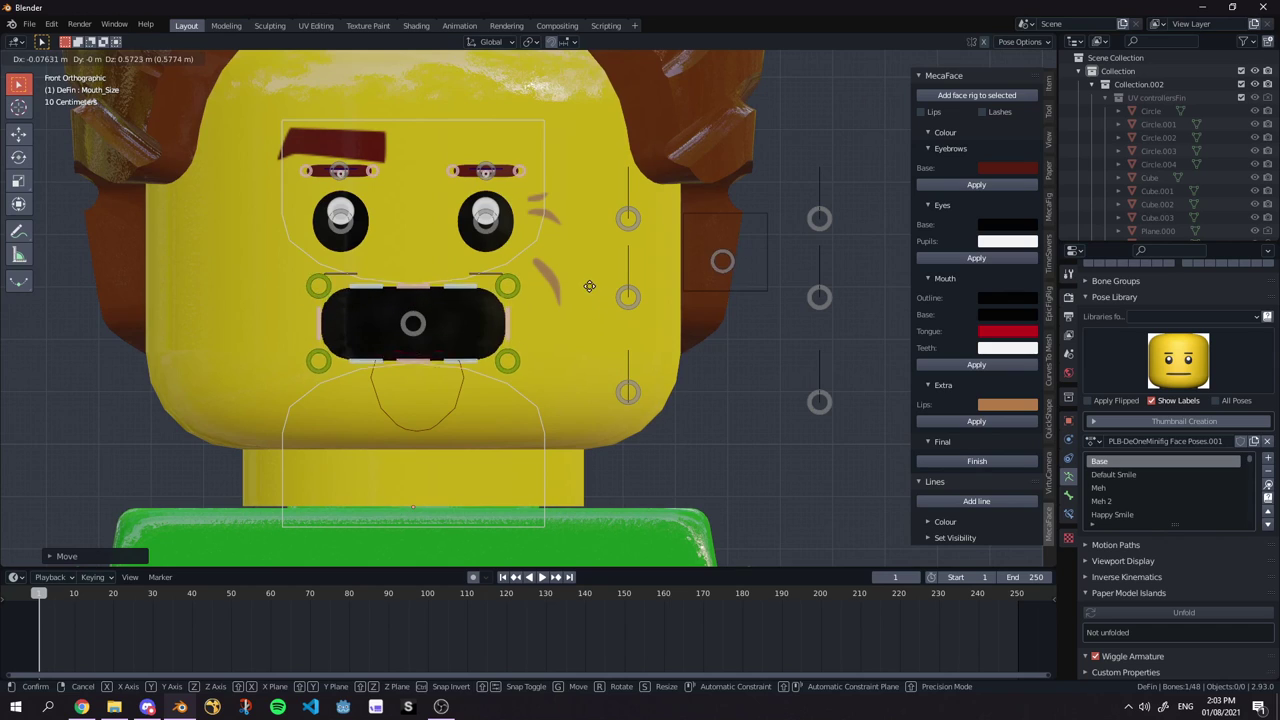
left_click(595, 328)
Raise the Upper_Mouth bone on the closed mouth, and try moving it again with the mouth opened through Mouth_Size.
scroll(375, 320, "up", 1)
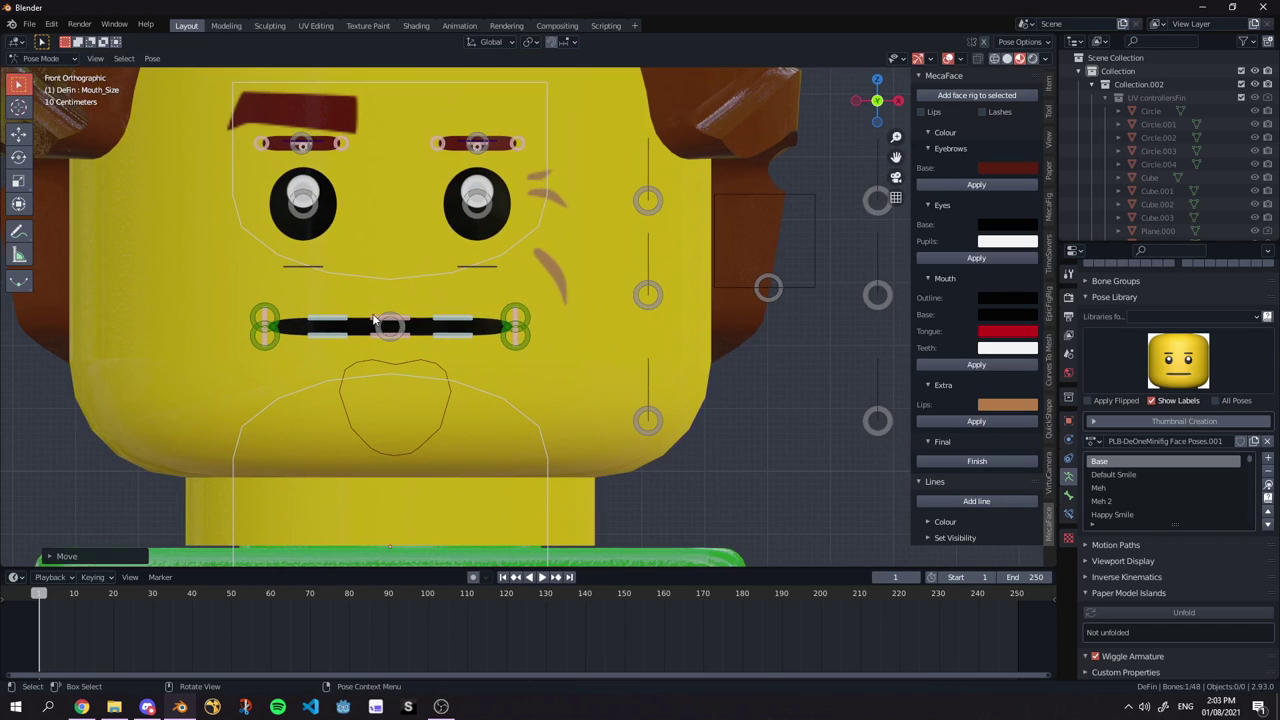
left_click(402, 317)
key("g")
left_click(350, 276)
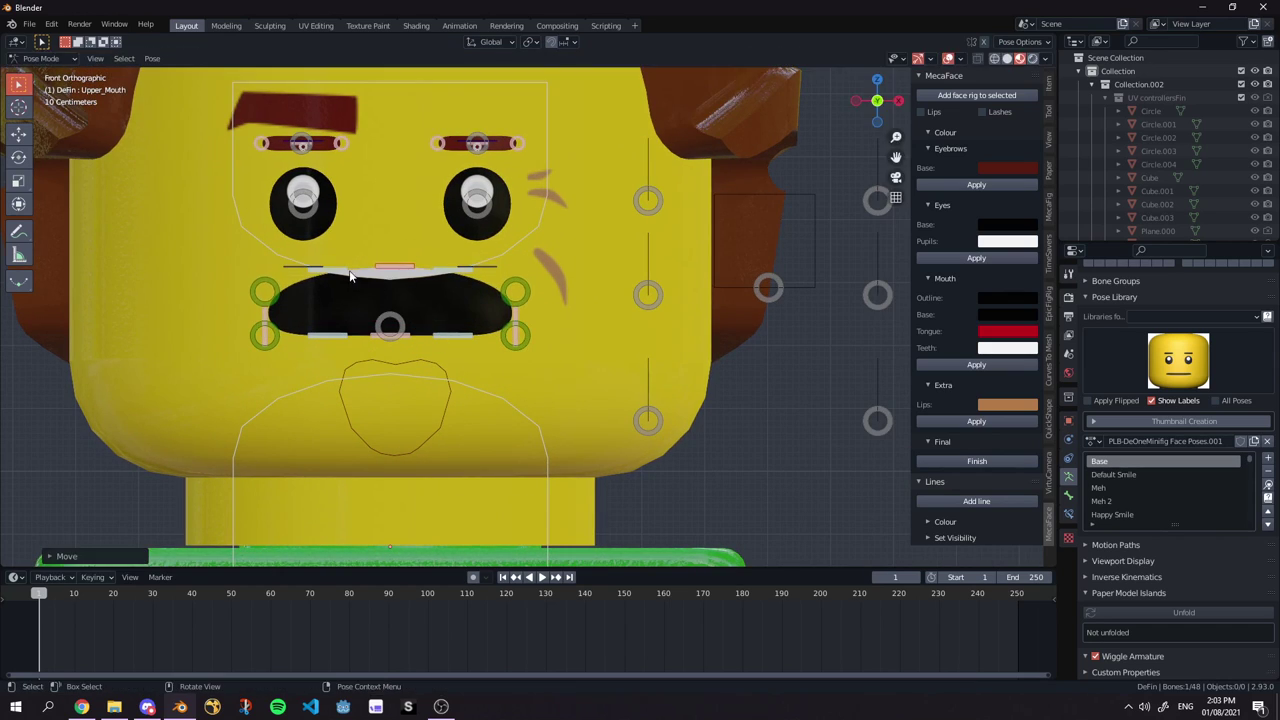
left_click(766, 286)
key("g")
left_click(769, 266)
key("g")
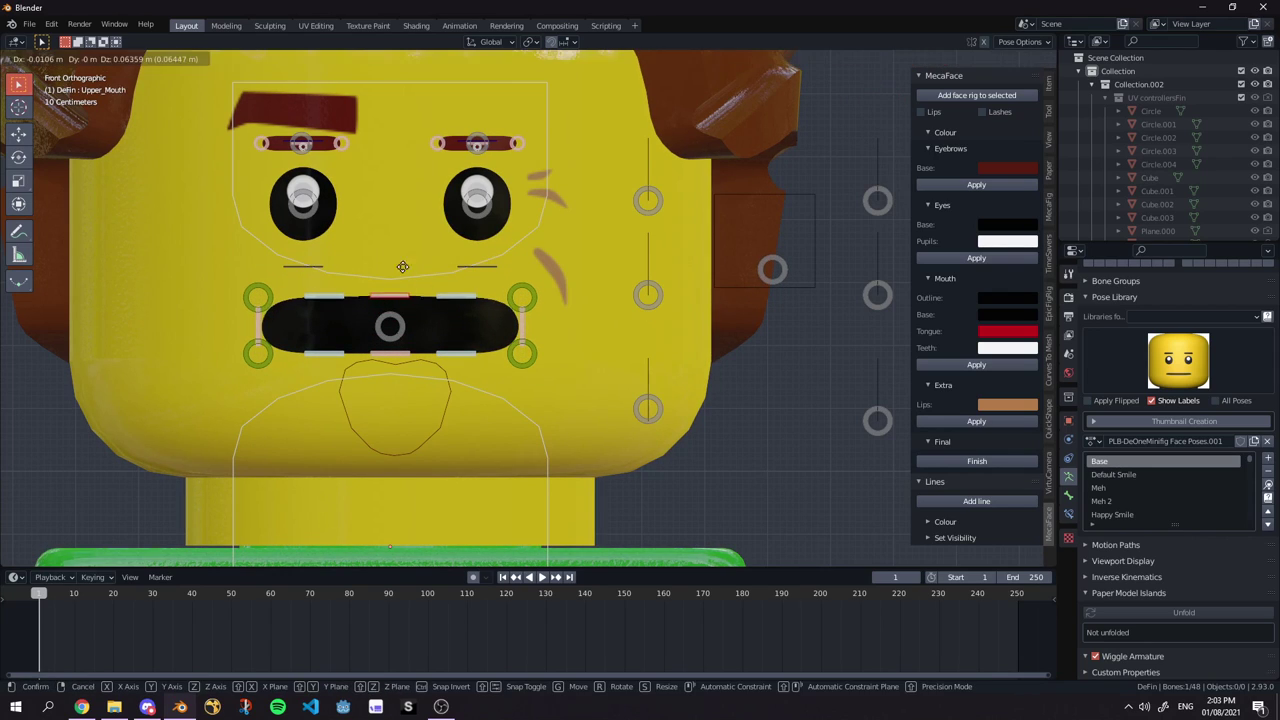
left_click(633, 332)
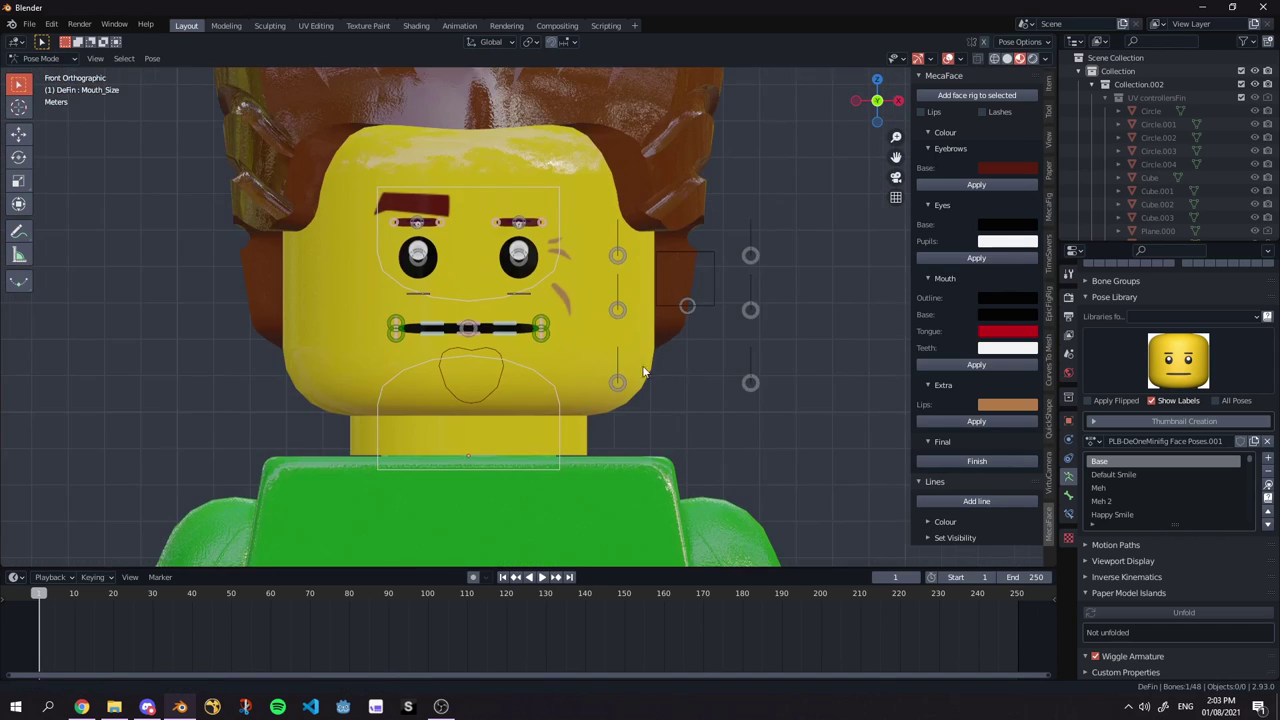
Raise the Mouth_Size bone to open the mouth from its closed base shape.
scroll(530, 348, "up", 3)
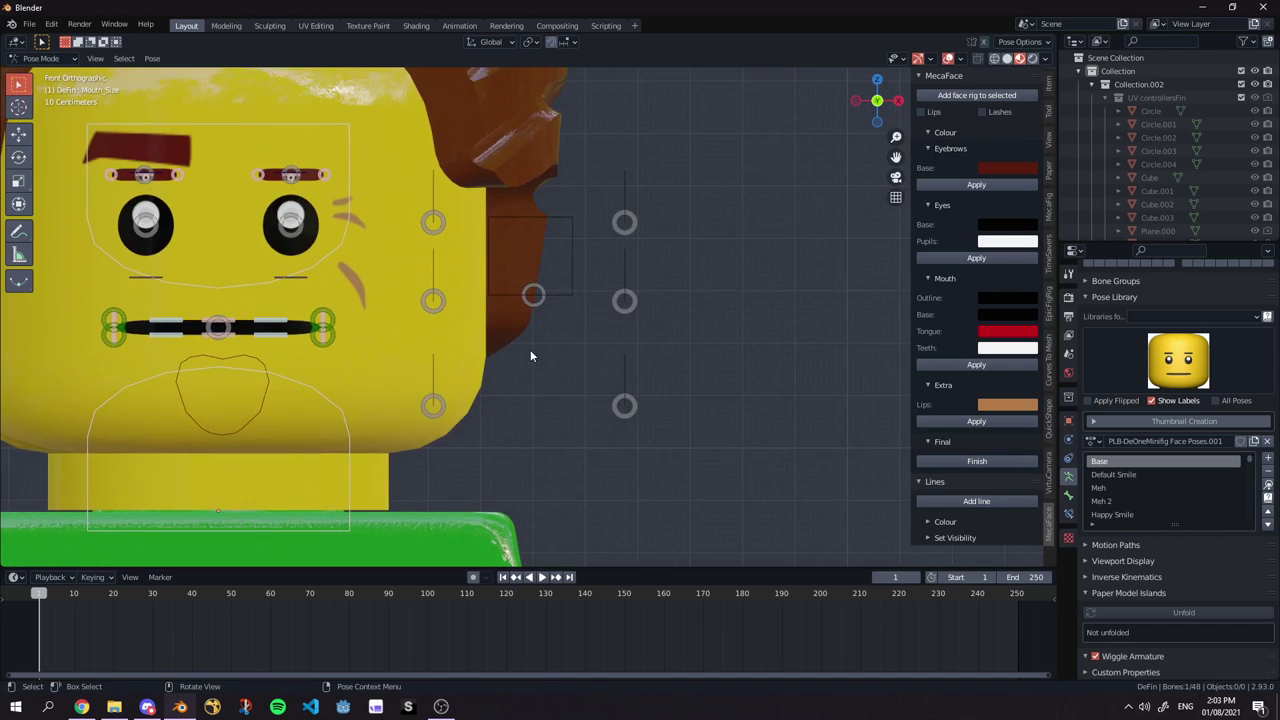
middle_click_drag(662, 357, 800, 307, "shift")
scroll(538, 345, "up", 1)
middle_click_drag(548, 342, 577, 368, "shift")
scroll(565, 370, "up", 2)
scroll(526, 372, "down", 2)
scroll(520, 352, "up", 1)
scroll(535, 350, "down", 3)
key("g")
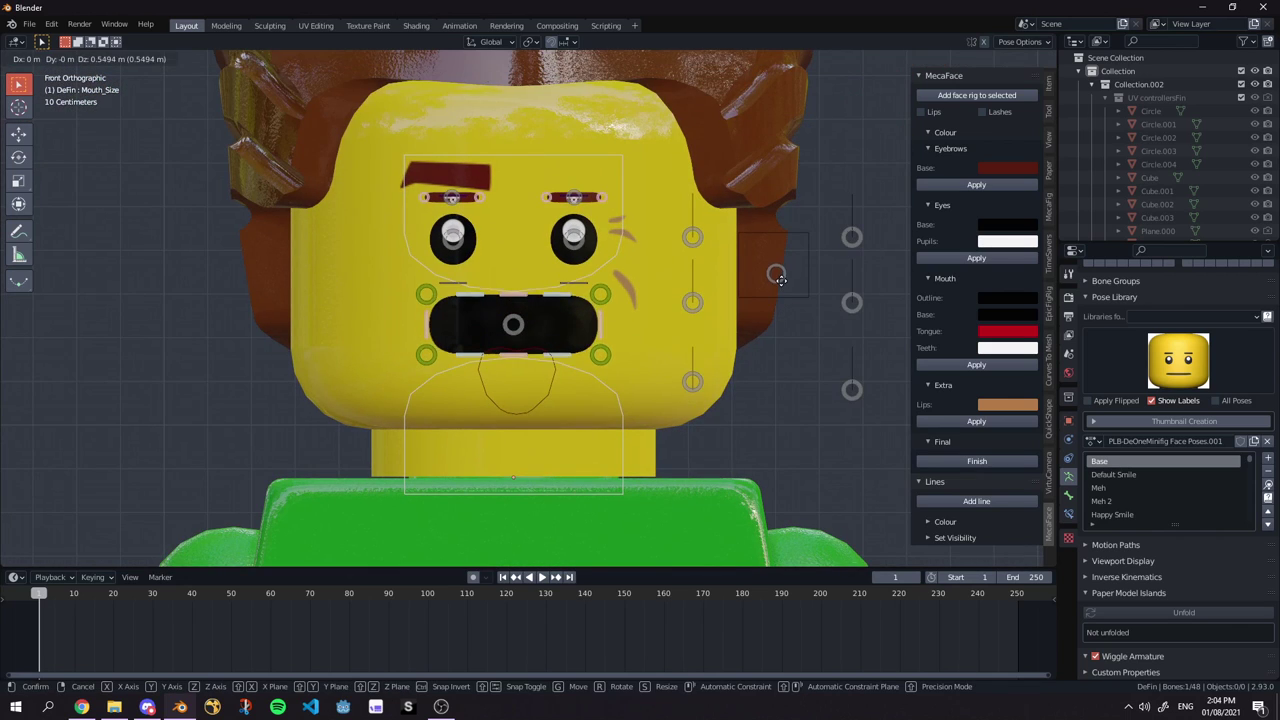
left_click(772, 292)
Try moving the Upper_Mouth bone up and the Lower_Mouth bone down on the open mouth.
scroll(505, 290, "up", 3)
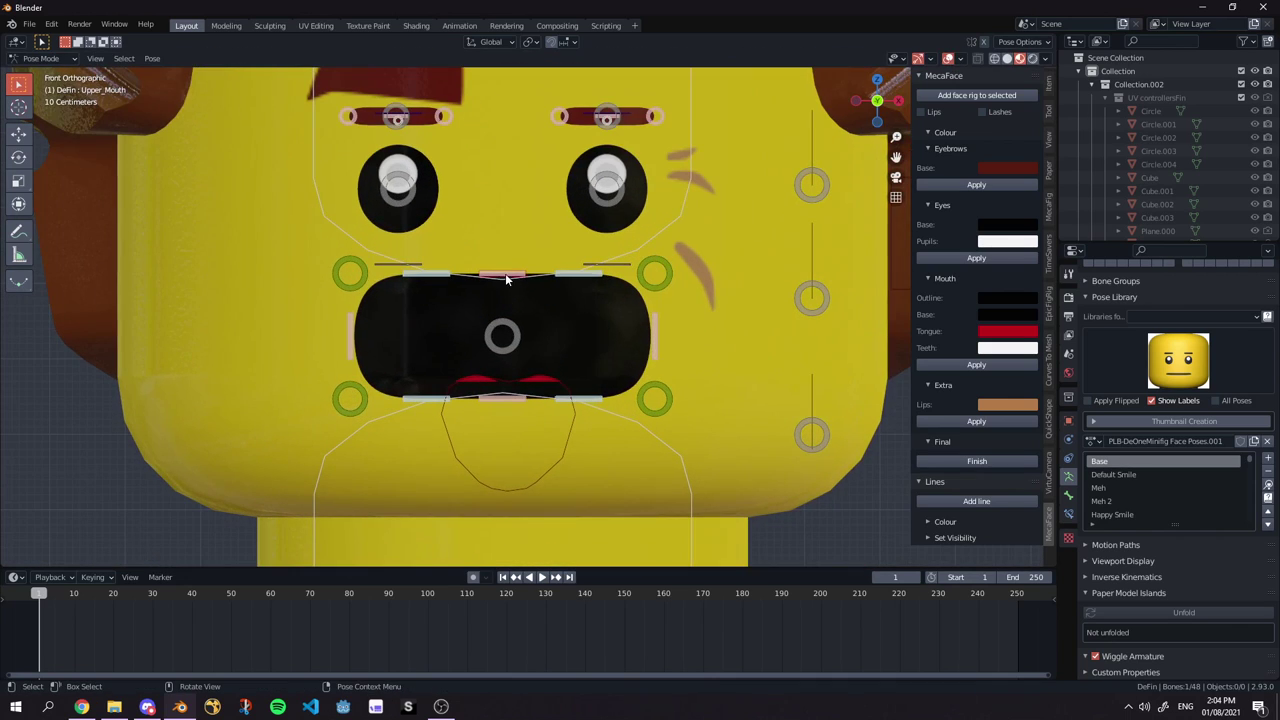
scroll(515, 270, "up", 1)
key("g")
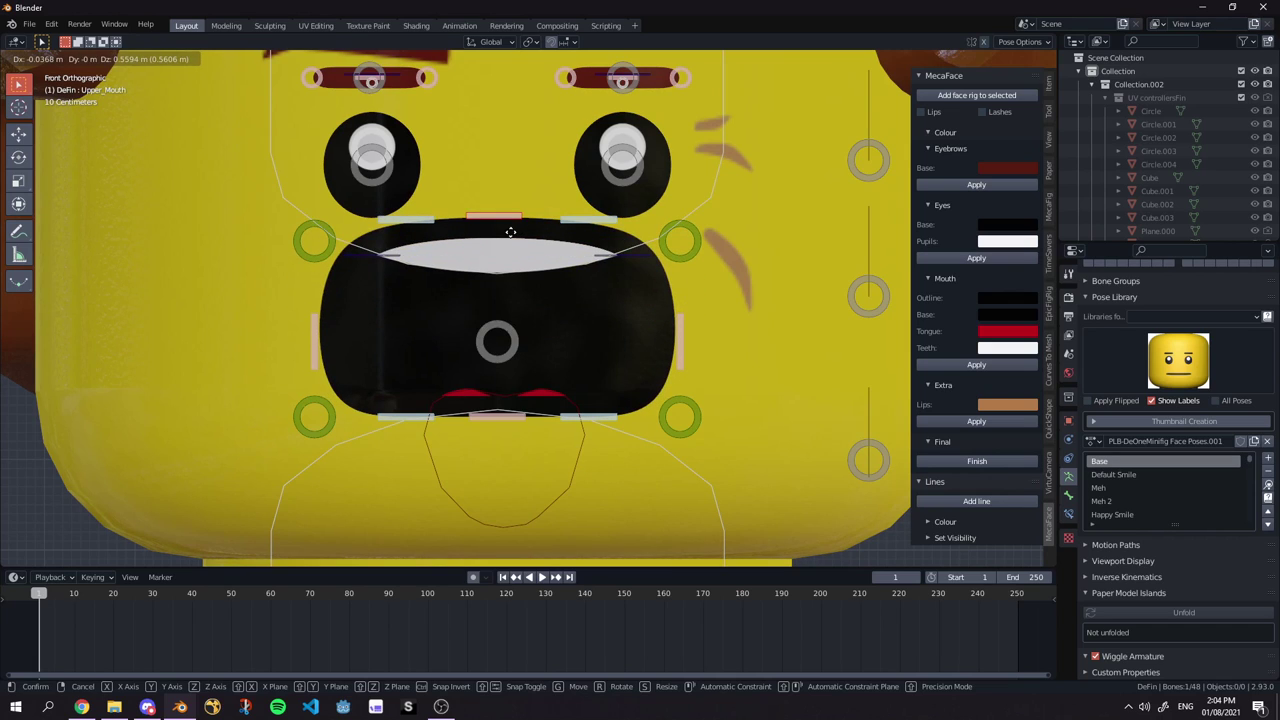
left_click(508, 282)
left_click(503, 423)
key("g")
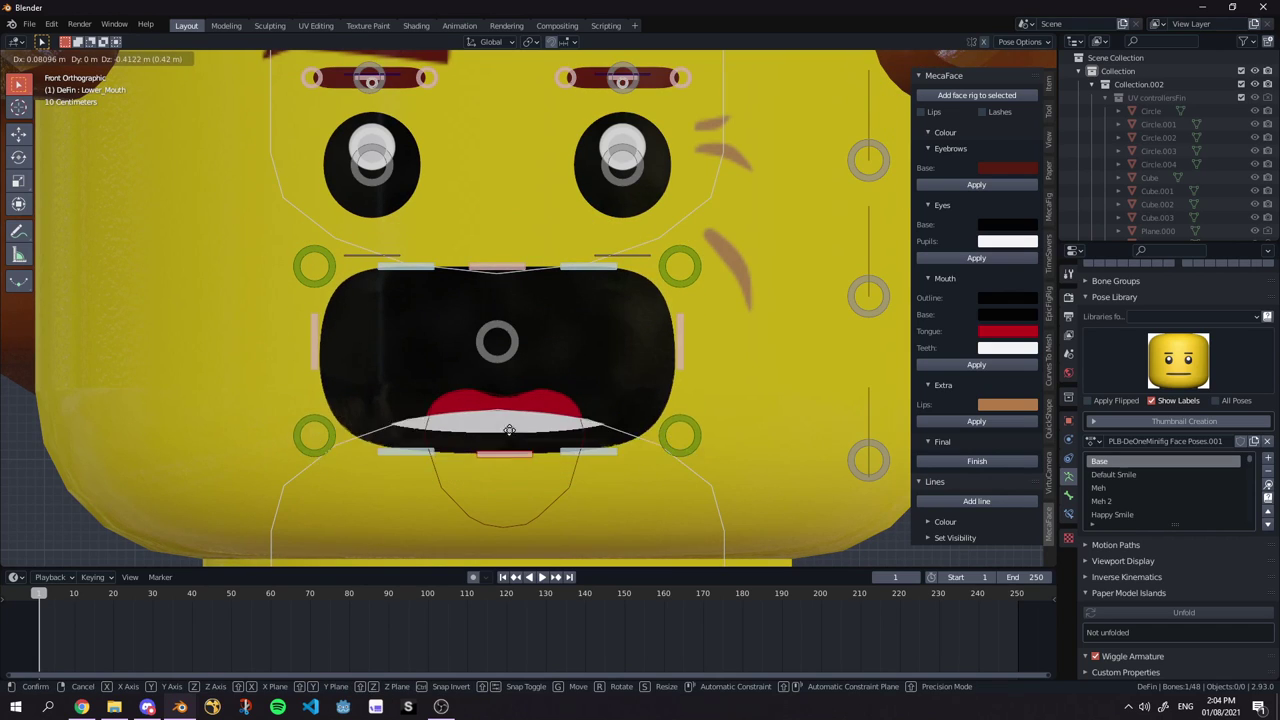
left_click(401, 426)
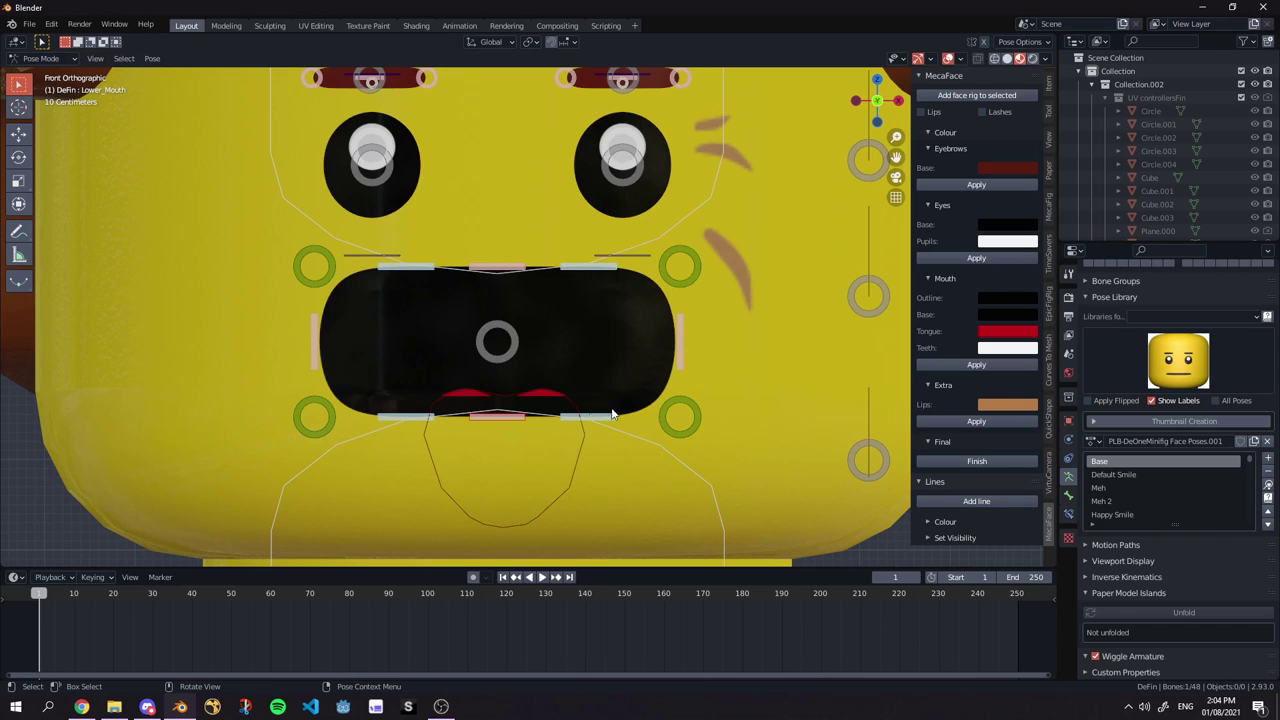
Try moving the Right_Side_Mouth and Left_Side_Mouth bones to skew each end of the open mouth.
left_click(678, 345)
scroll(676, 348, "down", 2)
key("g")
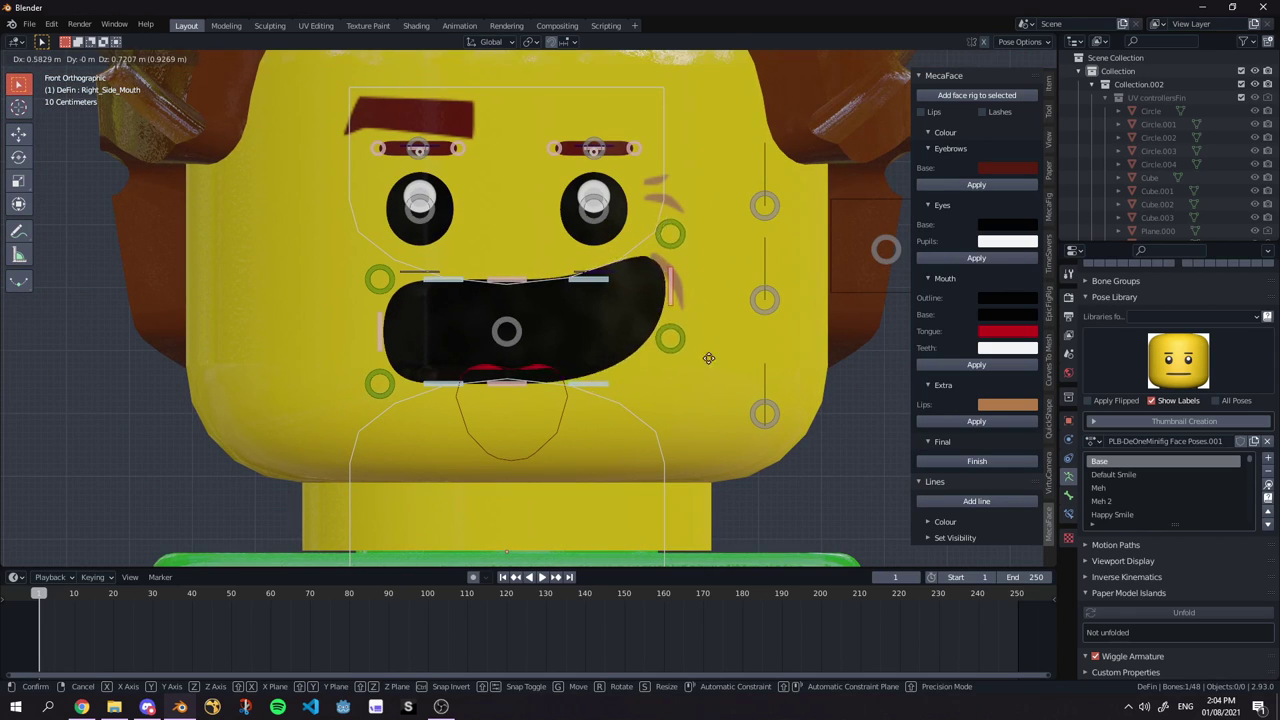
right_click(587, 366)
left_click(385, 345)
key("g")
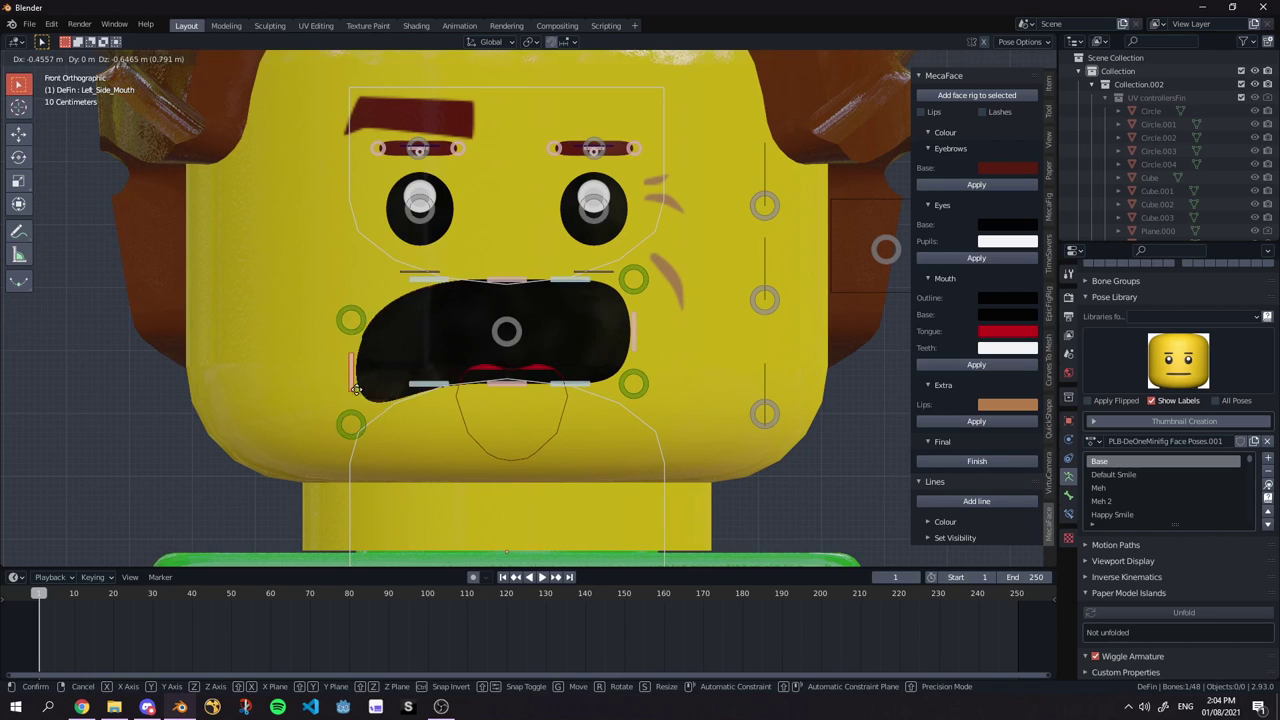
right_click(382, 354)
Try moving the upper-left and lower-left corner bones of the mouth outward.
scroll(671, 272, "up", 1)
scroll(671, 268, "up", 1)
left_click(684, 270)
key("g")
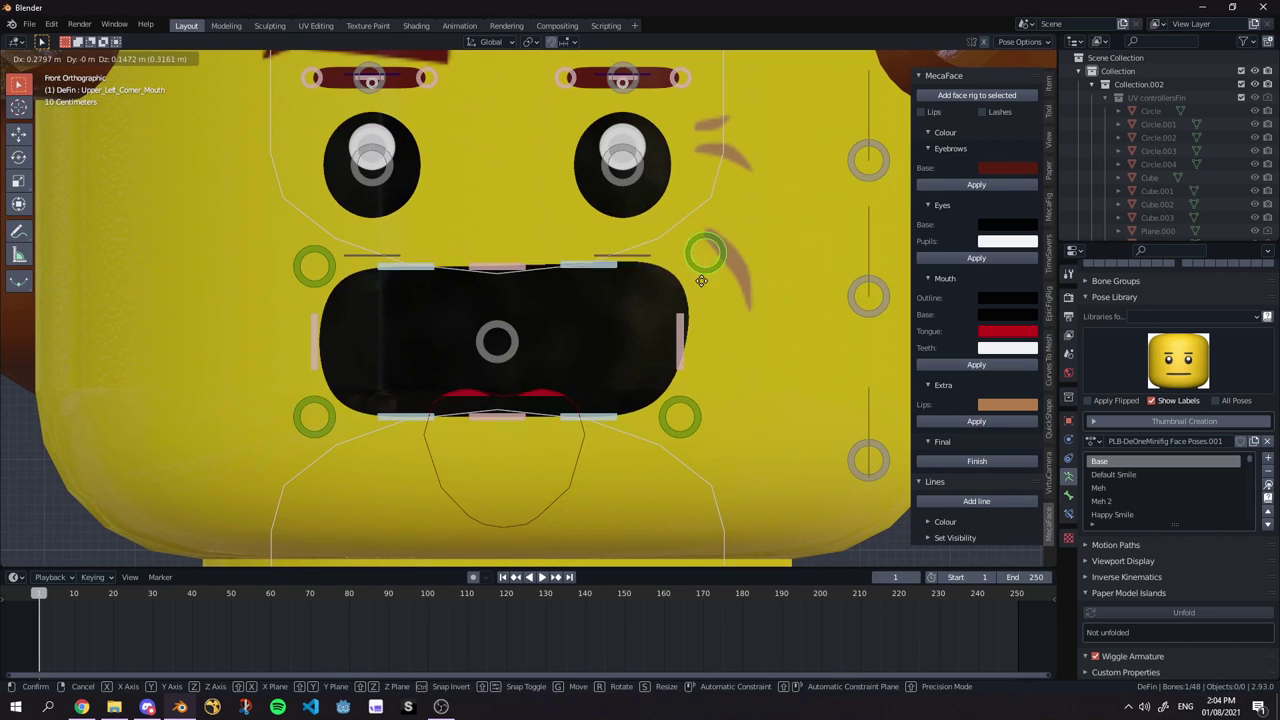
right_click(670, 262)
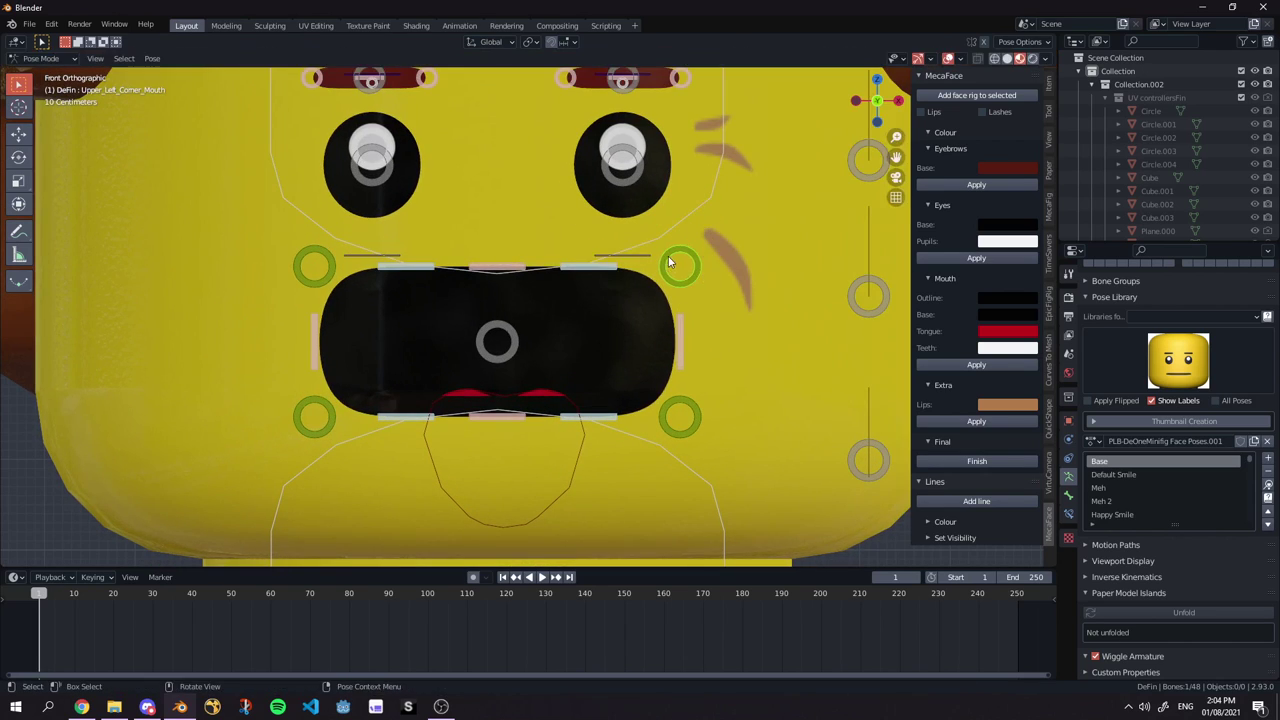
left_click(678, 425)
key("g")
right_click(764, 413)
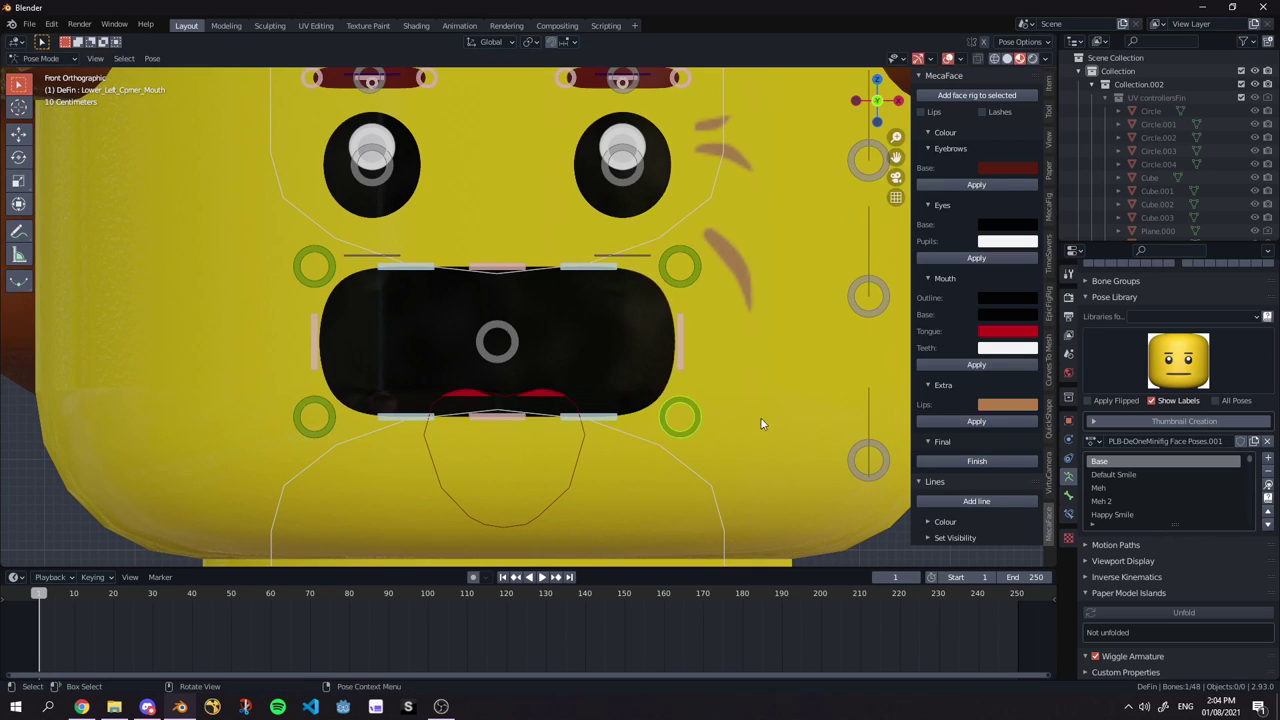
Lower the Upper_Right_Mouth and Upper_Left_Mouth bones by about 0.5 m each to make the upper lip wavy.
scroll(518, 376, "up", 1)
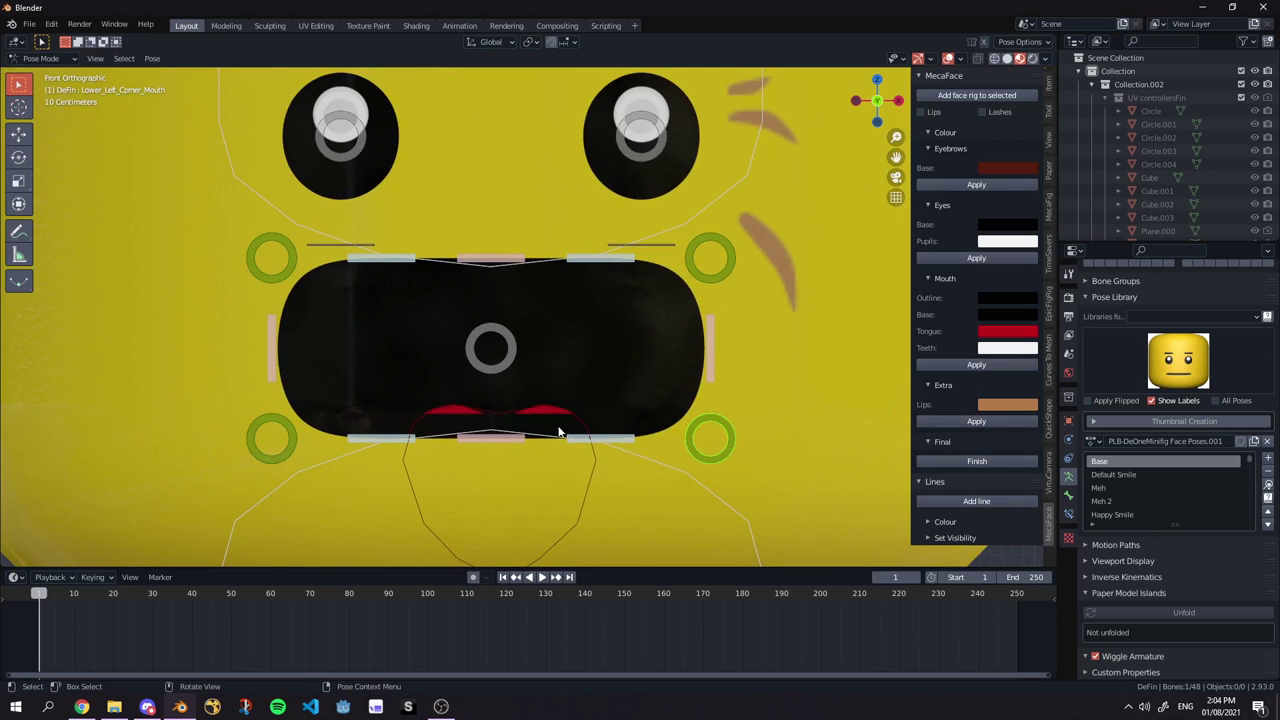
left_click(638, 268)
key("g")
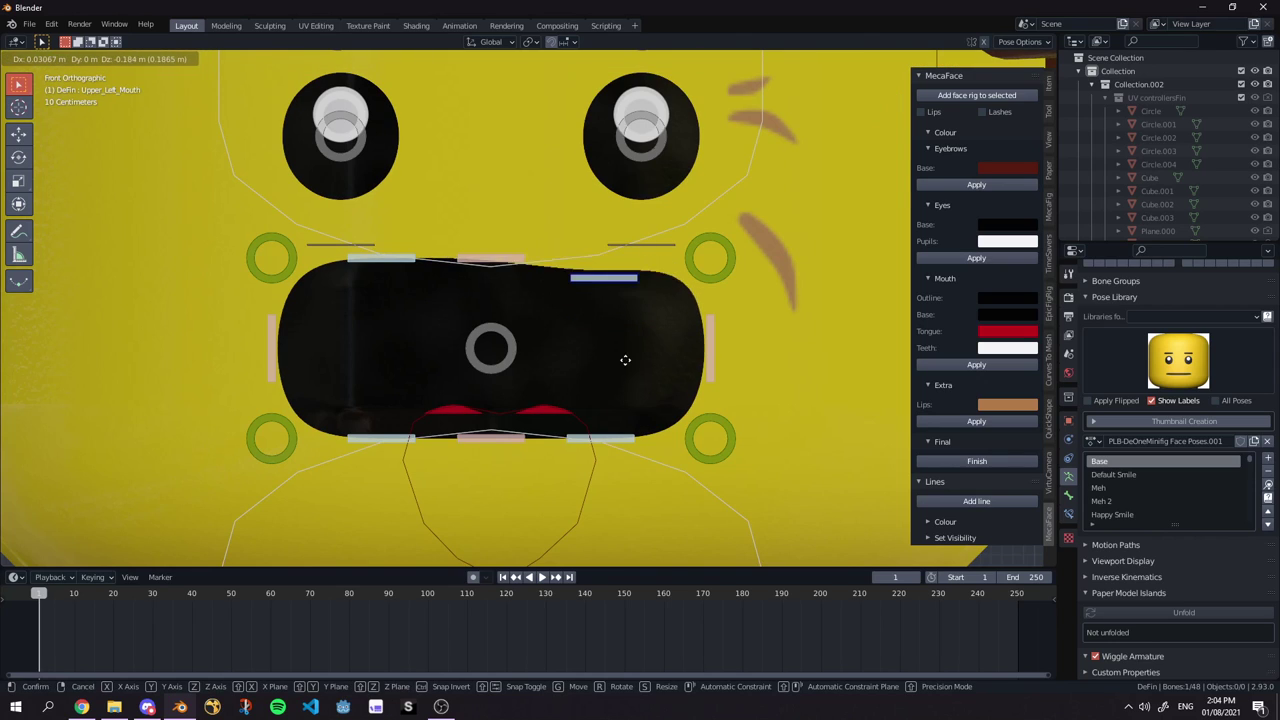
right_click(557, 329)
left_click(368, 262)
key("g")
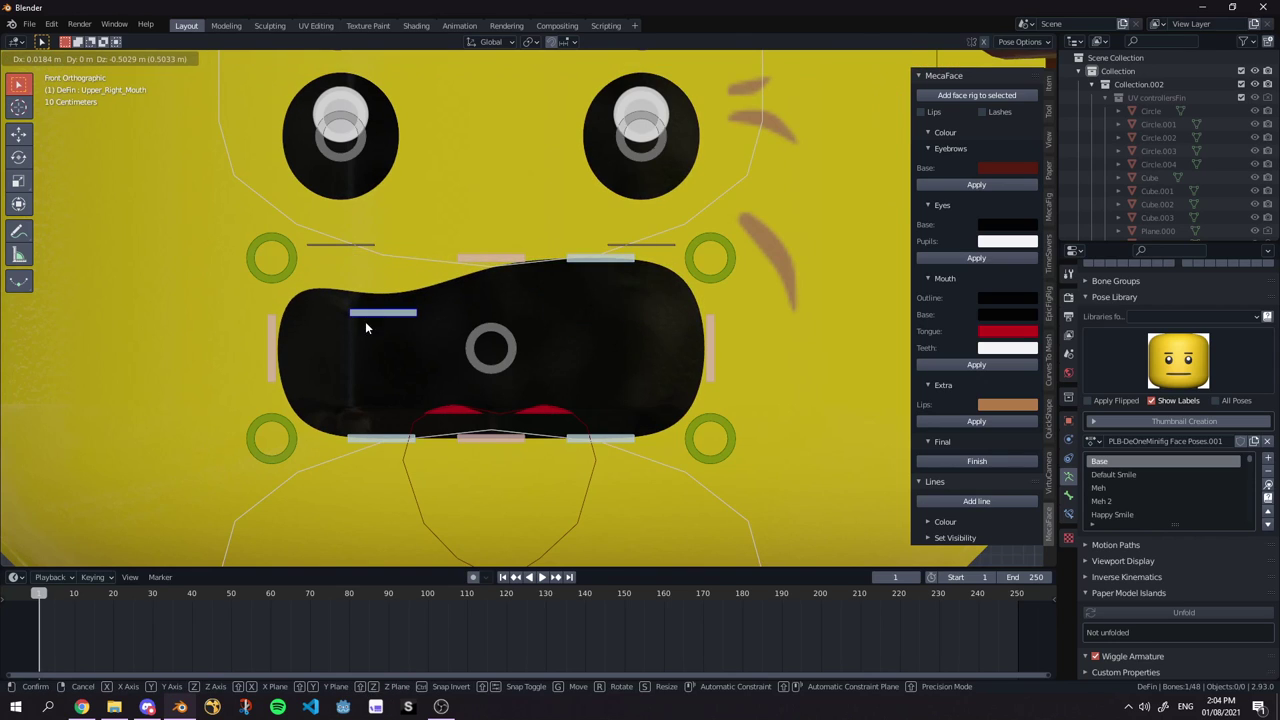
left_click(365, 328)
left_click(617, 262)
key("g")
left_click(617, 321)
Raise the Lower_Left_Mouth bone about 0.5 m and its lower-right counterpart by a similar amount to pinch the lower lip.
key("g")
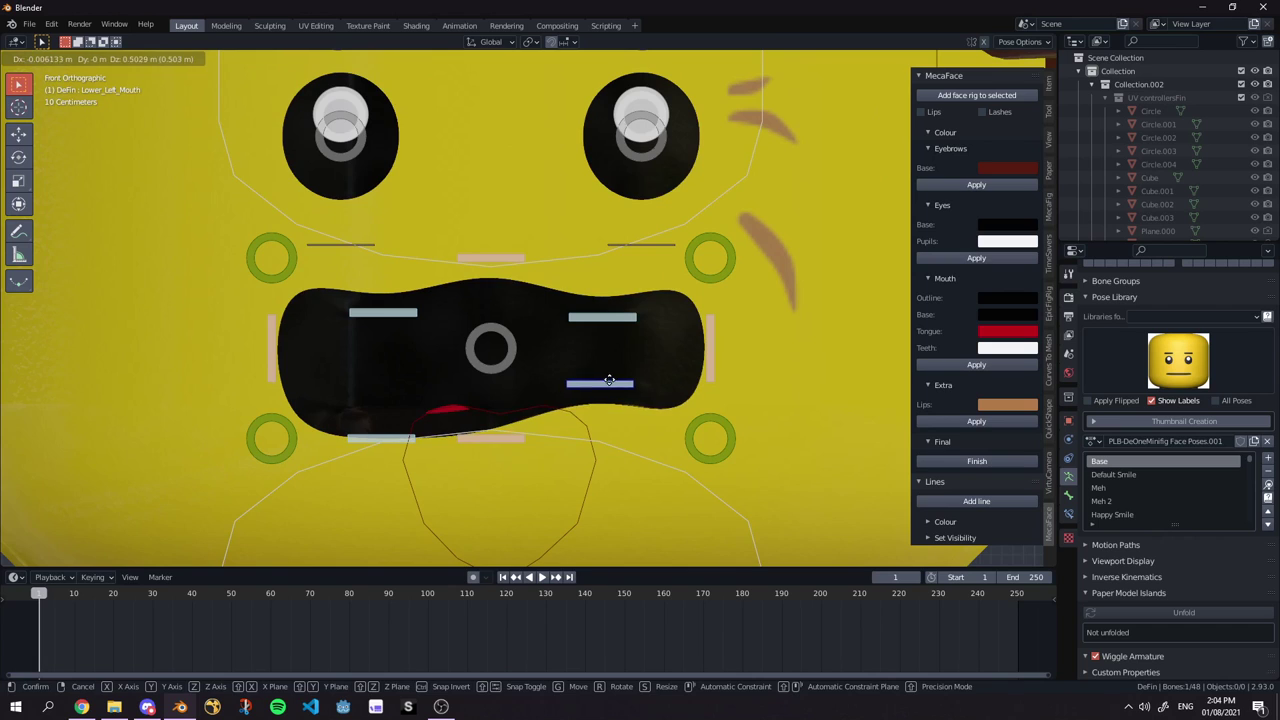
left_click(608, 381)
left_click(394, 437)
key("g")
left_click(390, 366)
Select the central Mouth bone and rotate the whole open mouth to tilt it.
scroll(461, 357, "down", 6)
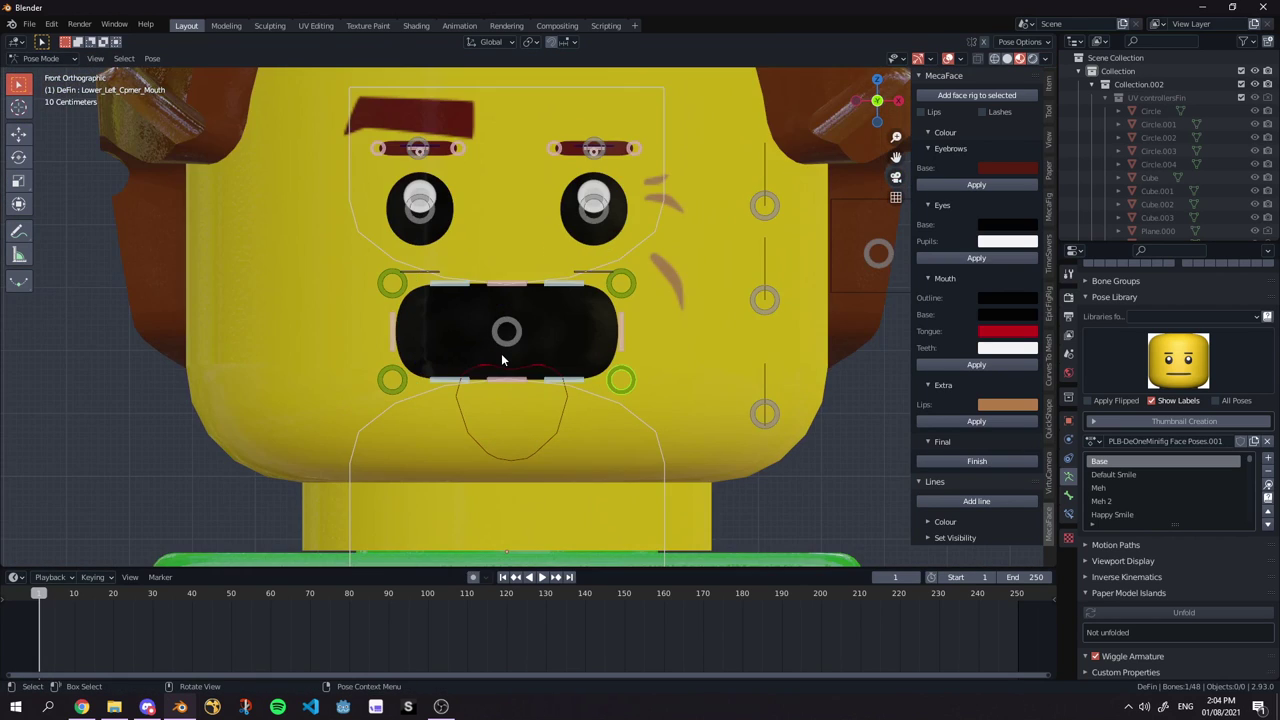
scroll(505, 353, "down", 2)
scroll(520, 350, "up", 5)
left_click(516, 347)
scroll(520, 348, "down", 2)
scroll(540, 352, "up", 3)
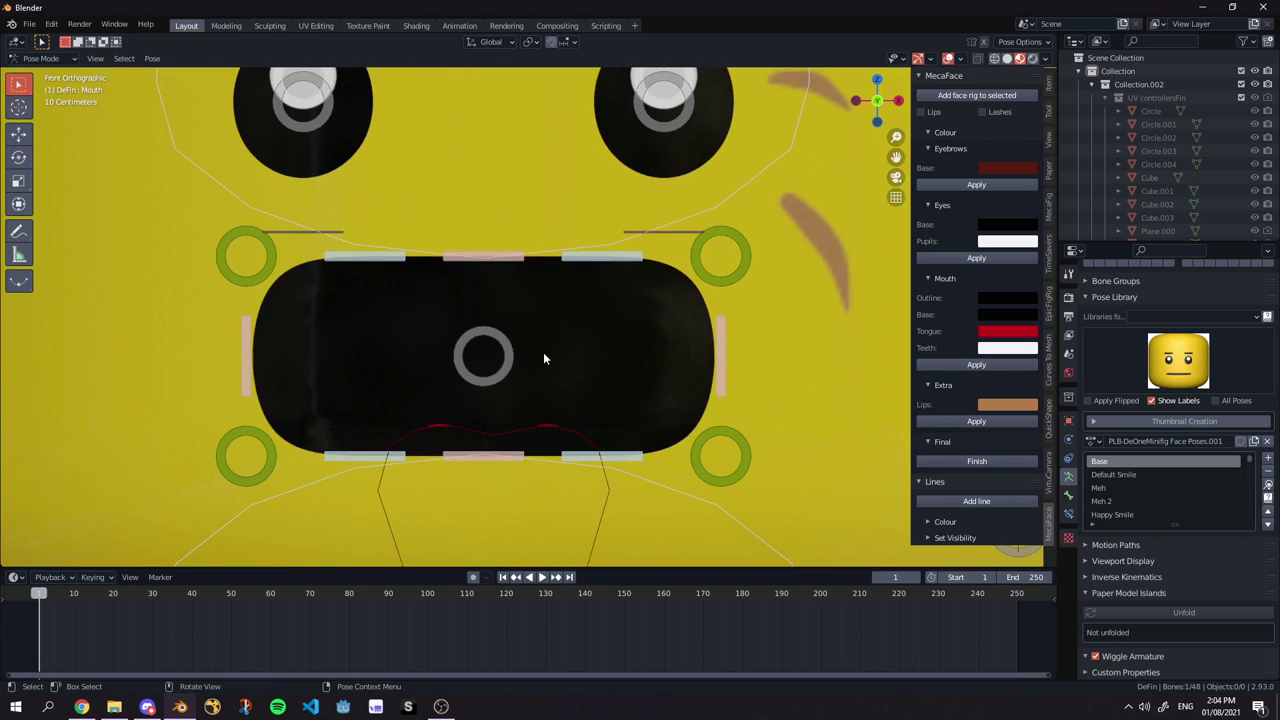
scroll(555, 362, "down", 6)
key("r")
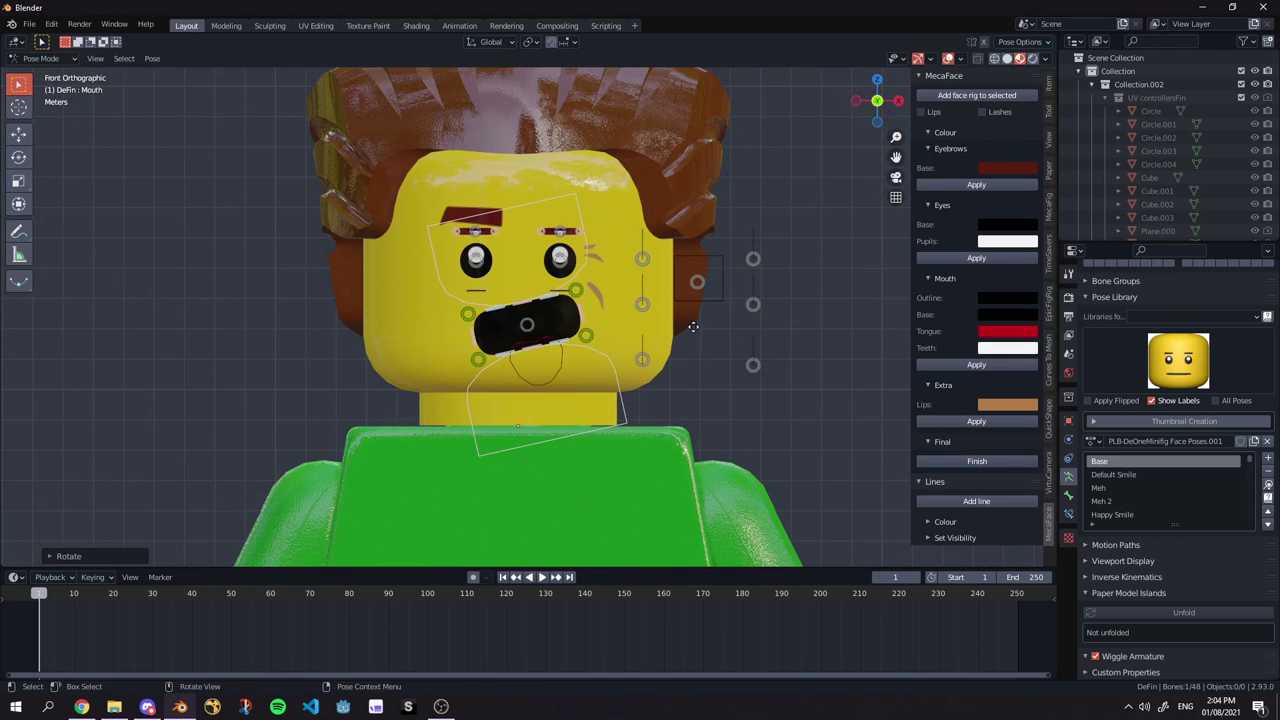
left_click(679, 323)
key("r")
left_click(656, 276)
Alternately move and rotate the Mouth bone, leaving the open mouth tilted and shifted toward the scarred cheek.
key("g")
left_click(693, 281)
key("r")
left_click(684, 314)
key("g")
left_click(656, 329)
key("r")
left_click(651, 298)
key("g")
left_click(668, 281)
Try moving the Left_Eye bone outward and select the eyebrow bone above that eye.
scroll(548, 270, "up", 3)
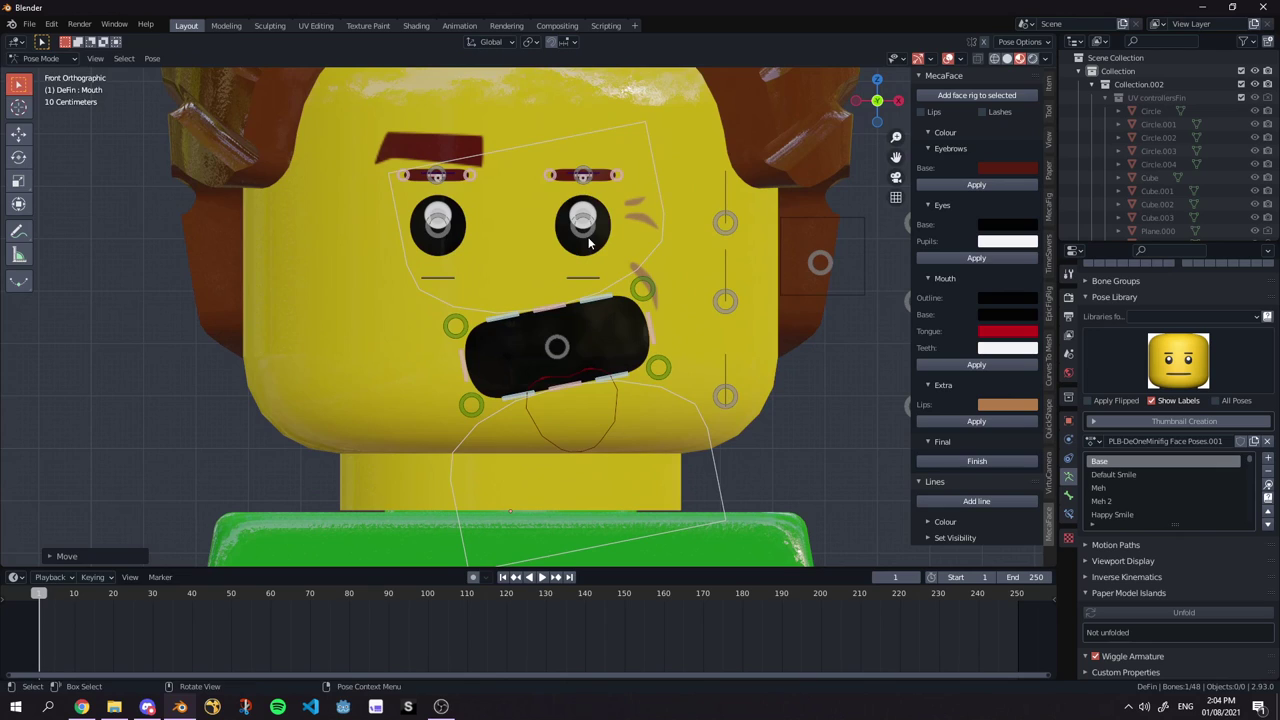
left_click(590, 243)
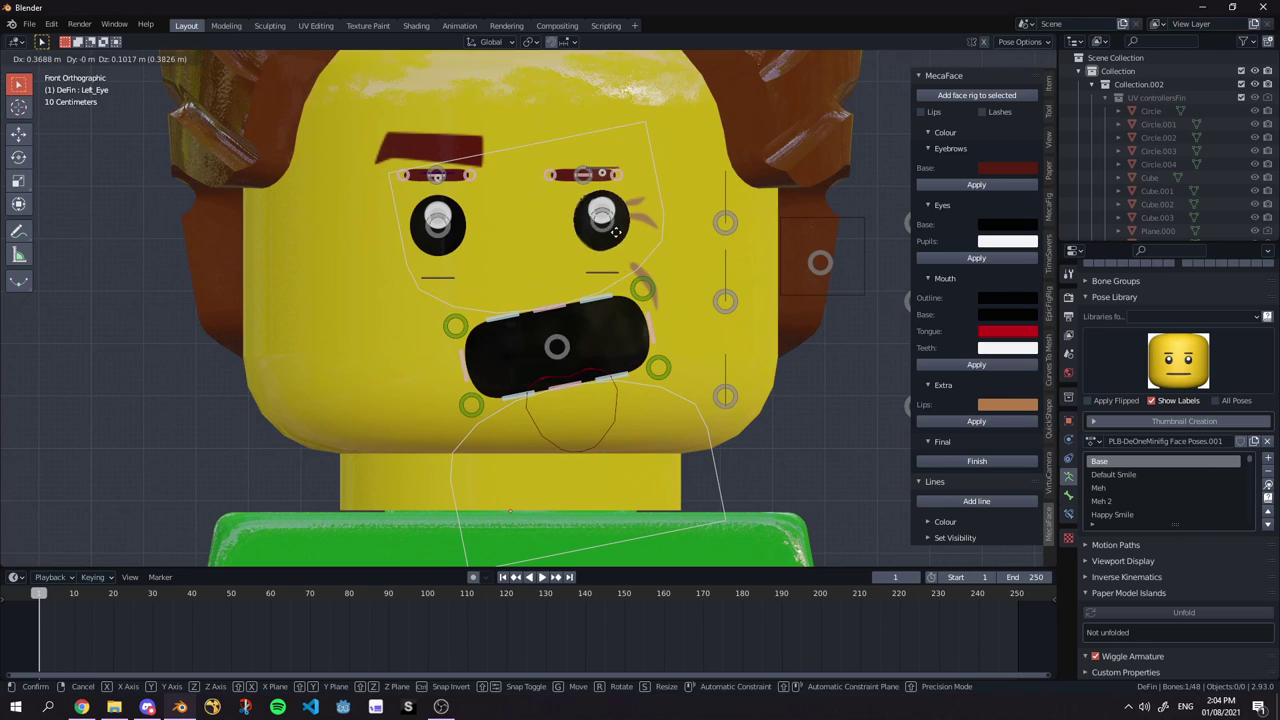
left_click(585, 178)
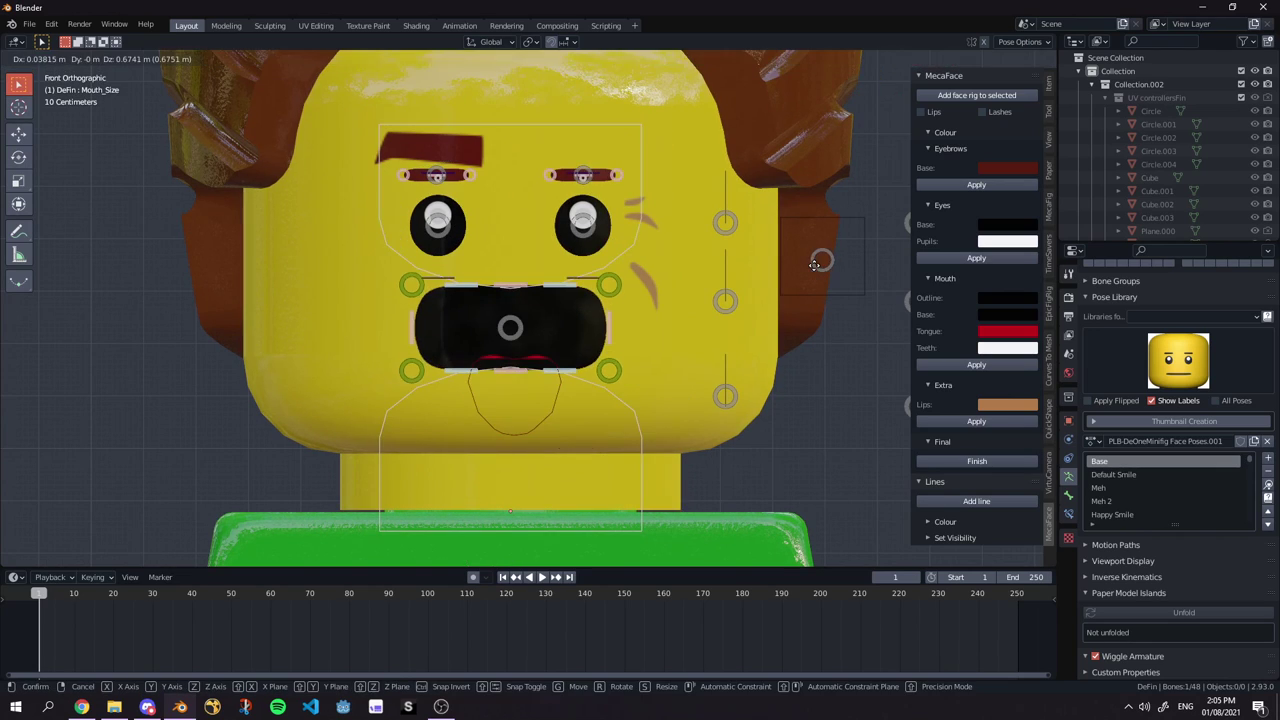
Raise the Mouth_Size bone by about 0.7 m to enlarge the open mouth.
left_click(743, 288)
scroll(508, 322, "up", 2)
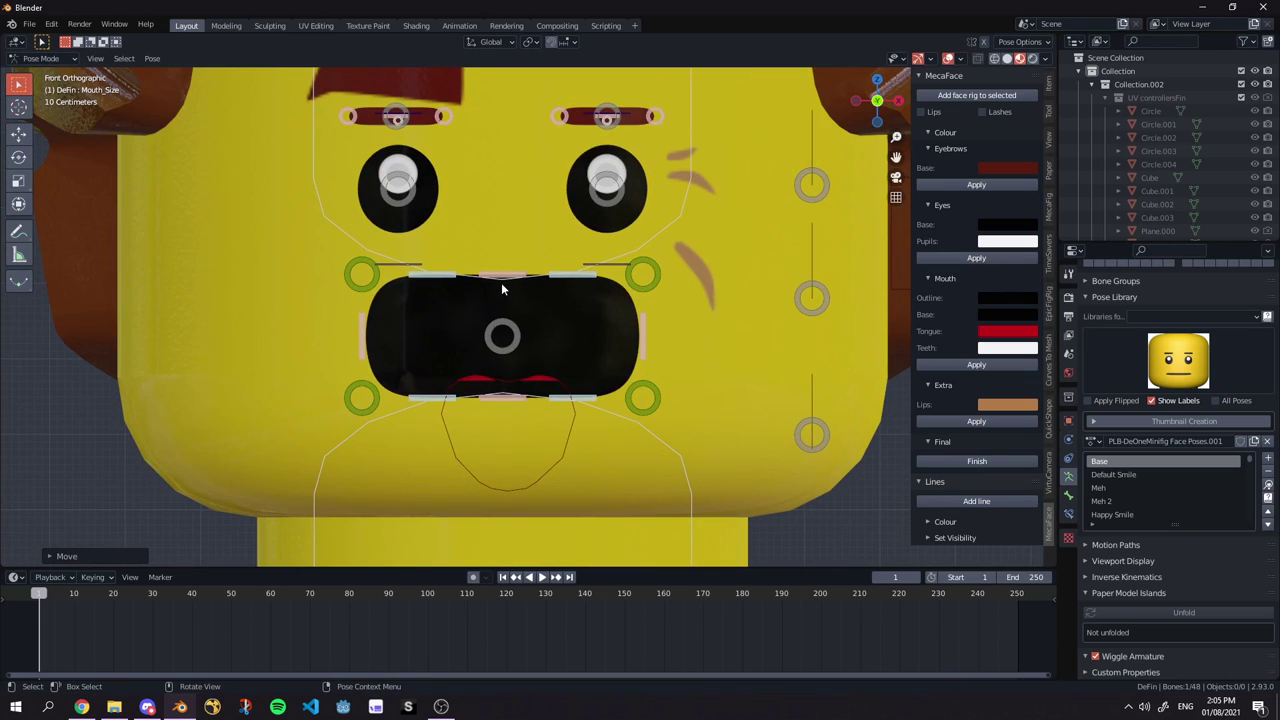
key("g")
right_click(505, 278)
Shift the central Mouth bone toward the scarred cheek and rotate it so the mouth tilts up on that side.
left_click(509, 337)
key("g")
left_click(547, 371)
key("r")
left_click(645, 323)
key("g")
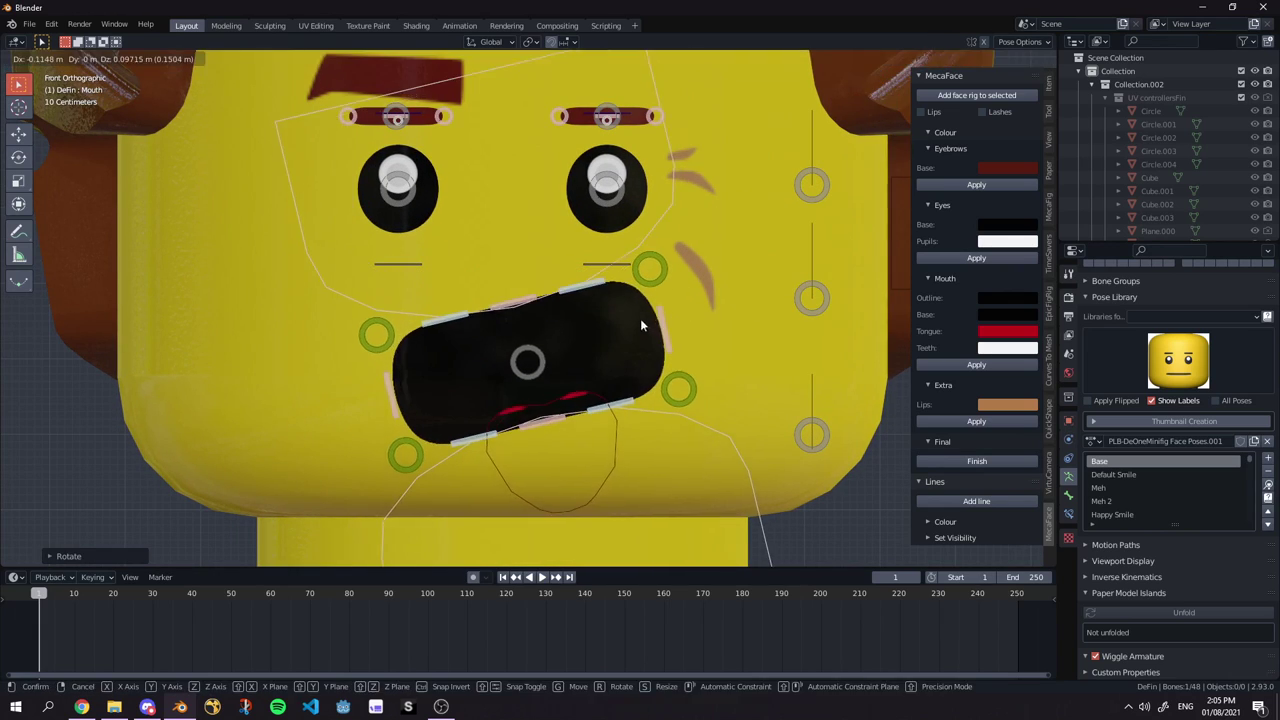
left_click(635, 317)
Lower the Upper_Mouth bone and rotate the Right_Side_Mouth bone outward to curl the mouth end near the scar.
left_click(514, 301)
key("g")
left_click(522, 338)
left_click(654, 290)
key("r")
left_click(734, 290)
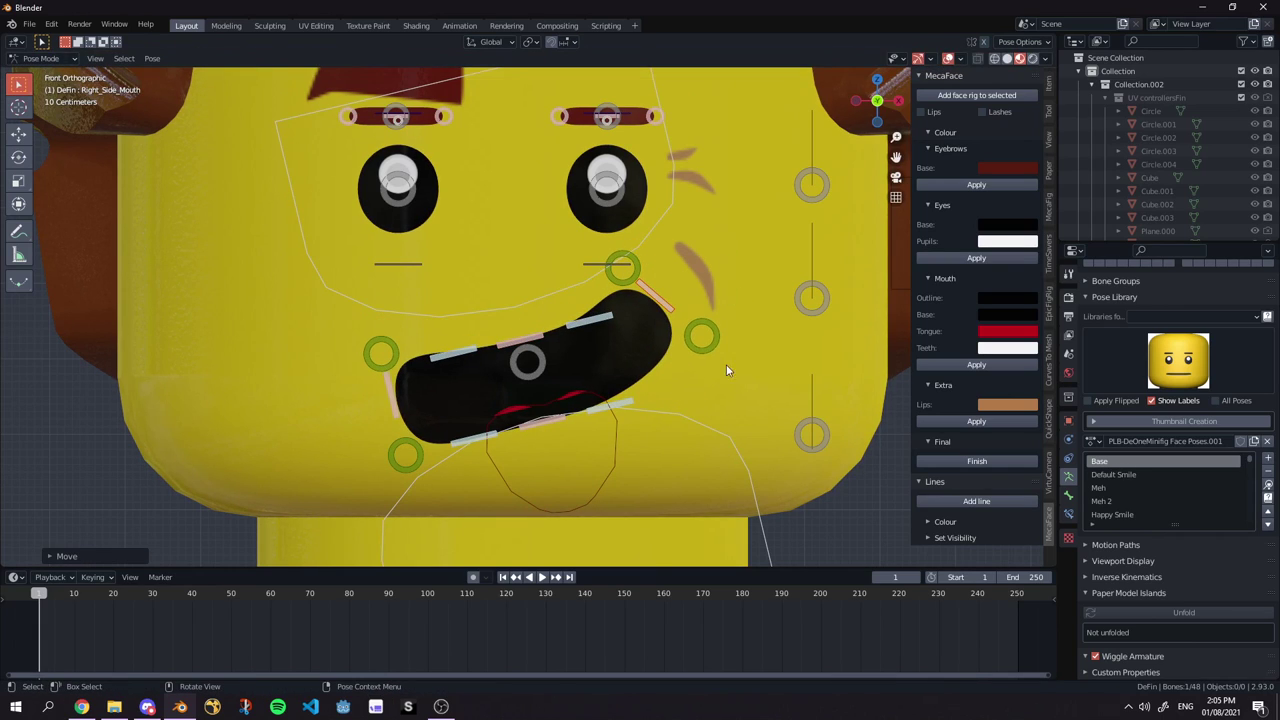
Move the Left_Side_Mouth bone inward, rotate it nearly upright and scale it down to narrow that mouth end.
left_click(392, 396)
key("g")
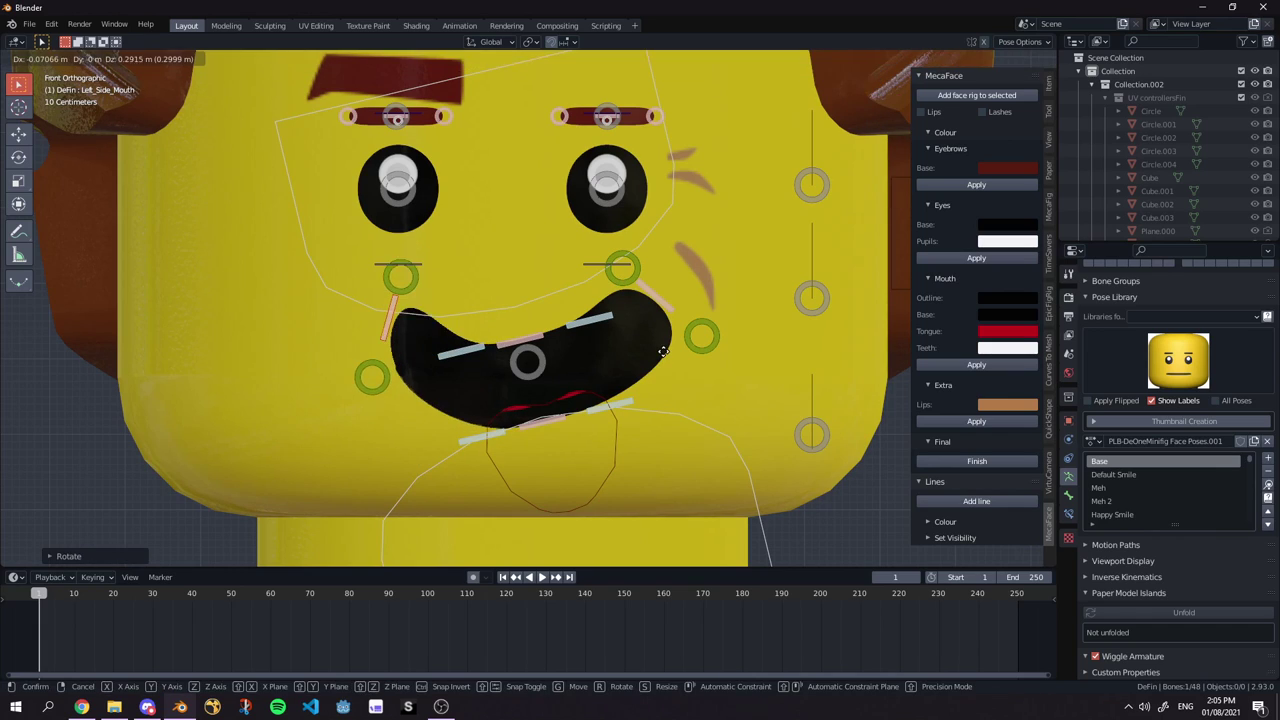
left_click(676, 371)
key("r")
left_click(652, 267)
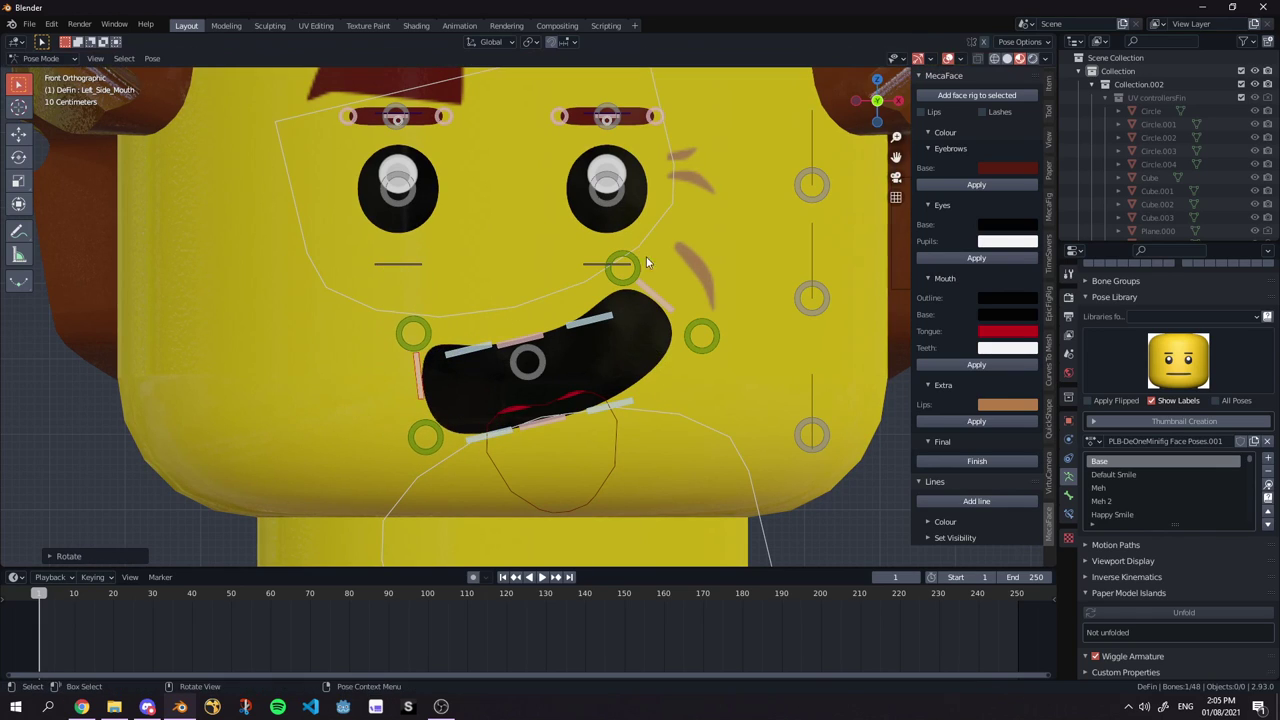
key("s")
left_click(565, 362)
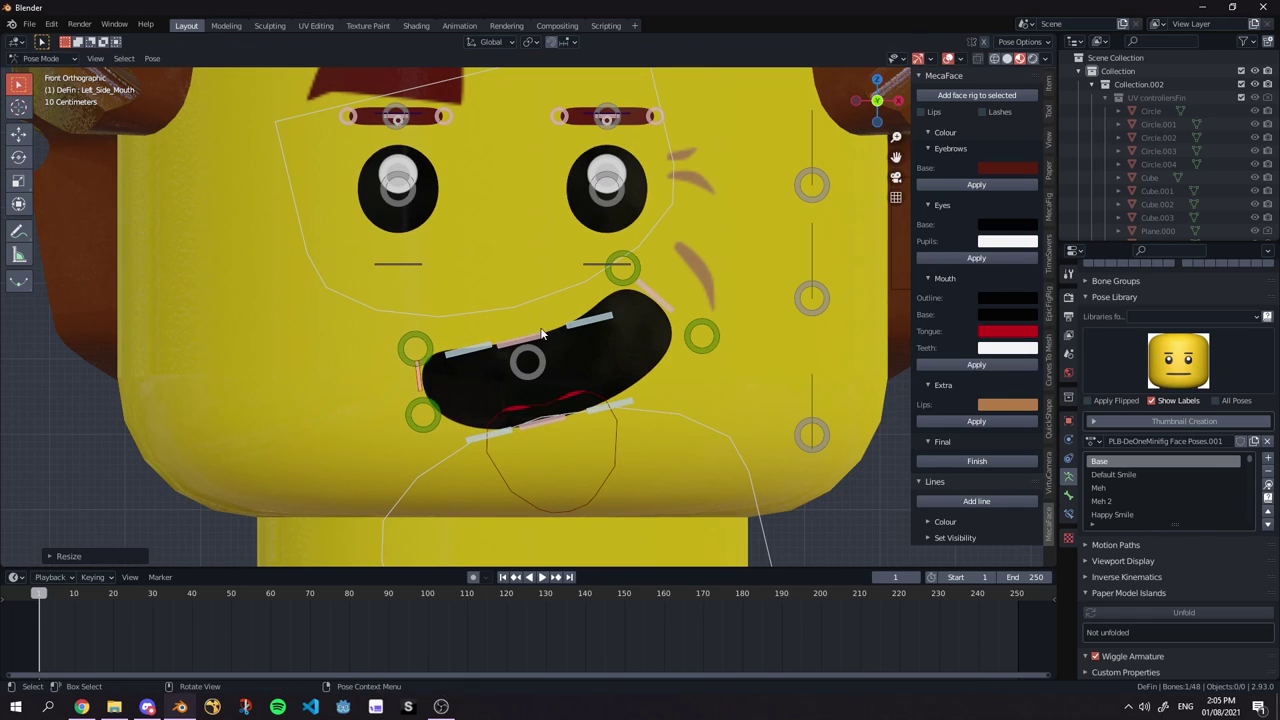
Rotate the Upper_Mouth bone along the mouth's tilt, and scale and reposition the Left_Side_Mouth bone.
left_click(541, 334)
key("r")
left_click(493, 429)
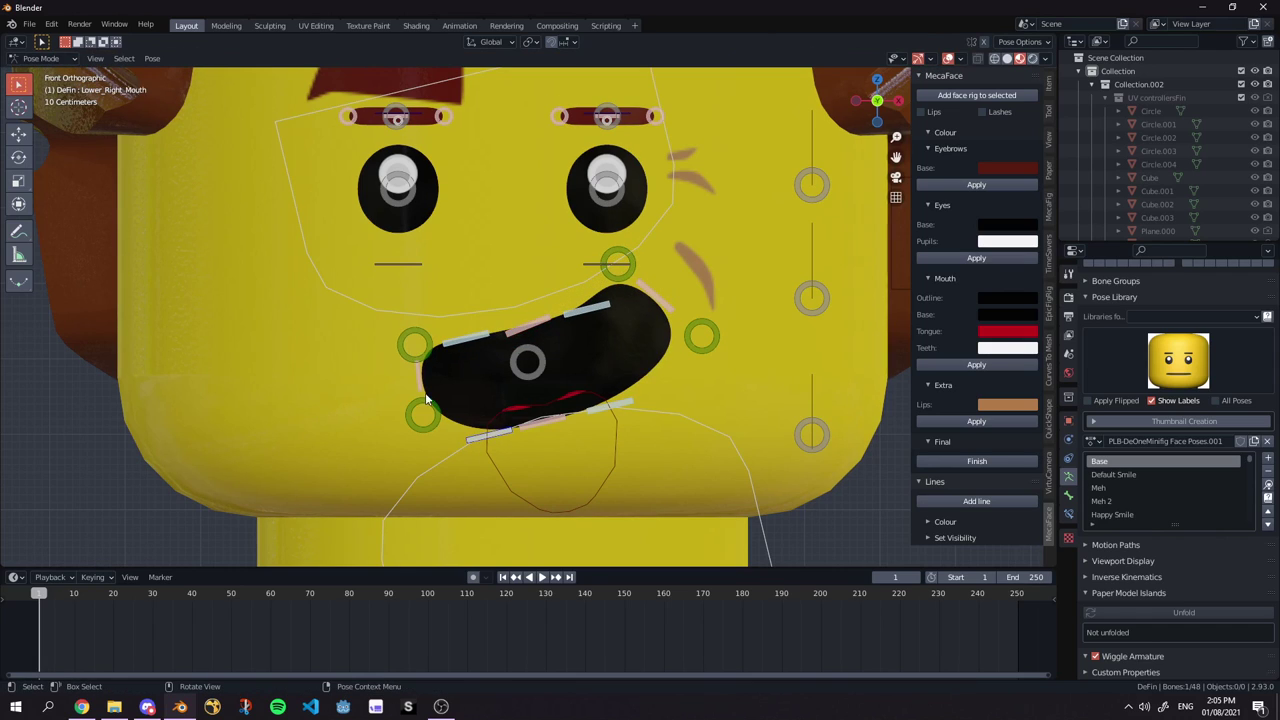
left_click(422, 389)
key("s")
left_click(530, 368)
key("g")
left_click(541, 369)
Move and rotate the Lower_Right_Mouth bone until nearly level, and rotate the Upper_Right_Mouth bone to follow the upper lip.
left_click(486, 438)
key("g")
left_click(462, 412)
key("r")
left_click(620, 423)
left_click(478, 347)
key("r")
left_click(487, 357)
Rescale the Lower_Right_Mouth bone to refine the curve of the lower lip.
left_click(485, 433)
key("s")
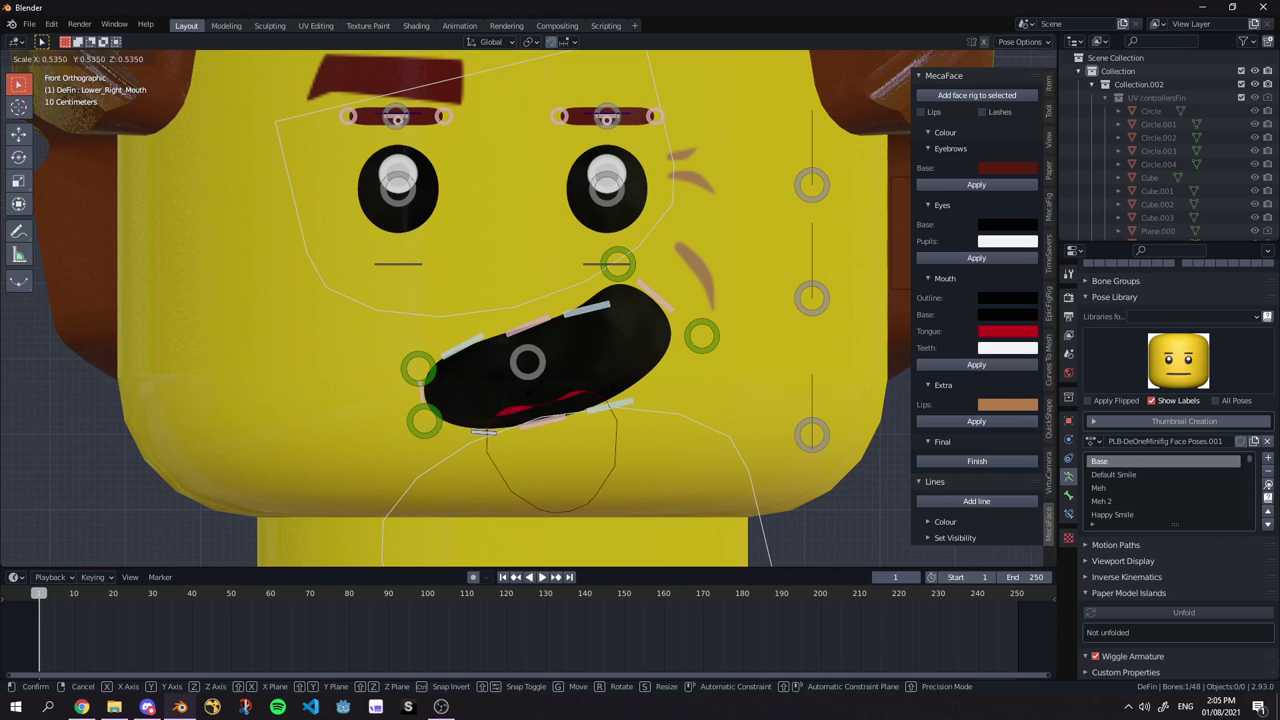
left_click(624, 370)
key("s")
left_click(515, 411)
Lower the Upper_Right_Mouth bone slightly and rotate it to smooth the upper lip.
left_click(472, 342)
key("g")
left_click(480, 358)
key("r")
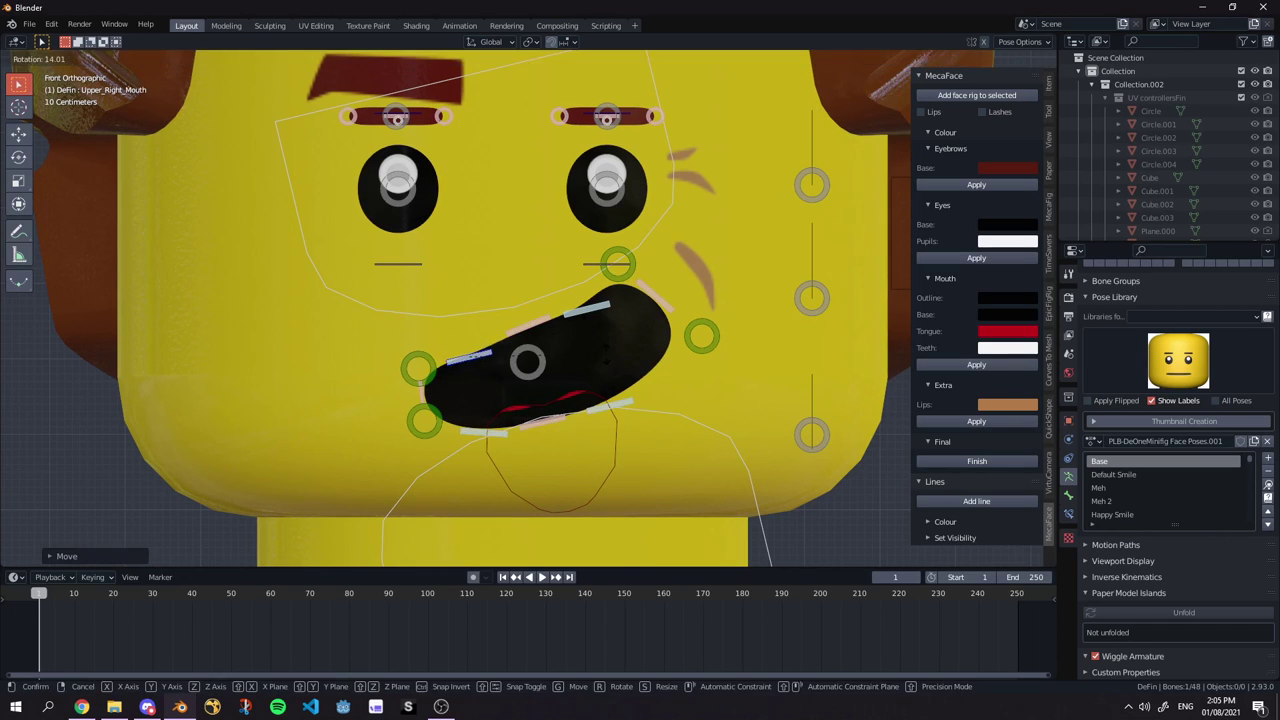
left_click(488, 353)
Lower the Upper_Mouth bone slightly and nudge the Upper_Right_Mouth bone into line with it.
left_click(543, 325)
key("g")
left_click(548, 338)
left_click(468, 367)
key("g")
left_click(465, 367)
Move and rotate the Upper_Left_Mouth bone to steepen the upper lip, and adjust the Right_Side_Mouth bone's rotation.
left_click(590, 320)
key("g")
left_click(584, 313)
key("r")
left_click(653, 287)
key("r")
left_click(774, 297)
Pull the Lower_Left_Corner_Mouth bone inward, and check the smirk with the bone overlays temporarily hidden.
left_click(700, 348)
key("g")
left_click(692, 372)
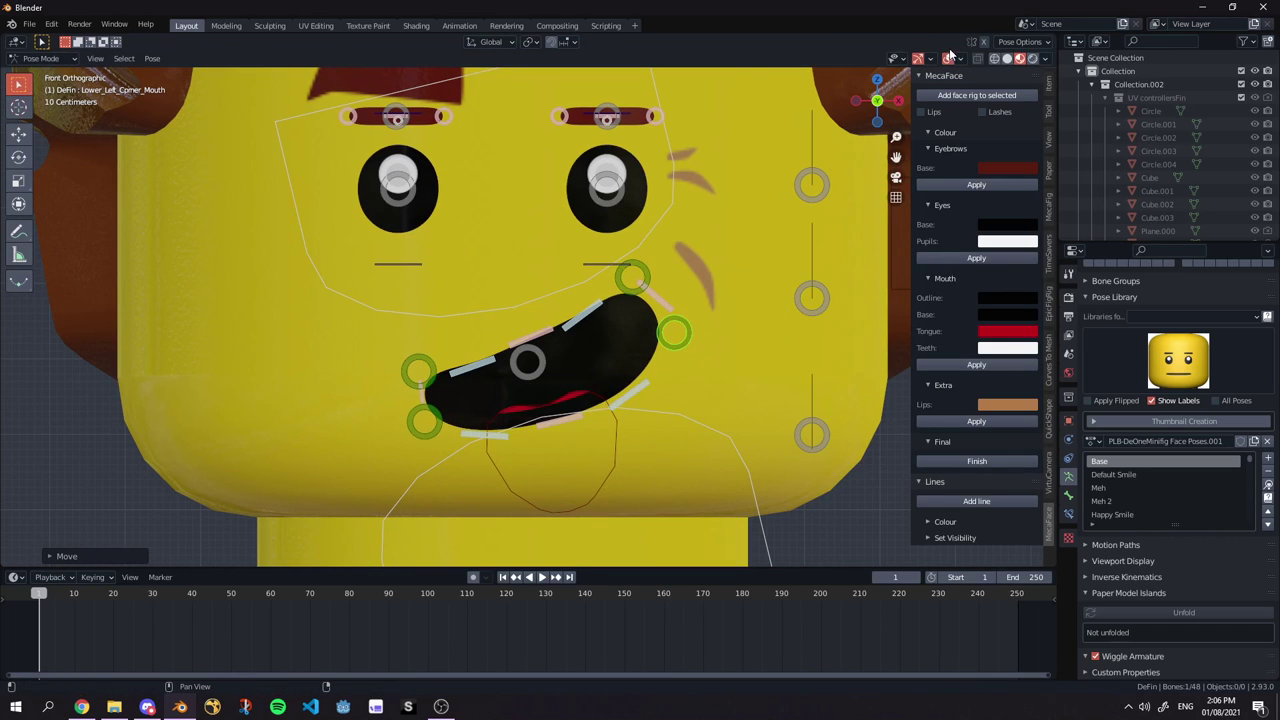
left_click(948, 58)
scroll(689, 264, "down", 6)
left_click(948, 61)
scroll(549, 354, "up", 5)
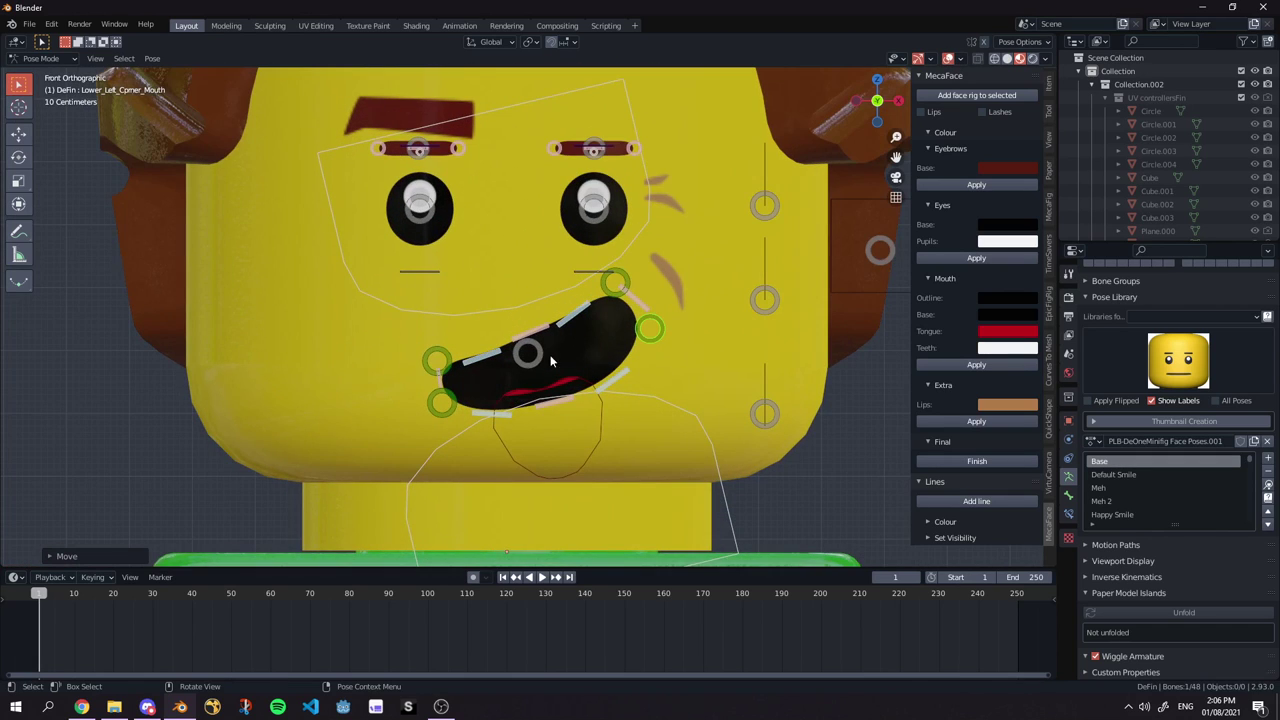
Reposition the central Mouth bone and rotate it to reduce the mouth's overall tilt.
left_click(547, 353)
key("g")
left_click(568, 320)
key("r")
left_click(775, 335)
key("g")
left_click(751, 354)
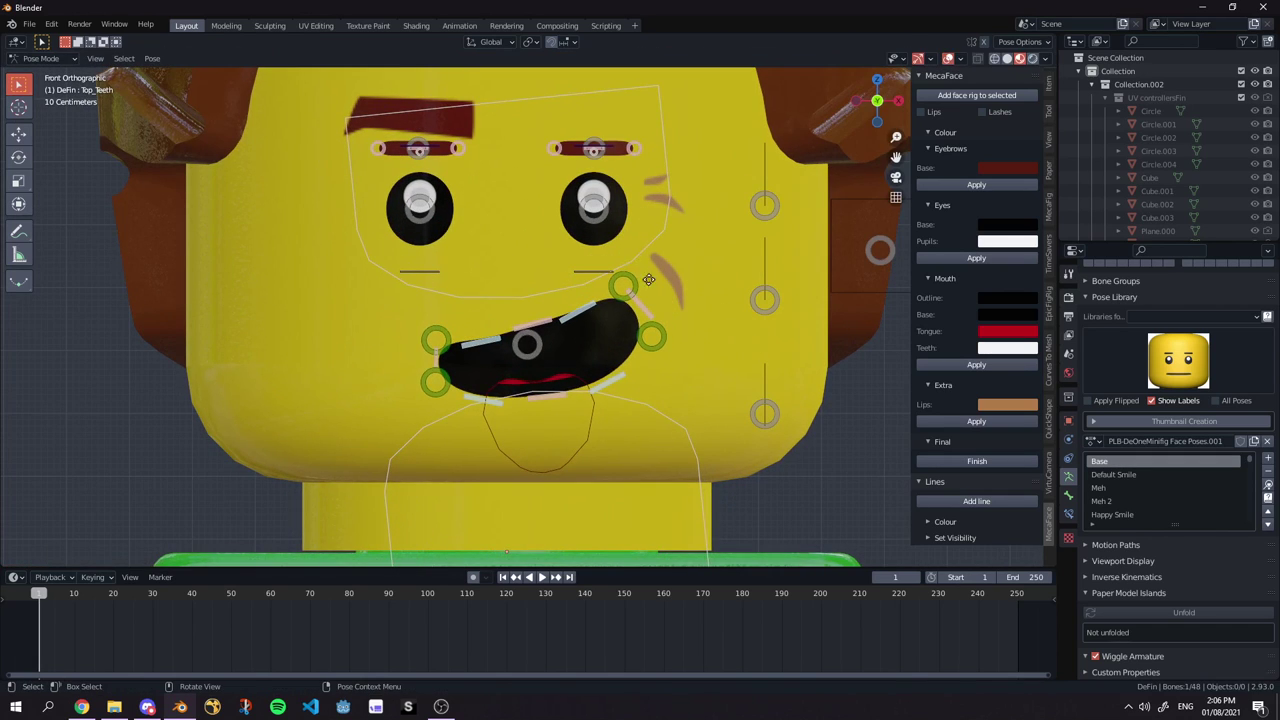
Move the Top_Teeth bone toward the upper lip and switch the transform orientation to Local.
left_click(650, 281)
key("g")
left_click(735, 197)
key("g")
right_click(735, 197)
left_click(489, 42)
left_click(488, 41)
left_click(488, 41)
Flatten the Top_Teeth bone and rotate it so the upper teeth follow the upper lip.
left_click(473, 96)
key("s")
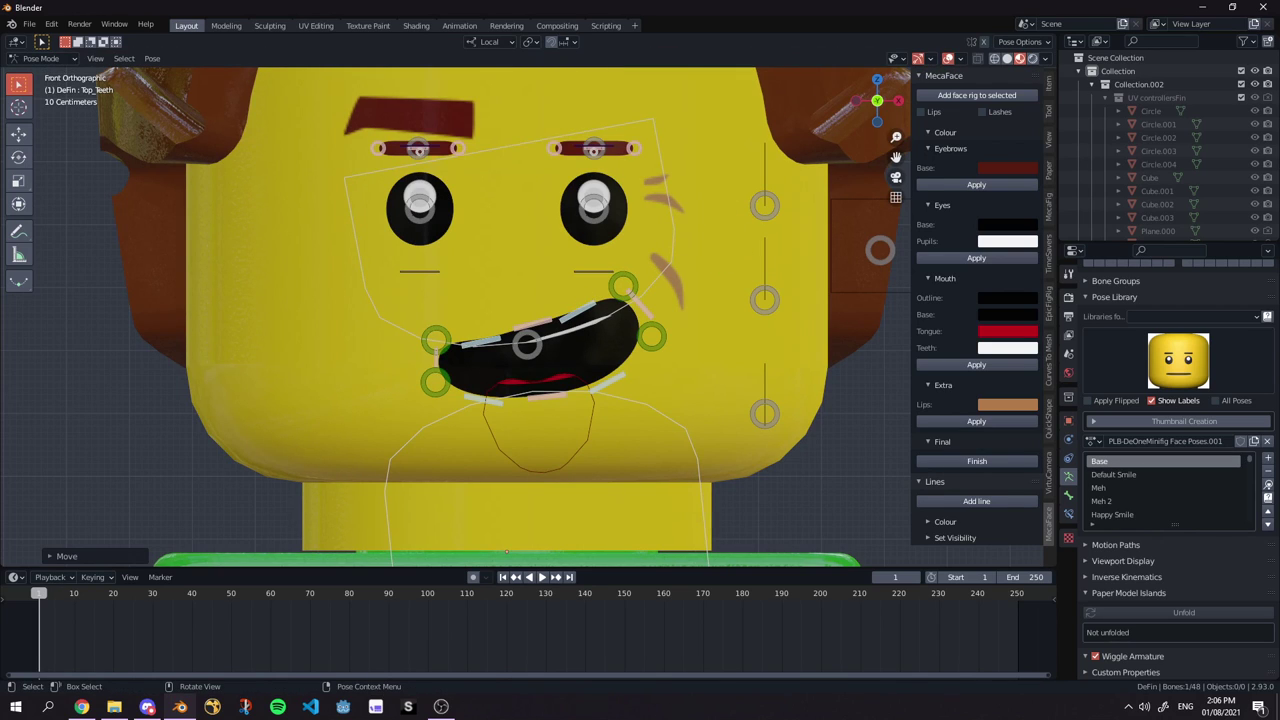
left_click(597, 291)
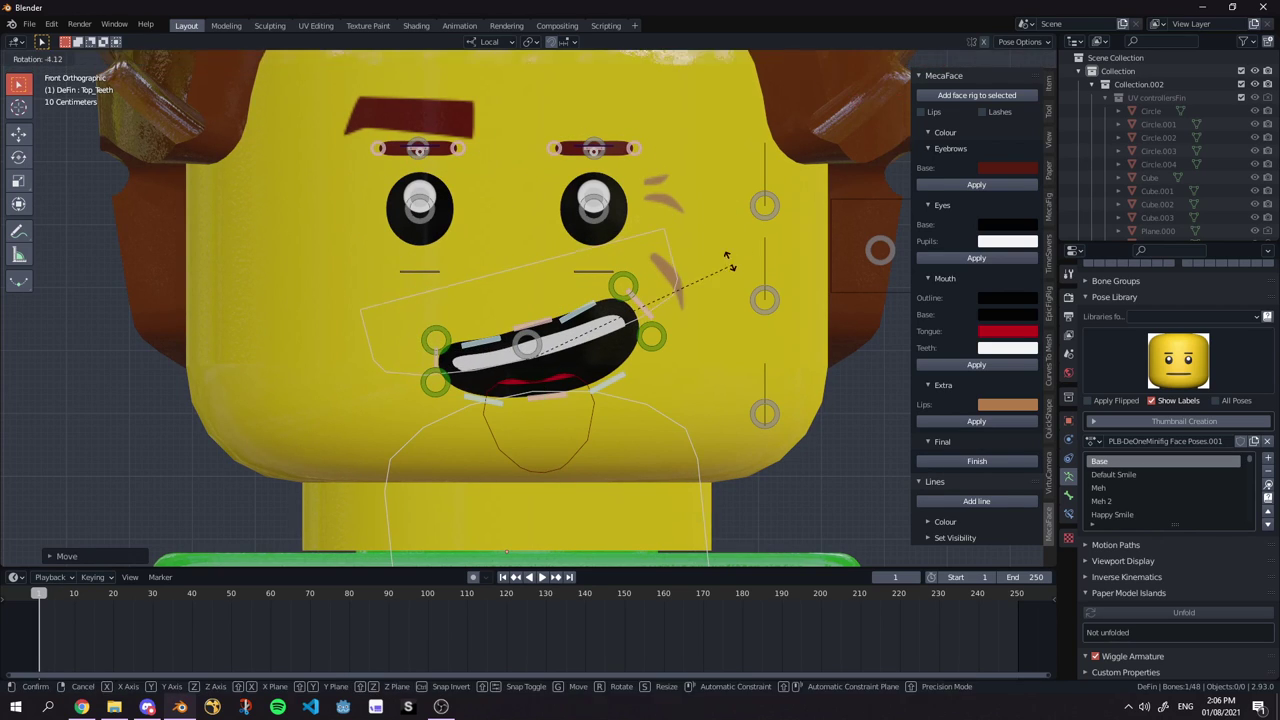
scroll(729, 260, "up", 1)
Flatten the Bottom_Teeth bone along its local Y axis, rotate it with the mouth and raise it into view.
left_click(642, 405)
key("r")
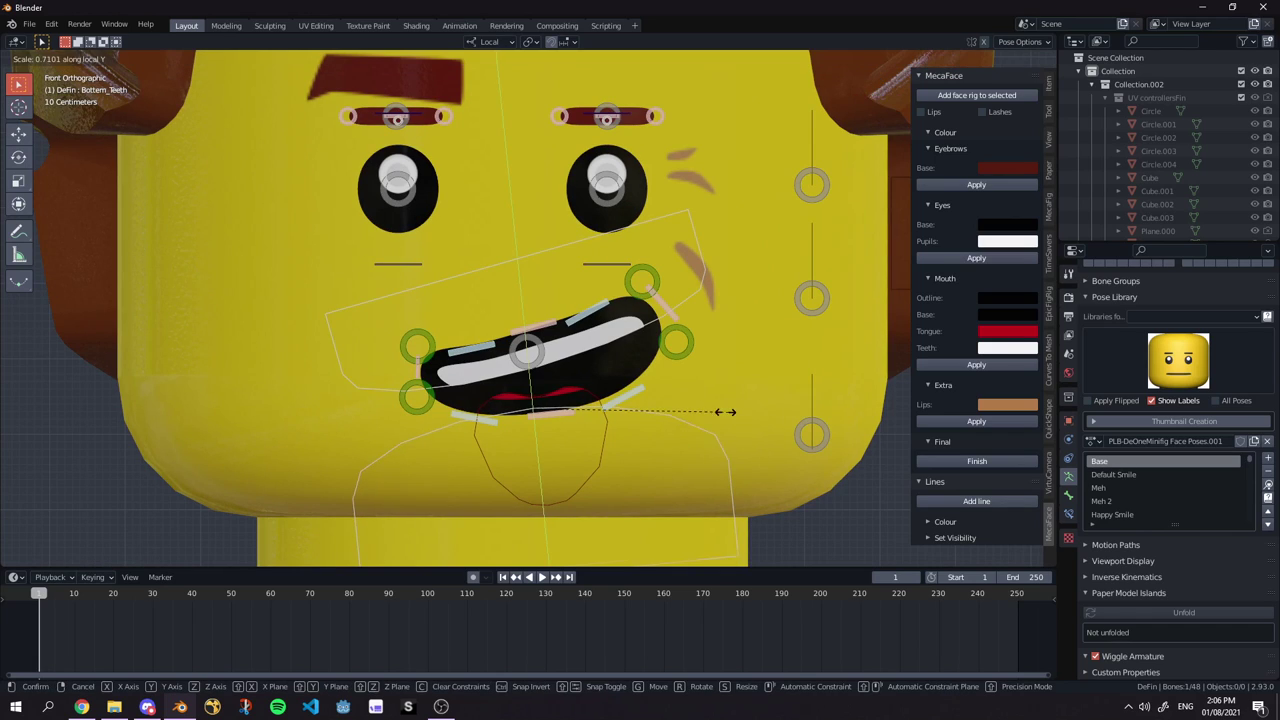
left_click(722, 405)
key("g")
left_click(710, 356)
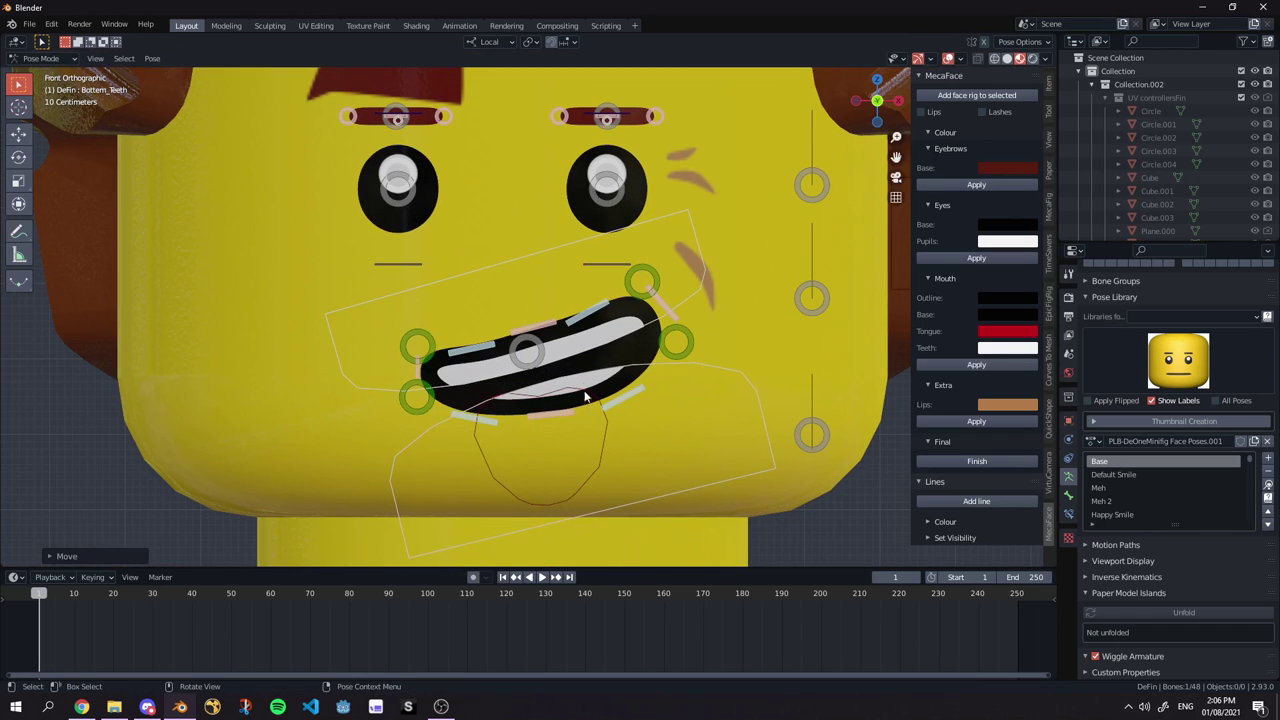
Narrow the top and bottom teeth controls, shift the tongue control below the mouth, and reposition the bottom teeth.
key("s")
left_click(757, 363)
key("g")
left_click(752, 349)
left_click(686, 351)
left_click(707, 389)
key("g")
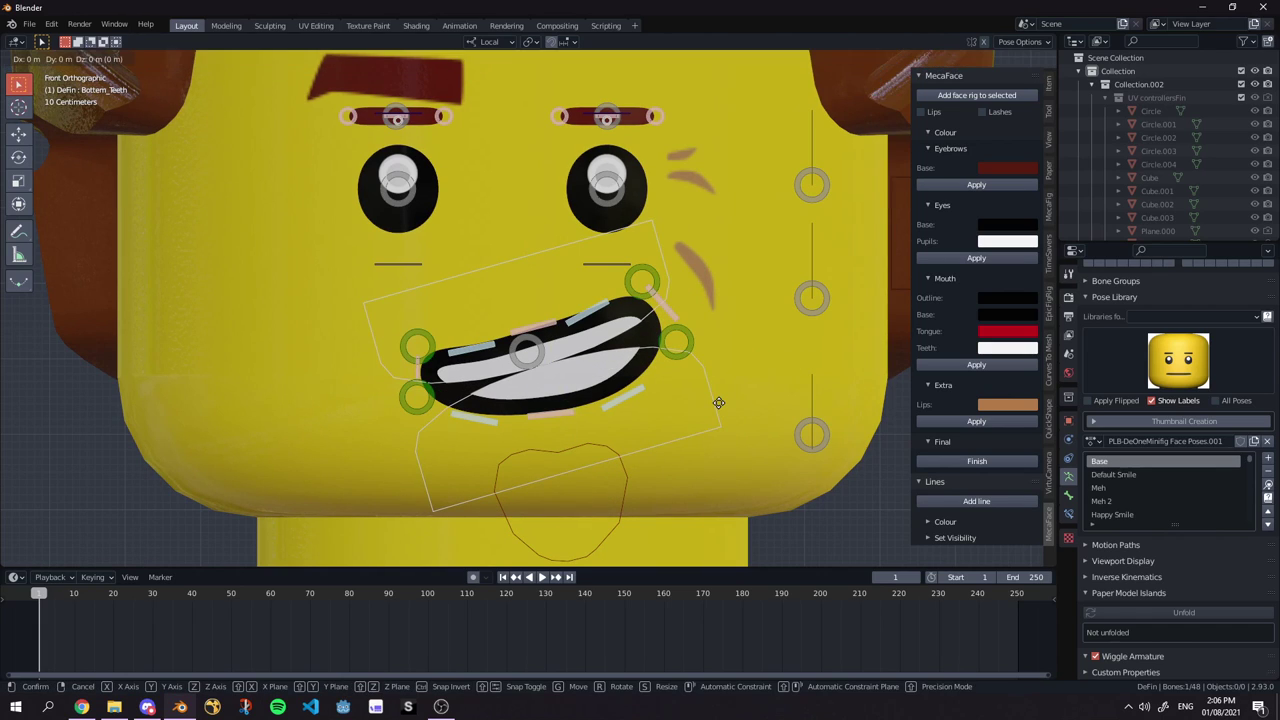
left_click(716, 398)
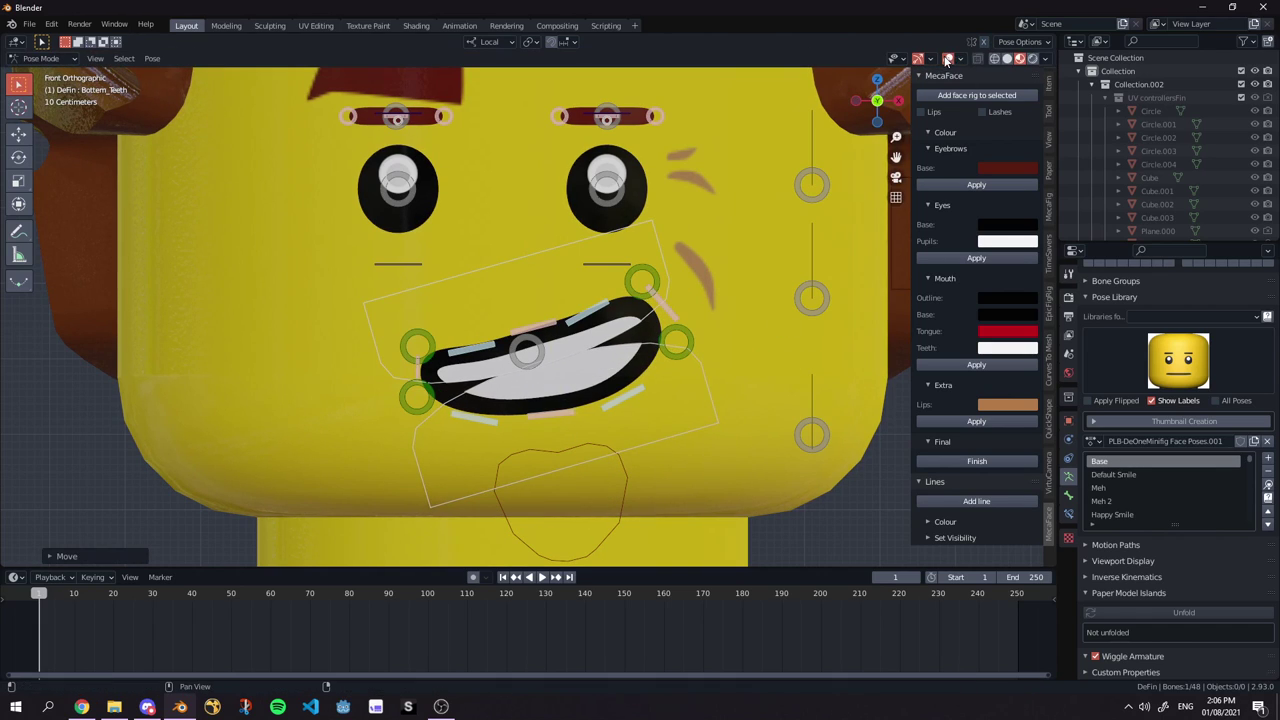
Hide the bone overlays and scale the bottom teeth along their local Y and X axes.
left_click(947, 60)
scroll(589, 289, "down", 3)
key("s")
key("y")
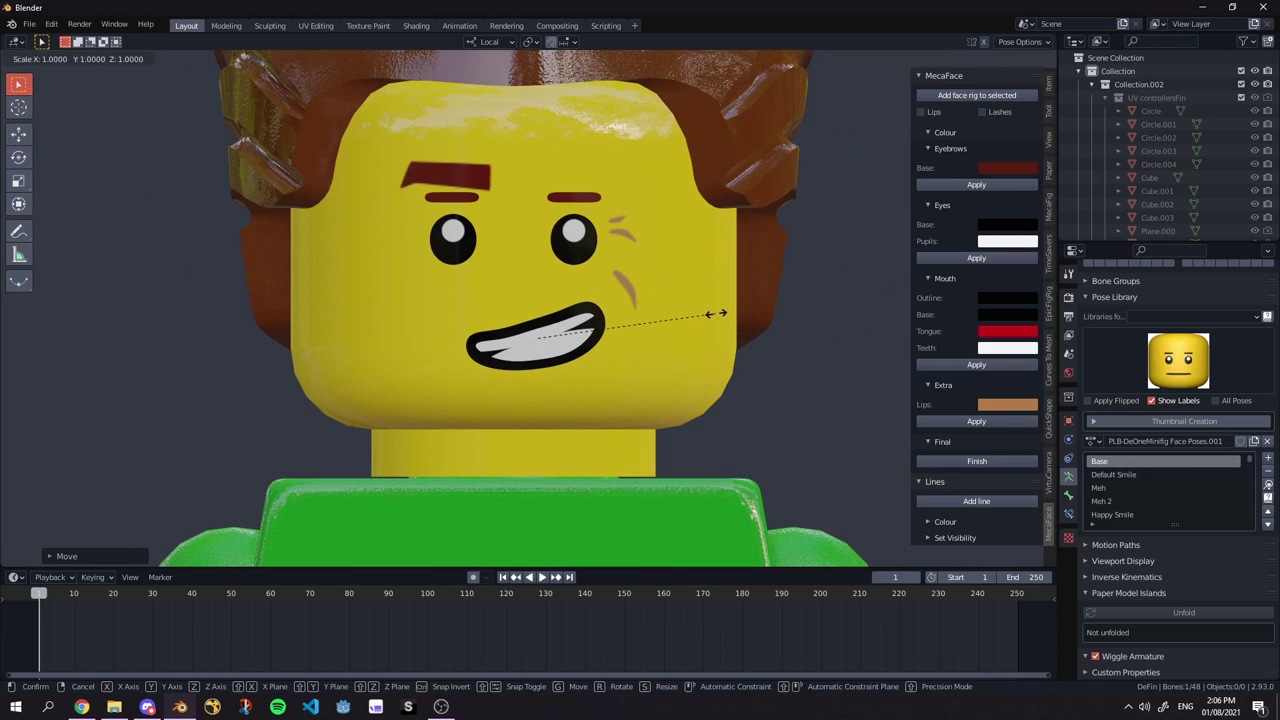
key("x")
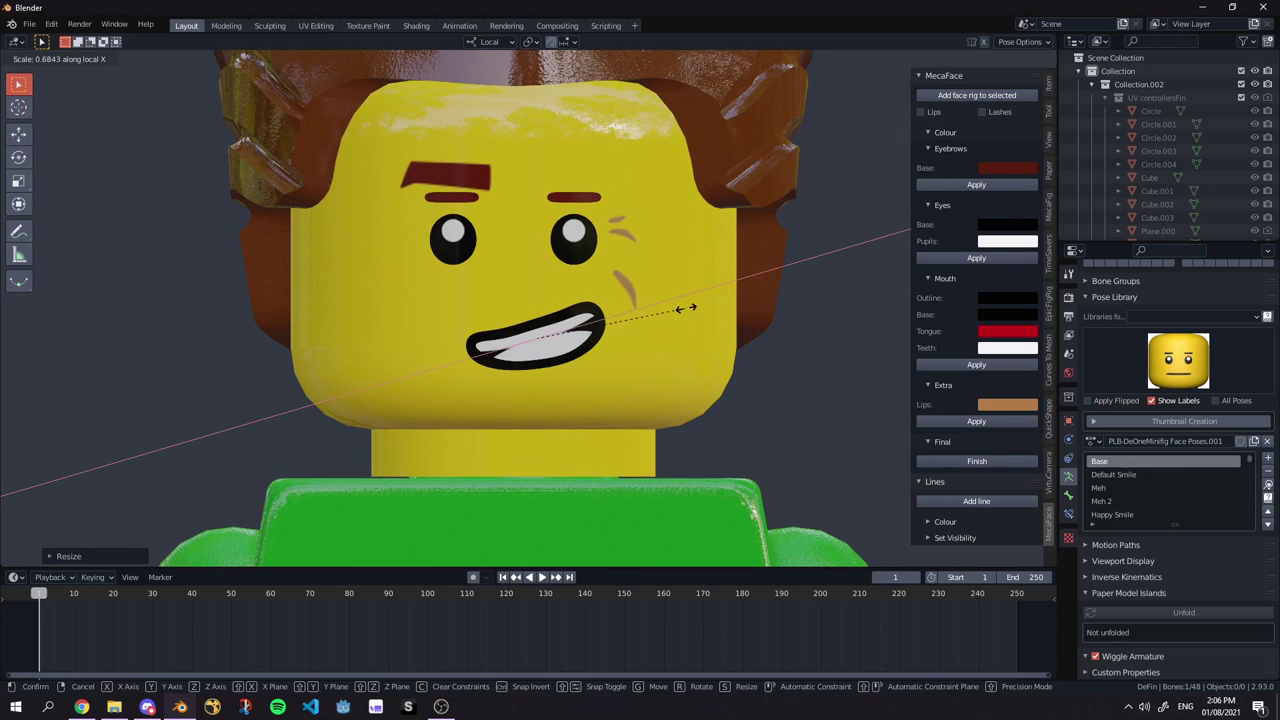
left_click(717, 318)
Nudge the teeth into place, and inspect the grin up close with the bone overlays hidden and restored.
key("g")
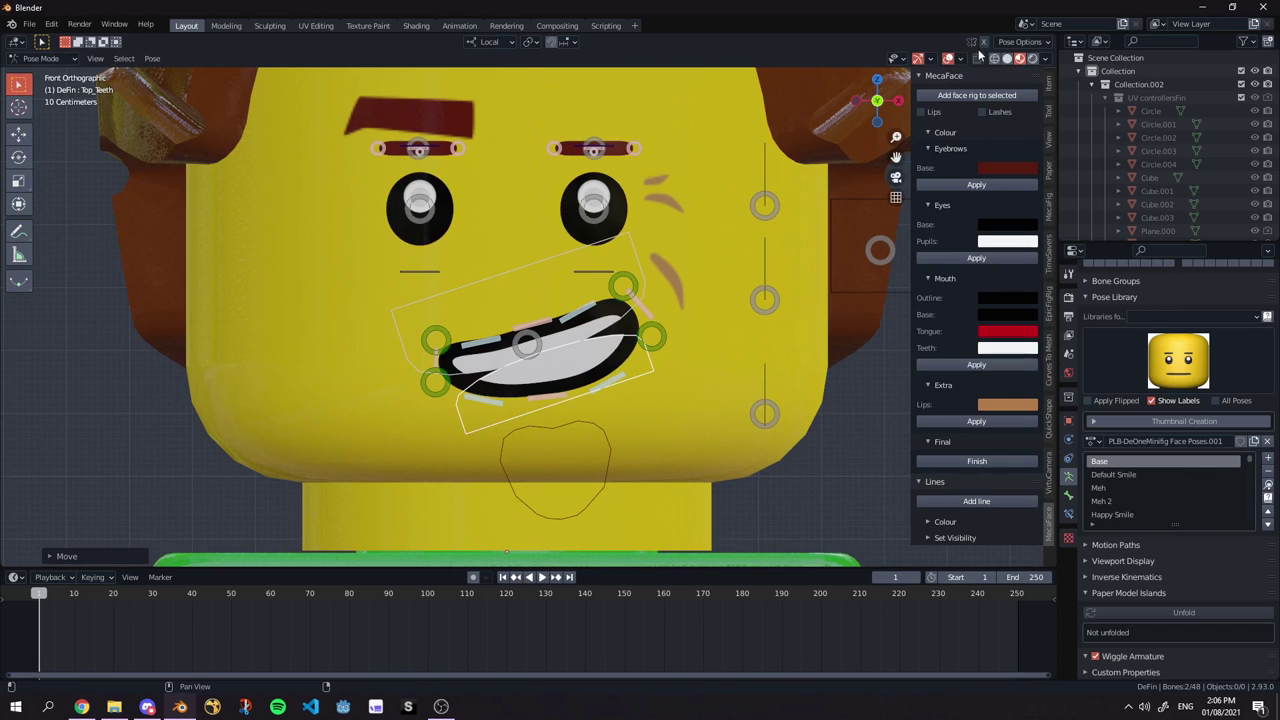
left_click(946, 61)
scroll(577, 373, "up", 2)
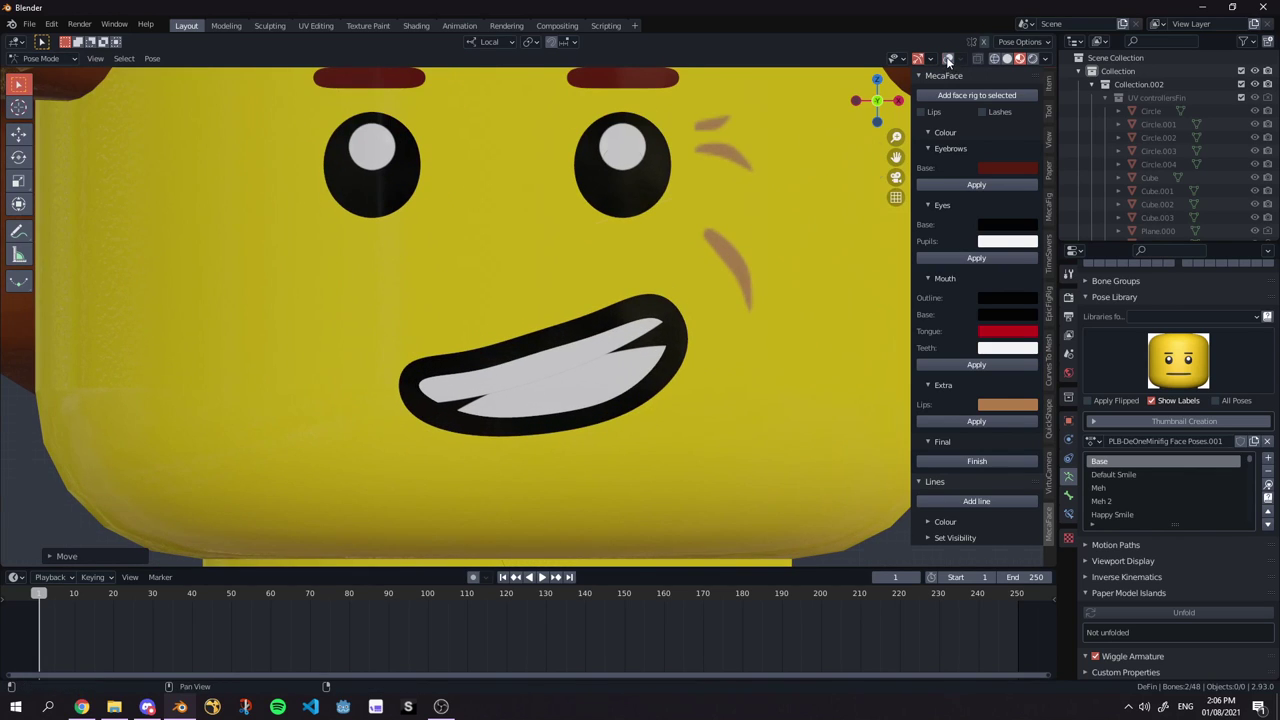
left_click(947, 58)
scroll(679, 245, "up", 4)
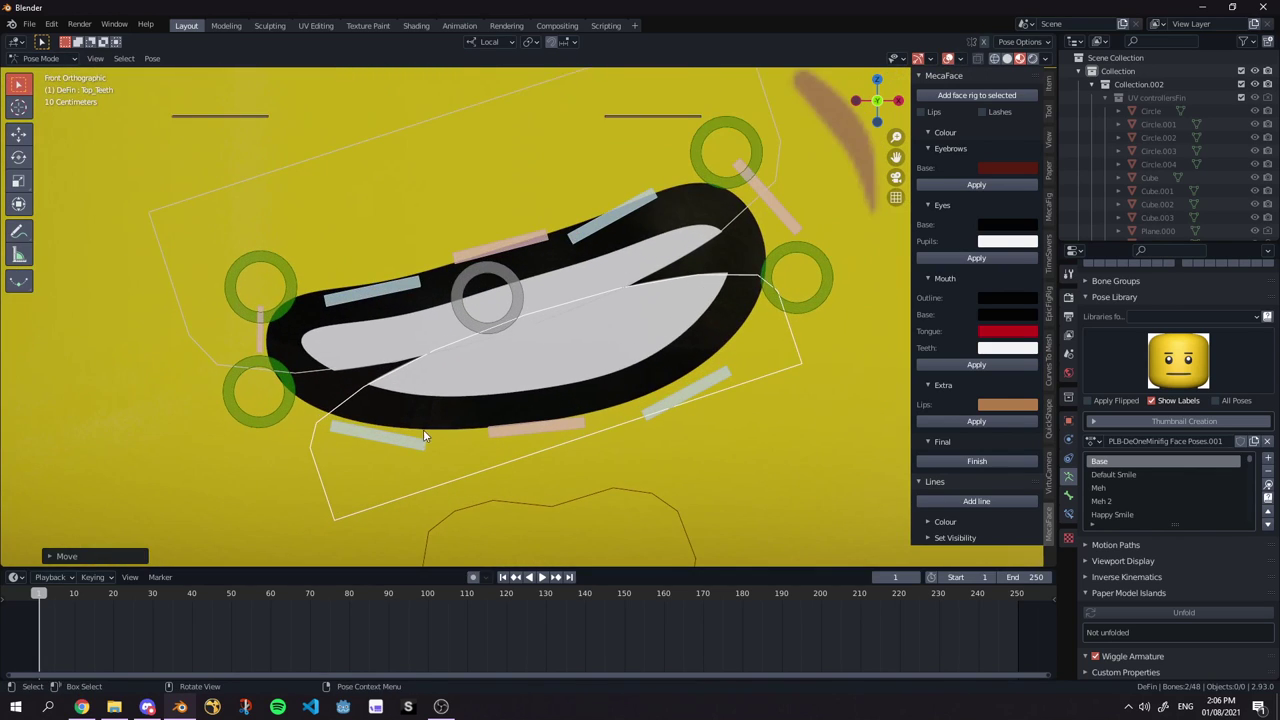
Try rotating the Lower_Right_Mouth, Upper_Right_Mouth and Upper_Right_Corner_Mouth bones.
left_click(557, 432)
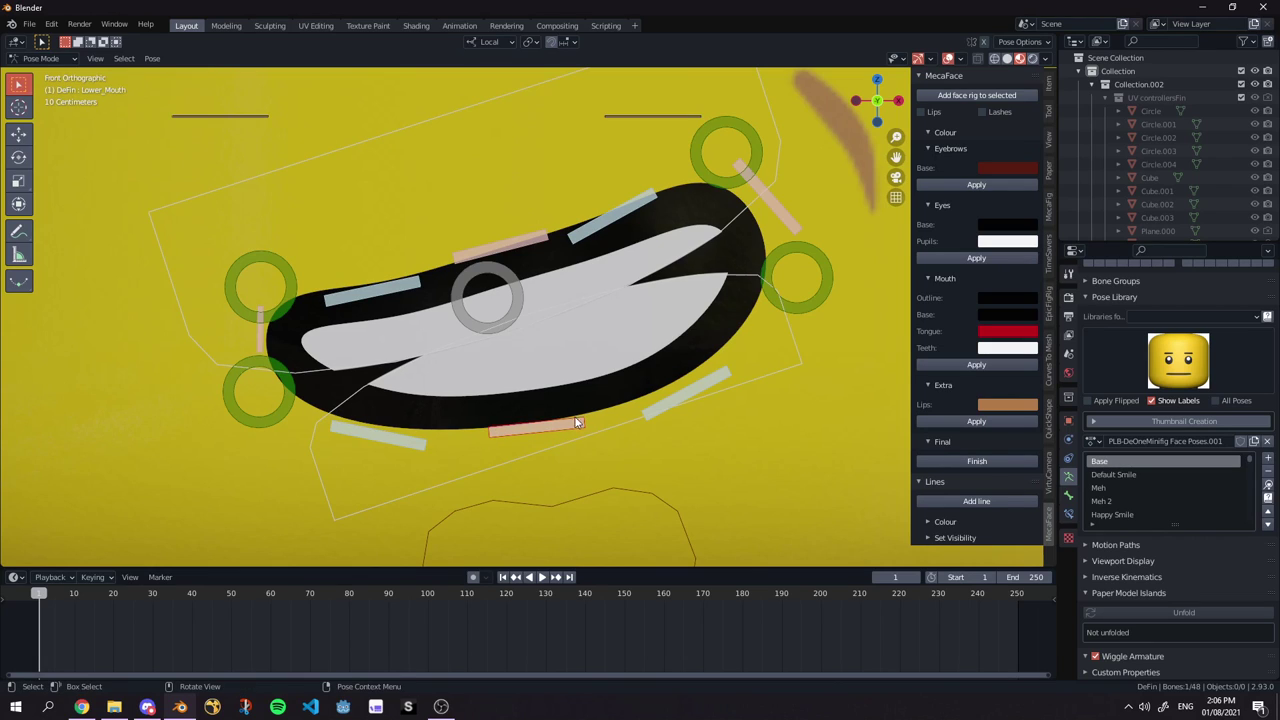
left_click(408, 437)
key("r")
key("Escape")
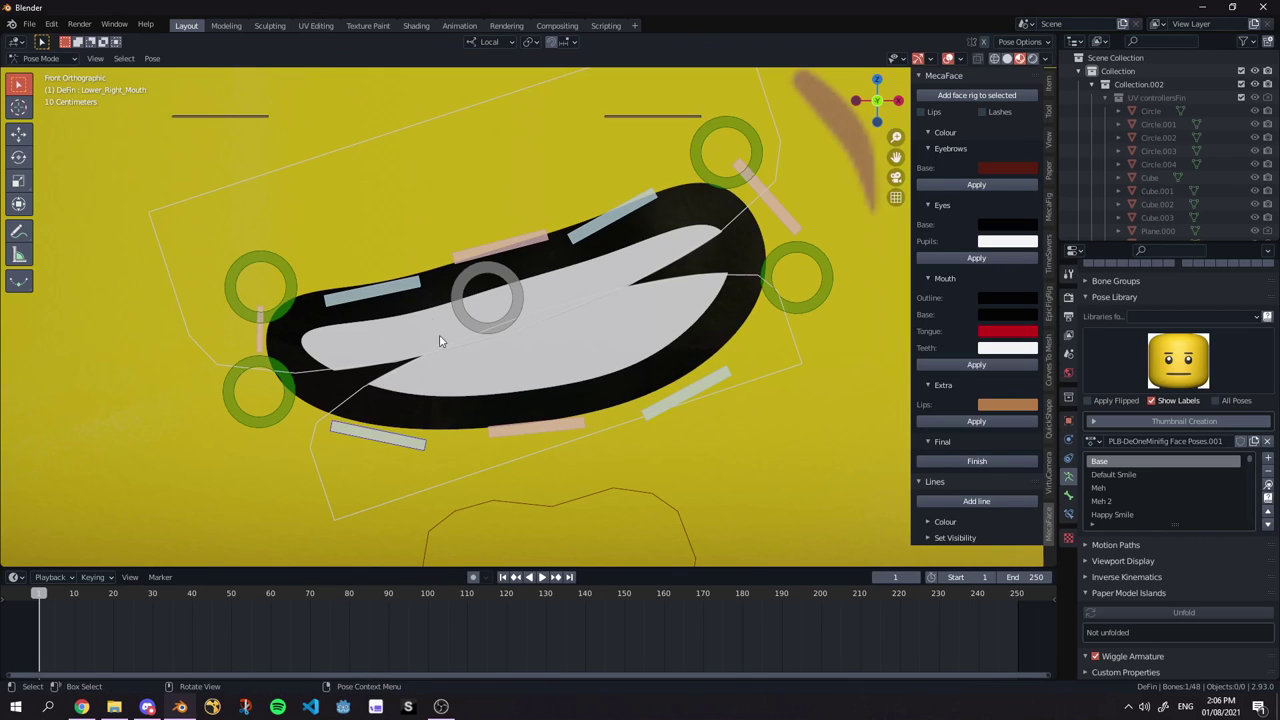
key("r")
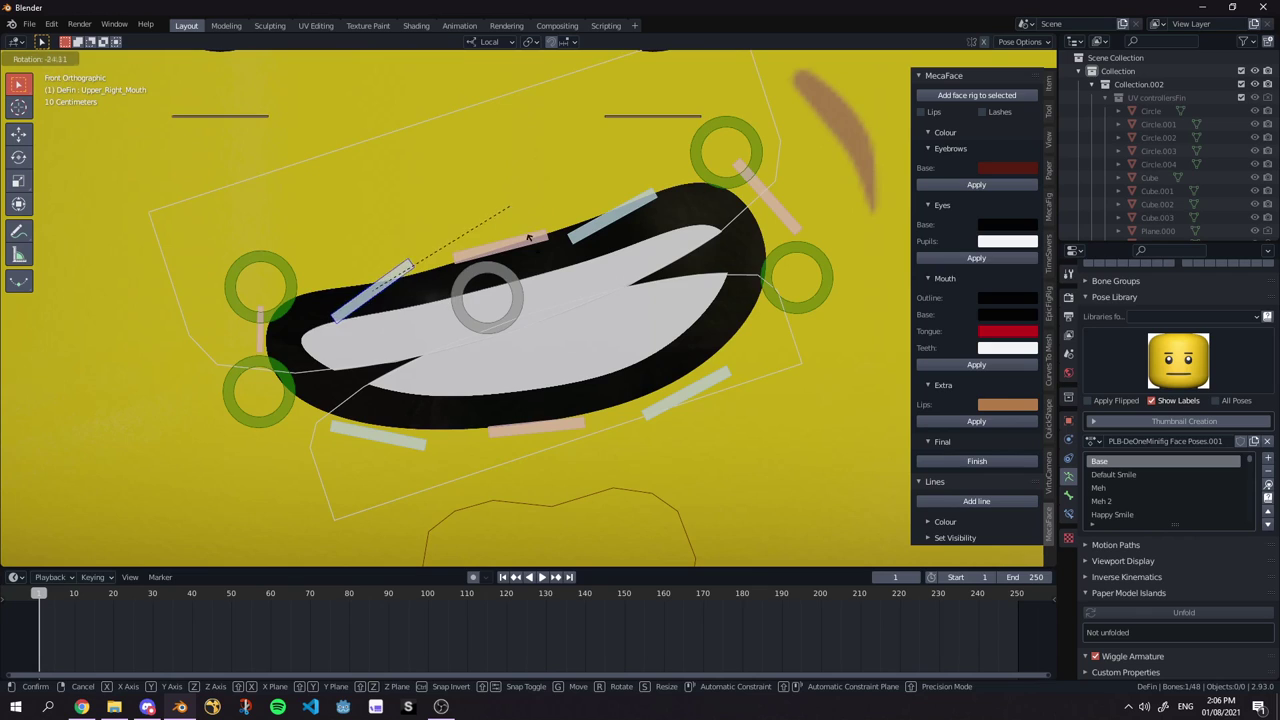
right_click(517, 241)
left_click(279, 287)
key("r")
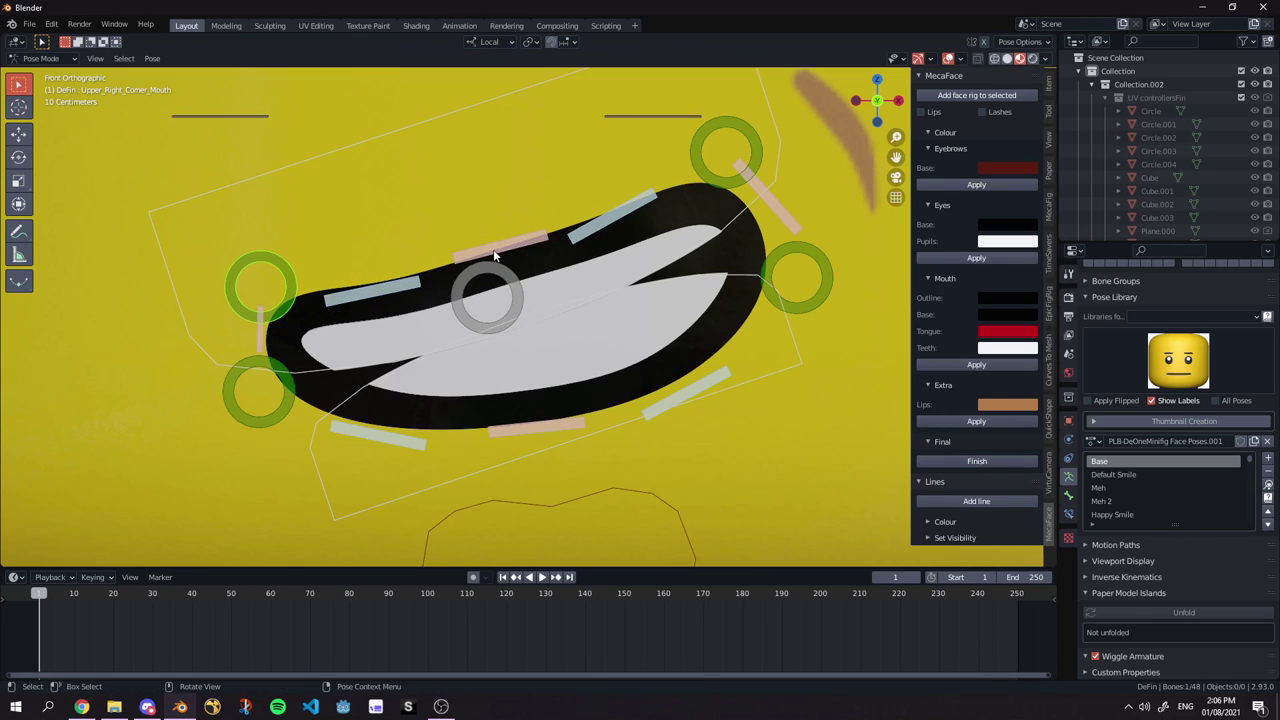
left_click(496, 257)
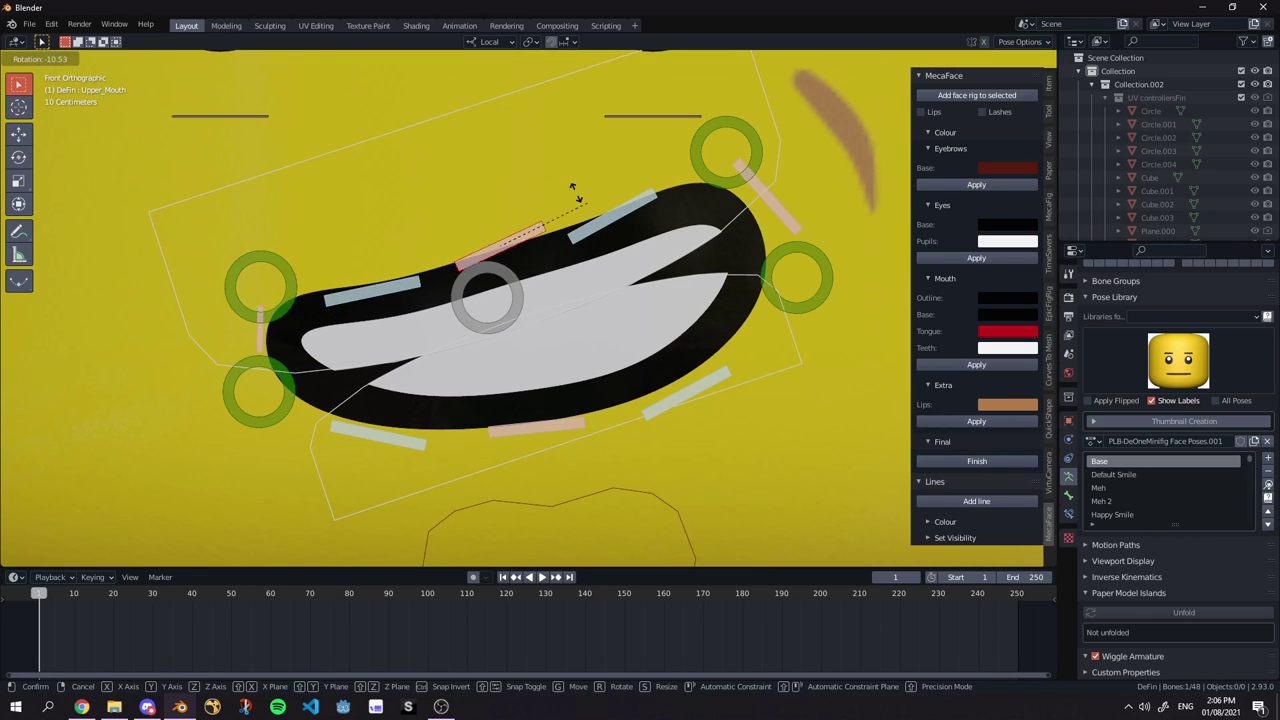
Try rotating the Upper_Mouth bone and moving the Left_Side_Mouth bone.
left_click(262, 344)
key("g")
right_click(316, 313)
left_click(270, 345)
left_click(260, 346)
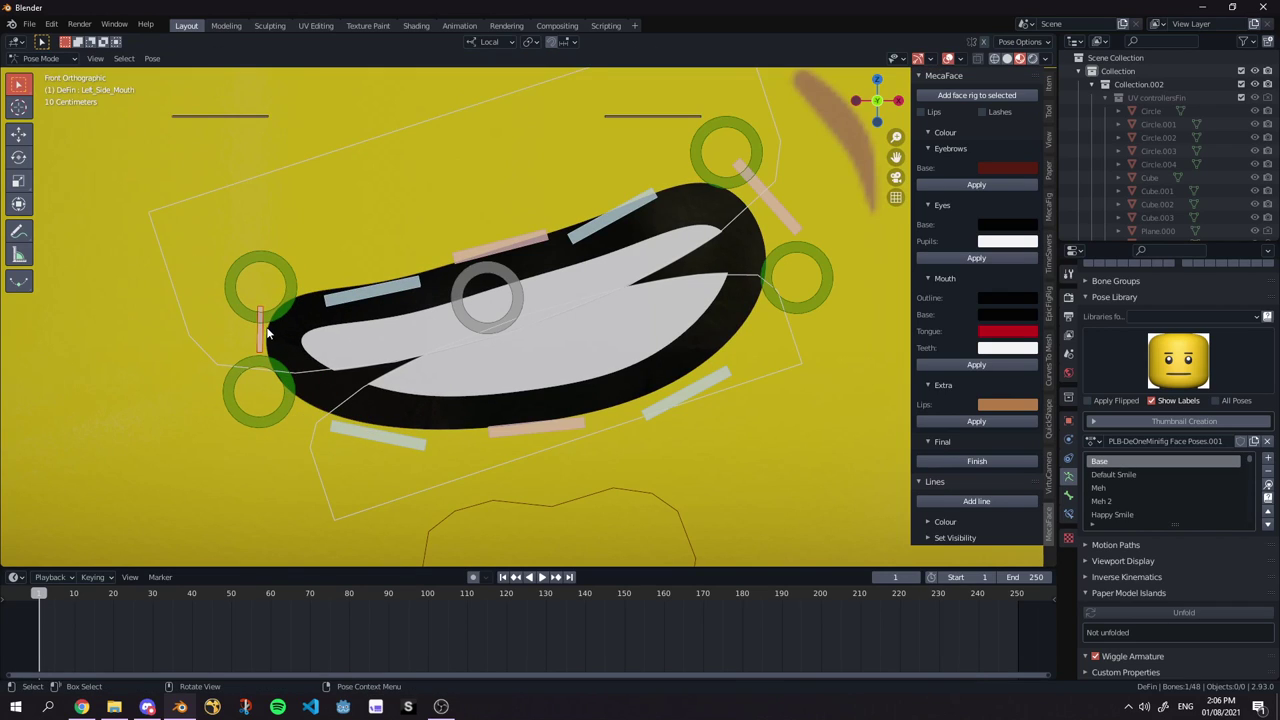
left_click(290, 297)
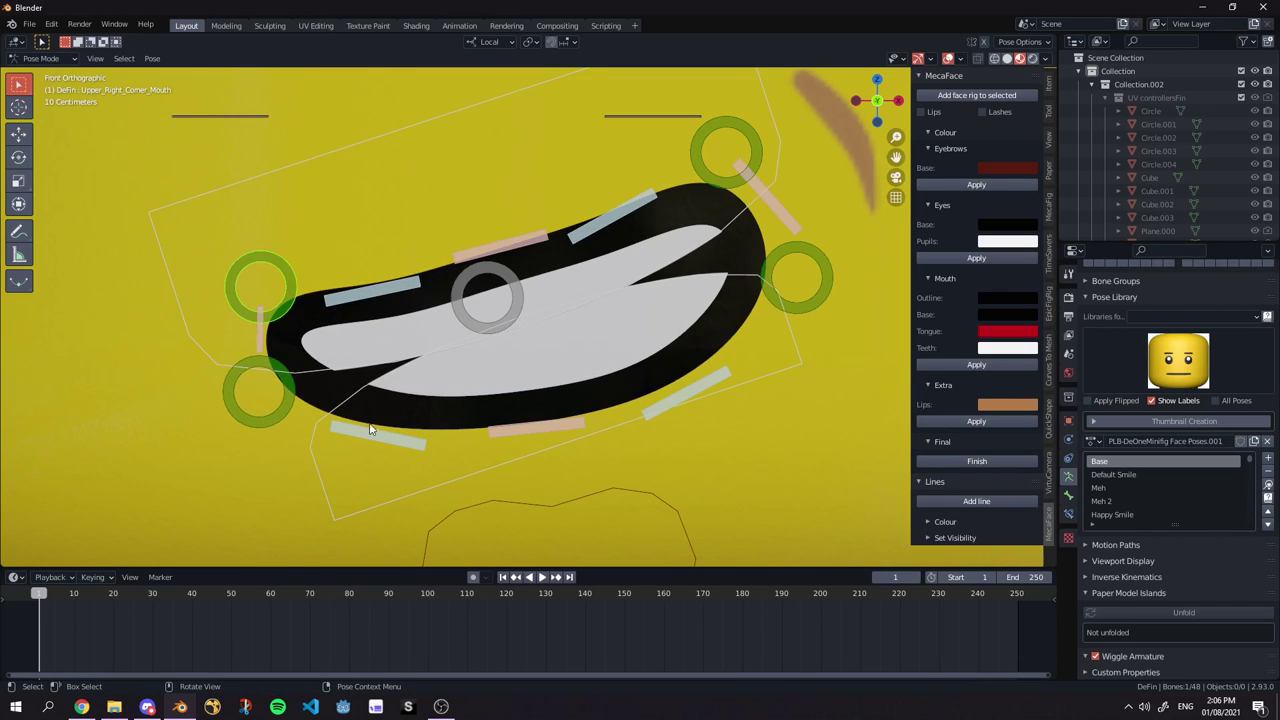
Rotate the Lower_Right_Mouth, Lower_Mouth and Lower_Right_Corner_Mouth bones to smooth the lower lip.
left_click(425, 442)
key("r")
left_click(577, 377)
left_click(562, 424)
key("r")
left_click(698, 374)
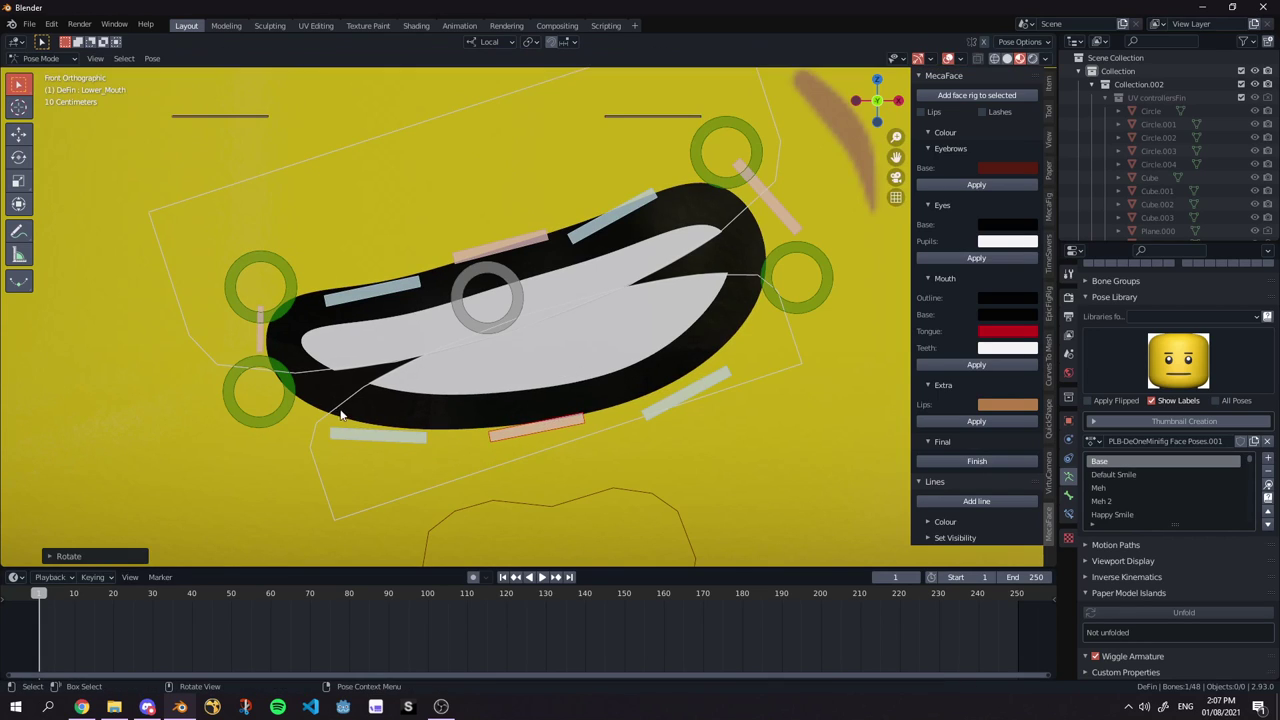
left_click(290, 395)
key("r")
left_click(461, 394)
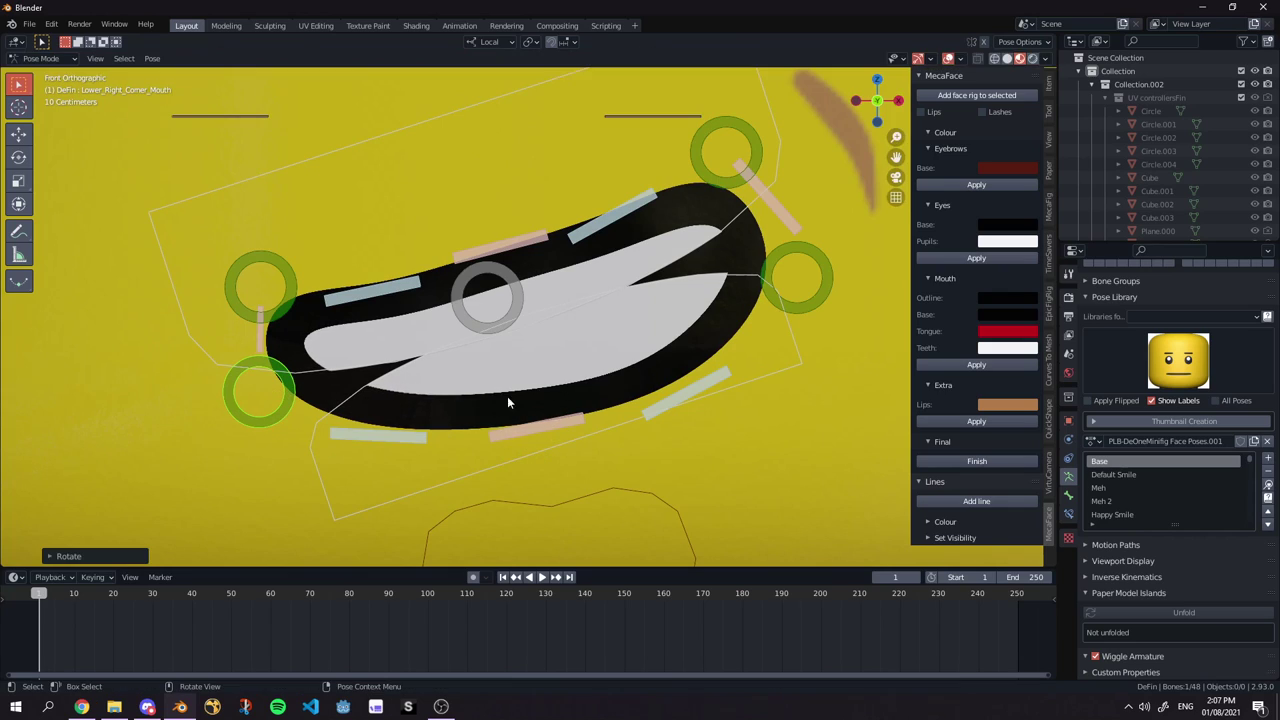
Rotate the Lower_Right_Mouth and Lower_Left_Mouth bones to smooth the lower lip curve.
left_click(407, 440)
key("r")
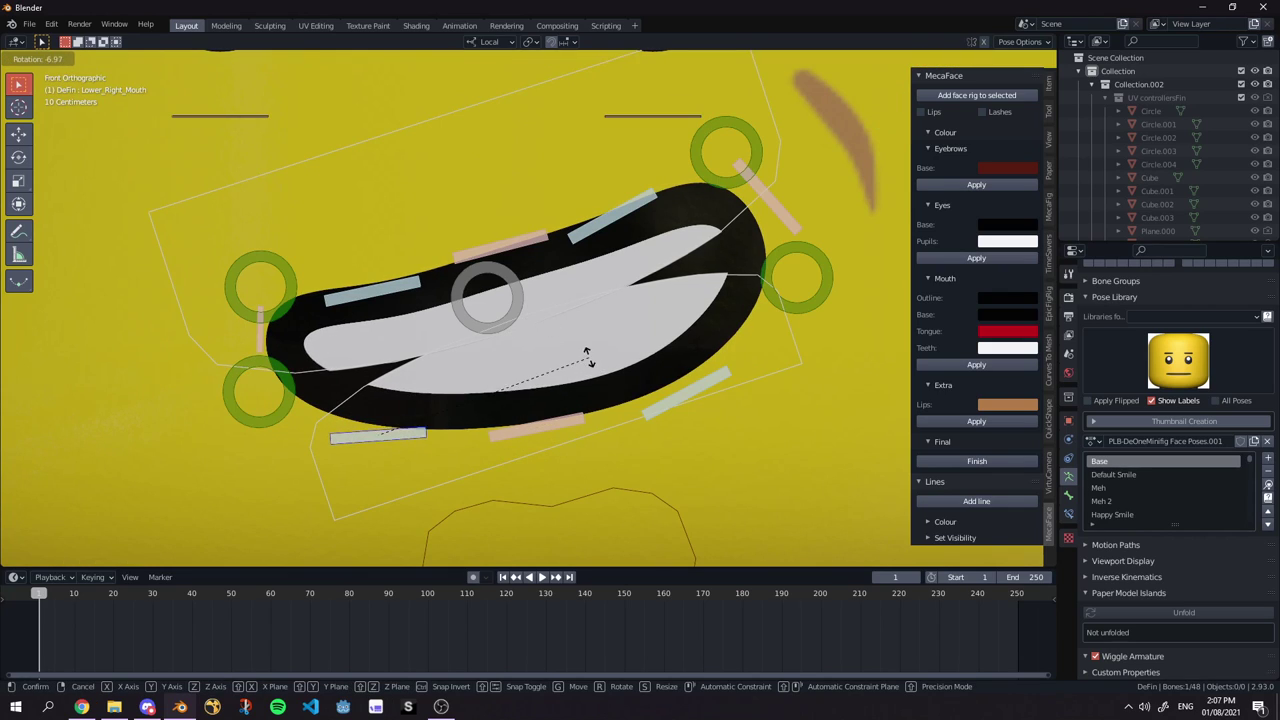
left_click(590, 358)
left_click(549, 417)
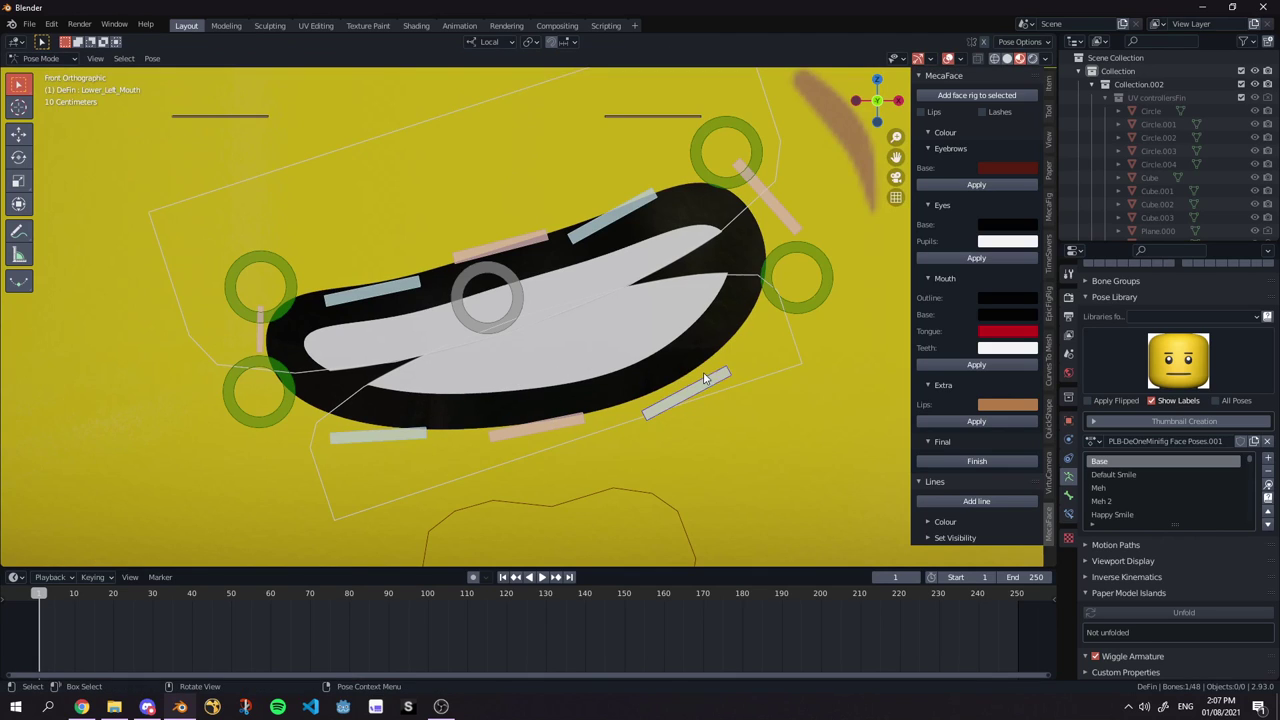
key("r")
left_click(767, 356)
Rotate the Lower_Left_Corner_Mouth and upper left corner bones, and check the face from the front with the bone overlays toggled.
scroll(767, 350, "down", 1)
left_click(766, 300)
key("r")
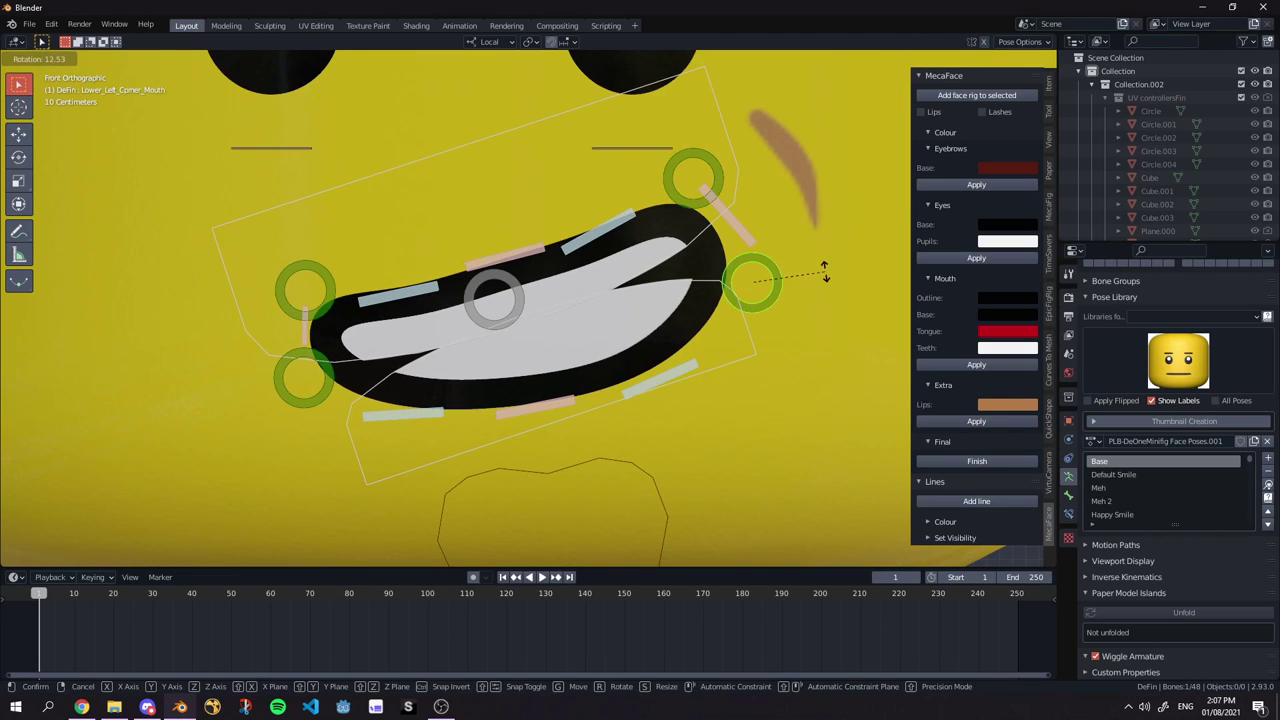
left_click(827, 267)
left_click(718, 172)
key("r")
left_click(834, 160)
scroll(834, 160, "down", 8)
scroll(834, 160, "up", 5)
left_click(951, 60)
left_click(948, 58)
key("KP_1")
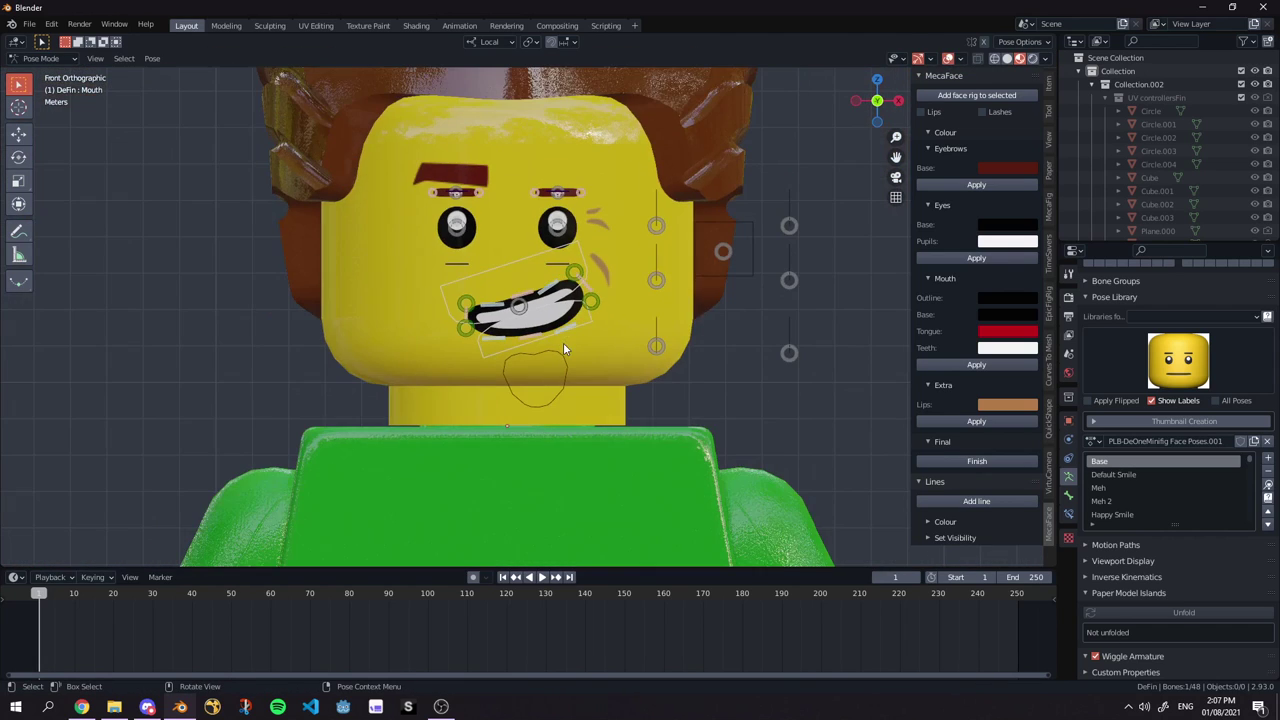
Reposition and rotate the whole Mouth bone to refine the placement and tilt of the grin.
scroll(572, 314, "up", 4)
scroll(568, 310, "down", 3)
scroll(565, 308, "up", 3)
scroll(560, 305, "down", 3)
key("g")
left_click(547, 297)
key("g")
left_click(636, 298)
key("r")
left_click(645, 315)
key("g")
left_click(595, 314)
key("r")
left_click(590, 256)
key("g")
left_click(672, 276)
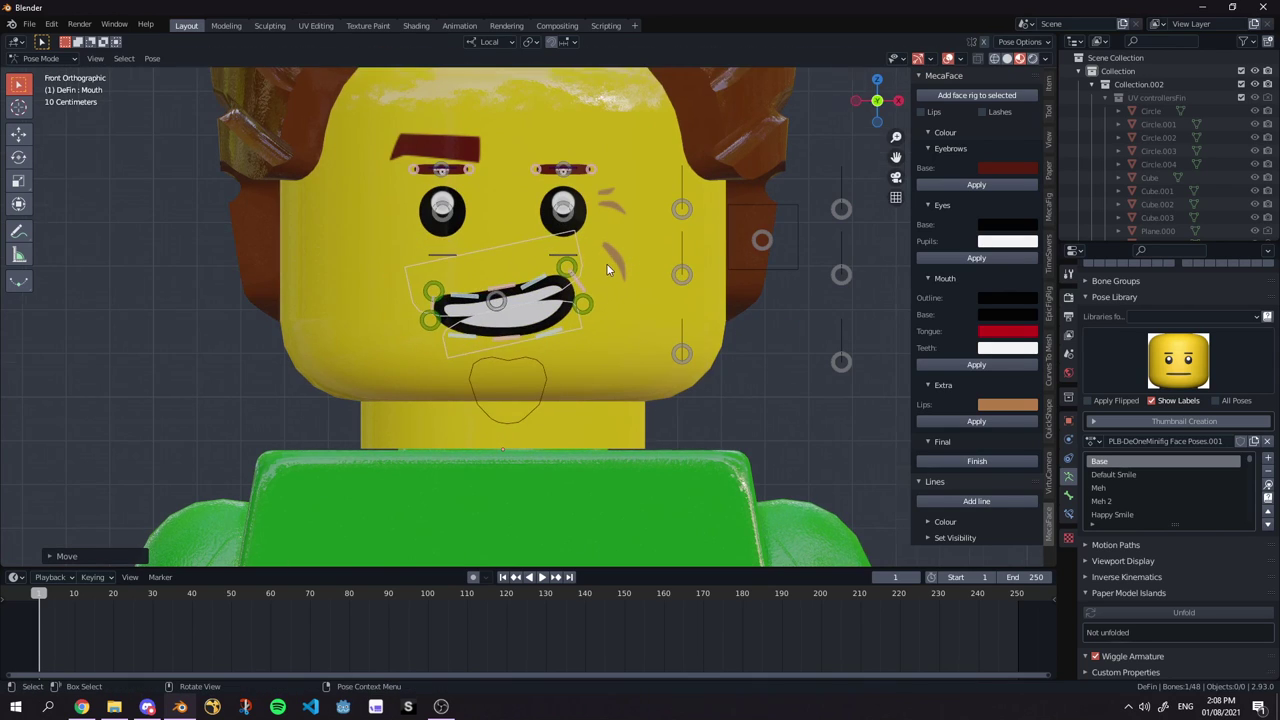
scroll(660, 275, "down", 1)
scroll(608, 266, "up", 4)
scroll(612, 314, "down", 3)
scroll(570, 341, "up", 2)
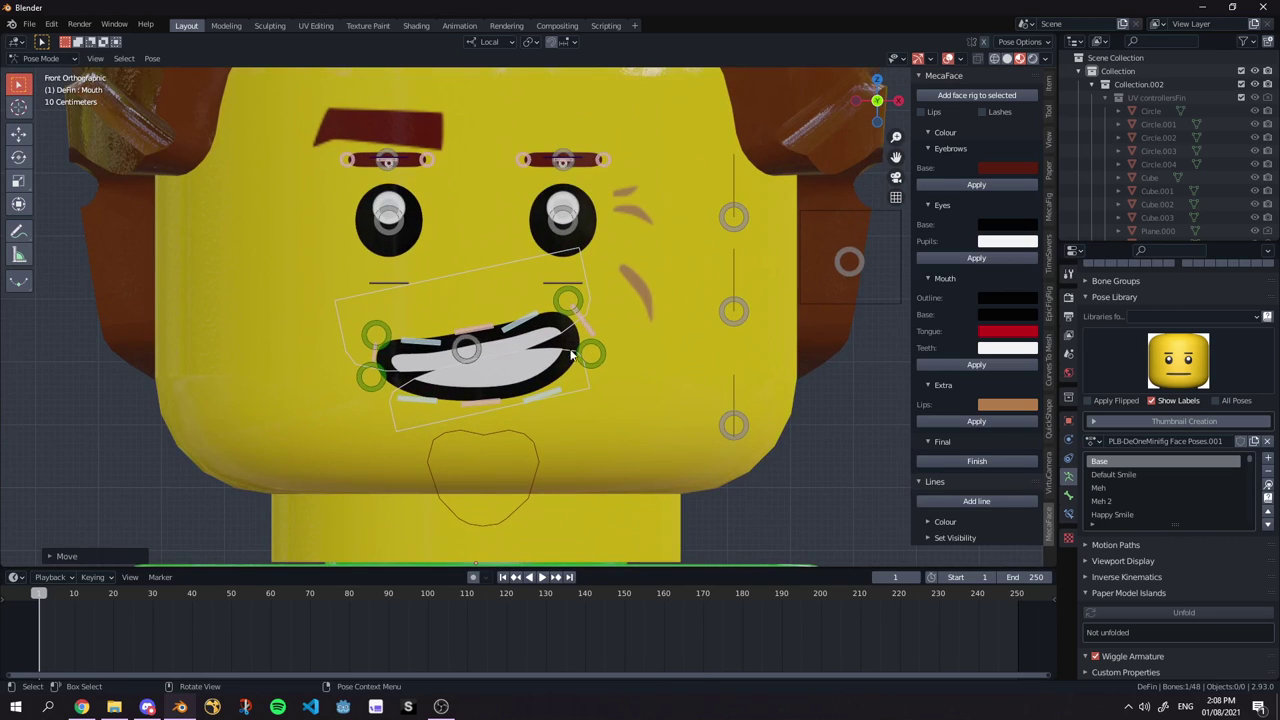
Move the lower teeth control down out of the mouth opening.
left_click(534, 435)
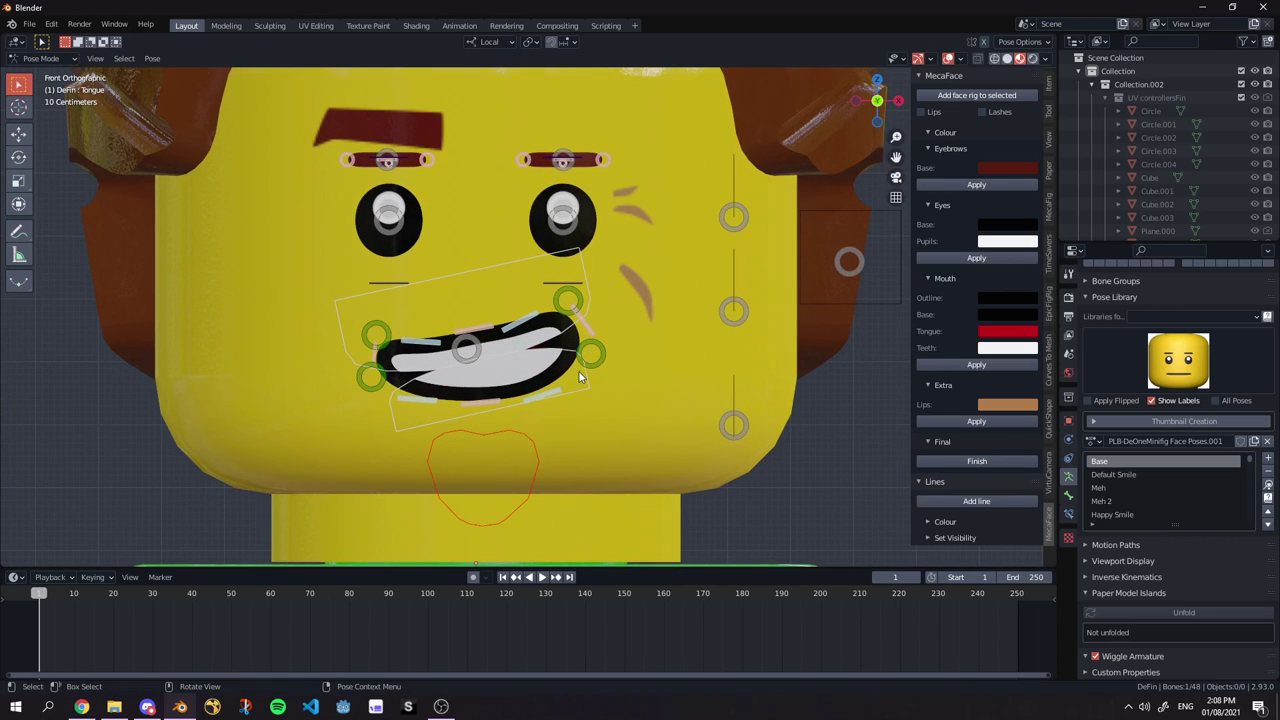
left_click(586, 386)
key("g")
left_click(590, 435)
Move the Tongue bone up into the mouth, rotate it with the grin and scale it along X.
left_click(538, 463)
key("g")
left_click(576, 422)
key("r")
left_click(576, 346)
key("r")
left_click(590, 330)
key("s")
key("x")
left_click(546, 404)
Reduce the tongue further and adjust its position and rotation toward the middle of the lower lip.
key("g")
left_click(587, 384)
key("r")
left_click(599, 316)
key("s")
key("x")
key("z")
left_click(487, 332)
key("g")
left_click(622, 340)
key("r")
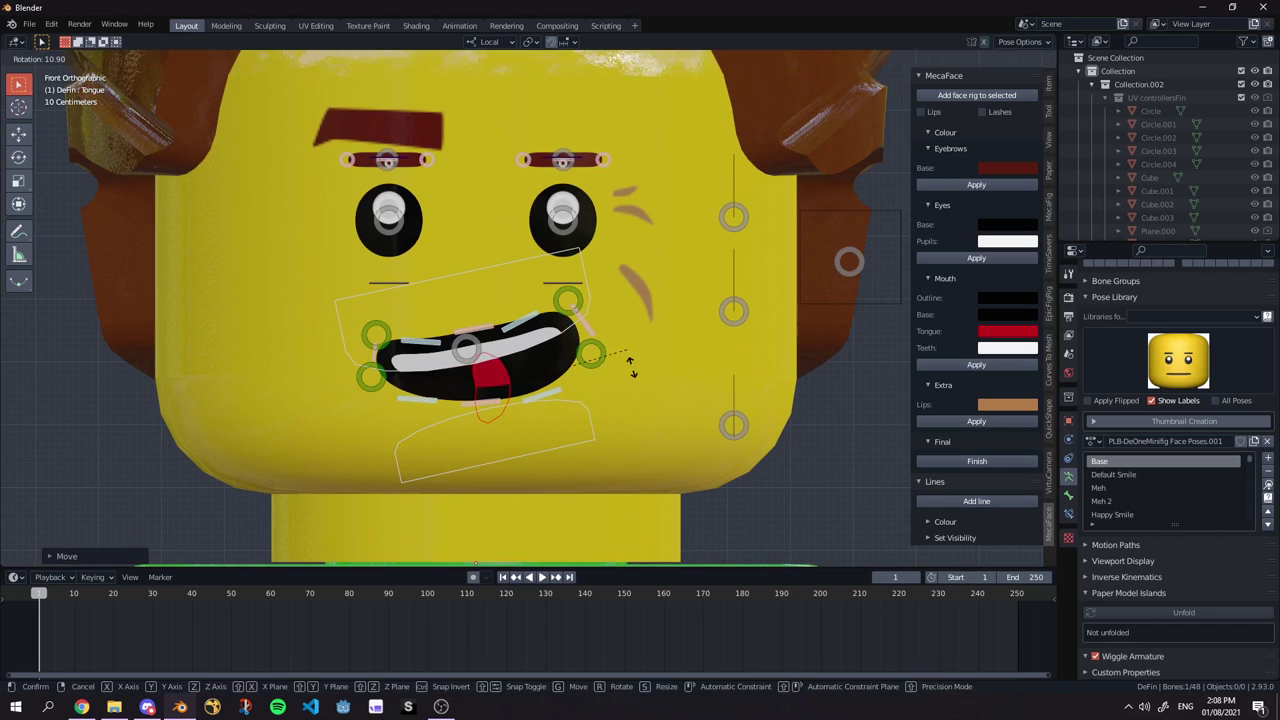
left_click(631, 366)
Scale the tongue and nudge it against the lower lip, checking the face with the bone overlays hidden.
key("g")
left_click(630, 358)
key("s")
key("y")
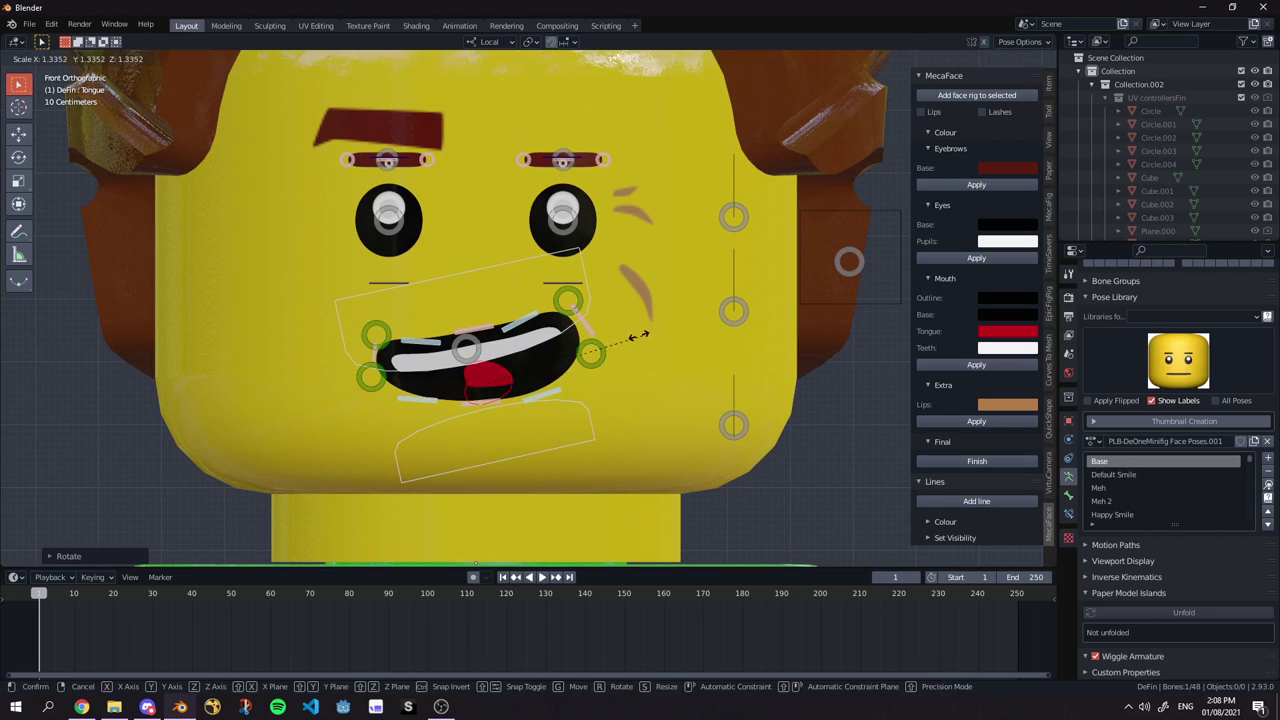
left_click(643, 336)
key("g")
left_click(665, 335)
key("shift+alt+z")
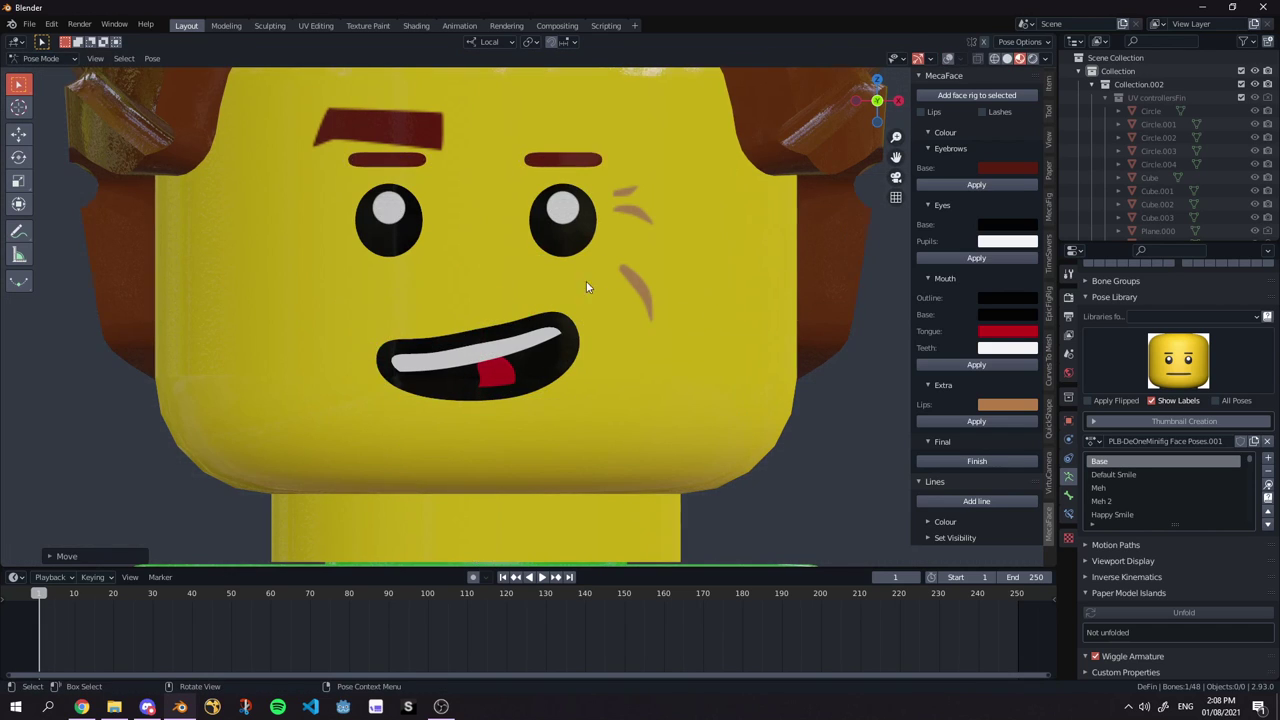
scroll(580, 288, "down", 4)
scroll(585, 297, "up", 4)
left_click(948, 58)
scroll(514, 382, "down", 3)
Nudge the whole Mouth bone slightly down and away from its tilted side's opposite corner.
left_click(509, 379)
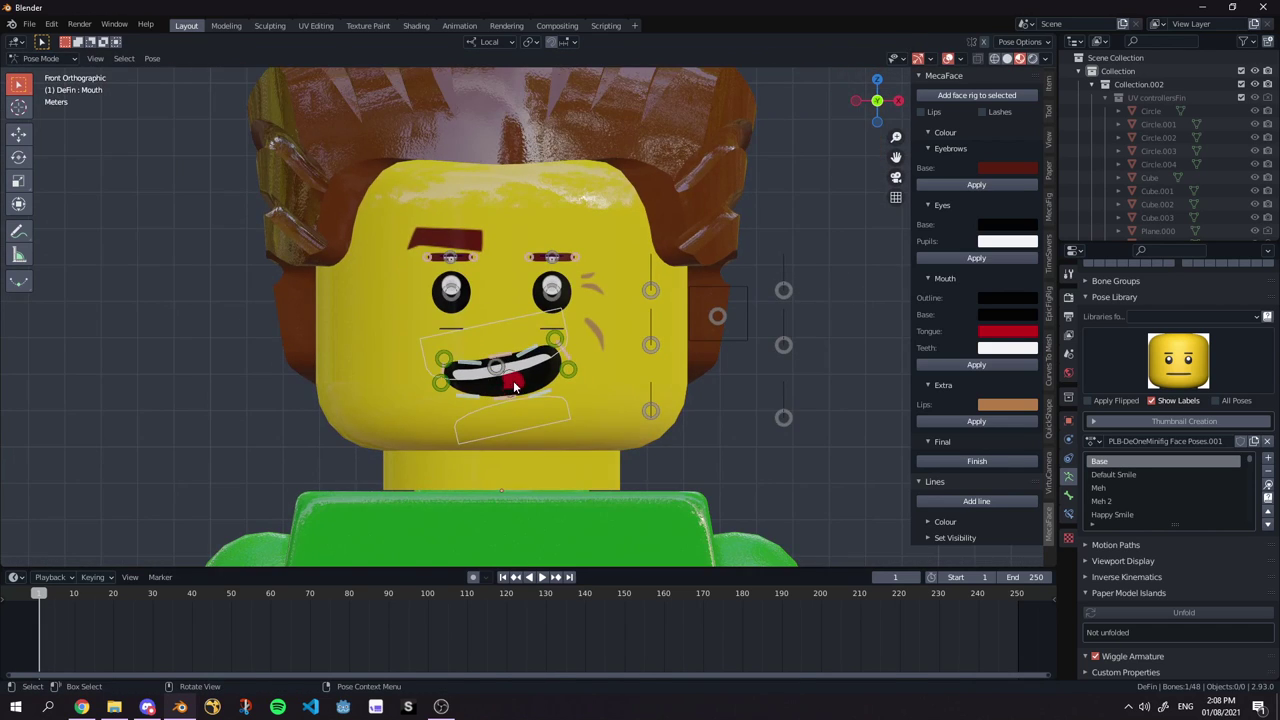
key("g")
left_click(517, 386)
scroll(517, 386, "up", 2)
scroll(507, 281, "up", 1)
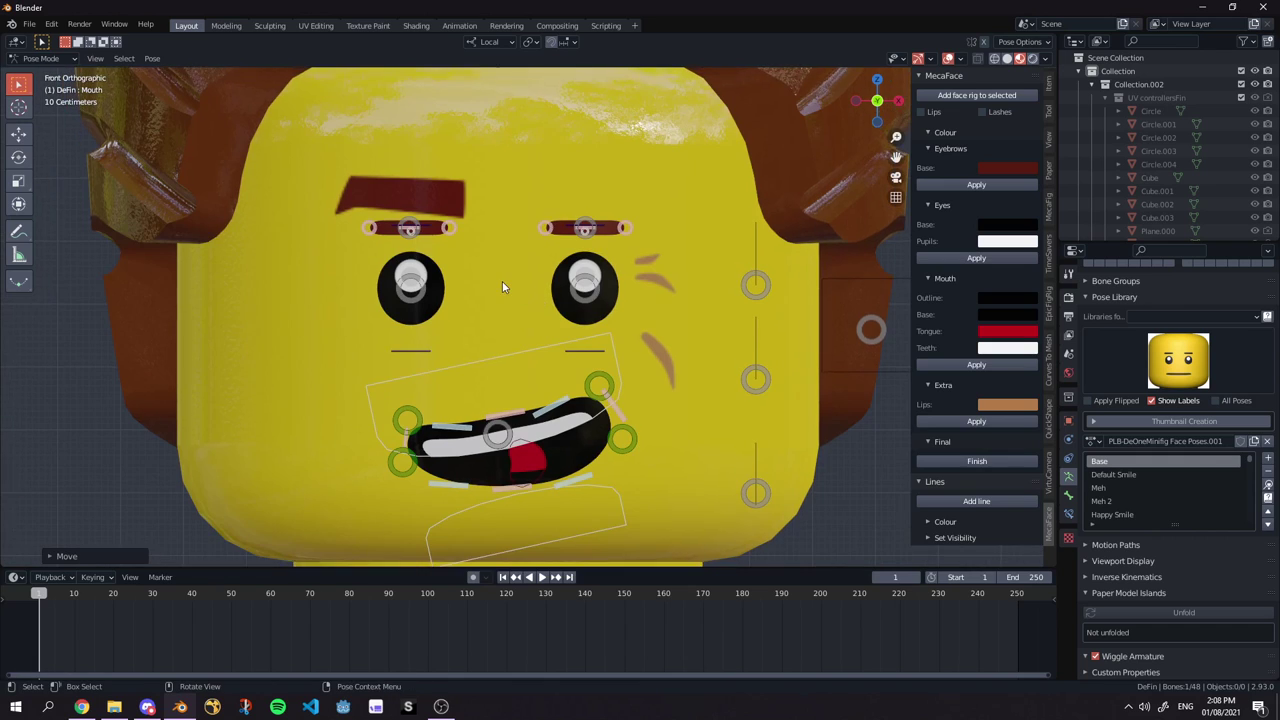
scroll(502, 281, "up", 2)
Try moving and rotating the Left_Eye bone, and try moving the Left_Eye_Pupil bone.
left_click(586, 323)
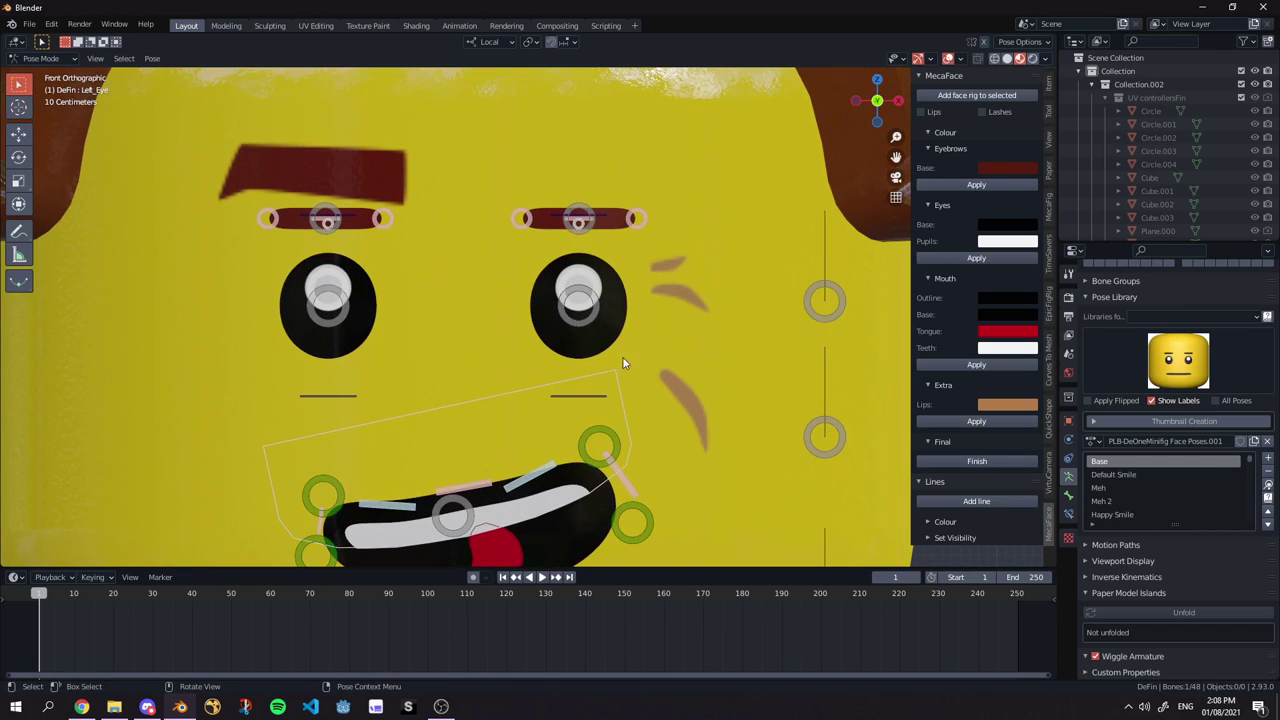
key("g")
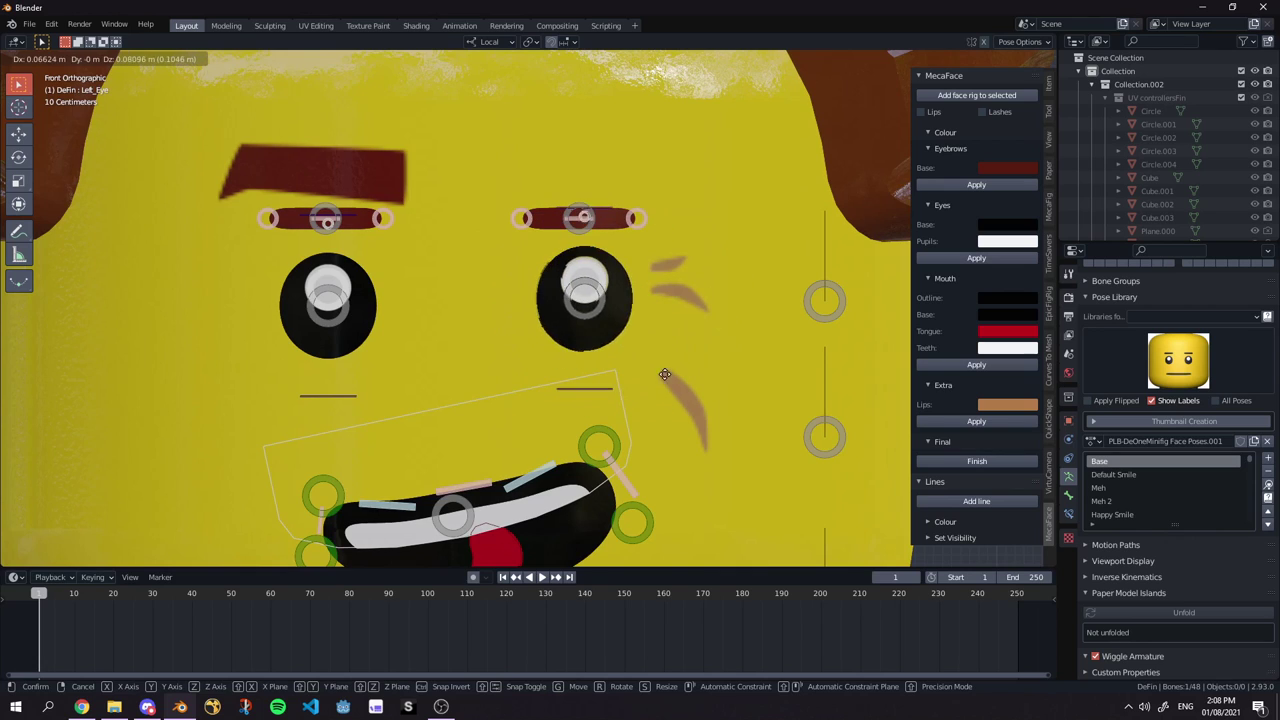
key("r")
key("Escape")
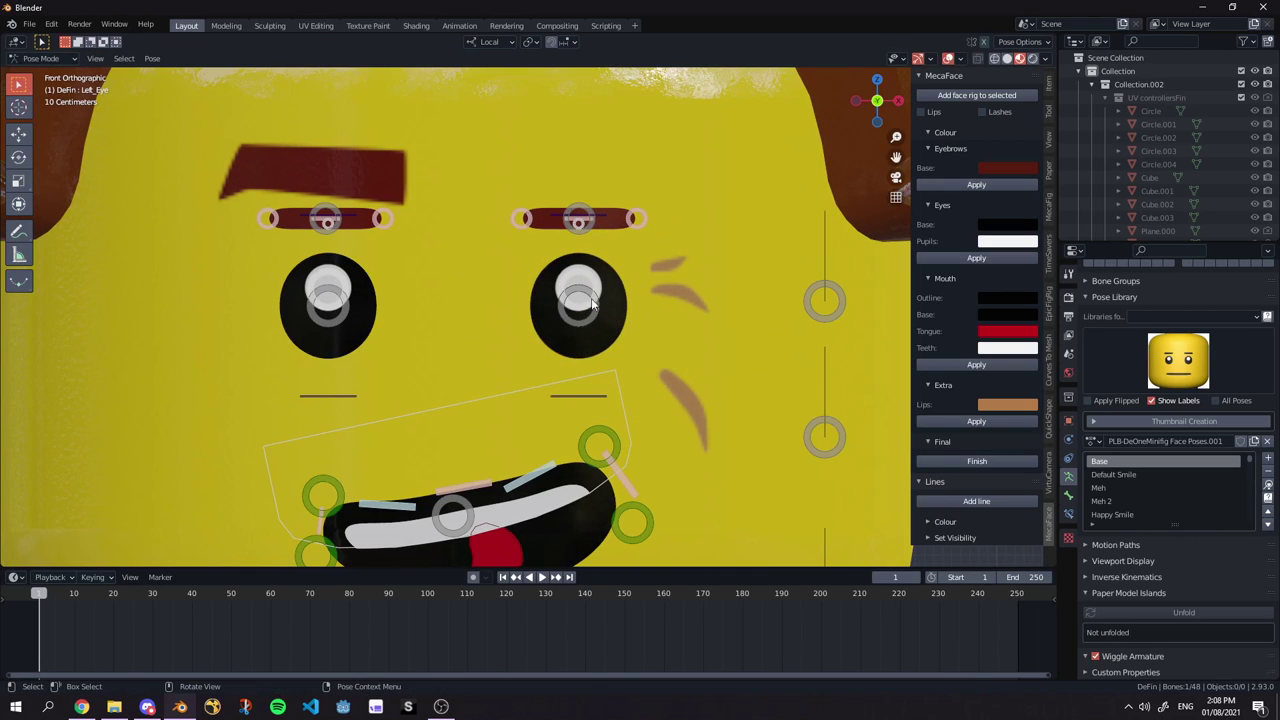
key("g")
right_click(602, 281)
scroll(602, 281, "up", 3)
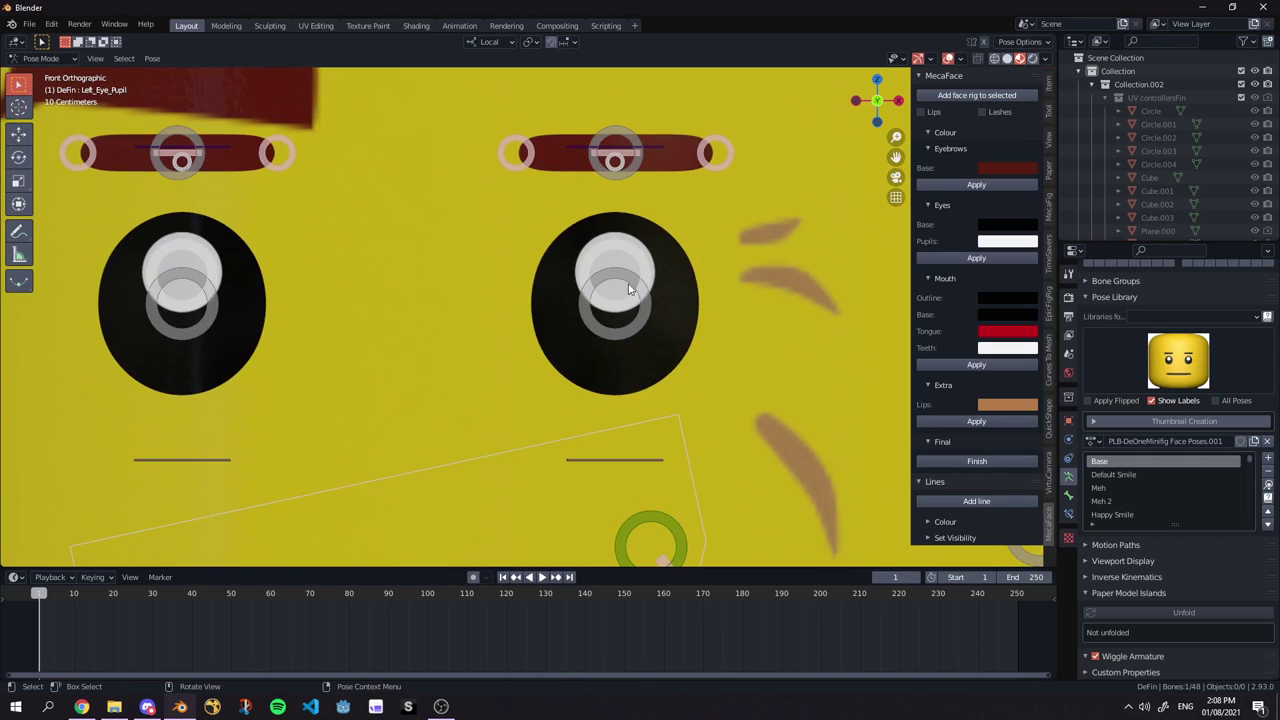
key("g")
right_click(651, 316)
scroll(800, 190, "down", 4)
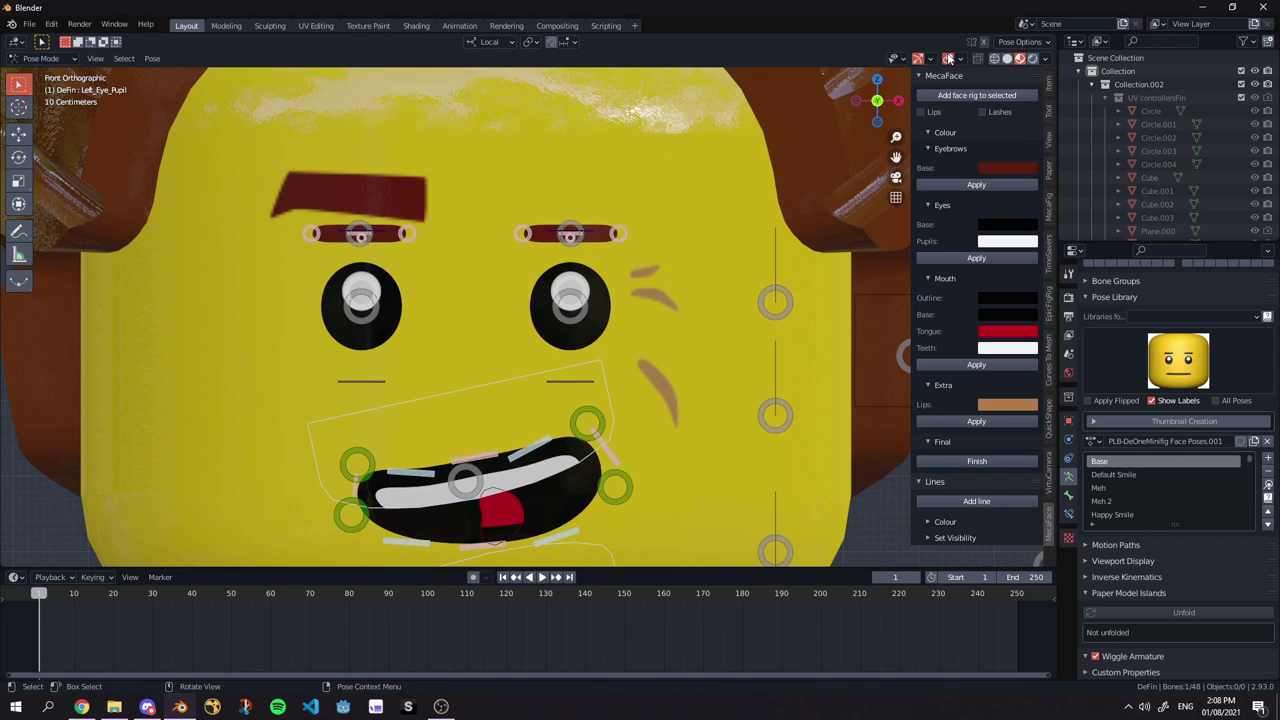
Hide the bone overlays and try moving the left eye's pupil around within the eye.
left_click(948, 58)
scroll(582, 287, "down", 2)
key("g")
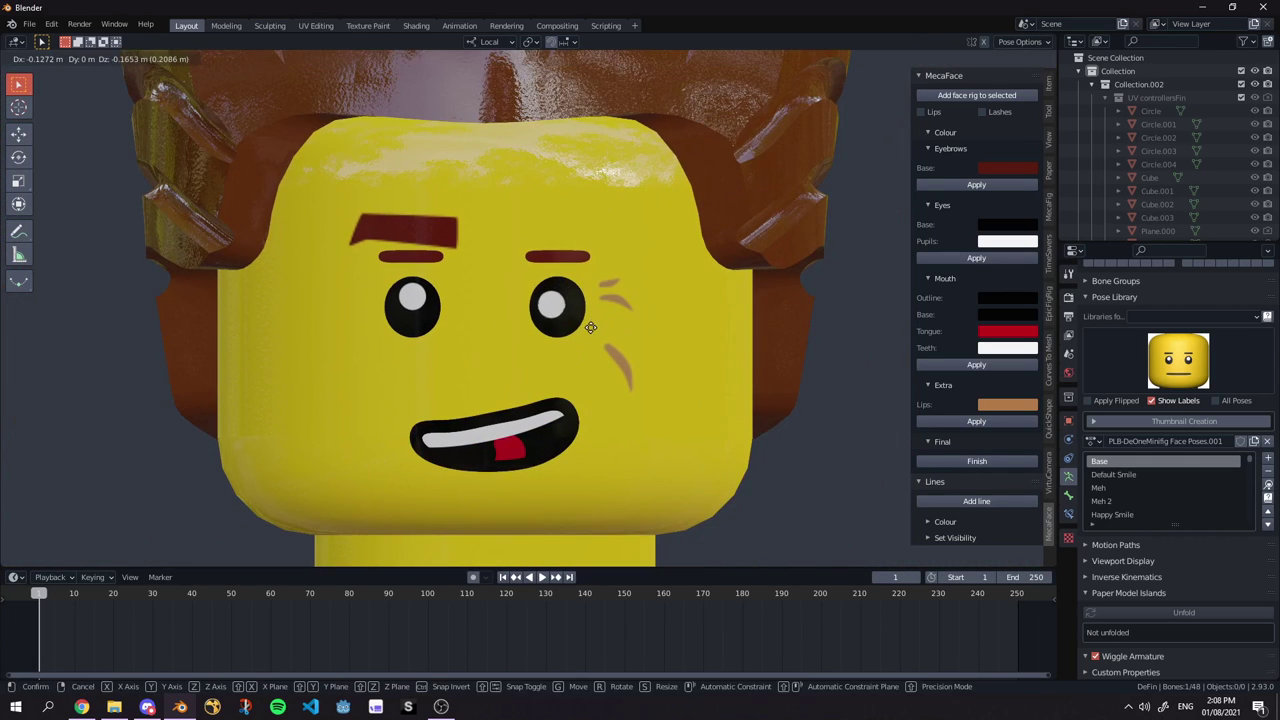
key("x")
key("x")
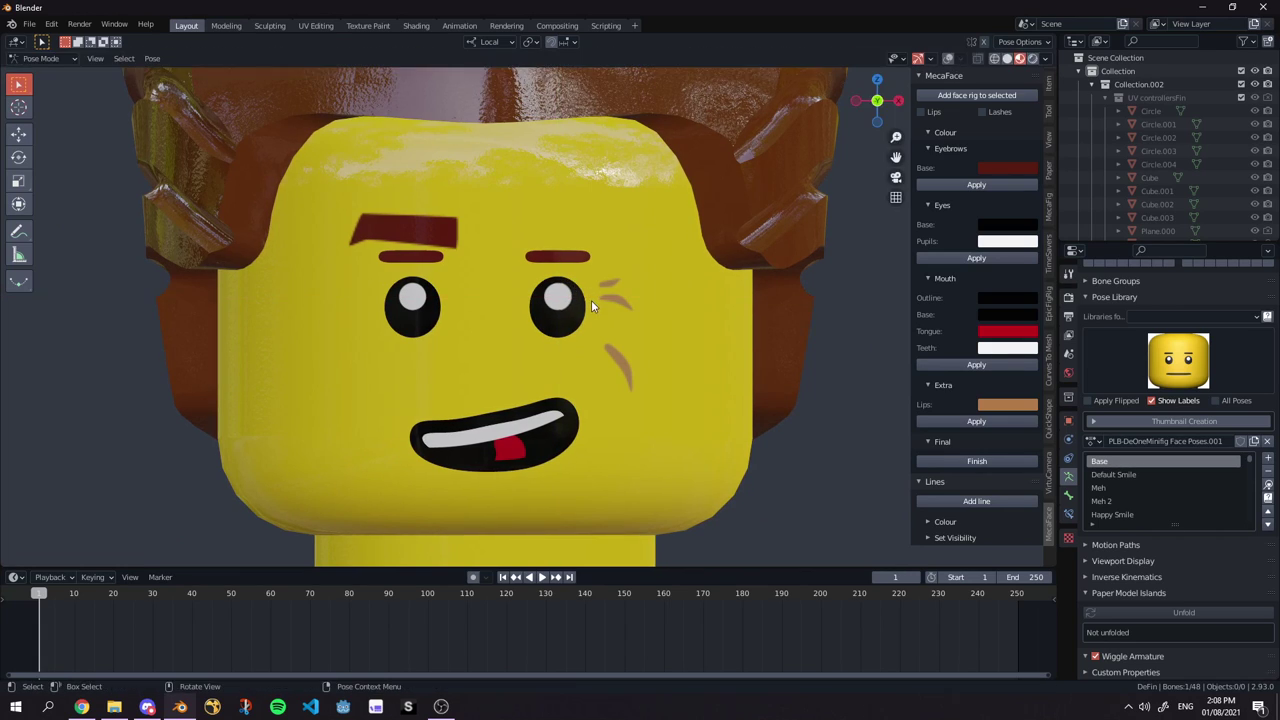
key("x")
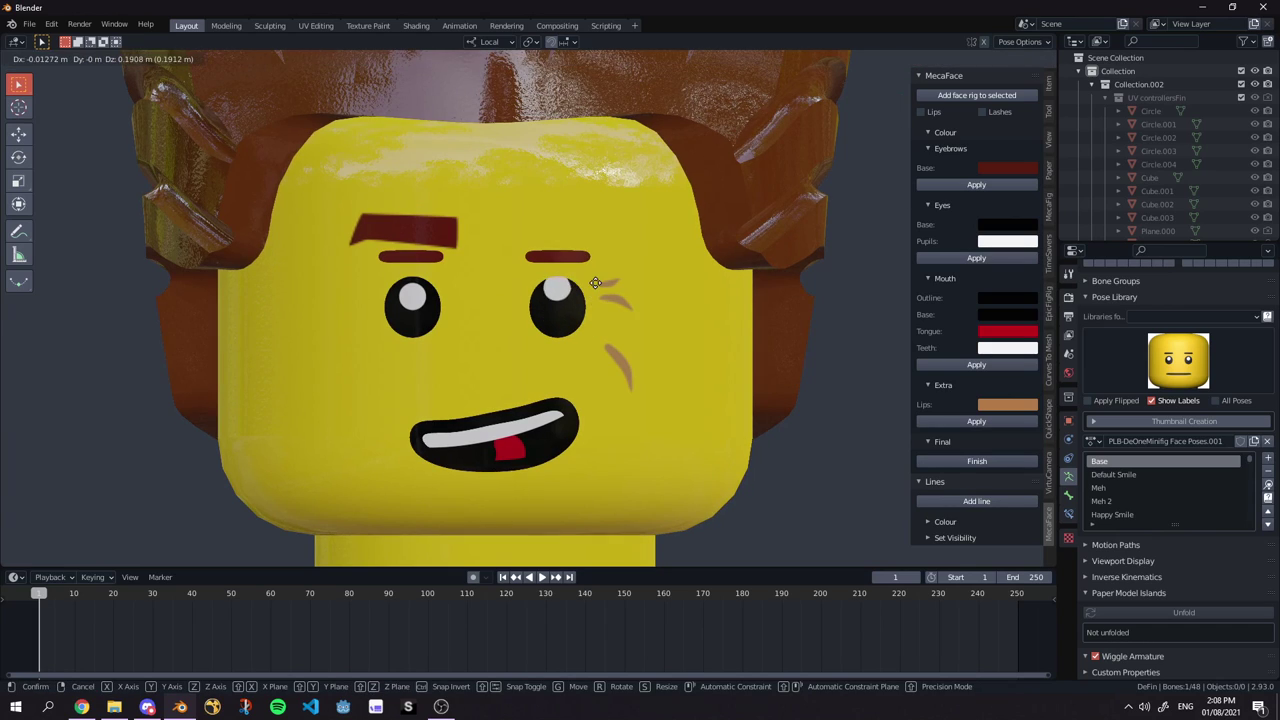
left_click(590, 291)
key("g")
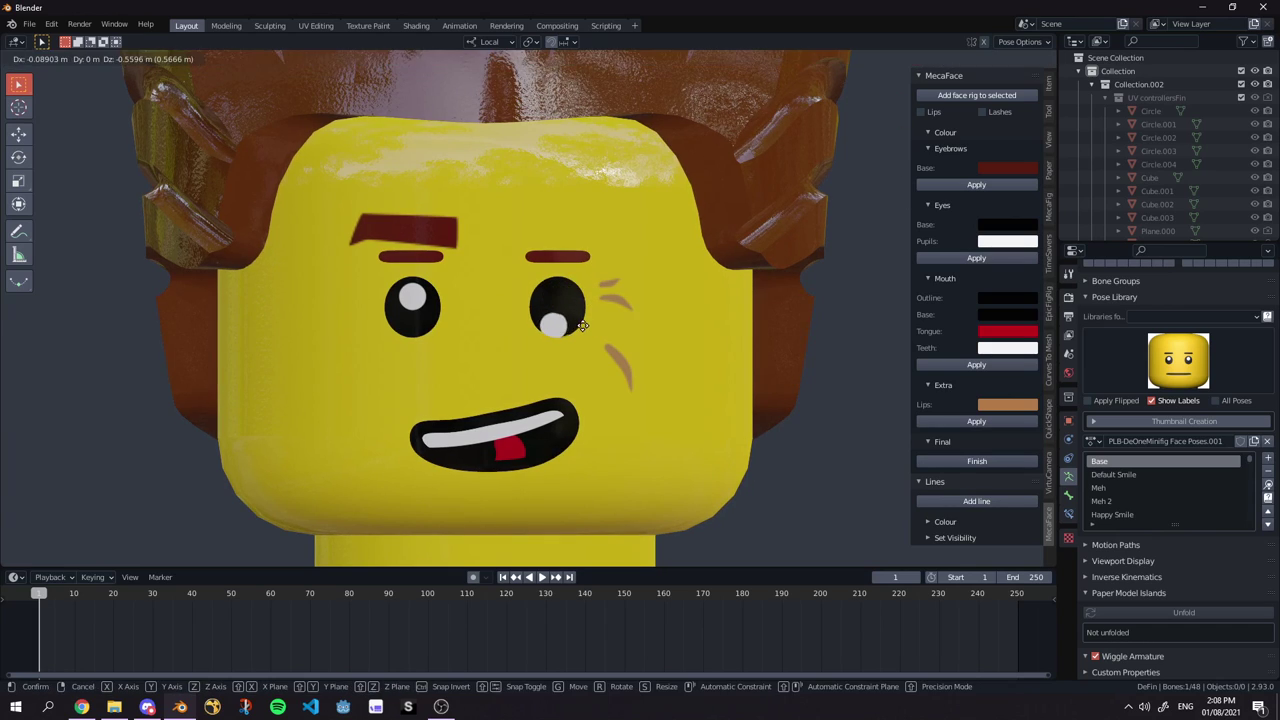
right_click(587, 325)
scroll(587, 323, "down", 3)
scroll(587, 323, "up", 5)
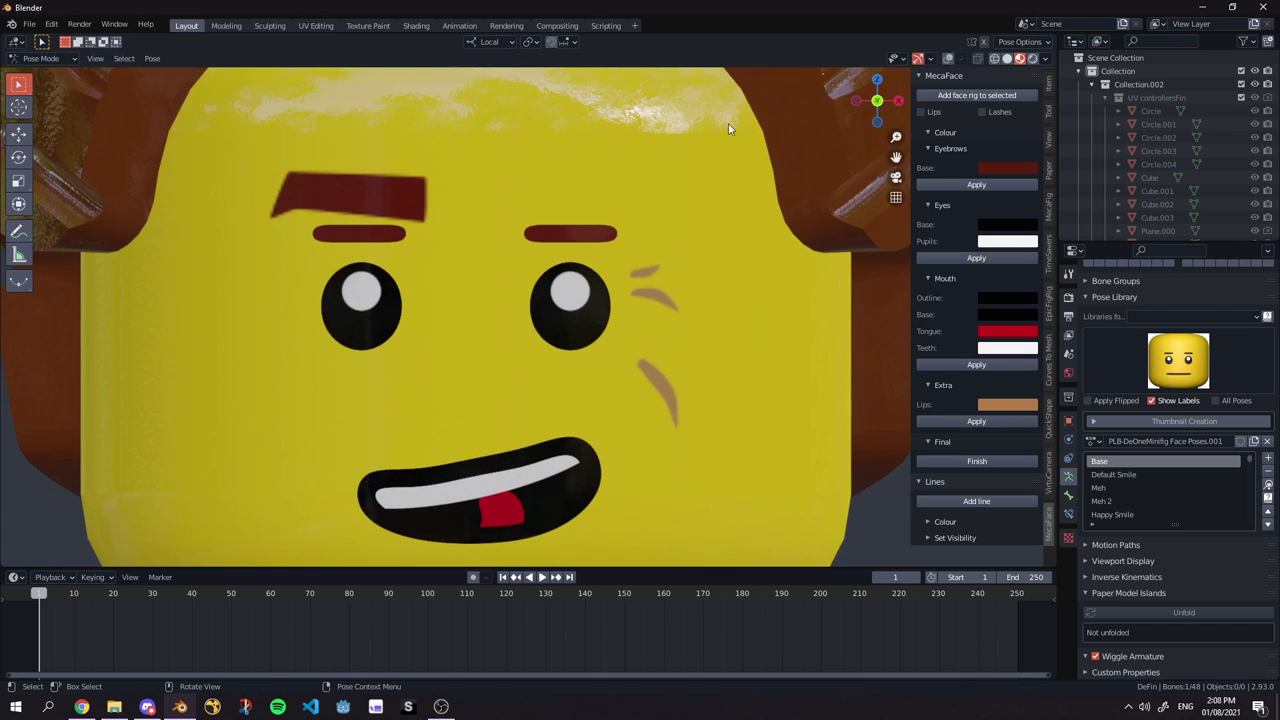
Restore the bone overlays, select the Bottom Eye L and Top Eye L bones and scale them.
left_click(945, 59)
key("KP_1")
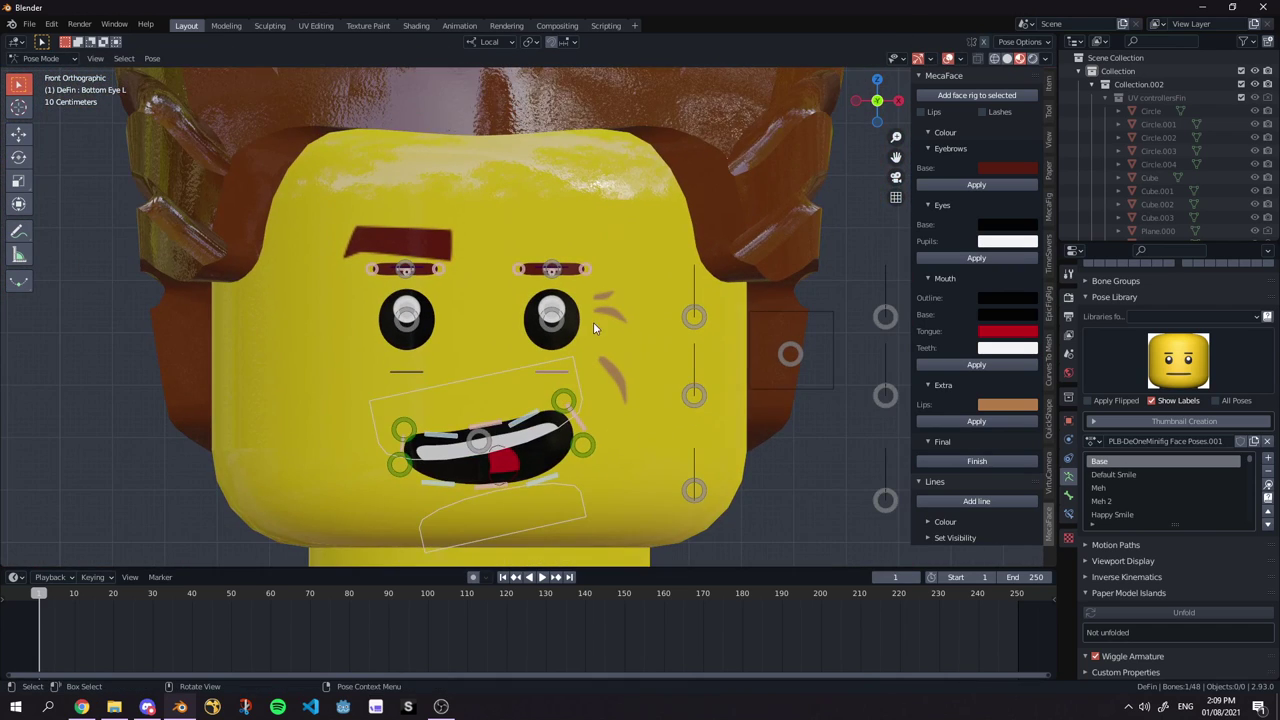
scroll(620, 338, "up", 2)
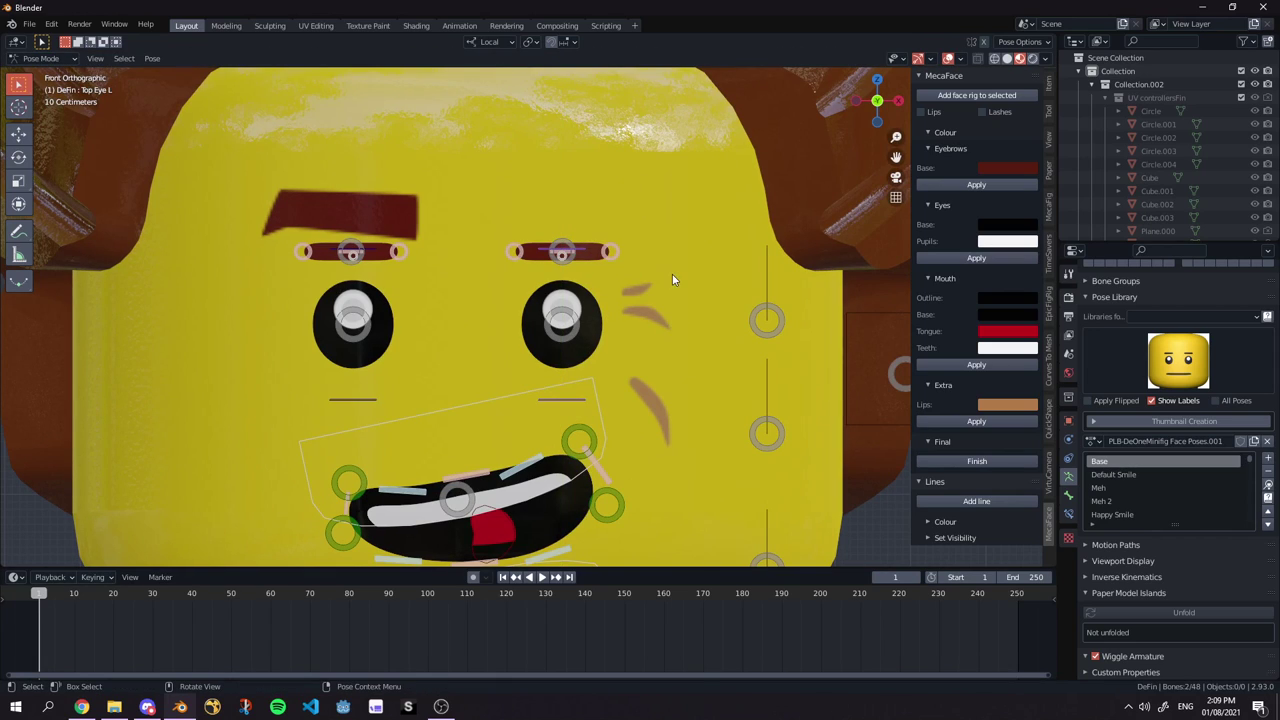
key("s")
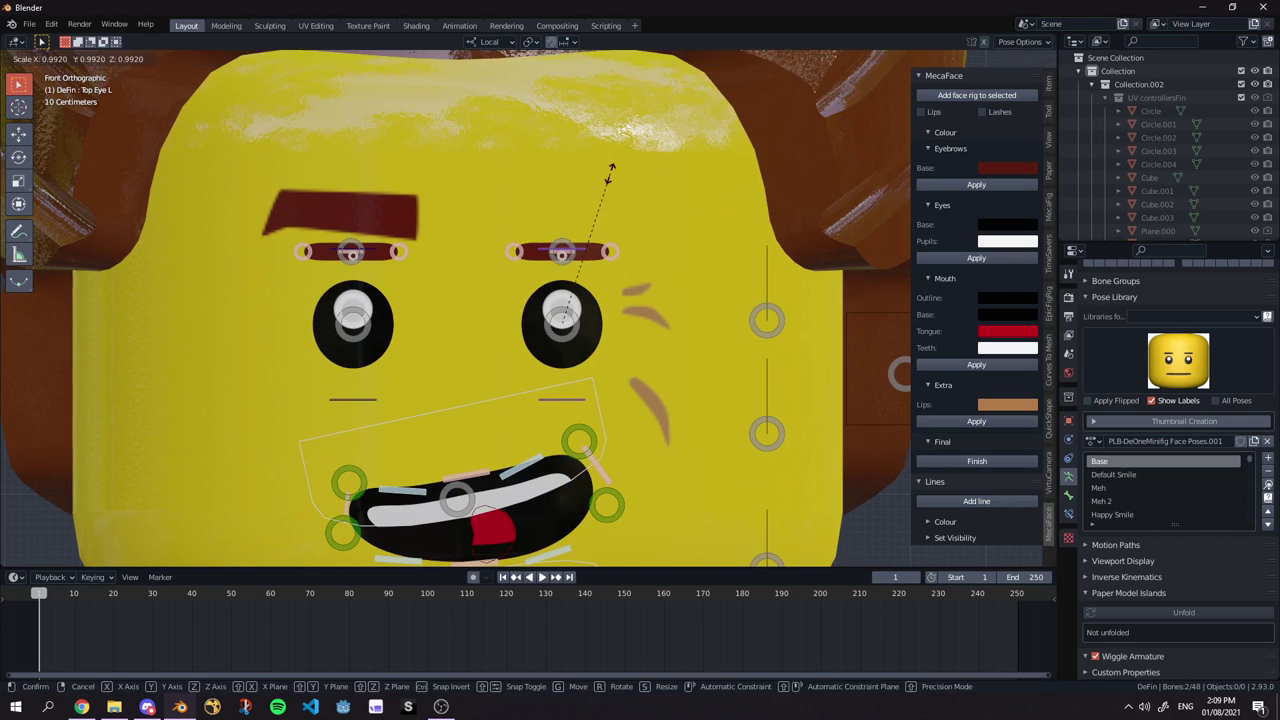
Scale the Top Eye L control along its local Y axis to cut into the left eye's shape.
key("y")
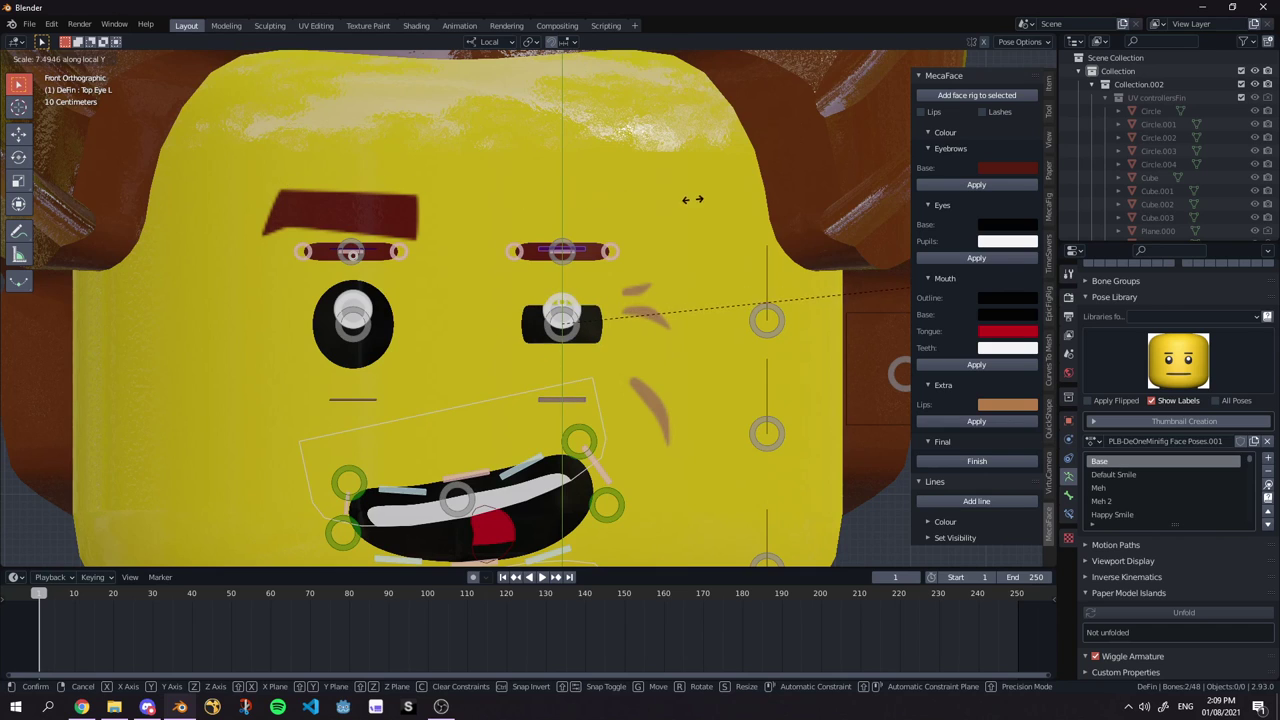
left_click(371, 236)
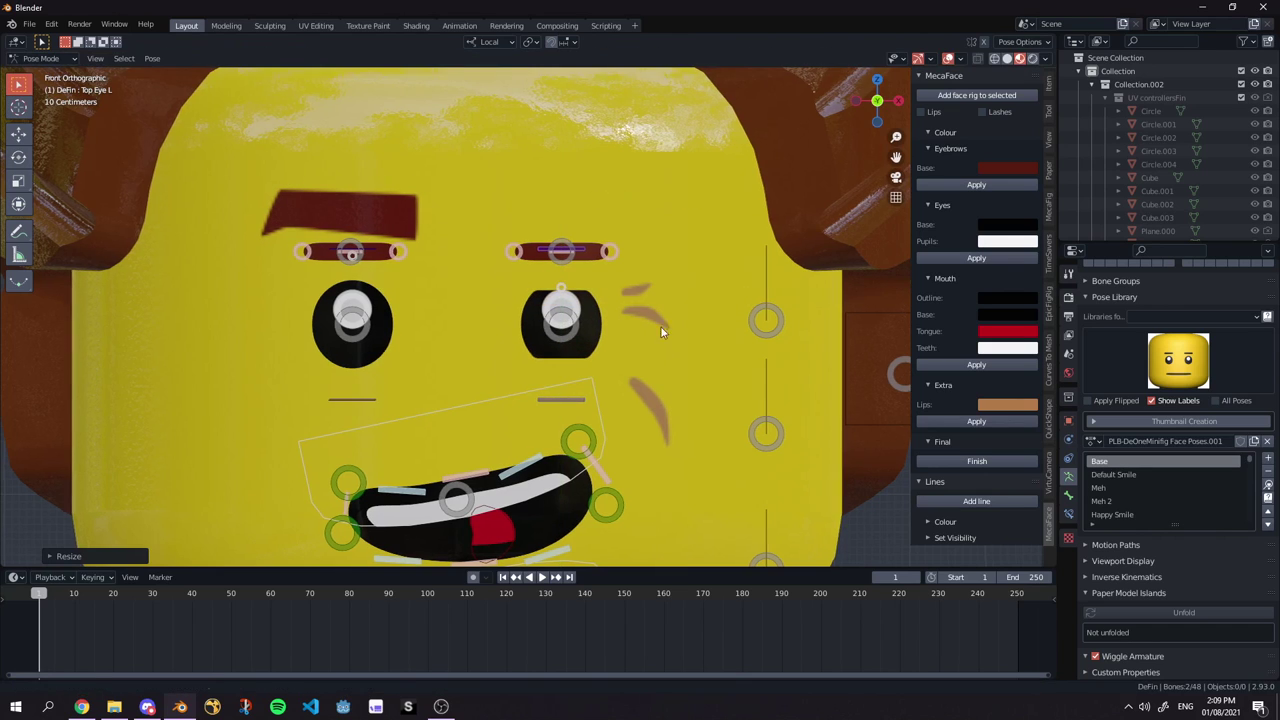
Reposition the Bottom Eye L control beneath the left eye and rotate it so the eye's lower edge slants.
scroll(649, 325, "up", 2)
middle_click_drag(657, 350, 616, 298, "shift")
left_click(546, 392)
scroll(572, 378, "down", 2)
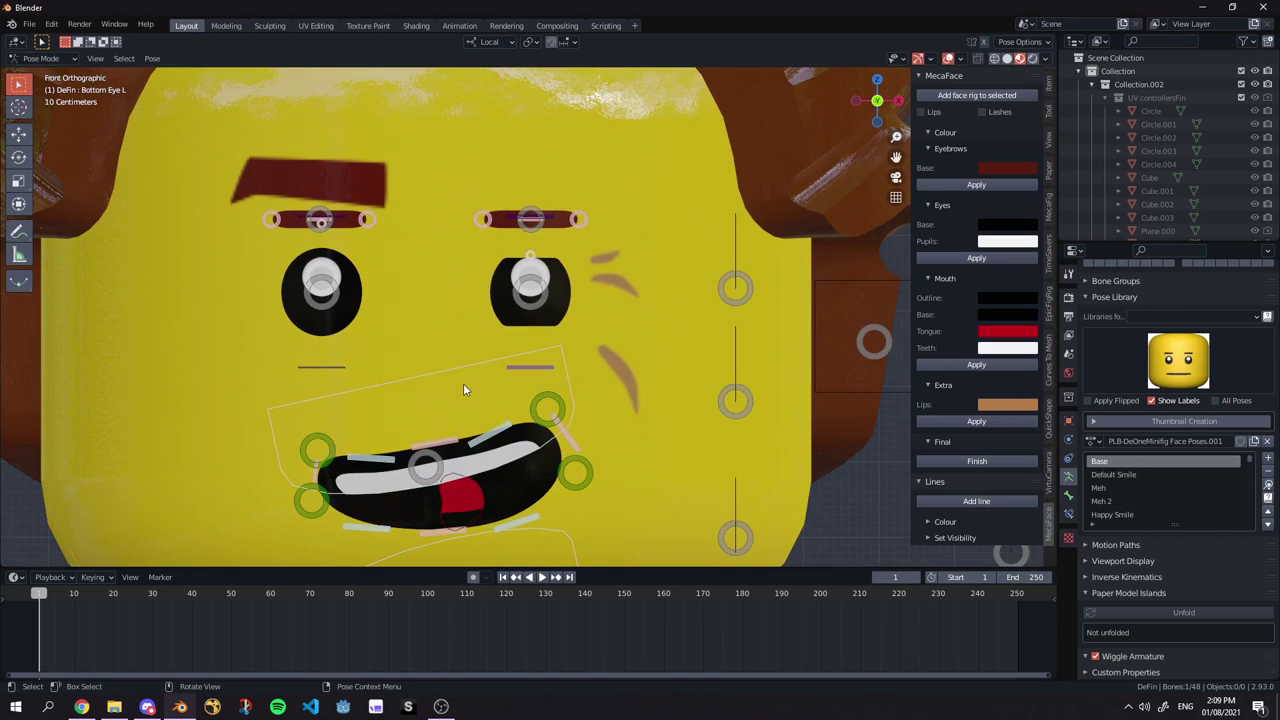
key("g")
left_click(598, 362)
key("r")
left_click(622, 340)
Fine-tune the position and reduce the tilt of the Bottom Eye L control under the left eye.
key("g")
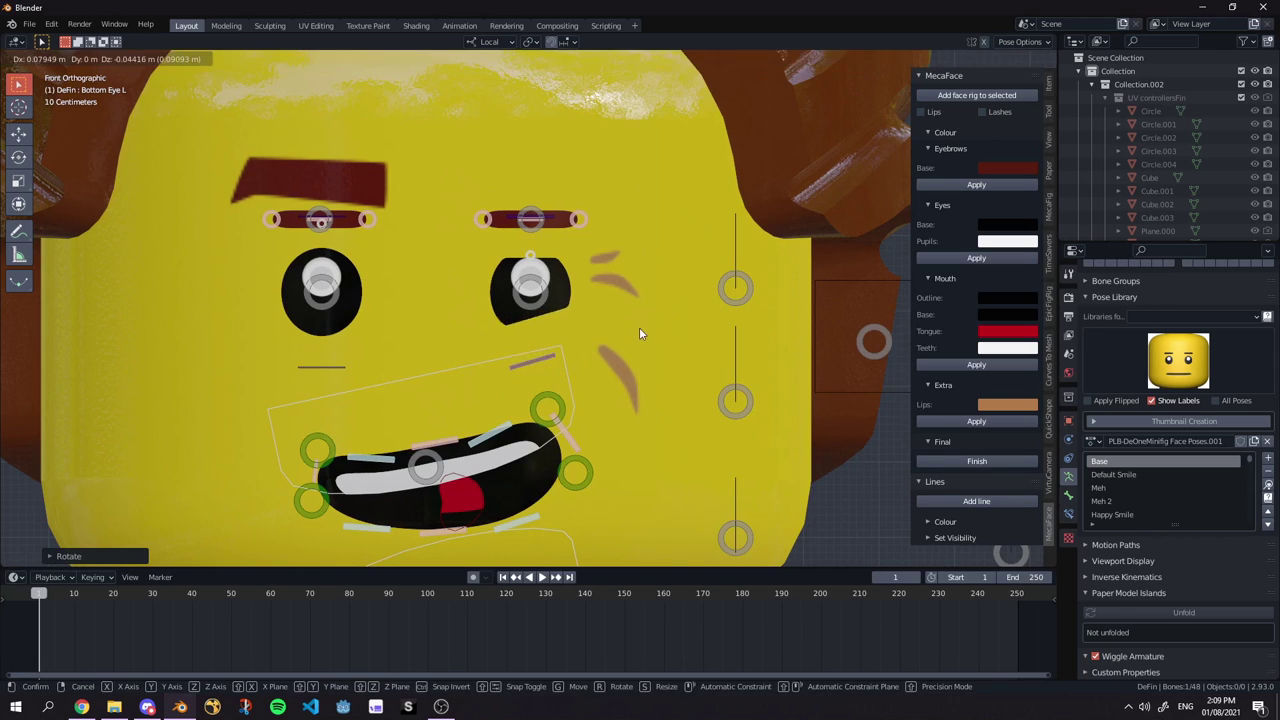
left_click(645, 338)
key("r")
left_click(650, 343)
key("g")
left_click(627, 334)
key("g")
left_click(619, 327)
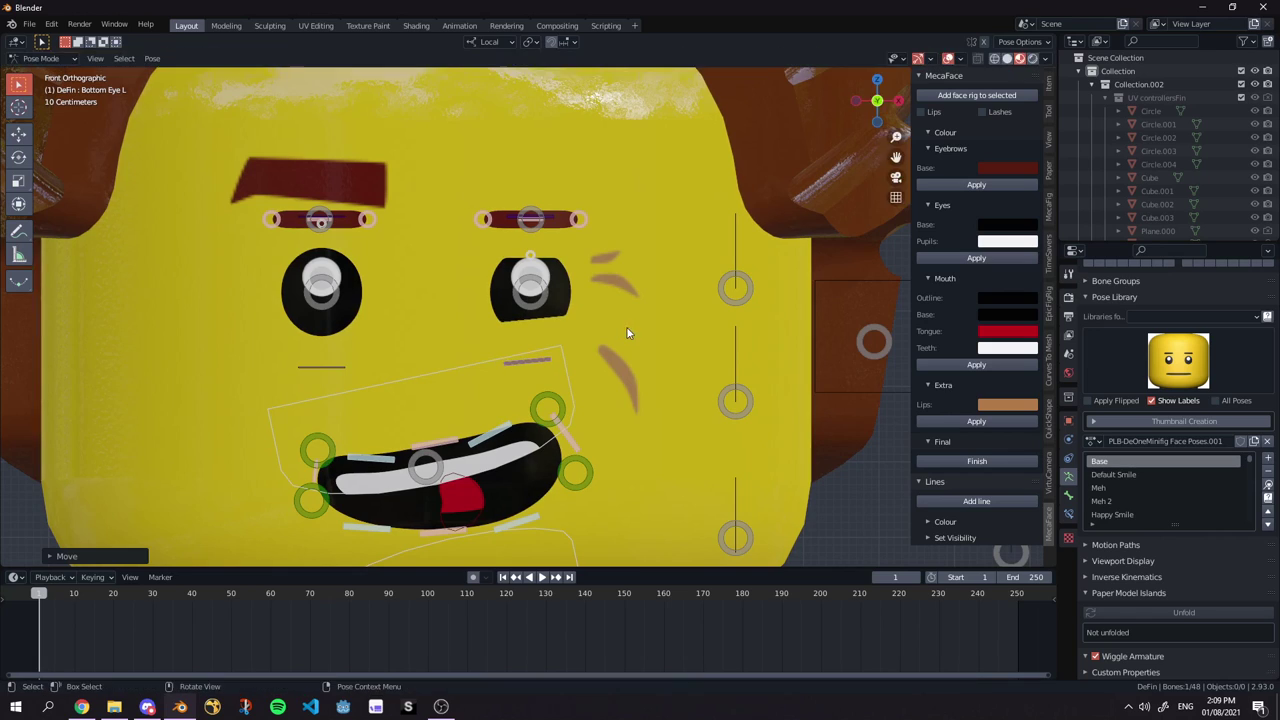
key("g")
left_click(646, 314)
Lower the Top Eye L control and rotate it so the left eye's upper edge slants down towards the nose.
left_click(557, 218)
key("g")
left_click(560, 229)
key("r")
left_click(612, 229)
key("g")
left_click(611, 238)
key("r")
left_click(609, 226)
key("g")
left_click(608, 221)
Scale the Top Eye L control, then refine its rotation and position for a steeper slanted lid.
key("s")
left_click(633, 219)
key("g")
left_click(630, 218)
key("r")
left_click(664, 200)
key("g")
left_click(670, 207)
left_click(949, 59)
left_click(948, 59)
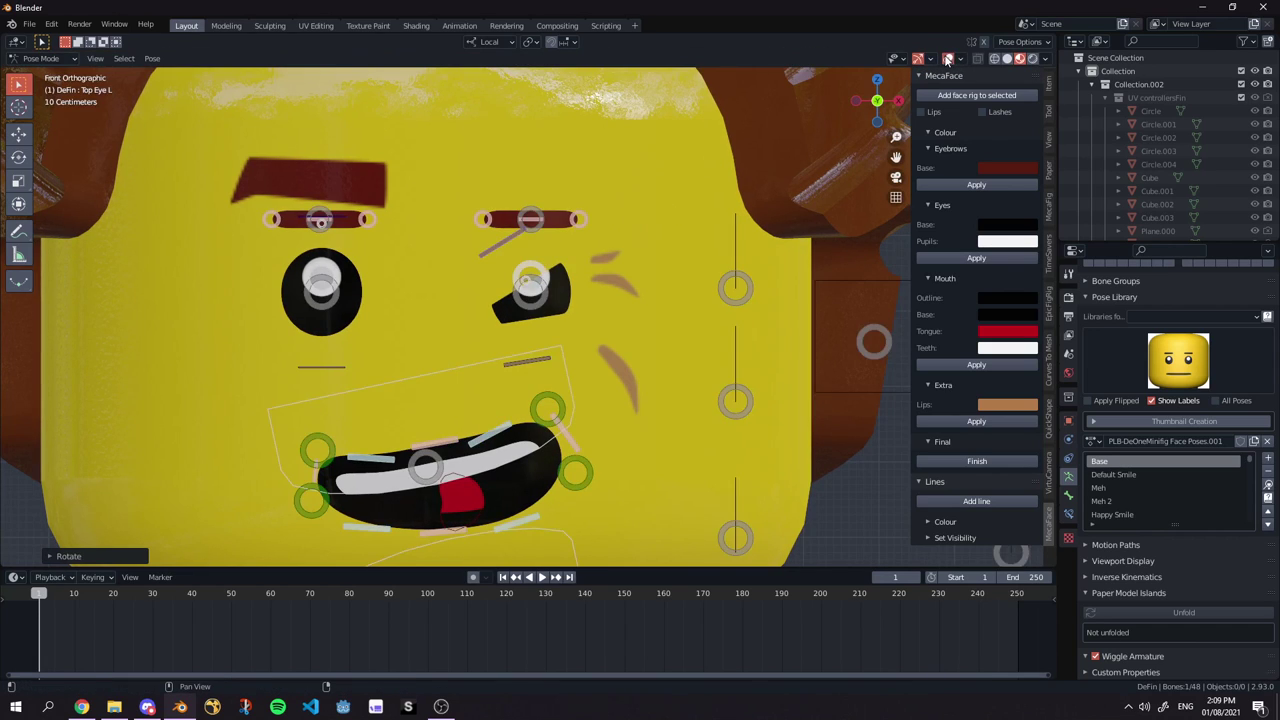
Move the Bottom Eye L control slightly to adjust the left eye's lower edge.
left_click(537, 366)
key("g")
left_click(609, 321)
scroll(600, 322, "down", 1)
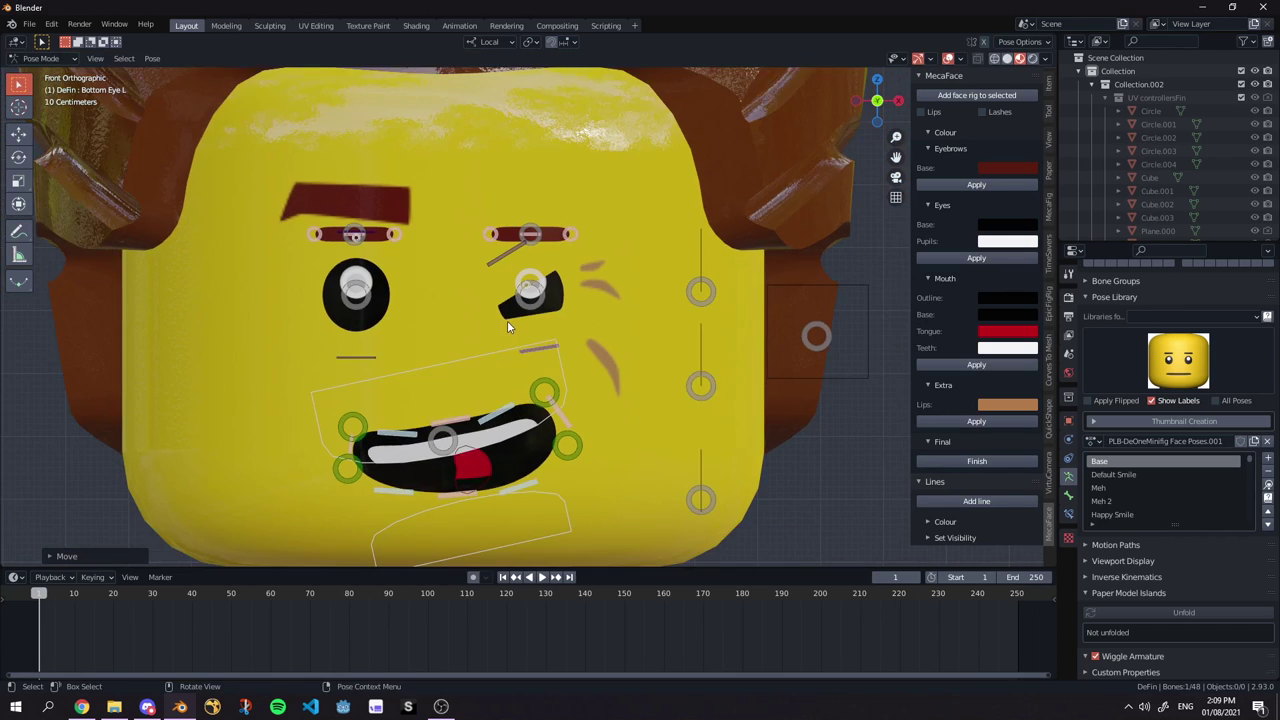
scroll(506, 327, "up", 2)
scroll(505, 300, "down", 3)
scroll(590, 350, "down", 2)
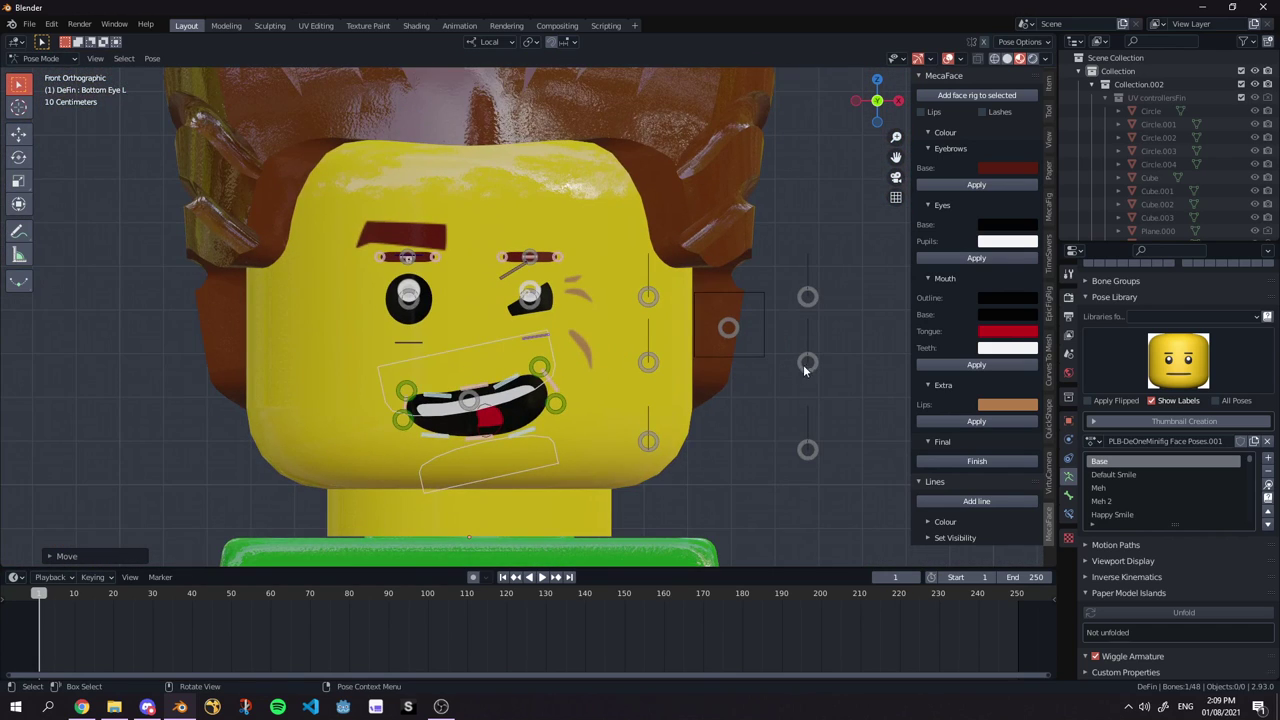
Raise the LBottomEyelid slider beside the head to curve the left eye's lower edge.
scroll(710, 356, "up", 2)
middle_click_drag(501, 352, 572, 345, "shift")
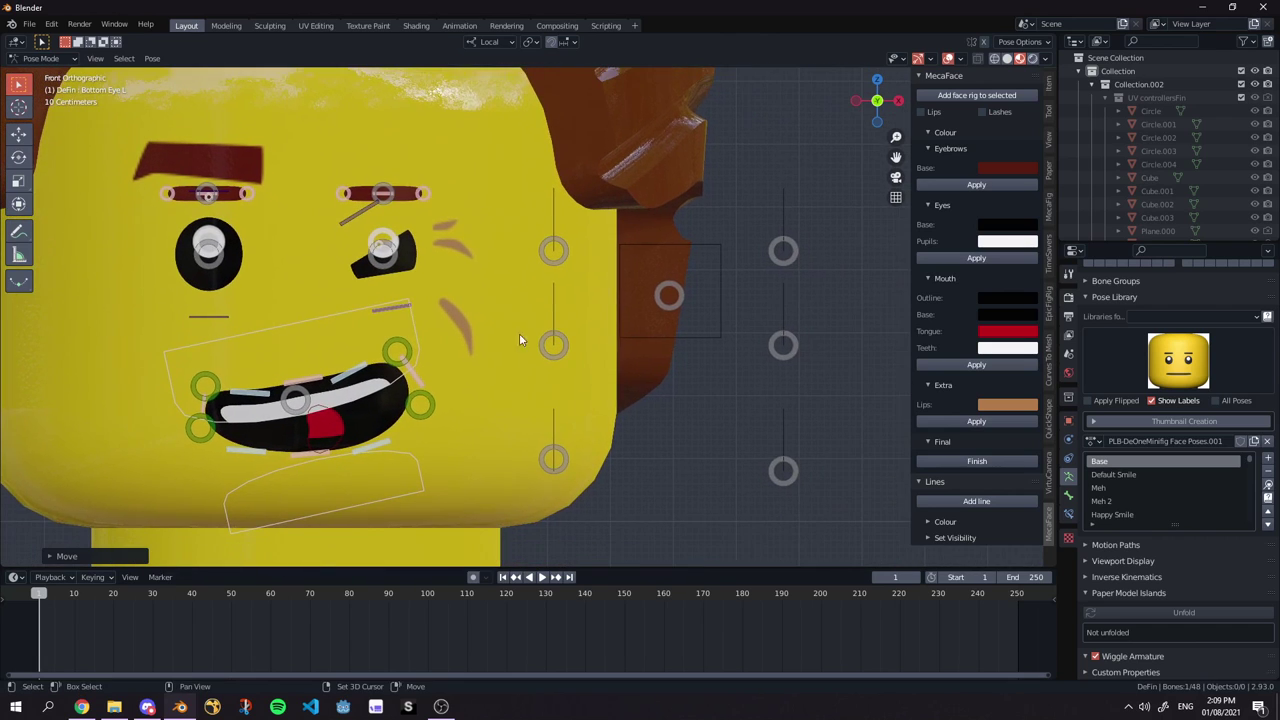
left_click(779, 352)
key("g")
right_click(576, 269)
key("g")
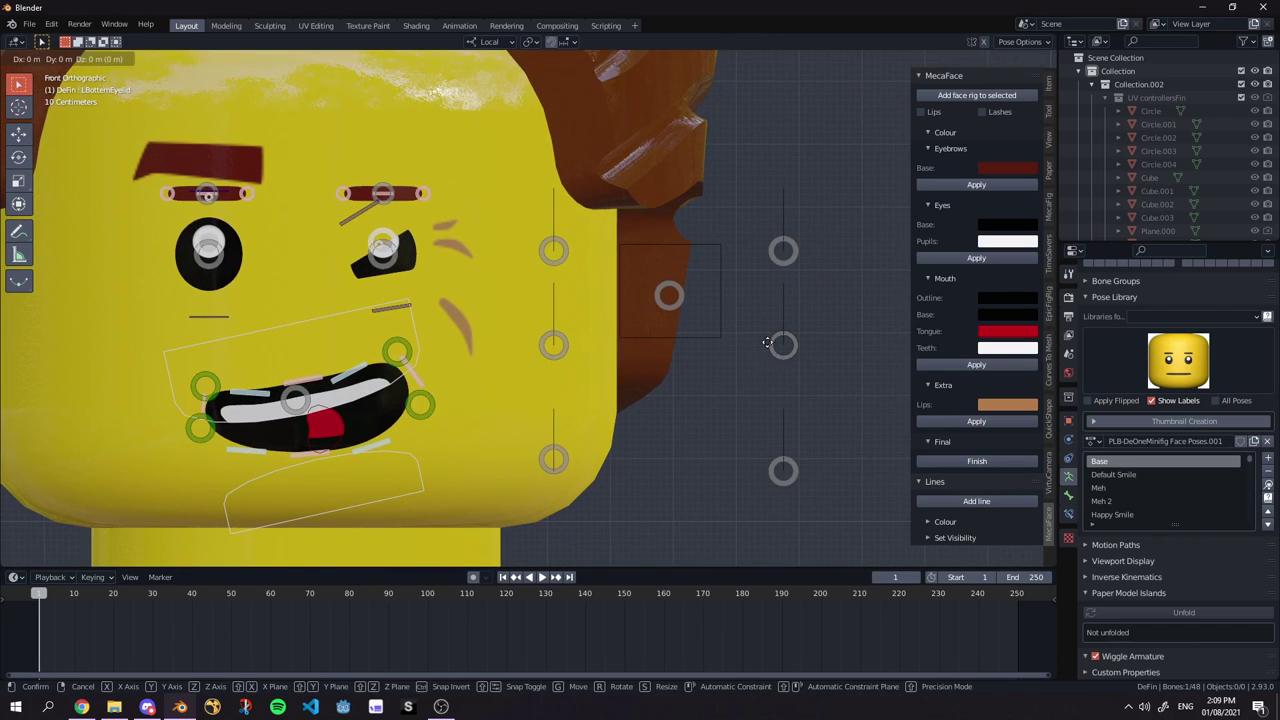
left_click(771, 183)
Select the Bottom Eye L control and check the face with the viewport overlays hidden.
middle_click_drag(470, 292, 605, 312, "shift")
left_click(520, 331)
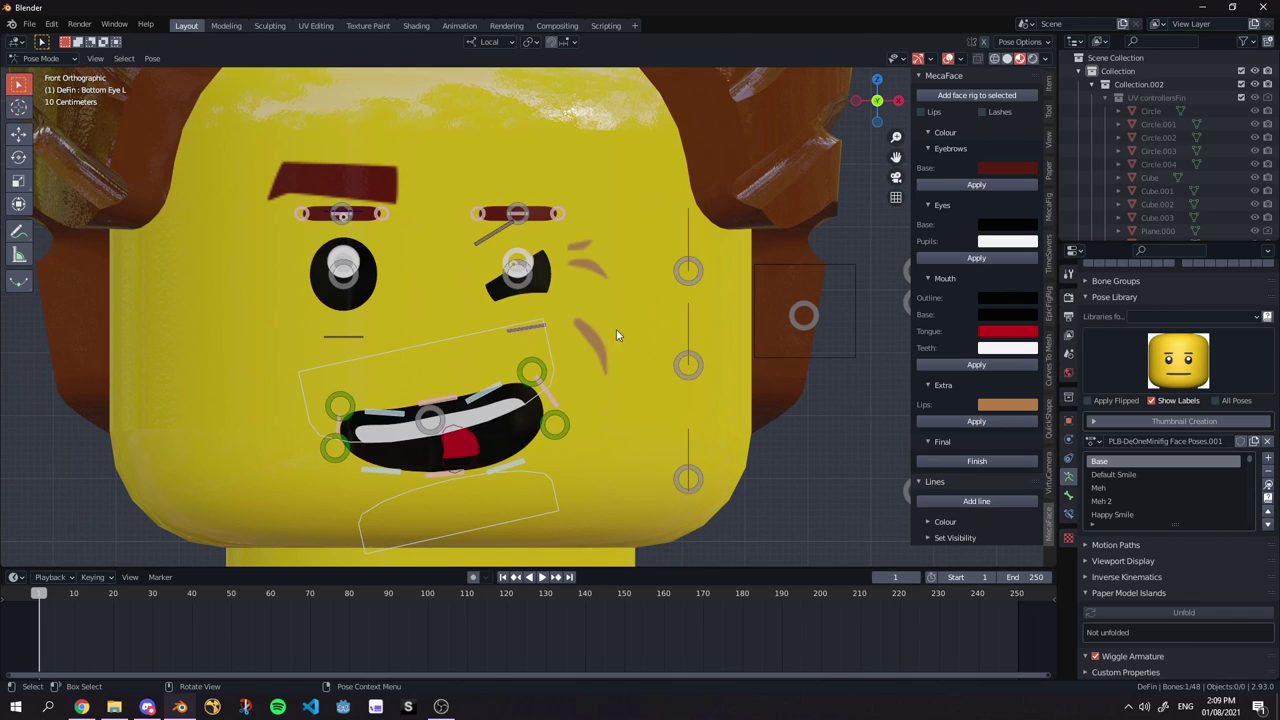
key("g")
right_click(614, 322)
left_click(948, 58)
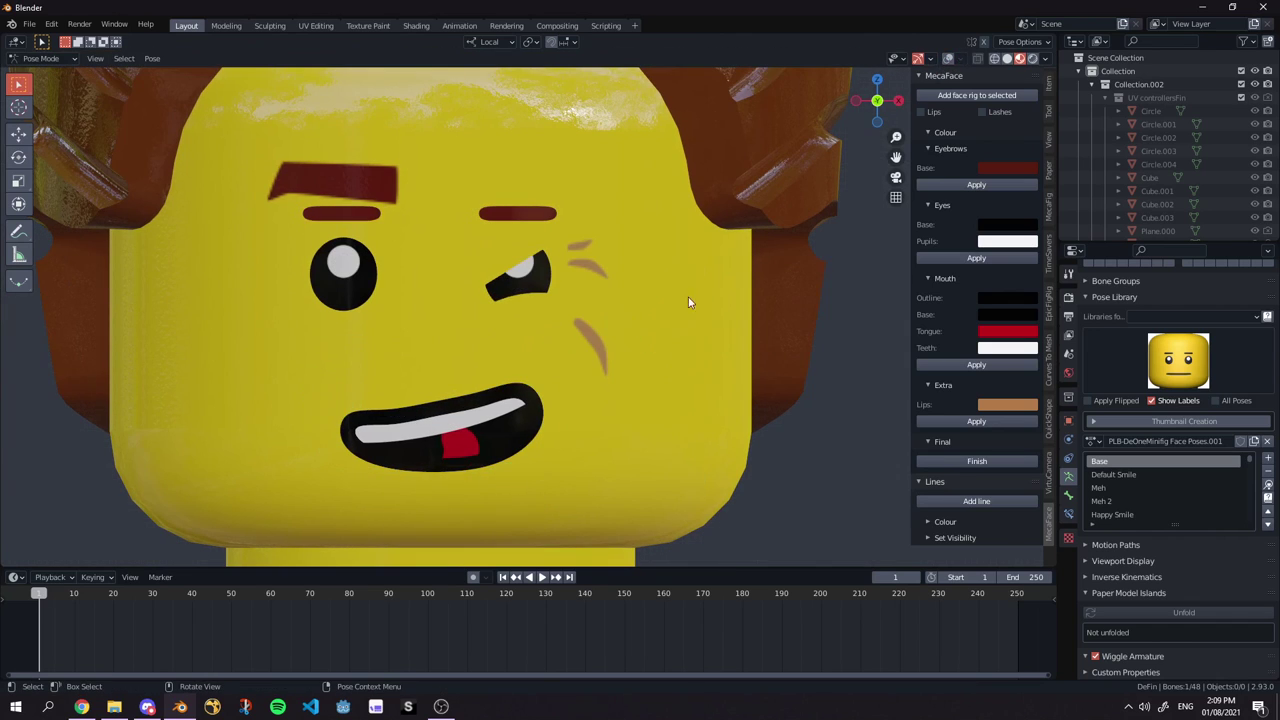
left_click(948, 58)
Scale the Bottom Eye L control along its local Y and X axes and move it to reshape the lower lid.
scroll(472, 253, "up", 8)
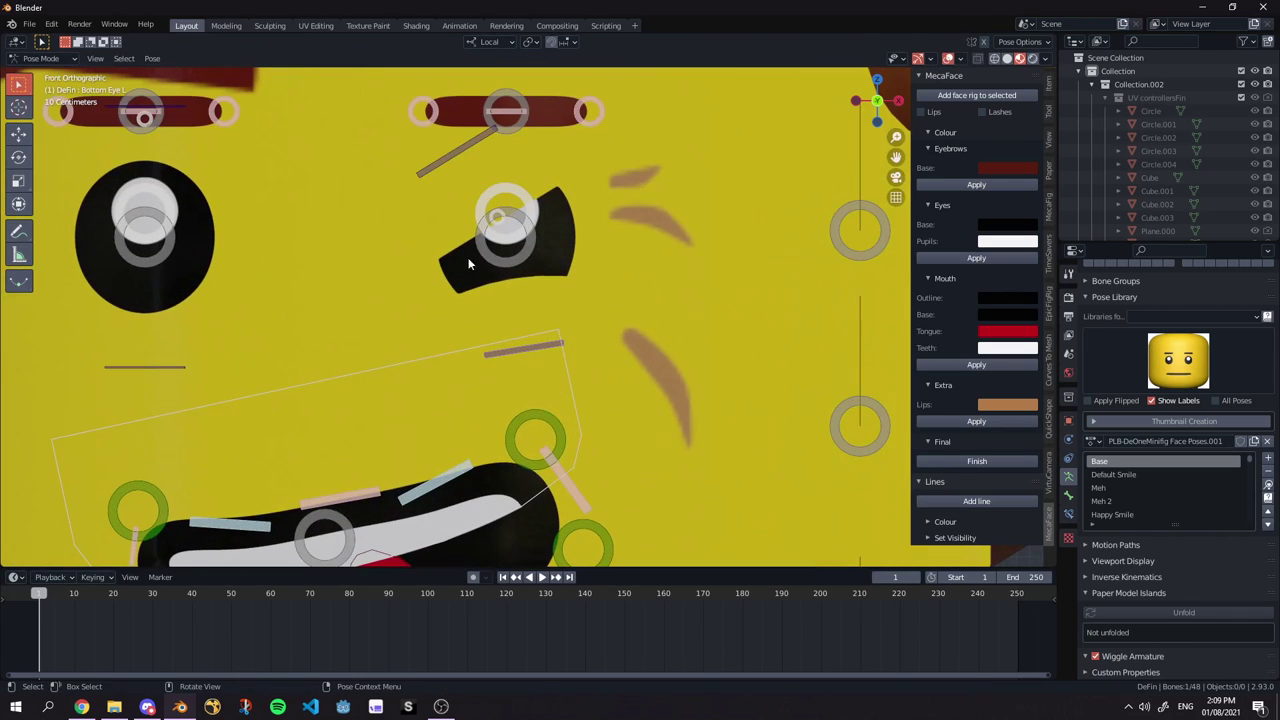
key("s")
key("y")
left_click(726, 290)
key("s")
key("x")
left_click(672, 307)
key("g")
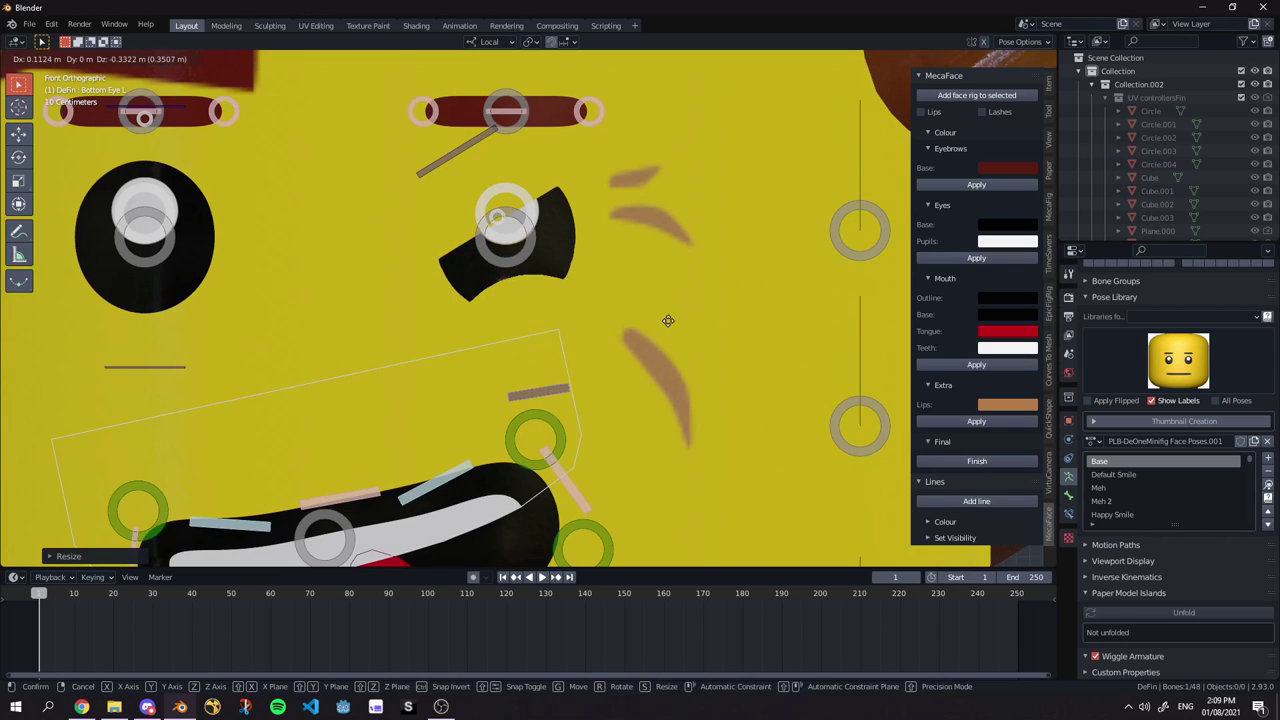
left_click(662, 300)
key("s")
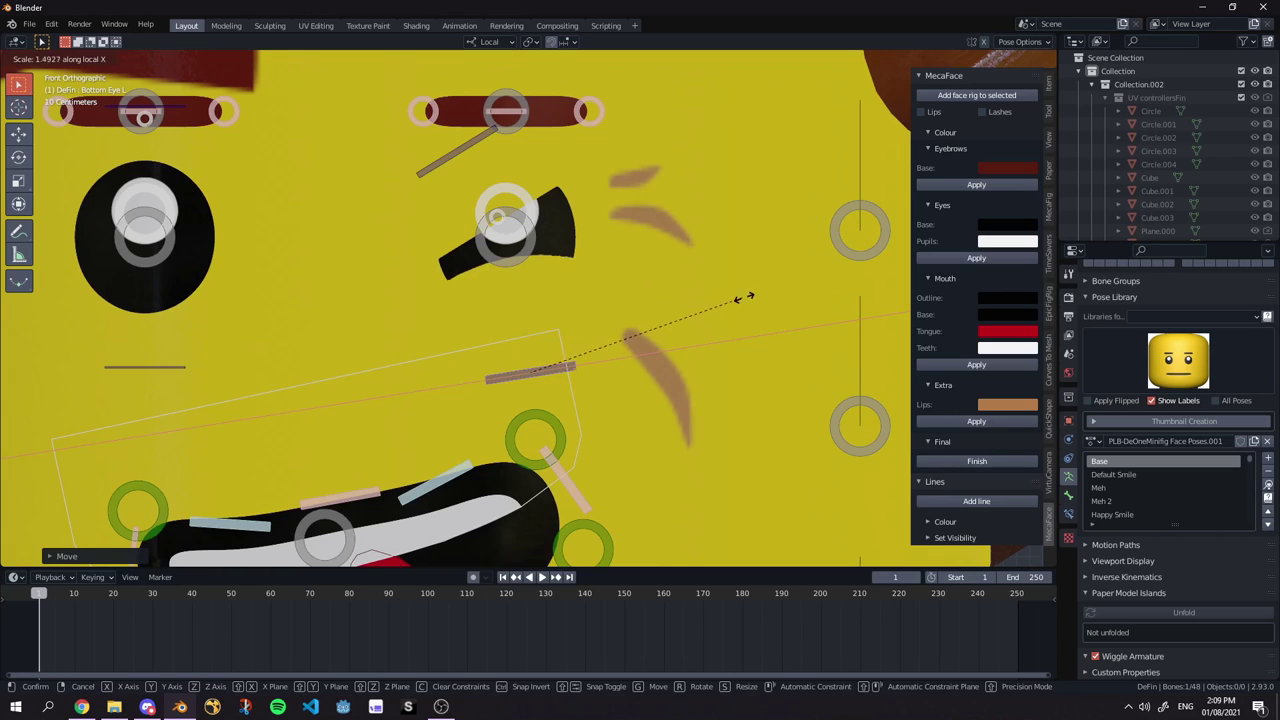
left_click(745, 296)
key("s")
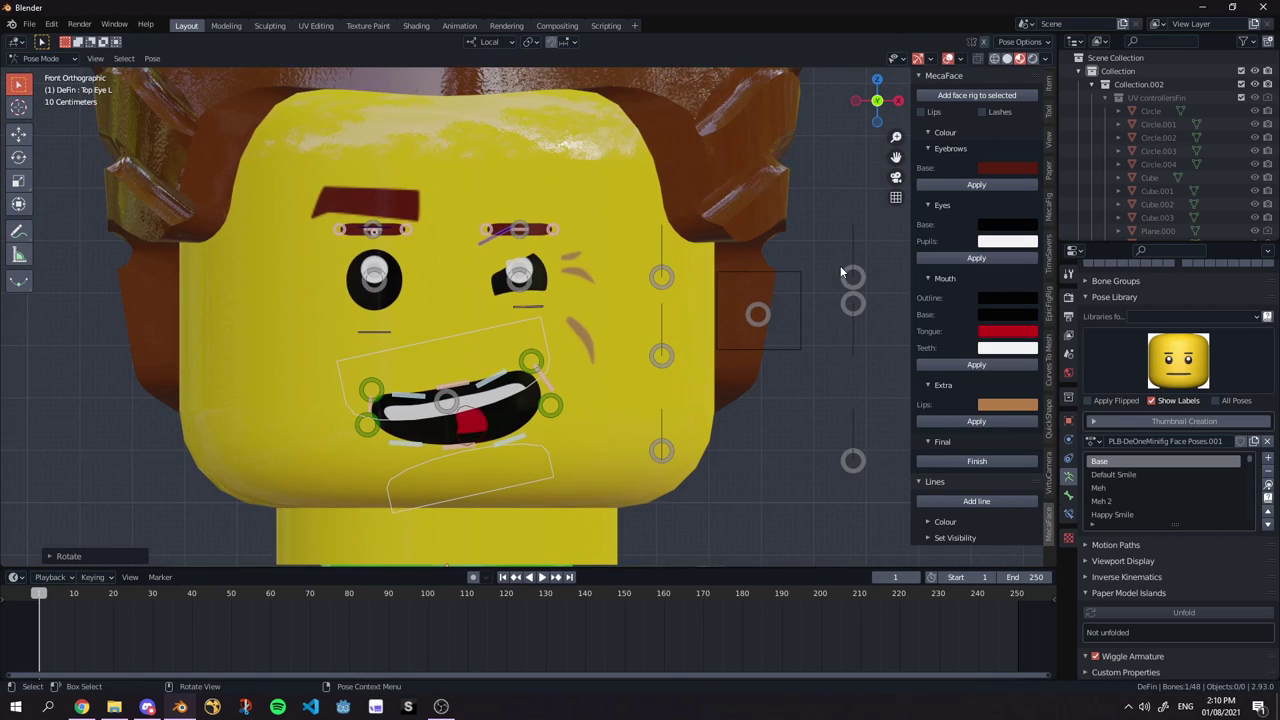
Scale the Top Eye L control along its local Y axis to refine the upper lid.
key("s")
key("y")
left_click(637, 237)
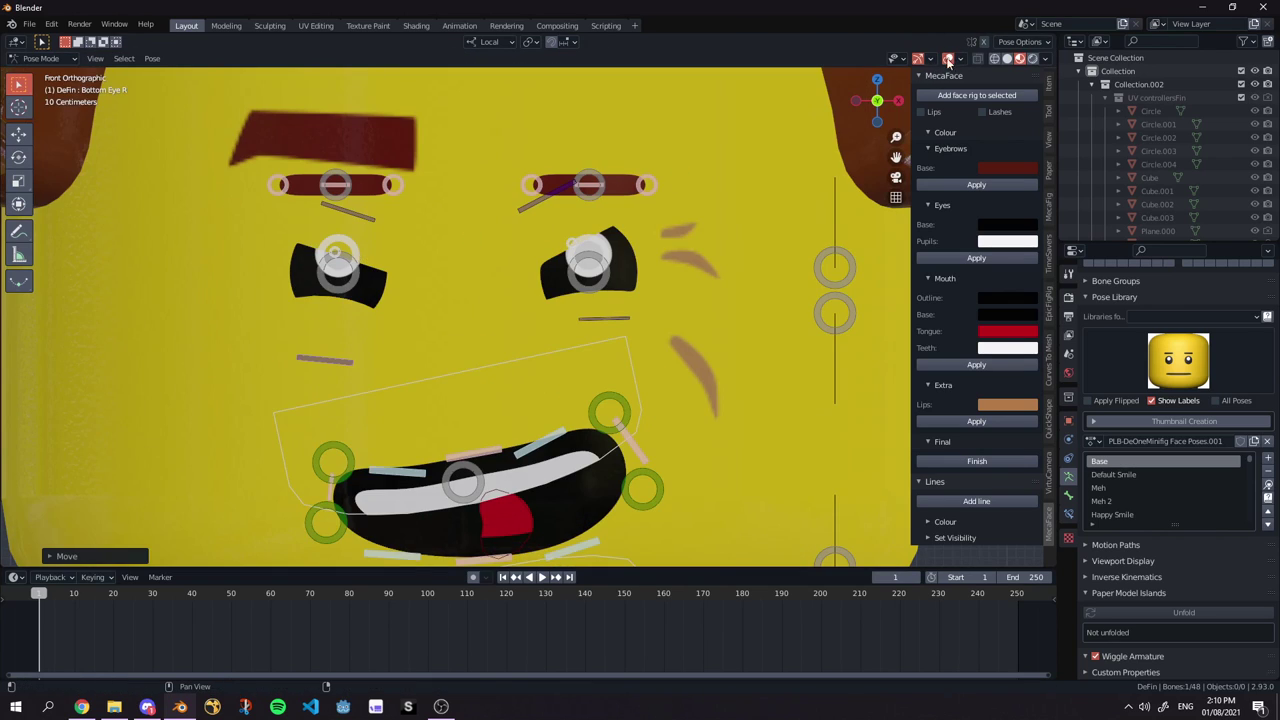
Examine both posed eyes up close and from a distance with the viewport overlays hidden.
scroll(499, 196, "down", 7)
left_click(948, 59)
scroll(634, 182, "down", 3)
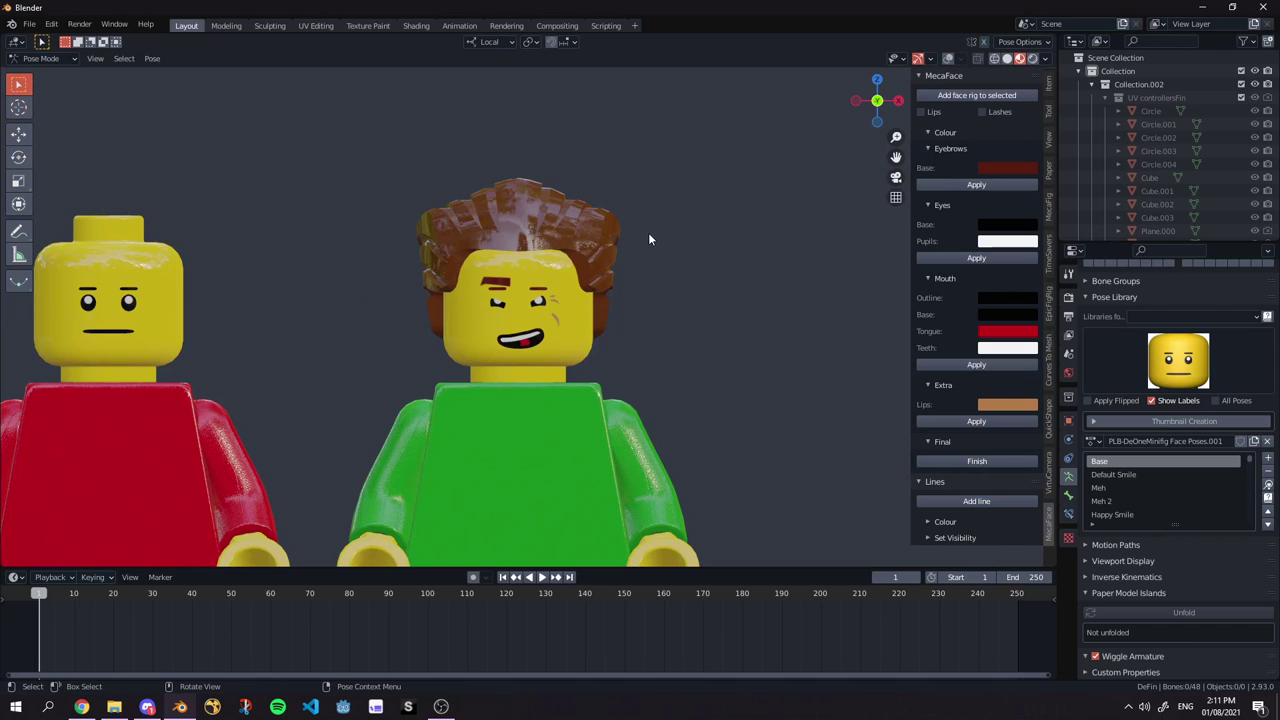
scroll(655, 240, "down", 7)
scroll(610, 294, "up", 11)
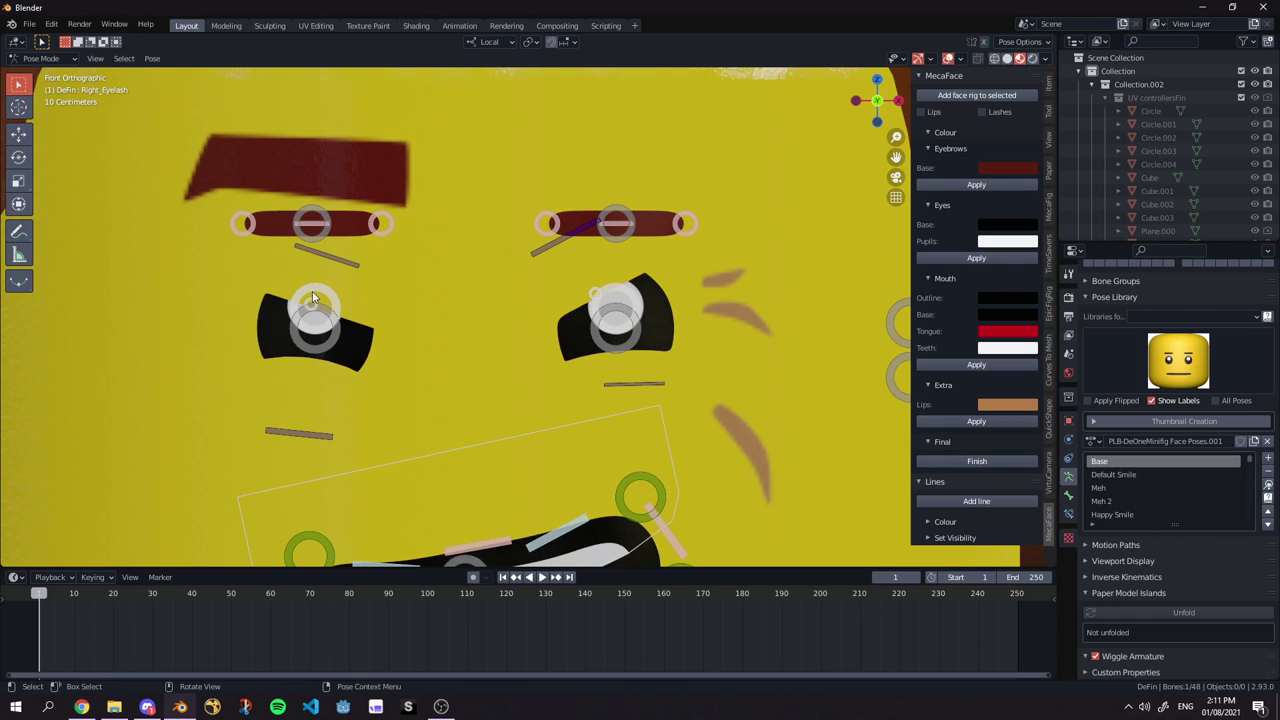
key("g")
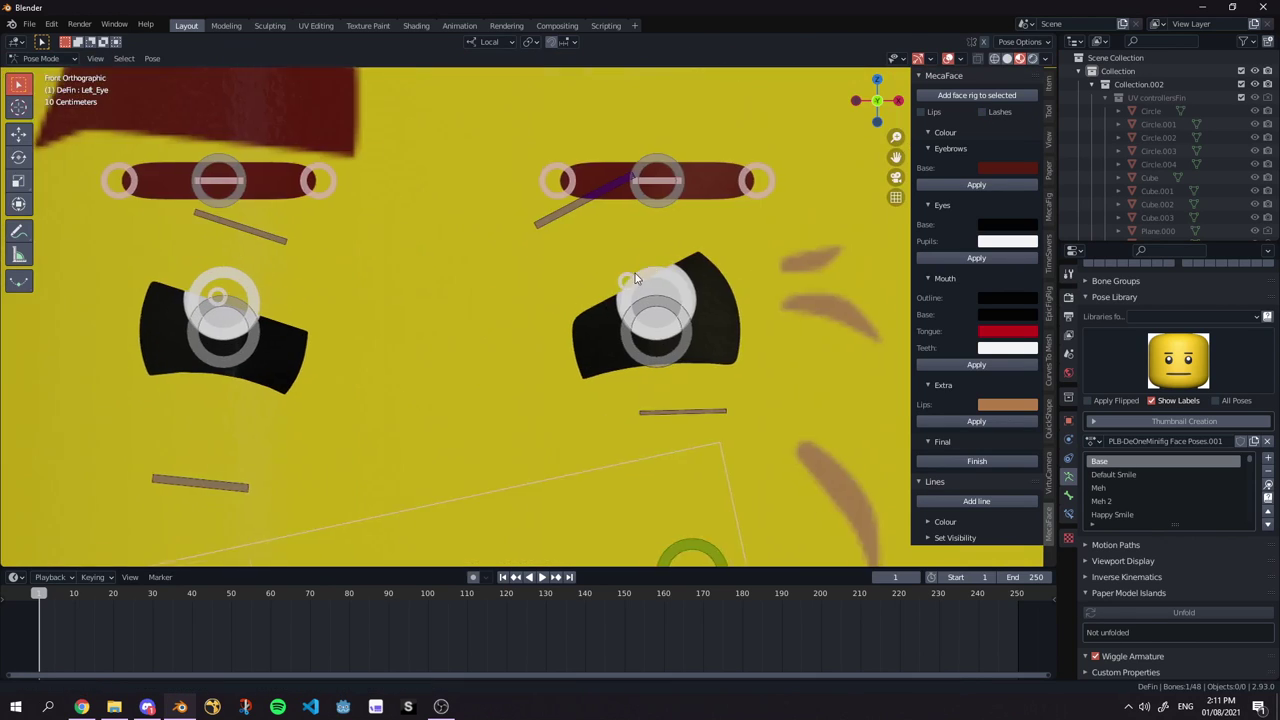
scroll(560, 300, "down", 4)
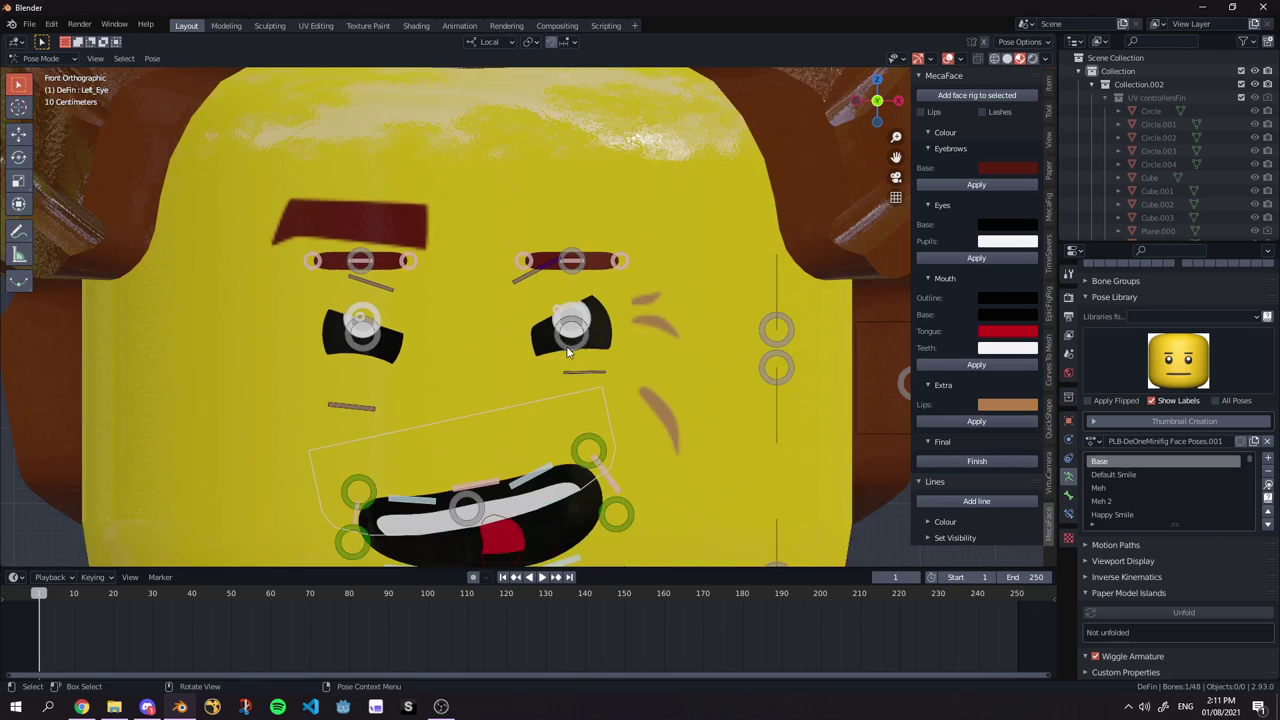
middle_click_drag(574, 316, 758, 318, "shift")
scroll(535, 370, "up", 2)
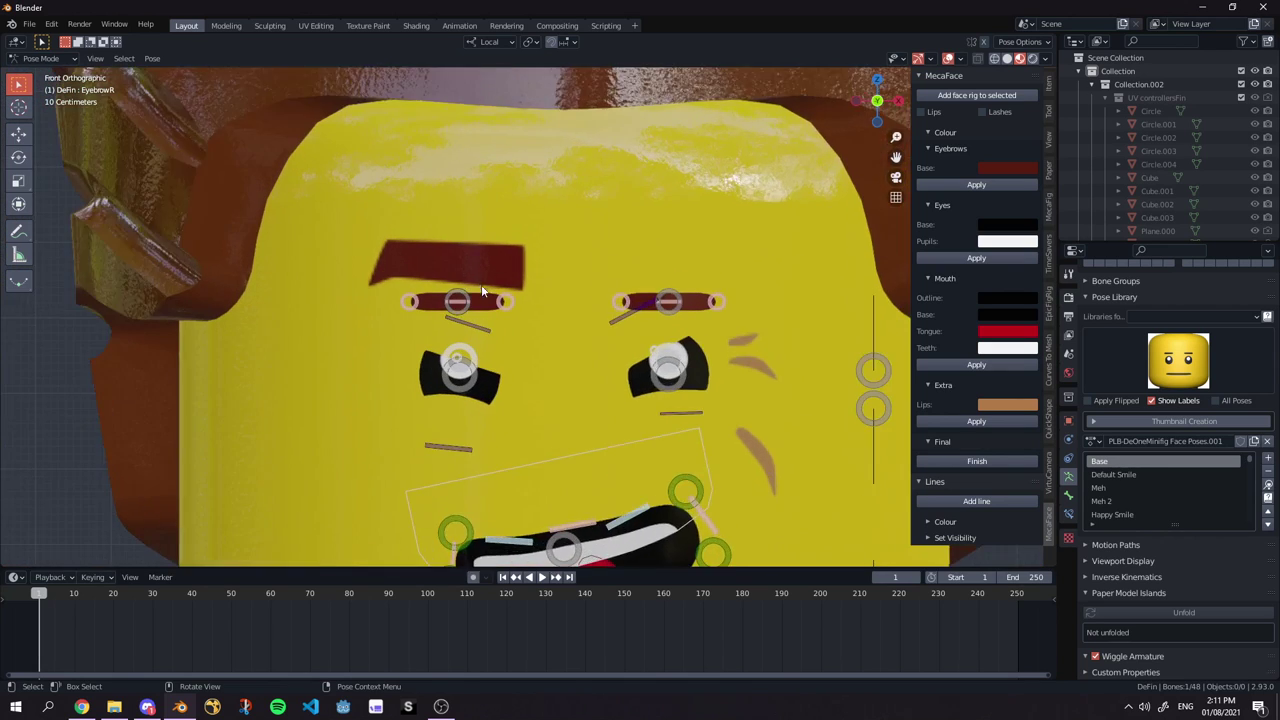
scroll(468, 305, "down", 5)
scroll(468, 305, "up", 5)
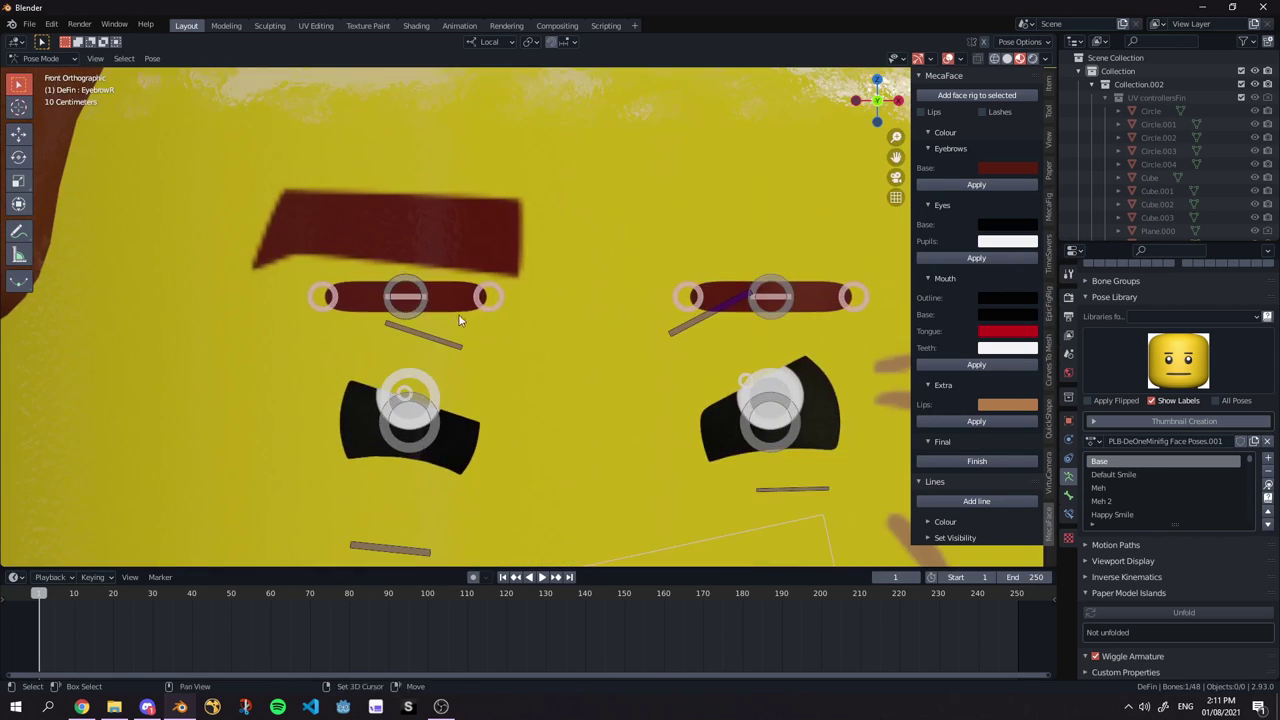
Move the whole left eyebrow up so it sits higher above the left eye, keeping it level.
middle_click_drag(878, 287, 555, 306, "shift")
left_click(611, 294)
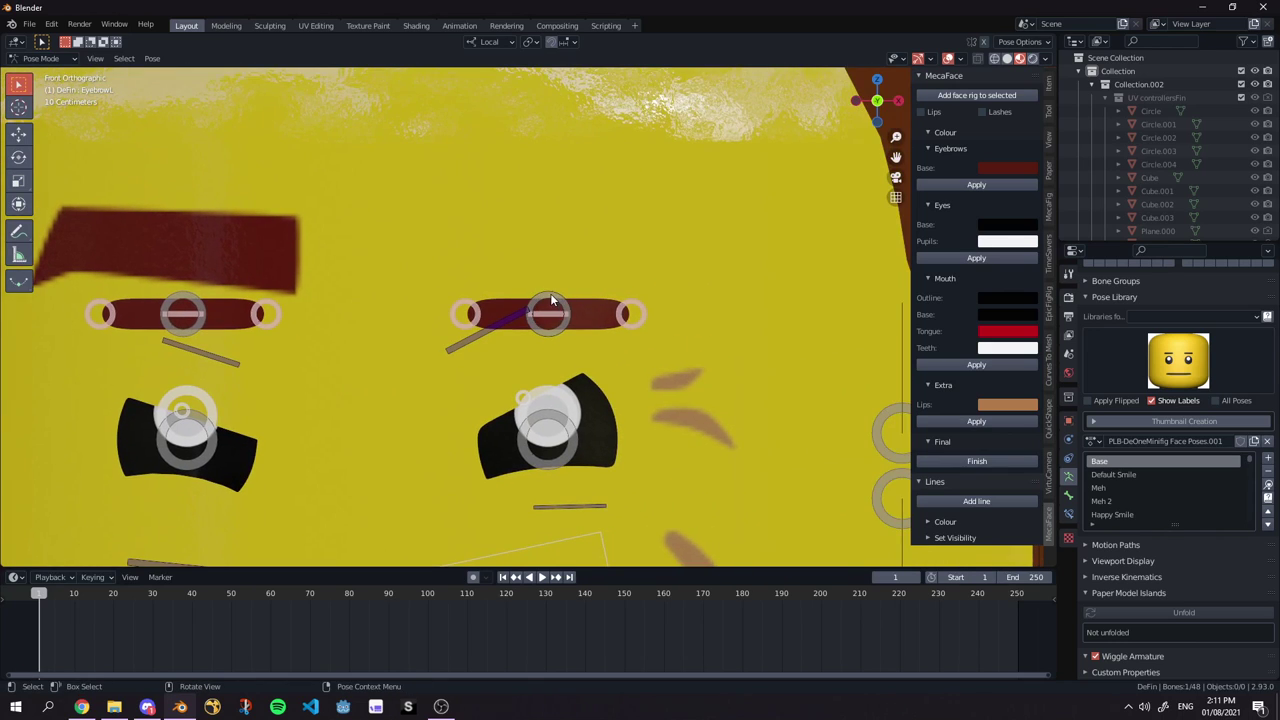
key("g")
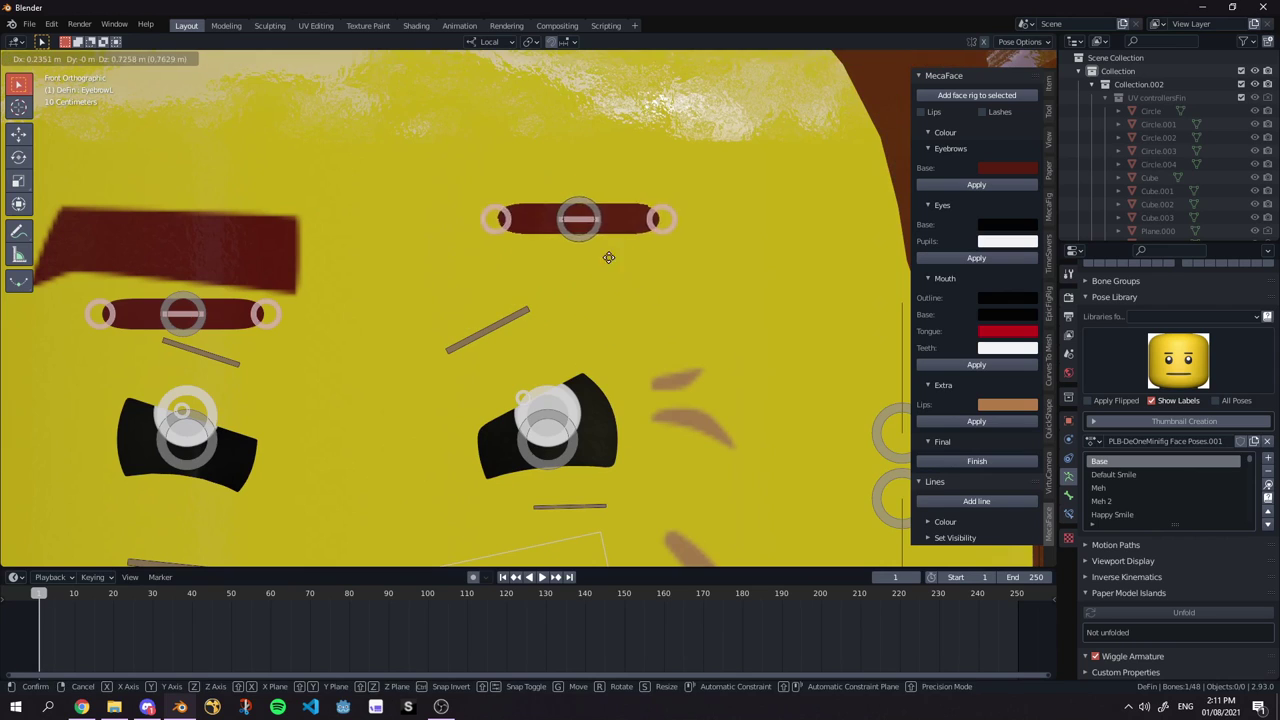
left_click(549, 198)
scroll(590, 288, "down", 4)
scroll(590, 285, "up", 4)
key("r")
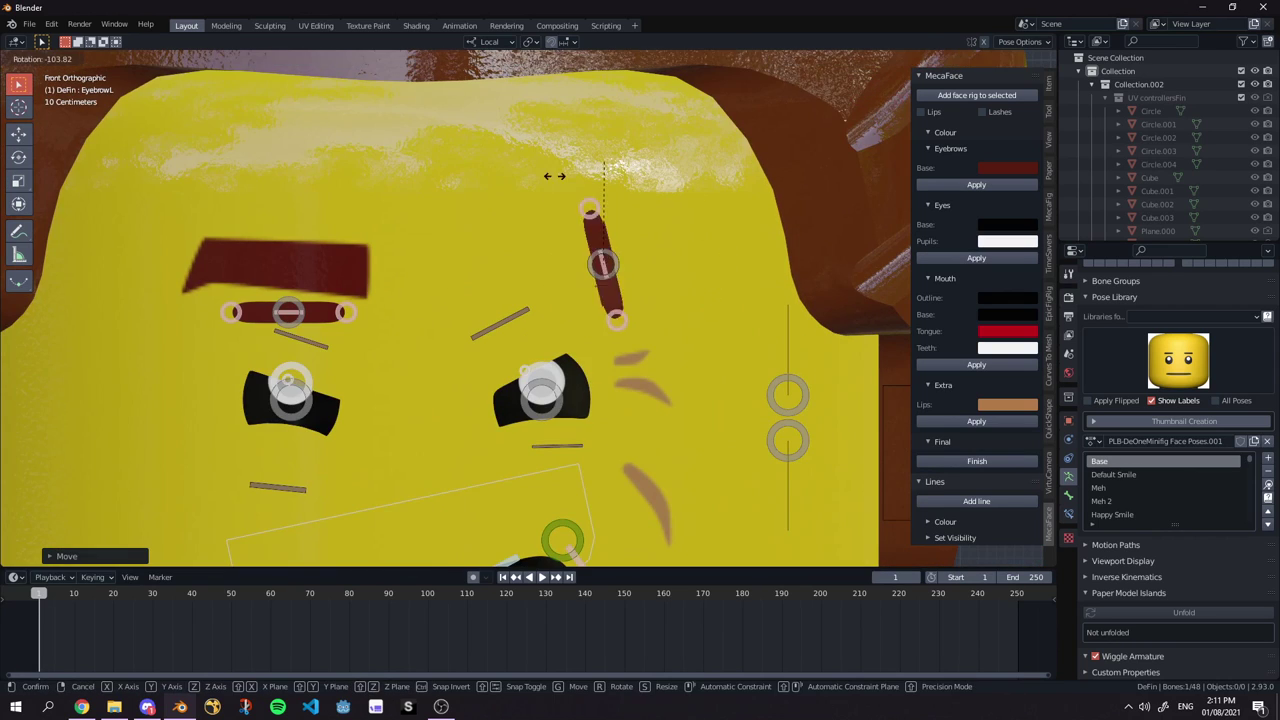
key("Escape")
scroll(565, 276, "up", 2)
key("g")
left_click(558, 272)
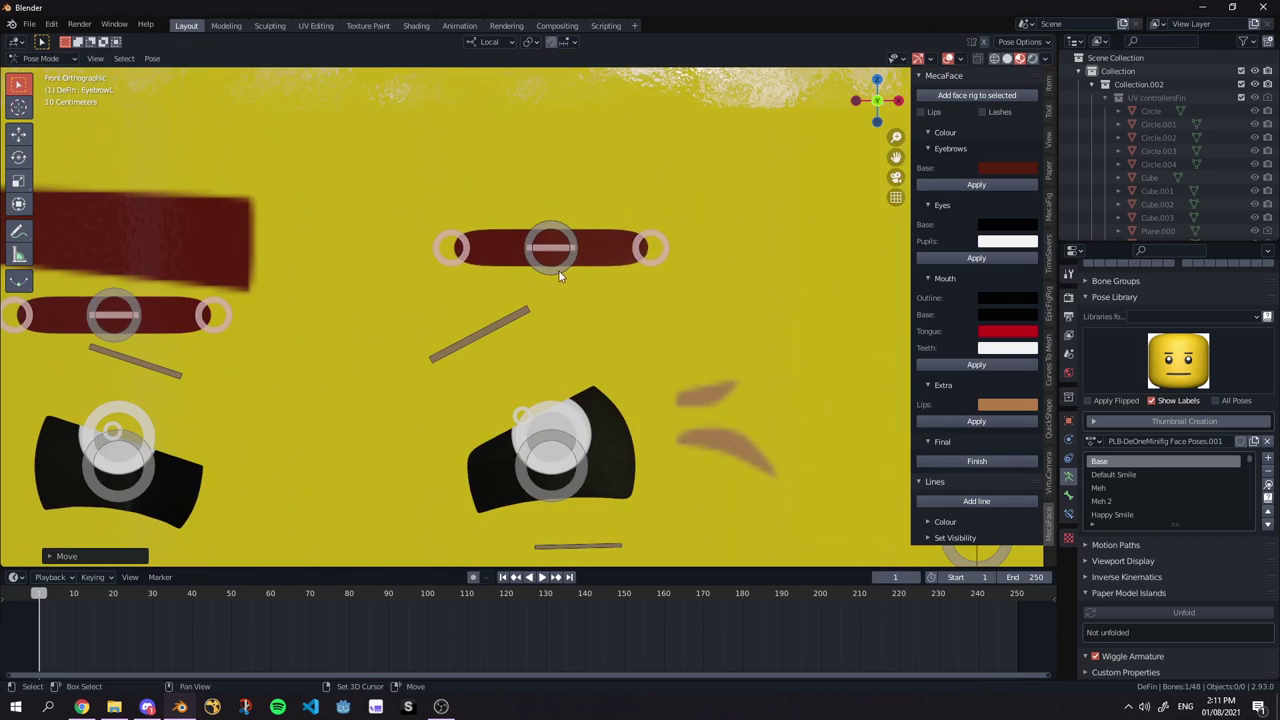
Raise the left eyebrow's middle control to bend the brow into an arch.
middle_click_drag(549, 245, 557, 267, "shift")
left_click(563, 273)
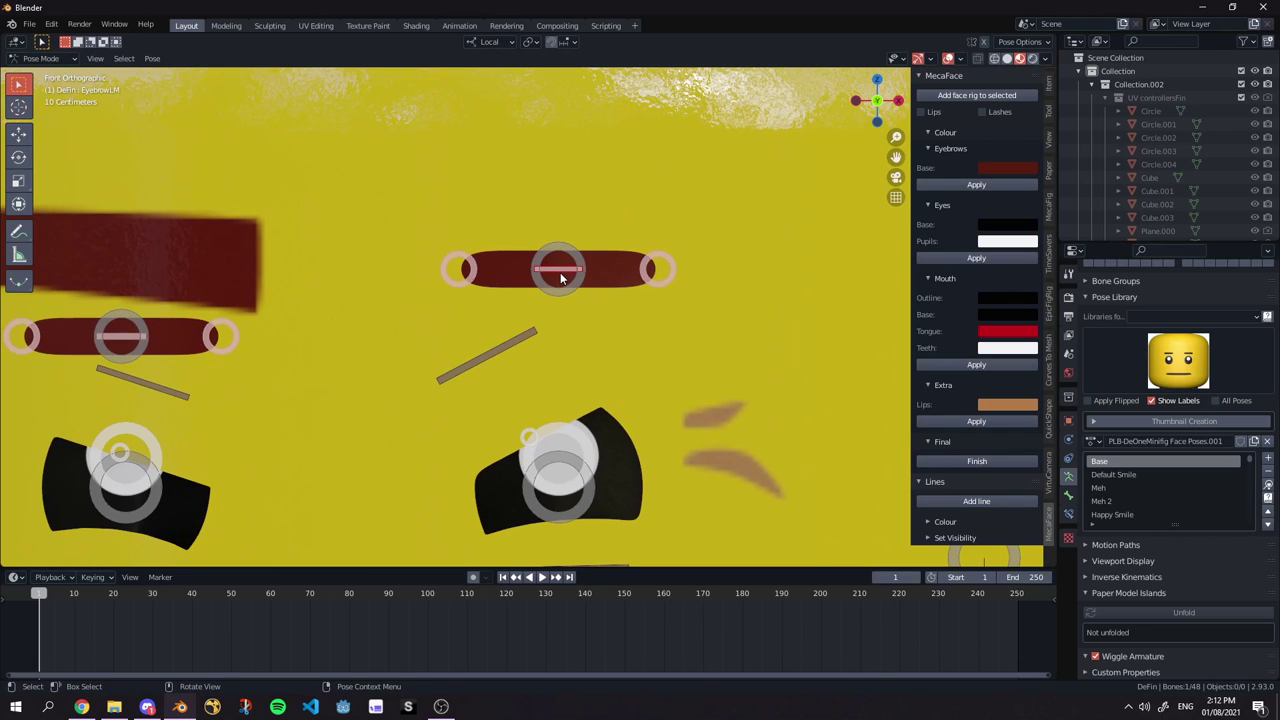
key("g")
left_click(560, 246)
key("g")
left_click(561, 247)
Check the arched left eyebrow against the whole face with the viewport overlays hidden.
left_click(574, 255)
scroll(645, 272, "down", 4)
left_click(948, 59)
scroll(545, 298, "down", 5)
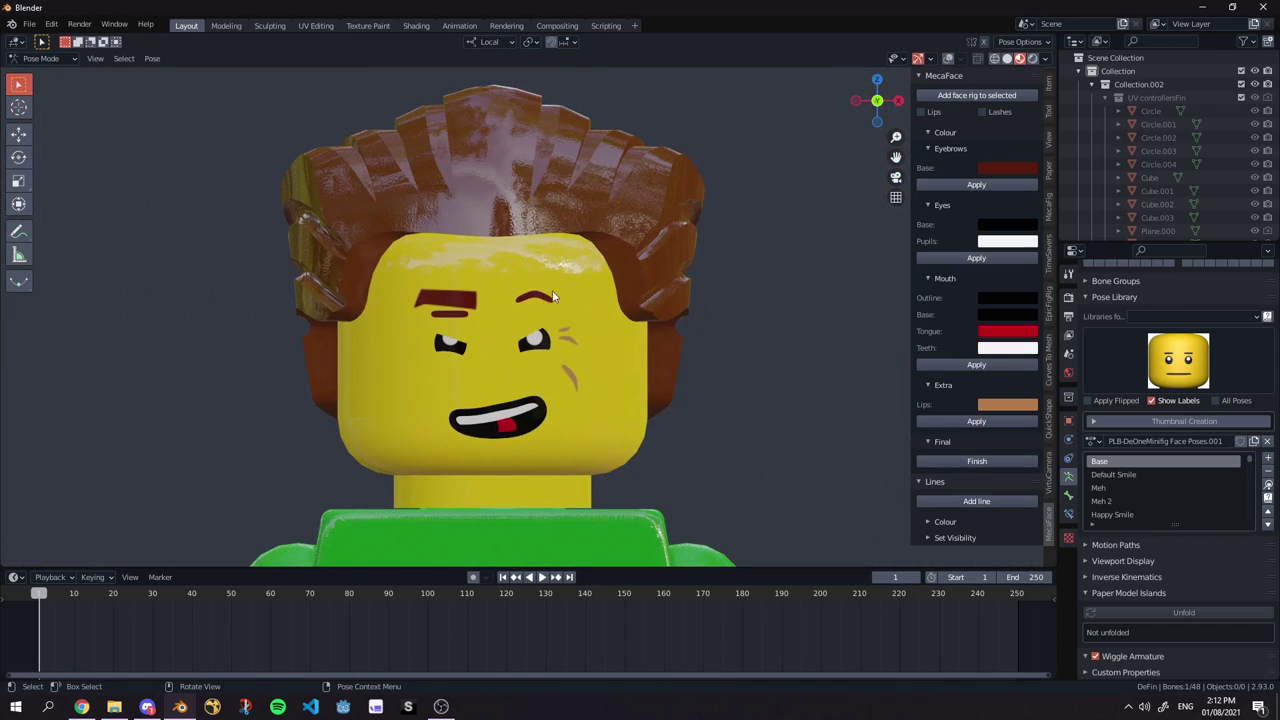
left_click(948, 60)
Try rotating the left eyebrow's middle control to give the arch an uneven bend.
scroll(582, 248, "up", 11)
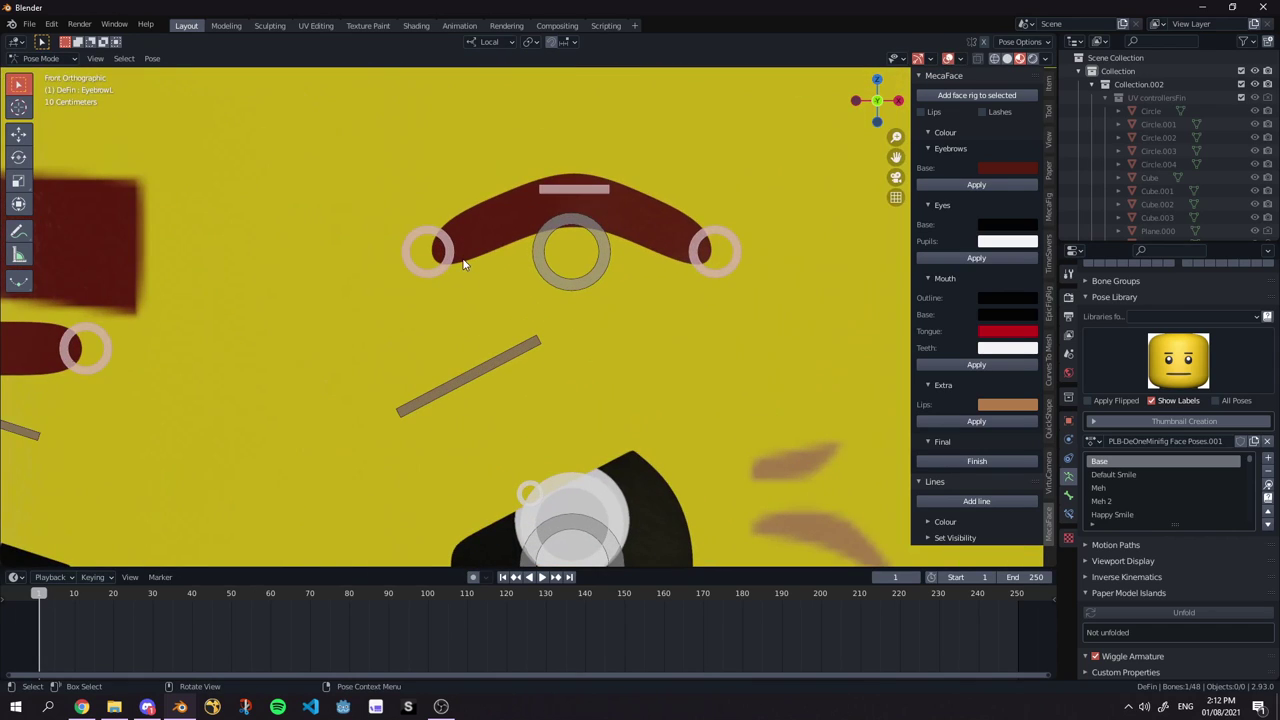
scroll(585, 212, "down", 1)
key("r")
left_click(631, 143)
key("KP_0")
left_click(948, 60)
left_click(948, 60)
scroll(606, 266, "down", 6)
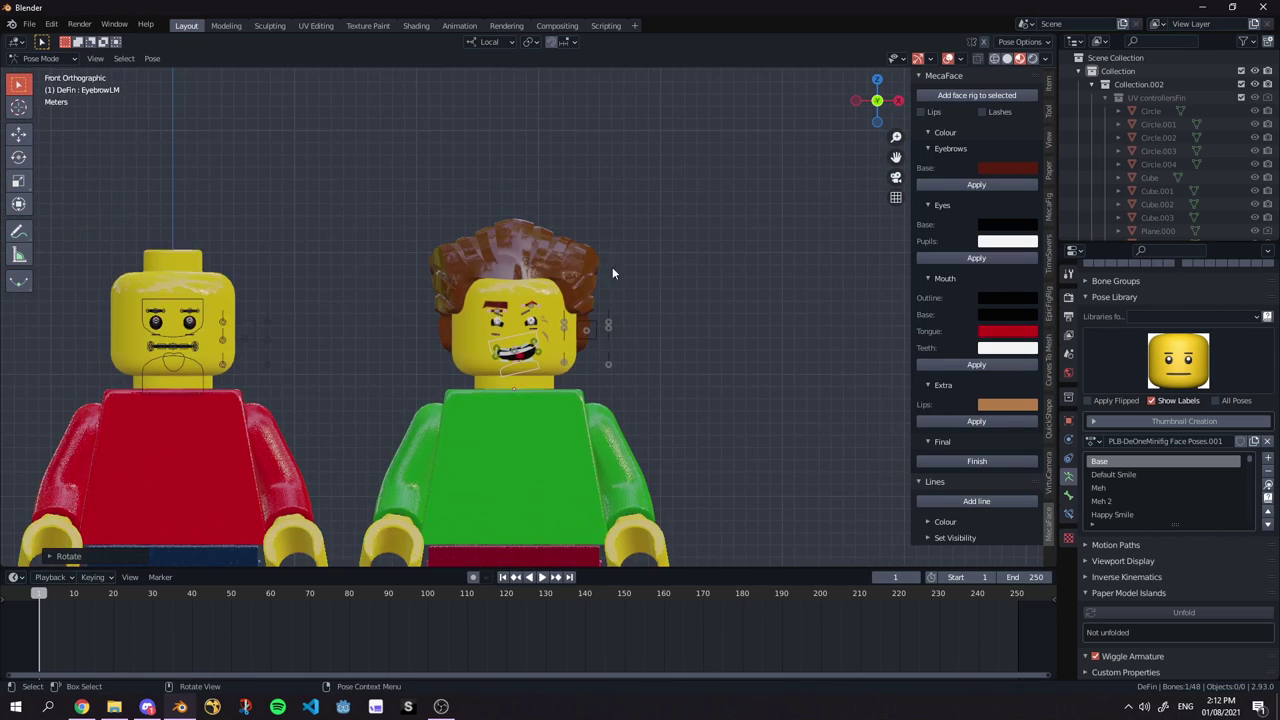
scroll(582, 311, "up", 11)
key("r")
left_click(637, 329)
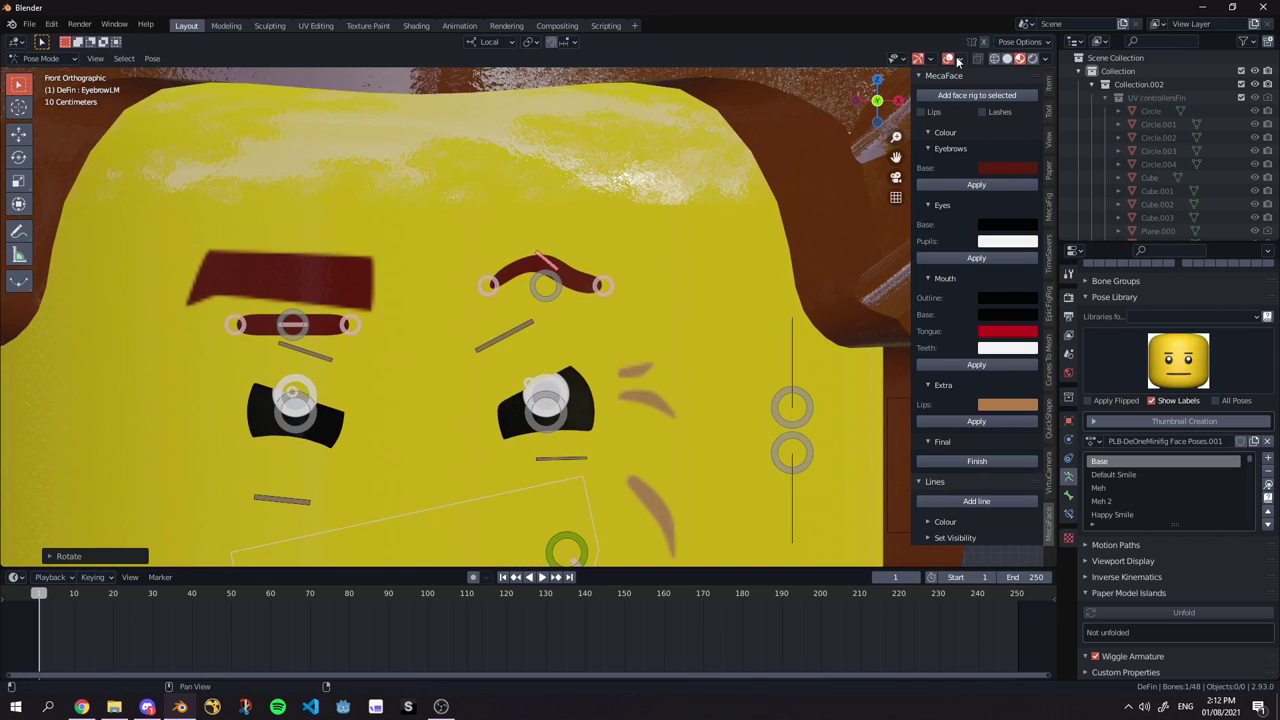
Check the bent eyebrow without overlays and clear the rotation of its middle control.
left_click(954, 61)
scroll(618, 200, "up", 6)
scroll(618, 200, "down", 9)
scroll(640, 190, "up", 6)
left_click(950, 60)
key("alt+r")
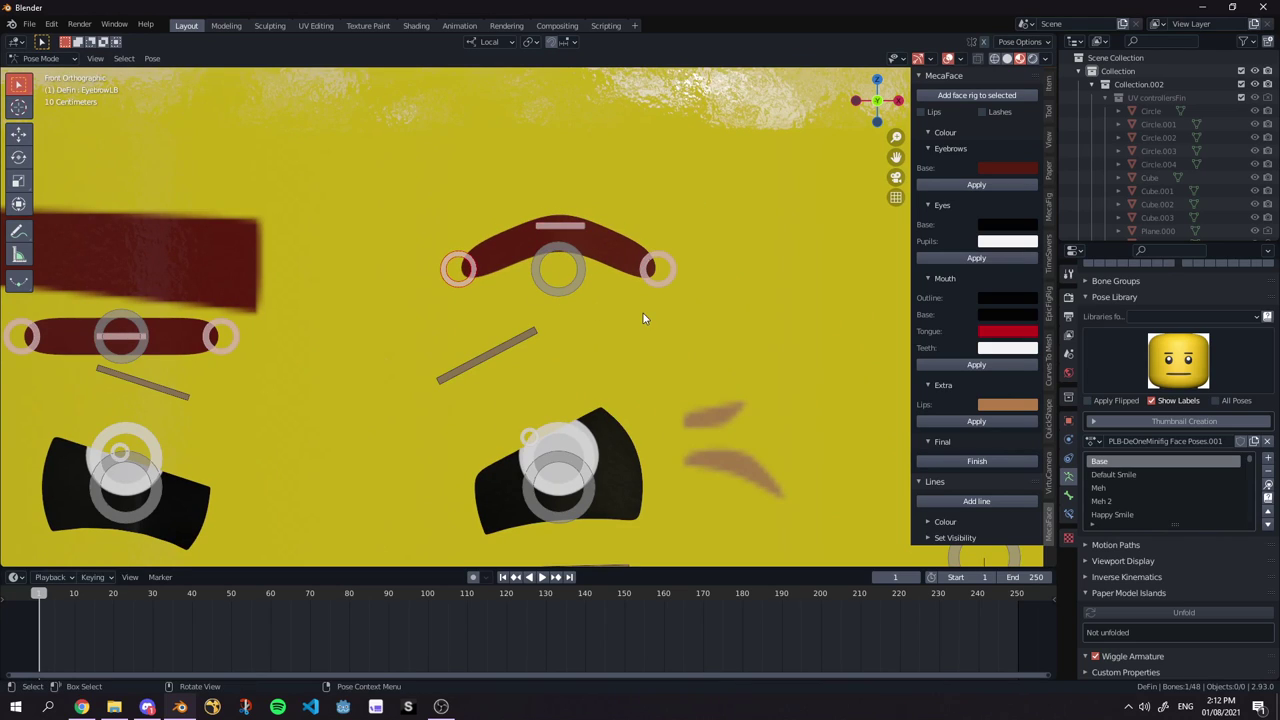
Rotate the left eyebrow's end controls to round out the arch.
left_click(652, 272)
left_click(660, 268)
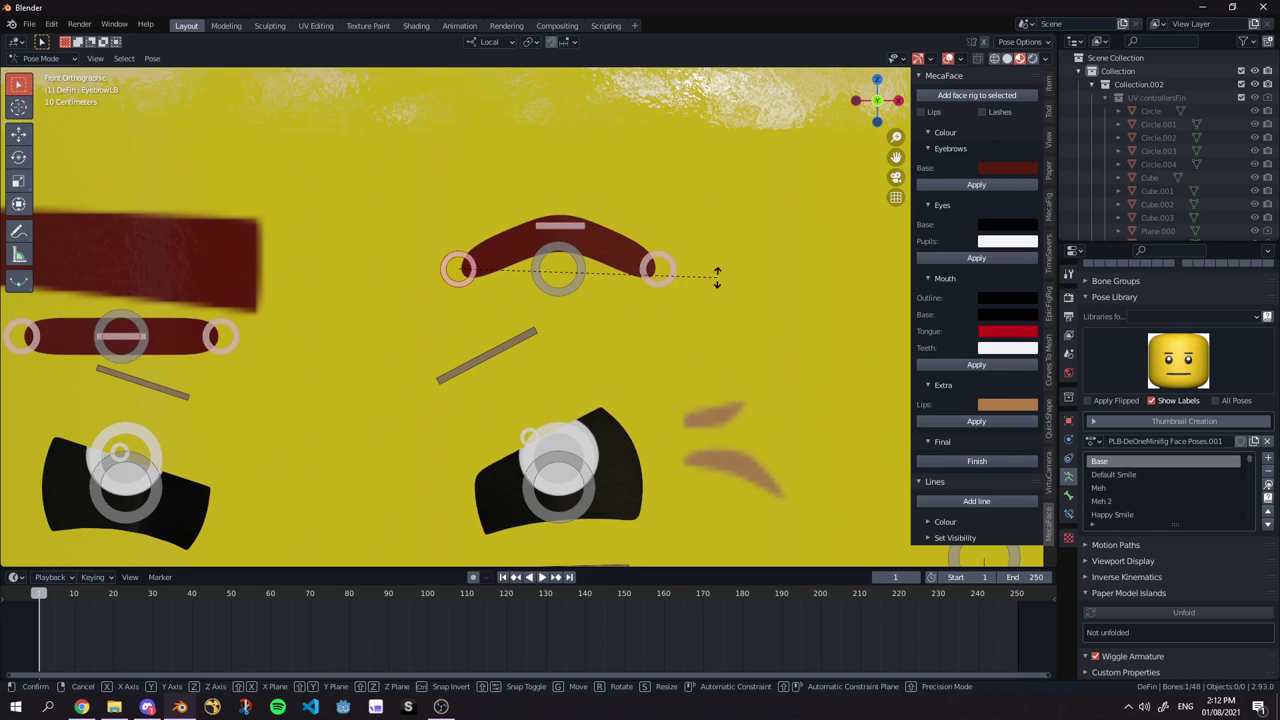
key("r")
left_click(661, 253)
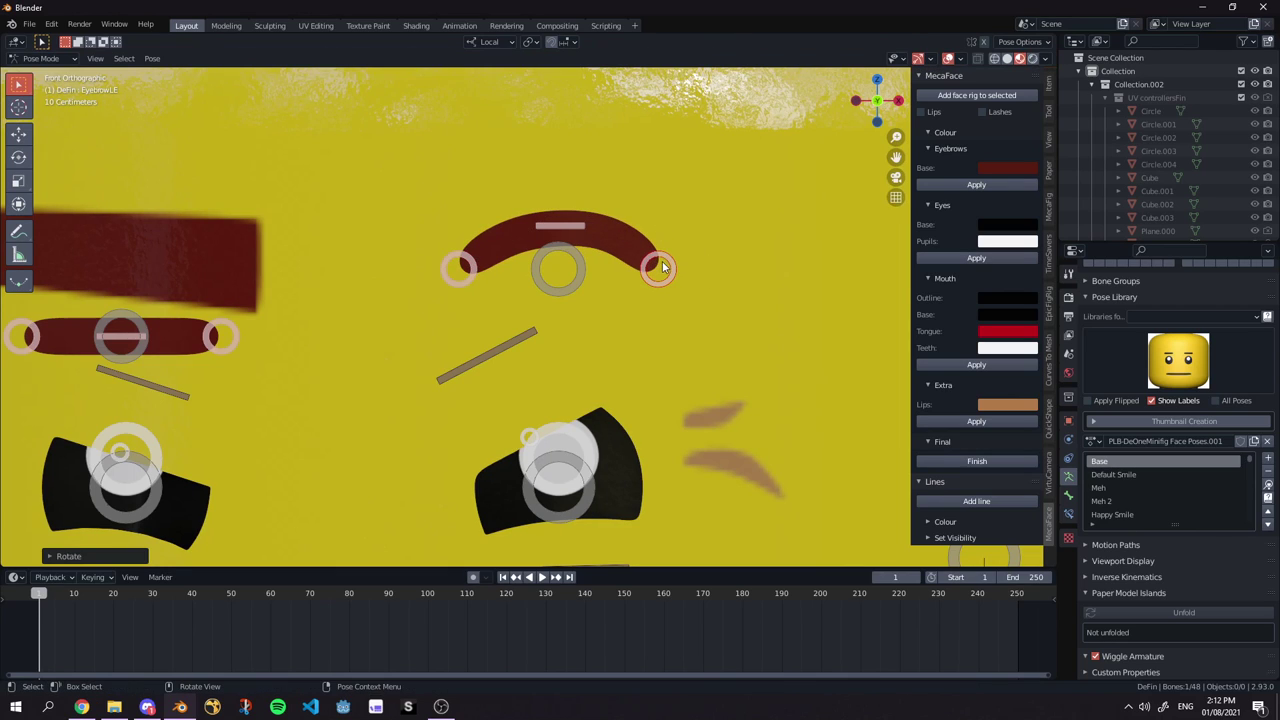
Check the rounded left eyebrow with the viewport overlays hidden, then restore them and deselect its control.
left_click(946, 61)
scroll(682, 193, "down", 3)
scroll(682, 193, "up", 2)
left_click(947, 61)
left_click(610, 217)
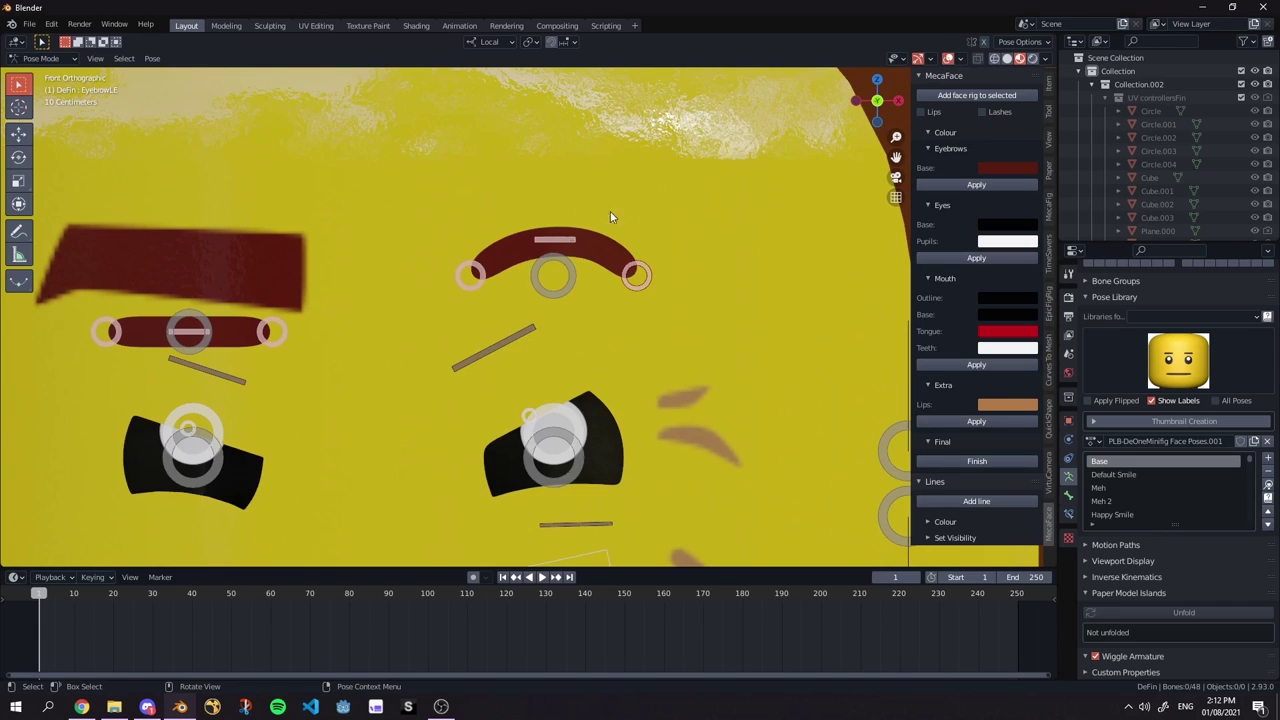
Try moving the left eyebrow's inner end control outward and inward, then undo both moves.
left_click(477, 285)
key("g")
left_click(448, 308)
key("g")
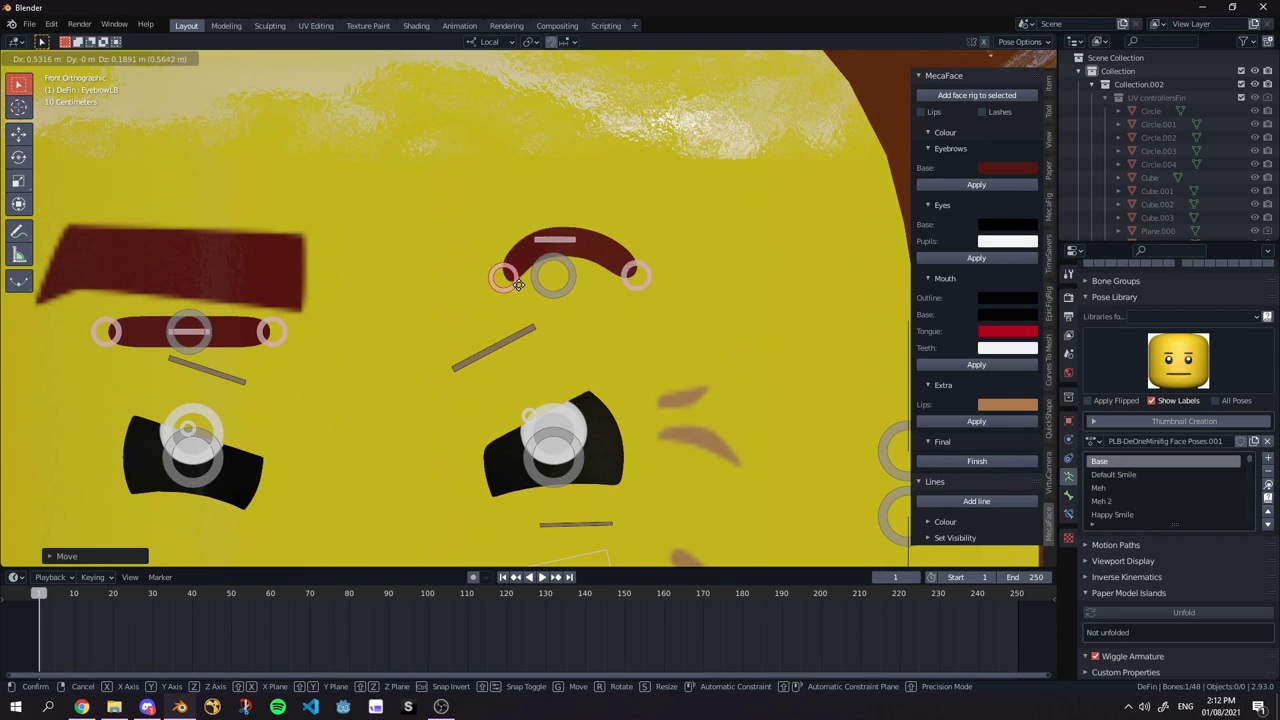
left_click(519, 285)
key("ctrl+z")
key("ctrl+z")
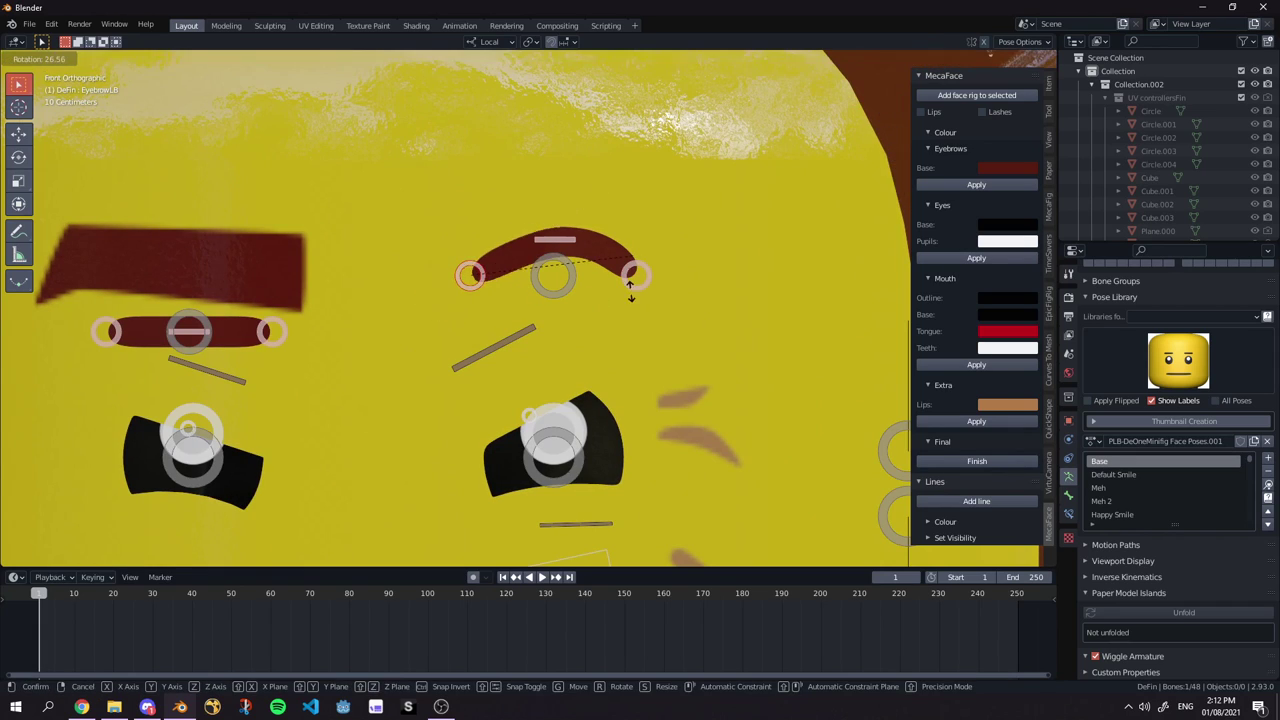
Rotate the left eyebrow's inner, middle and outer controls into an S-shaped curve, turning the middle one about -43 degrees, and raise the outer end.
left_click(576, 356)
scroll(523, 223, "down", 6)
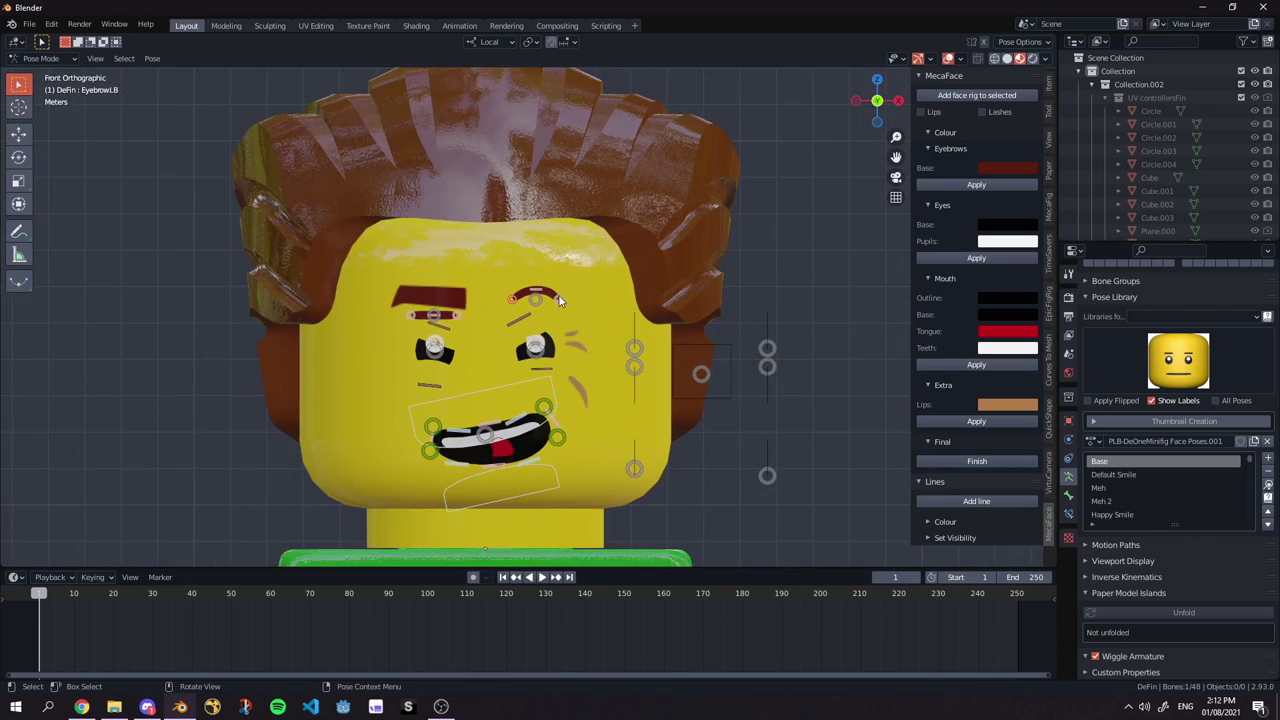
scroll(560, 300, "up", 6)
left_click(563, 243)
key("r")
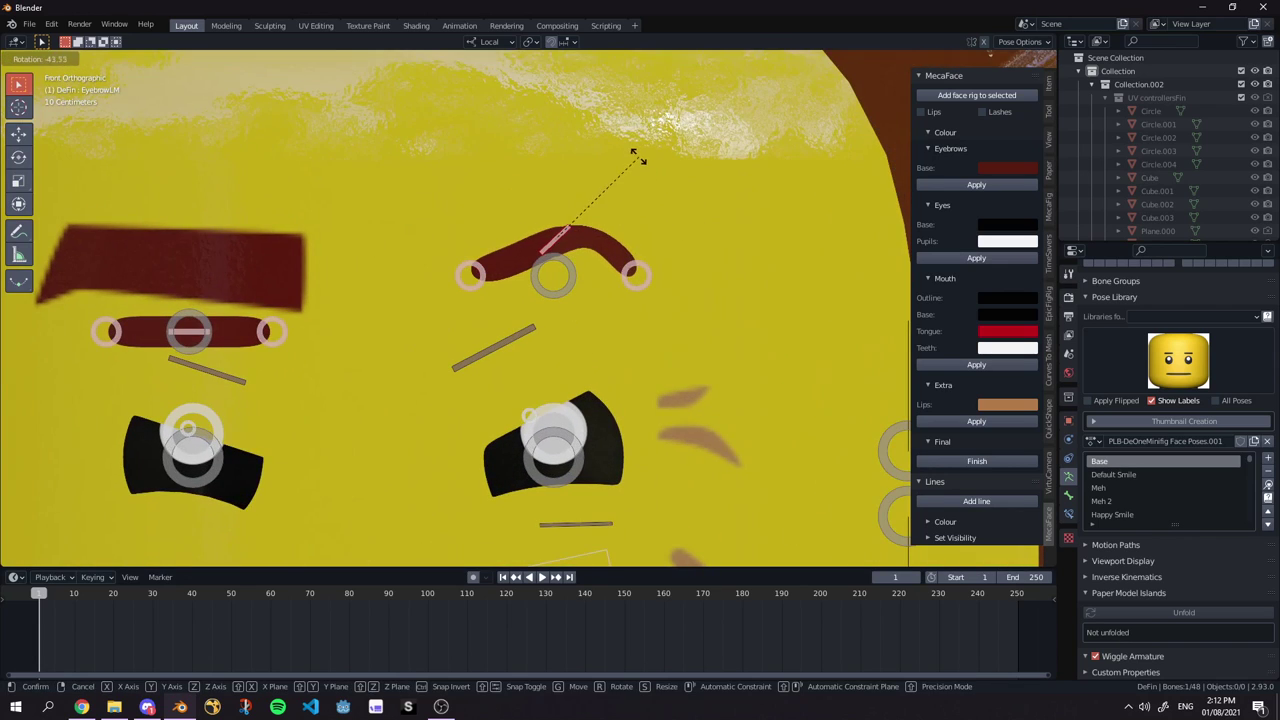
left_click(637, 157)
left_click(636, 275)
key("r")
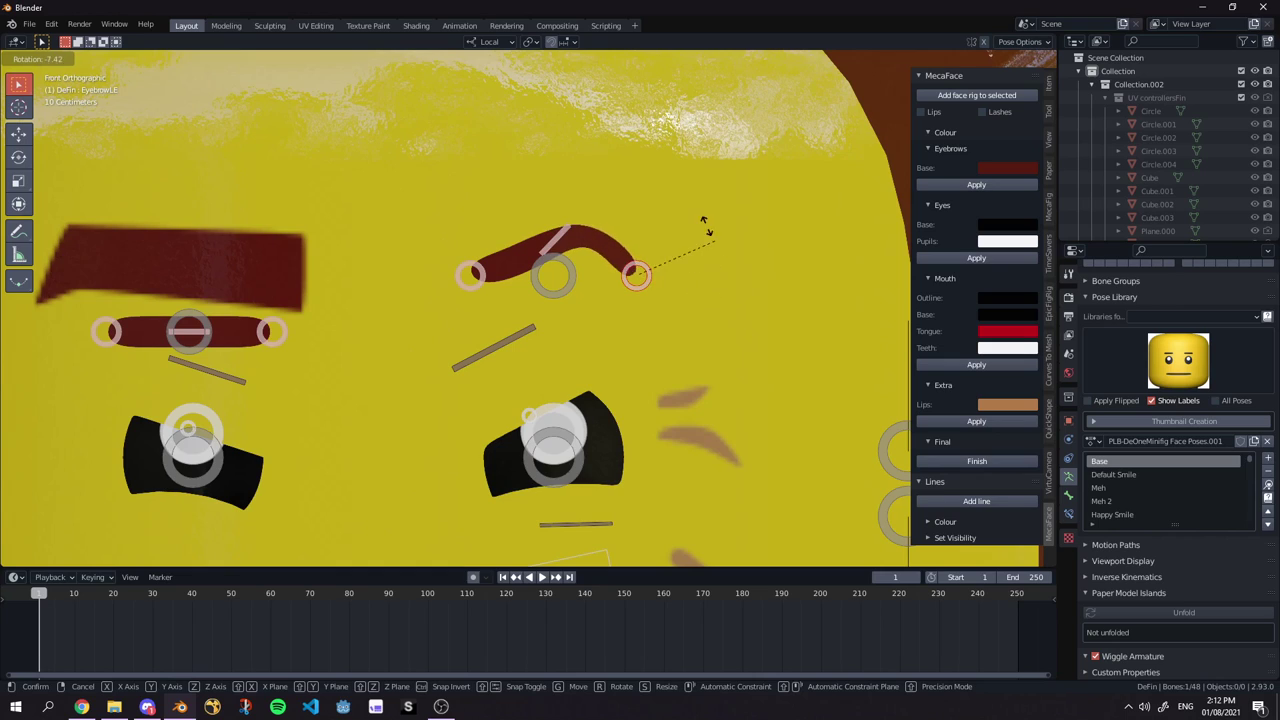
left_click(630, 313)
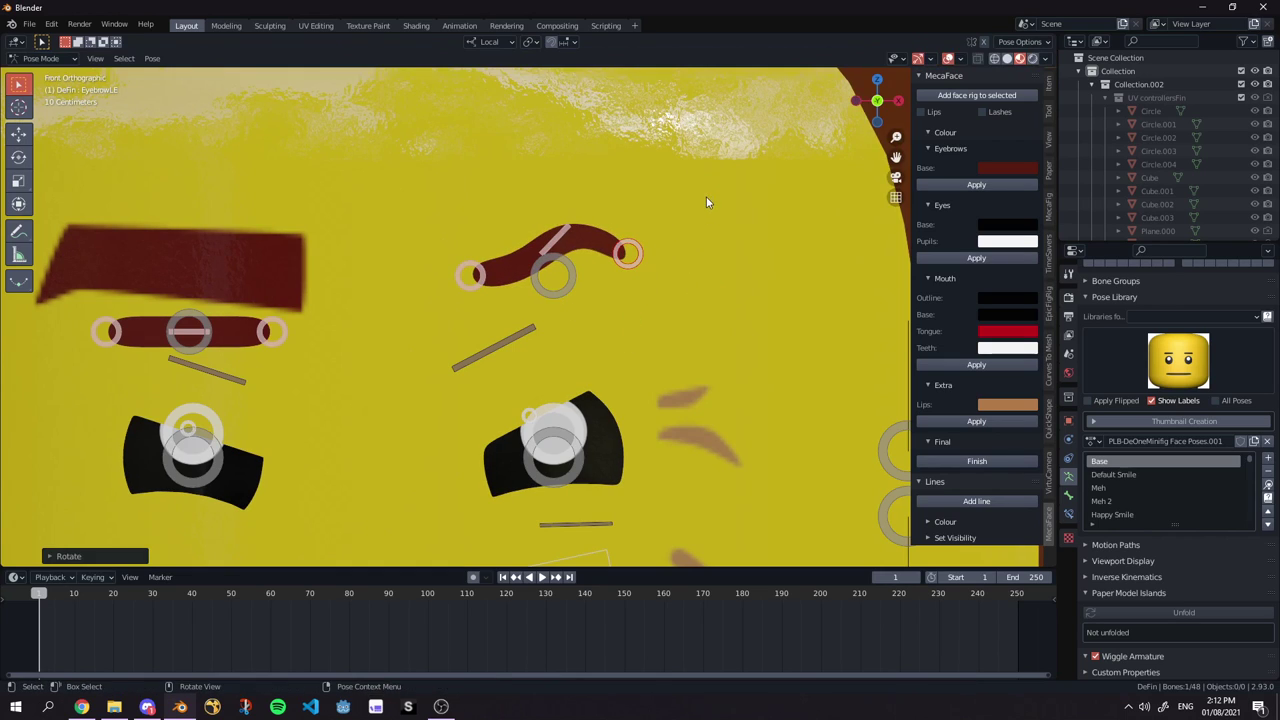
Check the curved left eyebrow on the whole face without overlays, and compare the right eyebrow with the painted brow above it.
left_click(948, 58)
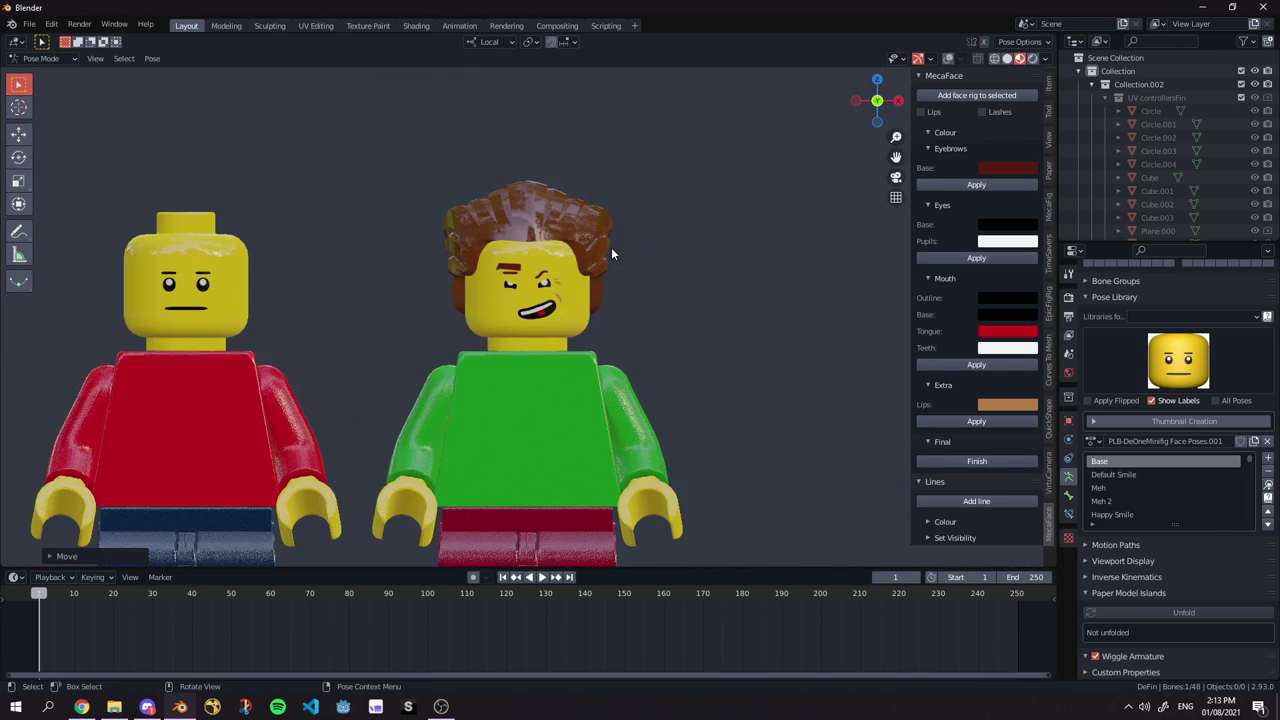
scroll(584, 241, "down", 6)
scroll(570, 236, "up", 14)
middle_click_drag(622, 183, 620, 243, "shift")
scroll(700, 187, "up", 3)
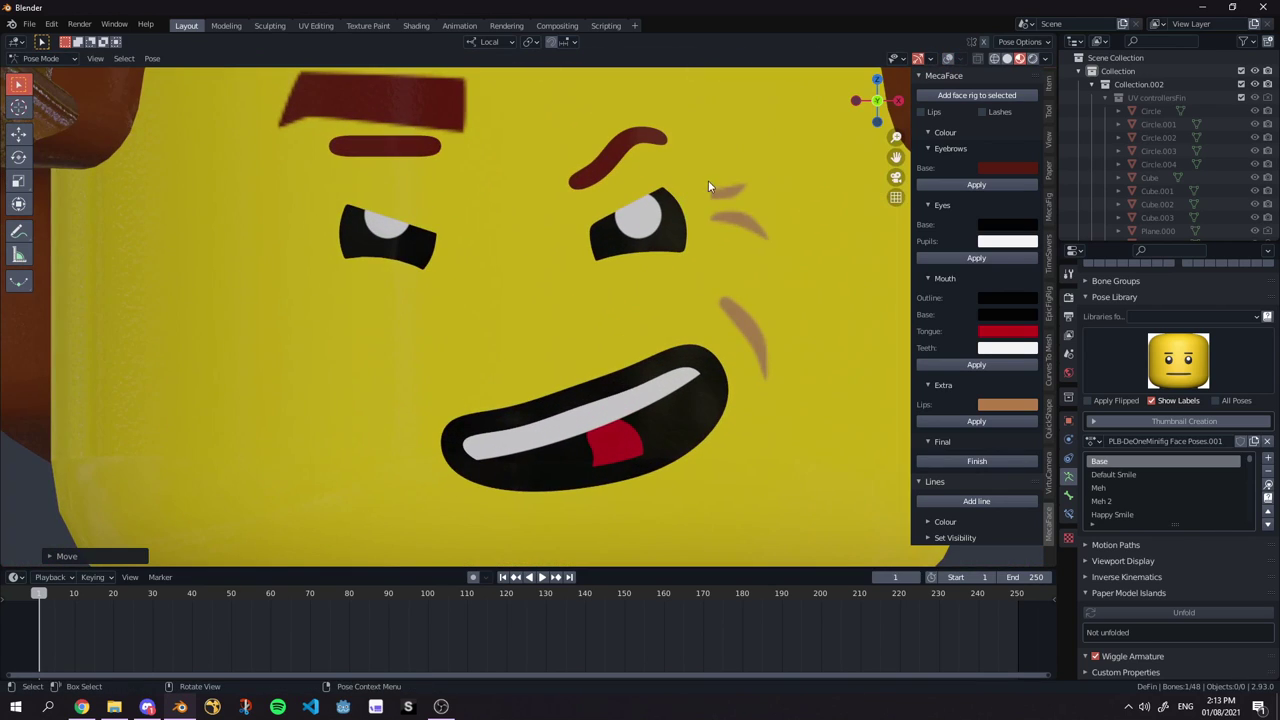
left_click(948, 58)
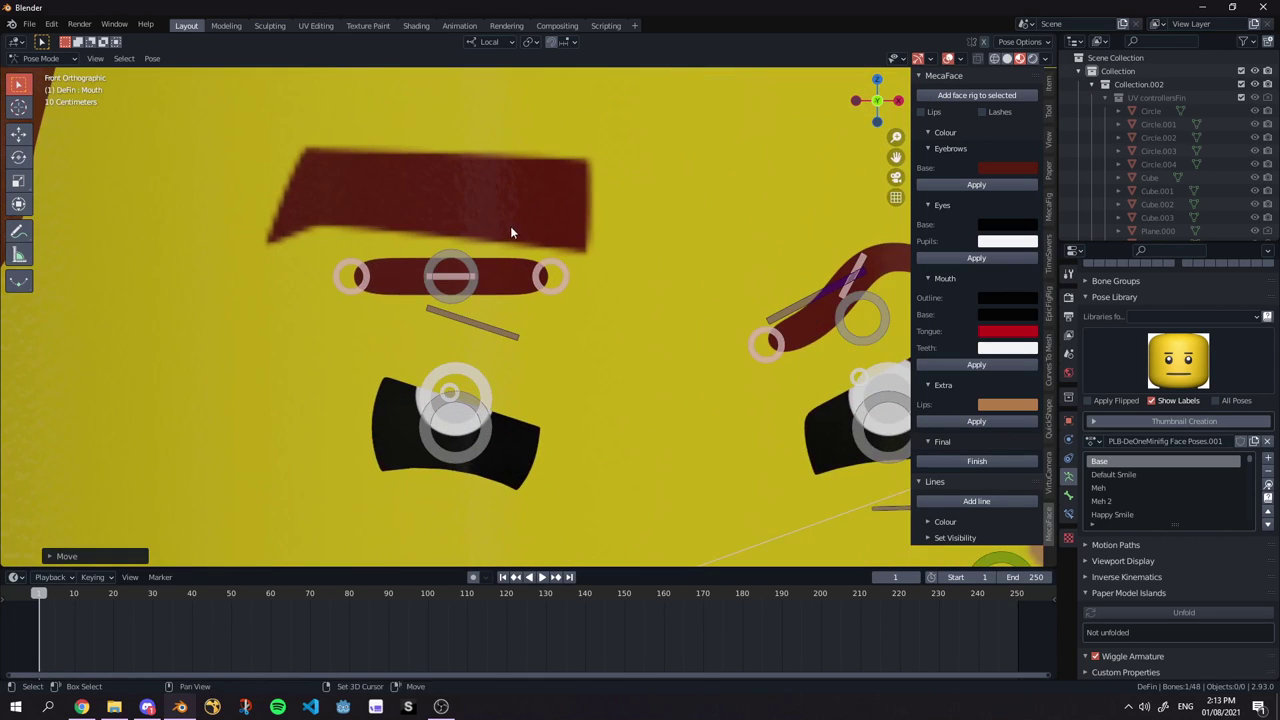
scroll(325, 272, "up", 1)
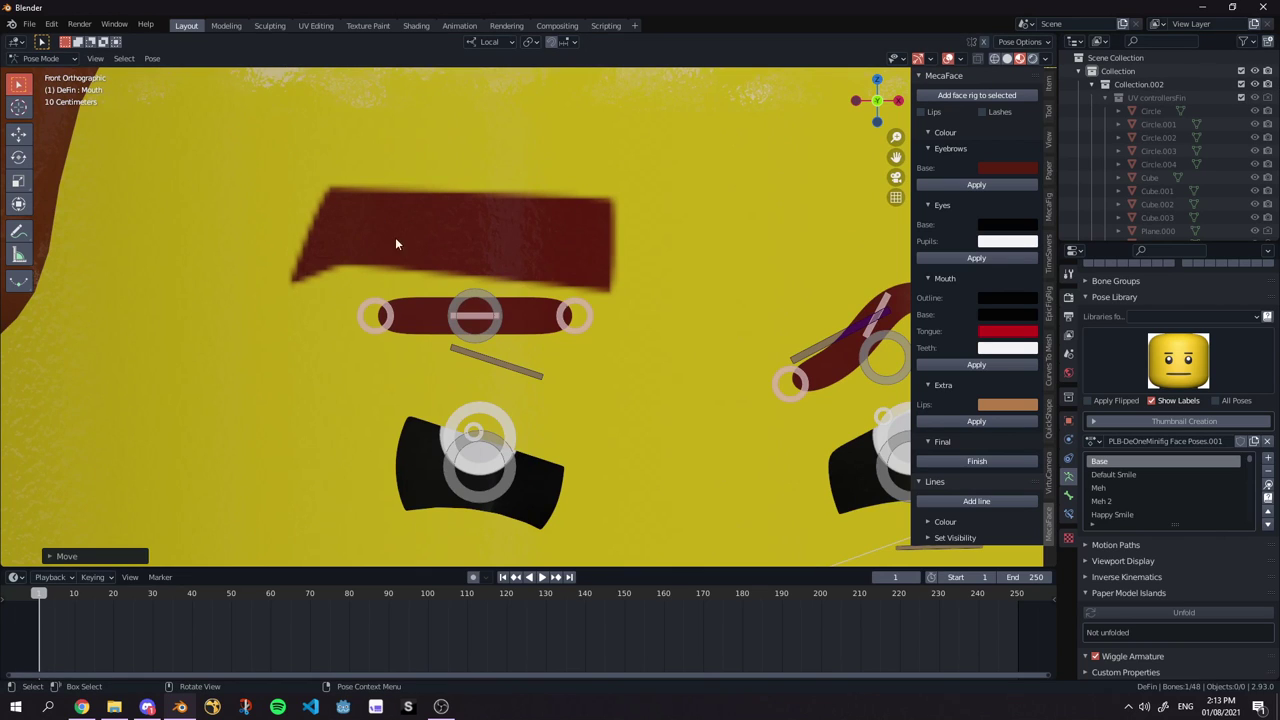
scroll(523, 208, "down", 9)
scroll(531, 314, "up", 8)
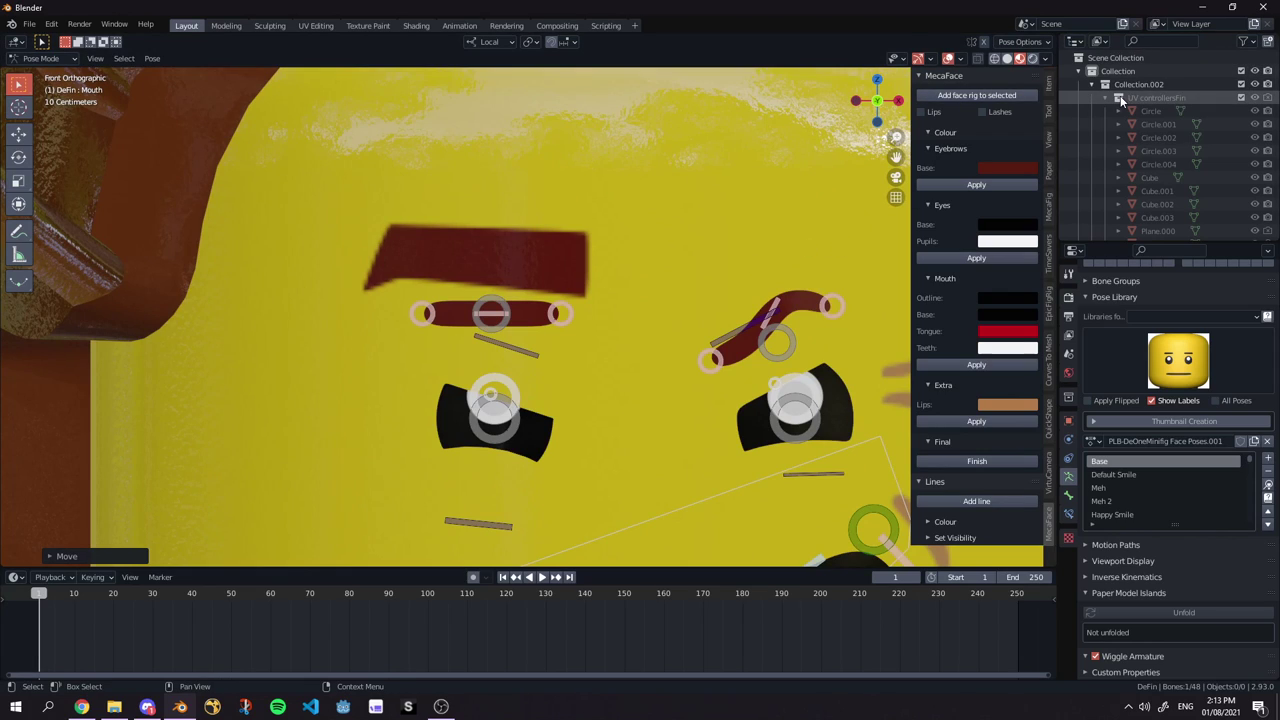
Show the selectability toggles in the outliner and select the BrowLFin.001 mesh in Collection.004.
left_click(1246, 41)
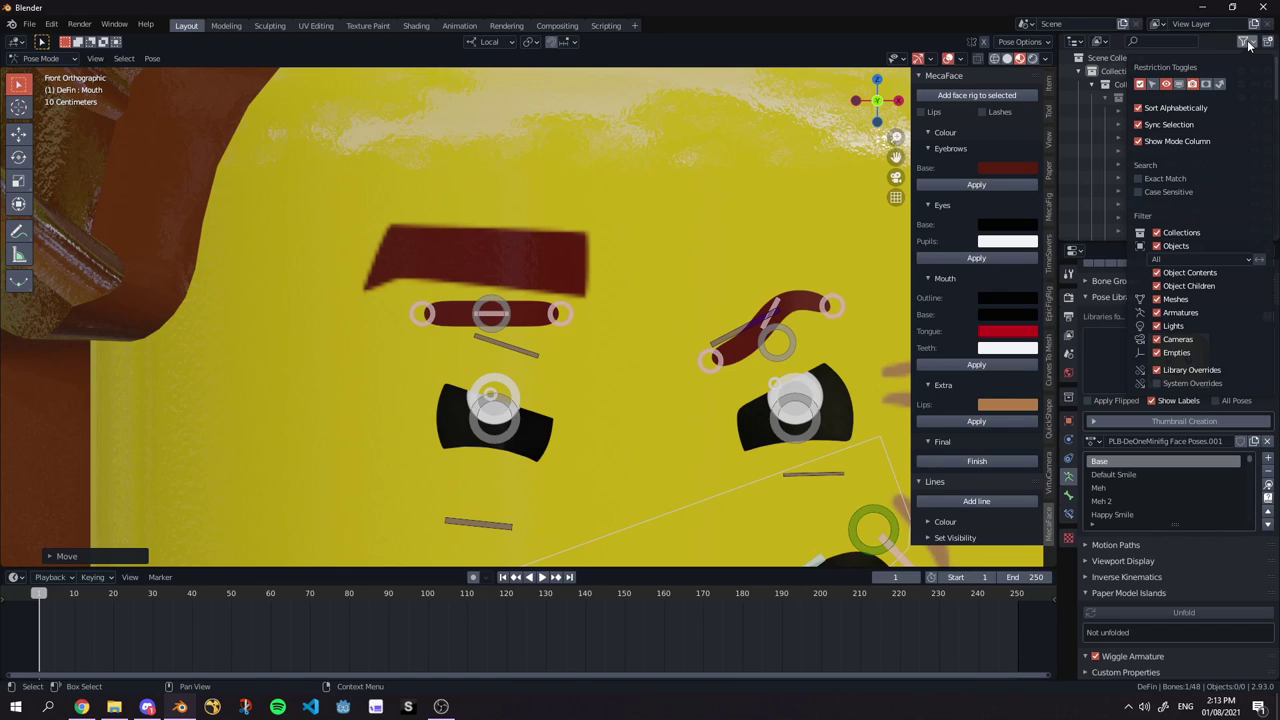
left_click(1152, 84)
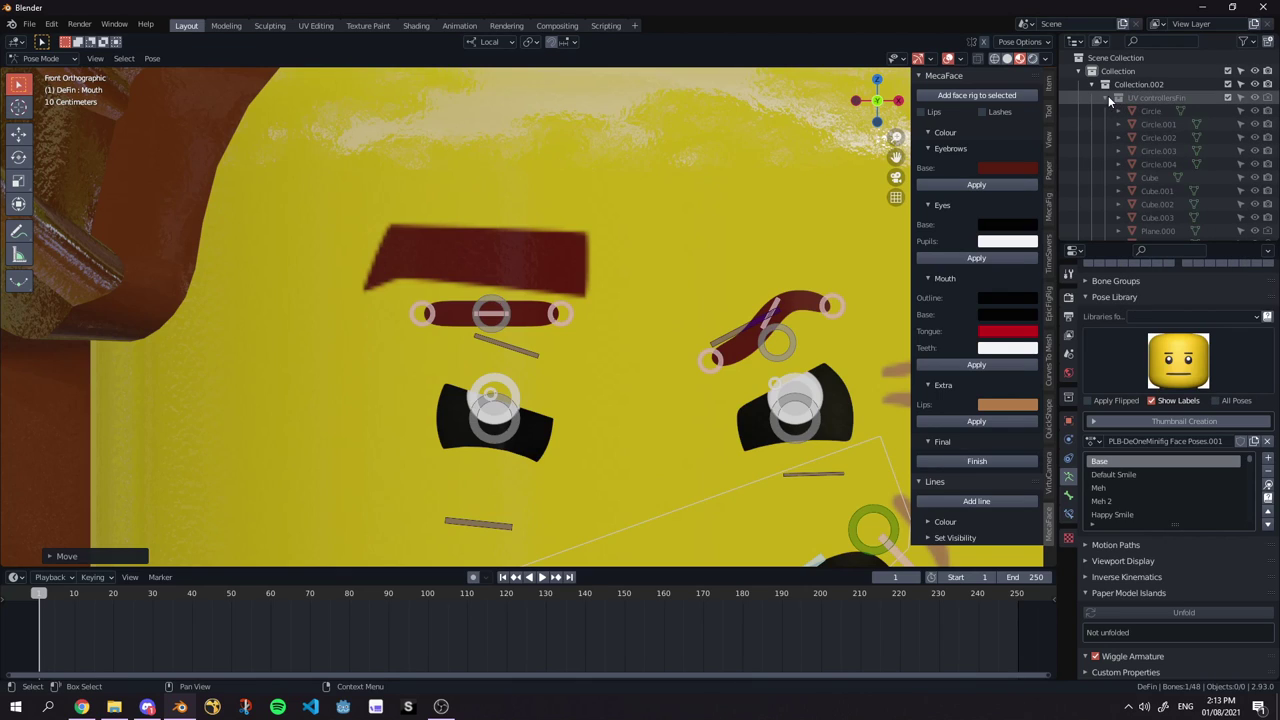
left_click(1105, 97)
left_click(1105, 111)
middle_click_drag(1105, 219, 1105, 133)
left_click(1106, 145)
middle_click_drag(1148, 202, 1142, 264)
scroll(756, 157, "down", 4)
scroll(1157, 160, "down", 3)
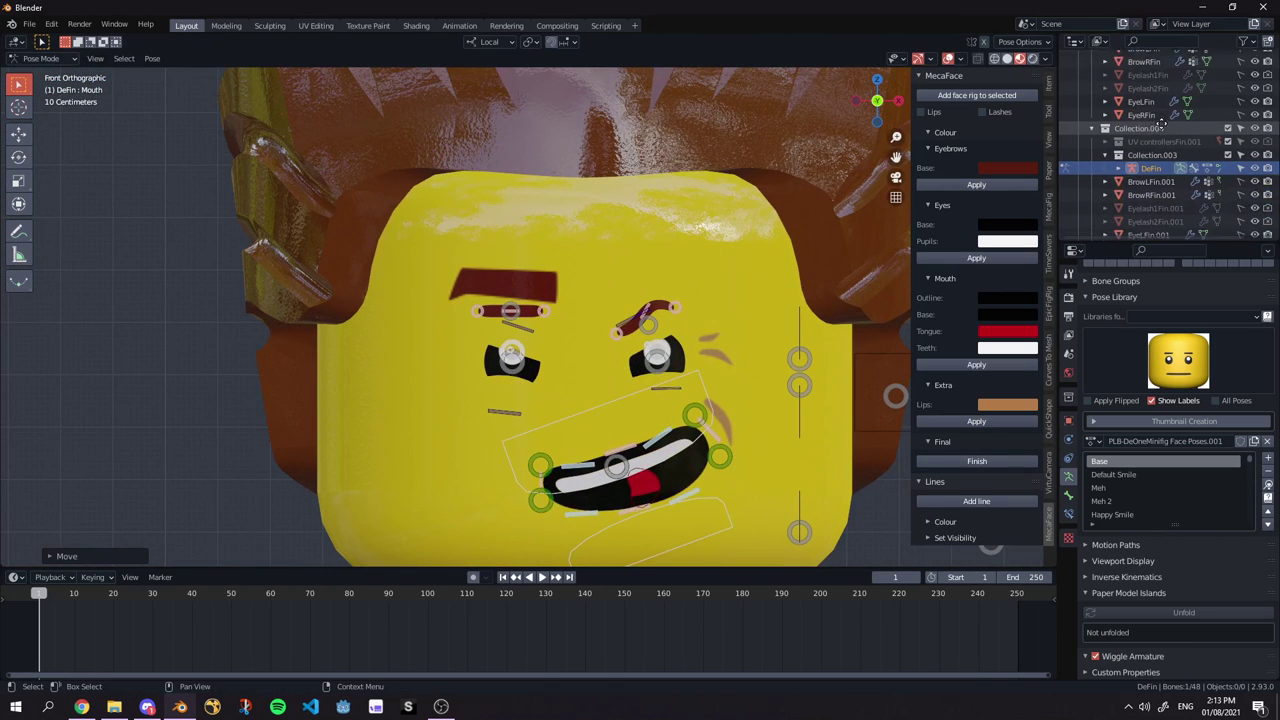
scroll(1158, 152, "down", 2)
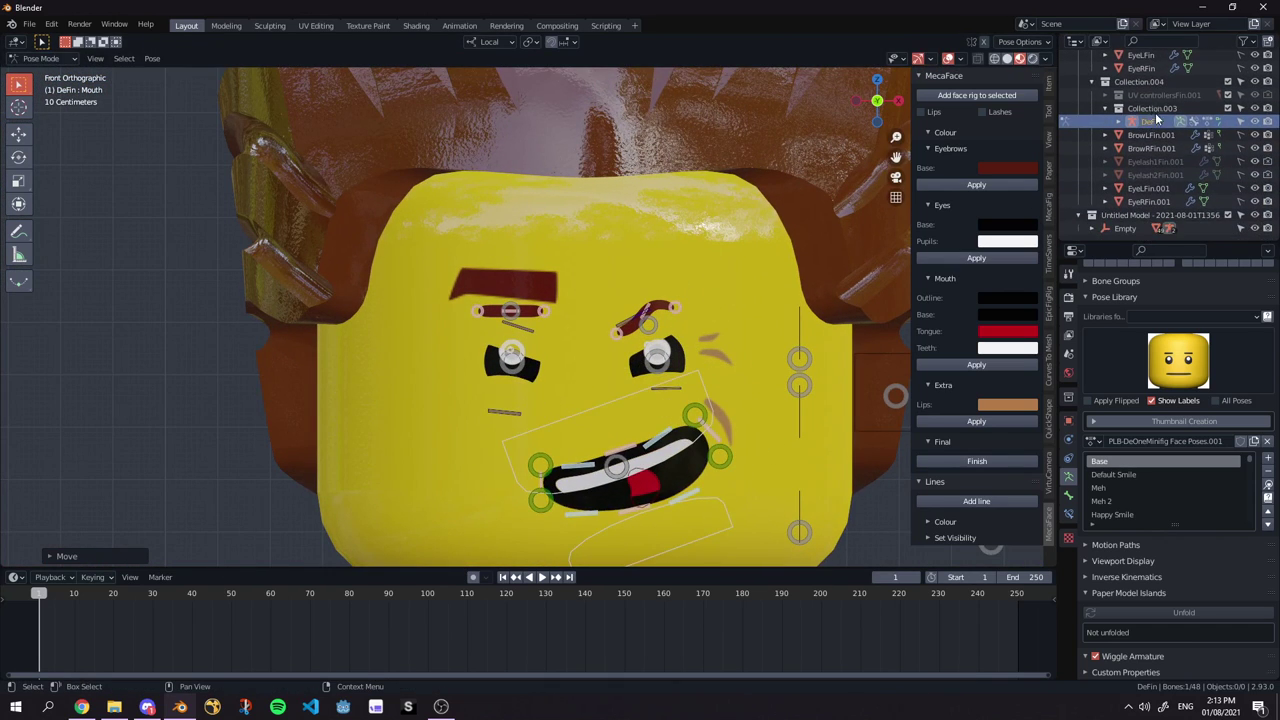
left_click(1146, 137)
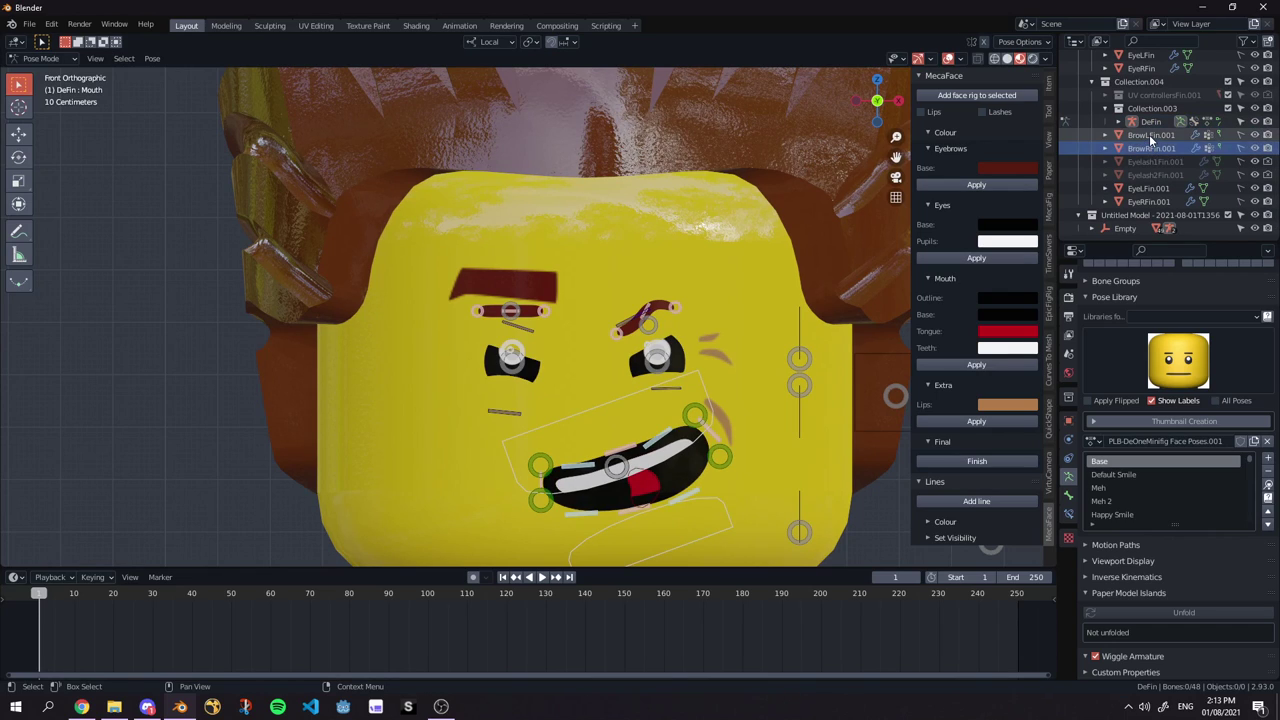
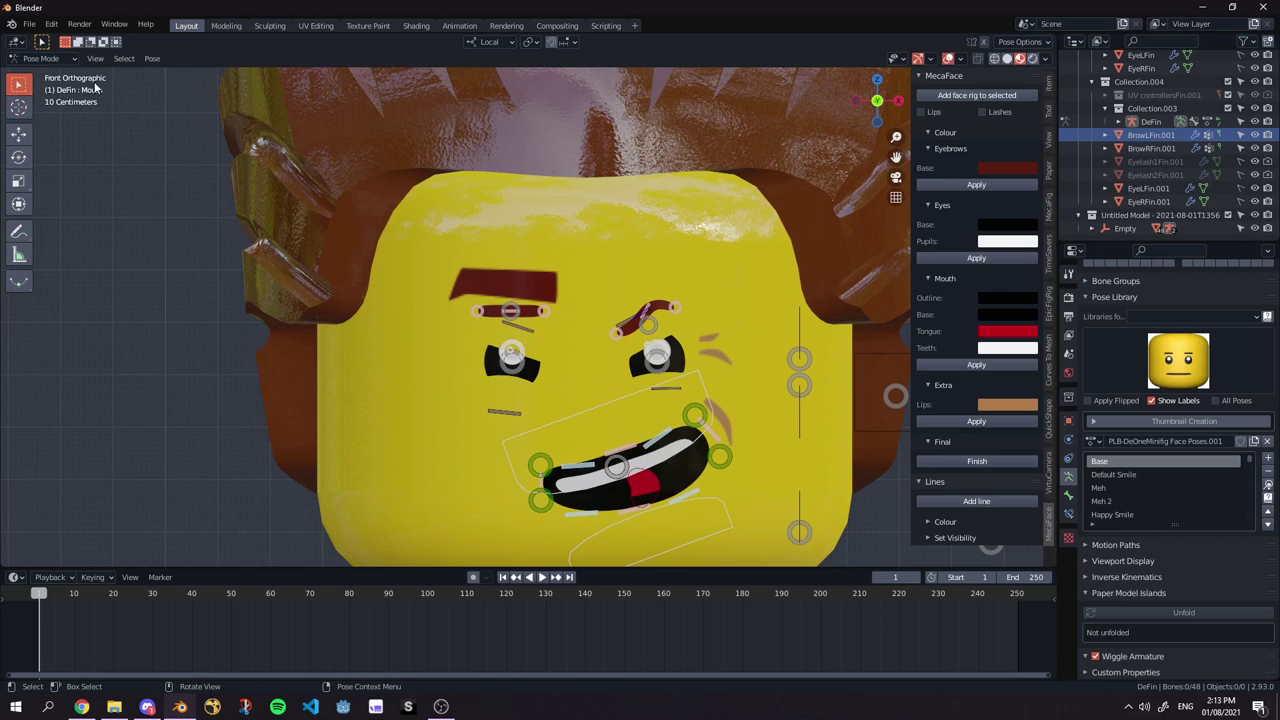
Switch to Object Mode, select the right eyebrow mesh BrowRFin.001 and hide the viewport sidebar.
key("ctrl+Tab")
key("ctrl+Tab")
left_click(40, 58)
left_click(40, 75)
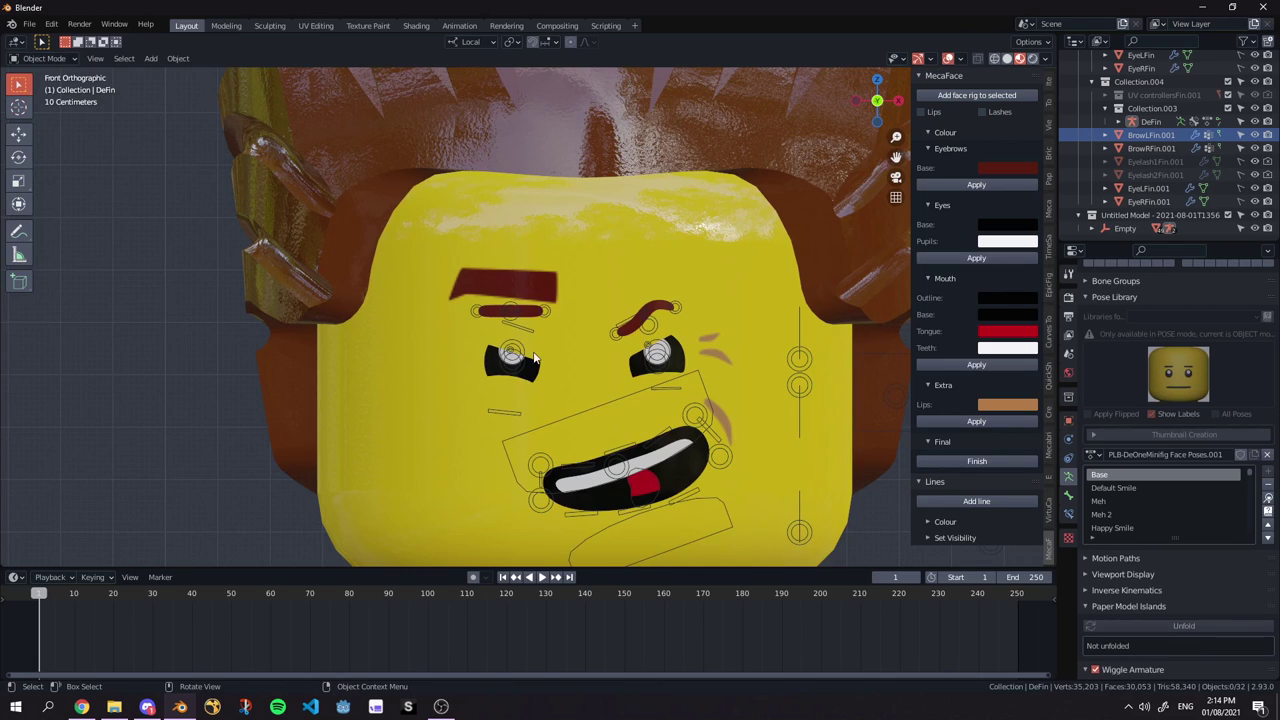
left_click(534, 311)
scroll(493, 343, "up", 8)
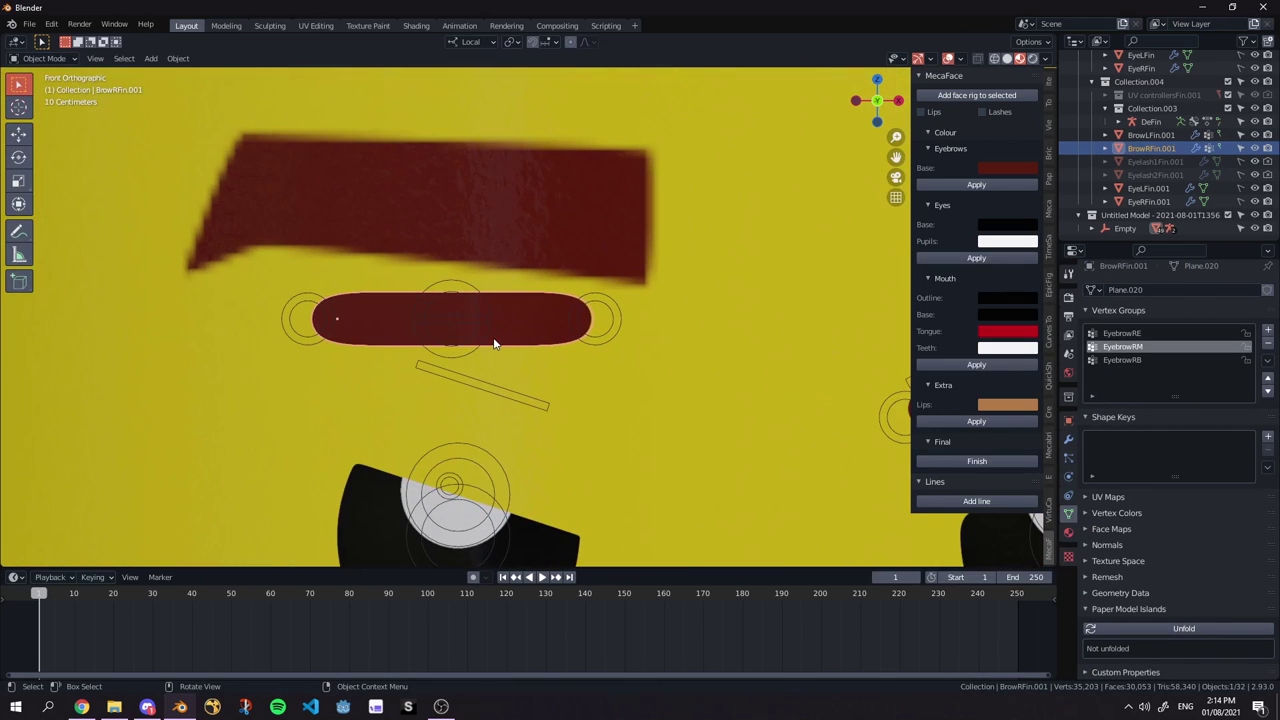
key("n")
scroll(493, 262, "down", 4)
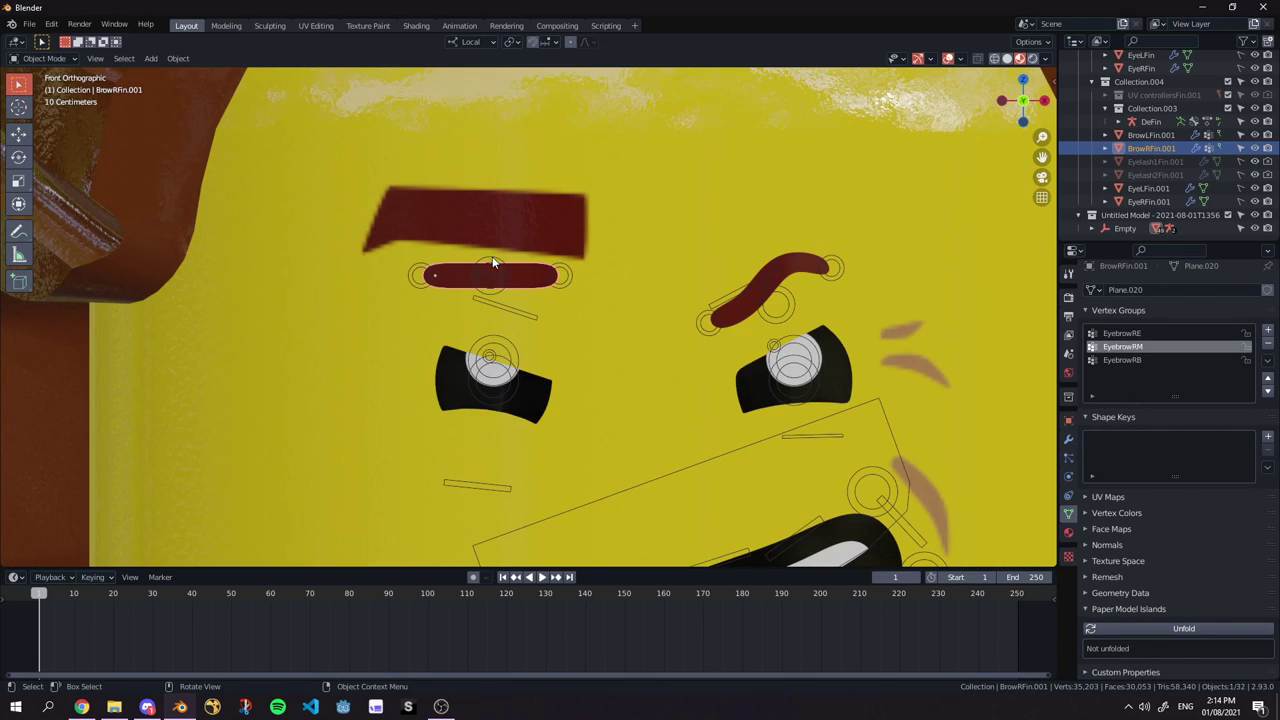
Return to Pose Mode and clear the scale of the right eyebrow's main control.
left_click(493, 260)
key("ctrl+Tab")
scroll(511, 285, "down", 3)
left_click(510, 281)
key("alt+s")
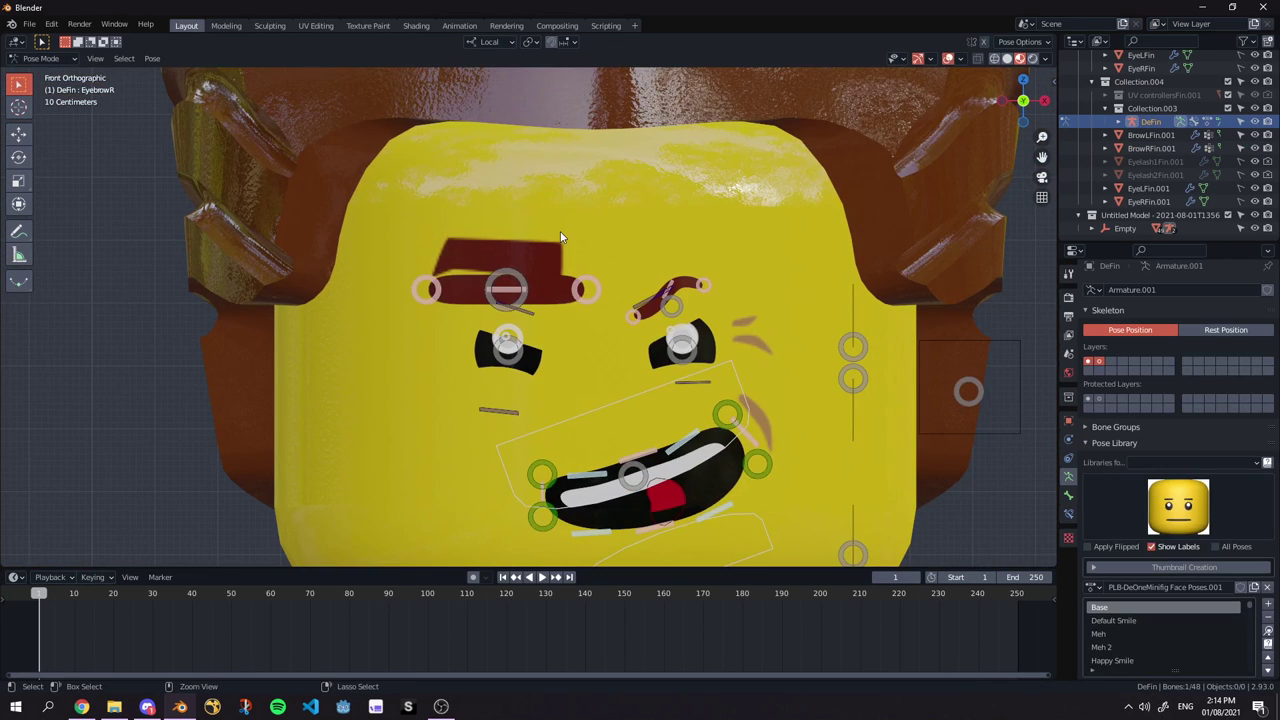
Move the right eyebrow's main control up onto the painted brow and scale it down to fit the brow's width.
key("ctrl+shift+z")
key("n")
left_click(1050, 84)
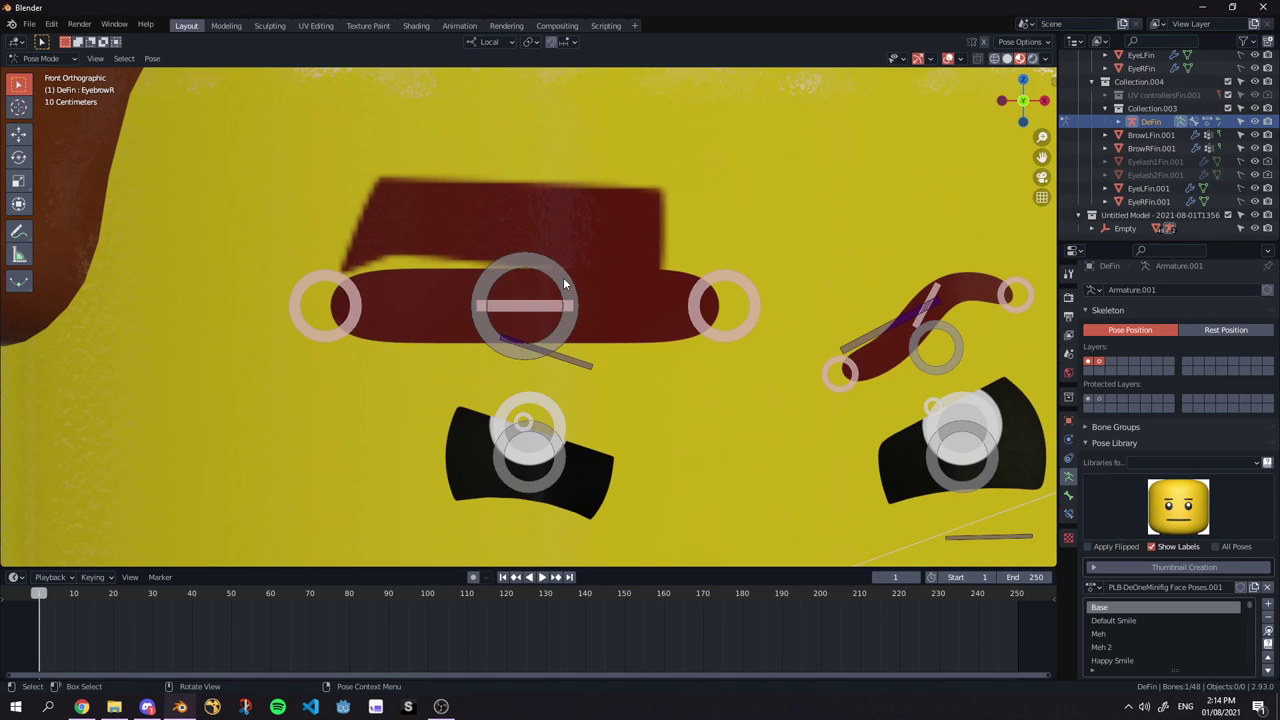
scroll(564, 280, "down", 6)
scroll(563, 277, "up", 4)
scroll(551, 286, "down", 2)
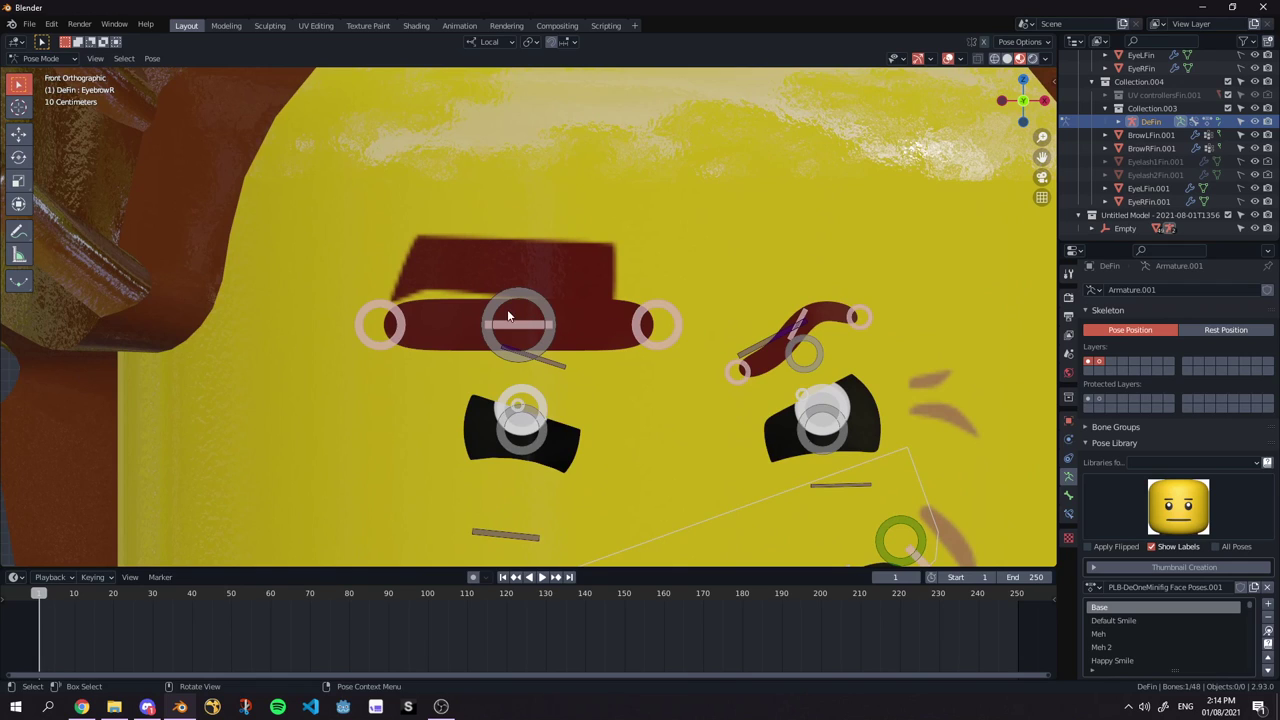
key("g")
left_click(596, 258)
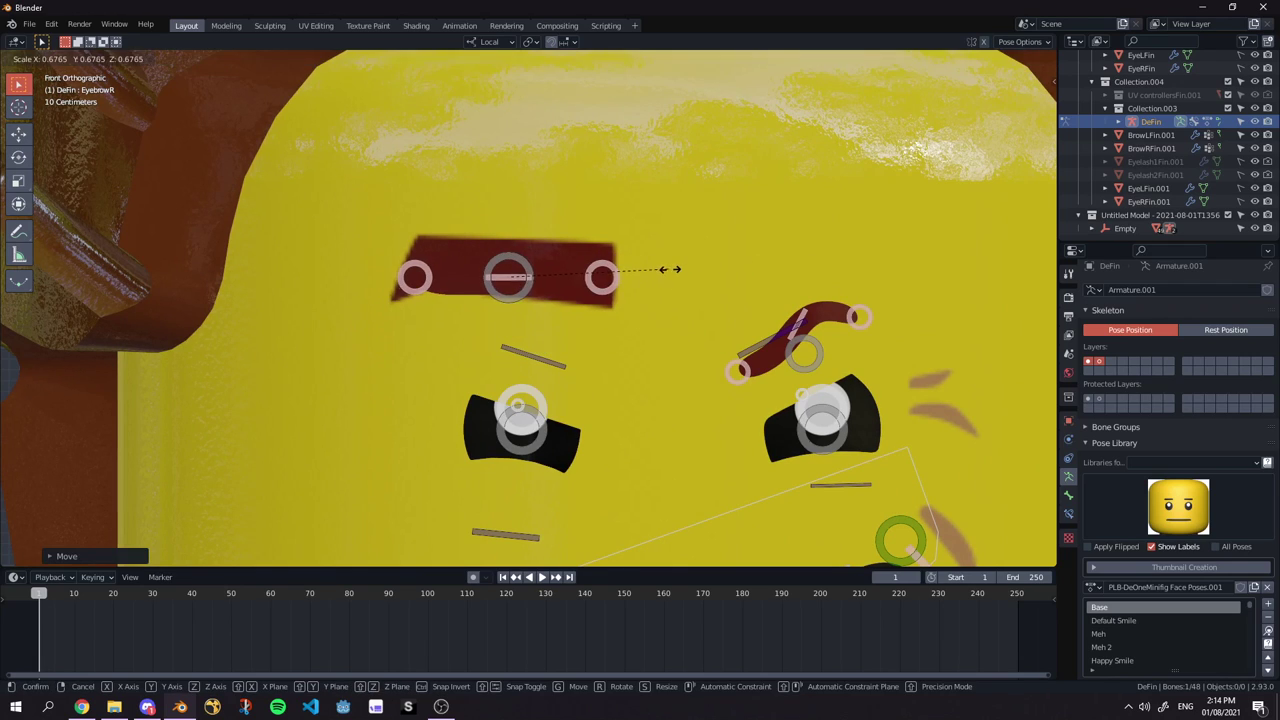
left_click(562, 264)
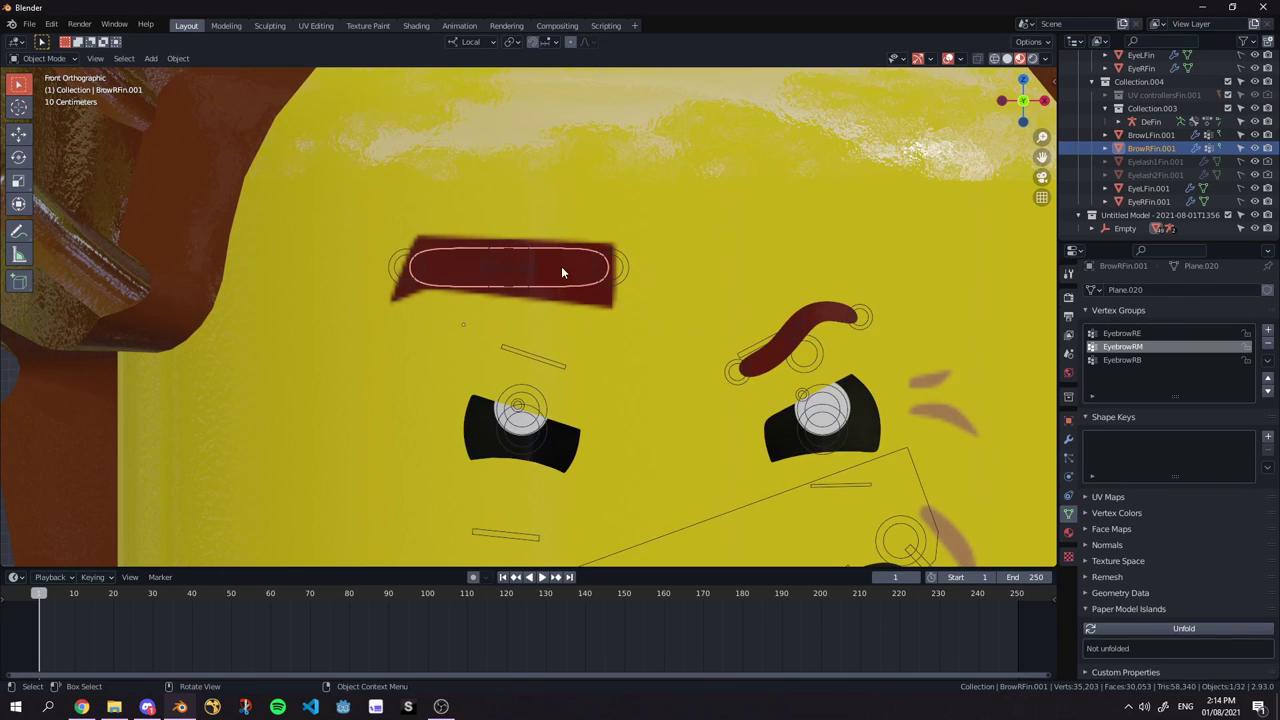
Enter Edit Mode on the right eyebrow mesh and enable its Armature modifier for edit mode display and on cage.
key("Tab")
left_click(1068, 441)
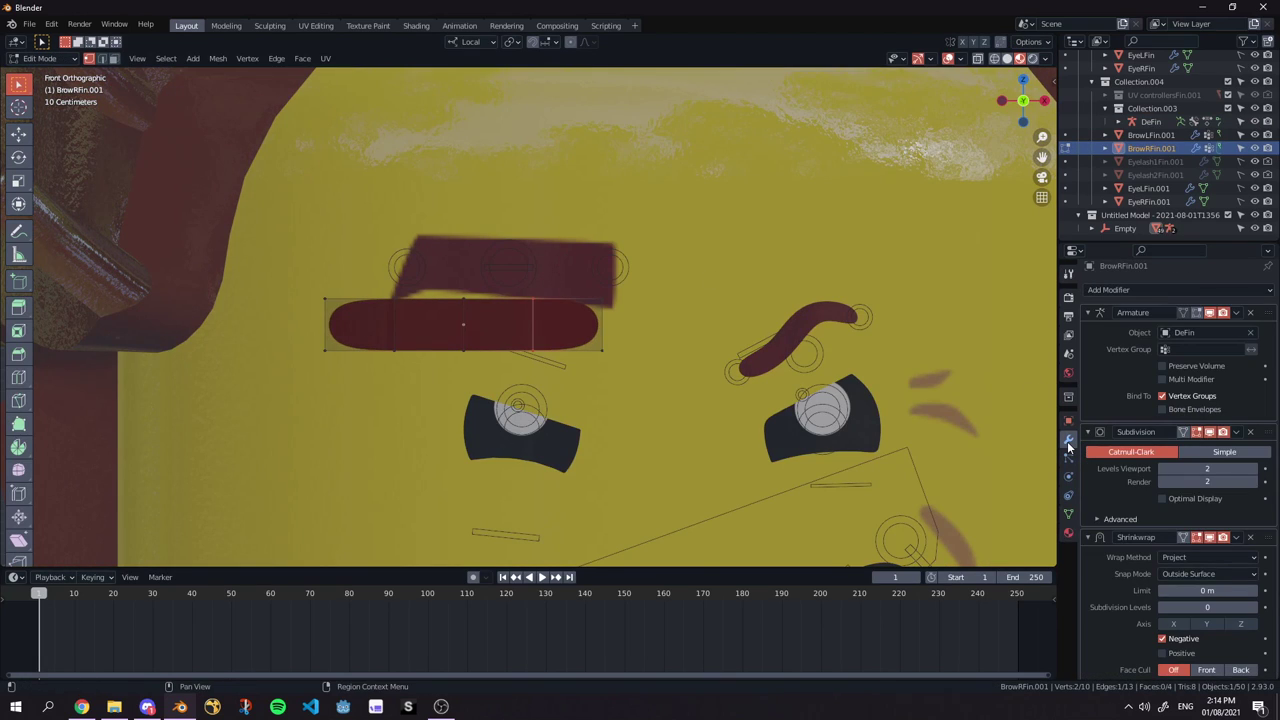
left_click(1197, 313)
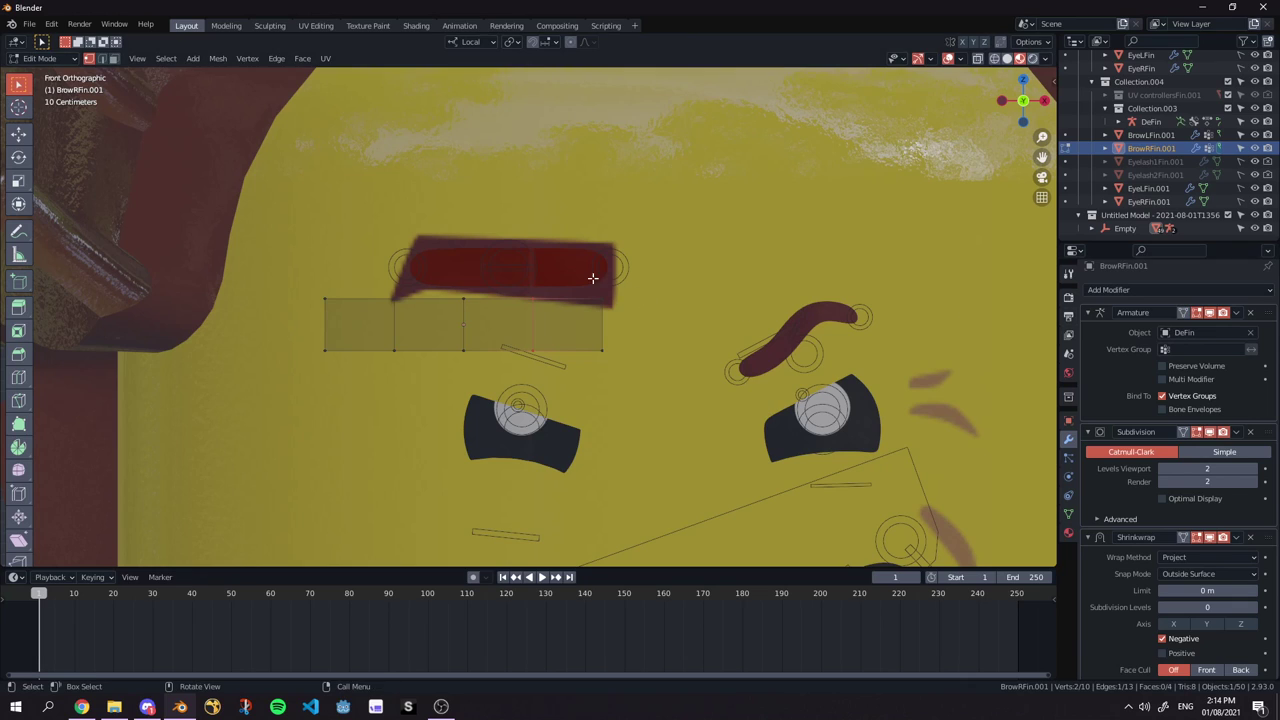
left_click(1186, 316)
scroll(590, 280, "up", 2)
key("g")
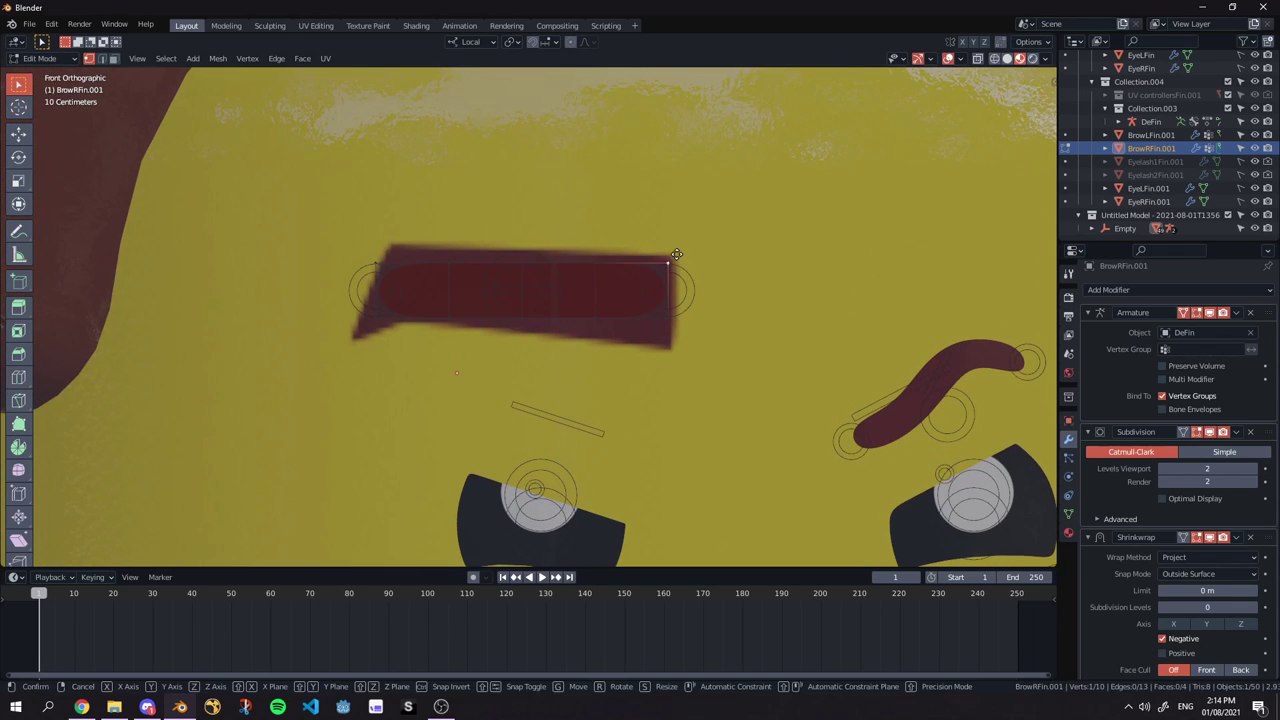
right_click(684, 231)
left_click(683, 314)
scroll(576, 304, "down", 2)
scroll(510, 270, "up", 3)
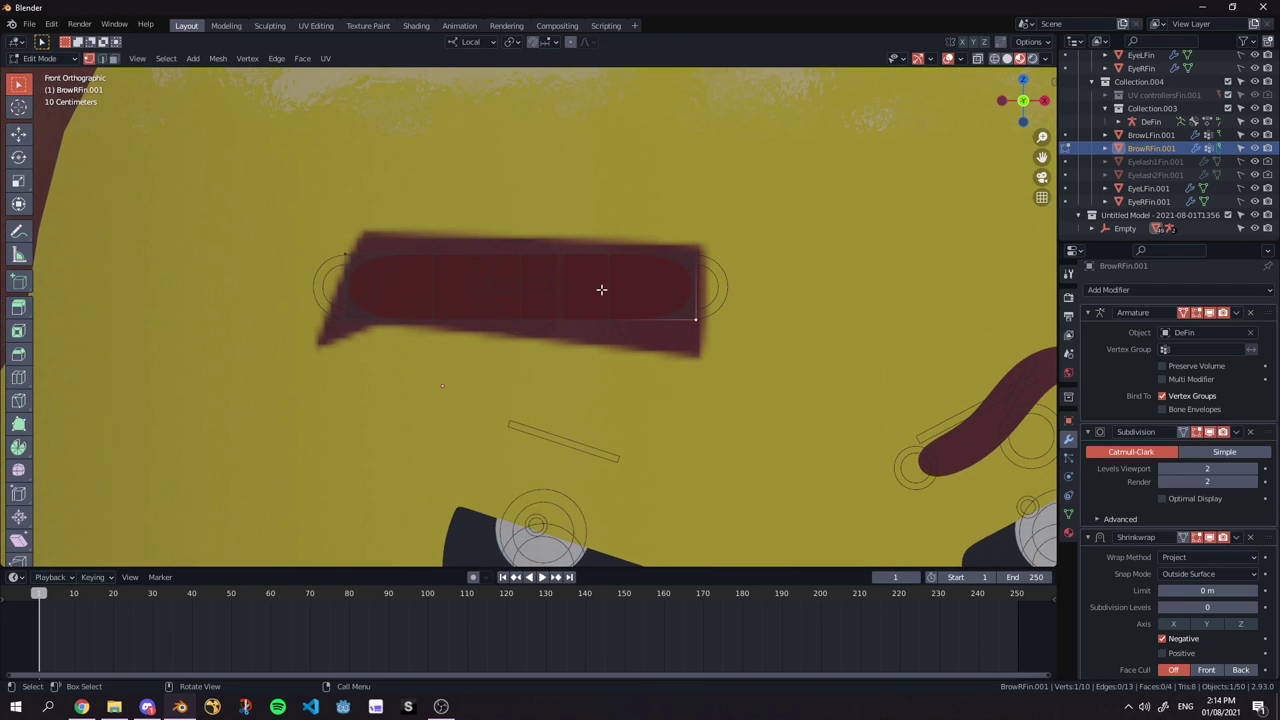
scroll(602, 290, "down", 4)
scroll(666, 277, "up", 5)
Select the right eyebrow mesh's top edge loop, raise it and rotate it about 2 degrees to follow the painted brow's upper edge.
left_click(94, 61)
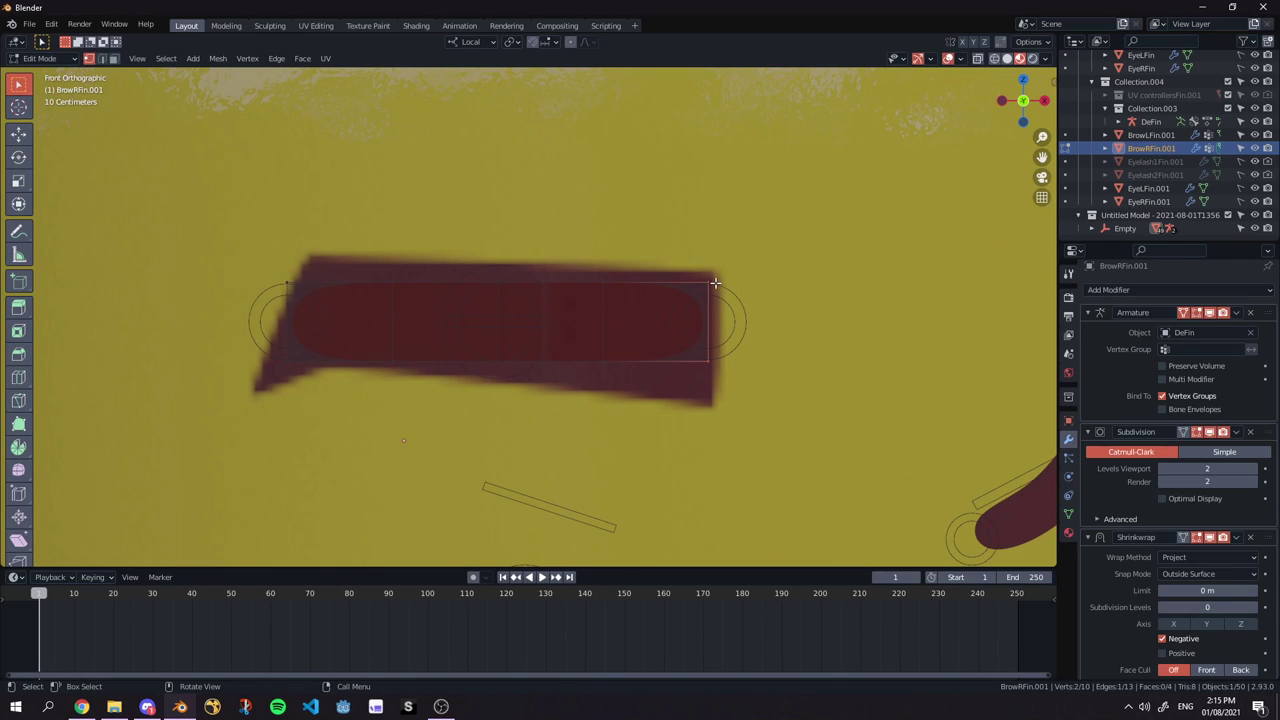
left_click(714, 284)
left_click(360, 282, "alt")
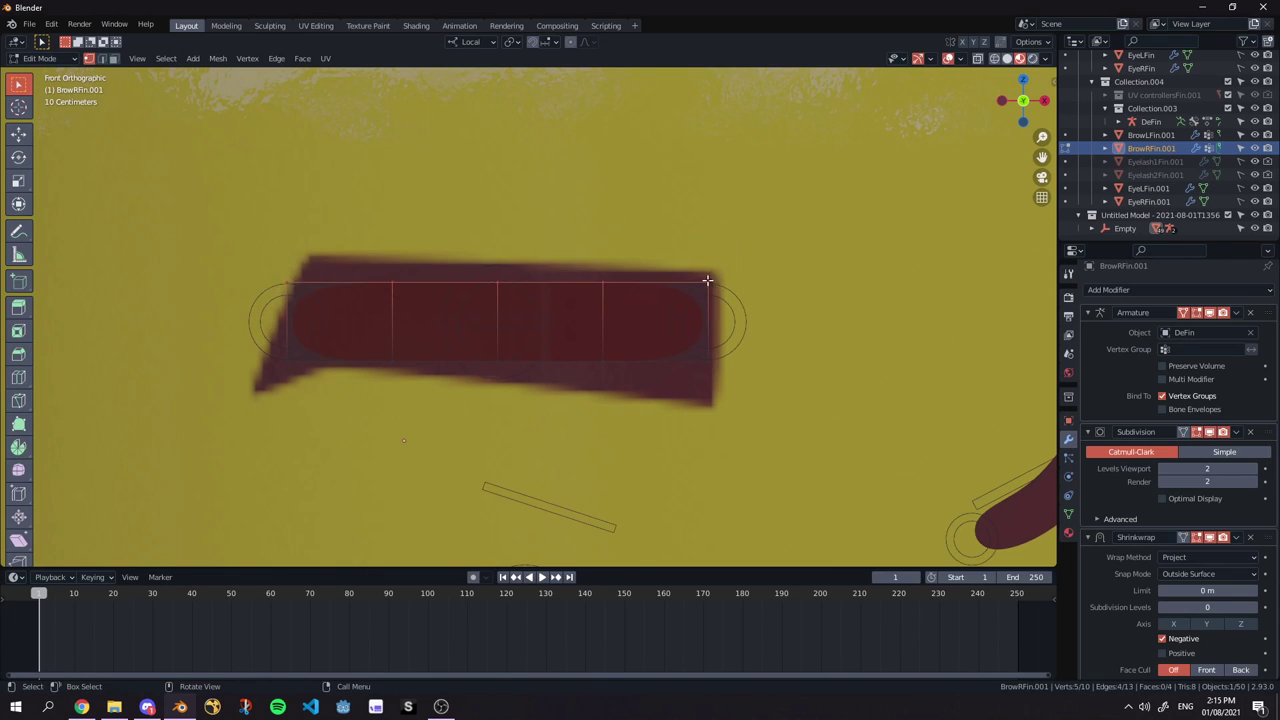
key("g")
key("y")
left_click(676, 246)
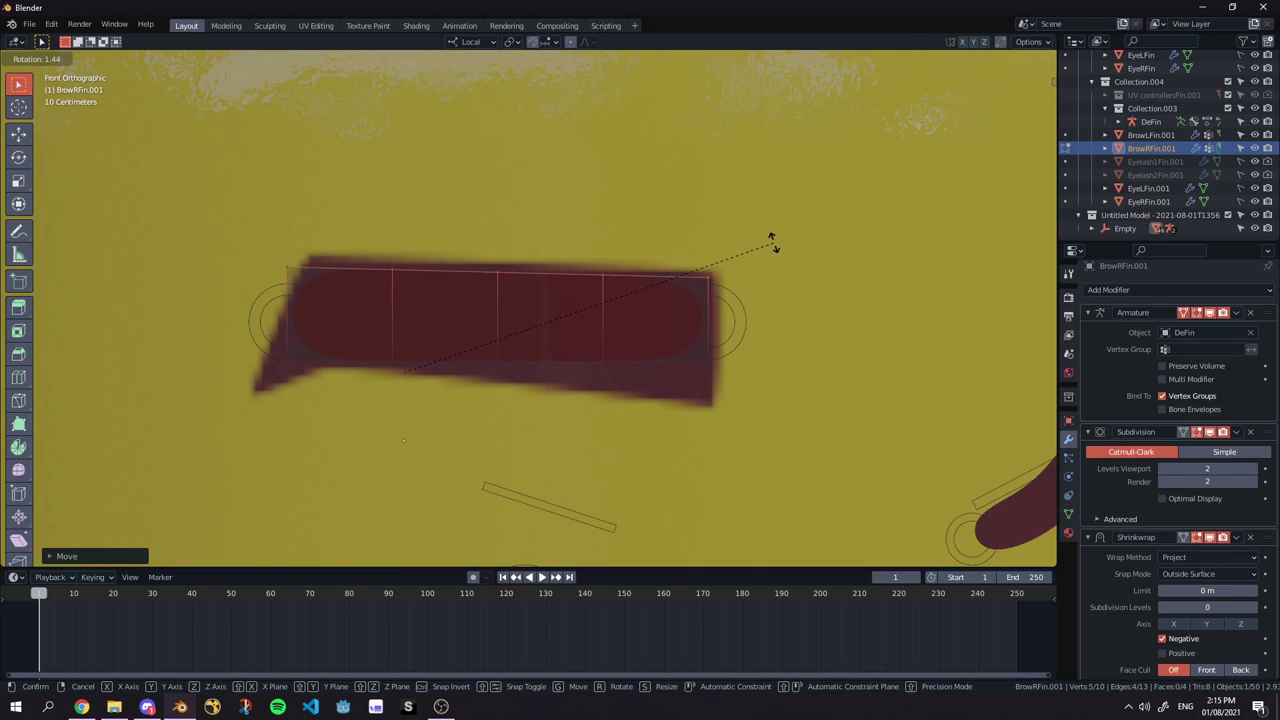
key("r")
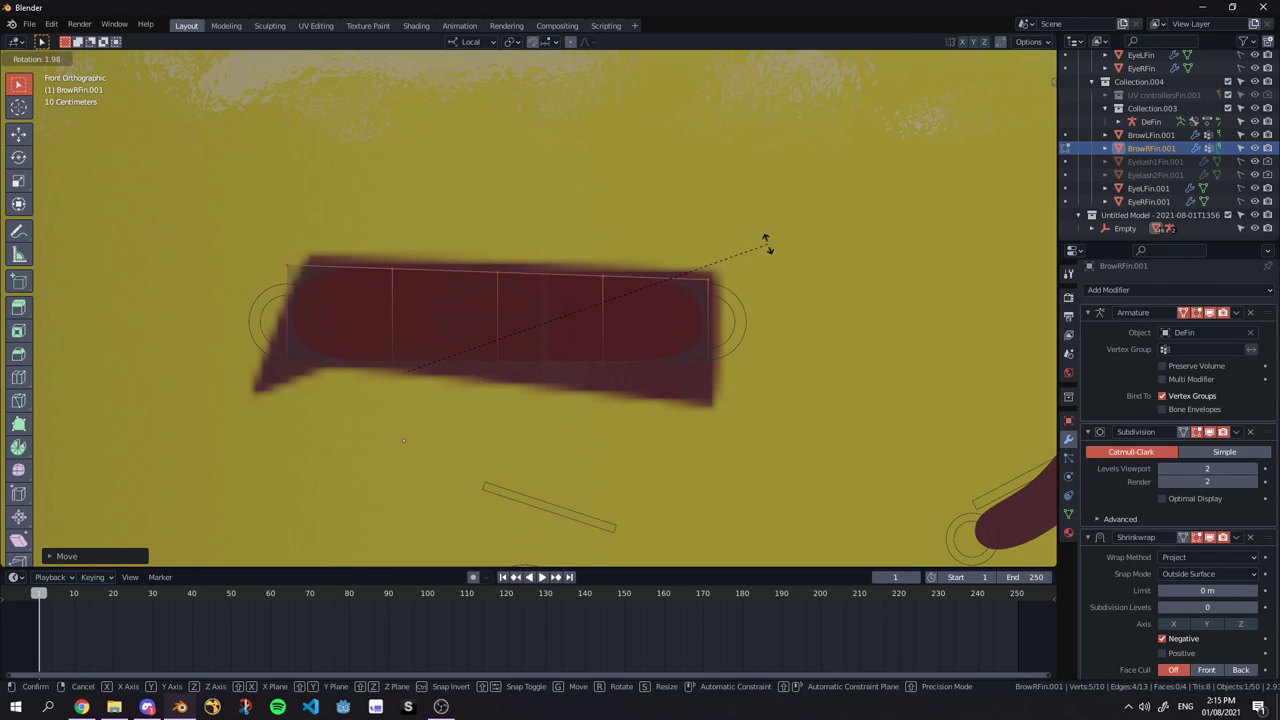
left_click(768, 245)
key("g")
left_click(768, 240)
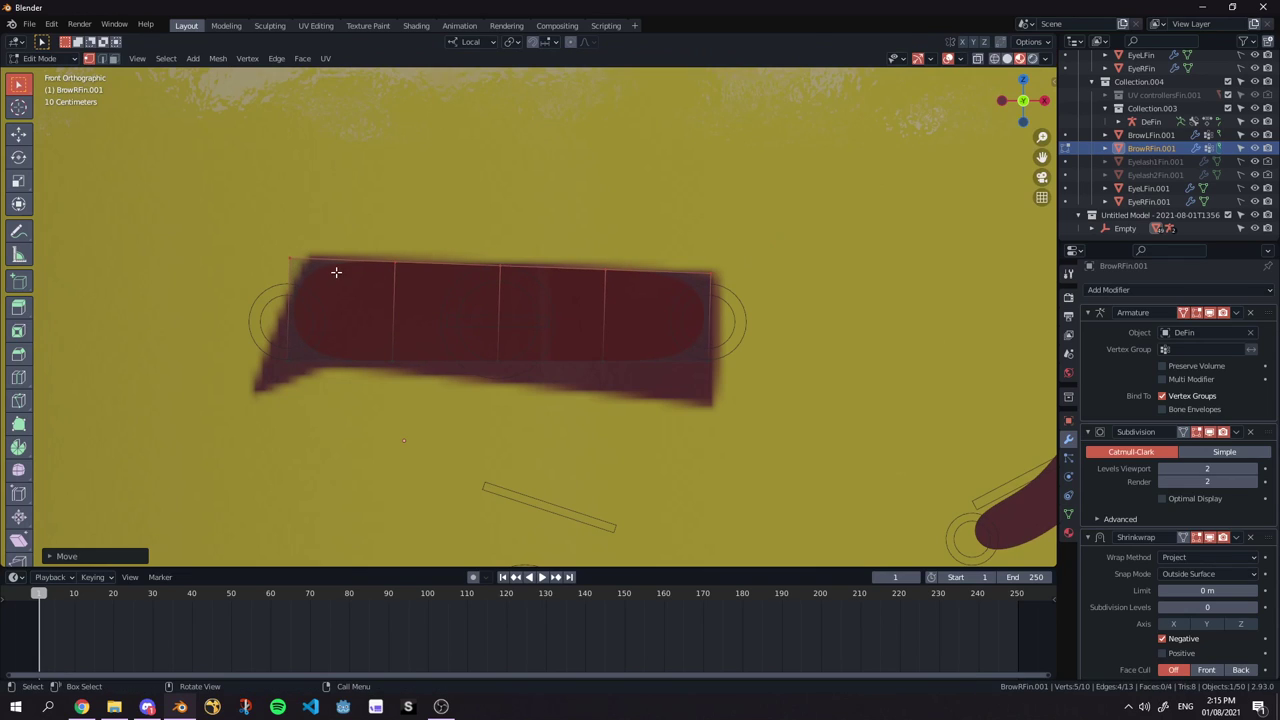
left_click(296, 262)
key("g")
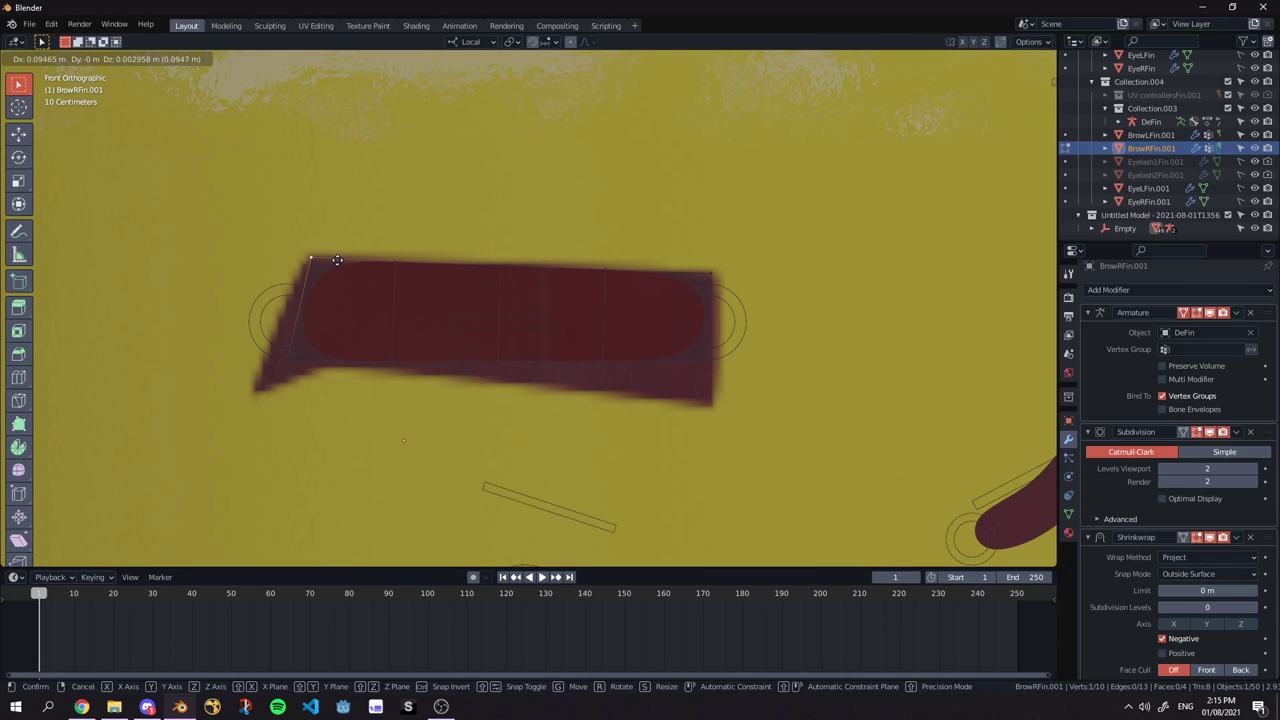
left_click(337, 260)
Select the right eyebrow mesh's top edge loop, then scale and shift it sideways to match the painted brow's upper edge.
left_click(405, 264, "alt")
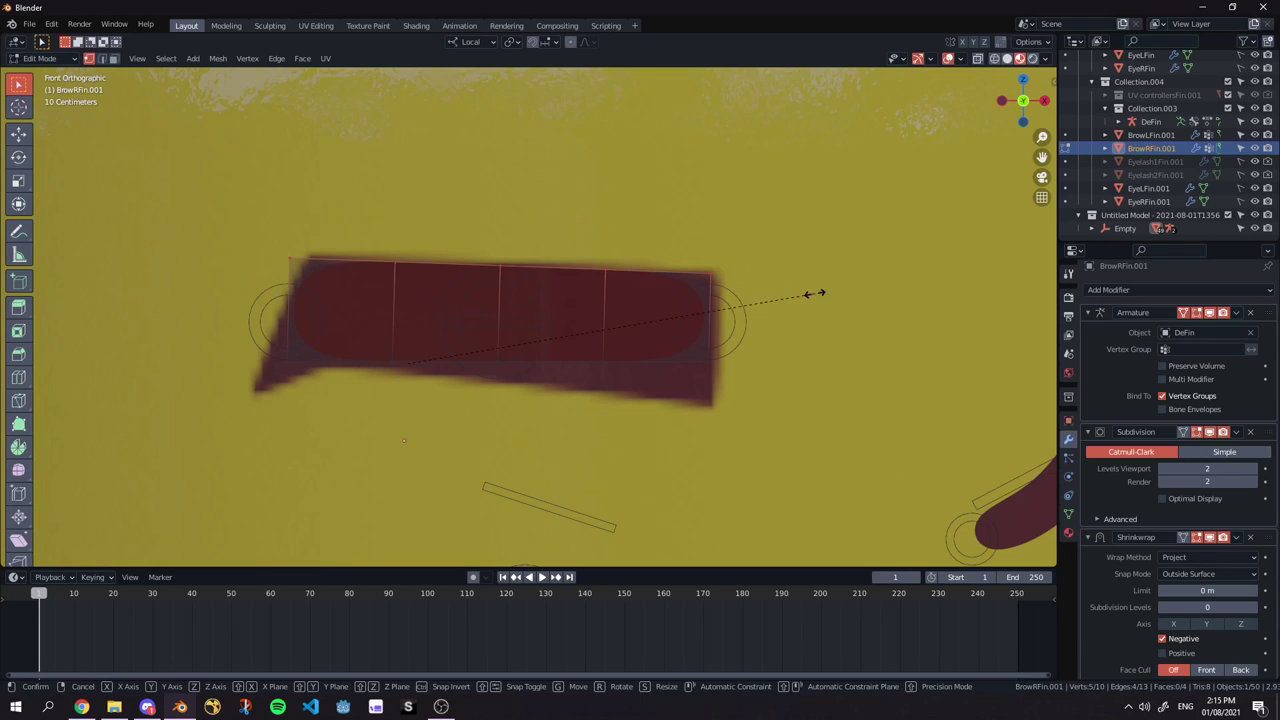
key("s")
left_click(775, 288)
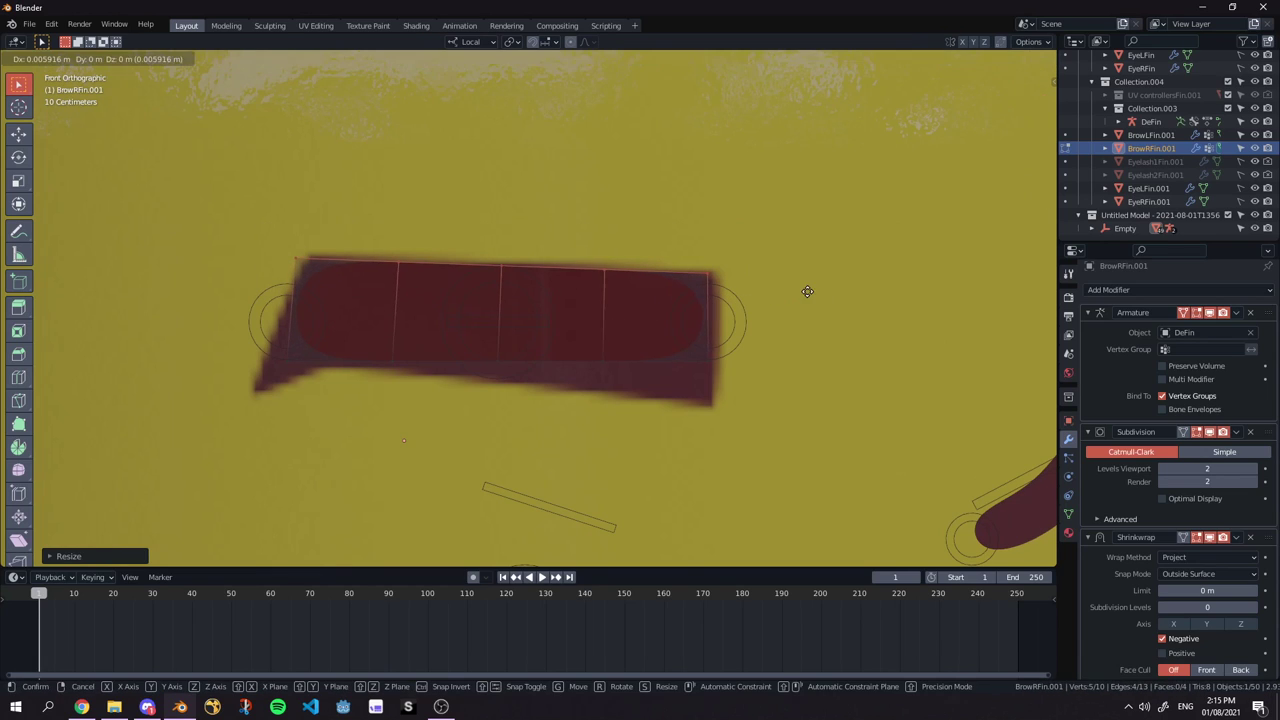
key("g")
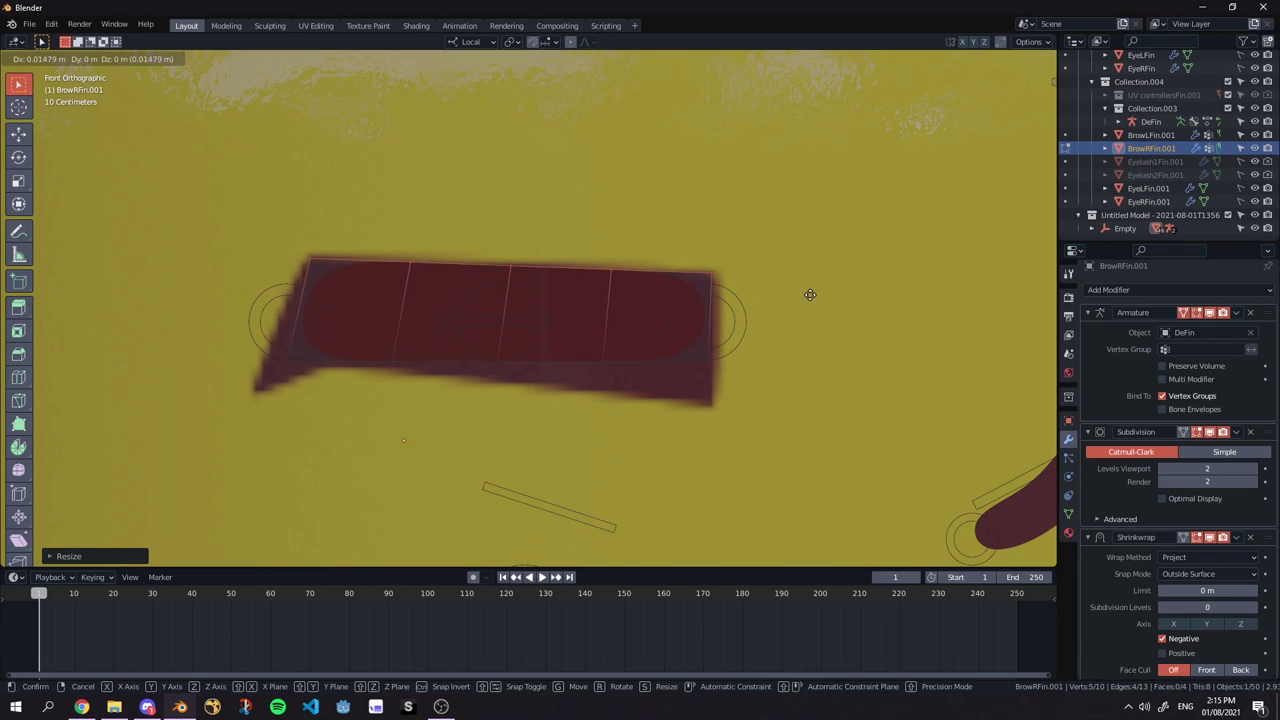
left_click(807, 292)
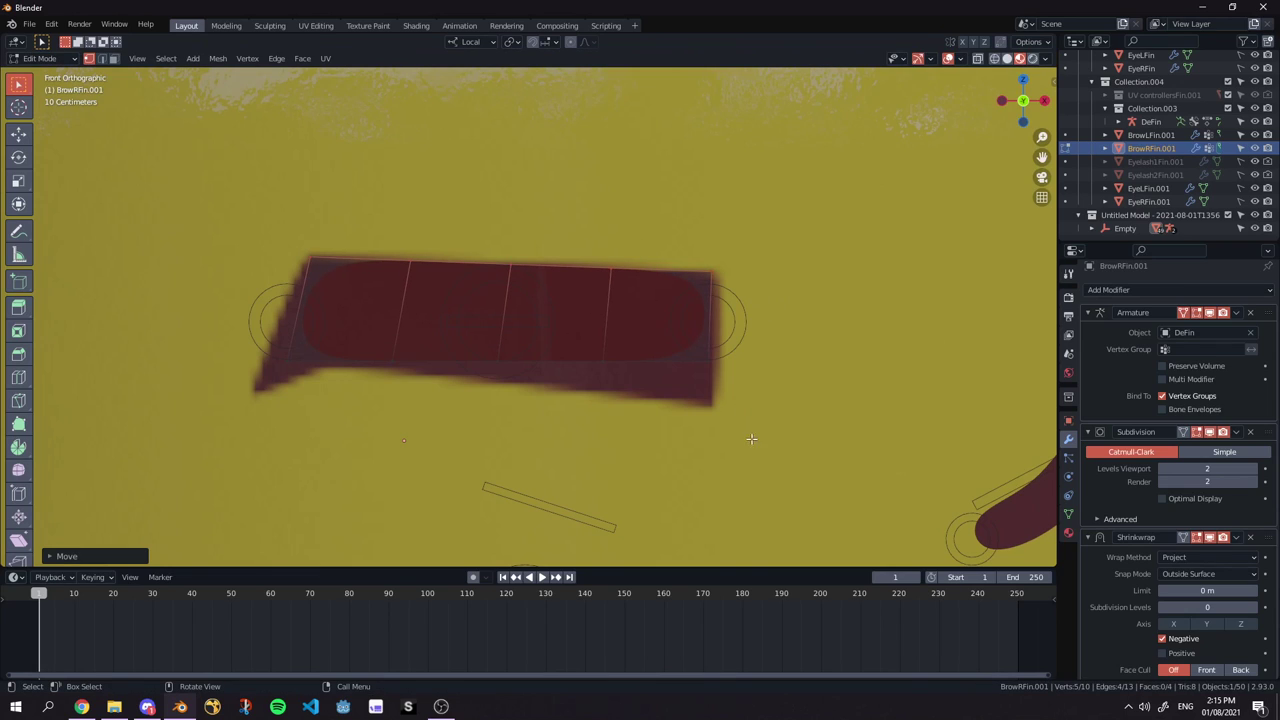
Select the eyebrow mesh's bottom vertices, then rotate and move them to follow the slope of the painted brow's lower edge.
left_click_drag(722, 400, 294, 332)
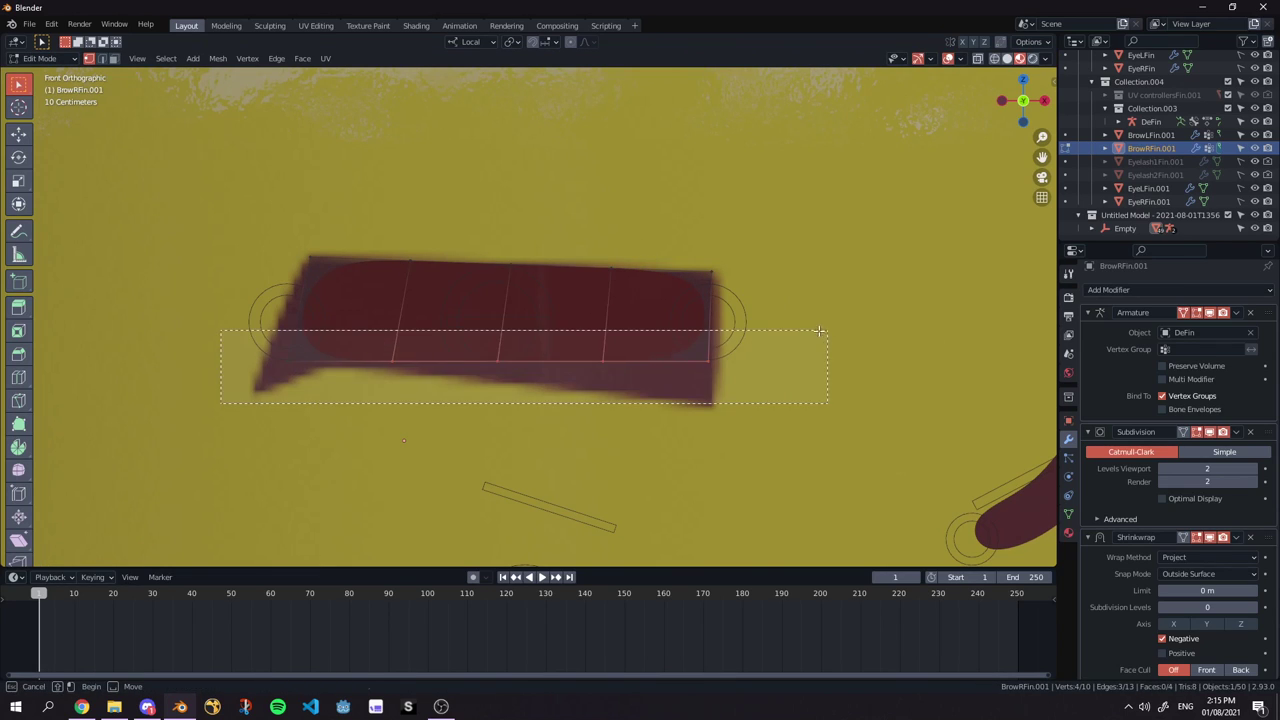
key("r")
left_click(815, 384)
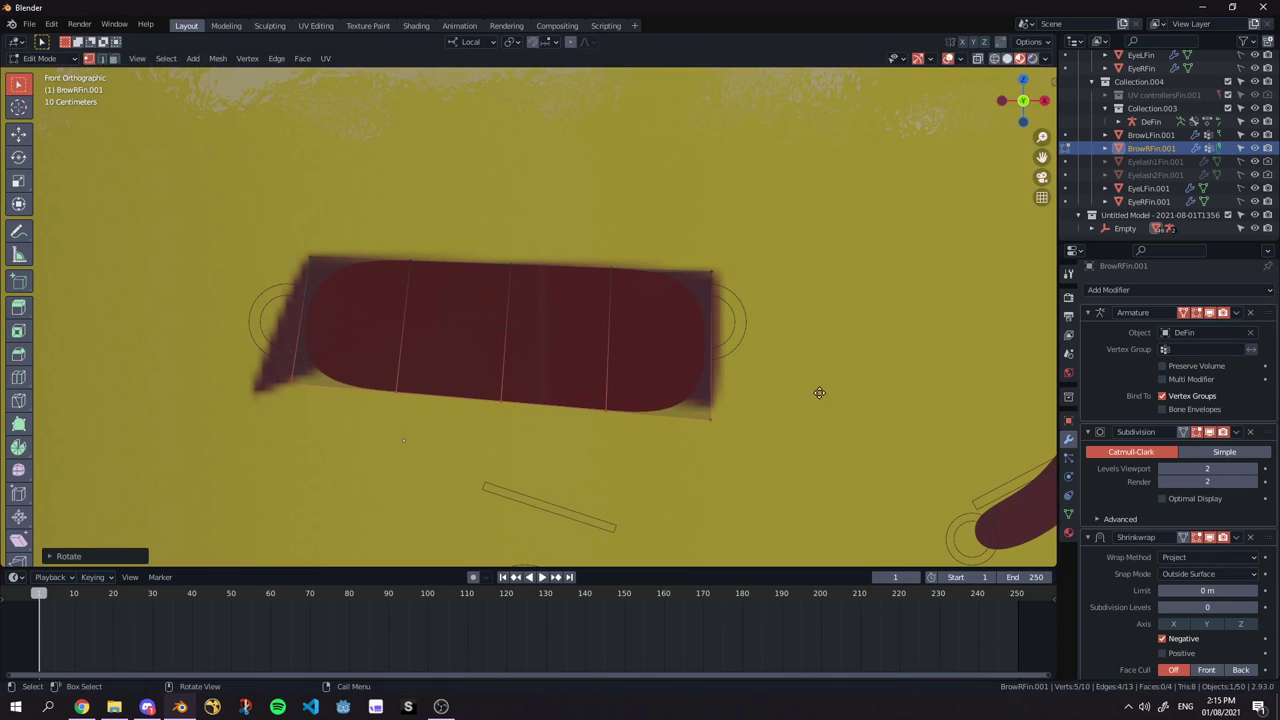
key("g")
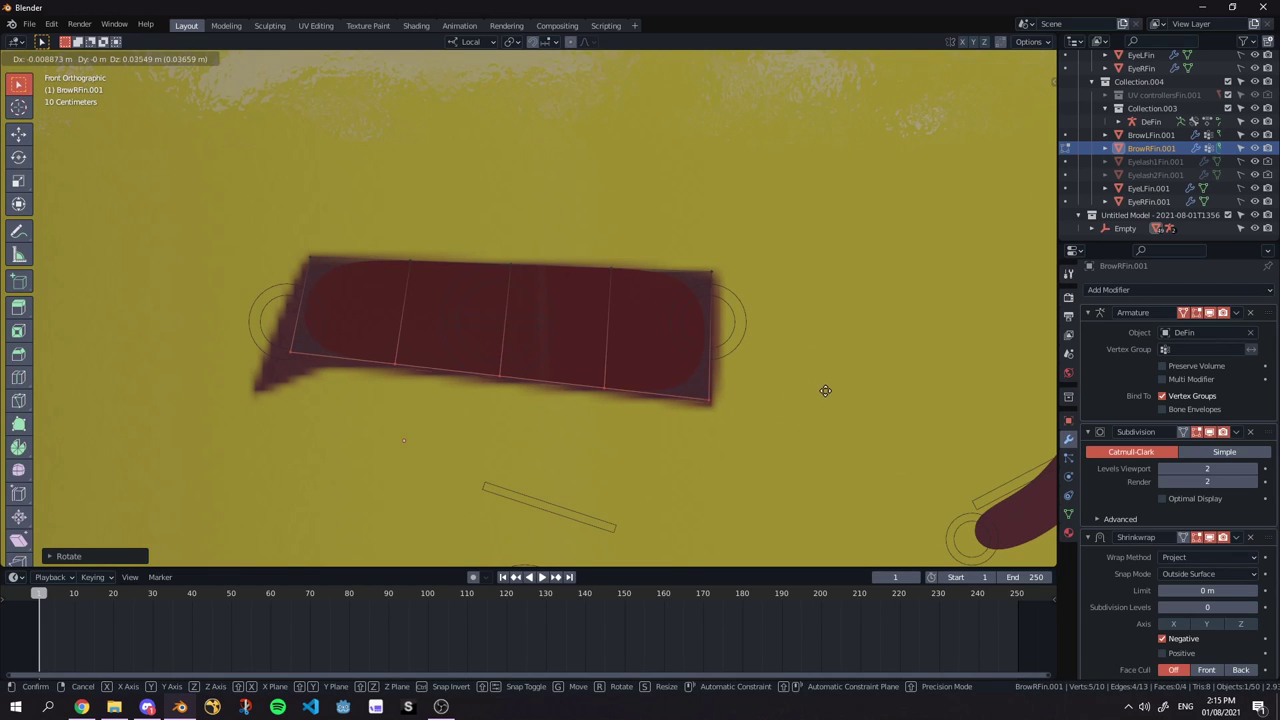
left_click(827, 394)
Scale and nudge the bottom vertices to fit the width of the painted brow's lower edge.
key("s")
left_click(834, 397)
key("g")
left_click(834, 397)
key("s")
left_click(848, 398)
key("g")
right_click(844, 394)
Examine in Object Mode how the reshaped eyebrow mesh covers the painted brow, and return to Edit Mode.
scroll(602, 364, "down", 4)
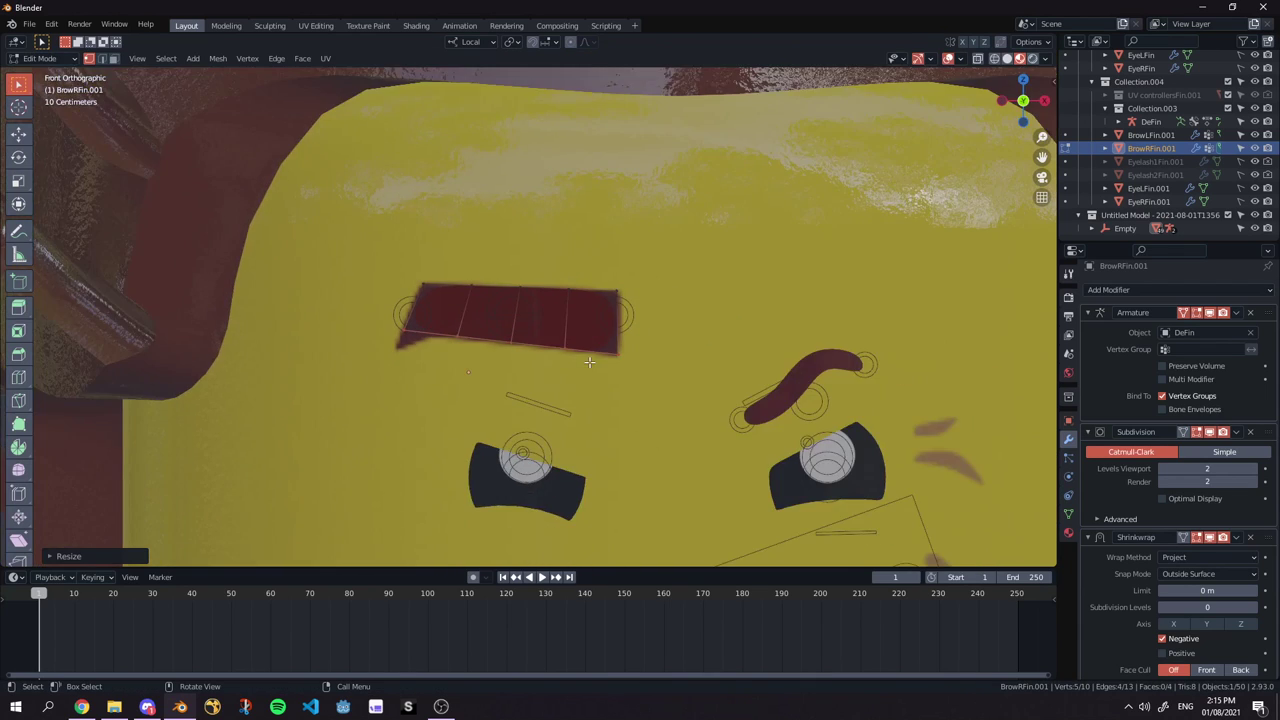
scroll(602, 364, "up", 5)
scroll(309, 326, "down", 8)
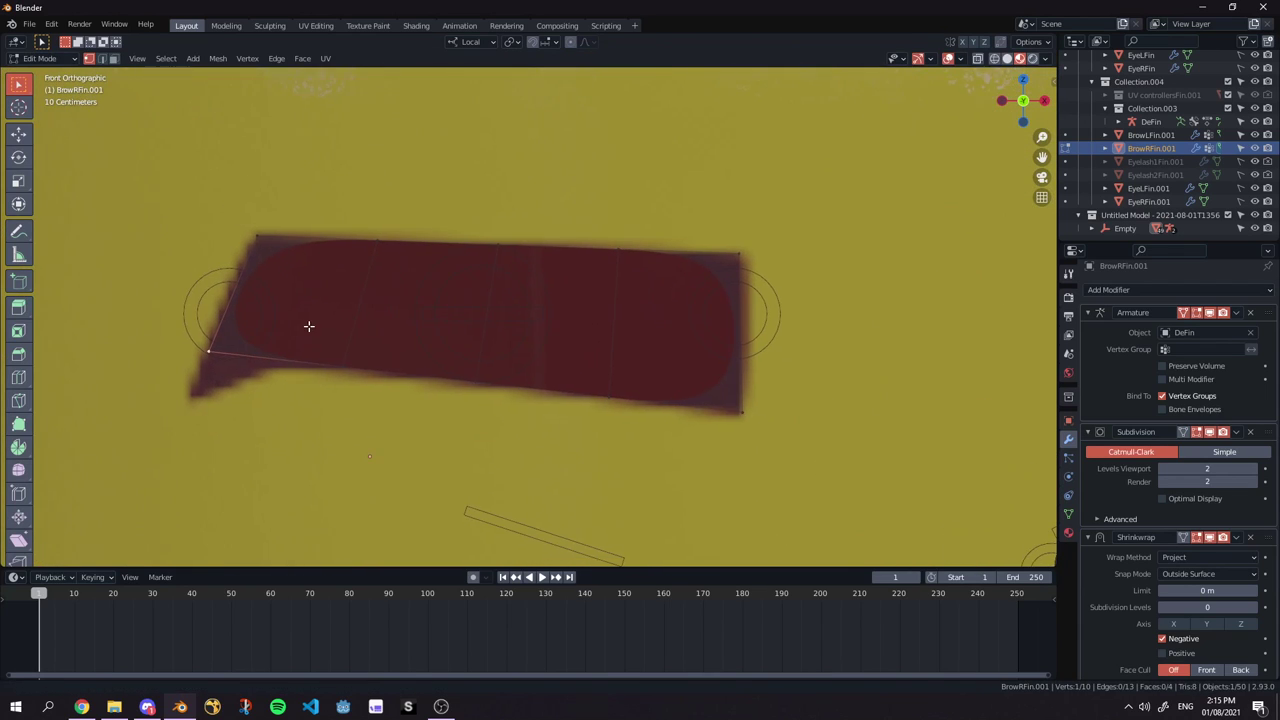
key("Tab")
scroll(565, 322, "up", 8)
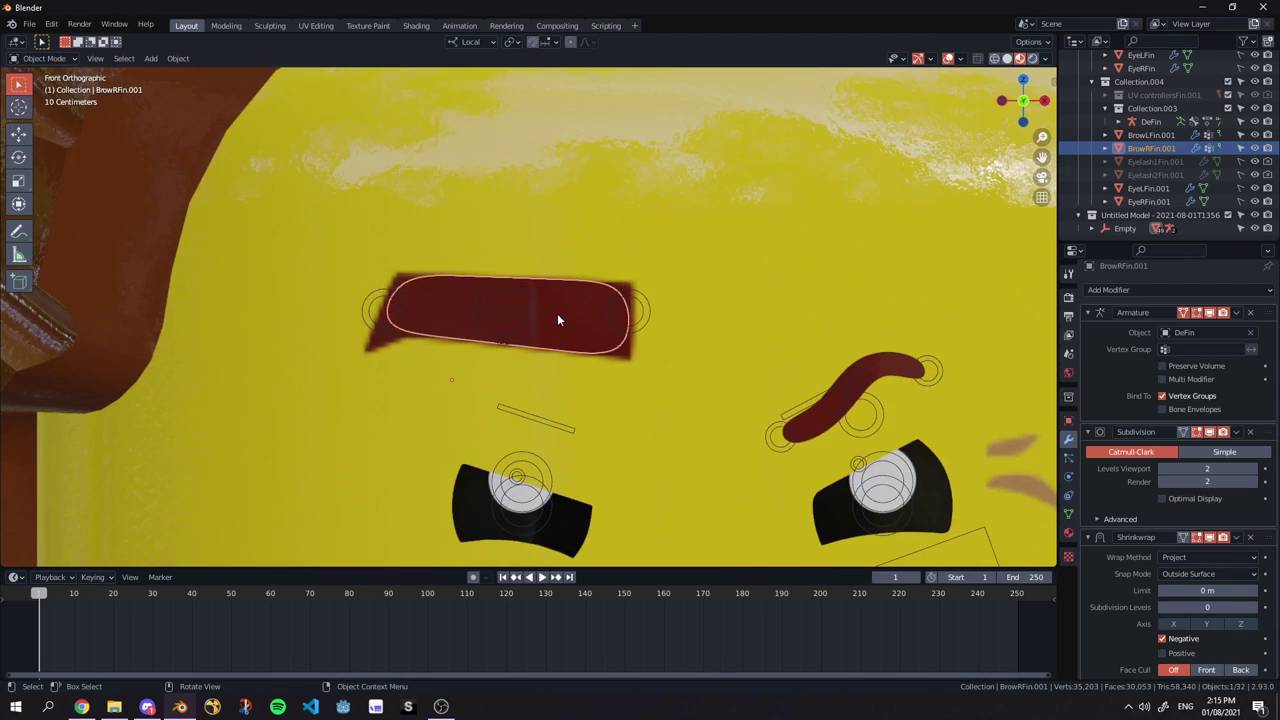
scroll(491, 303, "down", 7)
scroll(388, 262, "up", 8)
key("Tab")
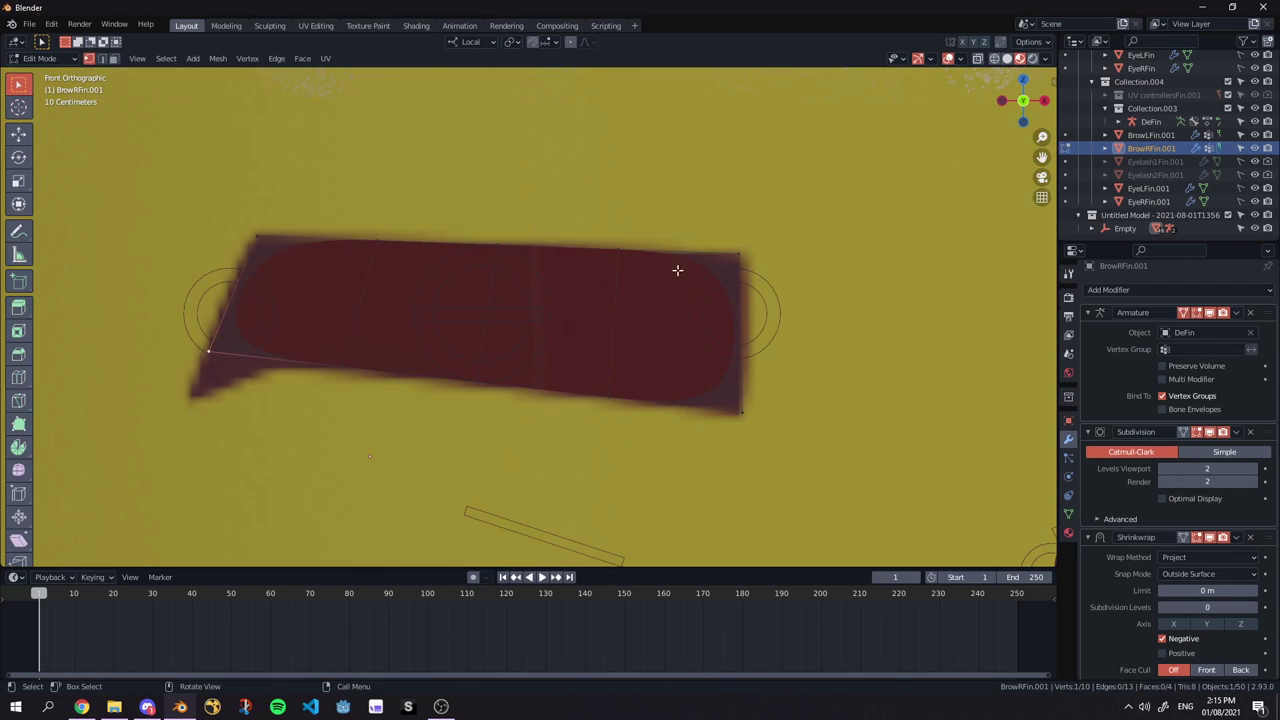
Switch the eyebrow mesh to edge selection and select the edge along the middle of its bottom side.
middle_click_drag(359, 299, 334, 286, "shift")
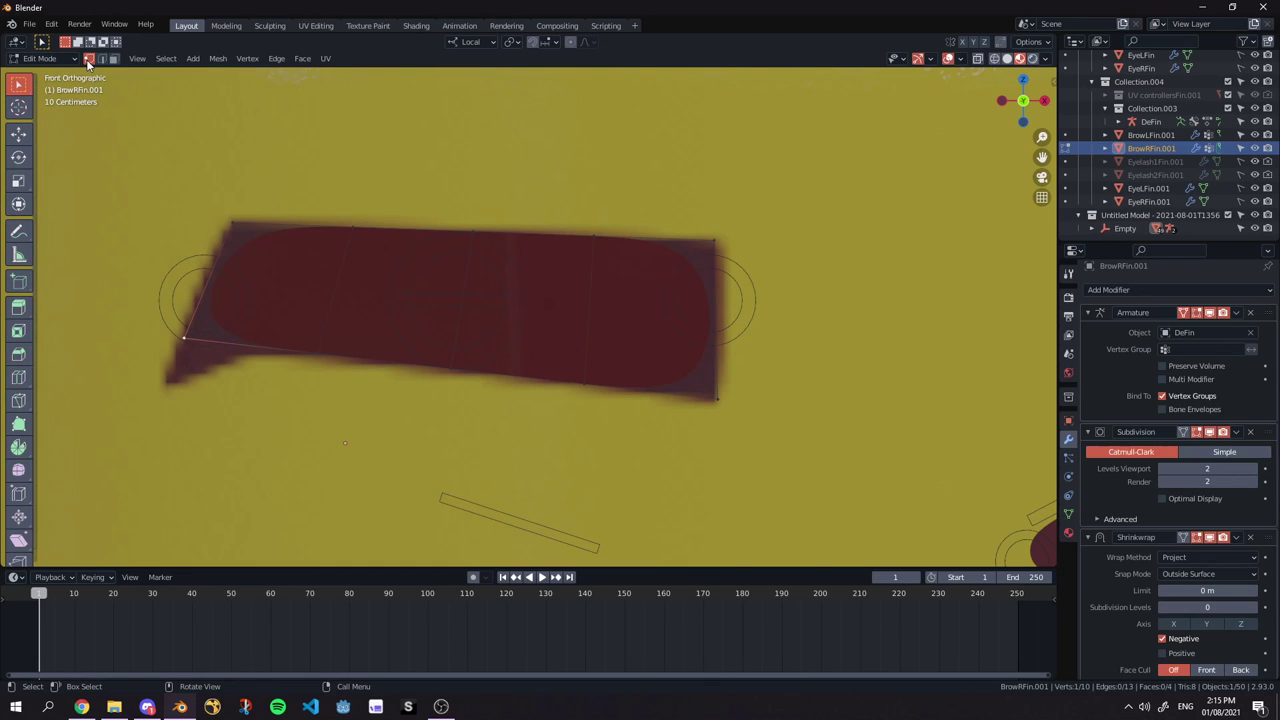
key("2")
left_click(731, 287)
left_click(564, 424)
left_click(509, 373)
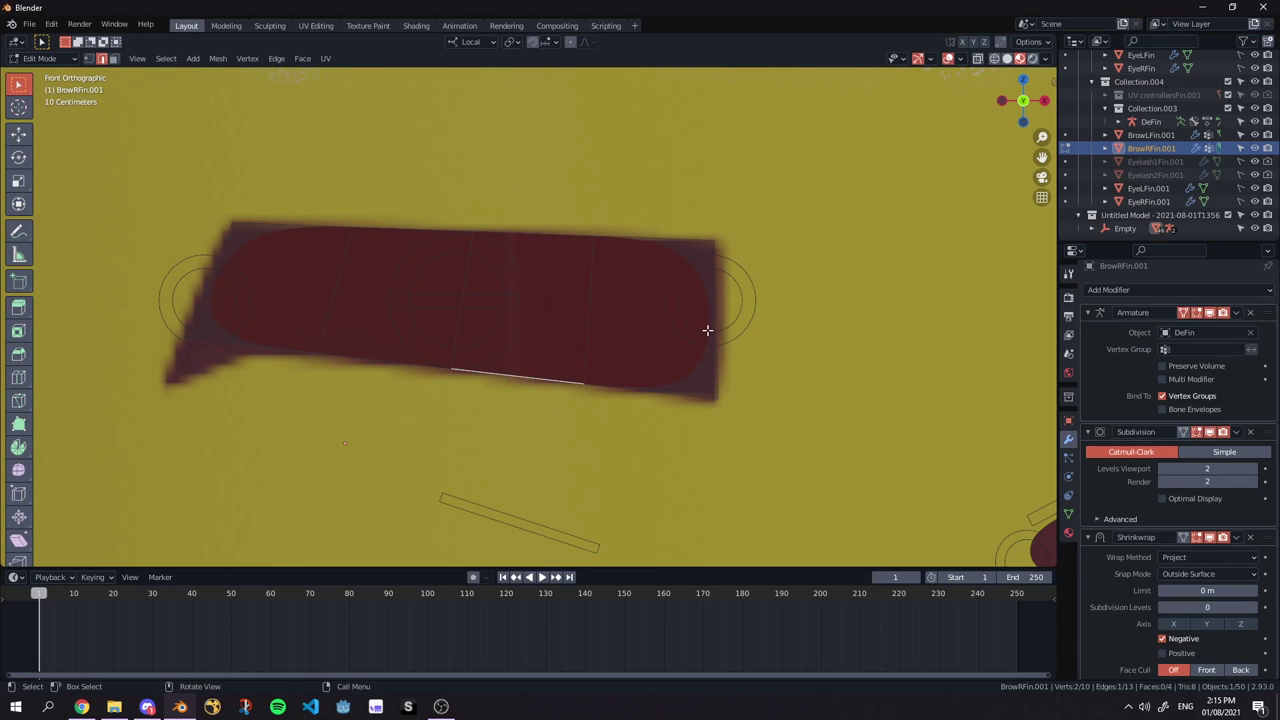
key("Tab")
key("Tab")
Select the three edges around the eyebrow's inner end, set their crease to 1 and check the squared end in Object Mode.
left_click(680, 231)
left_click(715, 265, "shift")
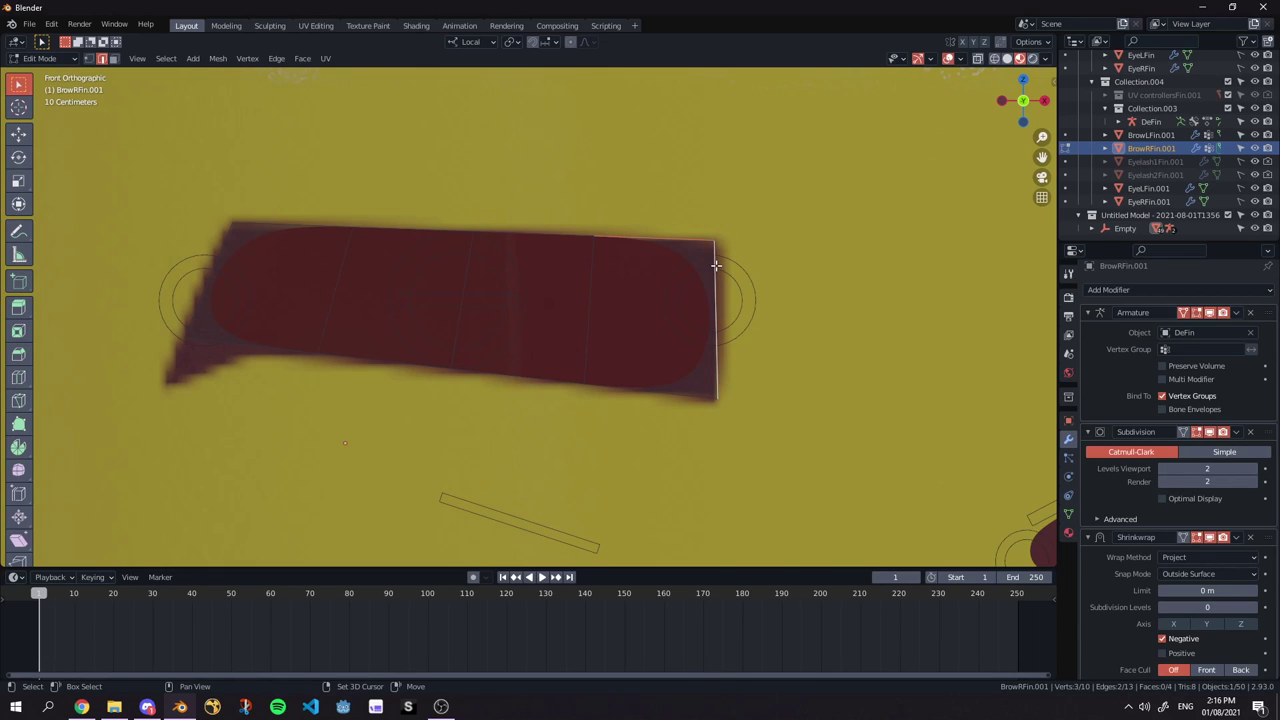
left_click(683, 392, "shift")
scroll(633, 330, "down", 5)
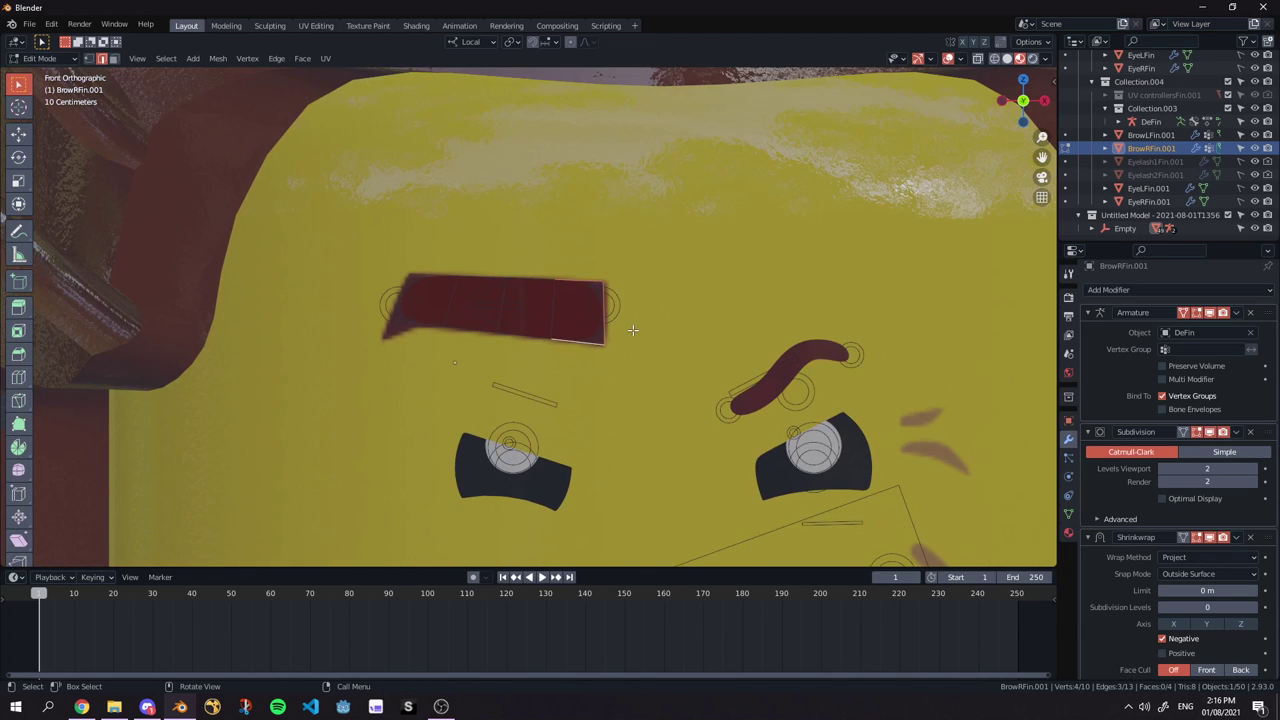
key("shift+e")
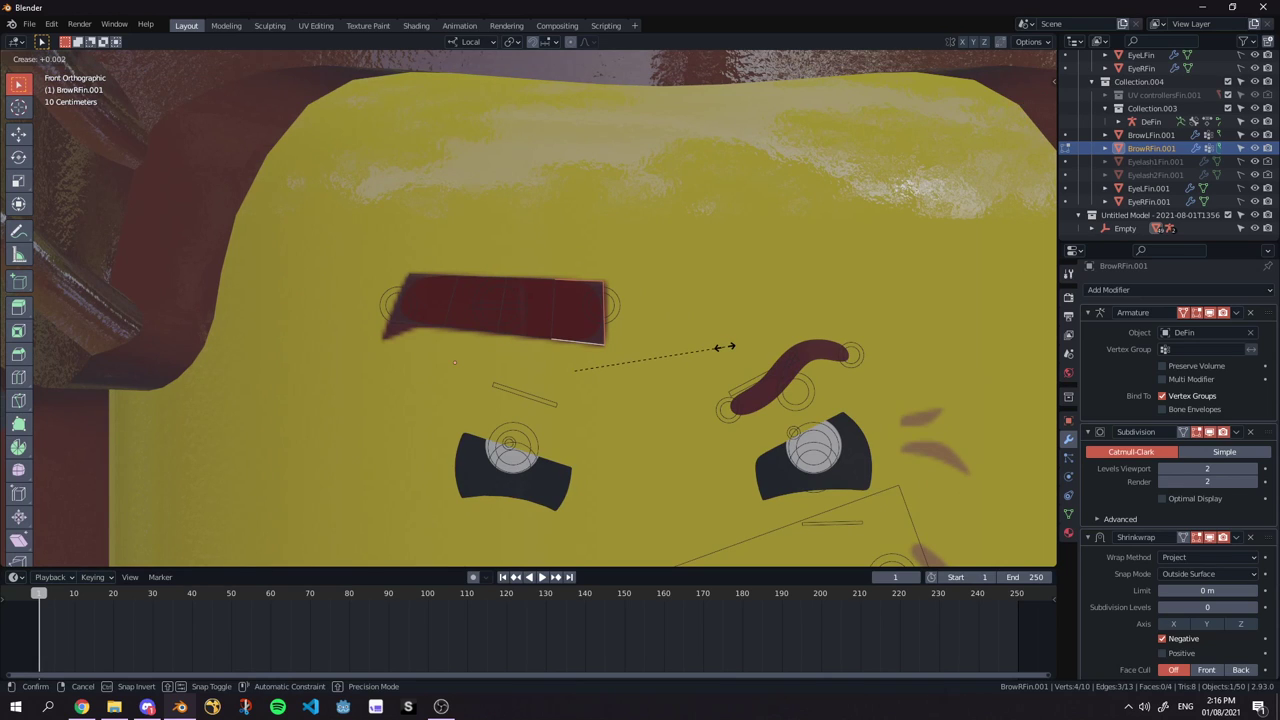
type("1")
key("Return")
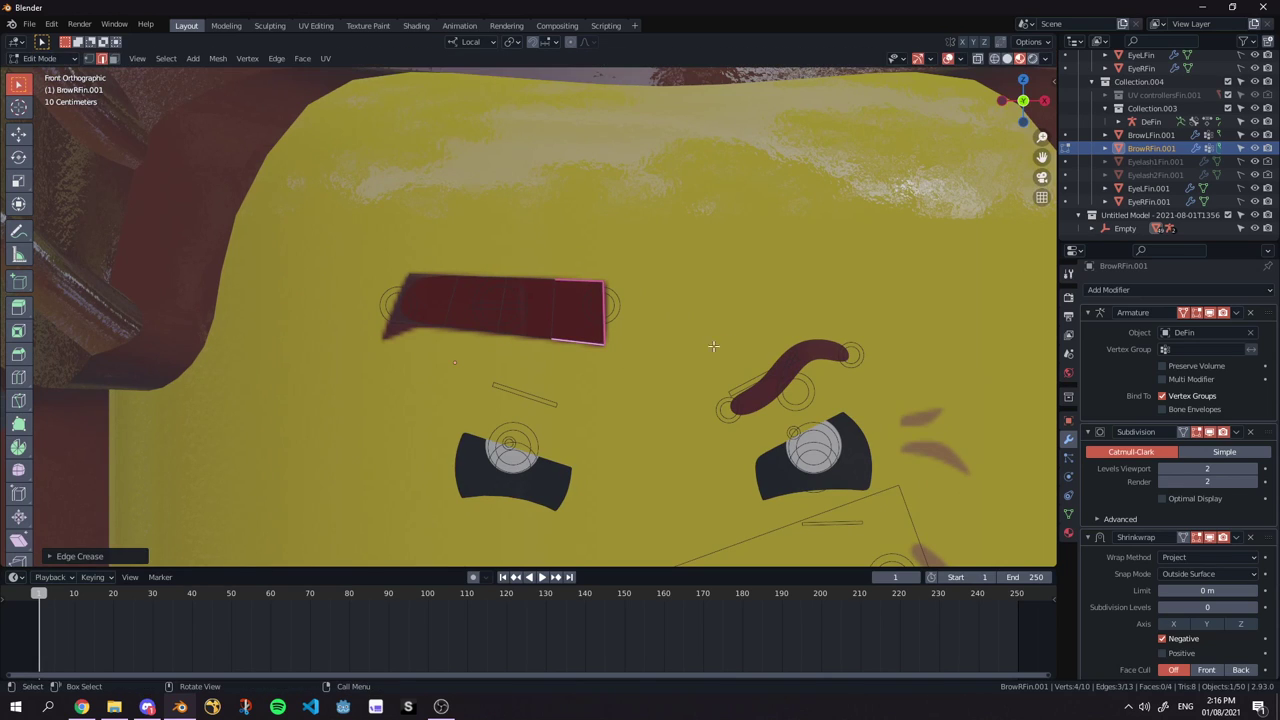
key("Tab")
scroll(640, 340, "up", 3)
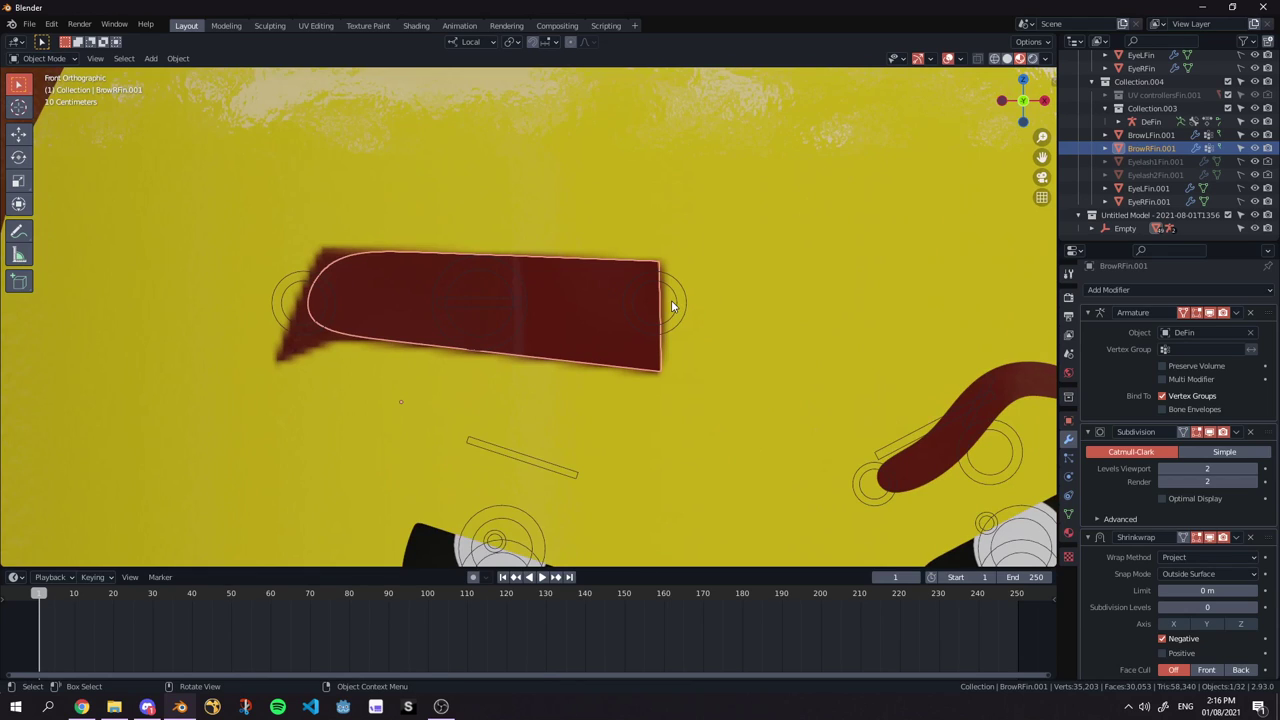
Try lowering the crease of the inner-end edges and compare the shape in Object Mode.
key("Tab")
key("shift+e")
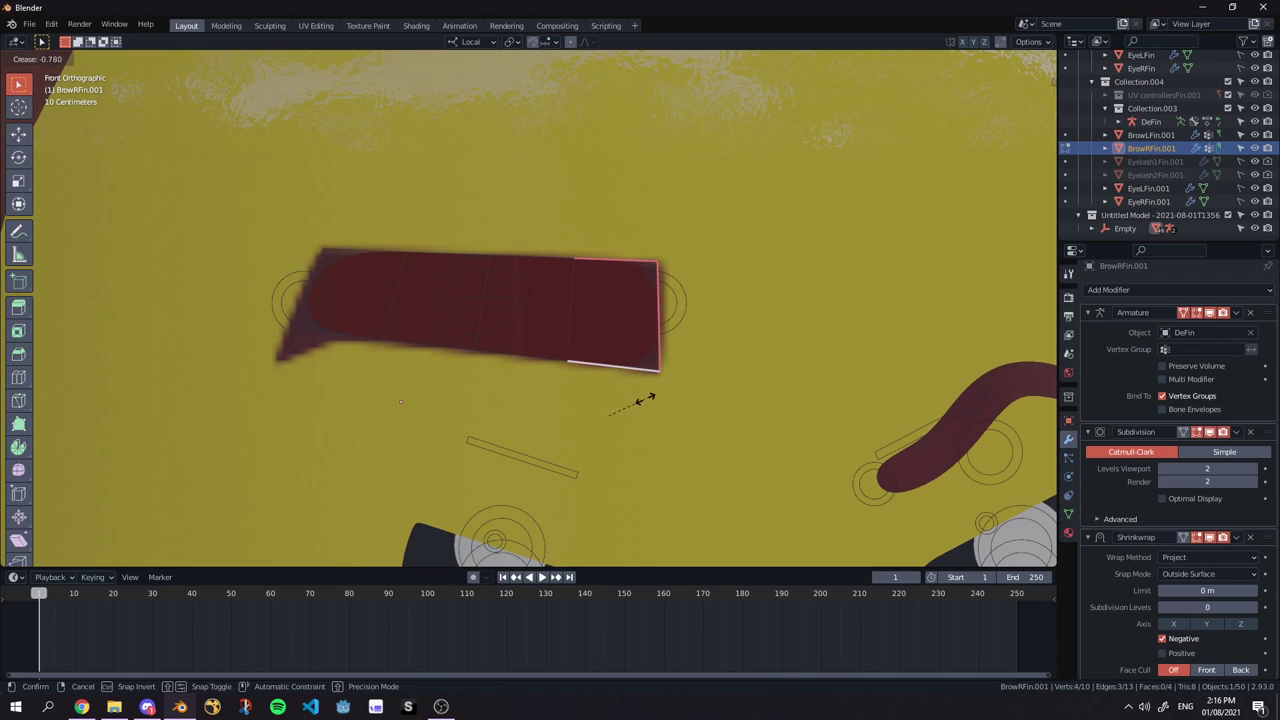
key("Return")
key("Tab")
scroll(577, 336, "down", 5)
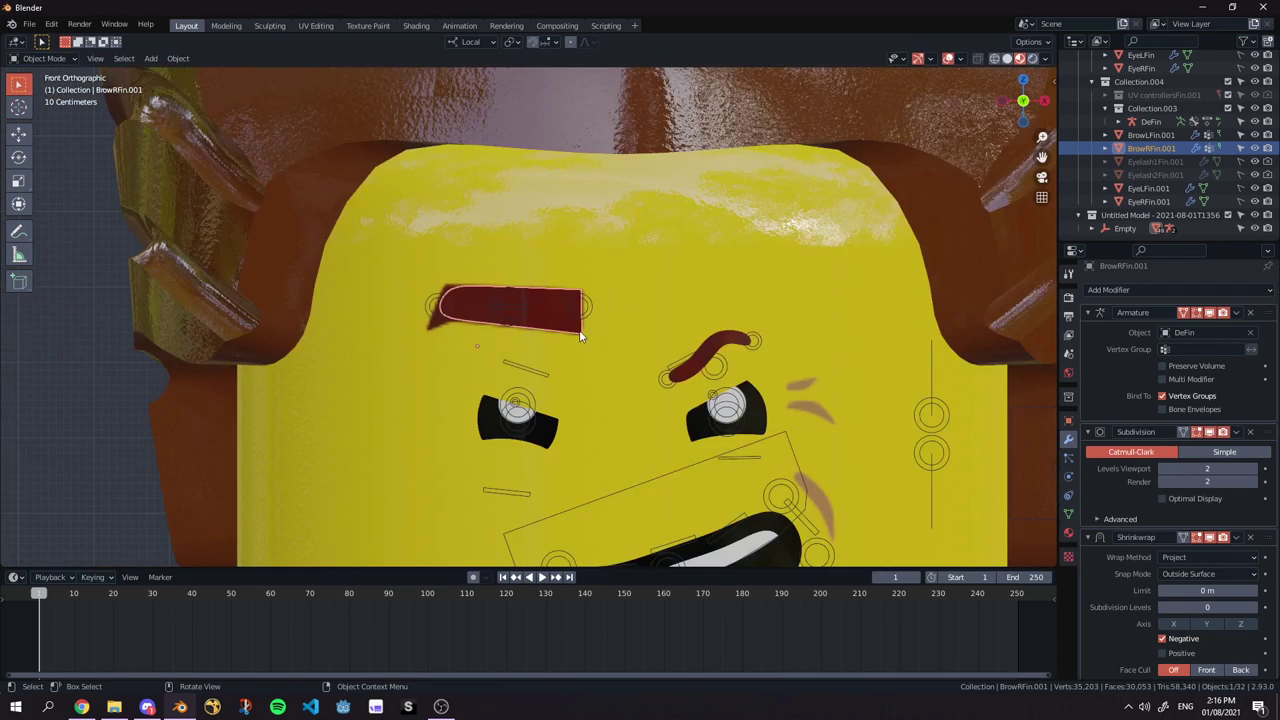
scroll(577, 330, "up", 6)
Select the eyebrow's outer end edge and the adjoining top edge, set their crease to 1 and check in Object Mode.
key("Tab")
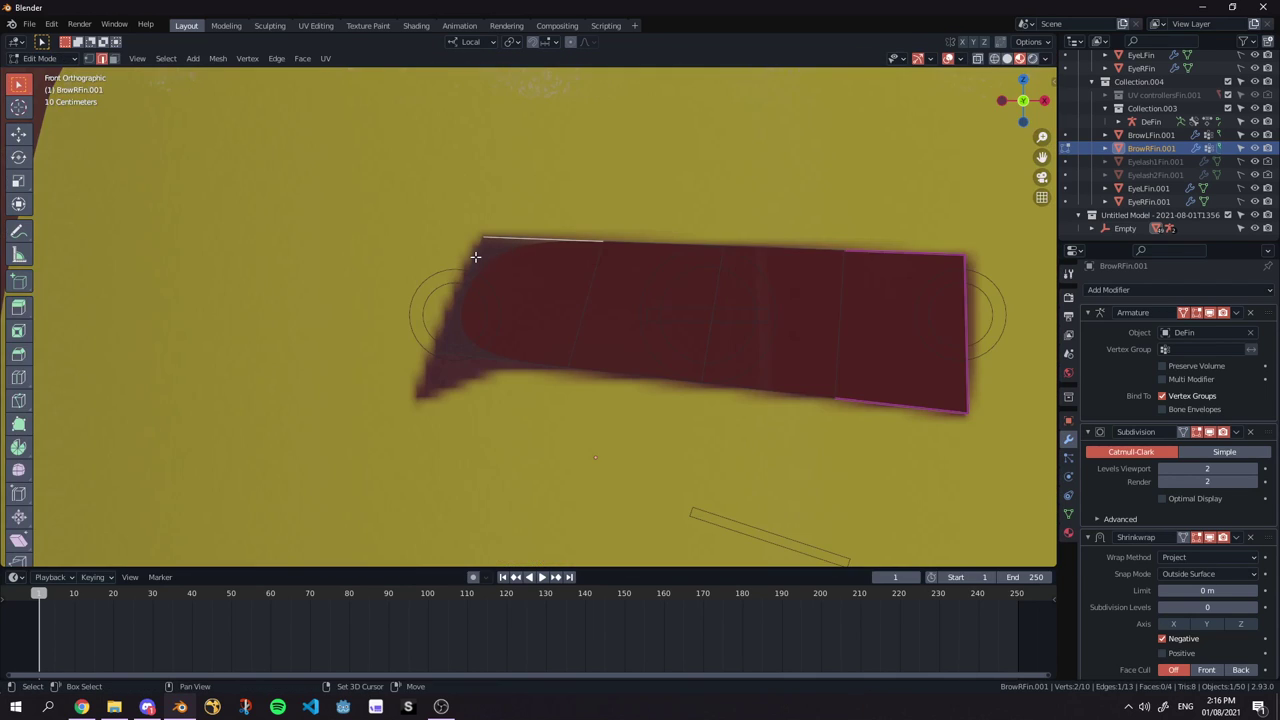
left_click(475, 257)
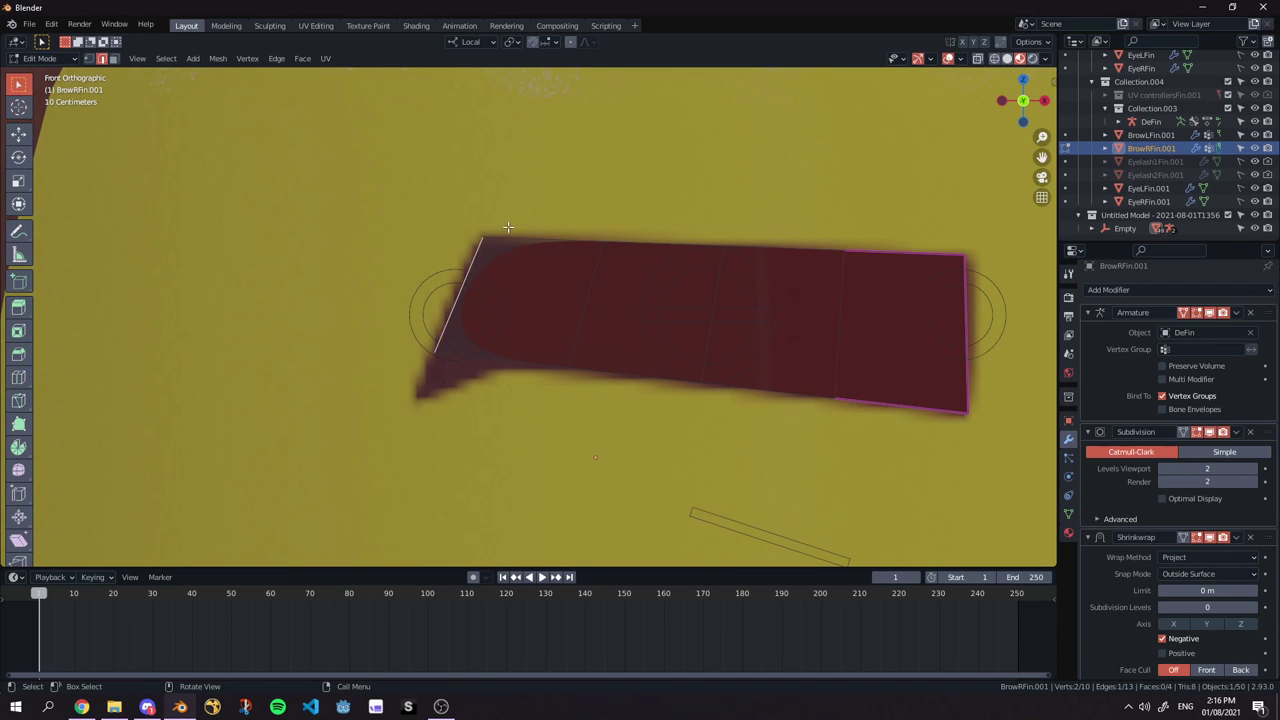
left_click(538, 244, "shift")
key("shift+e")
key("1")
left_click(714, 223)
key("Tab")
scroll(503, 246, "down", 6)
scroll(484, 292, "up", 5)
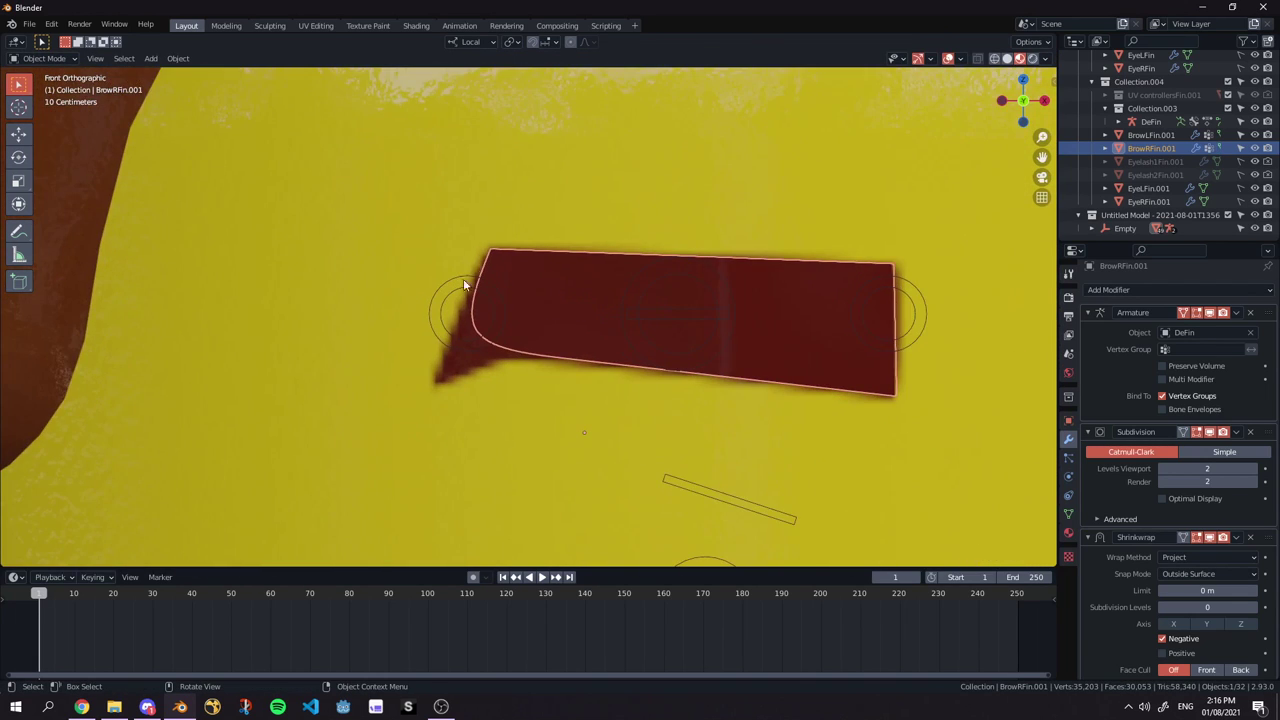
Select the bottom edge at the eyebrow's outer end and subdivide it.
key("Tab")
key("a")
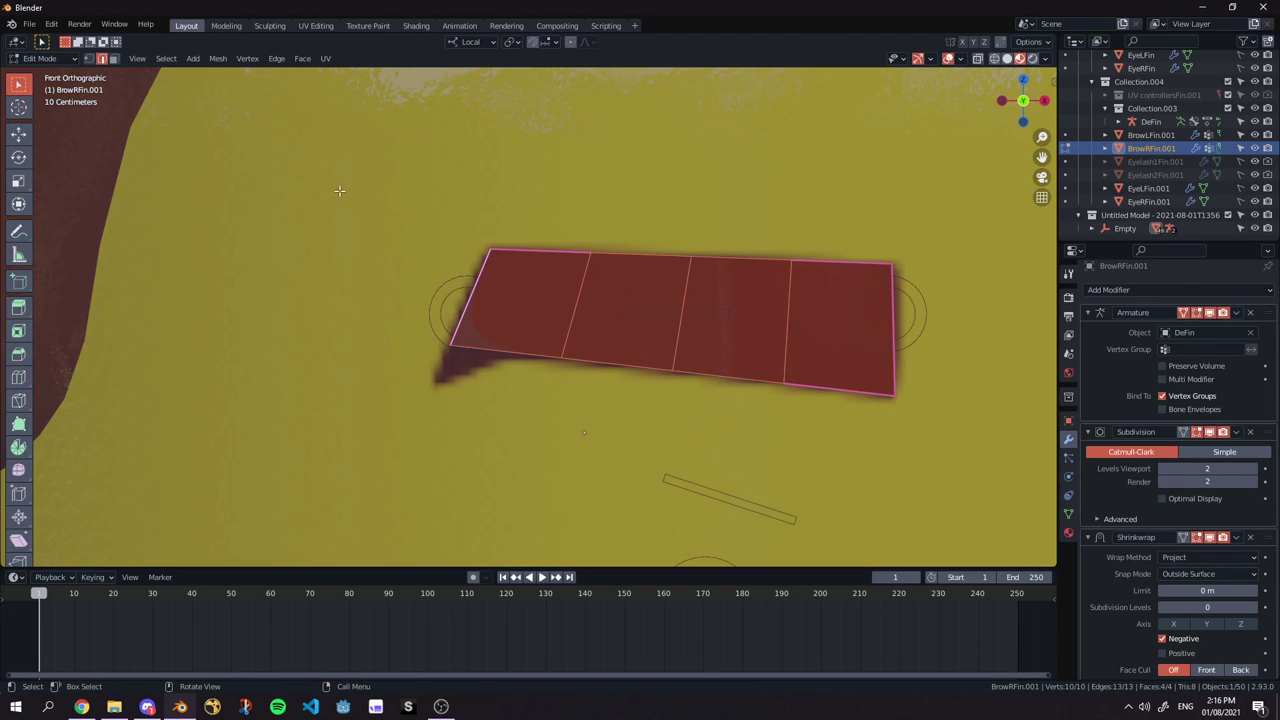
key("alt+a")
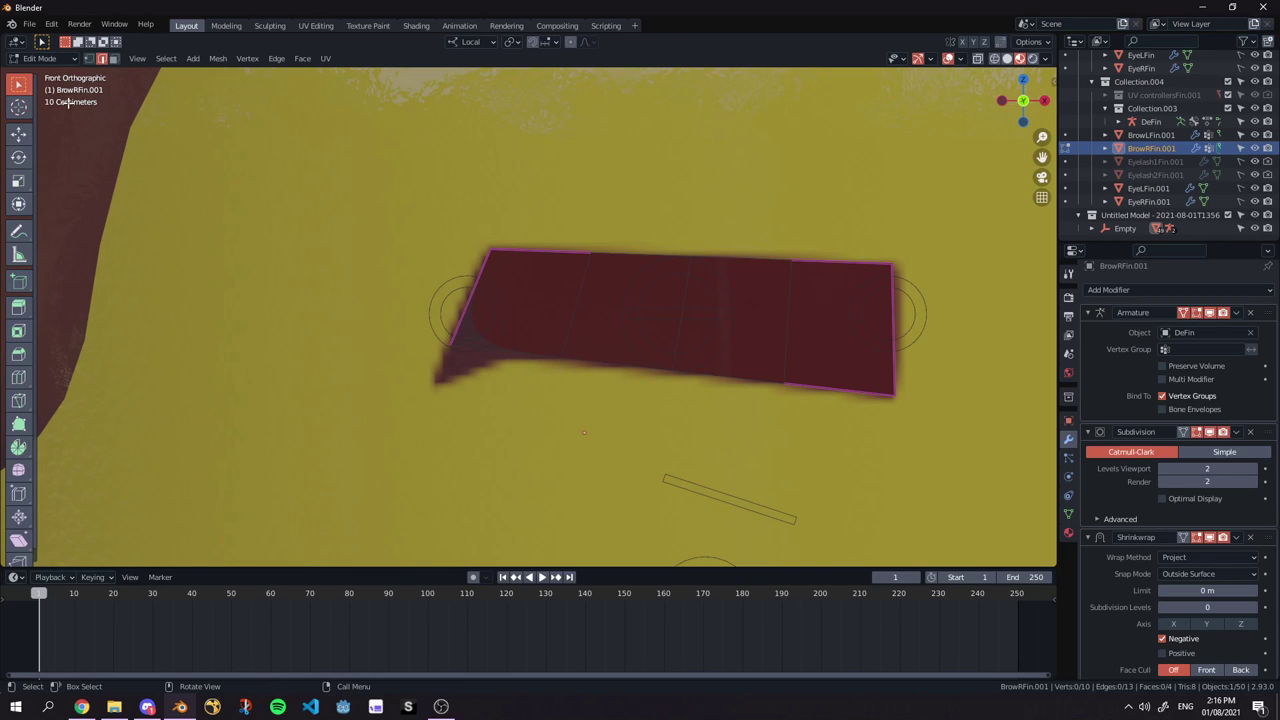
left_click(503, 348)
scroll(492, 367, "down", 3)
scroll(526, 348, "up", 1)
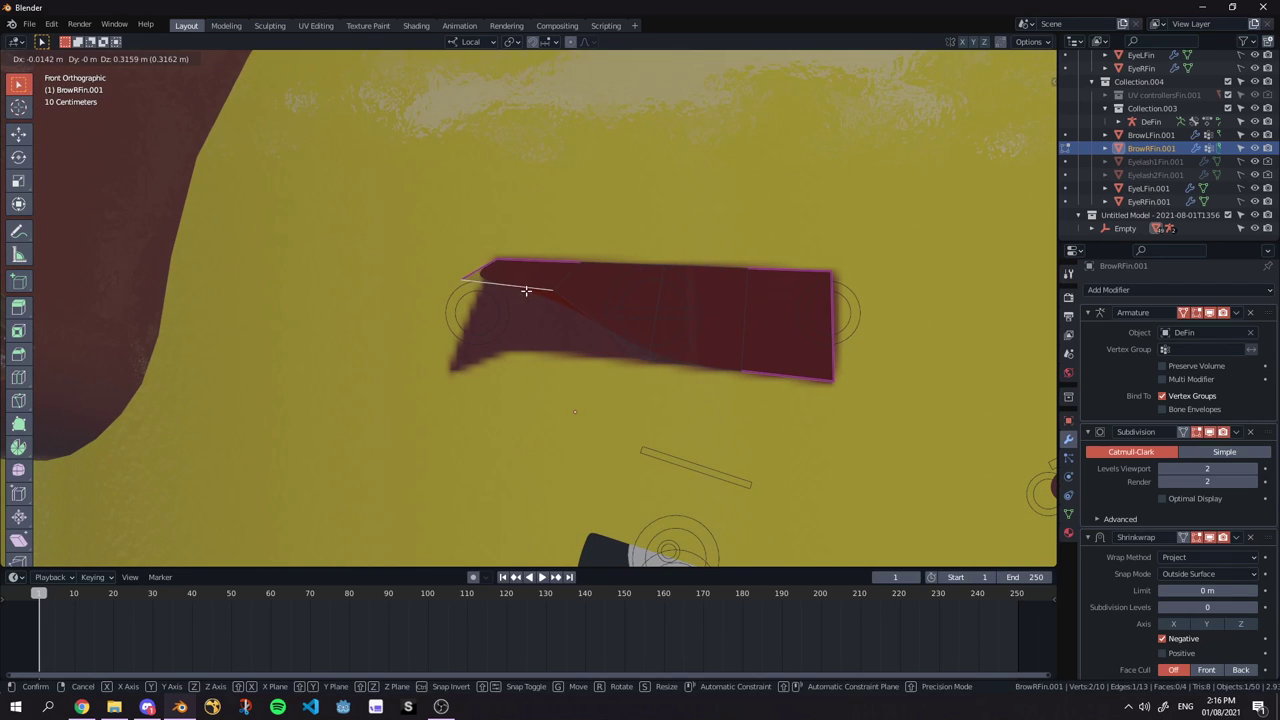
left_click(512, 336)
right_click(522, 340)
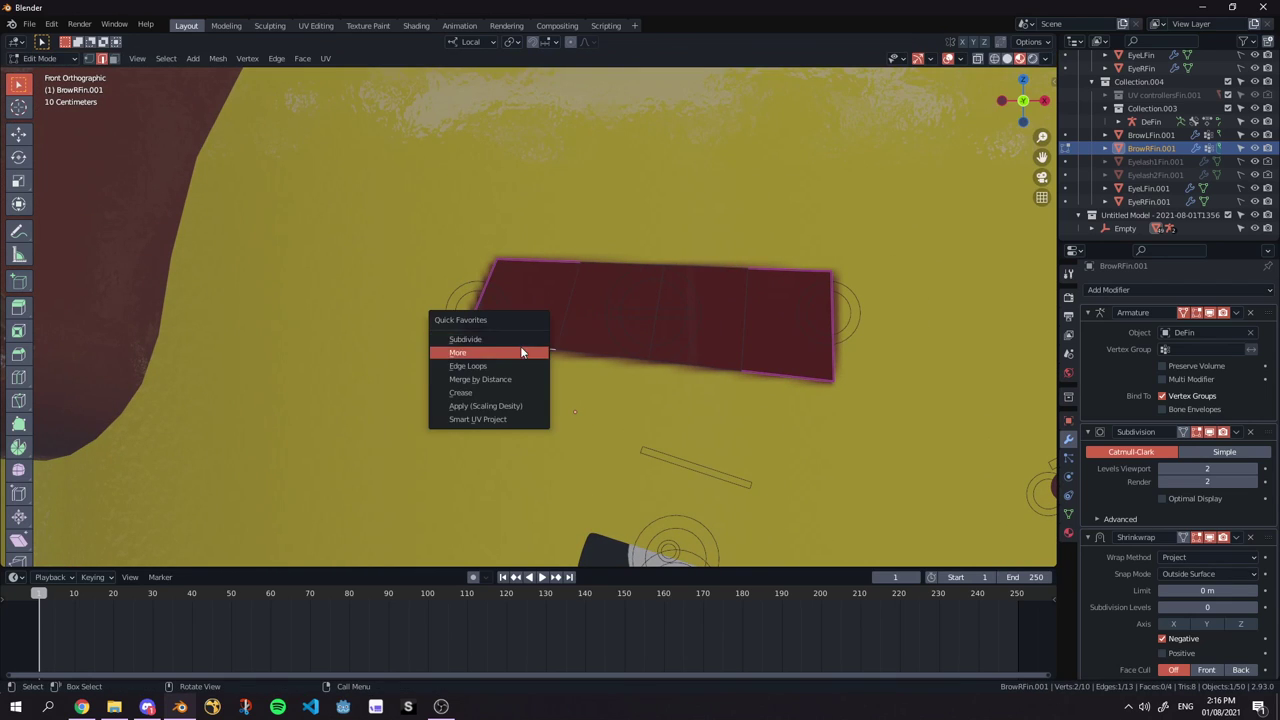
left_click(527, 352)
Switch to vertex selection and move the bottom outer corner vertex down to the tip of the painted brow.
scroll(516, 366, "up", 2)
scroll(516, 366, "up", 1)
left_click(89, 58)
scroll(481, 360, "up", 1)
left_click(394, 383)
scroll(452, 336, "down", 1)
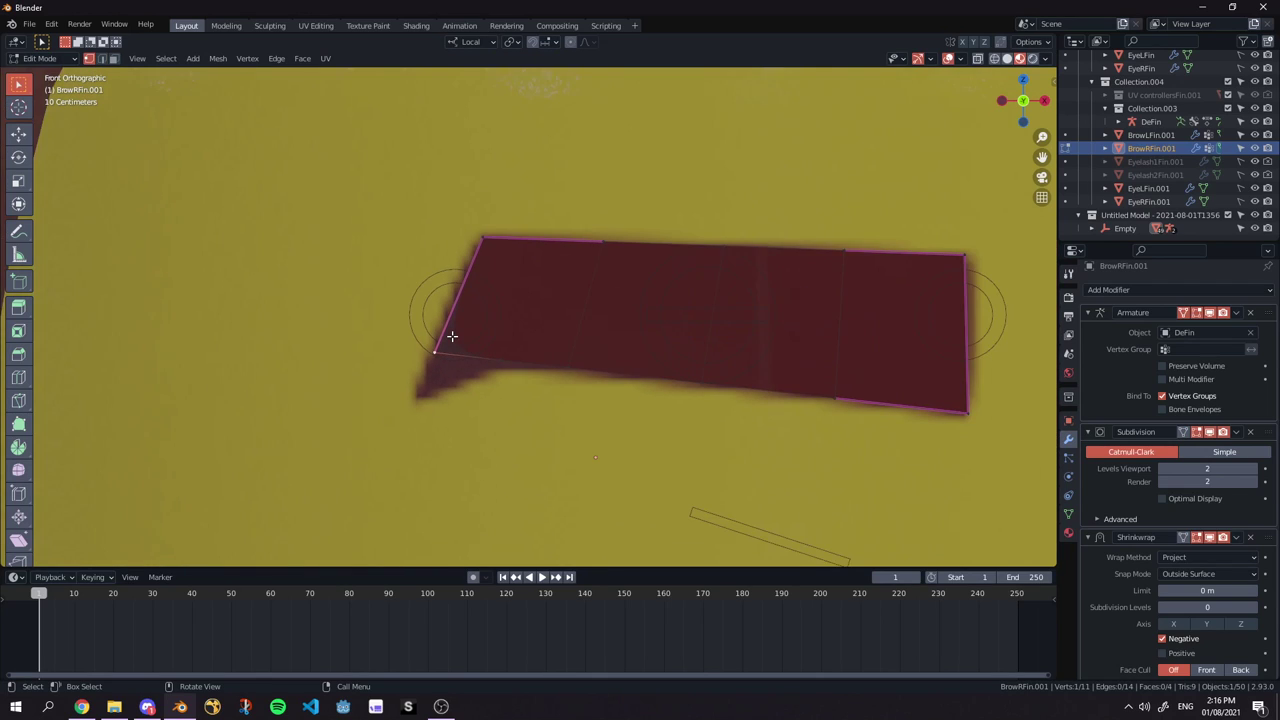
key("g")
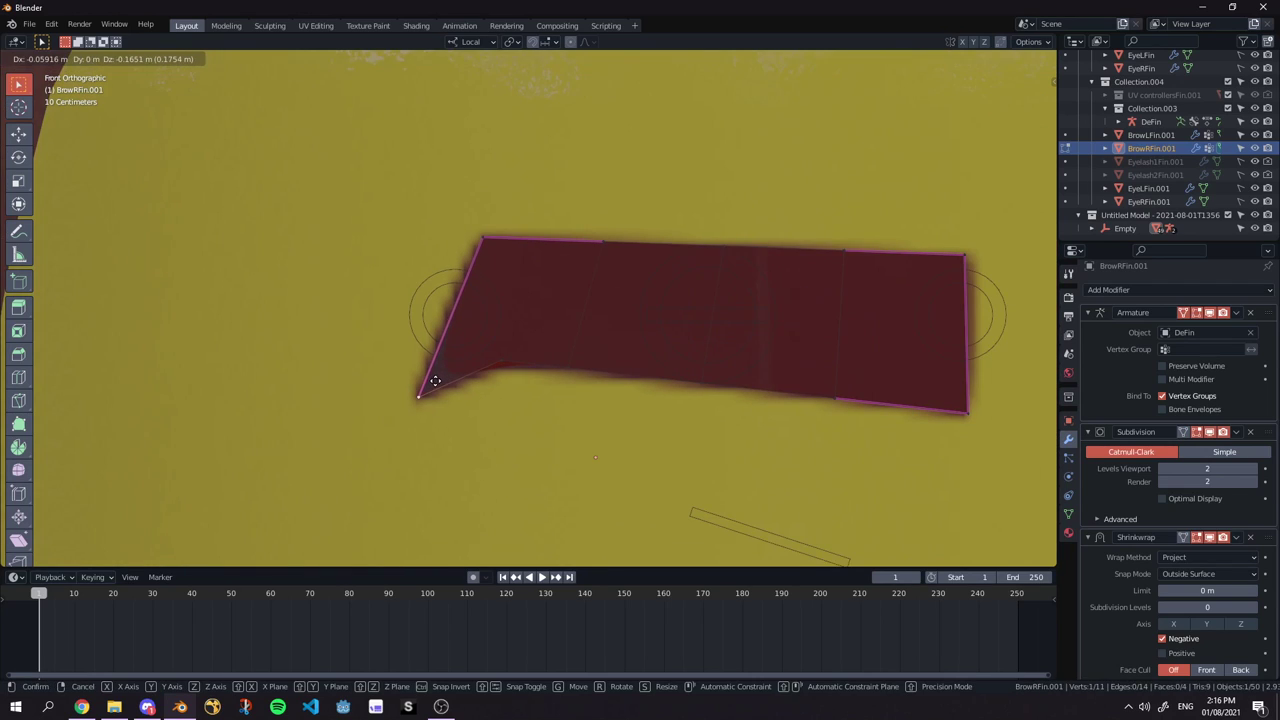
left_click(437, 391)
Crease the lower edge between the eyebrow's outer tip and the subdivision vertex, then check the shape in Object Mode.
left_click(494, 355)
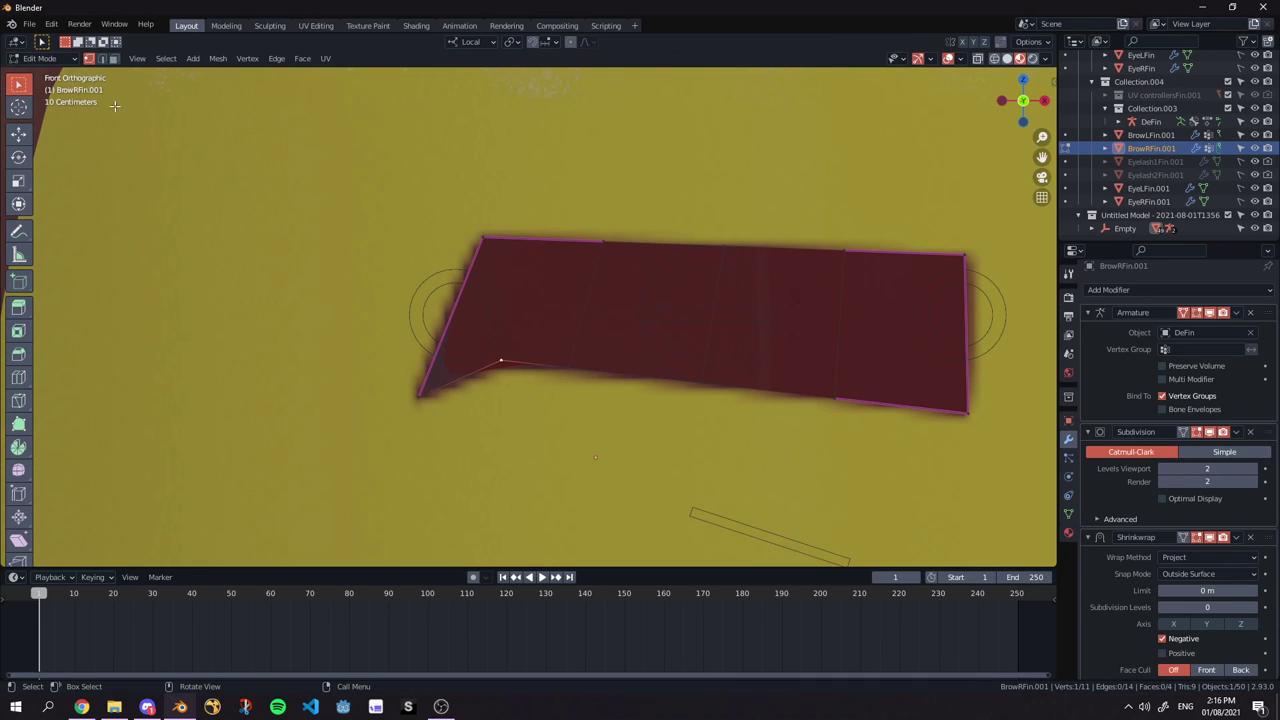
left_click(101, 58)
key("shift+e")
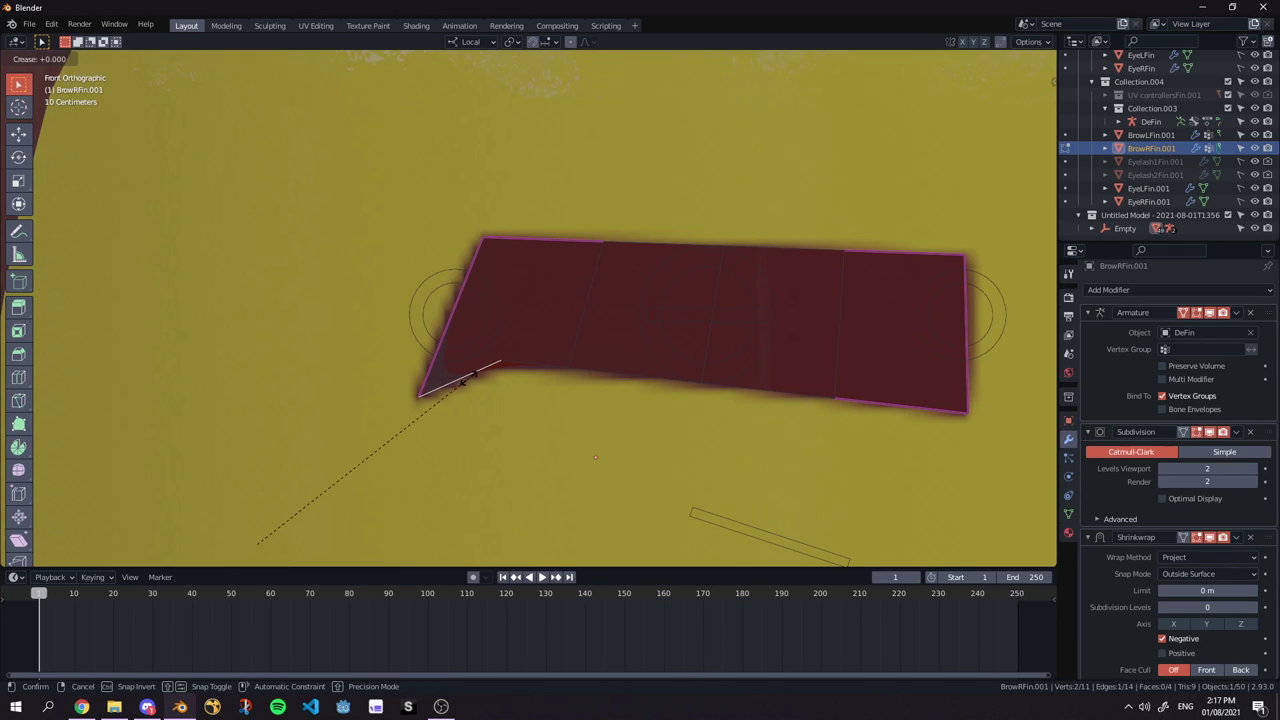
left_click(470, 378)
key("Tab")
scroll(561, 345, "down", 4)
scroll(540, 365, "up", 3)
key("g")
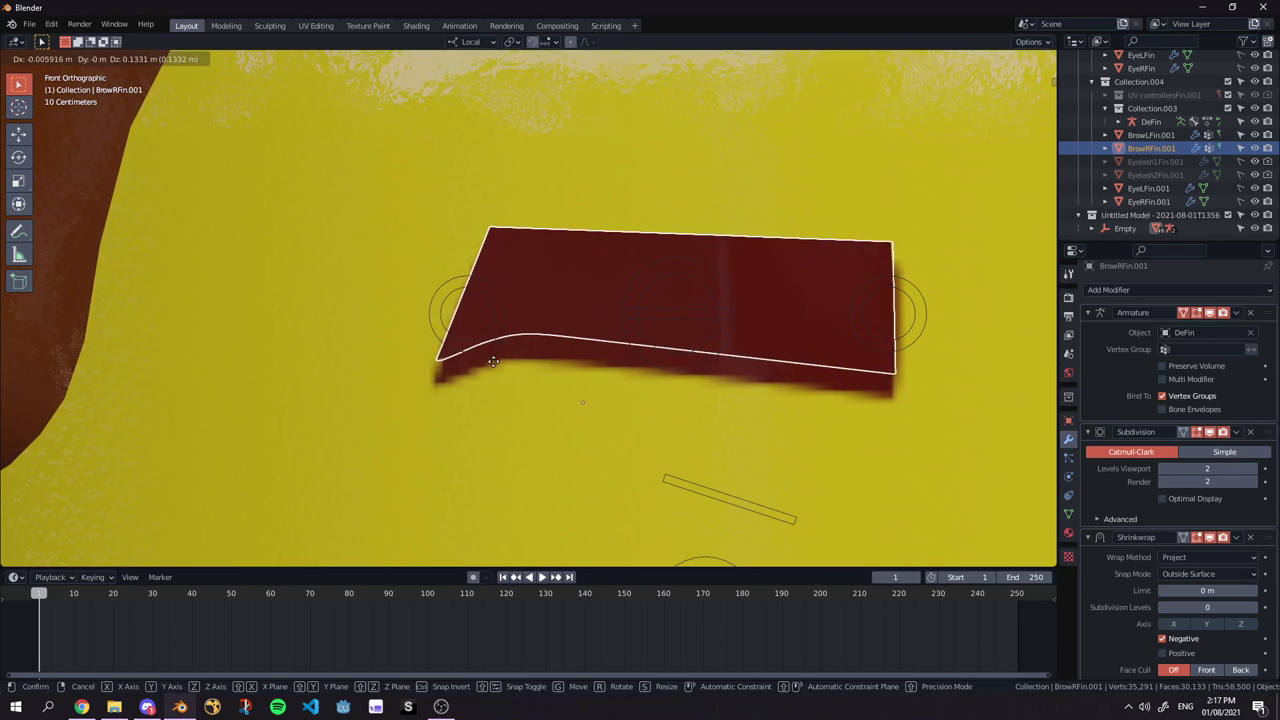
right_click(496, 354)
Select the short bottom edge just inward of the outer tip's notch, set its crease to 1 and return to Object Mode.
key("Tab")
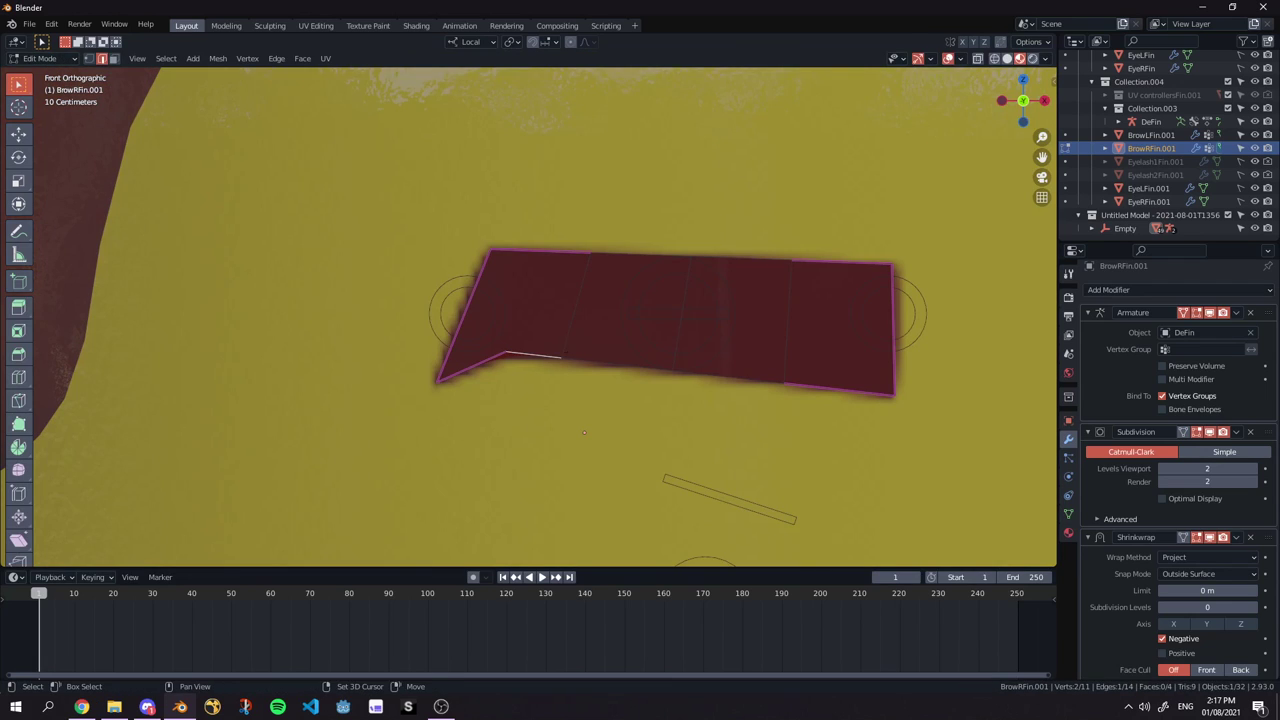
left_click(523, 356)
key("shift+e")
type("1")
key("Return")
key("Tab")
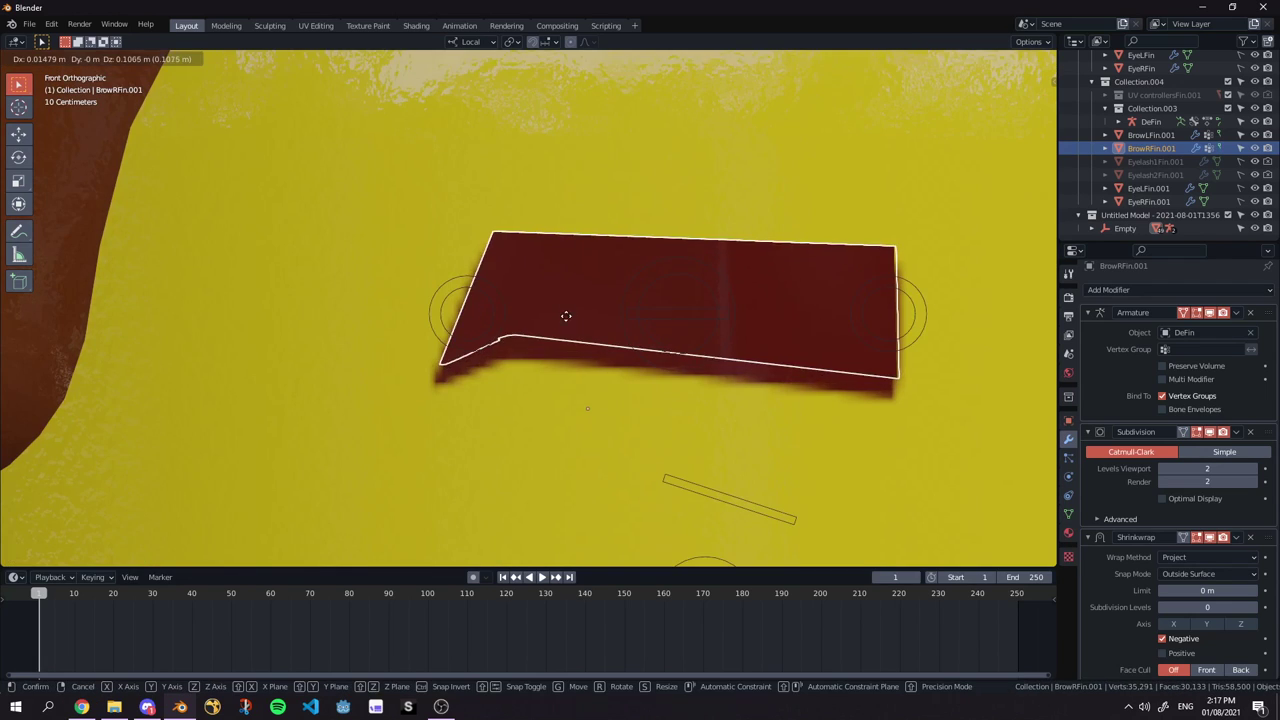
Select the face rig and test-move the right eyebrow's outer control bone in Pose Mode, cancelling the move.
key("Tab")
scroll(481, 367, "up", 2)
key("Tab")
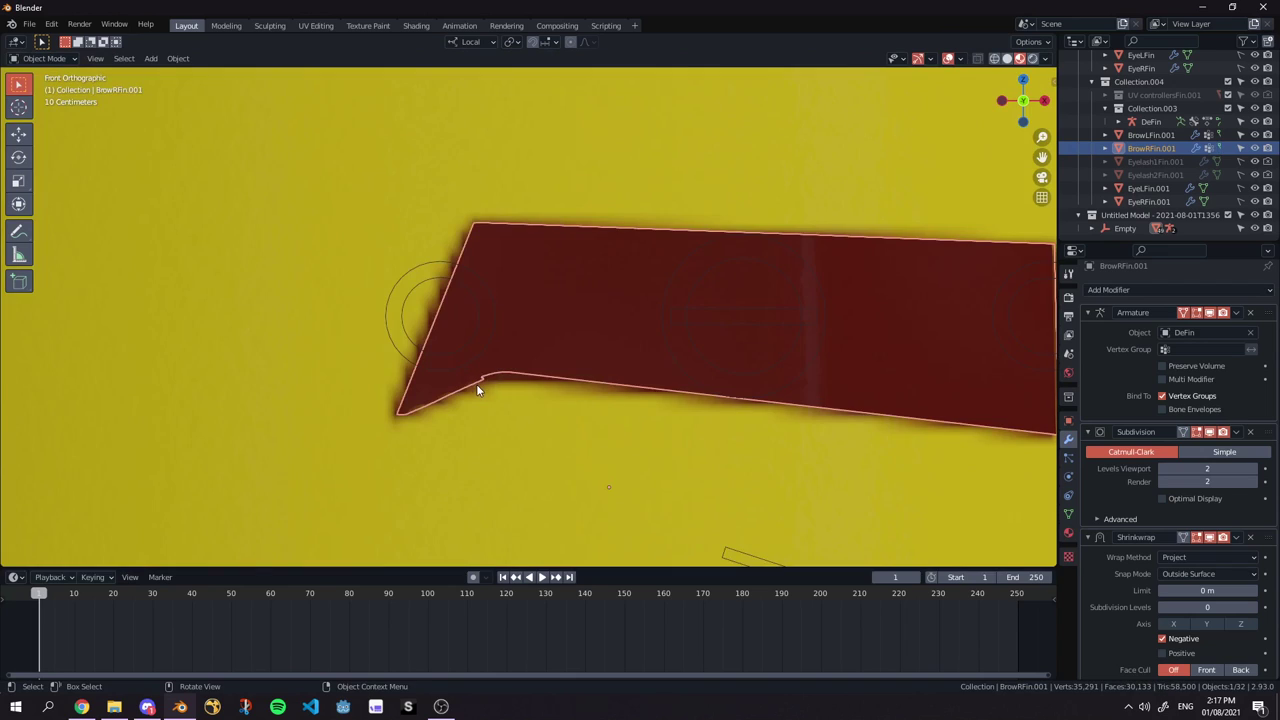
scroll(485, 397, "down", 4)
left_click(486, 309)
key("ctrl+Tab")
right_click(497, 313)
left_click(489, 297)
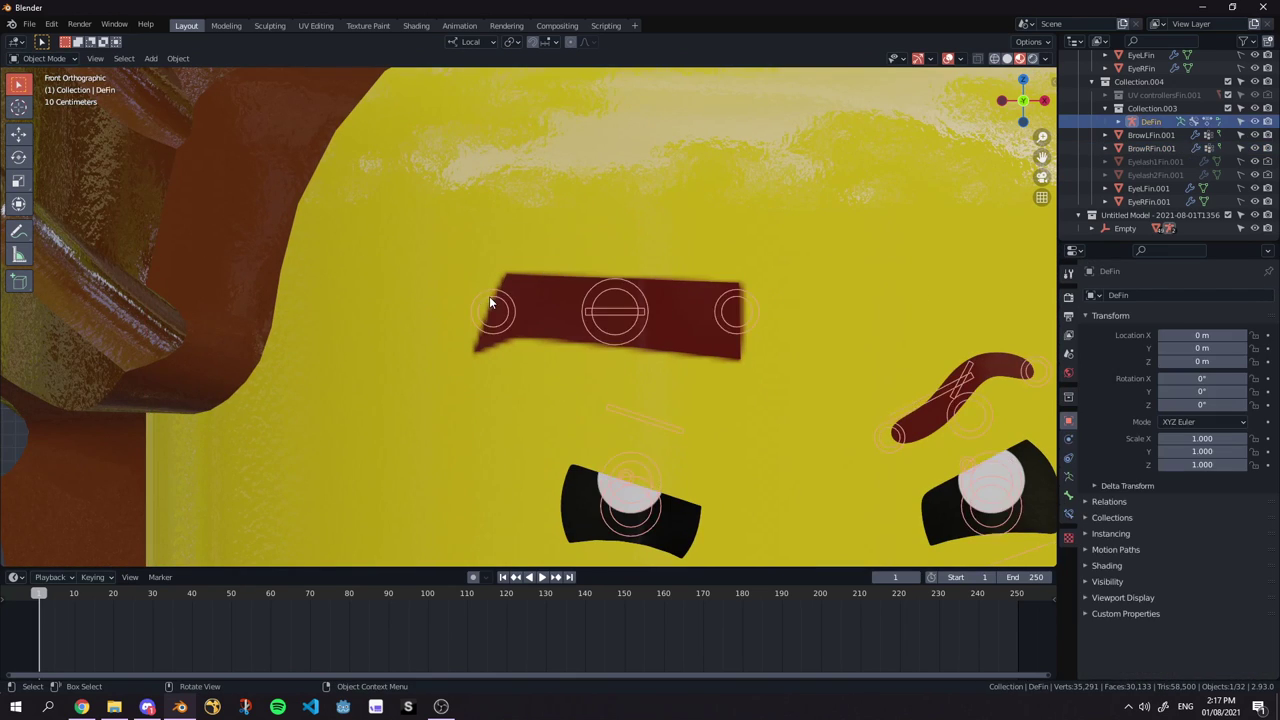
key("ctrl+Tab")
left_click(489, 297)
key("g")
key("Escape")
key("ctrl+Tab")
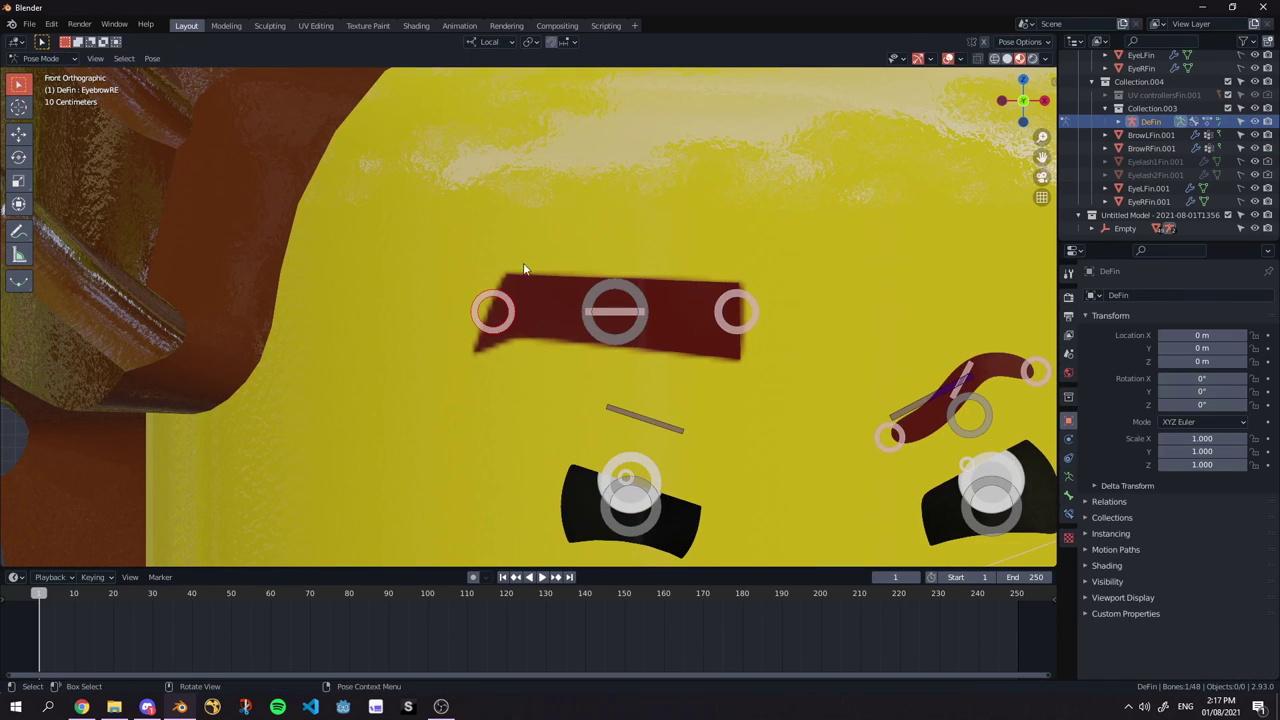
Select the right eyebrow mesh, triangulate its faces in Edit Mode and convert the triangles back to quads.
left_click(545, 312)
key("Tab")
scroll(562, 320, "down", 4)
scroll(530, 328, "up", 5)
scroll(526, 329, "up", 1)
middle_click_drag(526, 329, 430, 331, "shift")
left_click(303, 59)
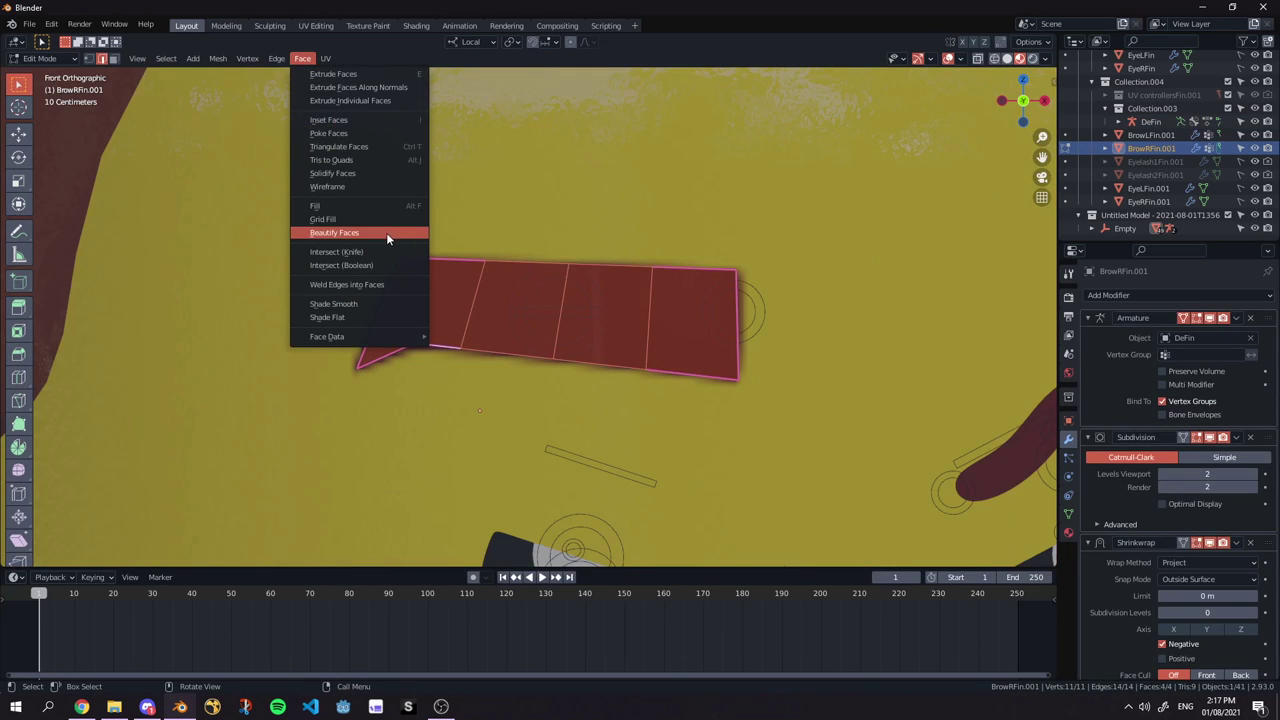
left_click(339, 146)
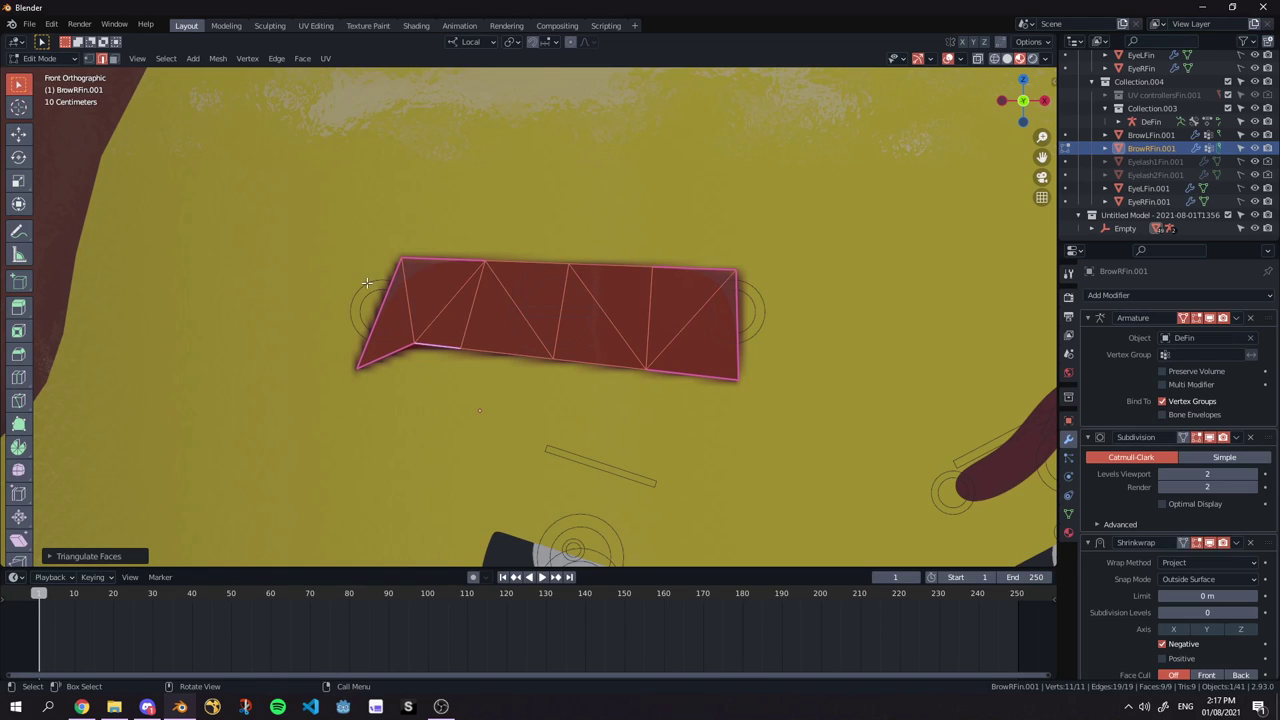
left_click(299, 59)
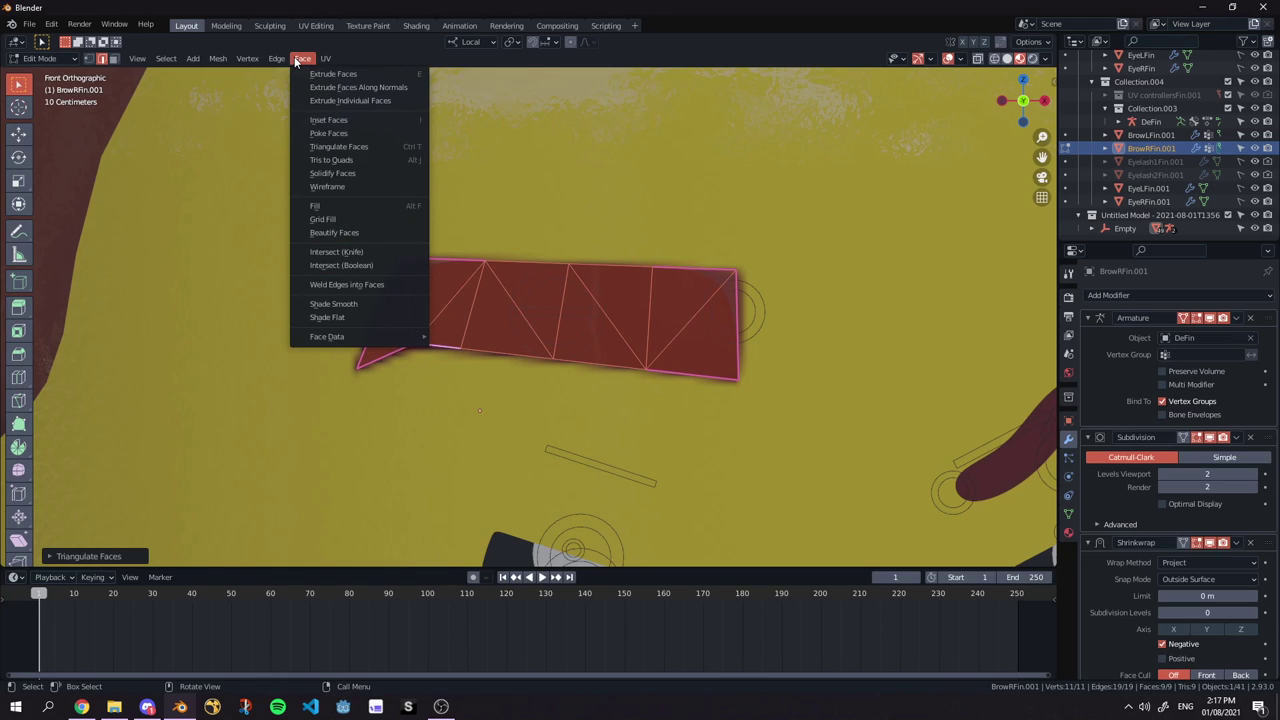
left_click(333, 161)
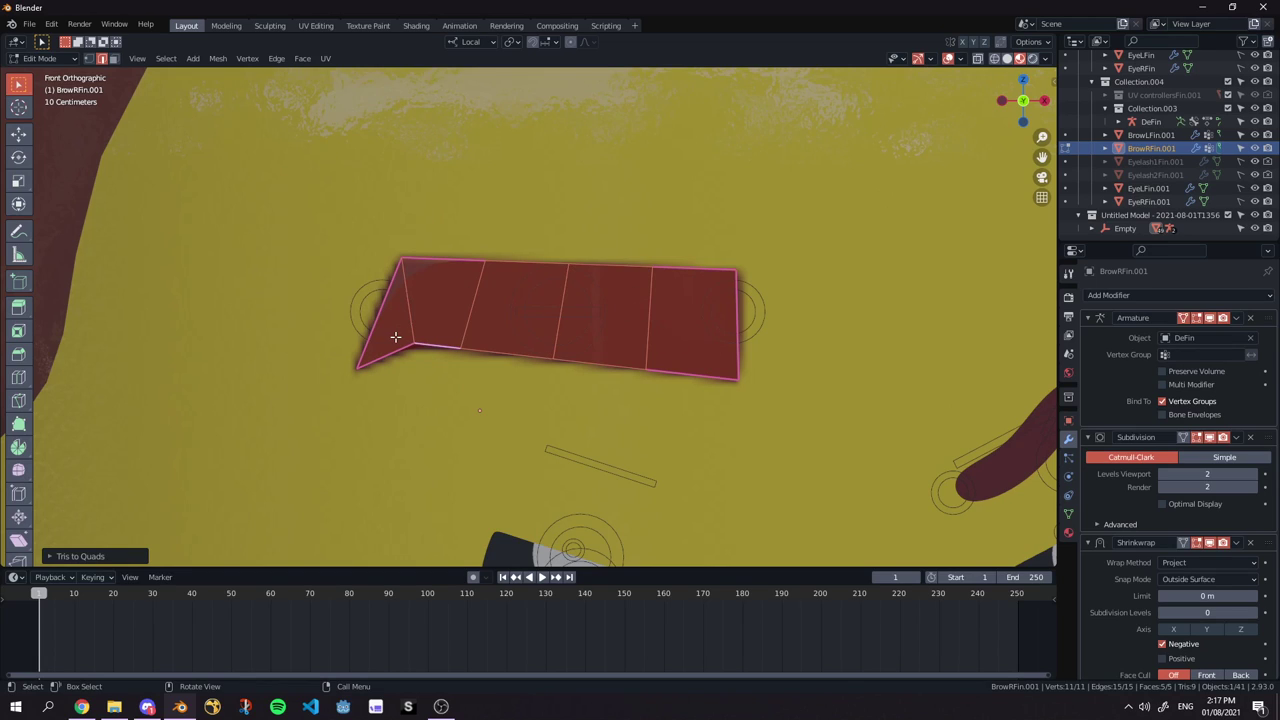
Crease the new edge joining the eyebrow's top outer corner to the notch and clear the crease on the adjoining top edge.
scroll(365, 279, "up", 2)
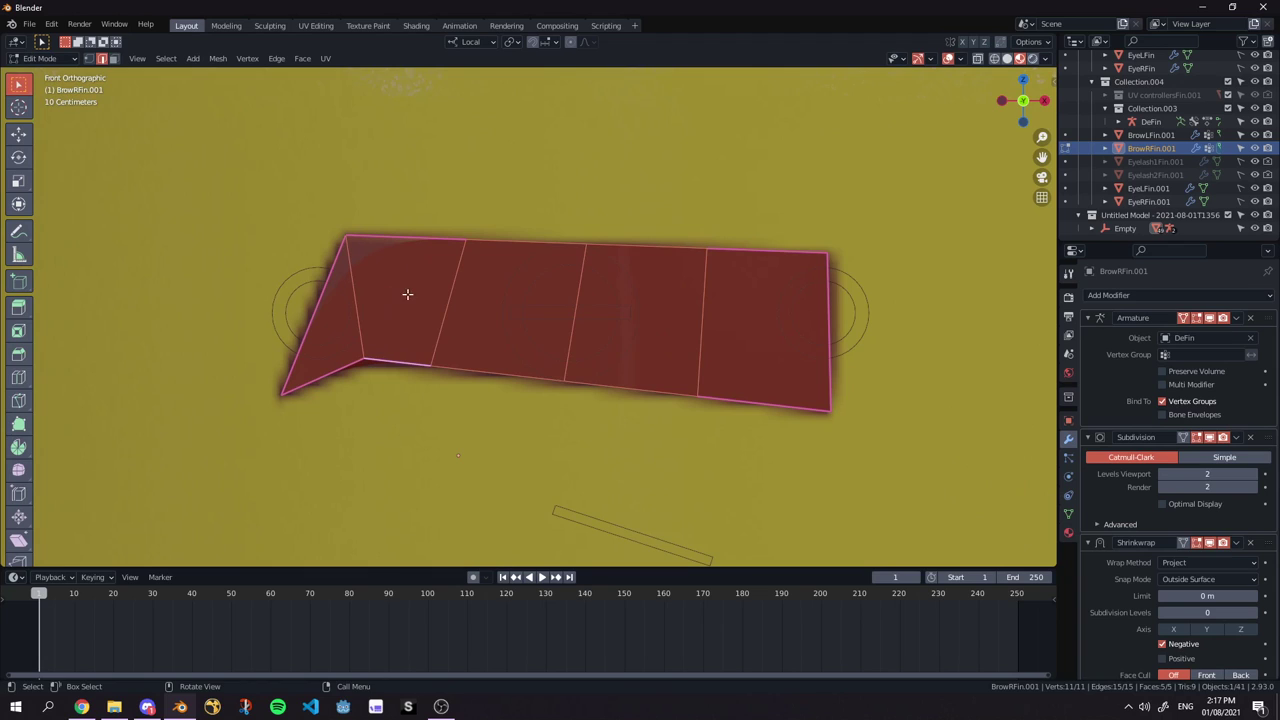
middle_click_drag(407, 294, 519, 287, "shift")
scroll(441, 291, "up", 2)
key("Tab")
key("Tab")
left_click(403, 228)
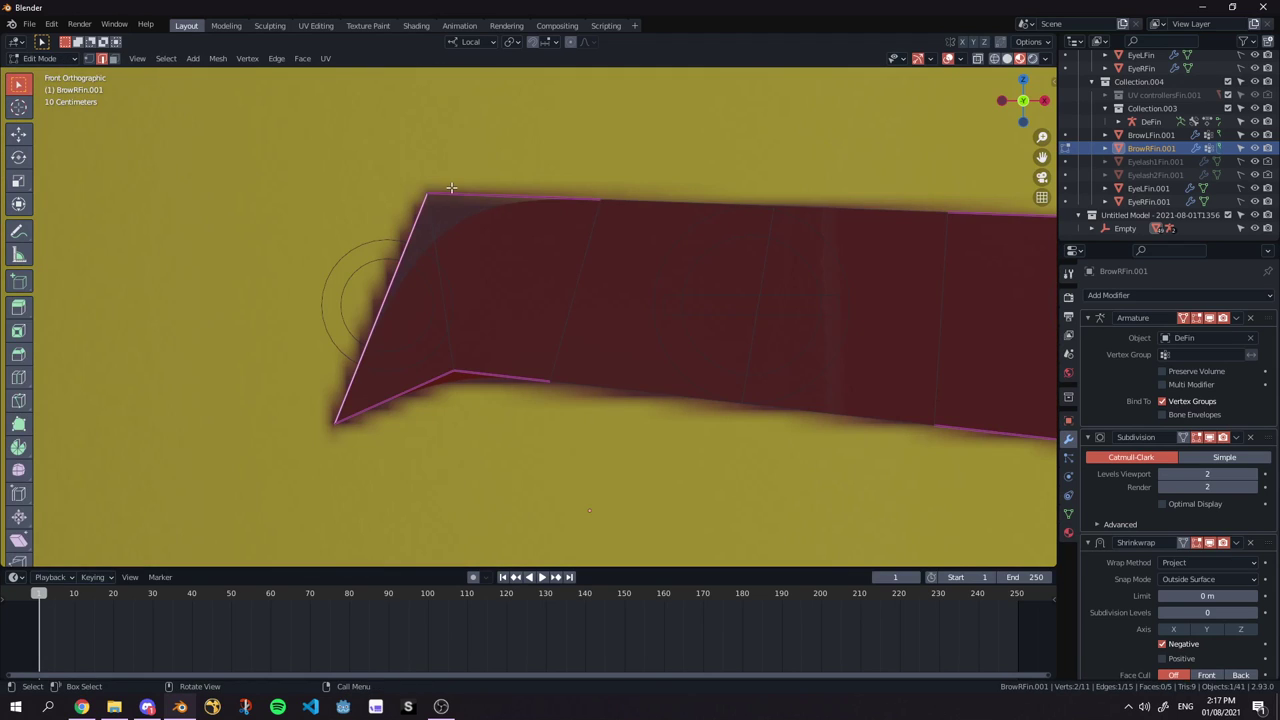
left_click(451, 190, "shift")
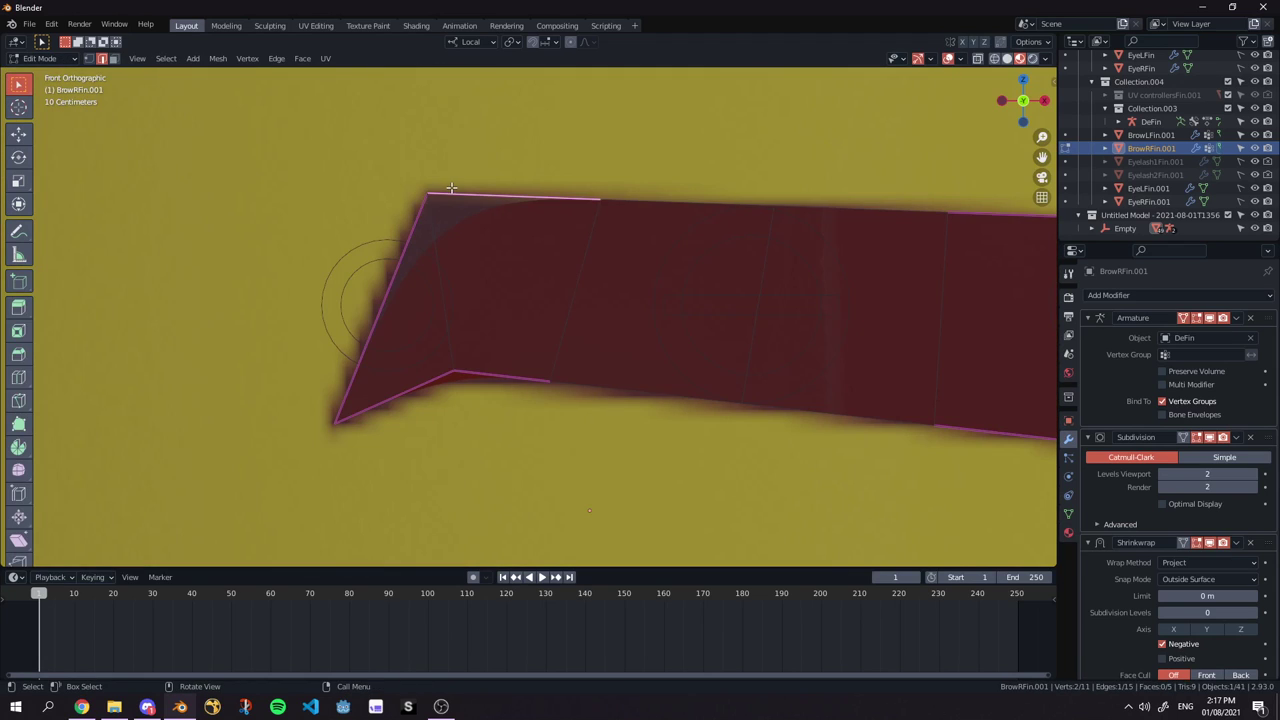
left_click(445, 264)
key("shift+e")
left_click(398, 234)
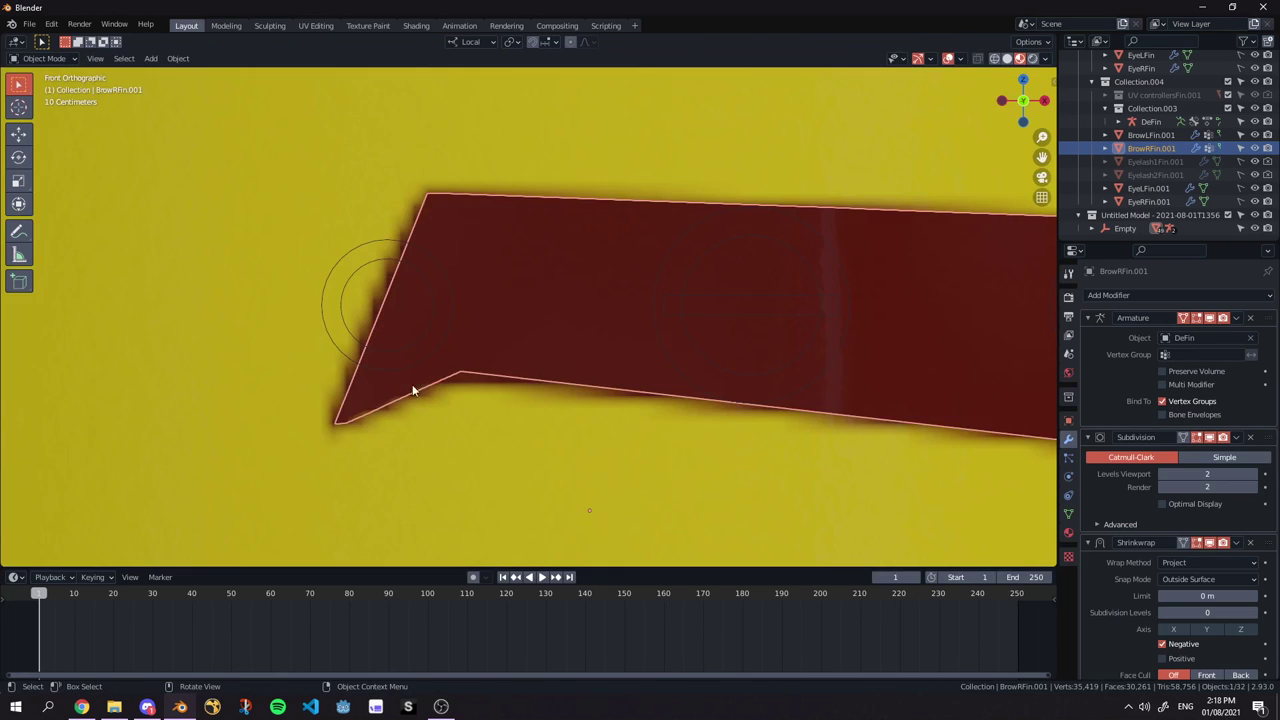
Clear the crease on the short lower edge just inward of the notch and return to Object Mode.
left_click(486, 373, "shift")
key("shift+e")
left_click(486, 373)
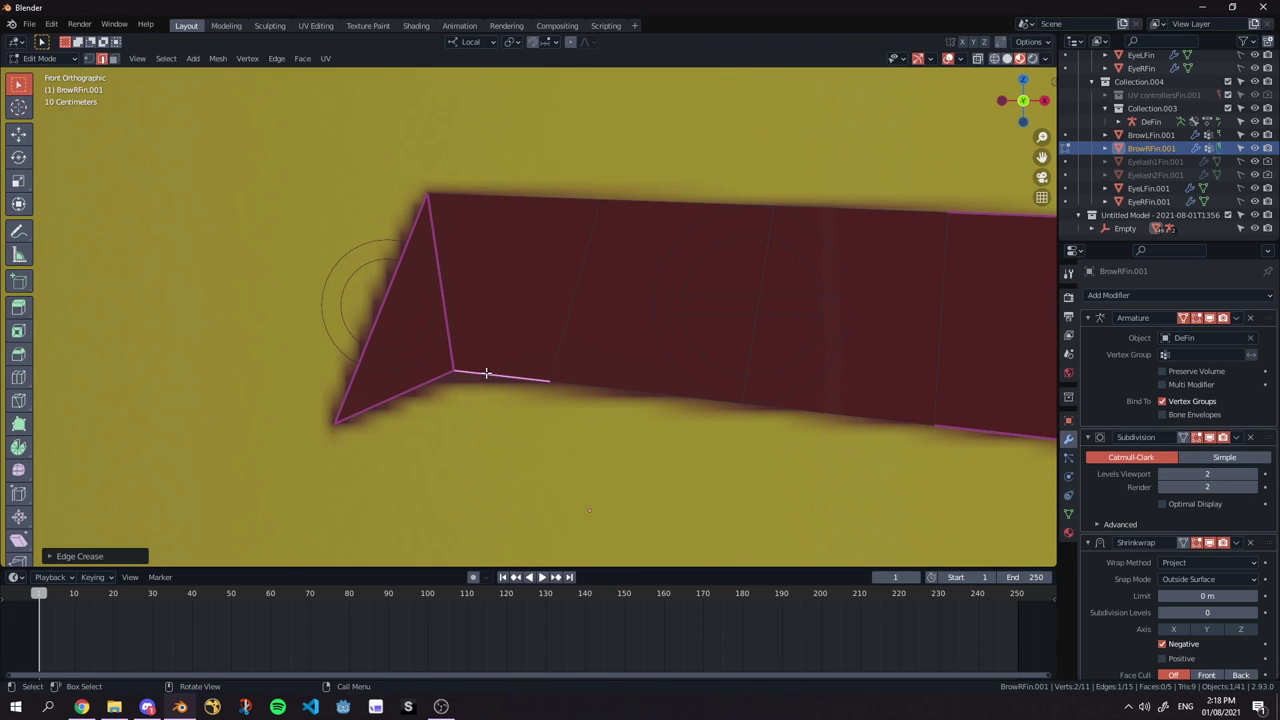
left_click(450, 323)
key("Tab")
scroll(540, 369, "down", 4)
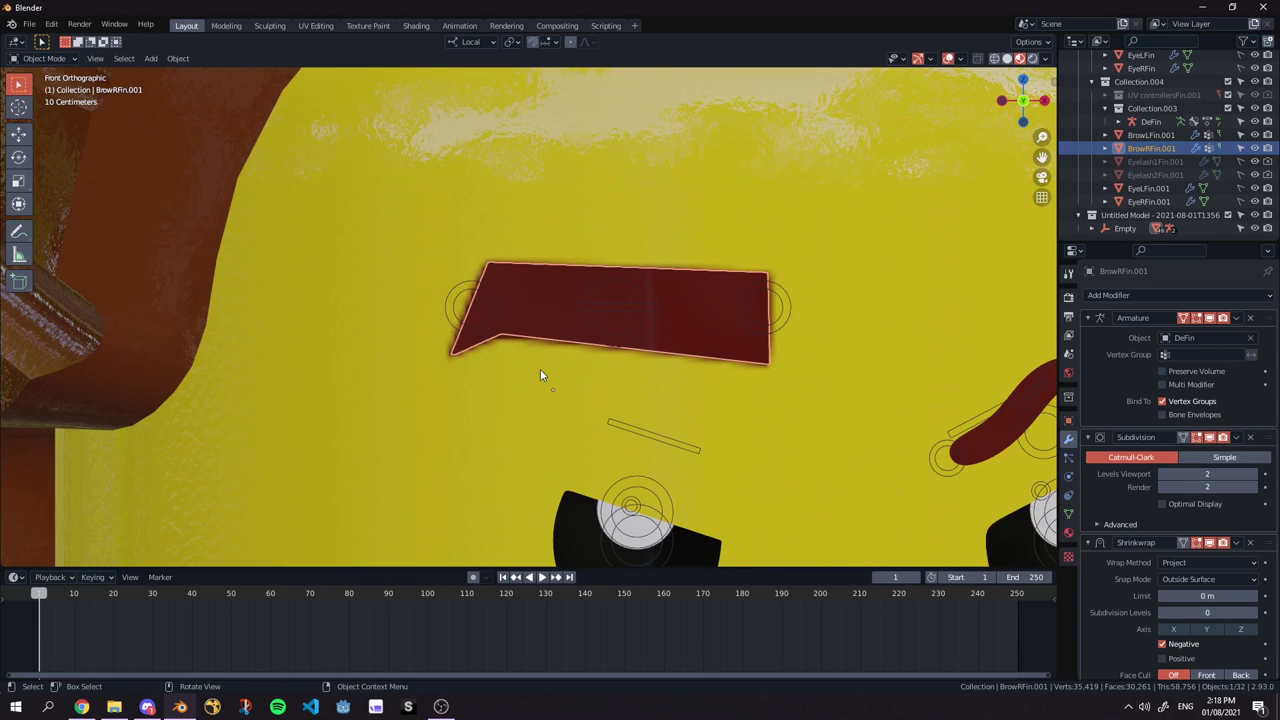
Select the face rig and test-move the right eyebrow's middle control in Pose Mode.
scroll(636, 320, "down", 3)
scroll(536, 308, "up", 4)
key("Tab")
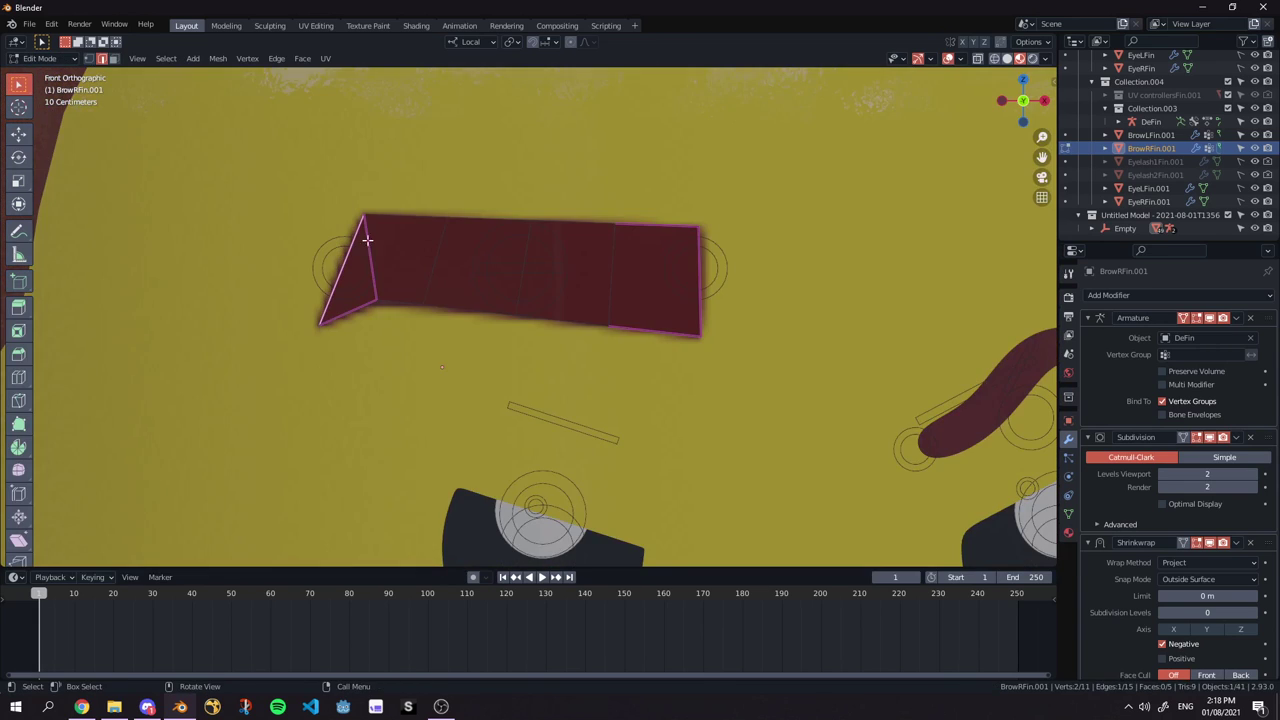
key("Tab")
left_click(547, 252)
key("ctrl+Tab")
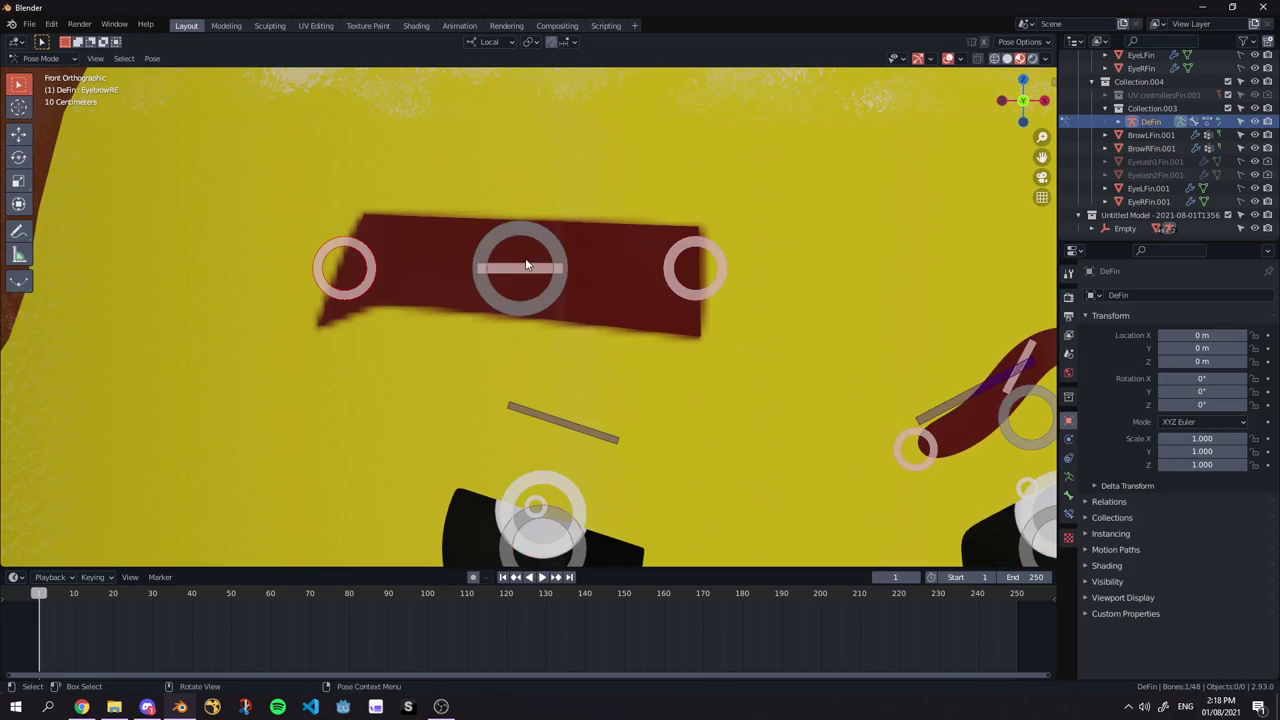
left_click(527, 268)
key("g")
left_click_drag(533, 147, 533, 147)
scroll(533, 147, "down", 5)
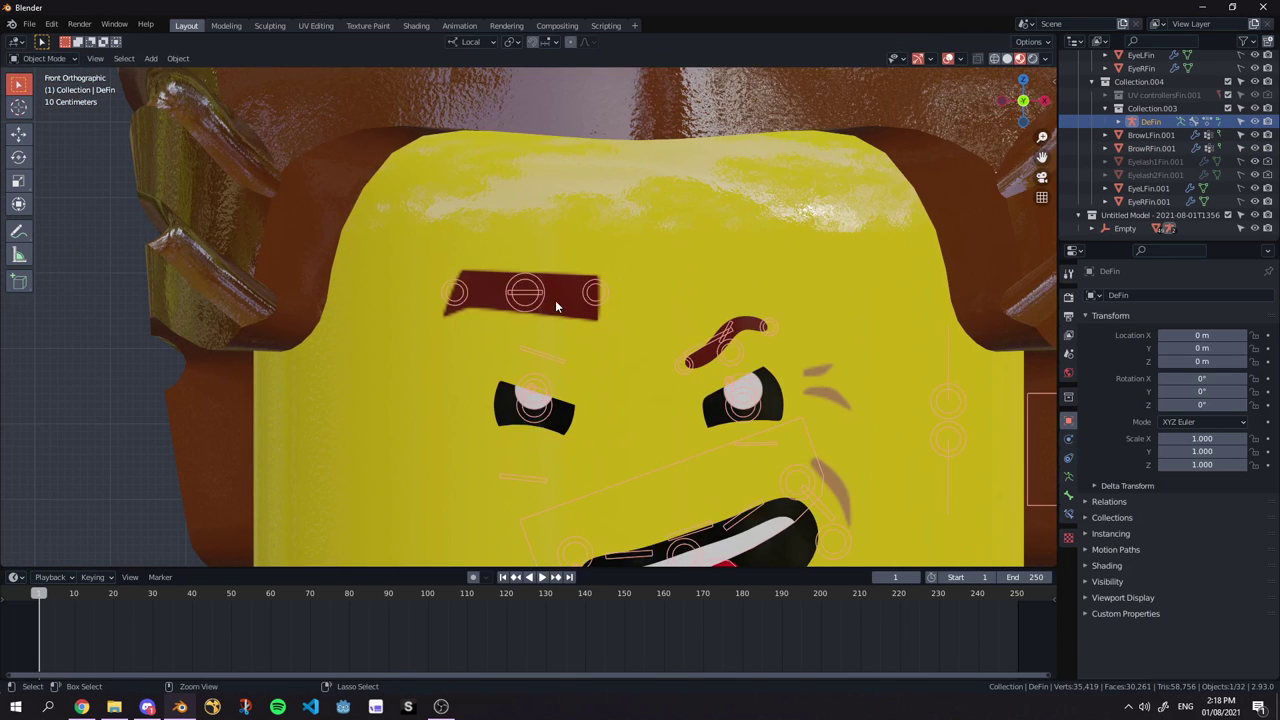
Test the right eyebrow's deformation by moving and rotating its control bones into different poses.
left_click(532, 233)
key("g")
left_click(537, 199)
key("r")
left_click(571, 173)
left_click(459, 231)
key("g")
left_click(482, 274)
key("g")
left_click(575, 194)
key("g")
left_click(573, 191)
key("r")
left_click(588, 189)
Inspect the posed right eyebrow from an angle and undo the test moves.
scroll(520, 191, "up", 4)
middle_click_drag(492, 189, 546, 249)
scroll(546, 249, "down", 6)
left_click(538, 252)
key("a")
key("ctrl+z")
key("ctrl+z")
key("ctrl+z")
key("ctrl+z")
key("ctrl+z")
key("ctrl+z")
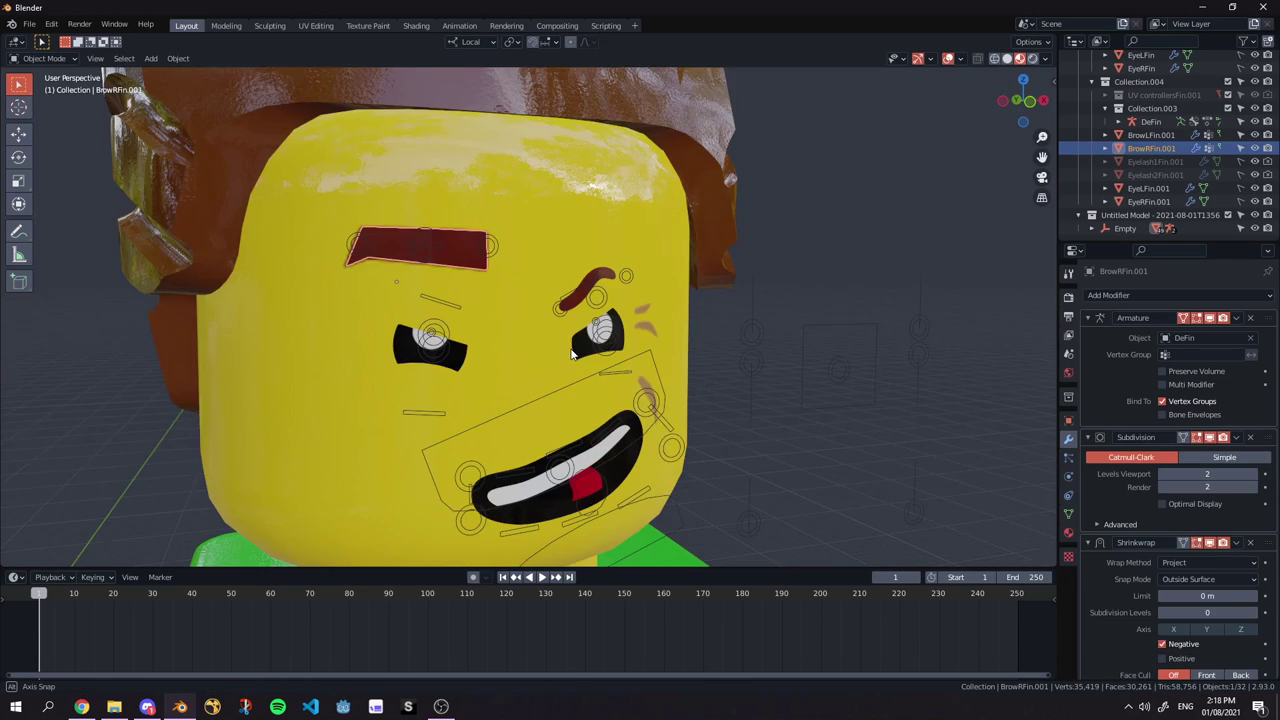
Select the left eyebrow and assign it the right eyebrow's mesh data, Plane.020.
middle_click_drag(572, 353, 700, 280)
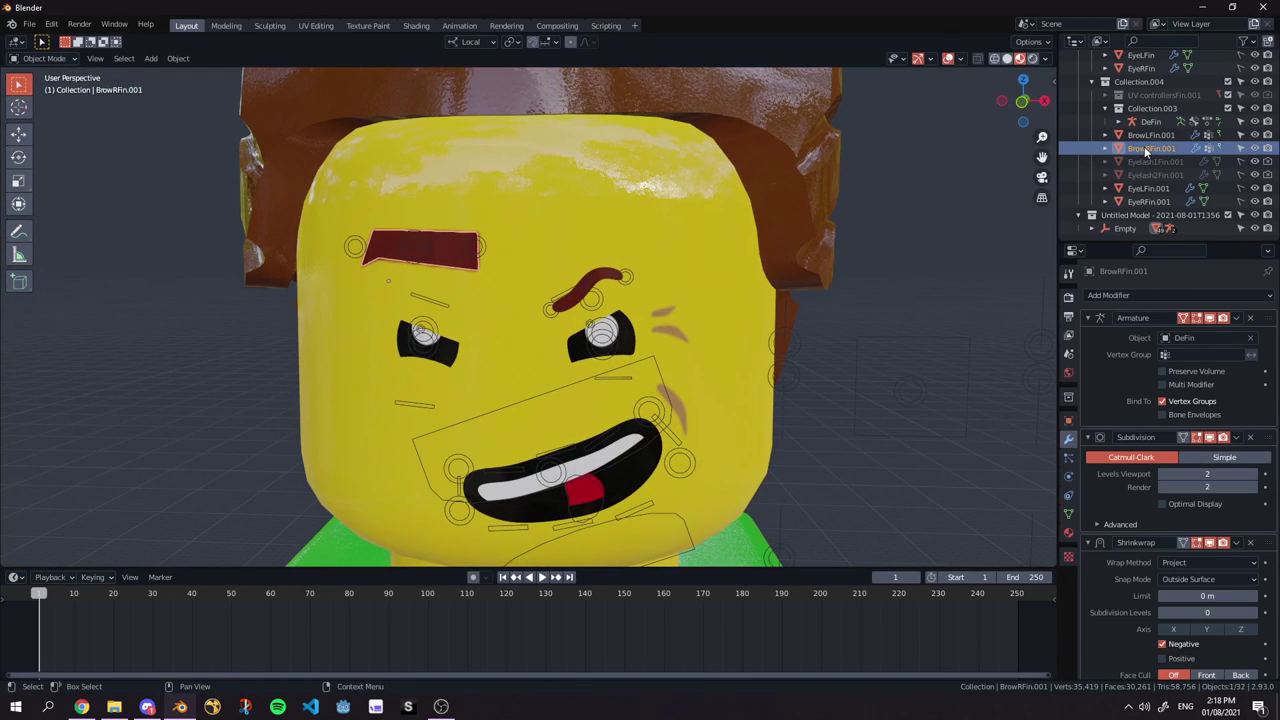
left_click(1068, 513)
scroll(721, 257, "up", 3)
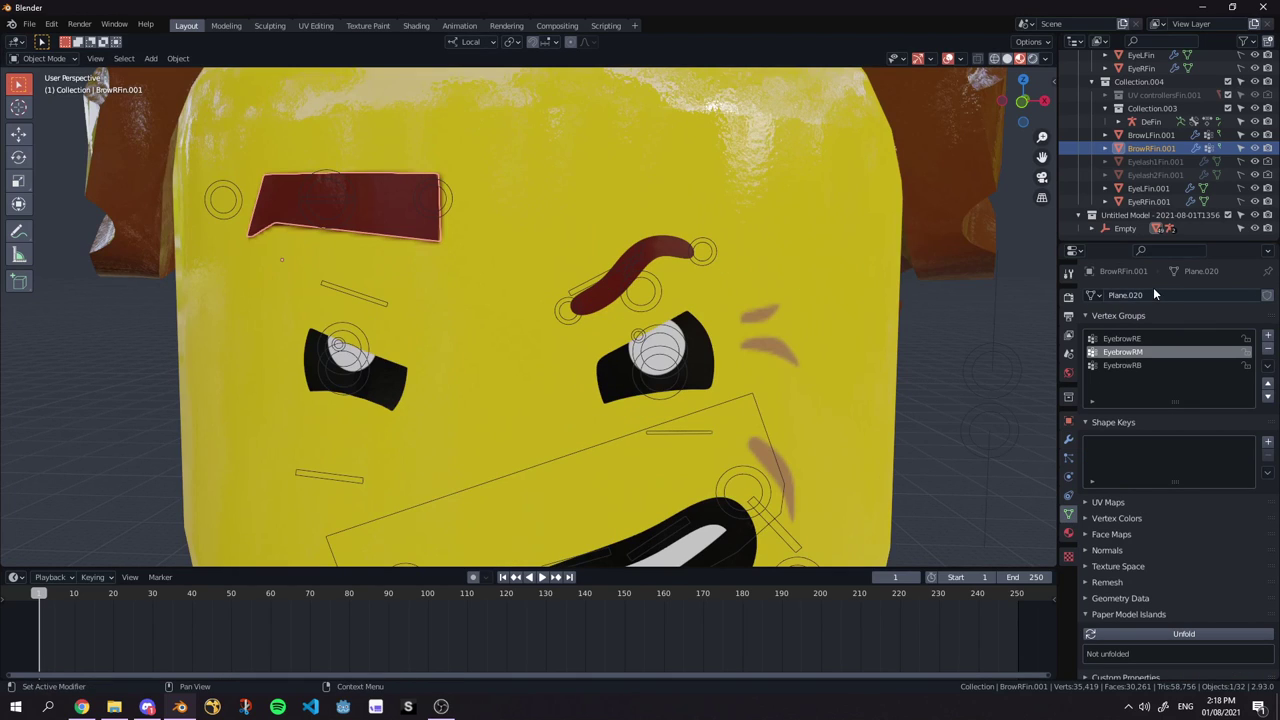
left_click(668, 250)
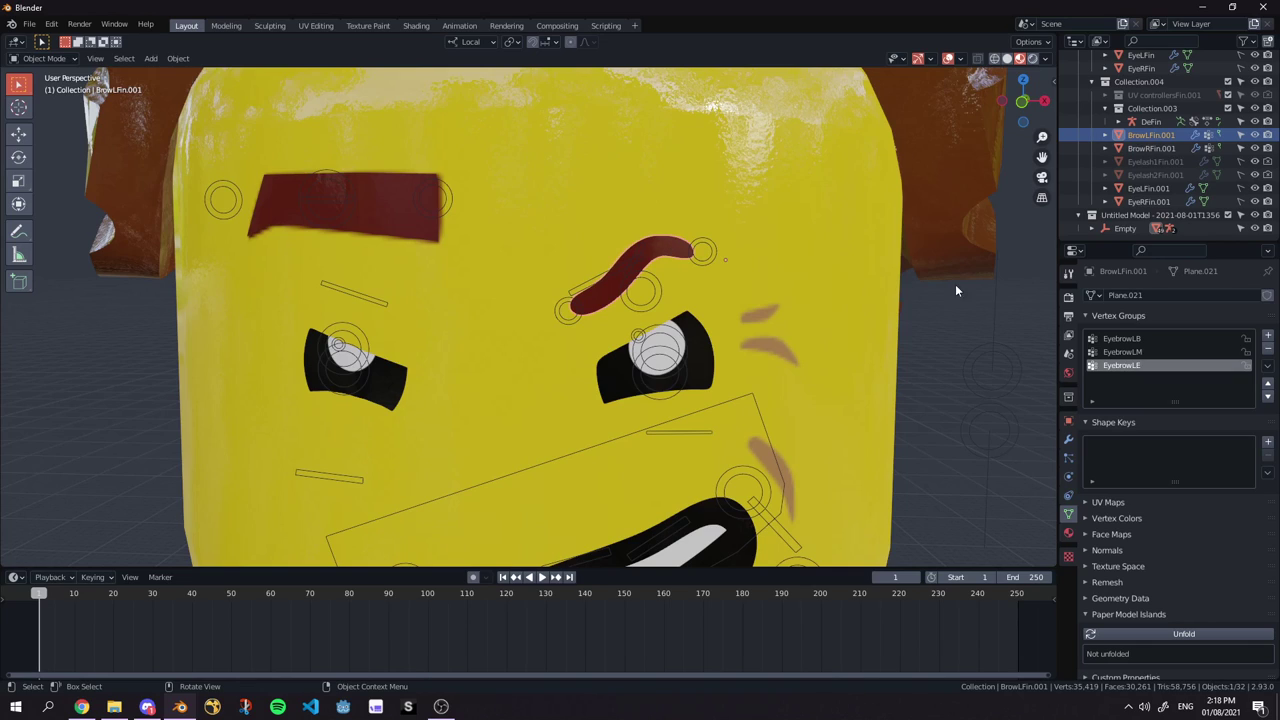
left_click(1095, 295)
type("Plane.020")
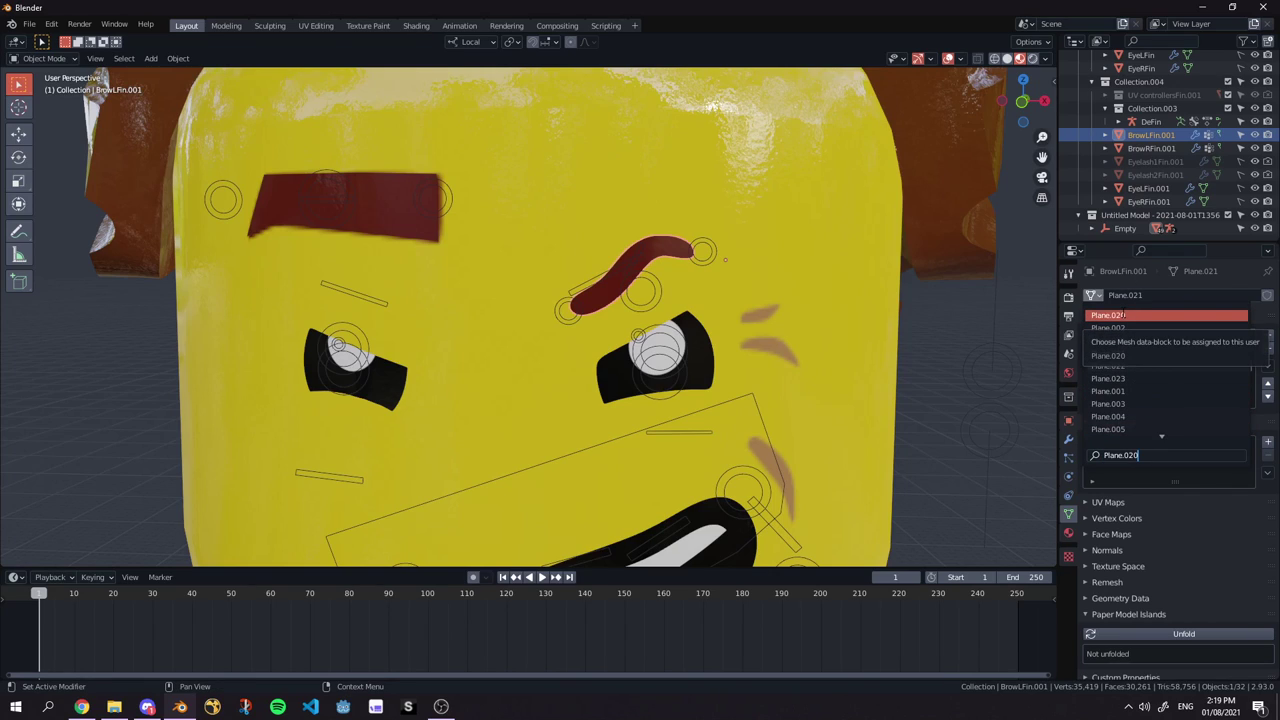
left_click(1122, 315)
Check the left eyebrow's shared mesh in Edit Mode and make its mesh data a single-user copy.
middle_click_drag(741, 294, 809, 310)
scroll(660, 284, "down", 7)
key("Tab")
scroll(615, 290, "up", 3)
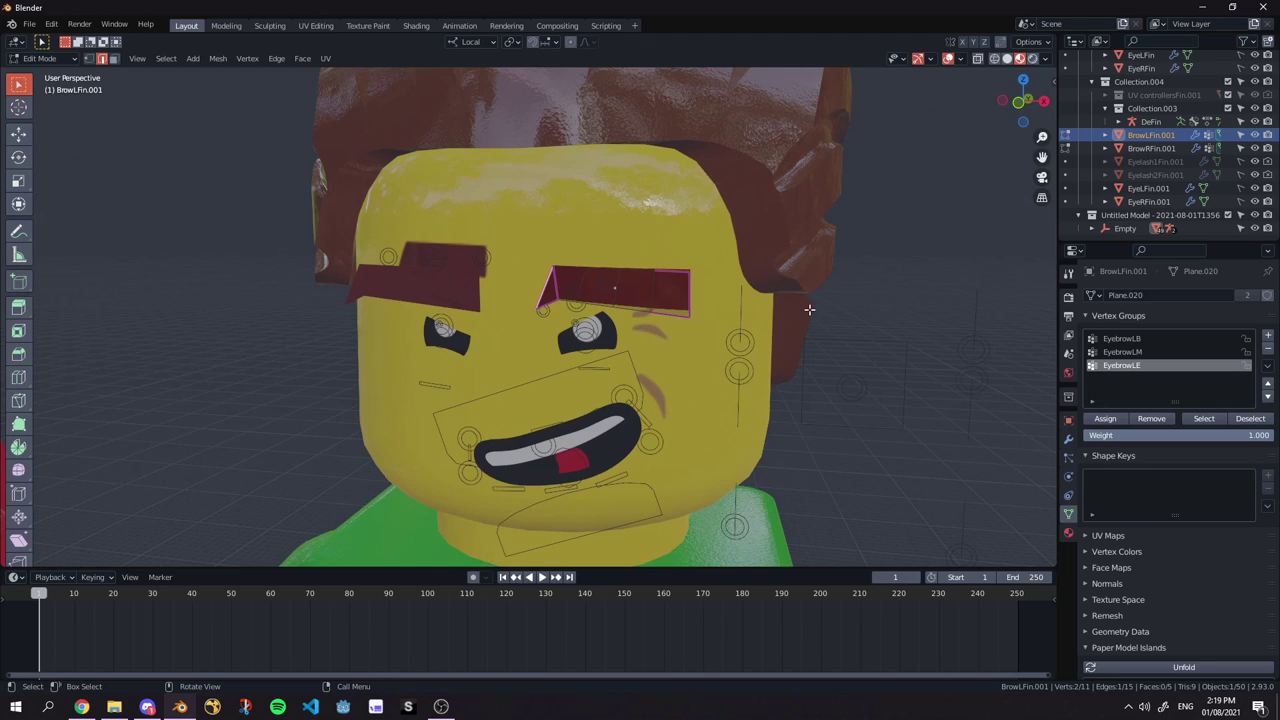
key("Tab")
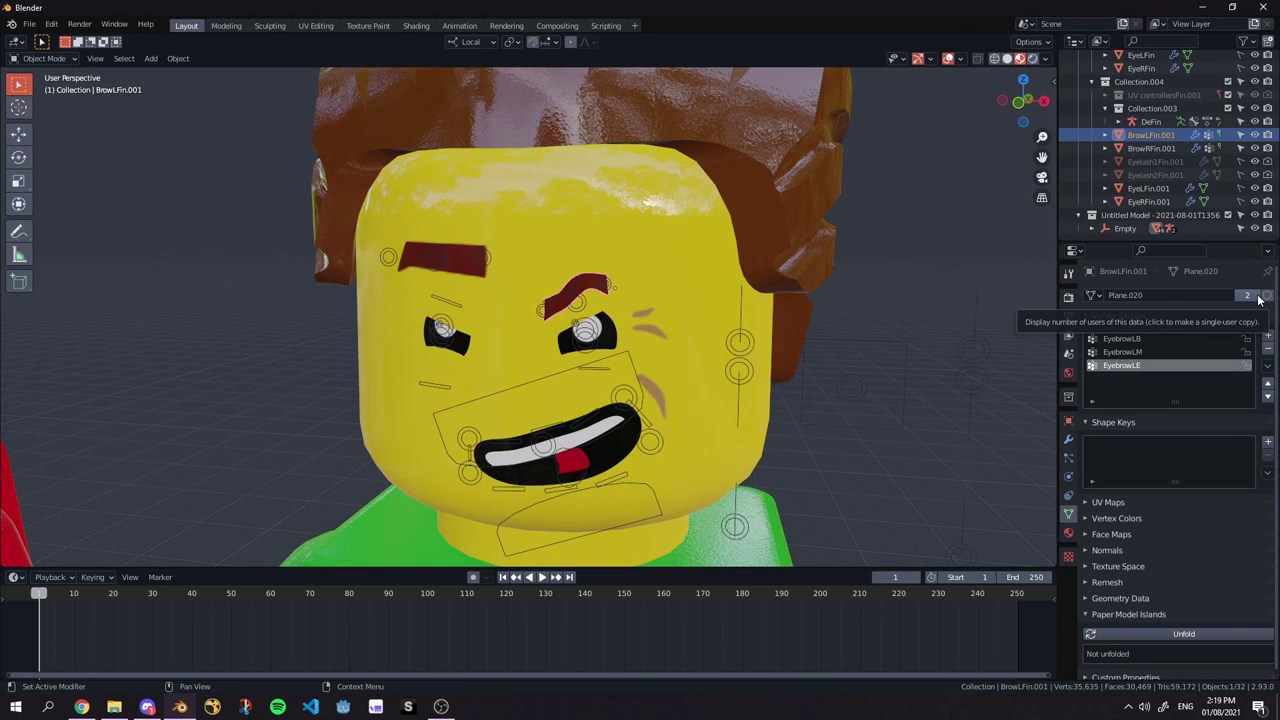
left_click(1250, 296)
Mirror the left eyebrow's mesh by scaling it -1 along its local X axis in Edit Mode.
key("Tab")
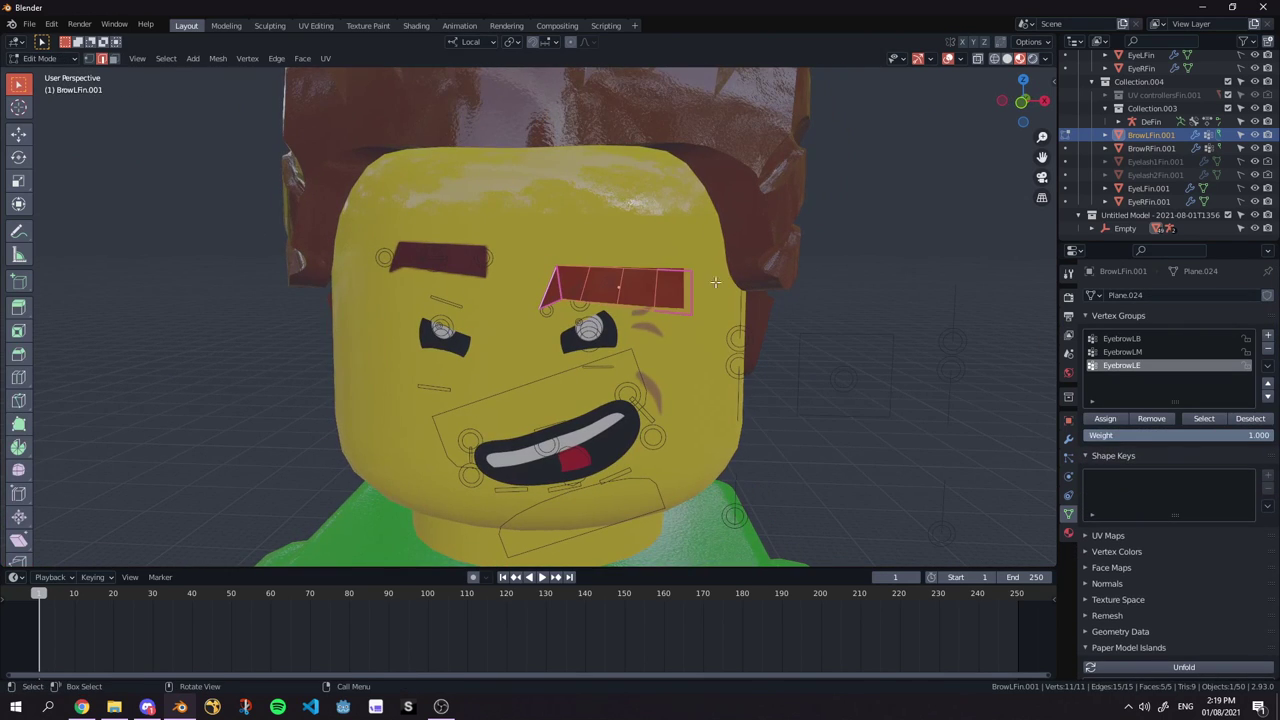
middle_click_drag(725, 283, 680, 267, "shift")
type("sx")
type("-1")
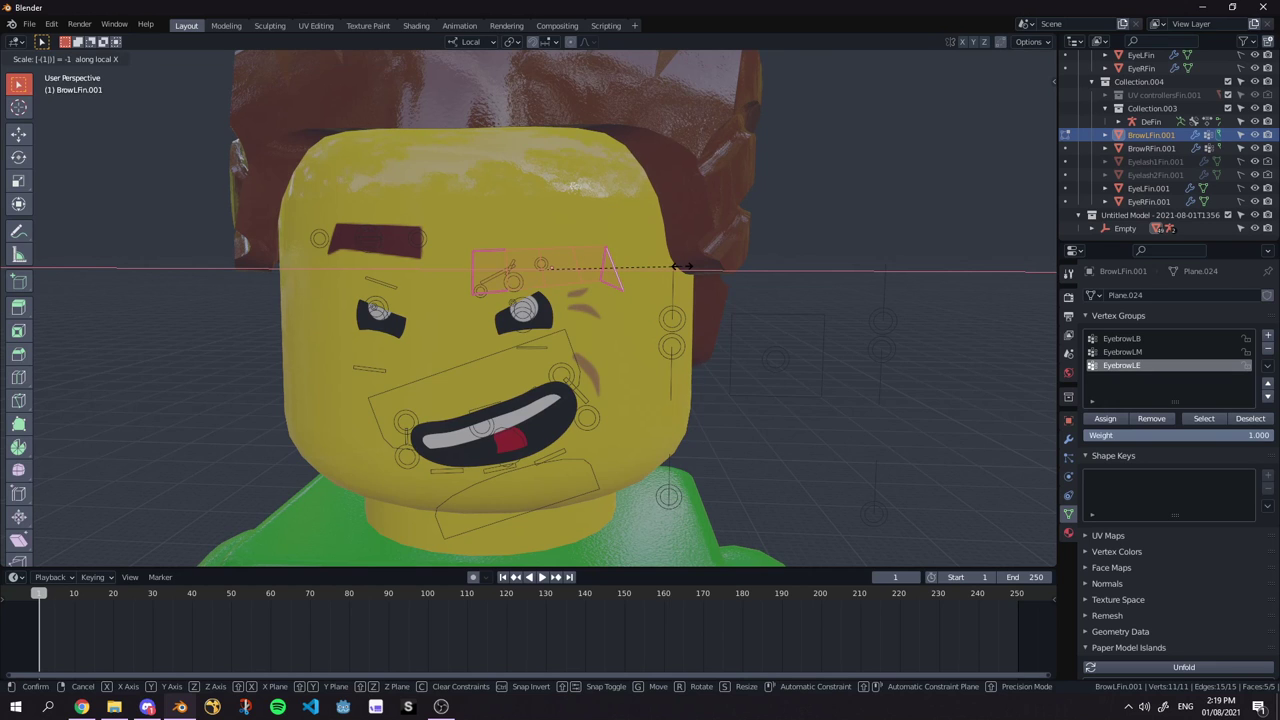
key("Return")
key("Tab")
middle_click_drag(533, 252, 598, 269)
Flip the normals of the left eyebrow's mesh and check the result in Object Mode.
key("Tab")
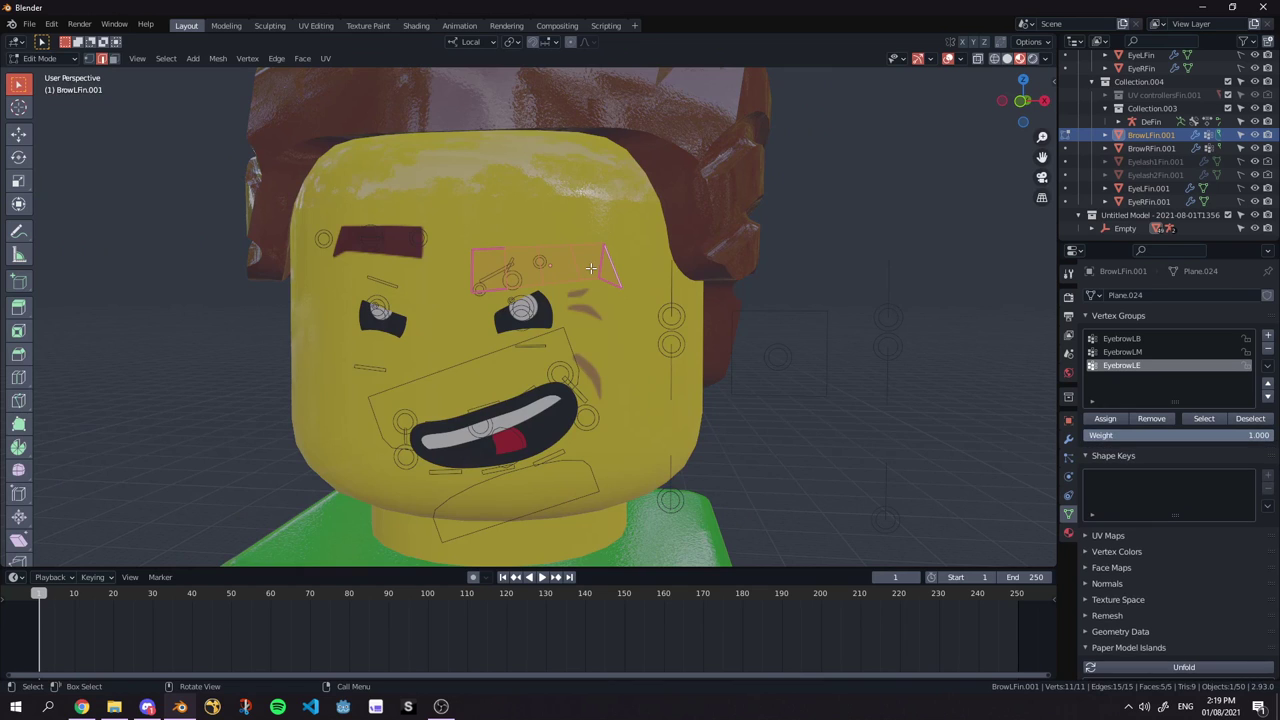
key("alt+n")
left_click(590, 279)
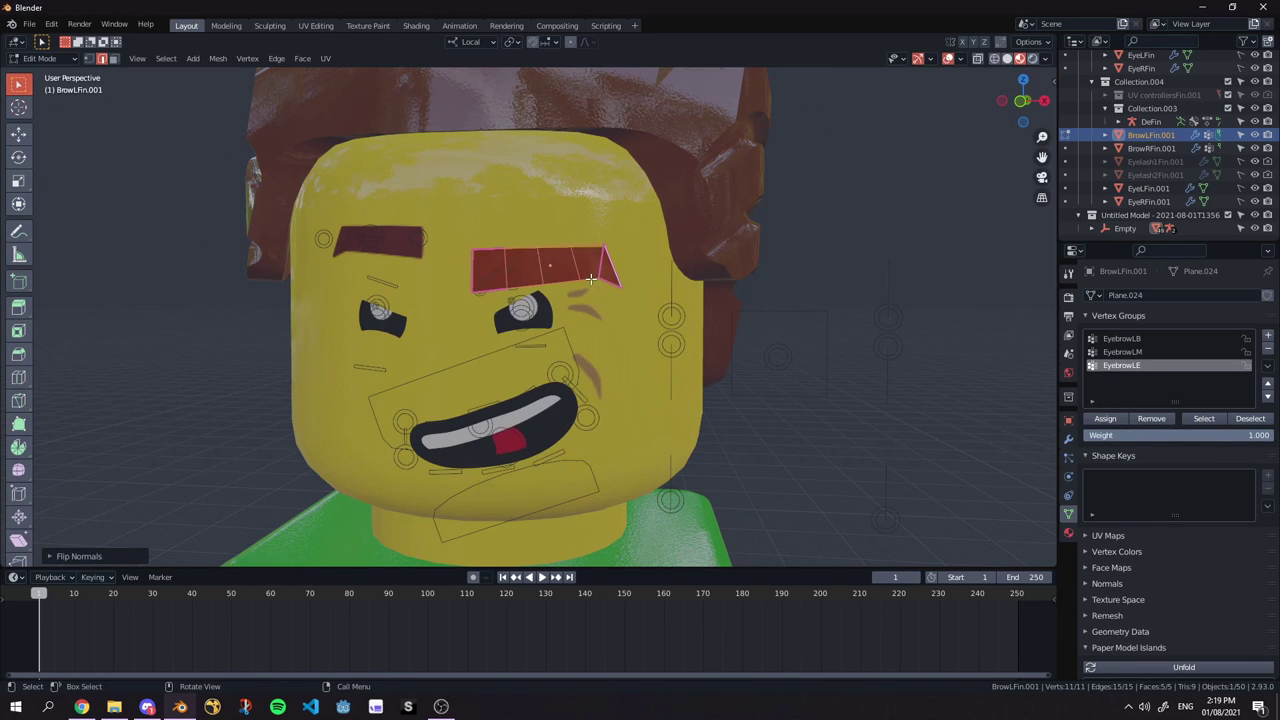
middle_click_drag(590, 279, 640, 300)
key("Tab")
scroll(546, 241, "up", 3)
key("Tab")
key("Tab")
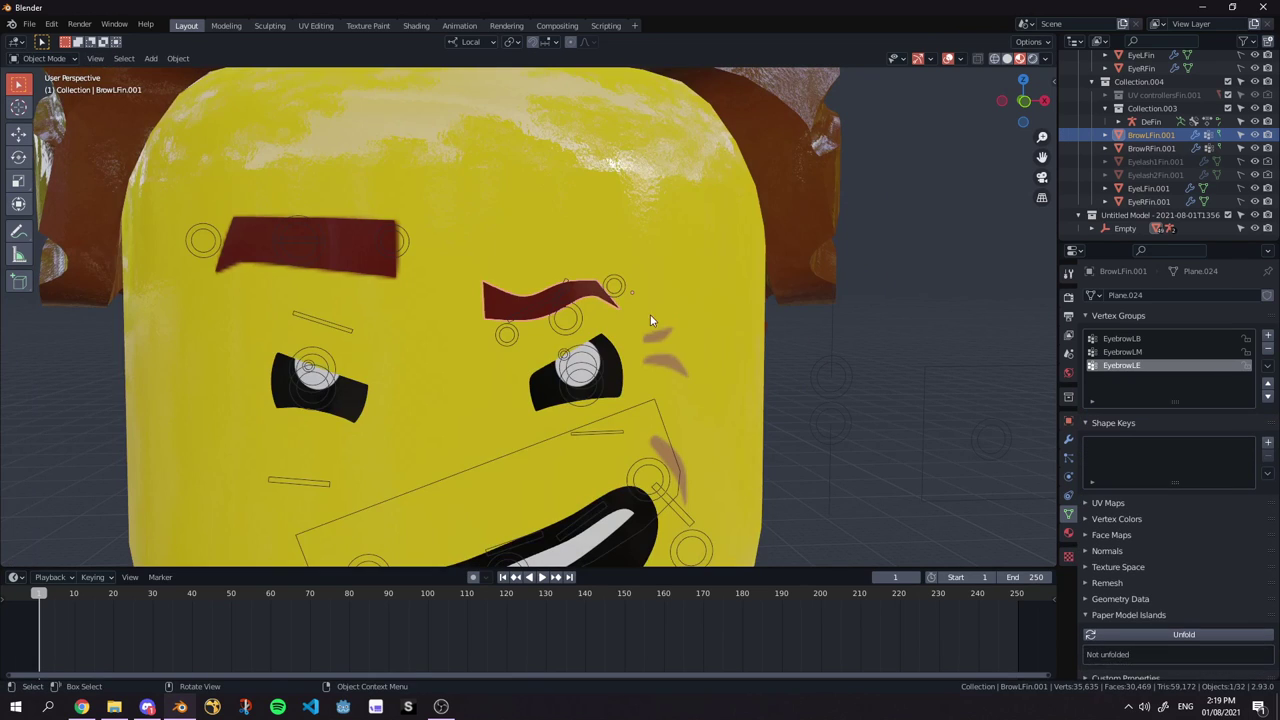
Test-move the left eyebrow's outer control bone, EyebrowLE, in Pose Mode.
left_click(614, 287)
key("ctrl+Tab")
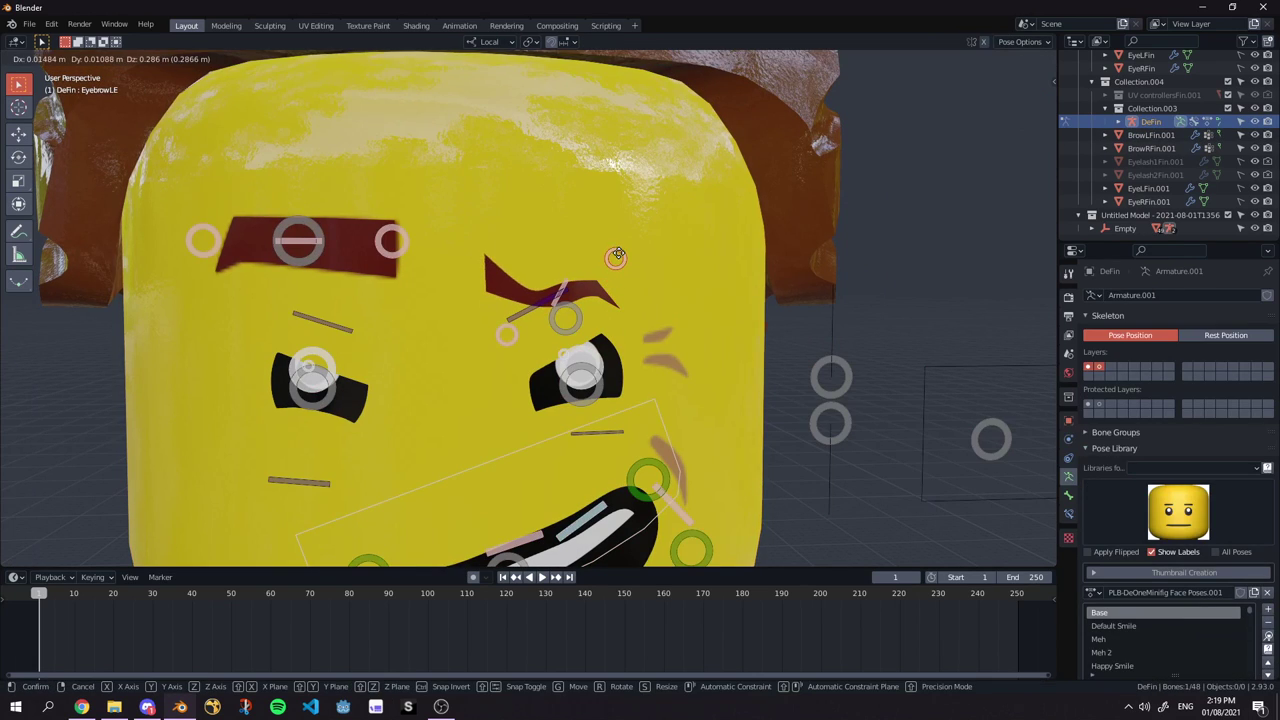
key("ctrl+Tab")
Swap the left eyebrow mesh's end vertex group names, renaming EyebrowLB to EyebrowLE and EyebrowLE to EyebrowLB.
left_click(590, 290)
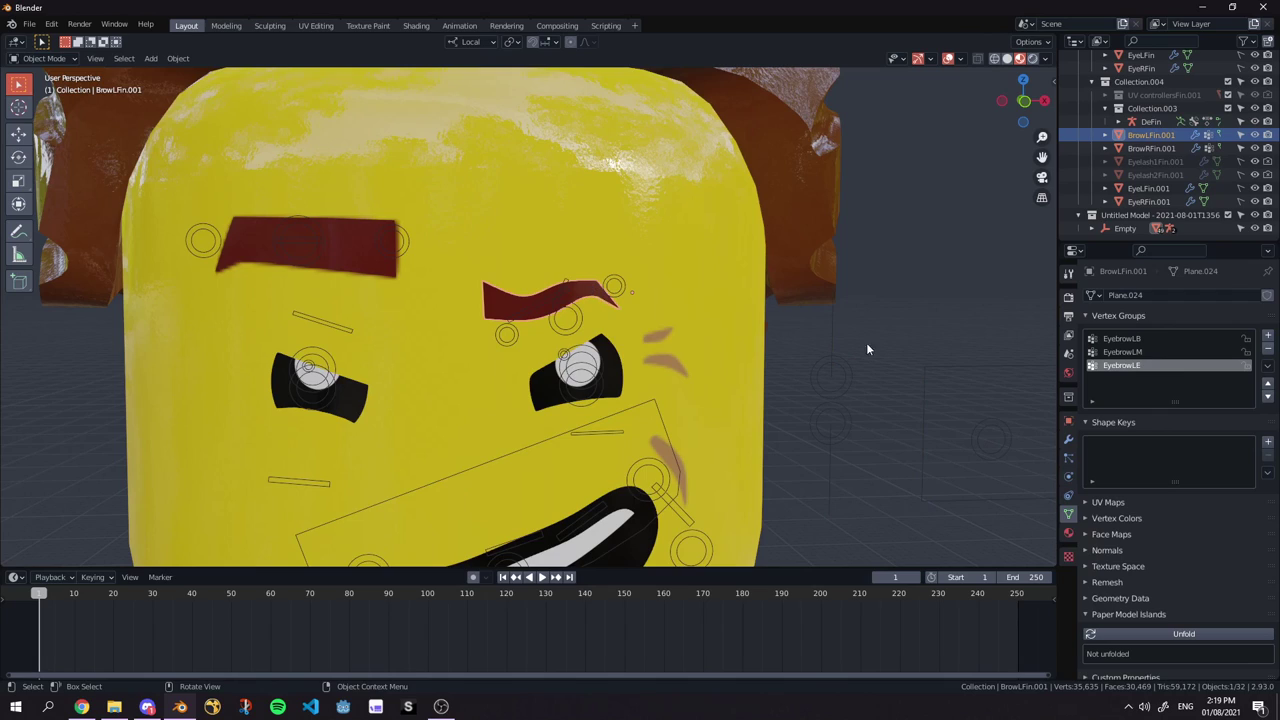
double_click(1145, 340)
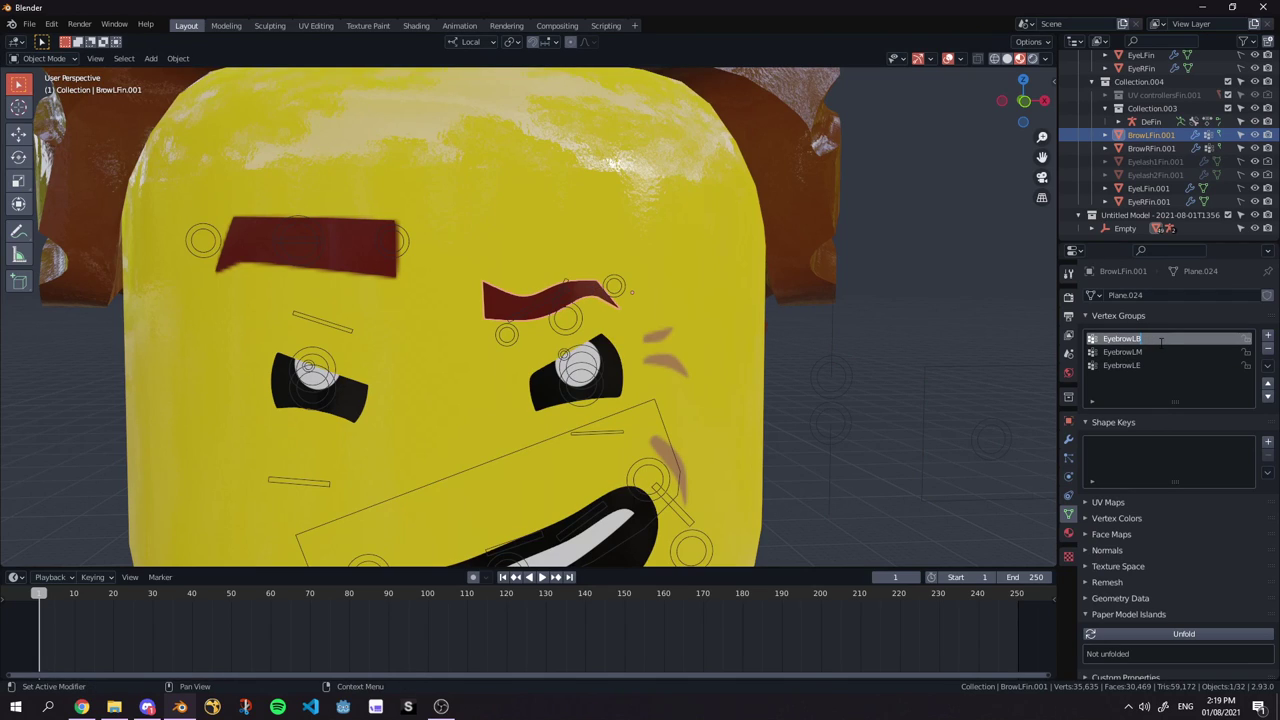
key("BackSpace")
type("E")
key("Return")
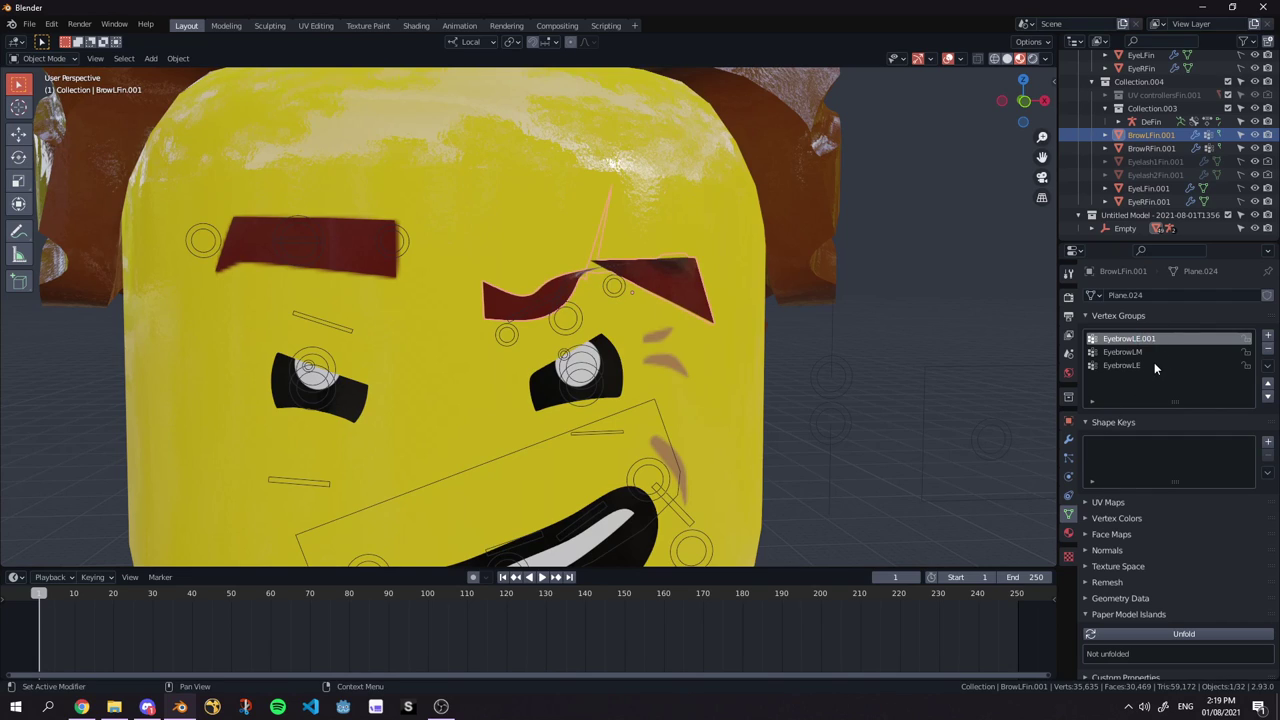
double_click(1154, 366)
key("BackSpace")
type("B")
key("Return")
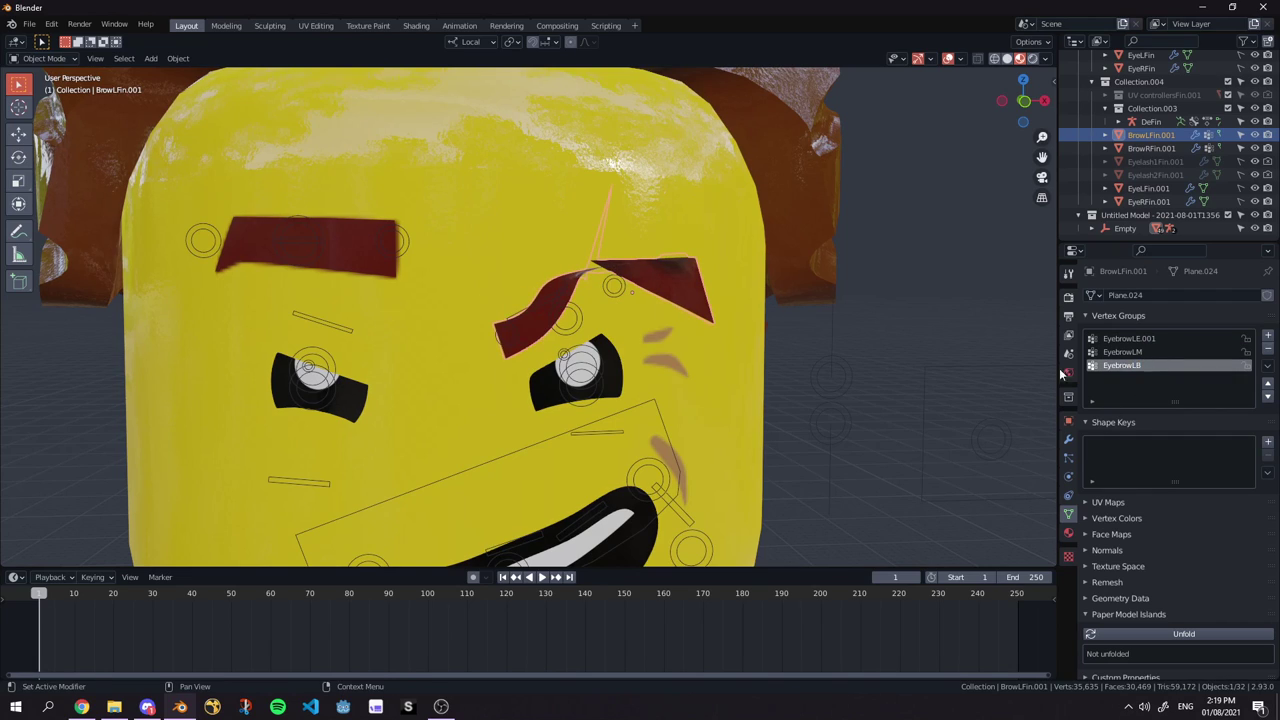
double_click(1178, 339)
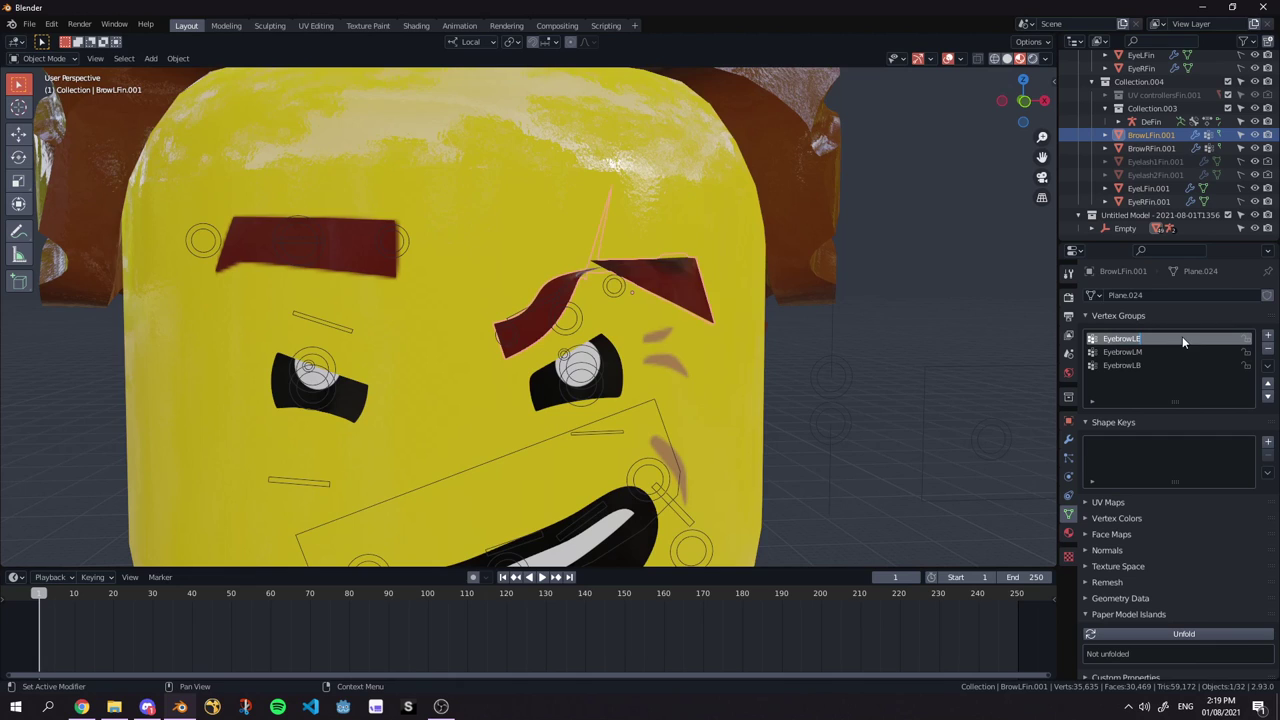
key("Return")
Test the left eyebrow's deformation by moving and rotating its EyebrowL and EyebrowLE bones, and undo the pose changes.
left_click(615, 289)
key("g")
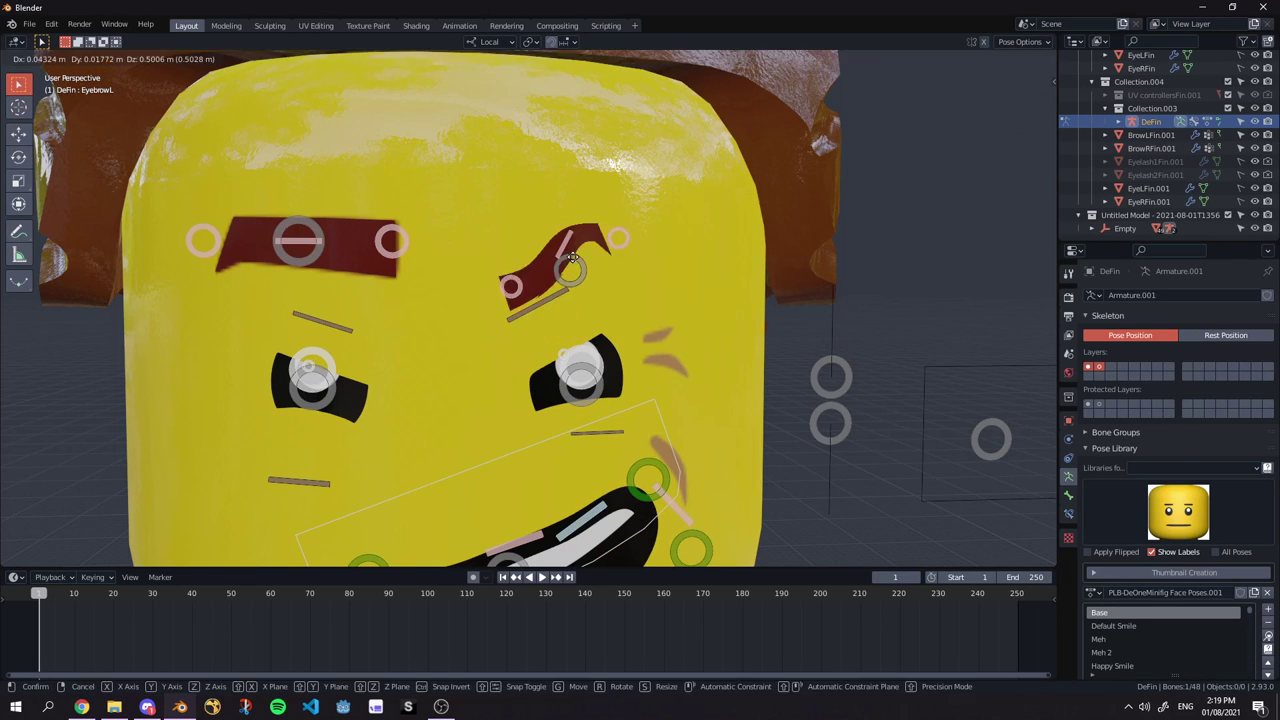
left_click(677, 220)
key("r")
left_click(680, 173)
key("g")
left_click(658, 126)
key("r")
left_click(645, 226)
key("ctrl+z")
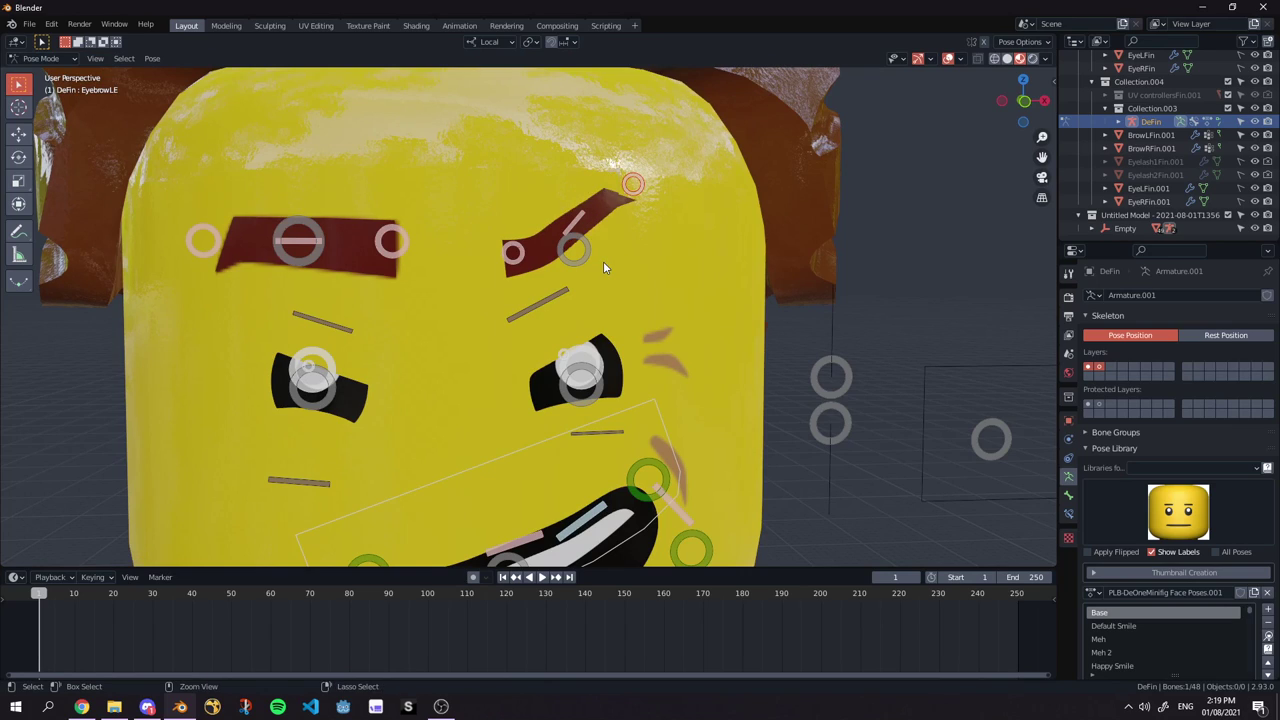
key("ctrl+z")
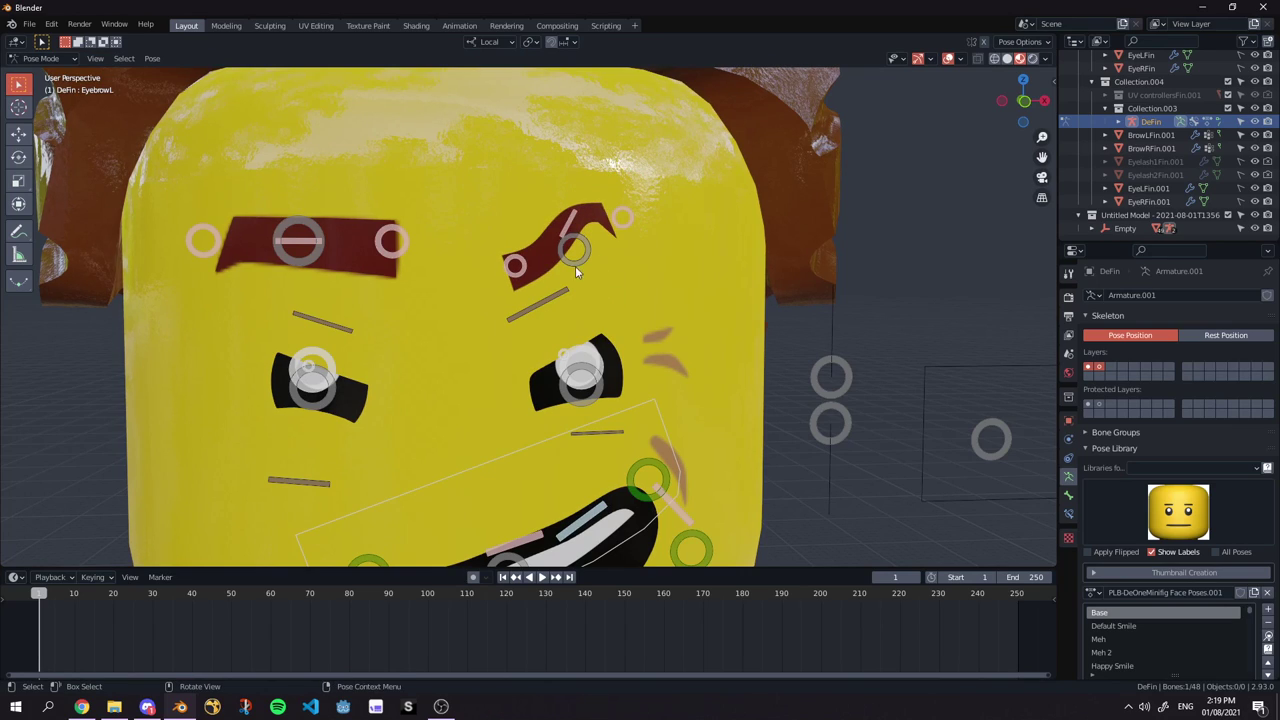
key("ctrl+z")
key("ctrl+z")
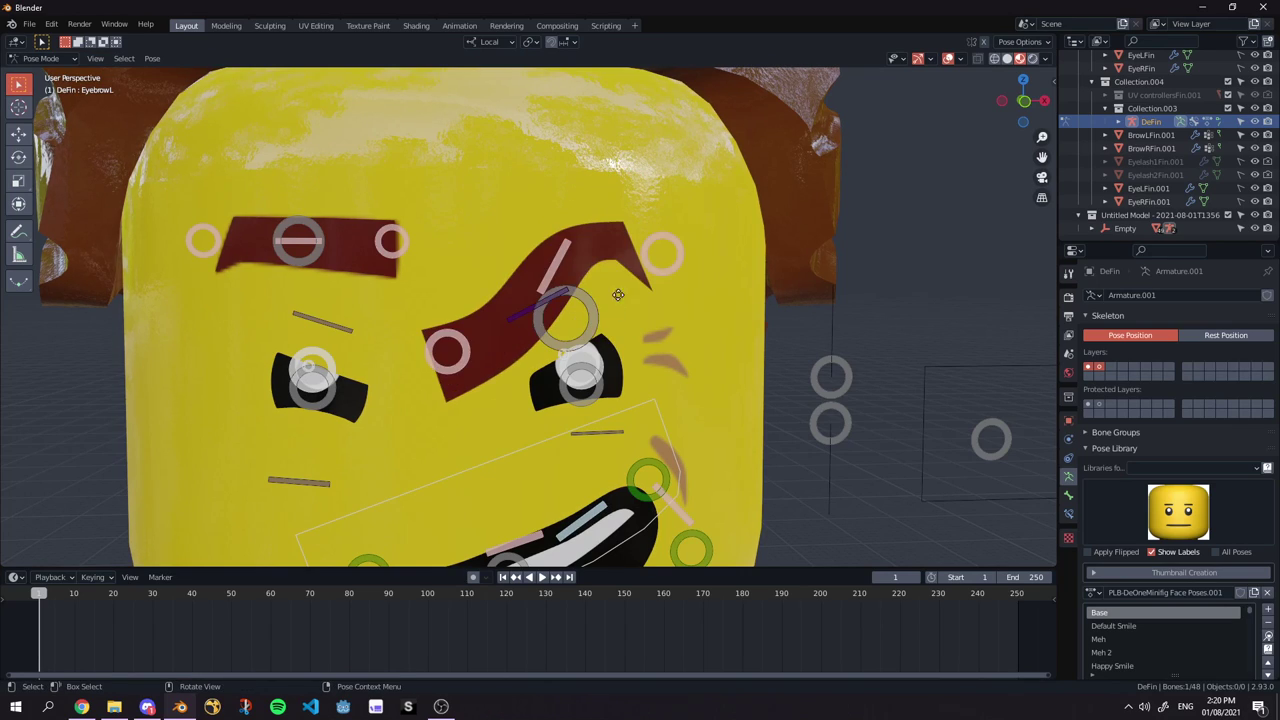
Shift the left eyebrow's main bone slightly and set its scale to 0.733 on X, Y and Z like the right eyebrow's bone.
key("g")
left_click(640, 280)
left_click(330, 263)
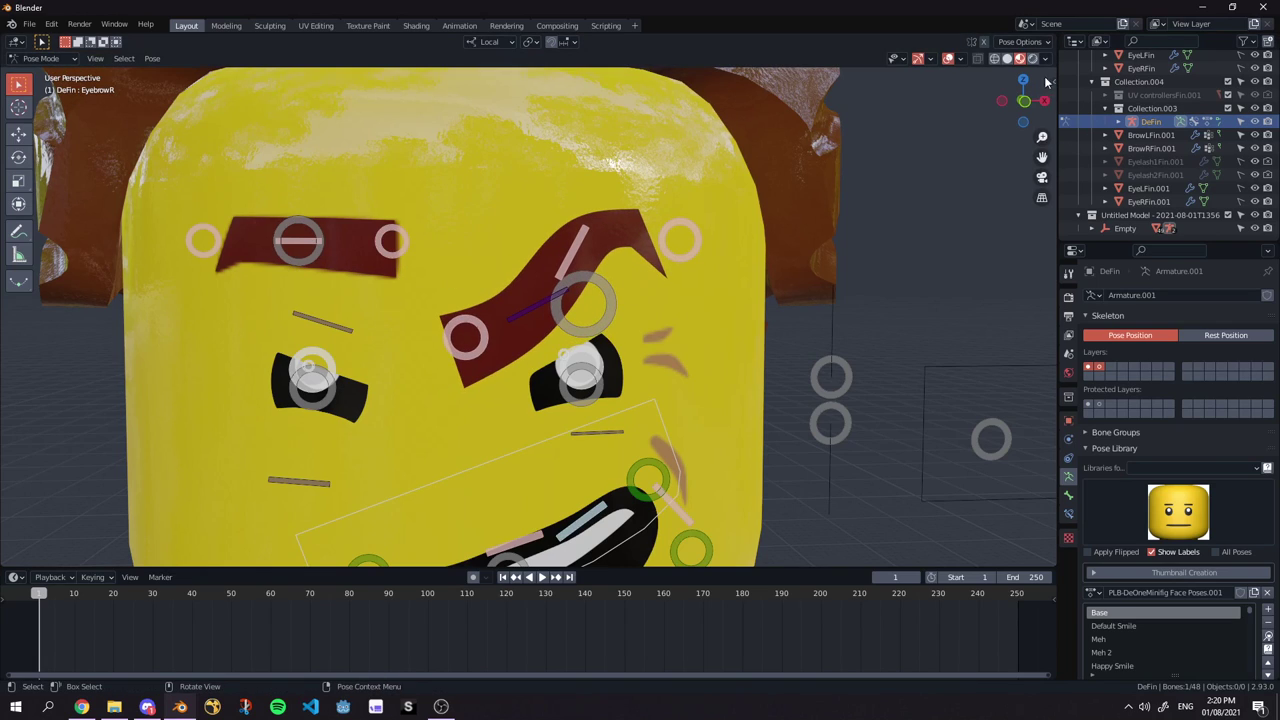
key("n")
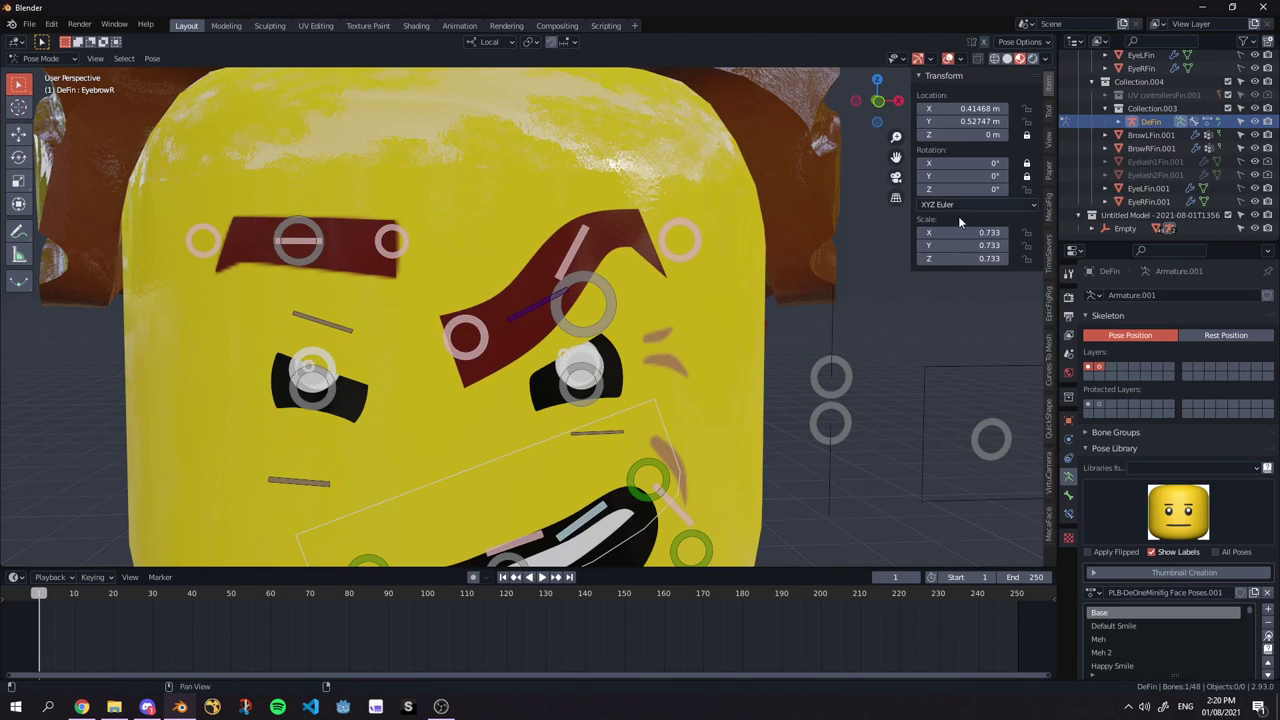
left_click(614, 298)
key("ctrl+v")
key("ctrl+v")
key("ctrl+v")
key("n")
scroll(643, 280, "down", 3)
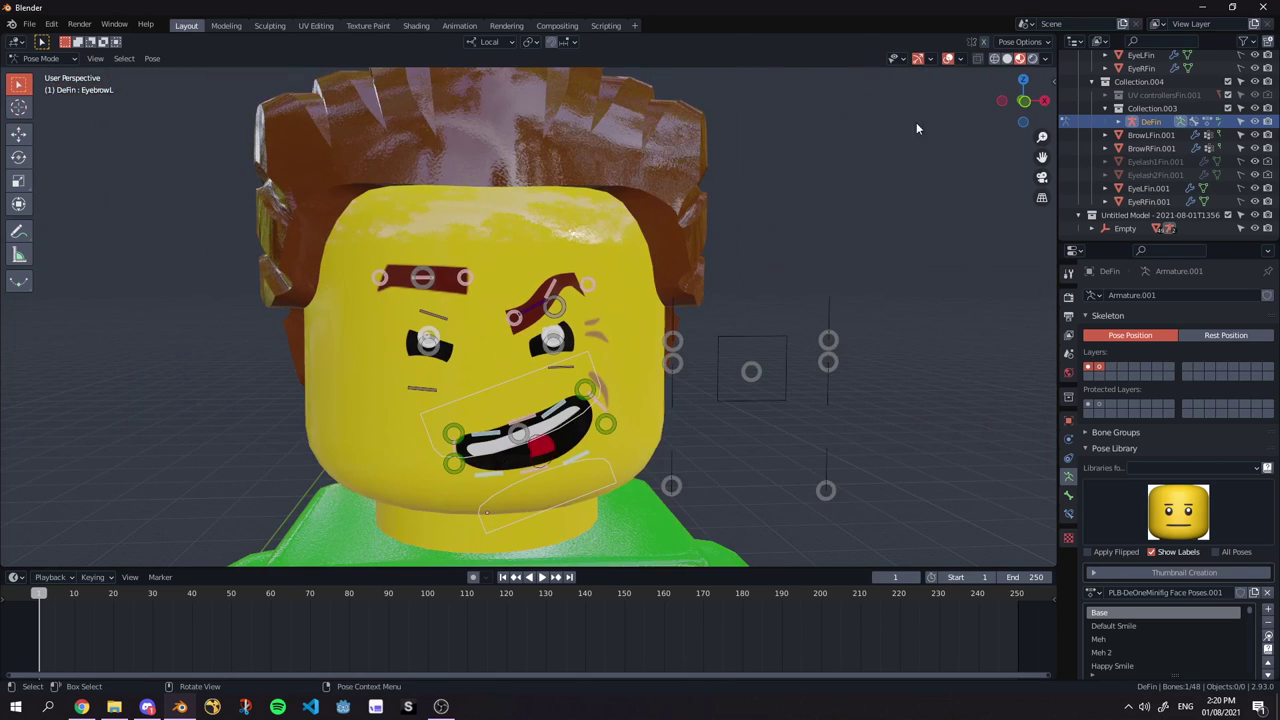
Check the eyebrows on the face with the viewport overlays hidden, and show the overlays again.
left_click(948, 59)
scroll(695, 249, "down", 2)
scroll(888, 127, "up", 1)
left_click(949, 59)
scroll(628, 263, "up", 5)
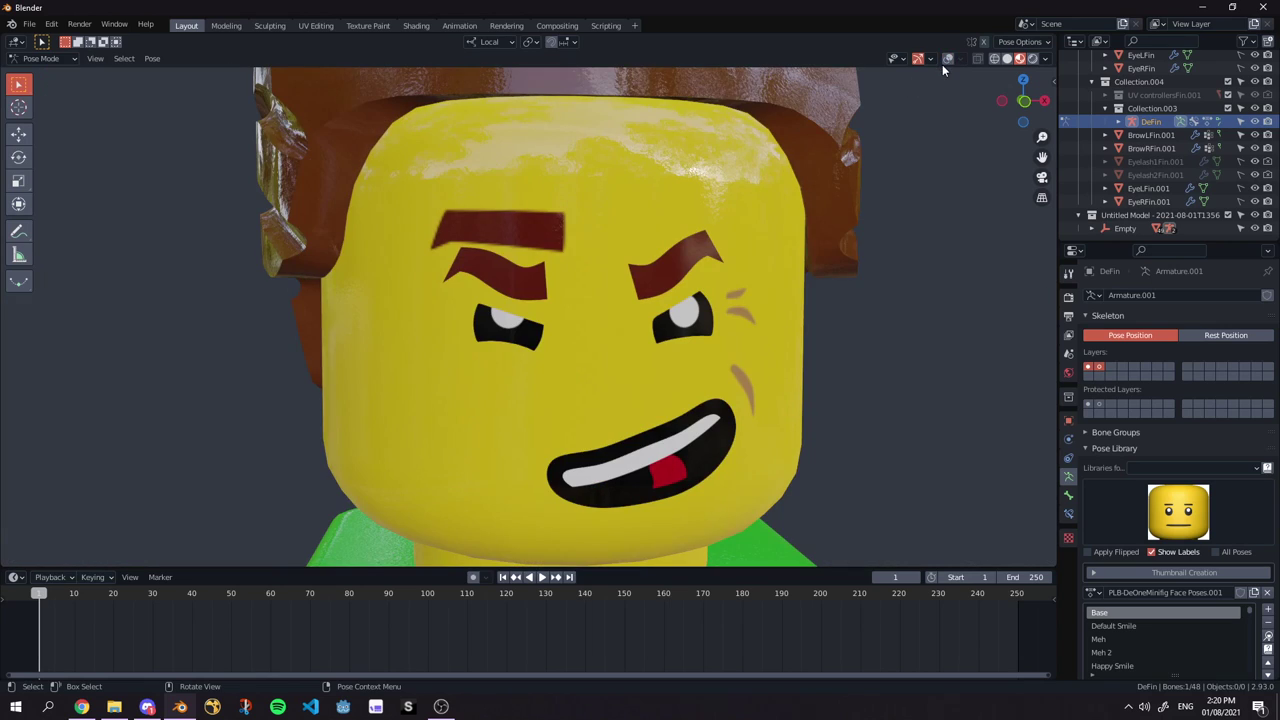
left_click(947, 60)
middle_click_drag(623, 234, 608, 230)
Select the head in Object Mode and open its texture 3626d642.png in an enlarged Image Editor in Paint mode.
key("ctrl+Tab")
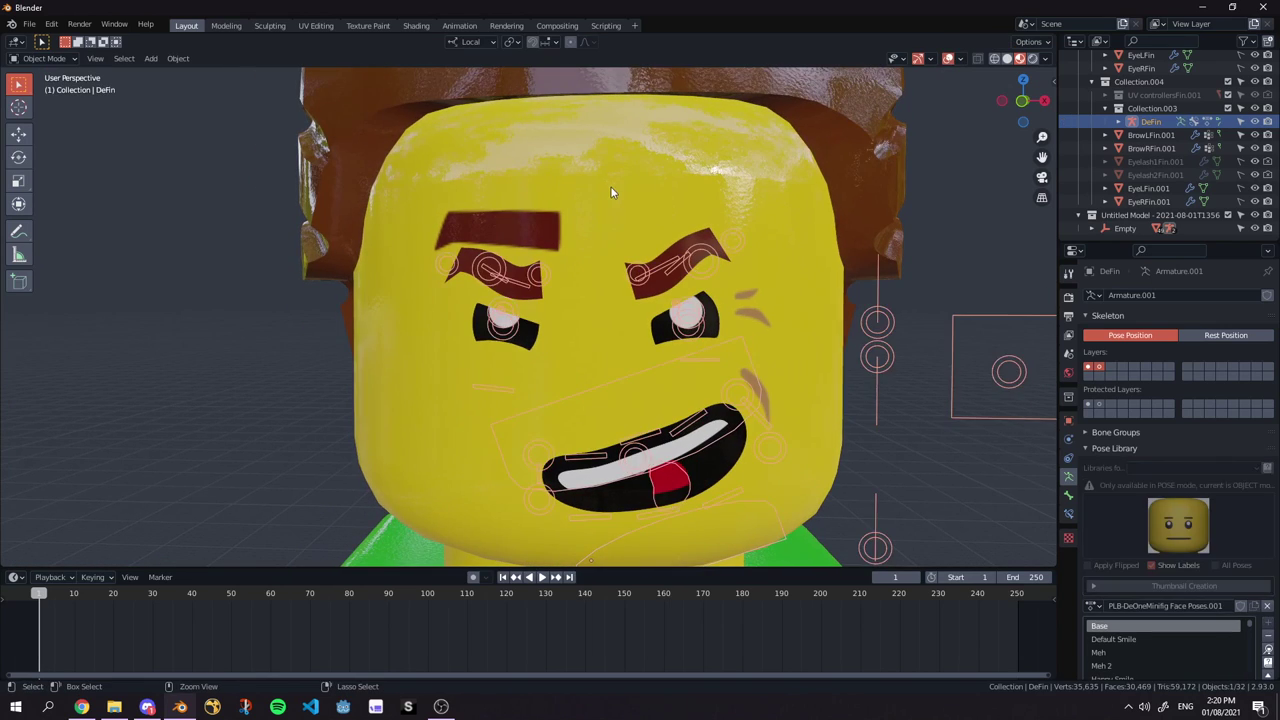
left_click(495, 180)
left_click(15, 577)
left_click(50, 459)
left_click(55, 577)
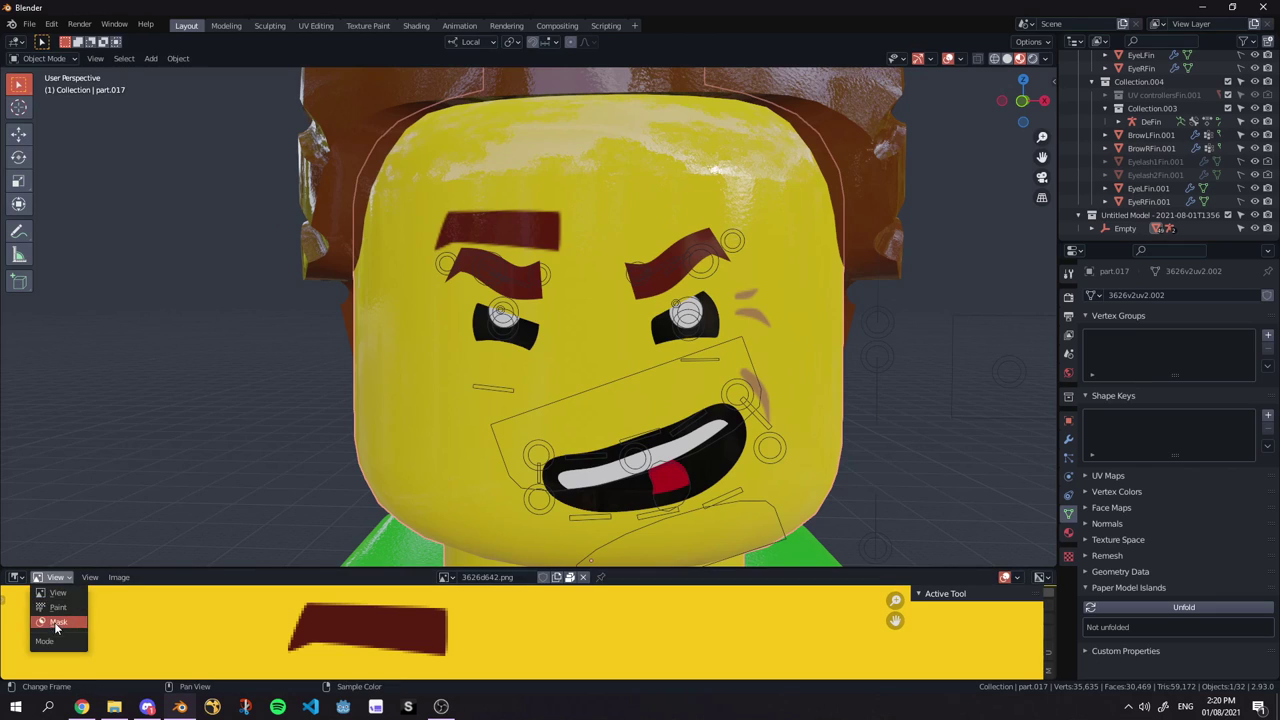
left_click(58, 607)
left_click_drag(150, 567, 144, 370)
scroll(361, 508, "down", 3)
scroll(355, 525, "up", 3)
Paint the leftover eyebrow on the head texture over with skin yellow, pack the image, and switch the area back to the Timeline.
left_click_drag(332, 542, 417, 499)
key("ctrl+z")
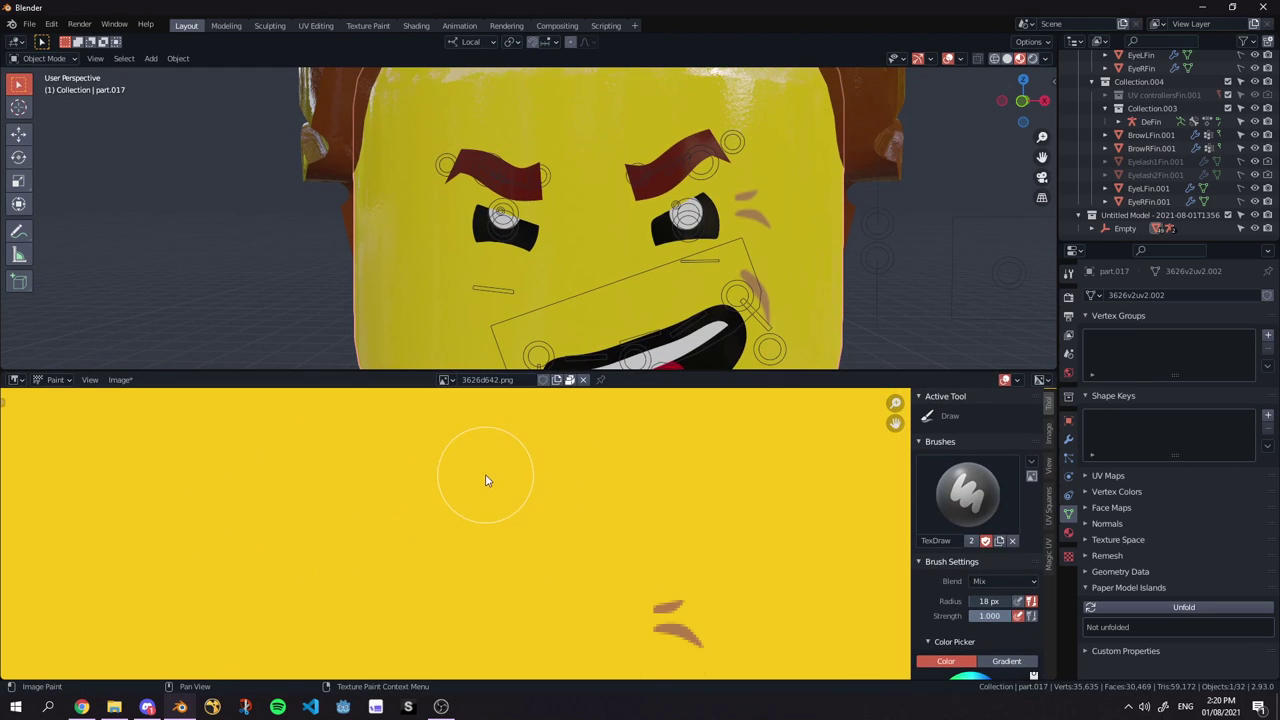
left_click(15, 379)
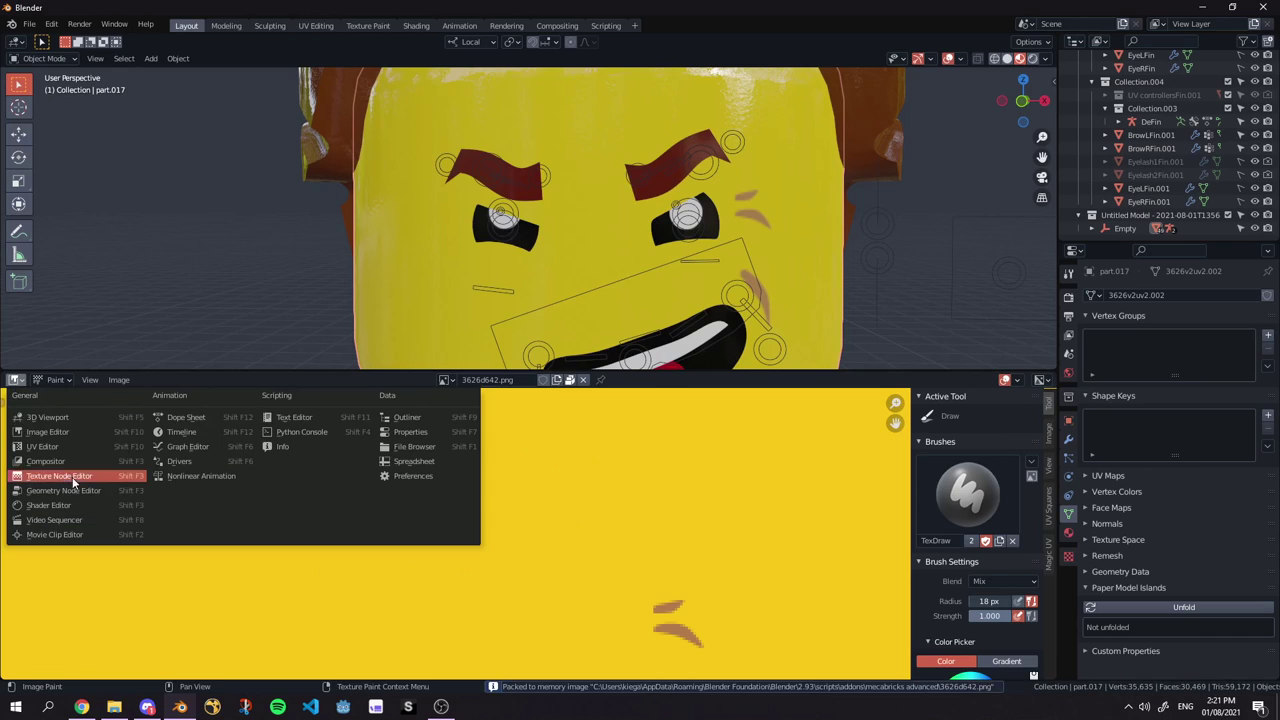
left_click(181, 431)
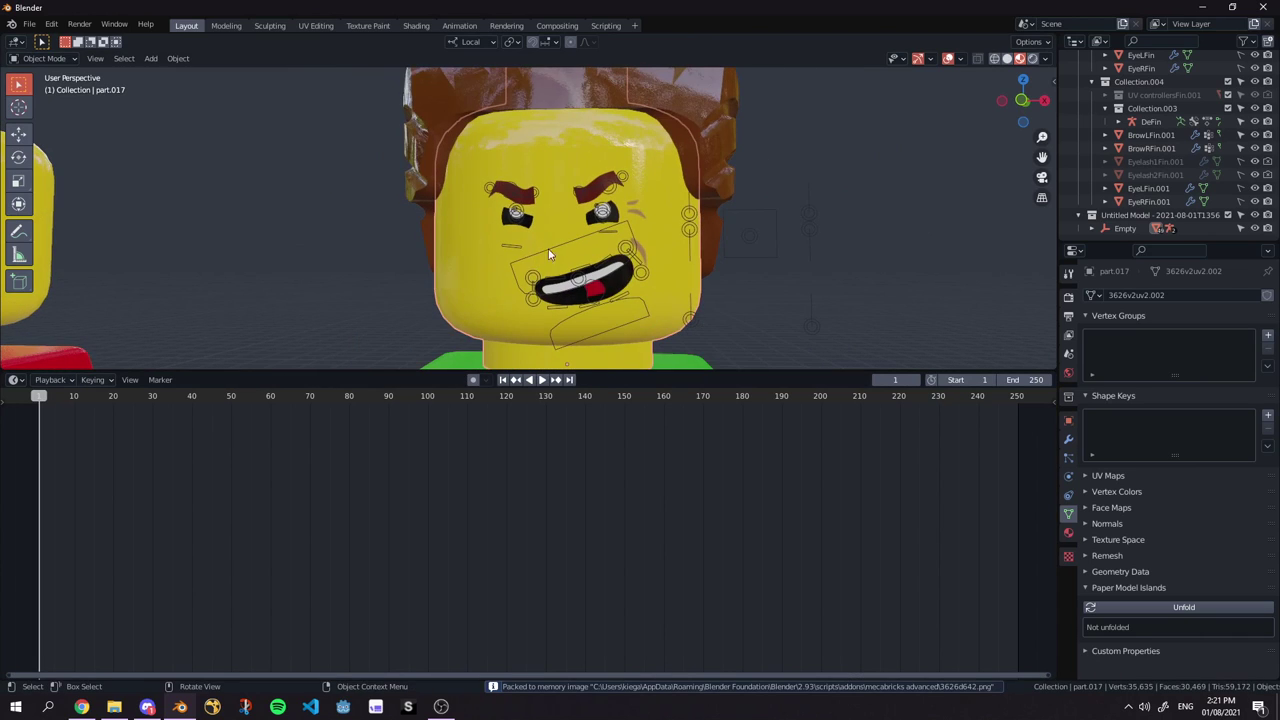
Try the Base pose from the pose library on all bones of the face rig, and undo it.
left_click(610, 190)
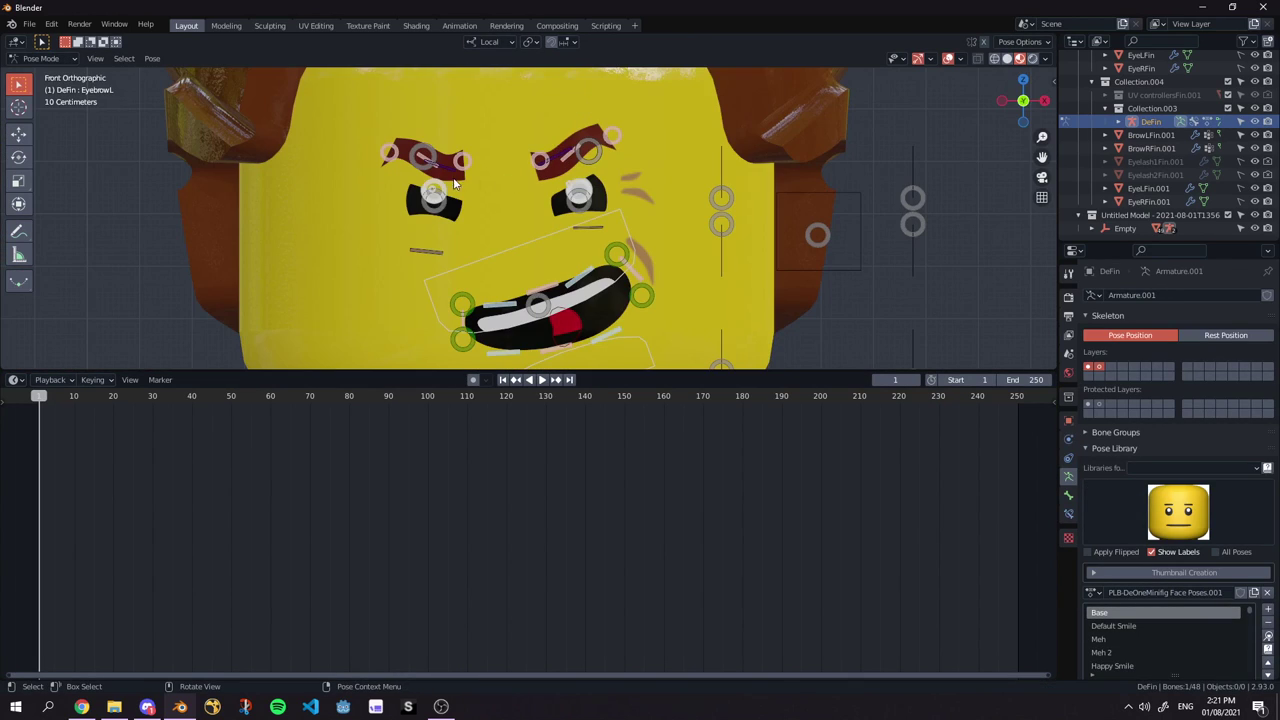
left_click(588, 150)
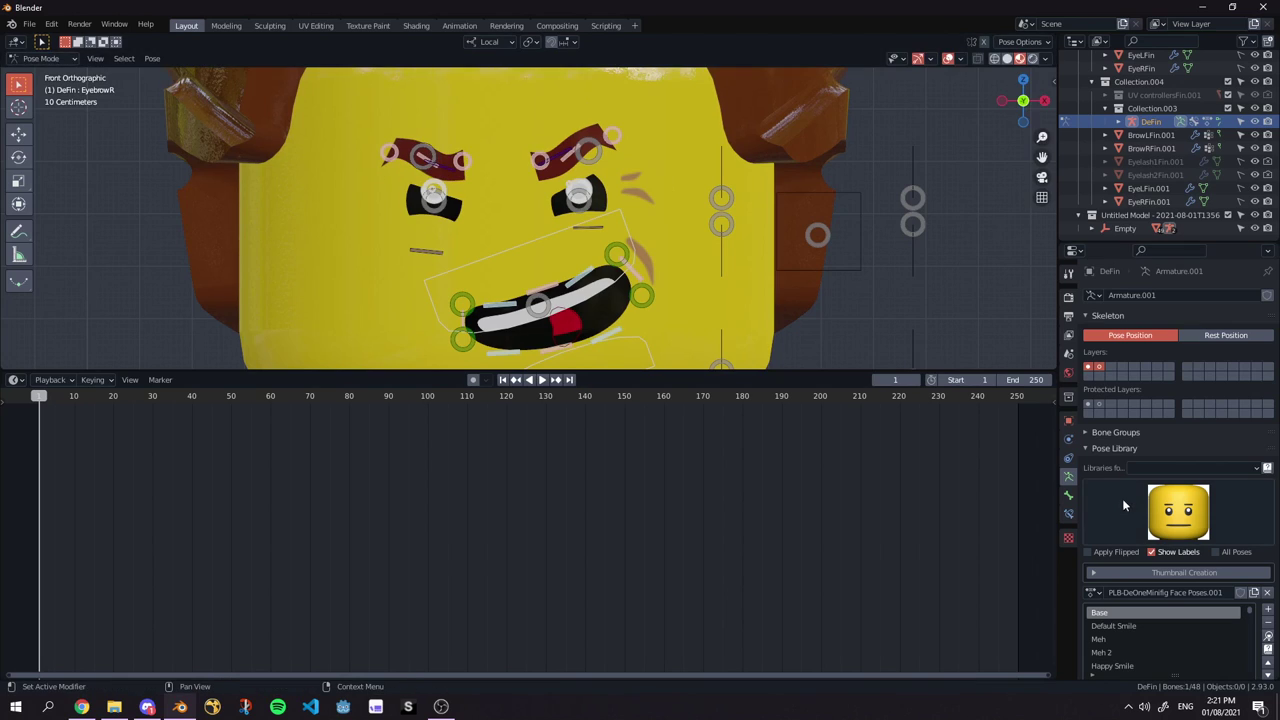
scroll(729, 218, "up", 2)
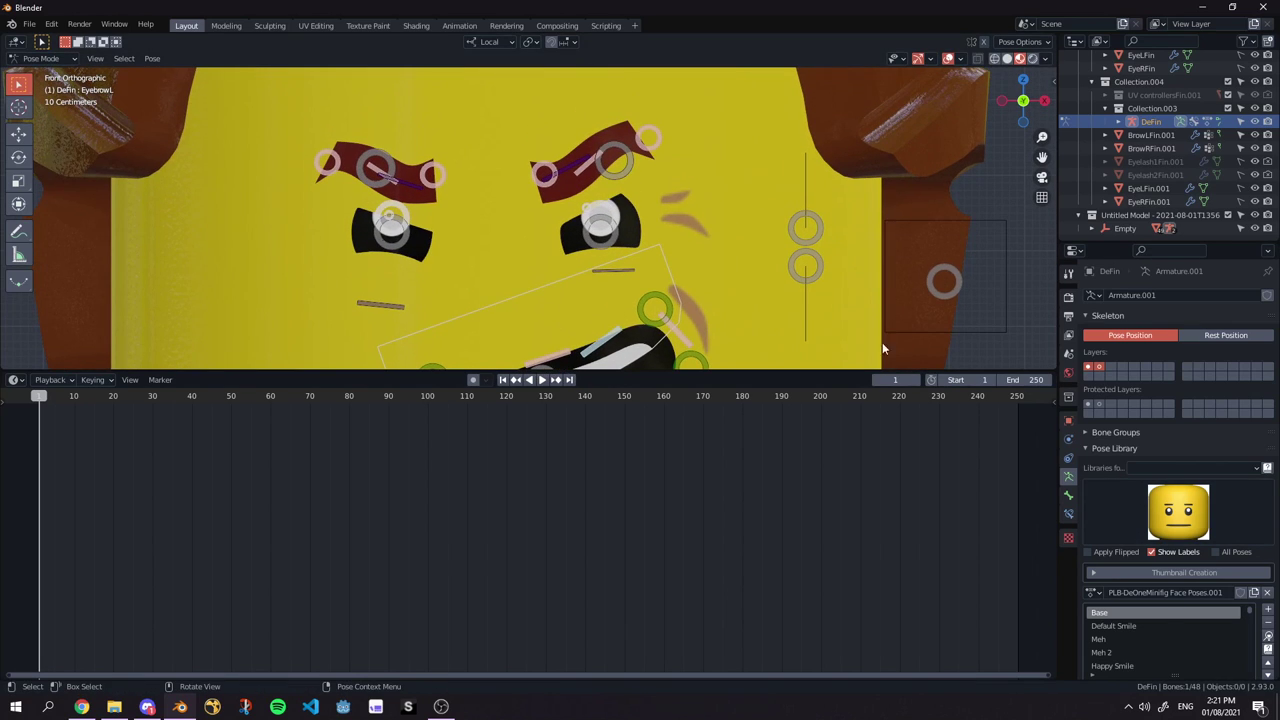
key("a")
left_click(1268, 637)
scroll(588, 154, "down", 1)
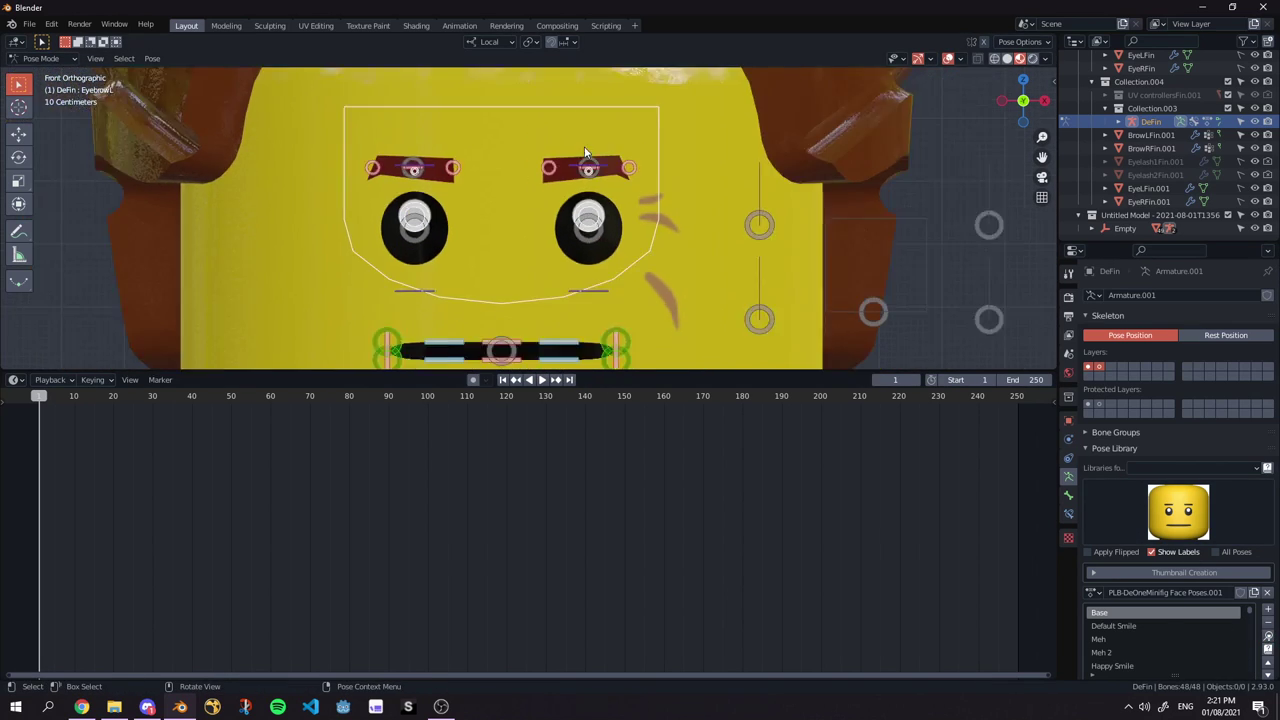
scroll(586, 153, "down", 3)
key("ctrl+z")
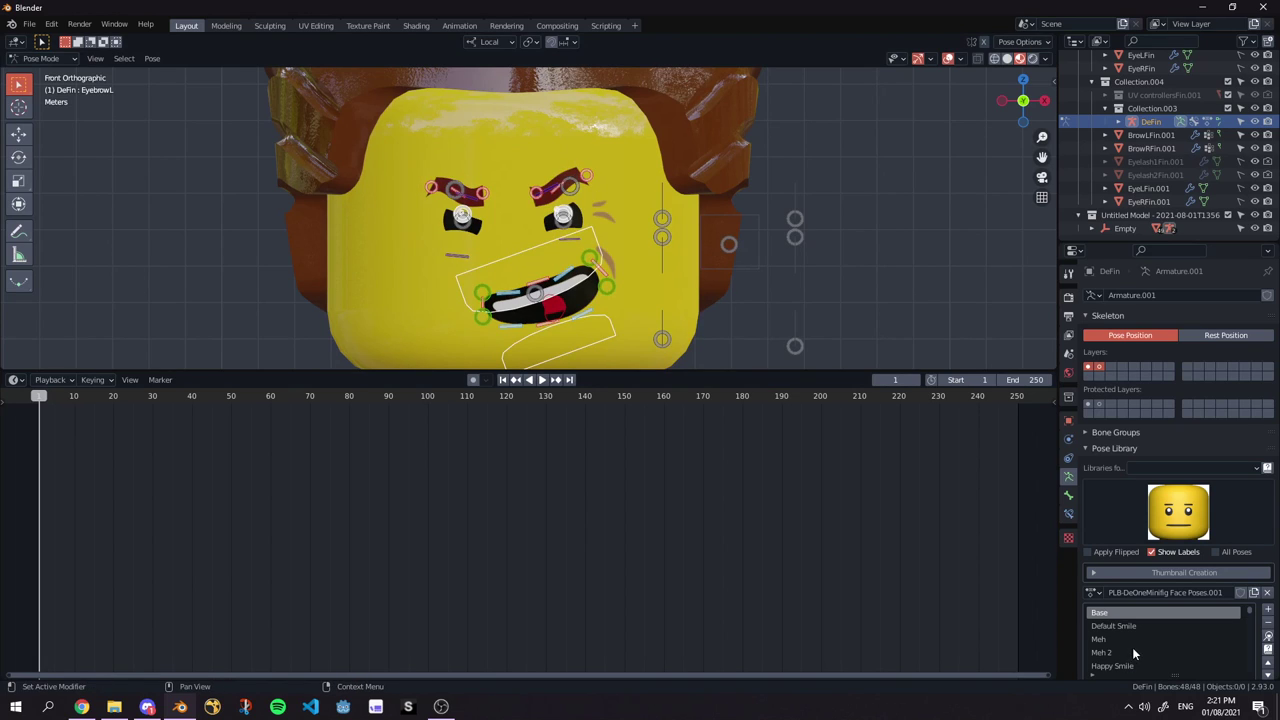
Examine the eyebrow bone's transform values and the whole face with the overlays hidden and shown.
scroll(642, 183, "up", 2)
key("n")
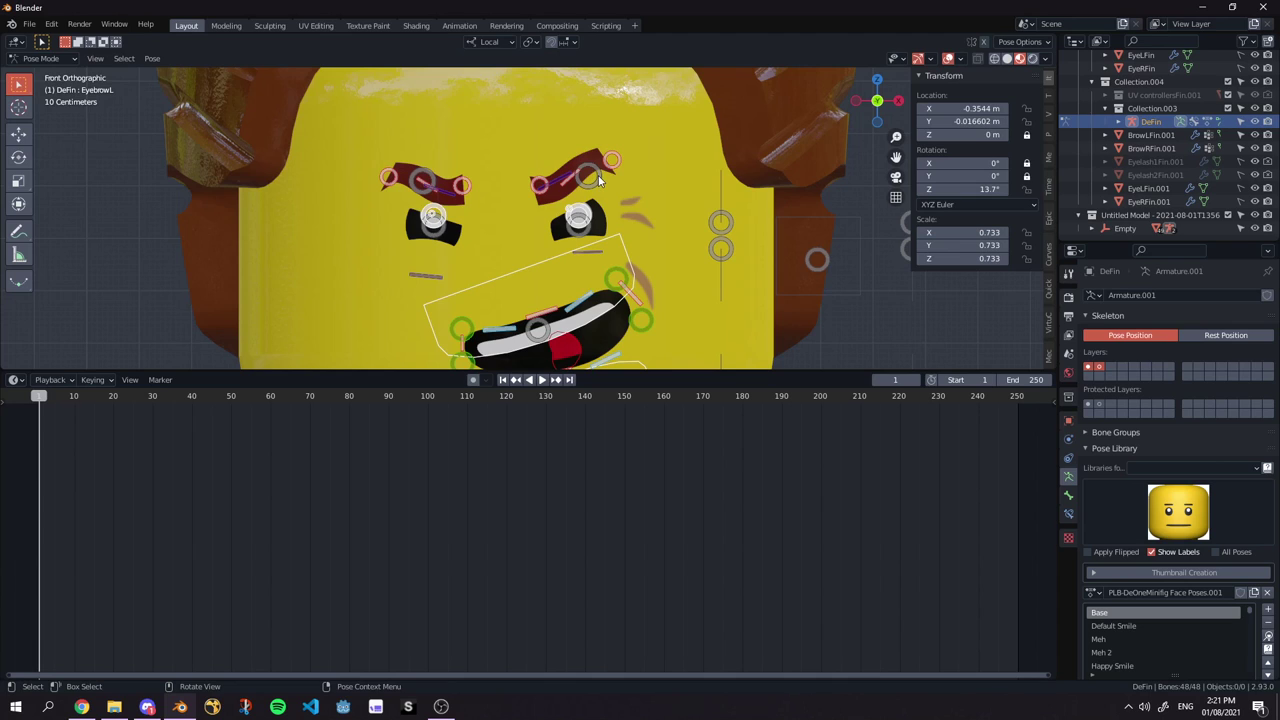
key("n")
scroll(554, 222, "down", 7)
scroll(643, 232, "up", 4)
mouse_move(564, 234)
middle_mouse_down("shift")
mouse_move(726, 245)
mouse_move(518, 247)
mouse_move(599, 288)
mouse_move(720, 277)
mouse_move(646, 243)
mouse_move(668, 243)
mouse_move(546, 257)
mouse_move(559, 256)
middle_mouse_up("shift")
left_click(947, 60)
key("shift+alt+z")
scroll(559, 256, "down", 1)
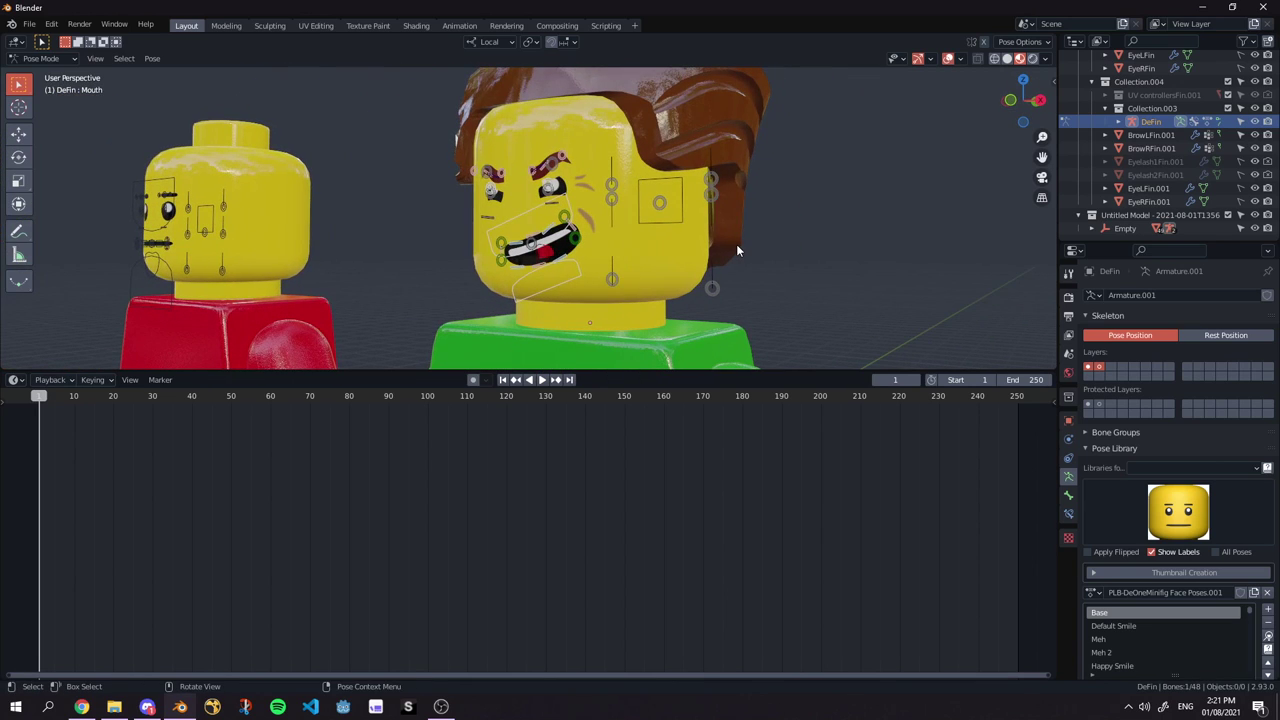
Add a MecaFace line to the minifigure's head.
key("n")
scroll(1051, 180, "down", 1)
scroll(1050, 182, "down", 9)
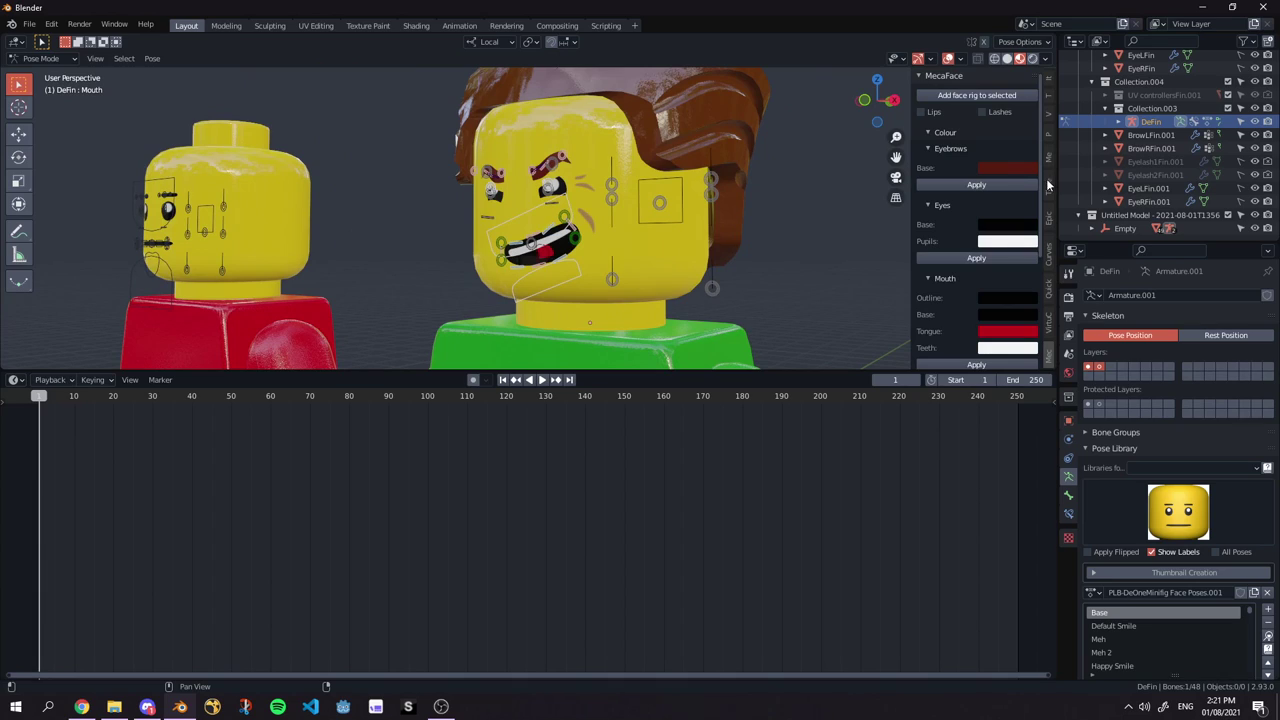
left_click(947, 133)
left_click(950, 210)
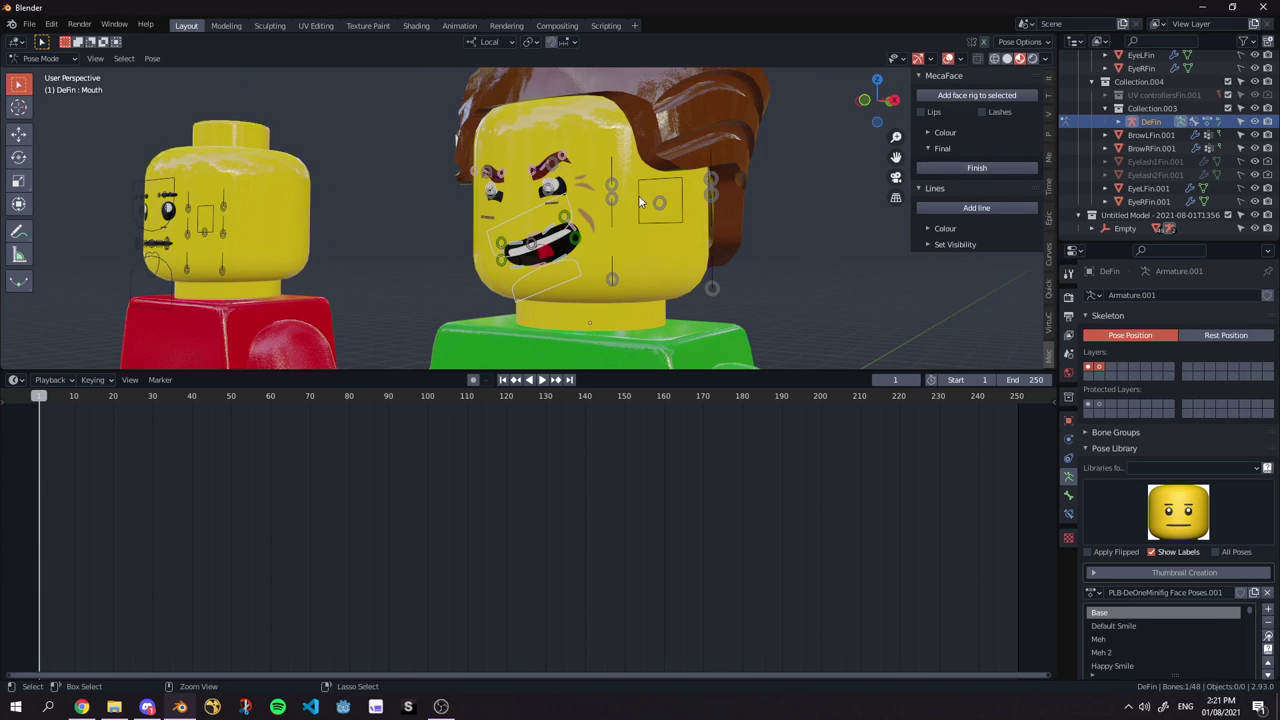
left_click(628, 279)
left_click(964, 209)
middle_click_drag(517, 252, 586, 266)
scroll(640, 254, "up", 3)
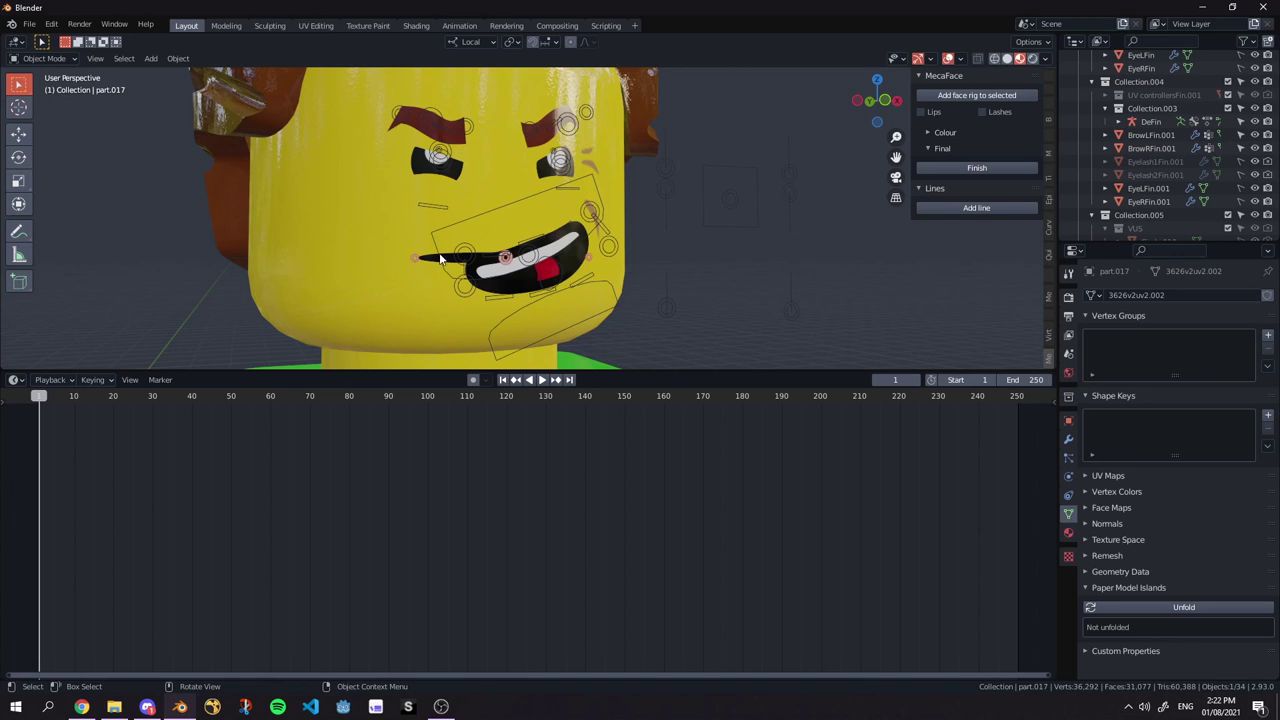
Open the head texture 3626d642.png in the lower area's Image Editor, framed on the painted brown wrinkle lines.
middle_click_drag(453, 260, 646, 232)
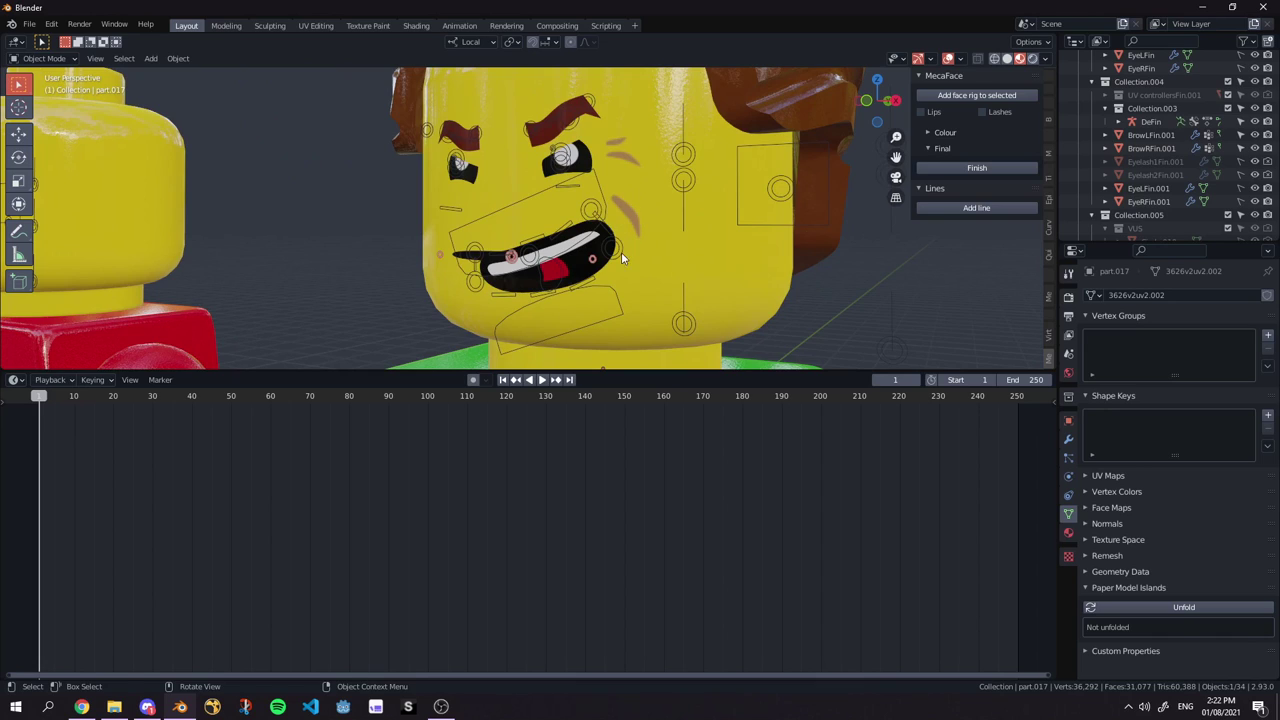
left_click(15, 380)
left_click(45, 433)
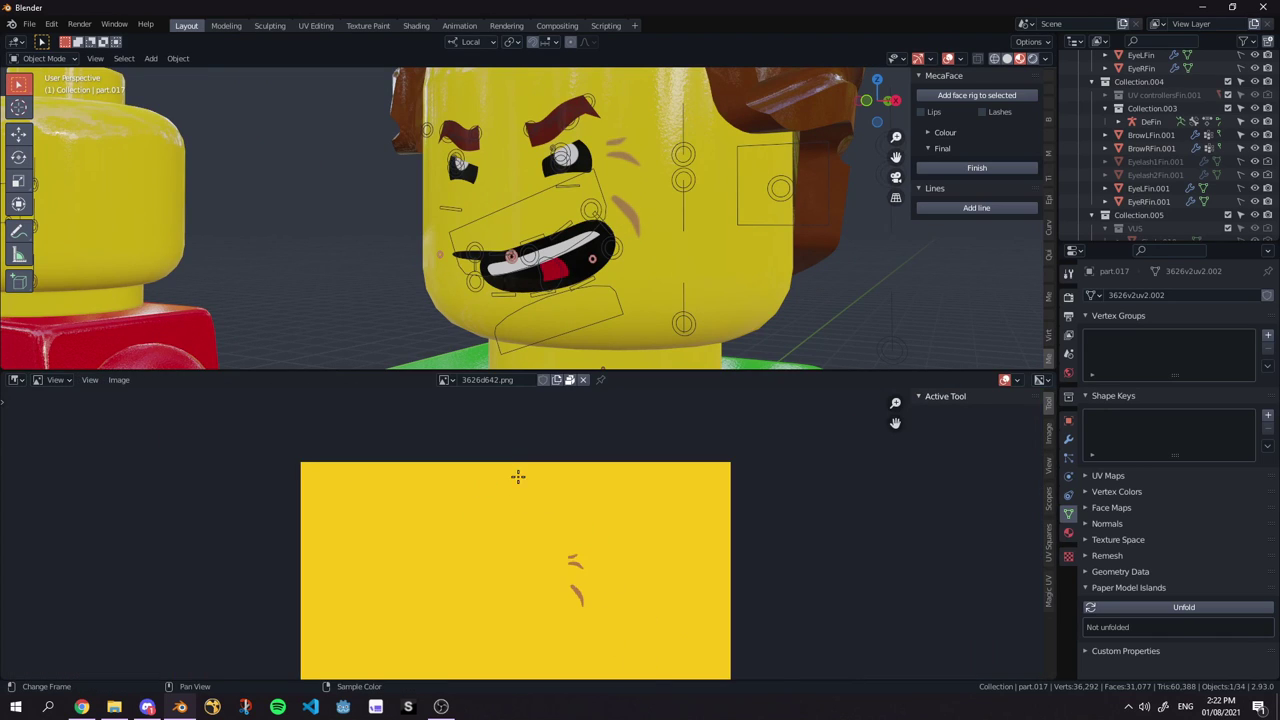
scroll(597, 543, "up", 6)
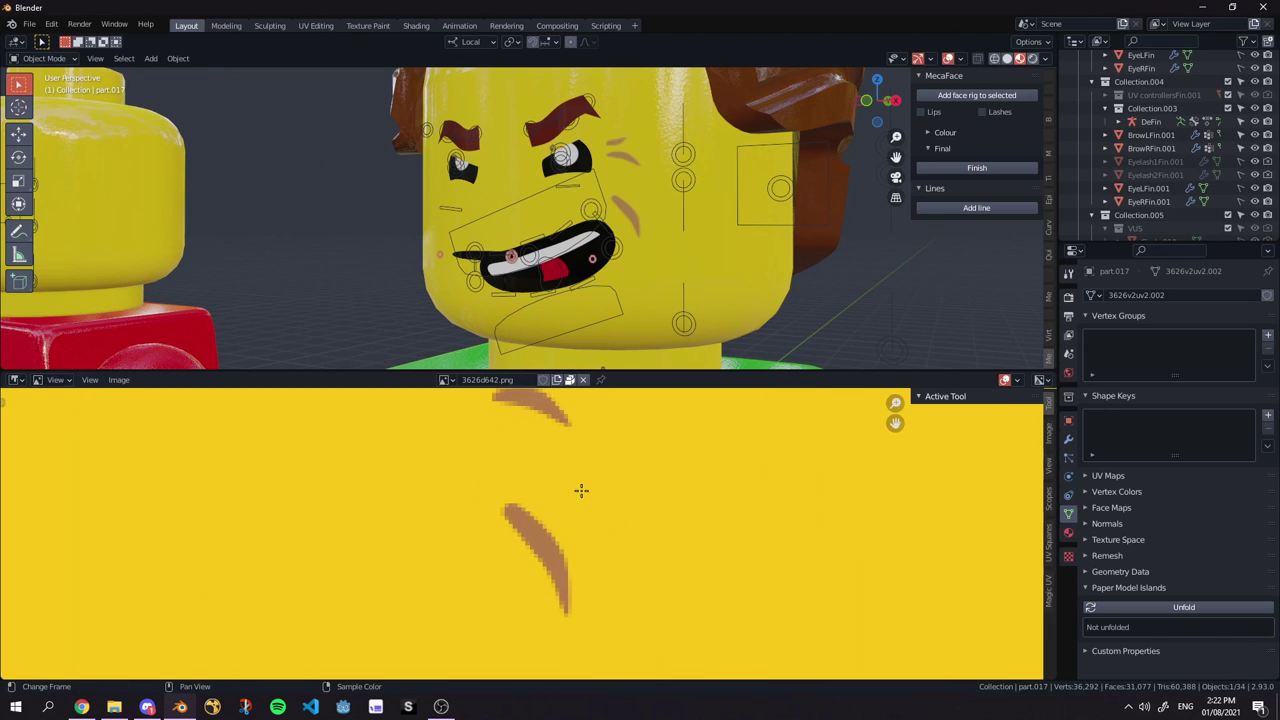
Select the new line's rig, FinLineys1, and enter Pose Mode.
middle_click_drag(446, 263, 509, 267)
left_click(592, 259)
middle_click_drag(593, 261, 609, 253)
key("ctrl+Tab")
middle_click_drag(514, 266, 571, 283)
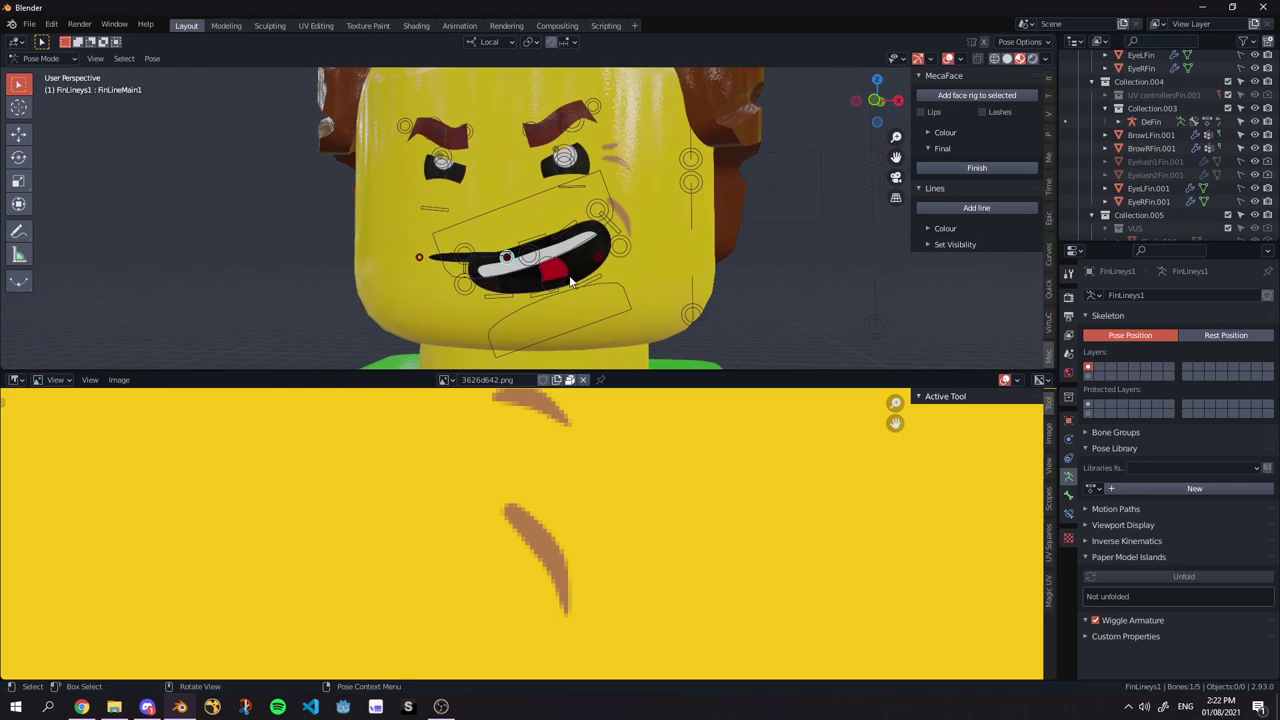
Set the line's base colour to the brown sampled from the painted wrinkle in the texture and apply it.
left_click(505, 259)
left_click(955, 230)
left_click(957, 287)
left_click(956, 286)
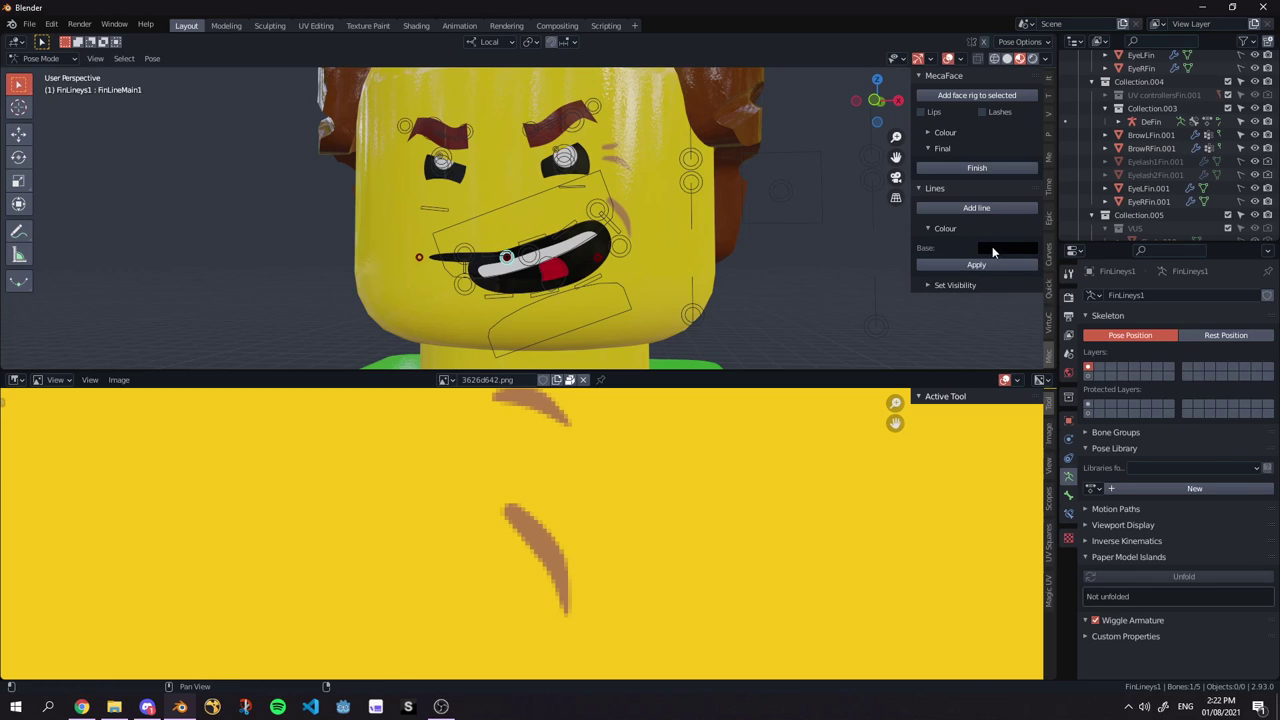
left_click(1000, 249)
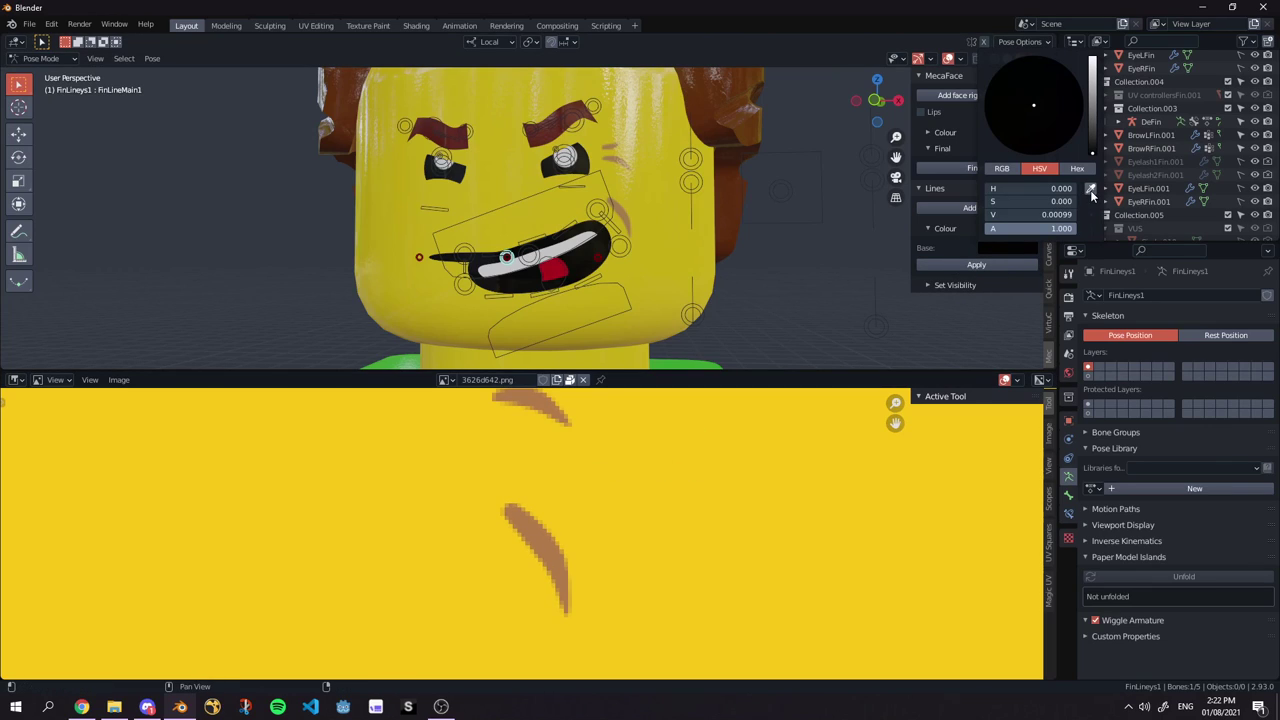
left_click(1091, 189)
left_click(555, 545)
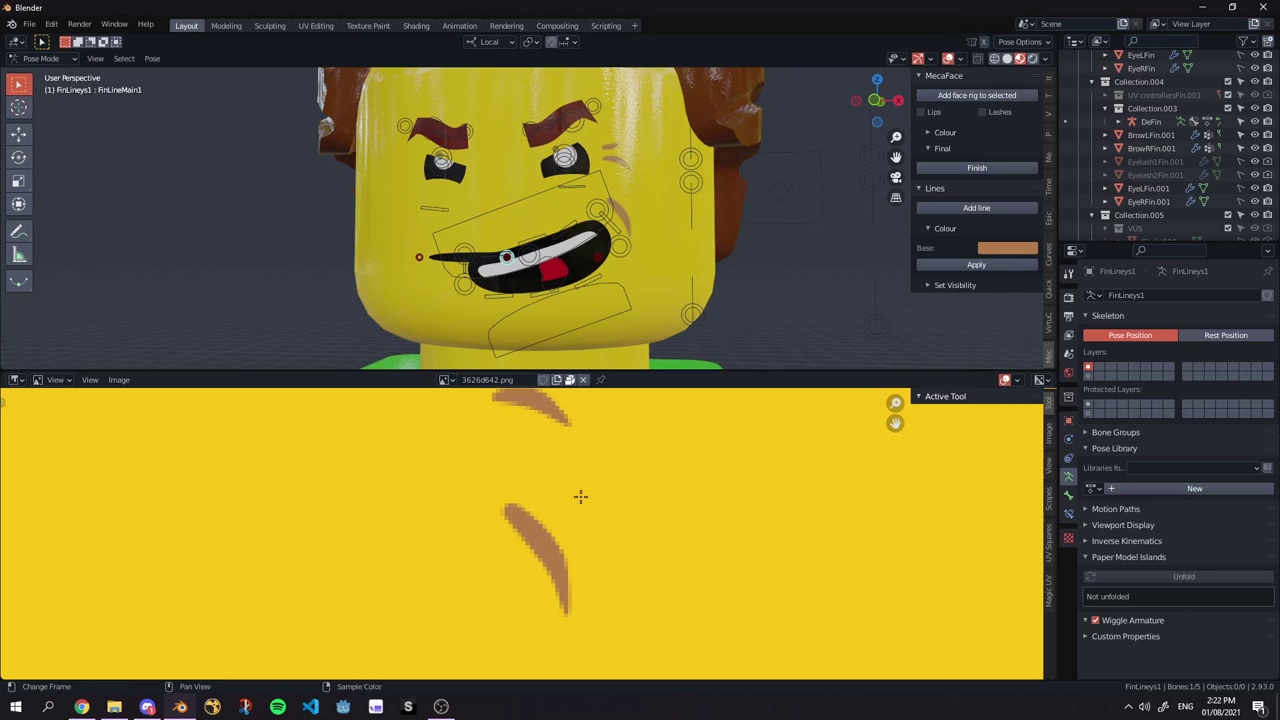
left_click(976, 264)
Move the whole line up between the mouth and the eyes with its main bone, FinLineMain1, and scale it down.
middle_click_drag(620, 312, 490, 272)
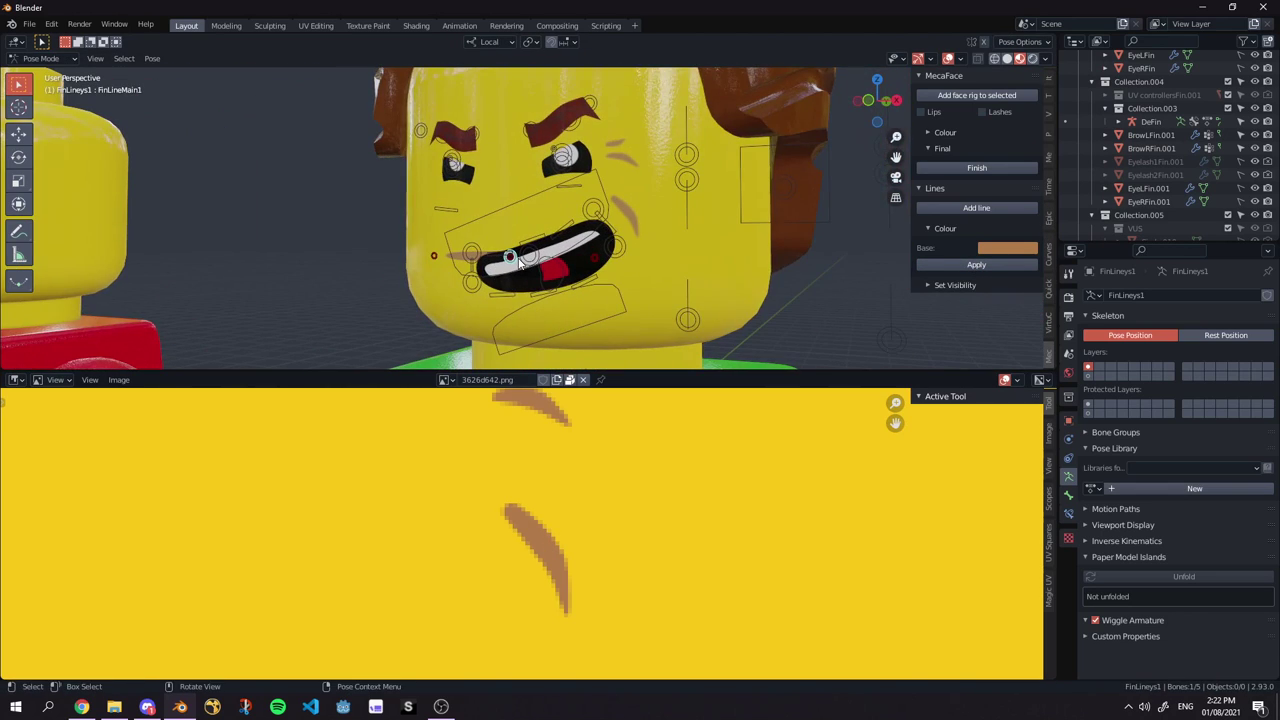
key("g")
left_click(528, 171)
middle_click_drag(540, 180, 694, 248)
key("KP_Decimal")
scroll(650, 242, "down", 10)
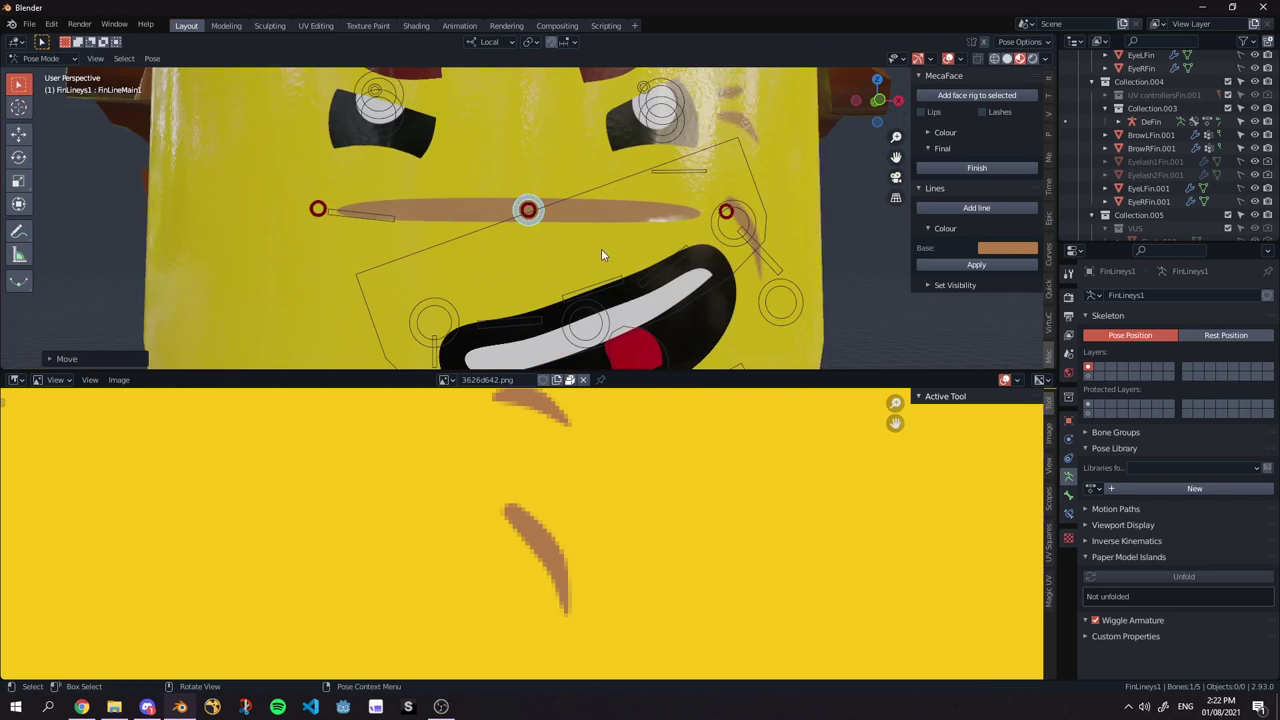
key("s")
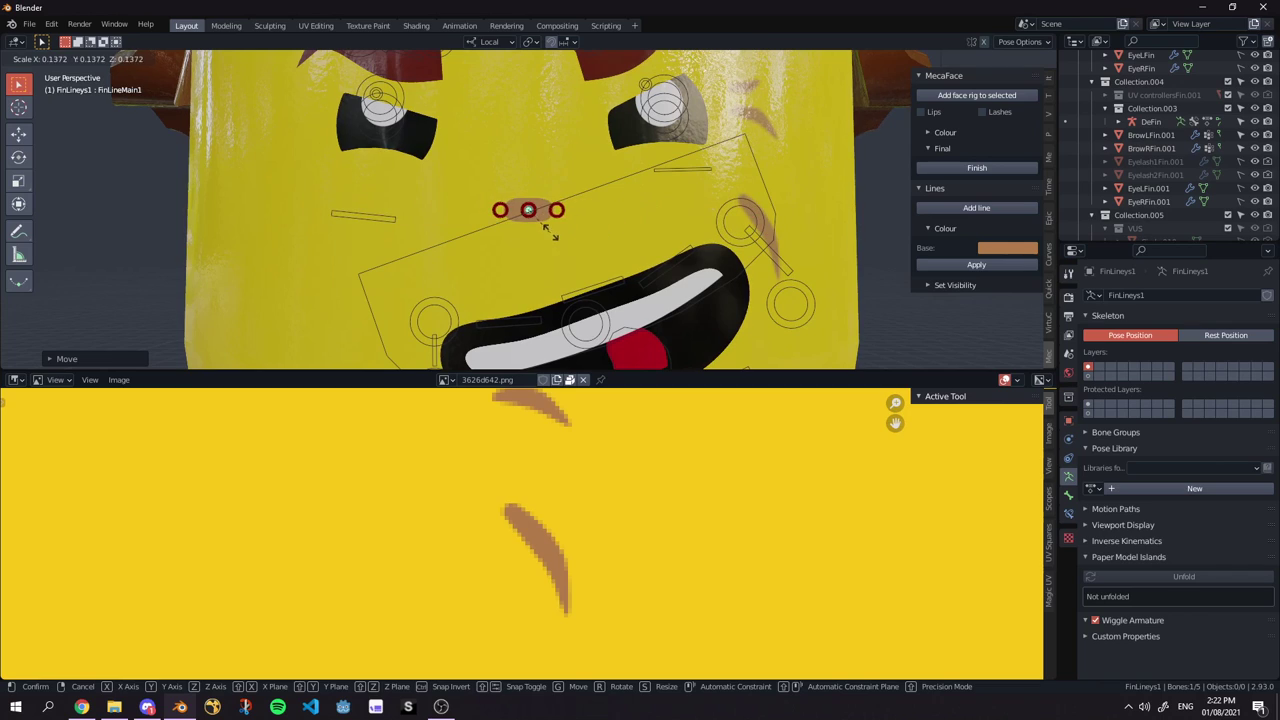
left_click(638, 232)
Try bending the line by moving its RightLine end bone, and undo the change.
left_click(437, 209)
key("r")
right_click(572, 212)
key("g")
left_click(582, 168)
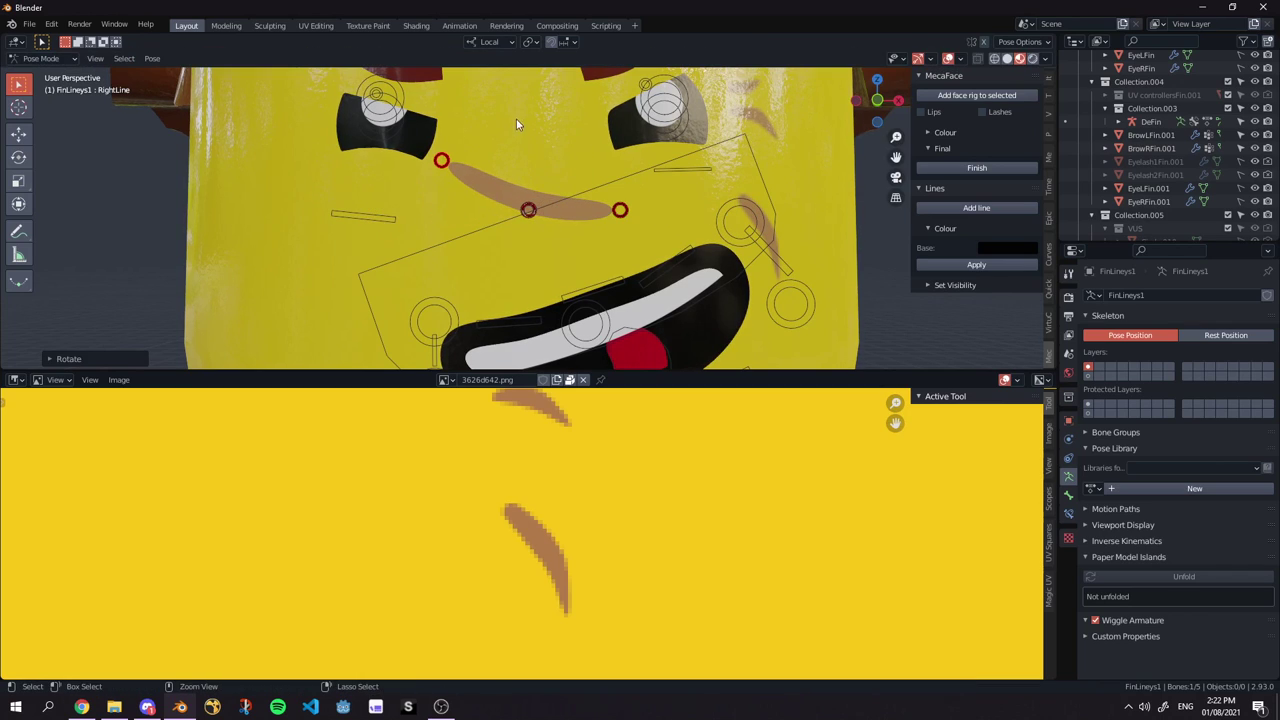
key("ctrl+z")
key("ctrl+z")
scroll(534, 212, "up", 1)
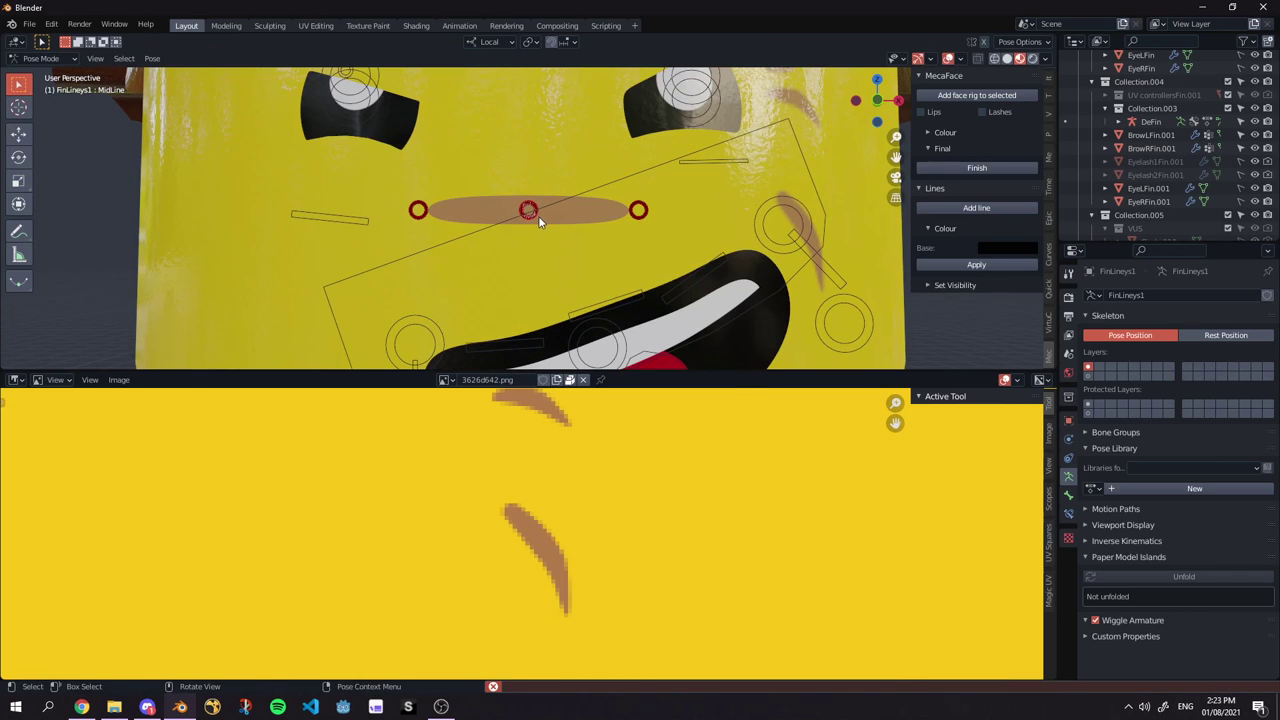
Try bending the line by moving and rotating its MidLine bone and moving an end bone.
key("g")
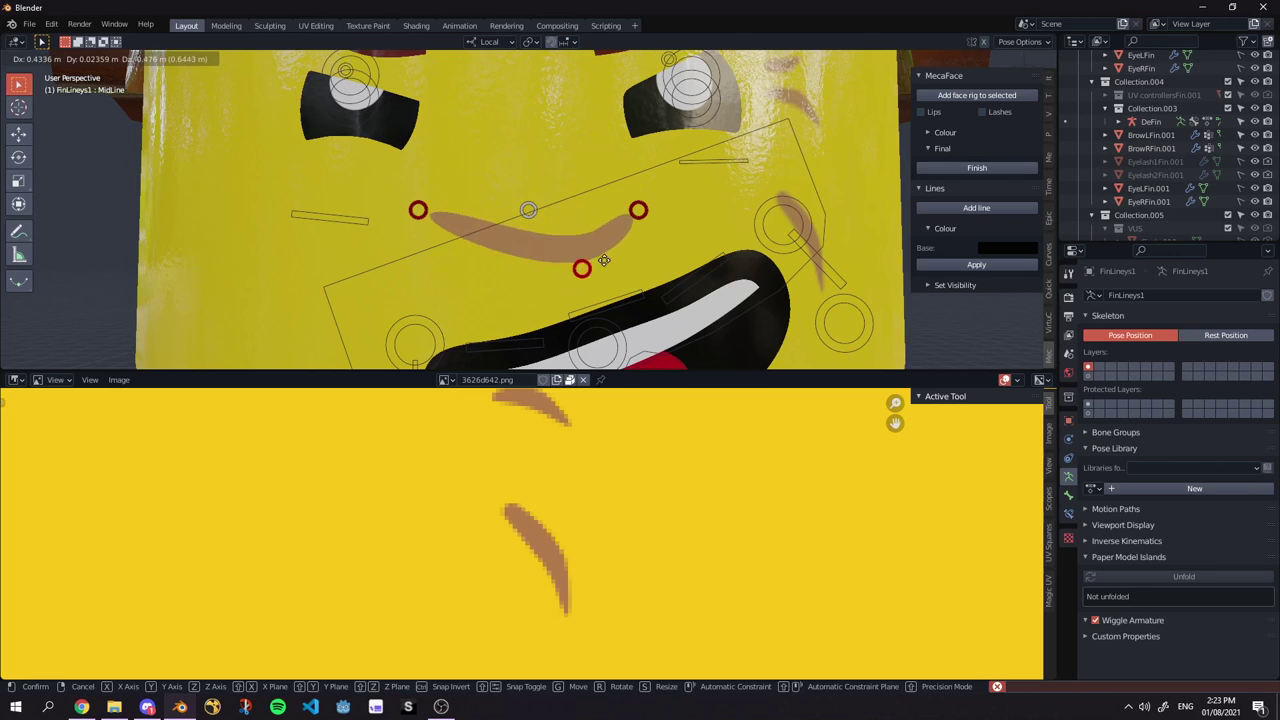
left_click(518, 183)
key("r")
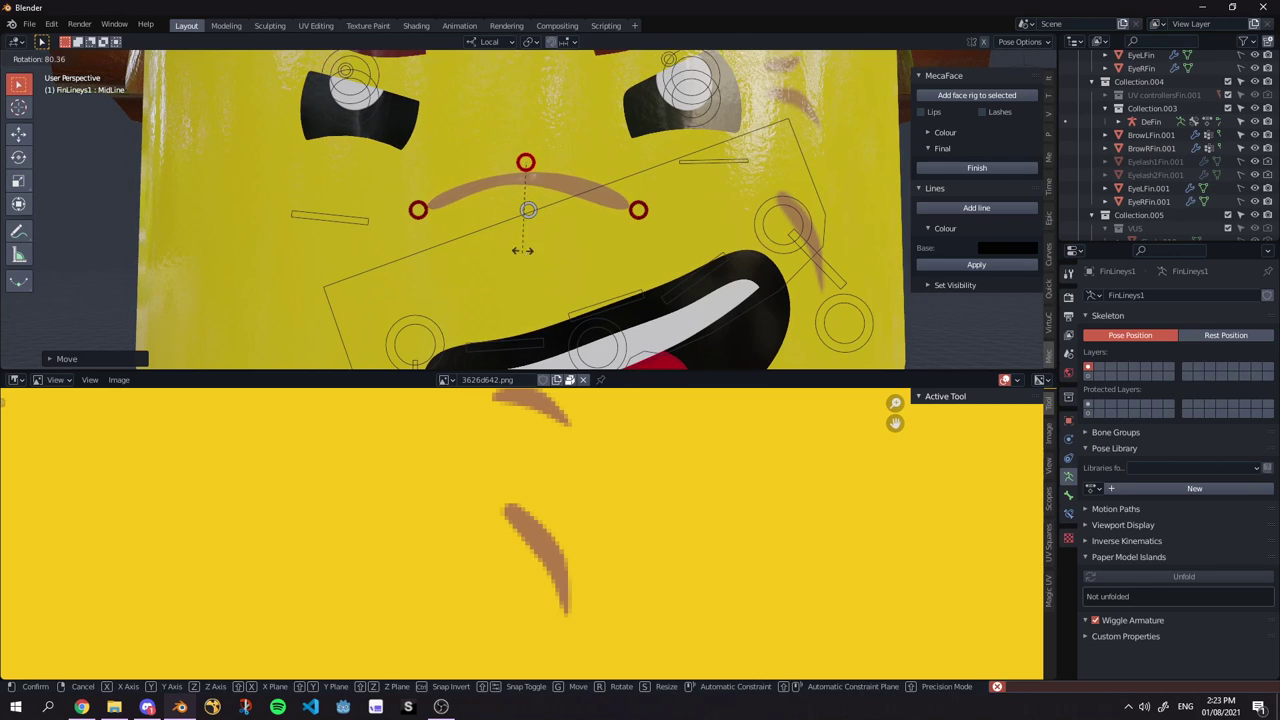
left_click(508, 200)
left_click(423, 214)
key("g")
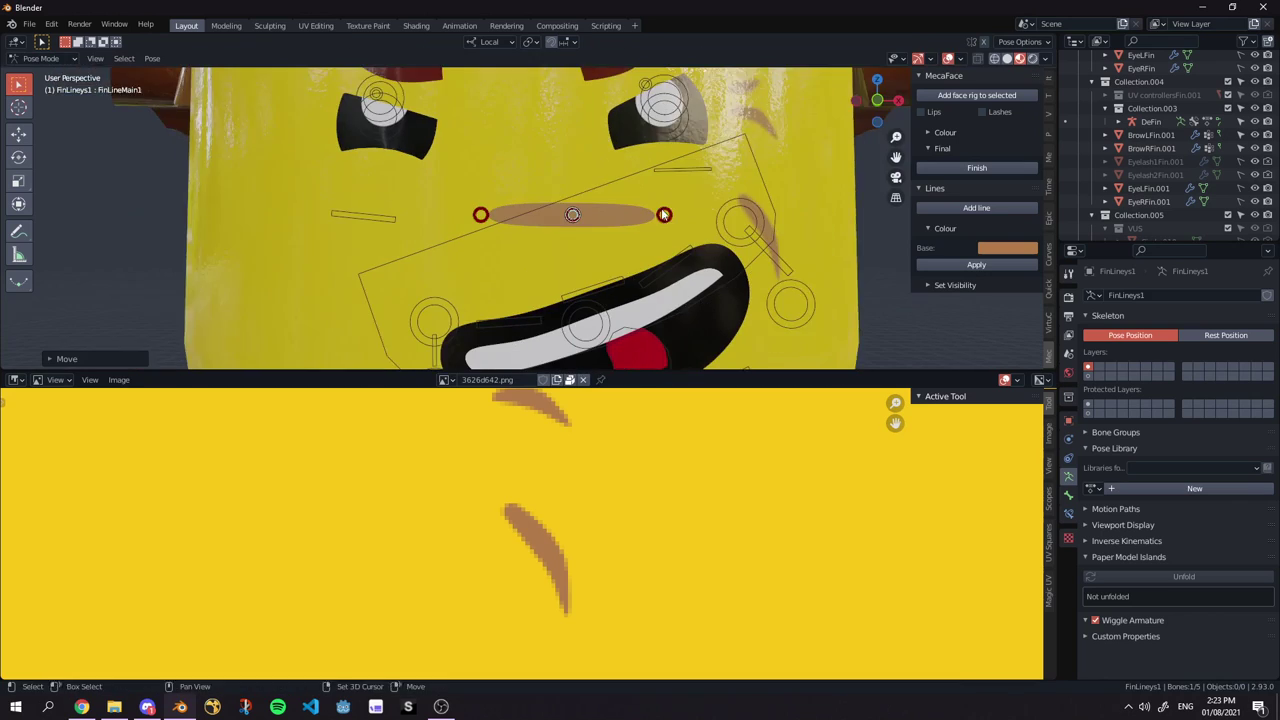
Move and rotate the line with its FinLineMain1 bone so it lies along the painted wrinkle beside the mouth.
middle_click_drag(662, 212, 491, 205, "shift")
key("g")
left_click(683, 217)
key("r")
left_click(657, 289)
key("g")
left_click(691, 260)
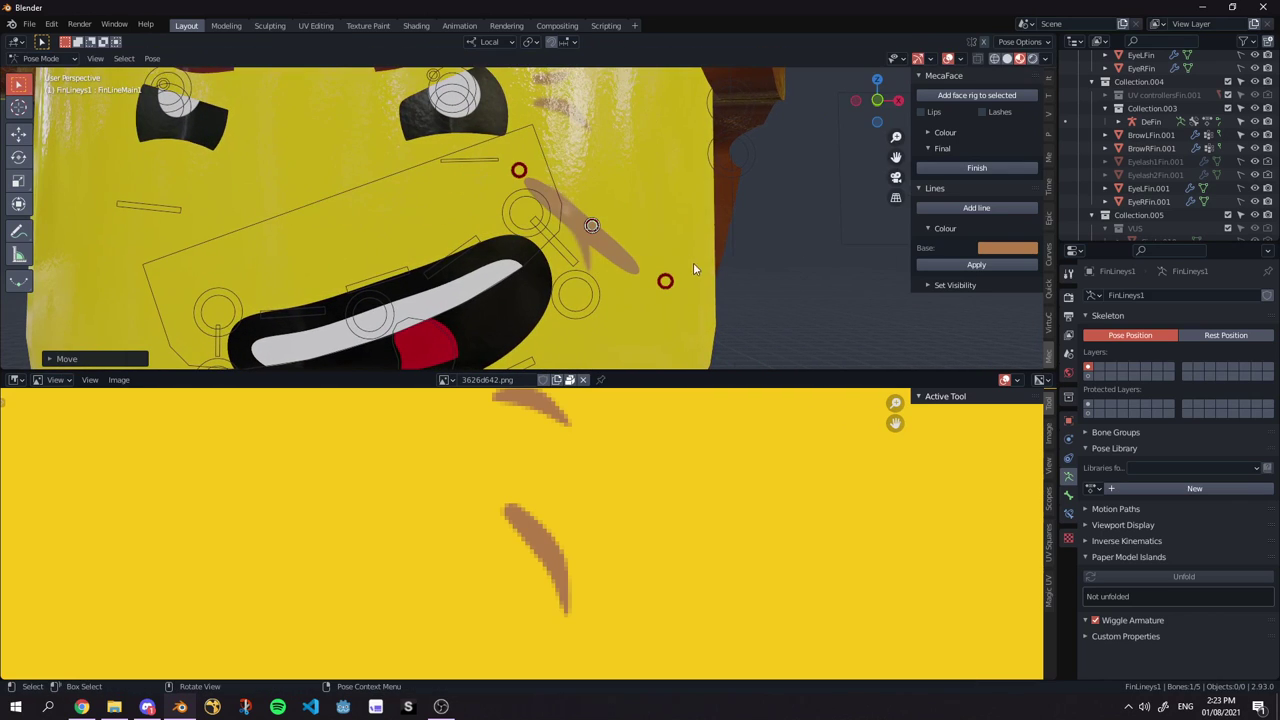
key("r")
left_click(703, 249)
key("g")
left_click(689, 247)
Fine-tune the line's position over the painted wrinkle and scale it with the FinLineMain1 bone.
scroll(678, 267, "up", 2)
middle_click_drag(674, 274, 638, 267, "shift")
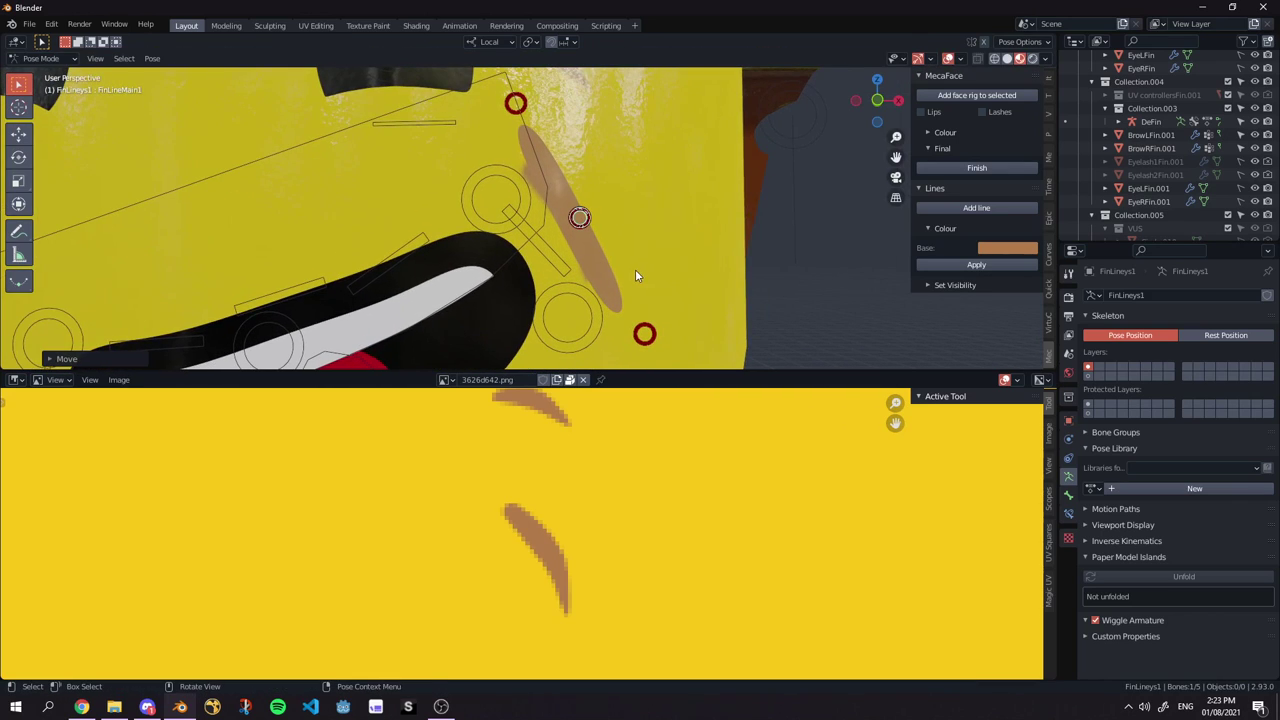
key("g")
left_click(596, 226)
left_click(597, 231)
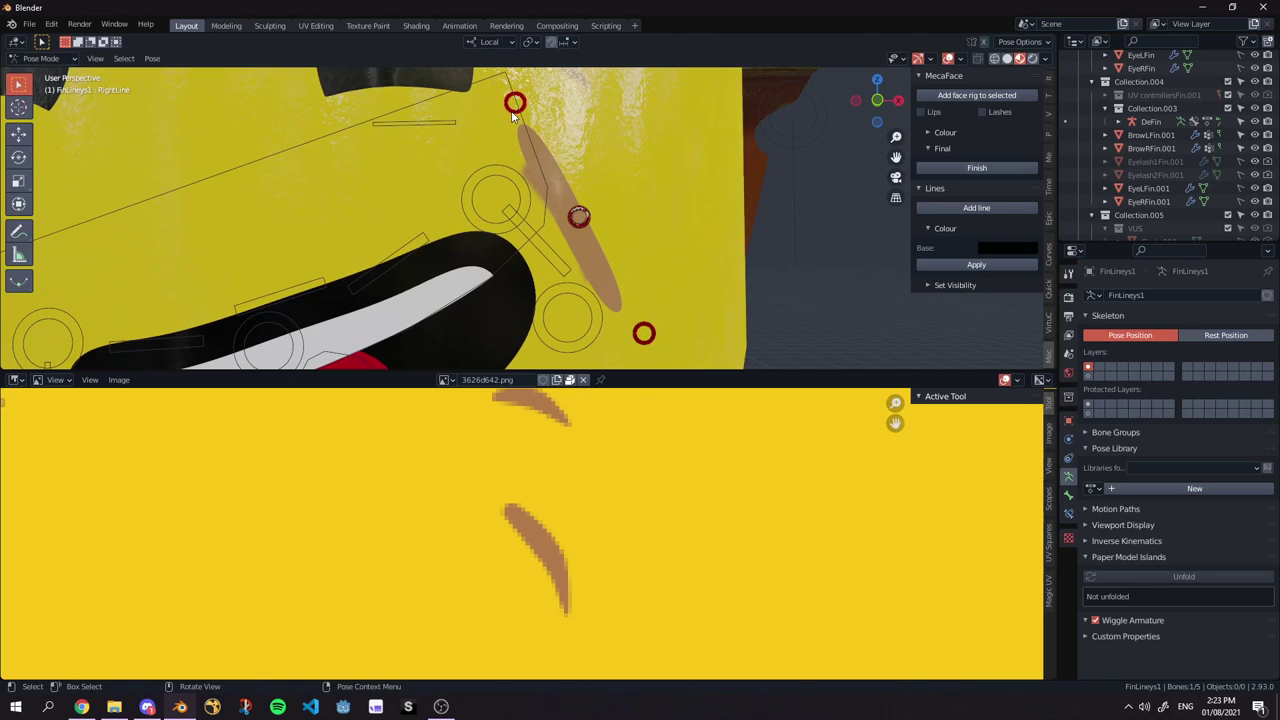
left_click(589, 226)
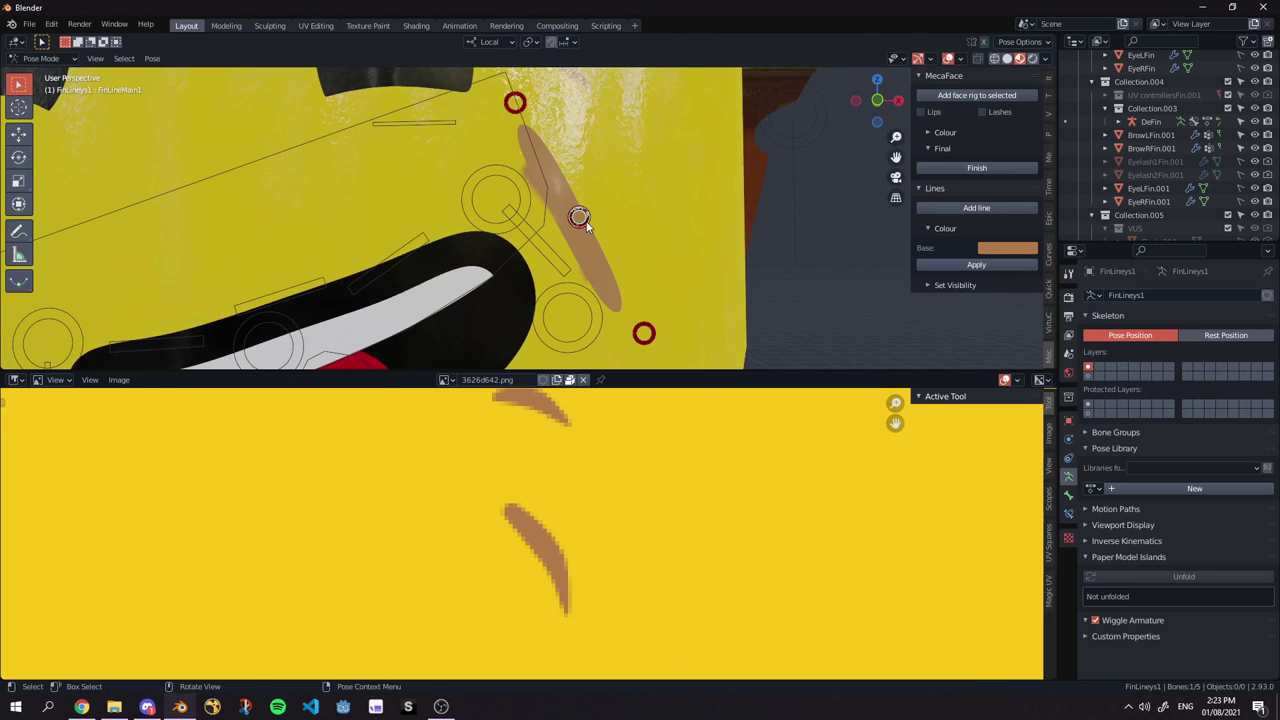
key("s")
left_click(662, 238)
Move the RightLine and LeftLine end bones inward to the two tips of the painted wrinkle.
left_click(523, 154)
key("g")
left_click(517, 152)
key("r")
right_click(613, 124)
left_click_drag(622, 292, 598, 285)
Nudge the RightLine bone and scale it down to narrow the line's upper end.
left_click(517, 147)
left_click(518, 150)
key("s")
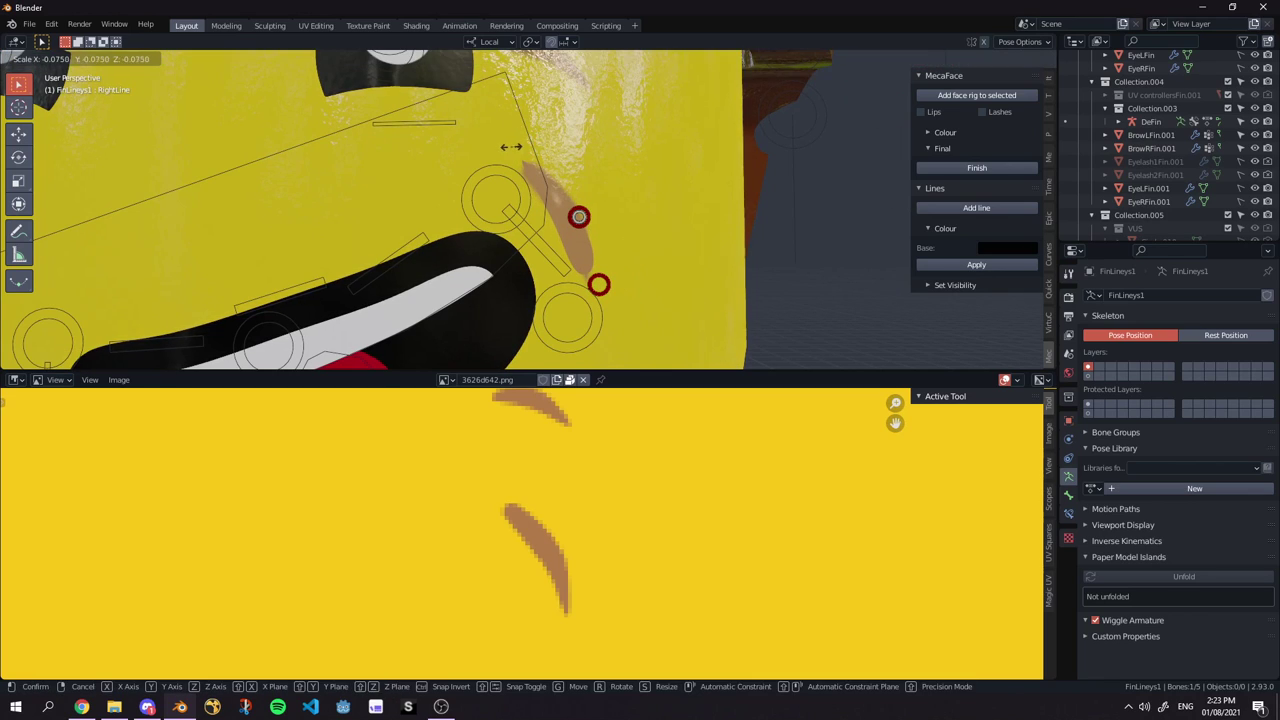
right_click(580, 151)
key("g")
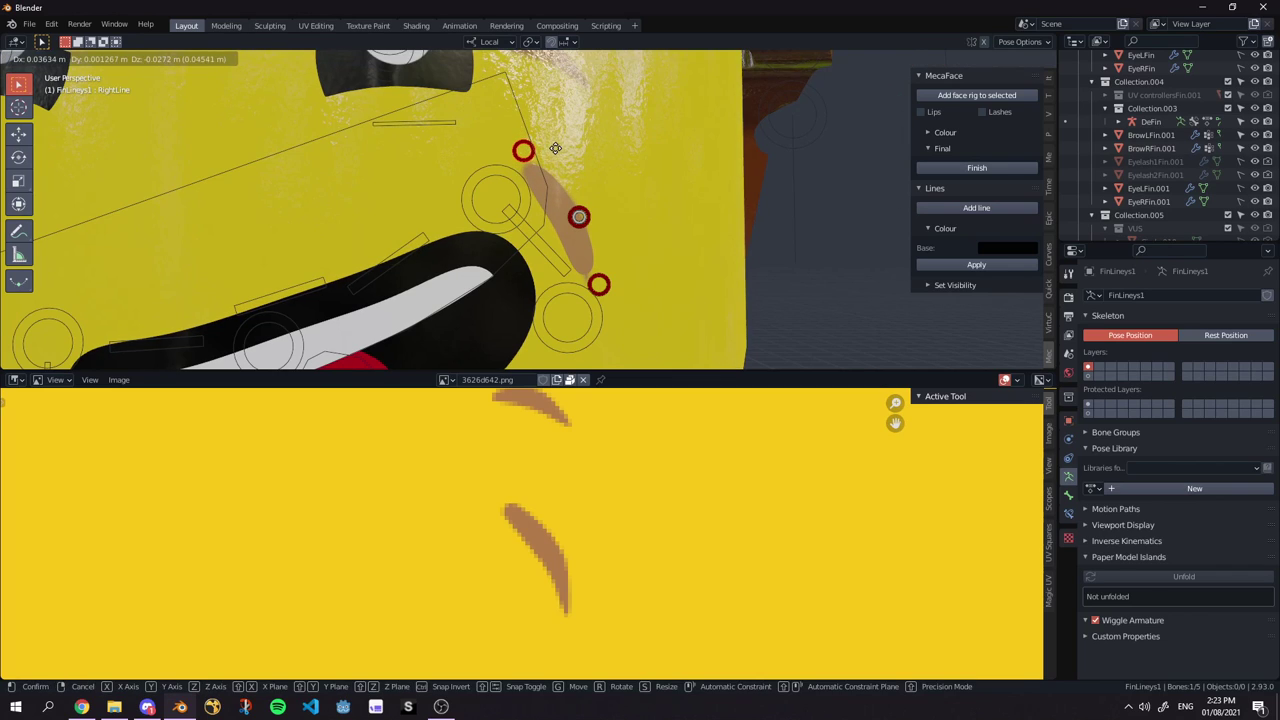
left_click(555, 147)
key("s")
left_click(574, 155)
Adjust the LeftLine bone to the wrinkle's lower tip, and move and scale down MidLine to match its curve.
left_click(603, 284)
key("g")
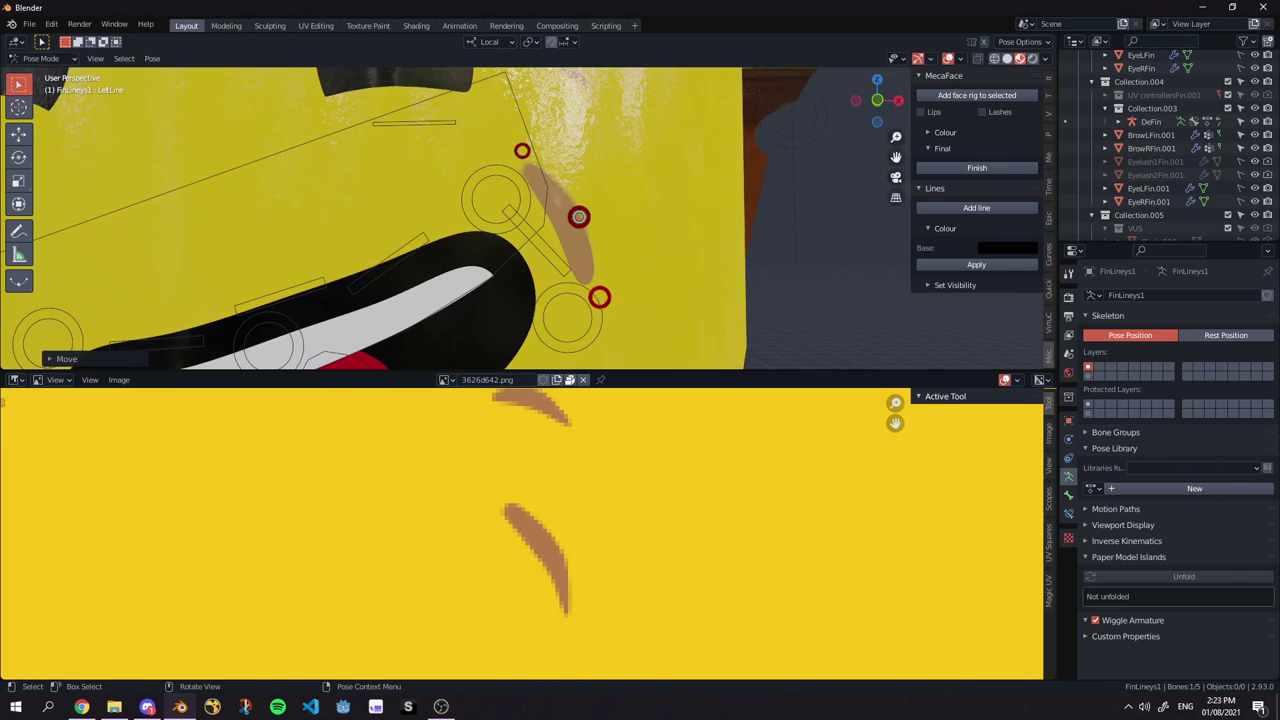
left_click(612, 285)
left_click(588, 222)
key("g")
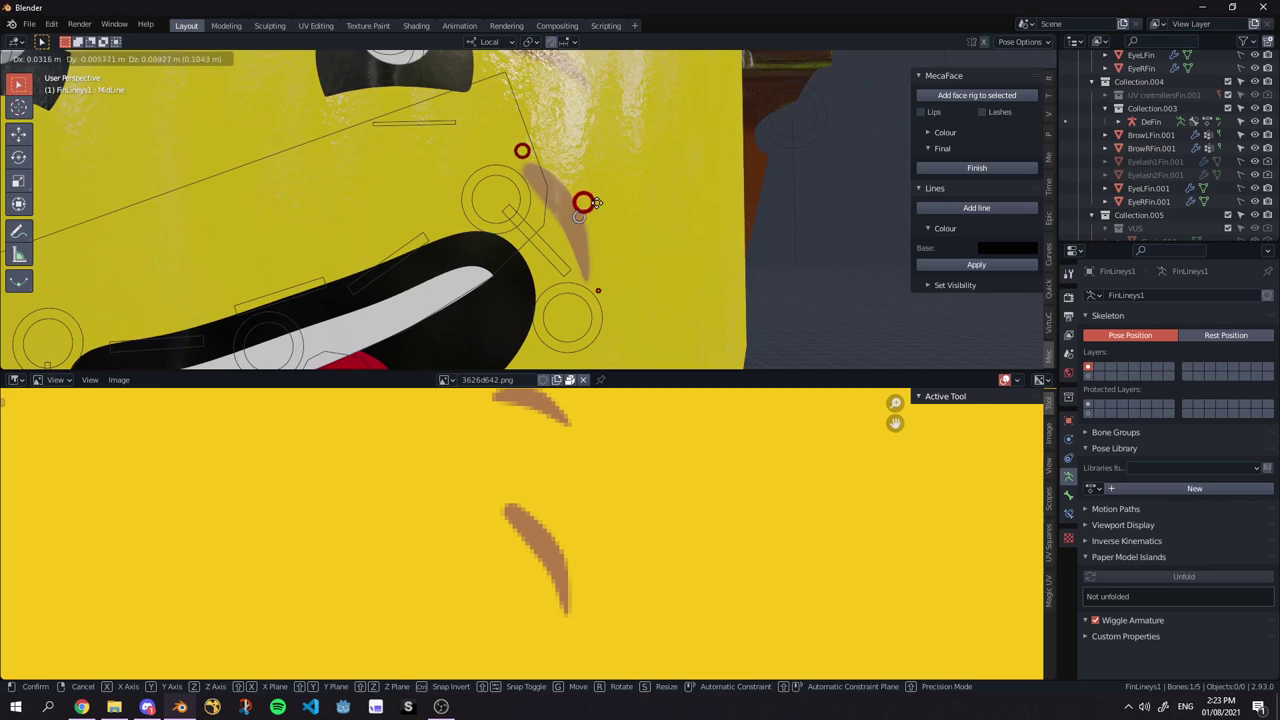
left_click(594, 211)
key("s")
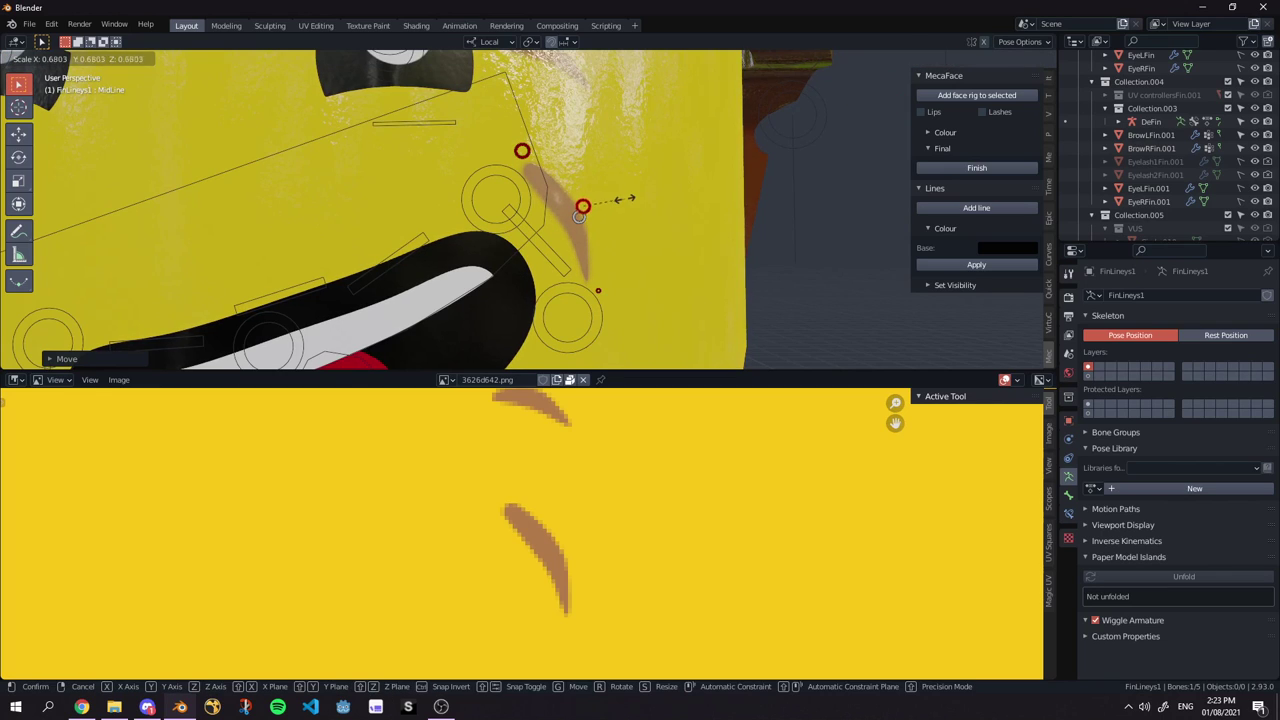
left_click(626, 199)
Return to Object Mode and, in Paint mode on 3626d642.png, paint out the wrinkle that the line replaces.
scroll(581, 218, "down", 2)
key("ctrl+Tab")
scroll(540, 525, "down", 4)
middle_click_drag(530, 532, 530, 474)
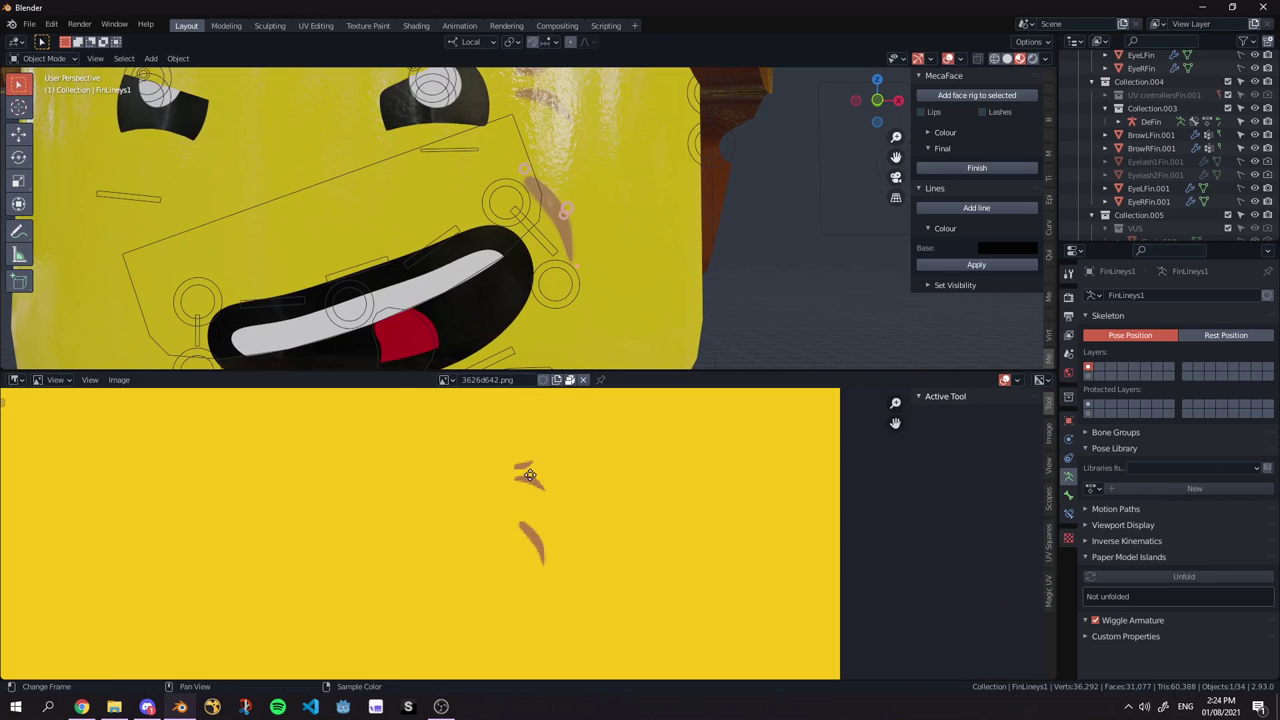
left_click(55, 380)
left_click(55, 422)
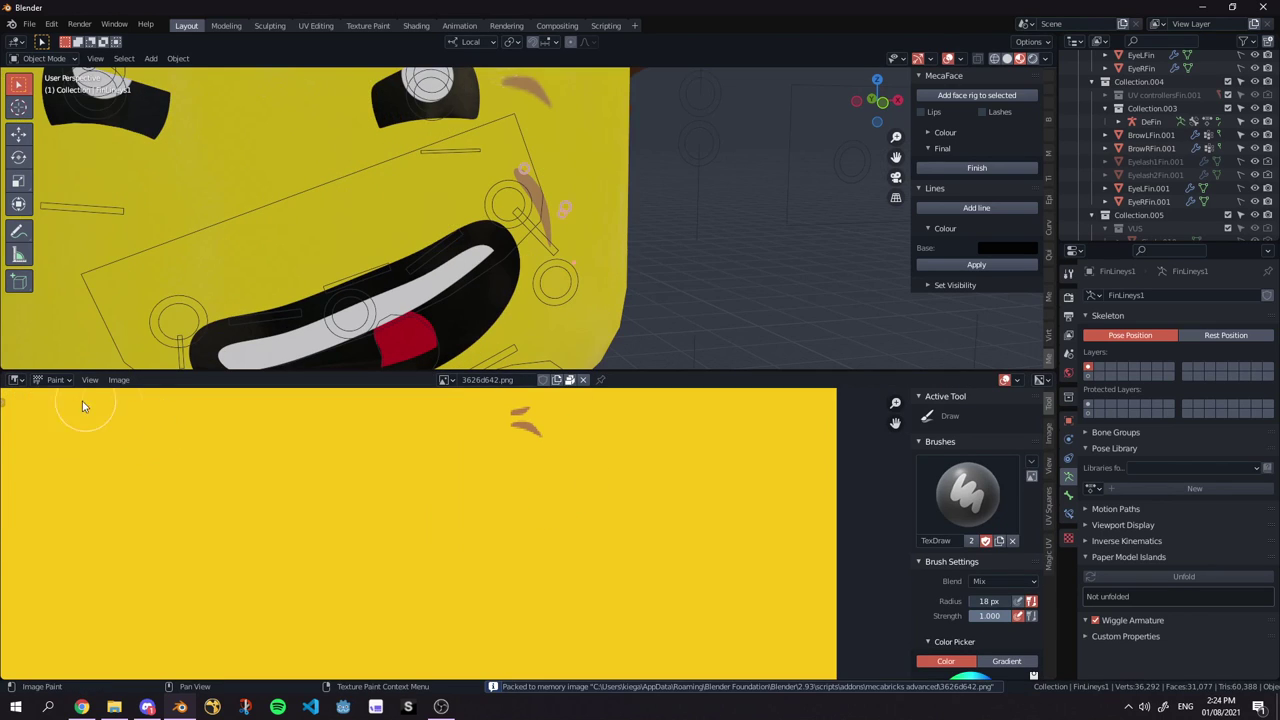
Replace the image editor with the Timeline and enter Pose Mode on the face rig, DeFin.
left_click(15, 380)
left_click(181, 431)
scroll(585, 244, "down", 4)
scroll(585, 250, "down", 3)
left_click(548, 246)
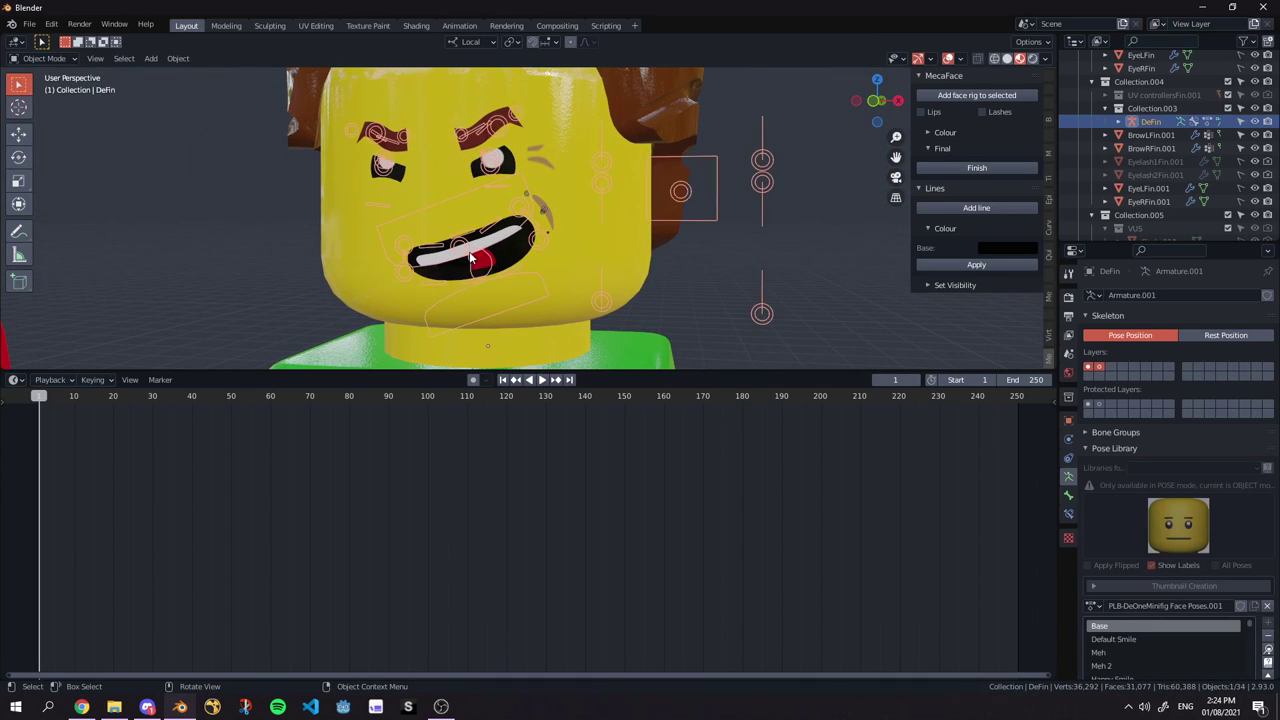
key("ctrl+Tab")
Choose an active keying set for the face rig and turn on auto keying.
left_click(93, 380)
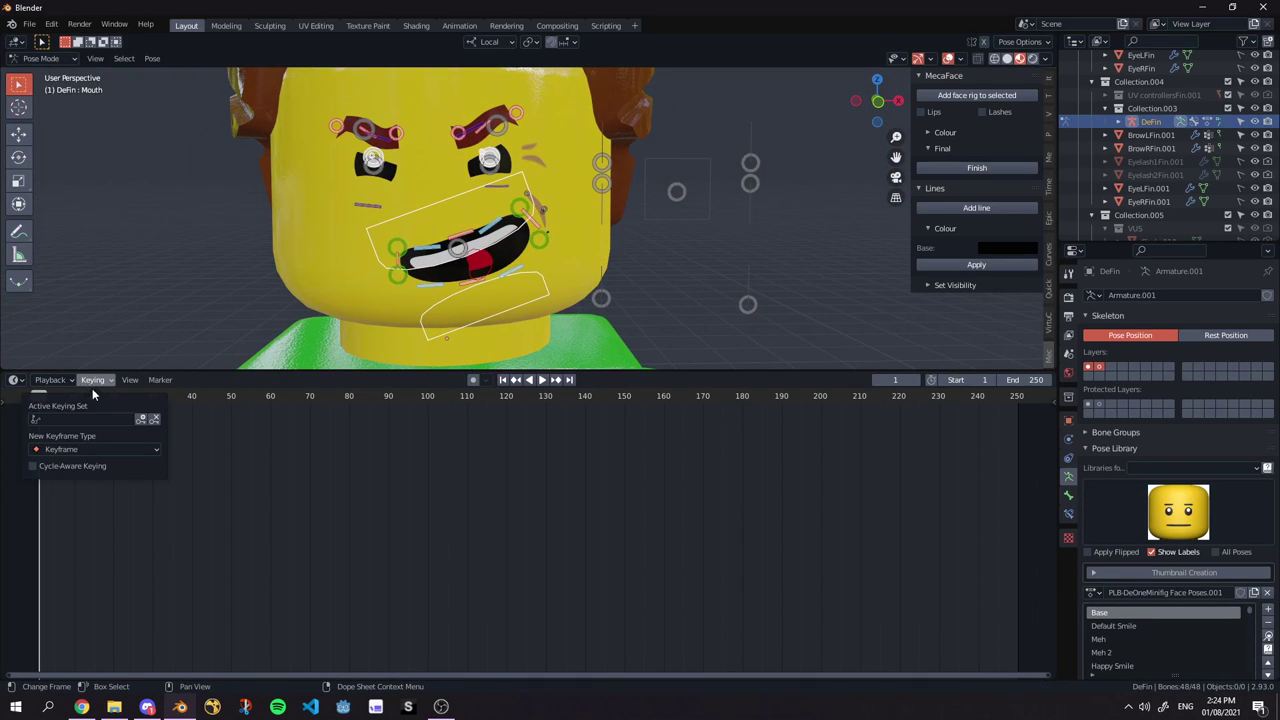
left_click(70, 420)
left_click(74, 505)
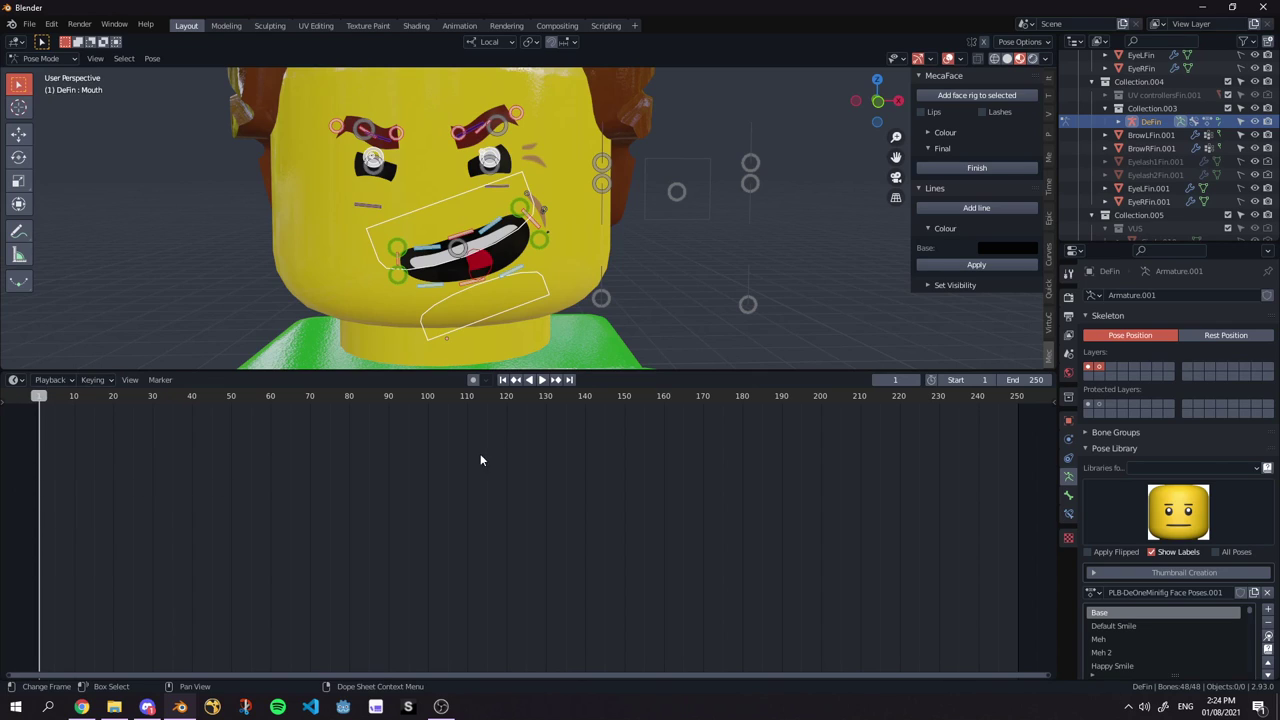
left_click(474, 380)
Open the face pose previews in the Pose Library and pick Screaming 2.
scroll(455, 258, "up", 2)
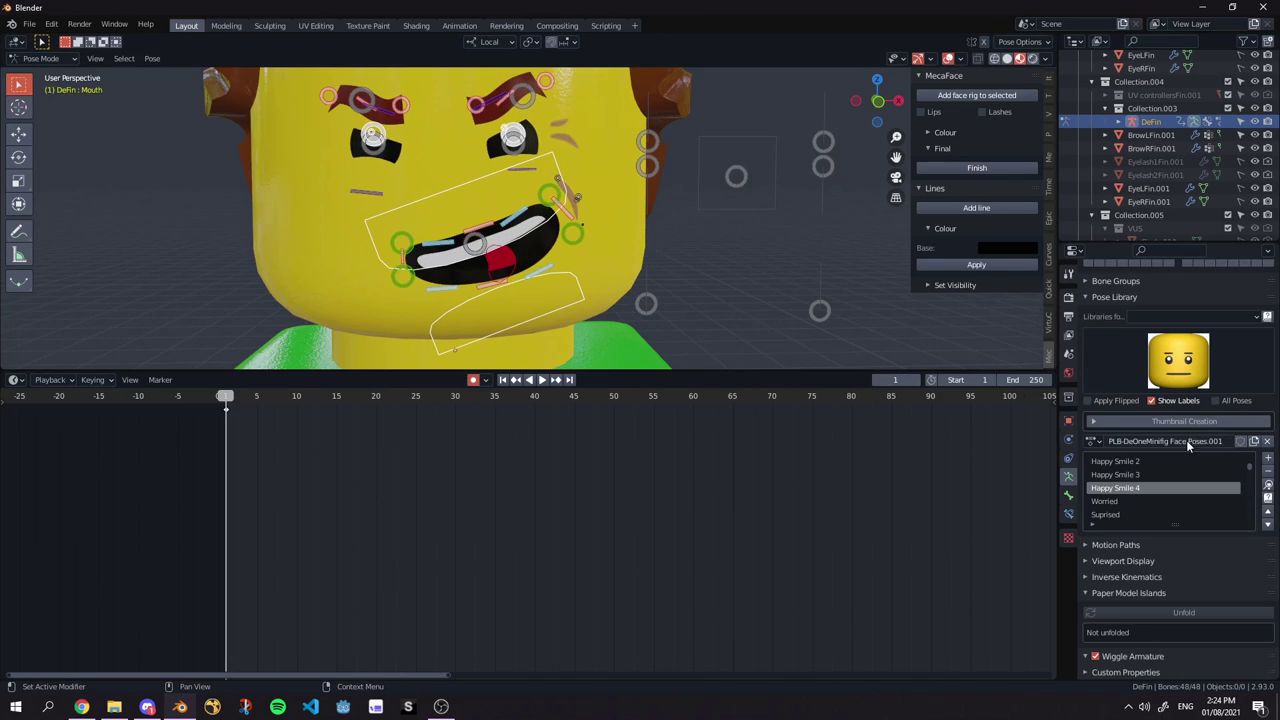
left_click(1177, 380)
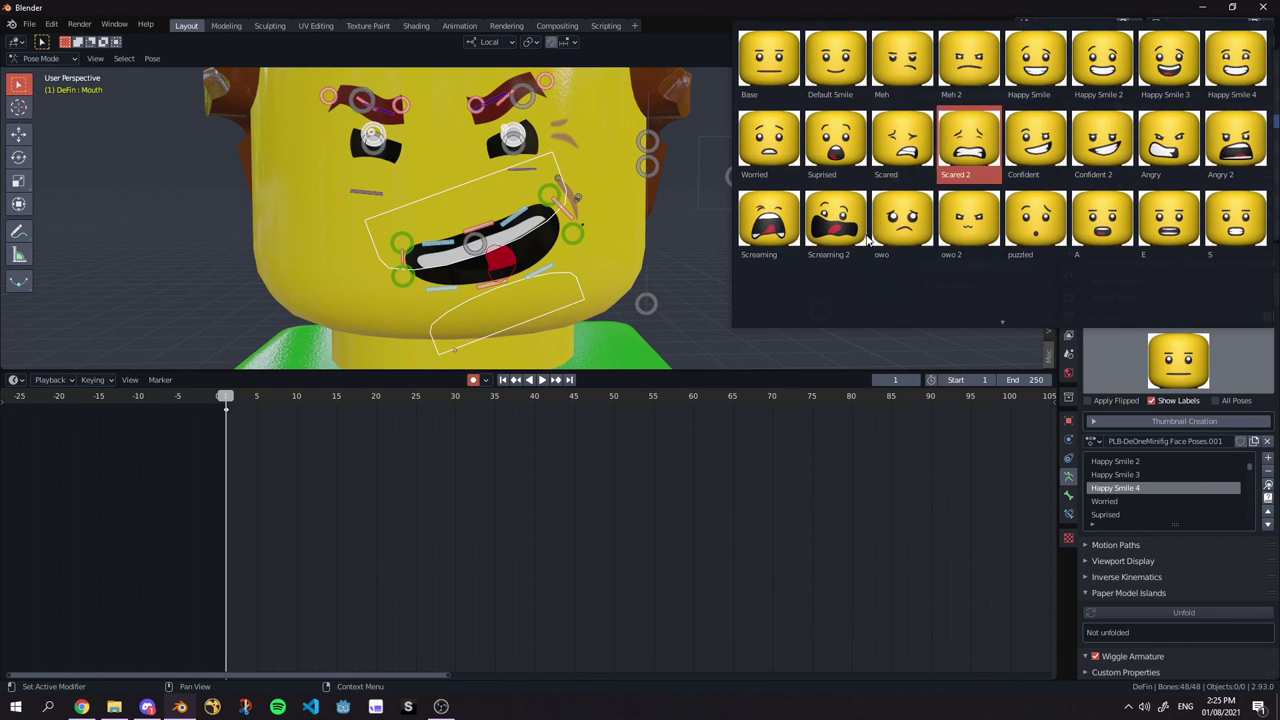
left_click(836, 212)
scroll(620, 240, "down", 3)
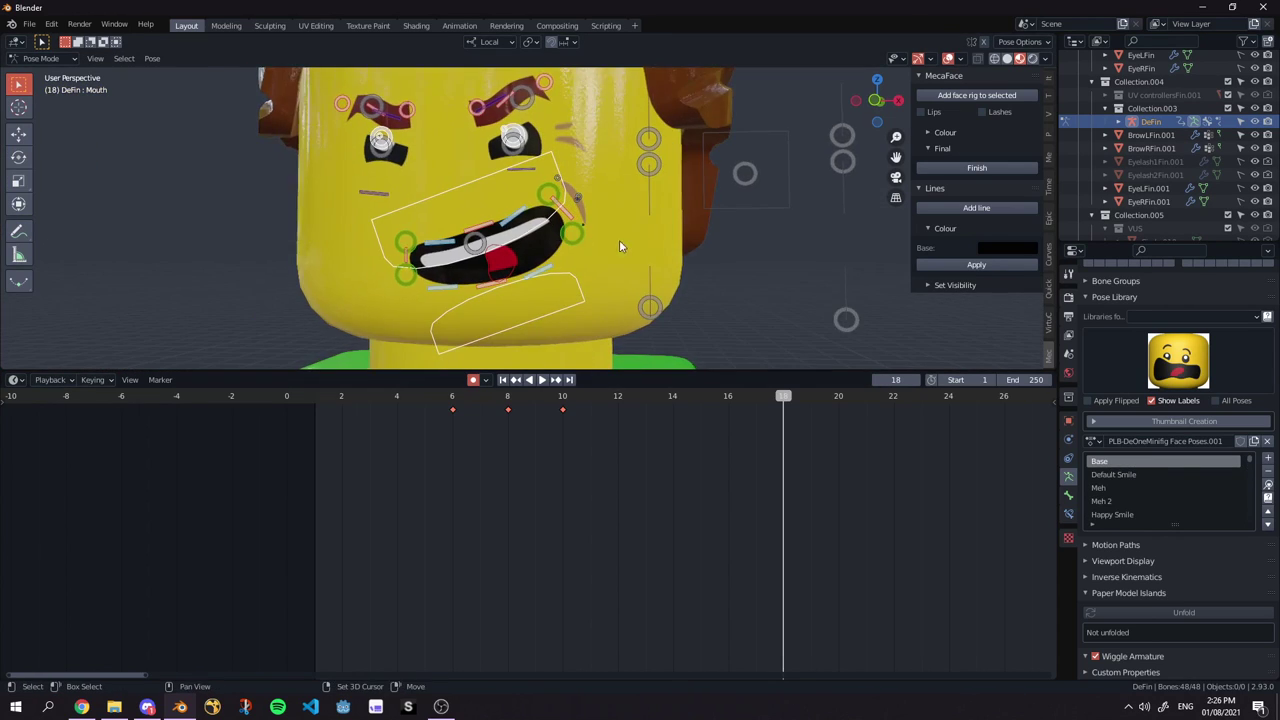
Enter Pose Mode on the line's rig, FinLineys1, and play the animation from frame 3.
scroll(522, 208, "up", 4)
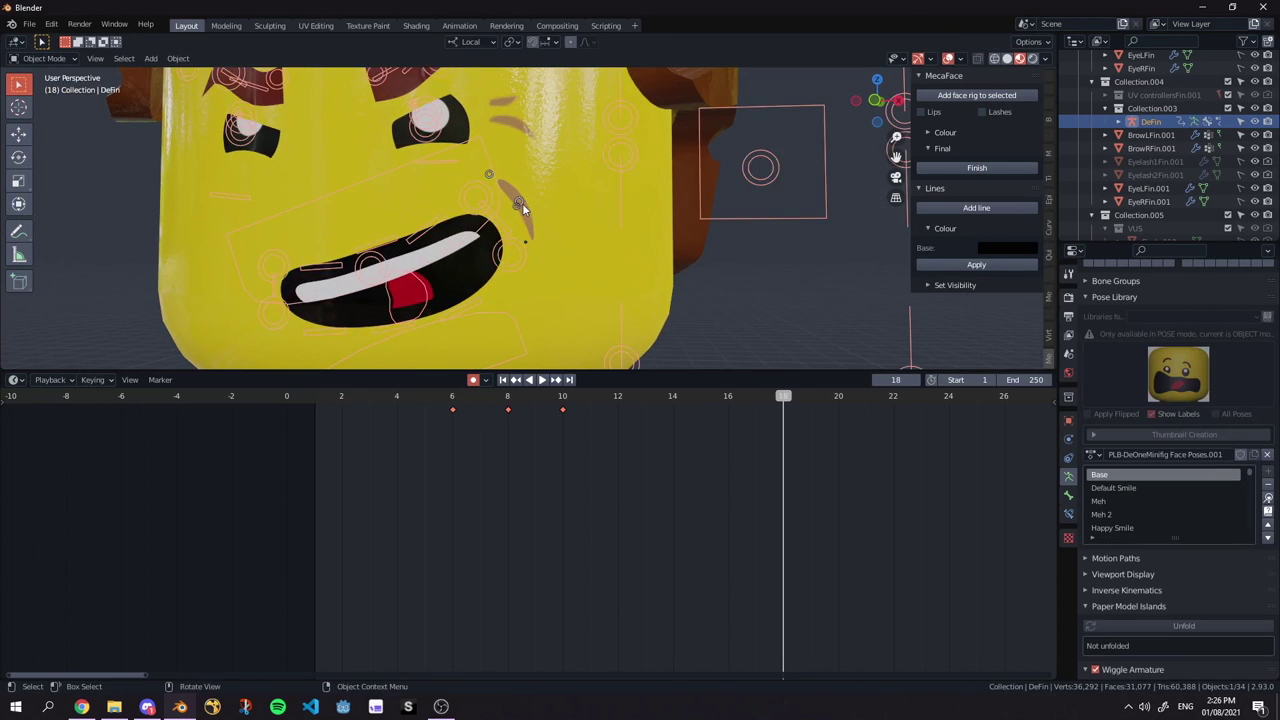
left_click(522, 207)
key("ctrl+Tab")
middle_click_drag(586, 222, 552, 221)
left_click_drag(428, 396, 370, 396)
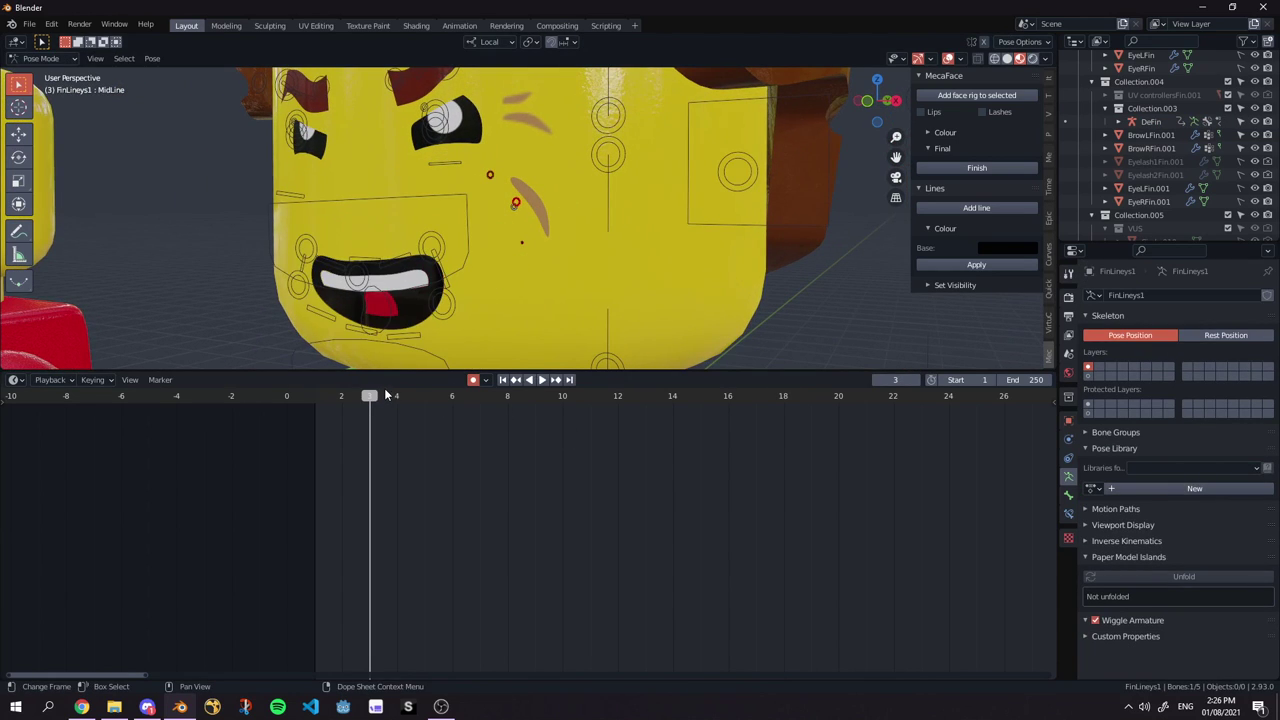
scroll(504, 272, "down", 4)
key("space")
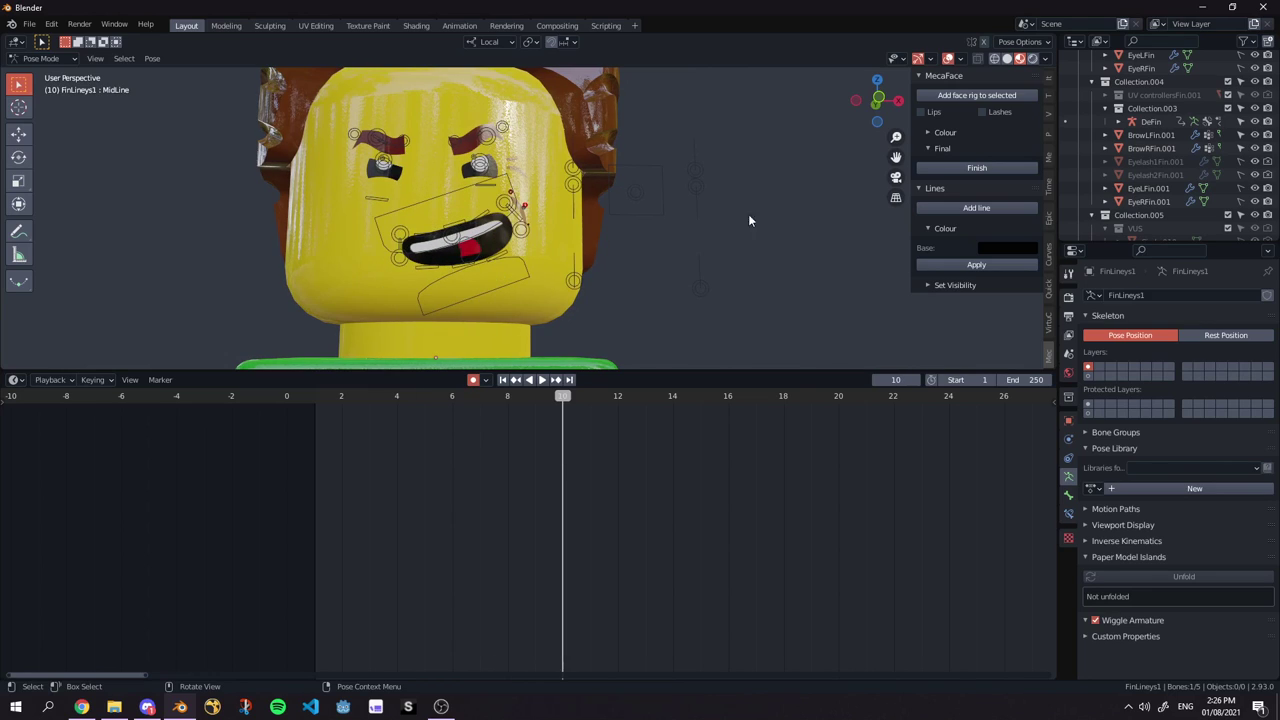
Expand the Set Visibility options, set the end value to 1, and apply the visibility to the line at frame 10.
left_click(964, 286)
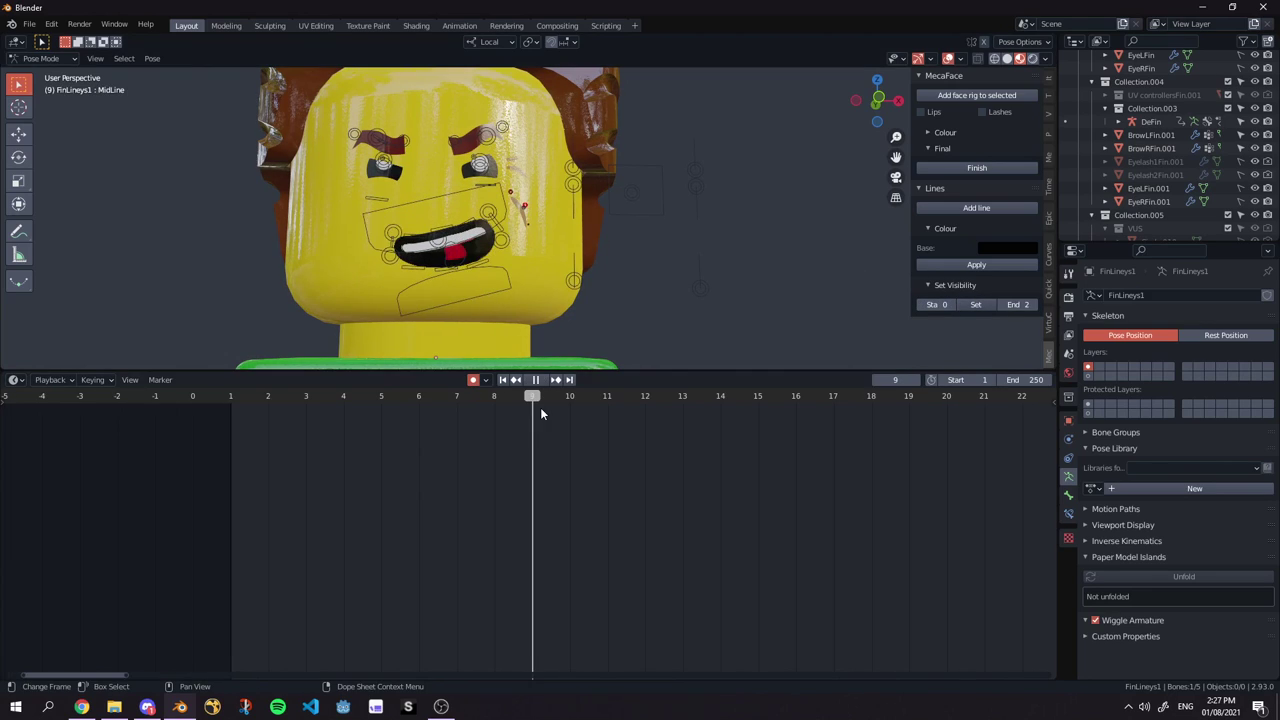
key("space")
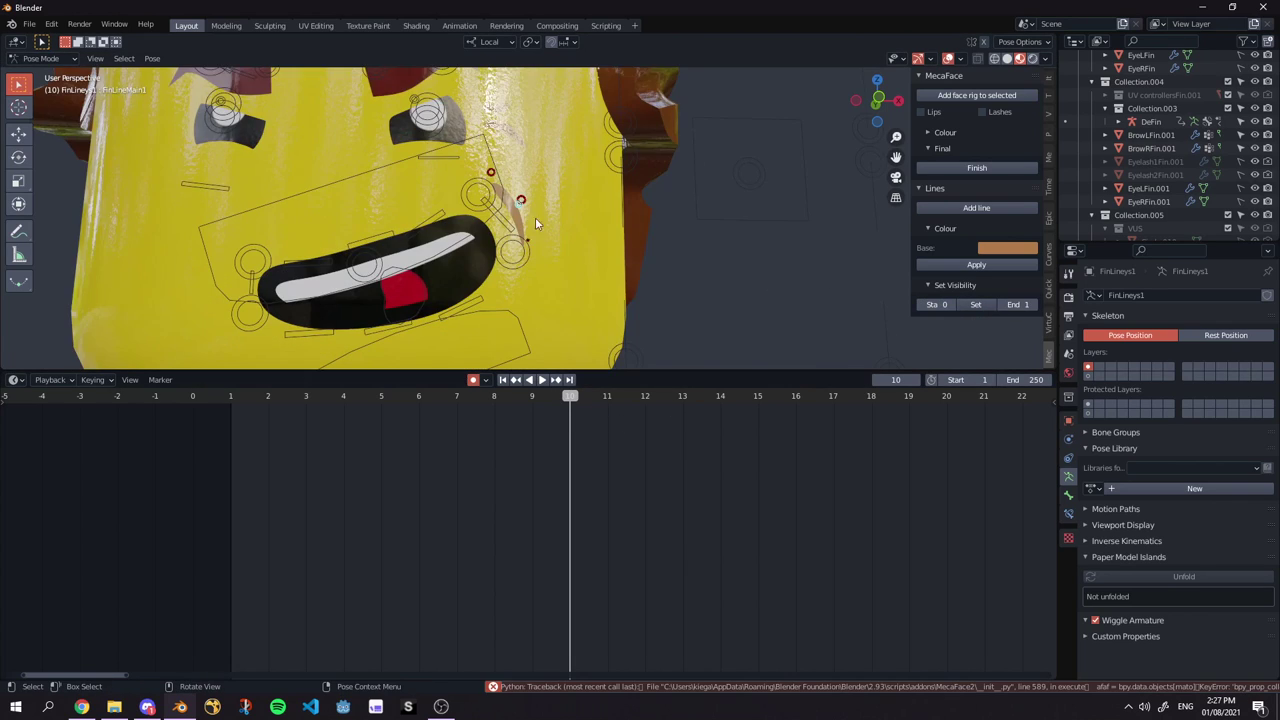
scroll(551, 228, "up", 2)
left_click(976, 304)
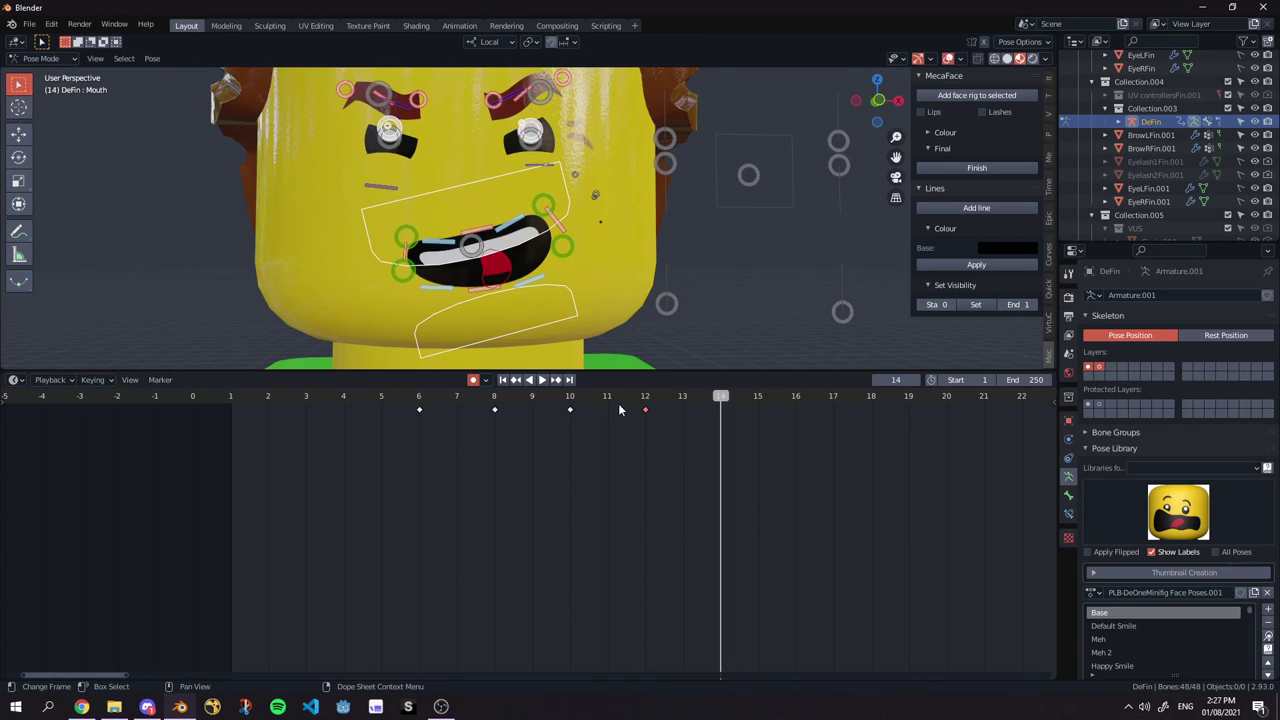
Go to frame 12 and play the animation with the line's rig active to check the line's visibility.
left_click(645, 398)
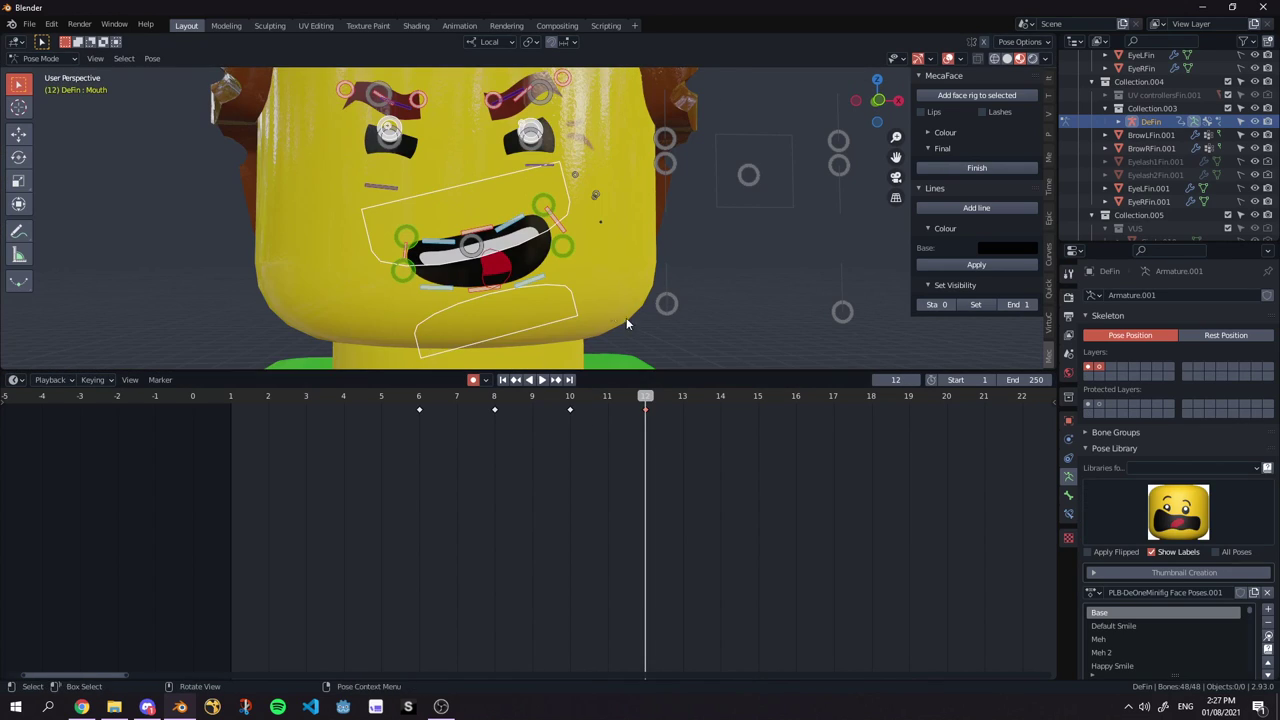
left_click(594, 220)
key("space")
key("space")
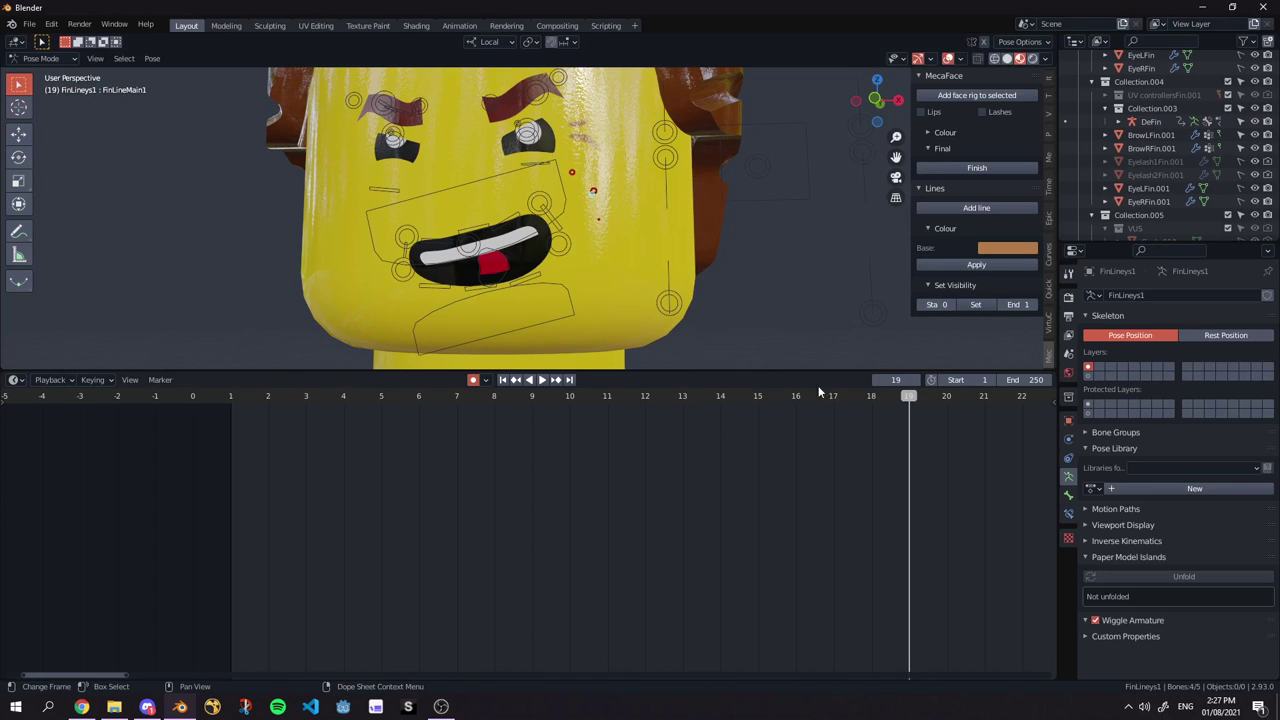
Step back and forth through the frames around frame 19 to examine where the line shows and hides.
key("Left")
key("Right")
key("Right")
key("Left")
key("Left")
key("Right")
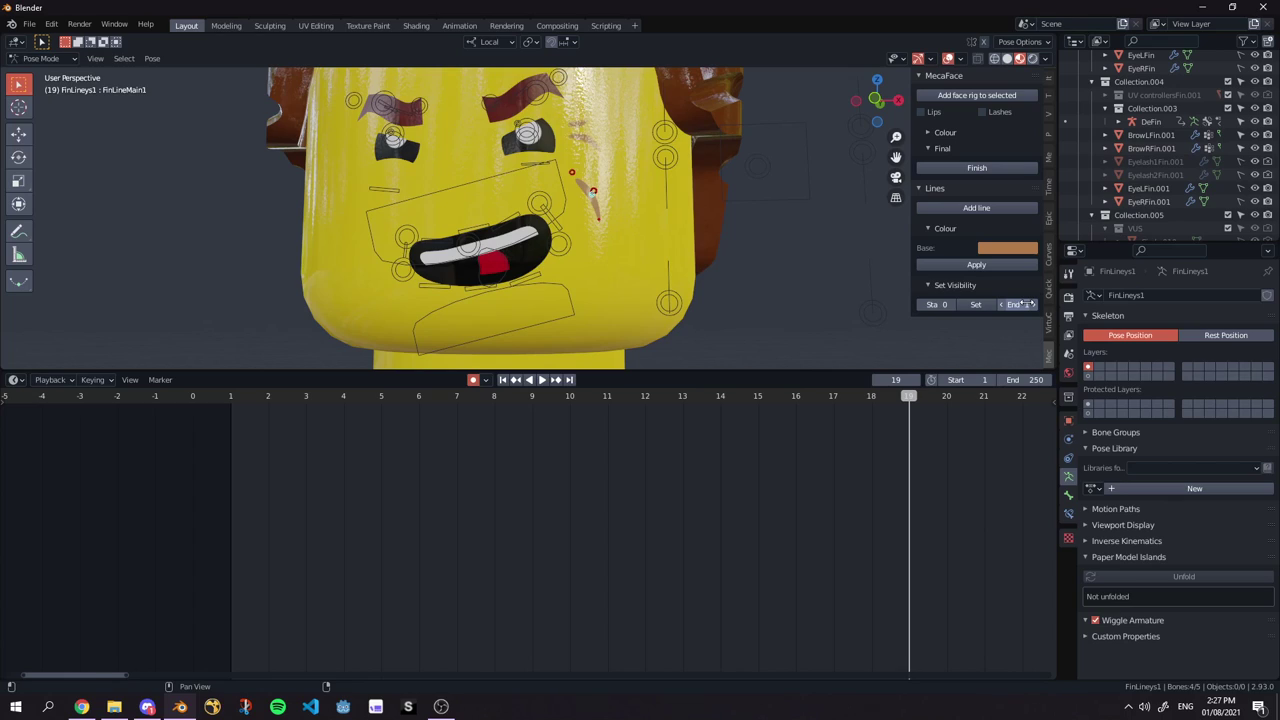
key("Left")
key("Right")
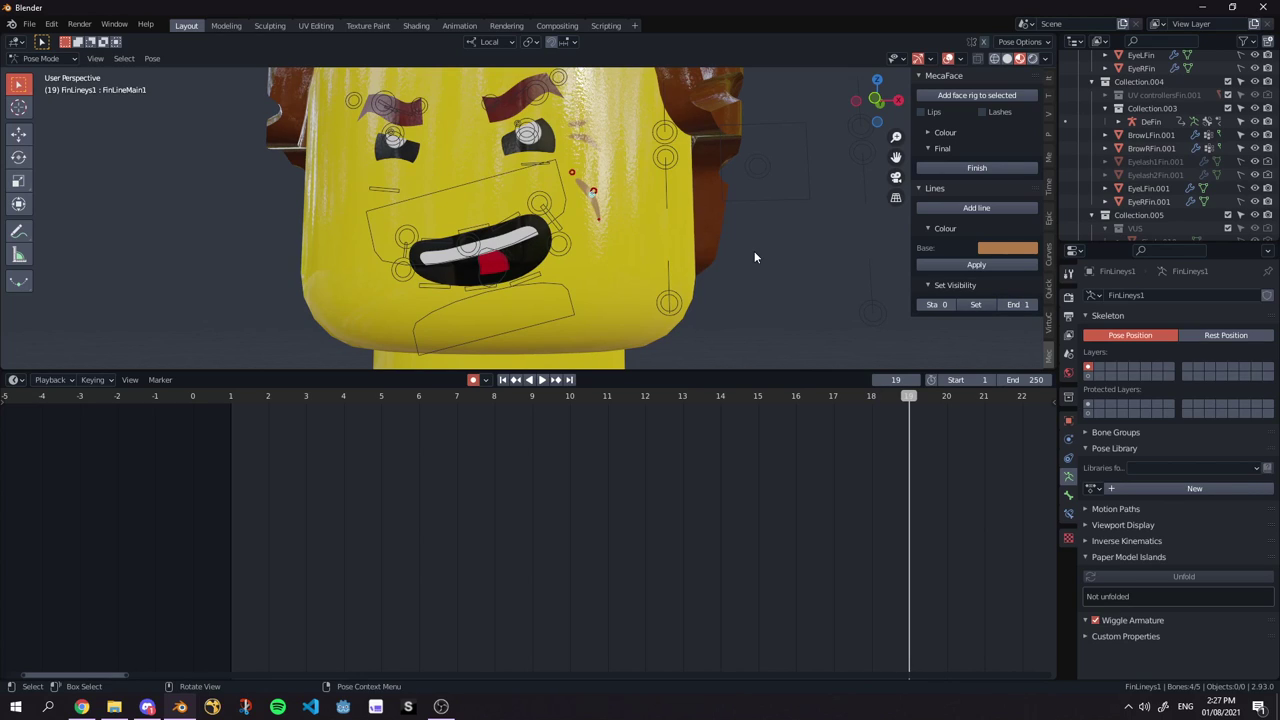
key("Right")
key("Left")
key("Right")
key("Right")
key("Left")
key("Left")
key("Left")
key("Left")
key("Left")
key("Left")
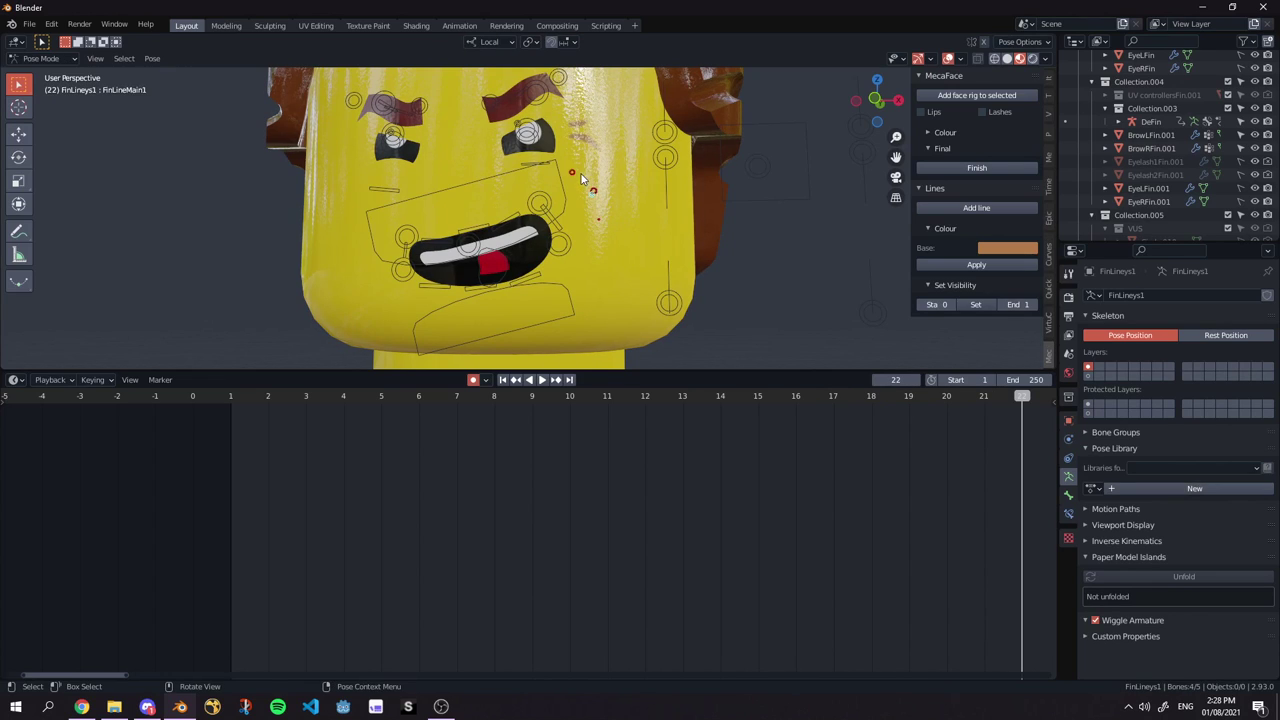
Nudge the bone at the line's lower end and replay the animation from an early frame.
left_click(601, 219)
key("g")
left_click(602, 217)
left_click(602, 222)
left_click(437, 396)
key("space")
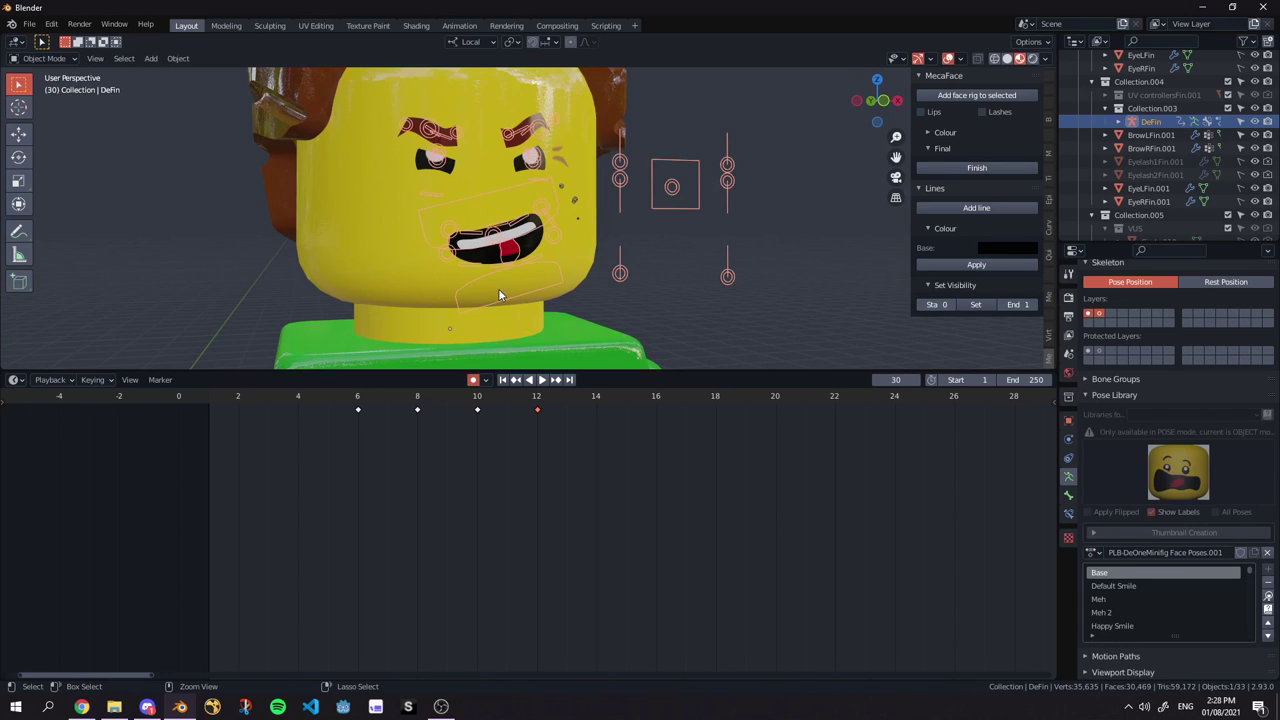
Enter Pose Mode on DeFin, select all its bones, and add the current expression to the Pose Library as a new pose.
key("ctrl+Tab")
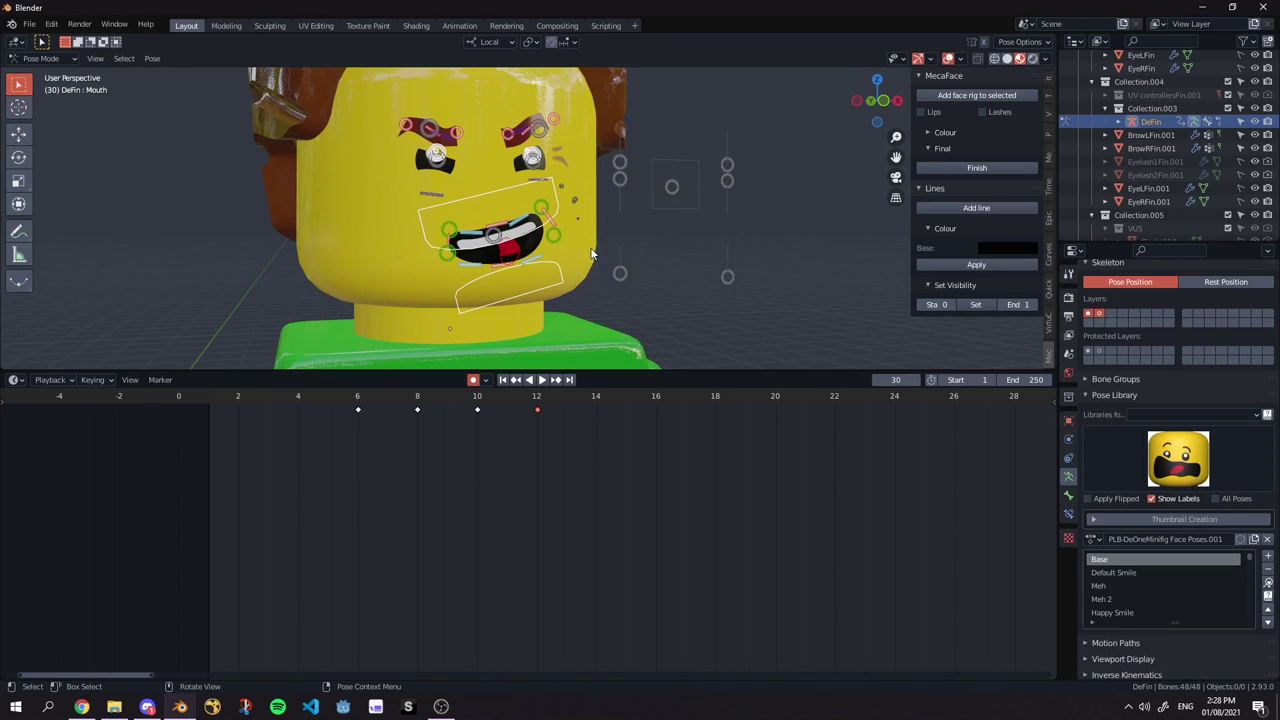
key("a")
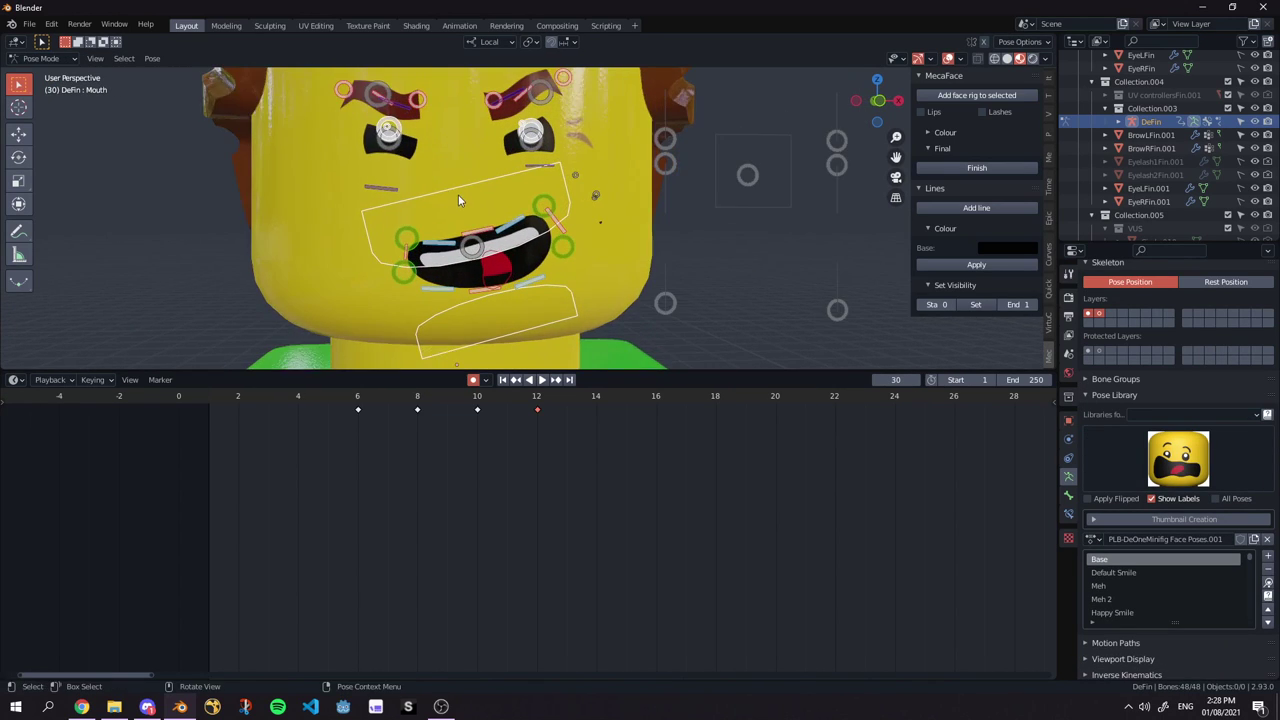
left_click(1267, 556)
left_click(1246, 556)
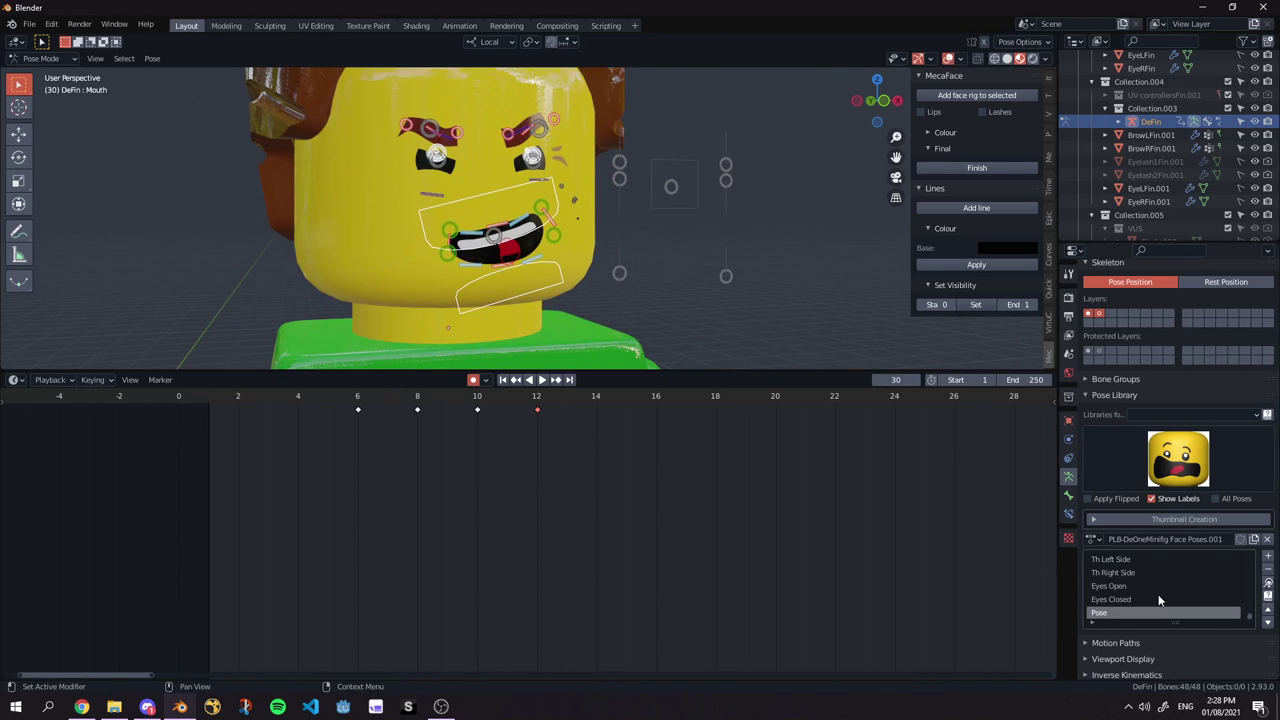
Rename the newly added pose in the Pose Library to "Menacing face".
key("BackSpace")
type("Menacing face")
scroll(1215, 541, "down", 2)
scroll(1243, 543, "up", 3)
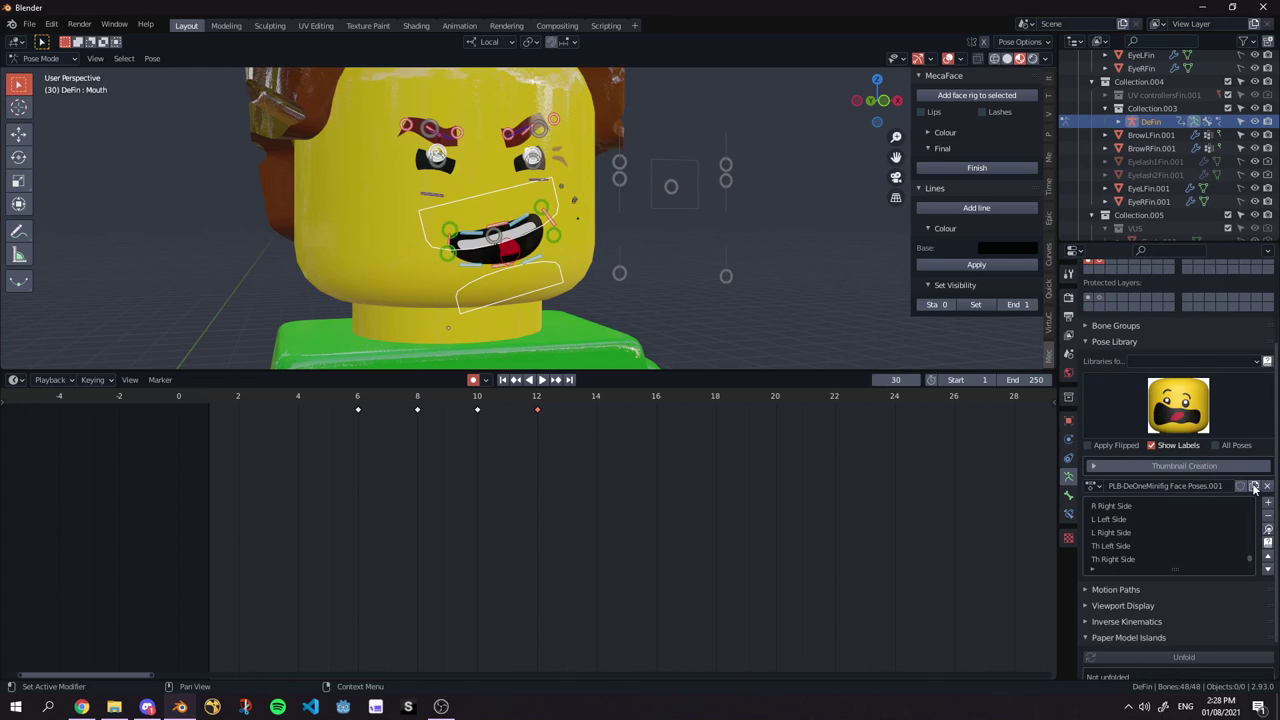
left_click(1255, 487)
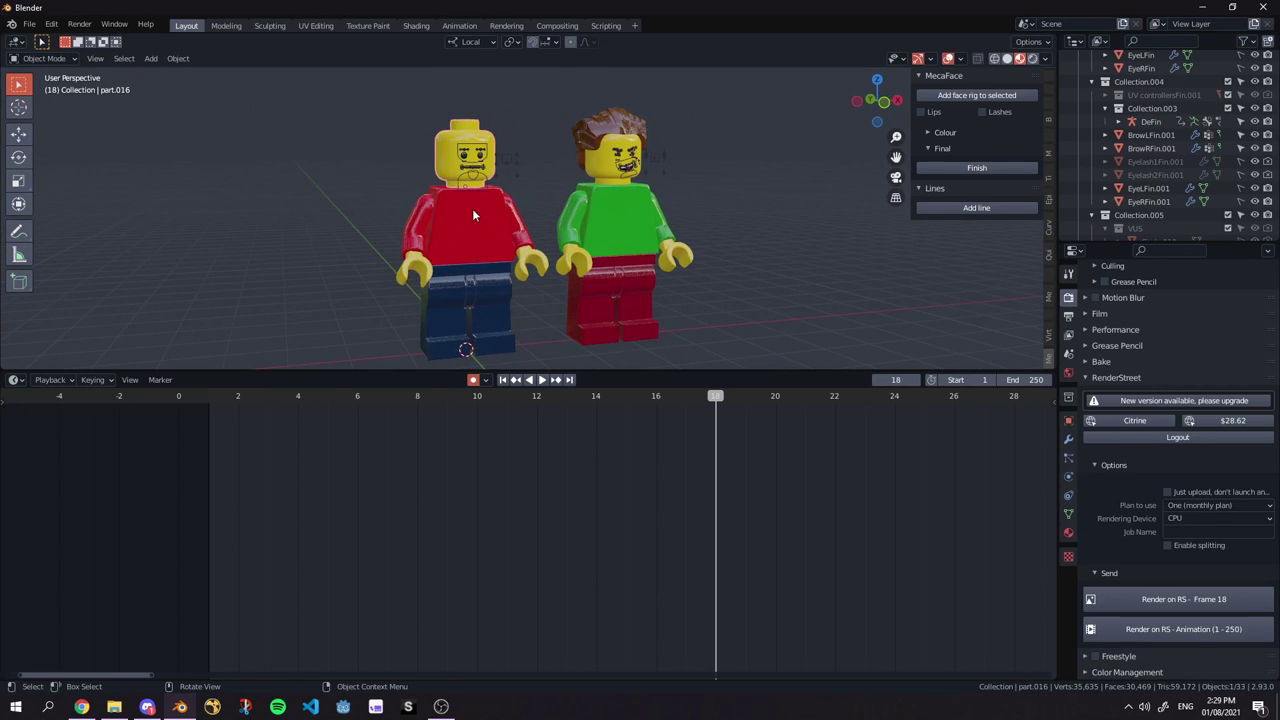
Add the red minifigure's torso, arms, hands, hips and legs to the selection along with its head.
left_click(471, 246, "shift")
left_click(411, 230, "shift")
left_click(520, 236, "shift")
left_click(532, 267, "shift")
left_click(427, 274, "shift")
left_click(453, 273, "shift")
left_click(459, 290, "shift")
left_click(501, 299, "shift")
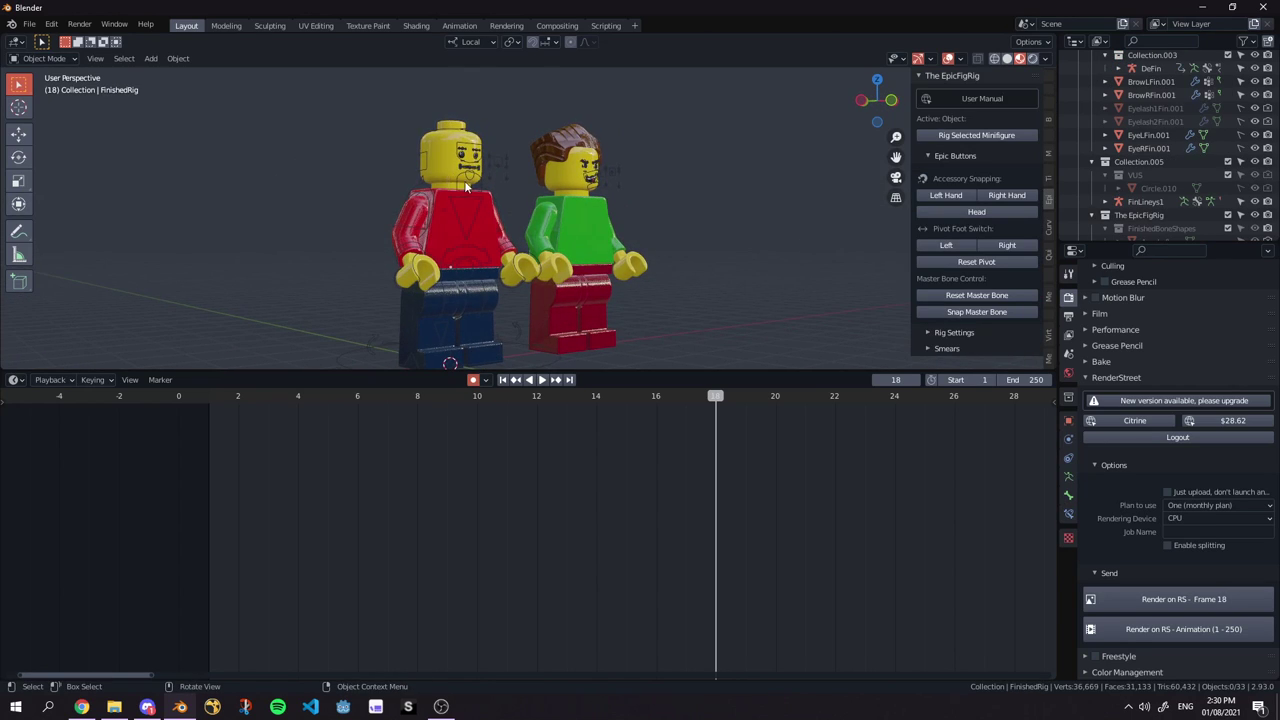
Select the red minifigure's head and its body rig in turn to examine how they sit together.
middle_click_drag(450, 204, 448, 168)
left_click(448, 165)
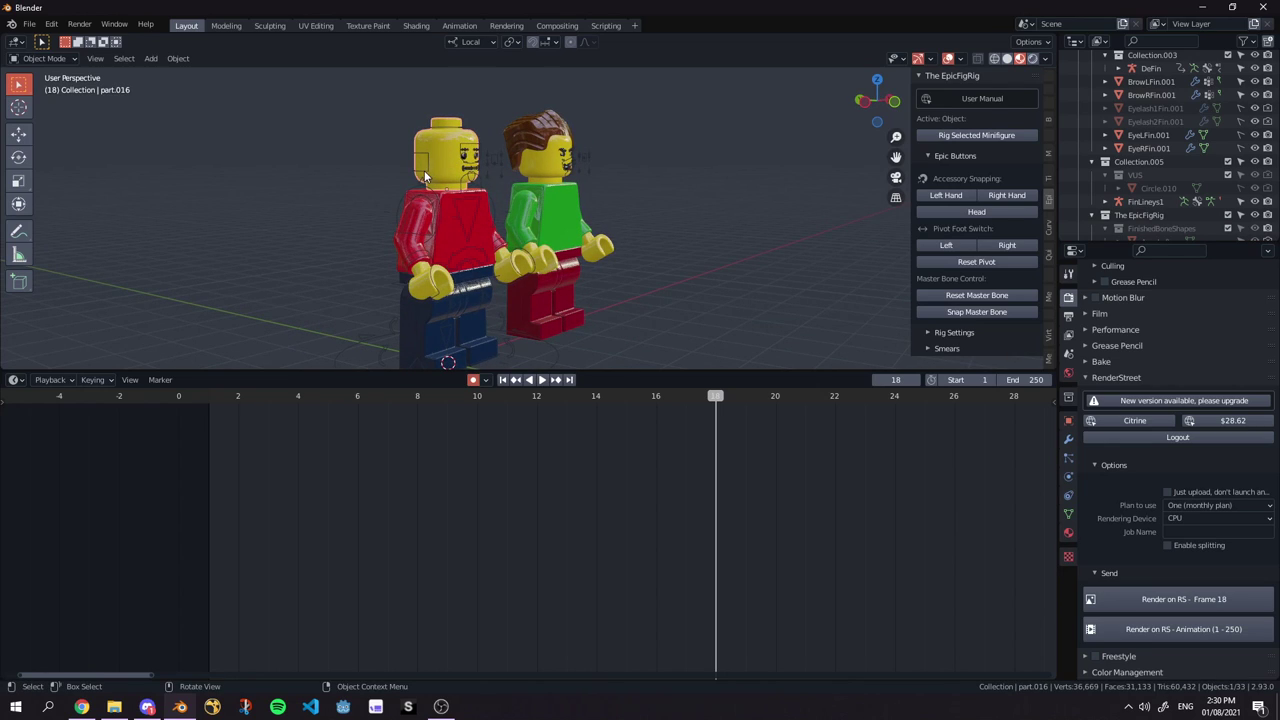
left_click(425, 176)
left_click(443, 165)
left_click(424, 175)
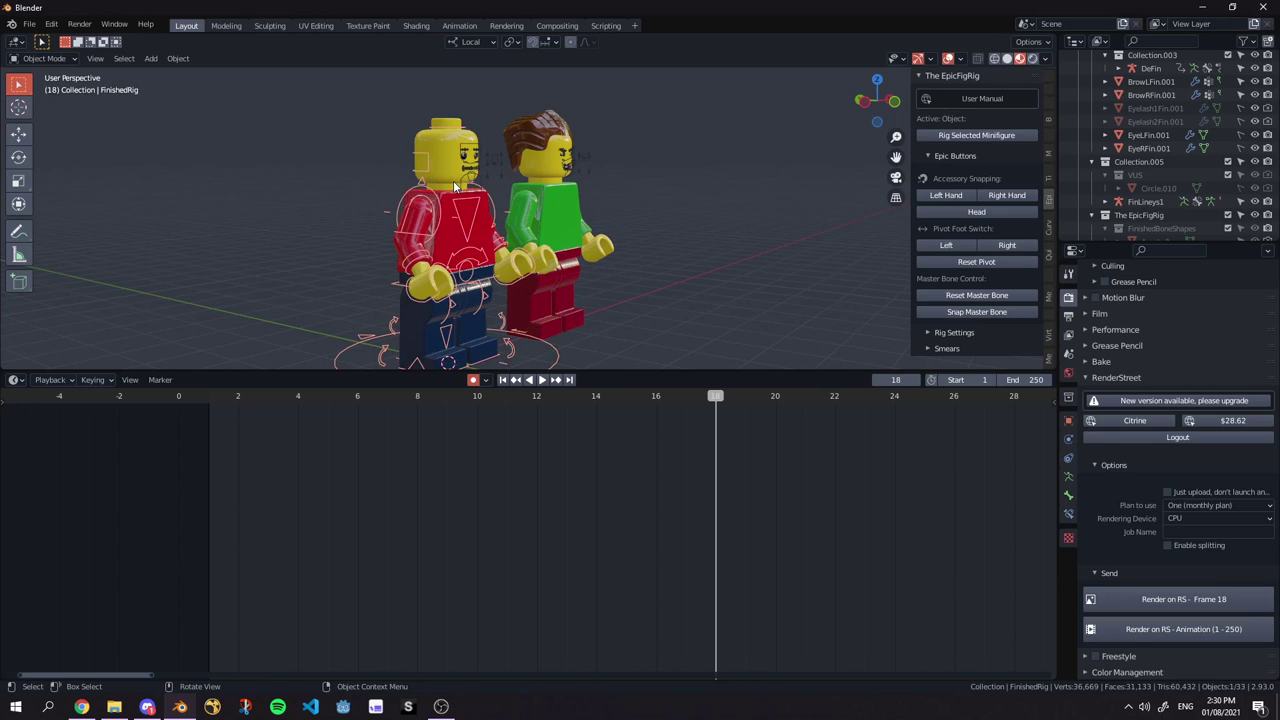
left_click(449, 177)
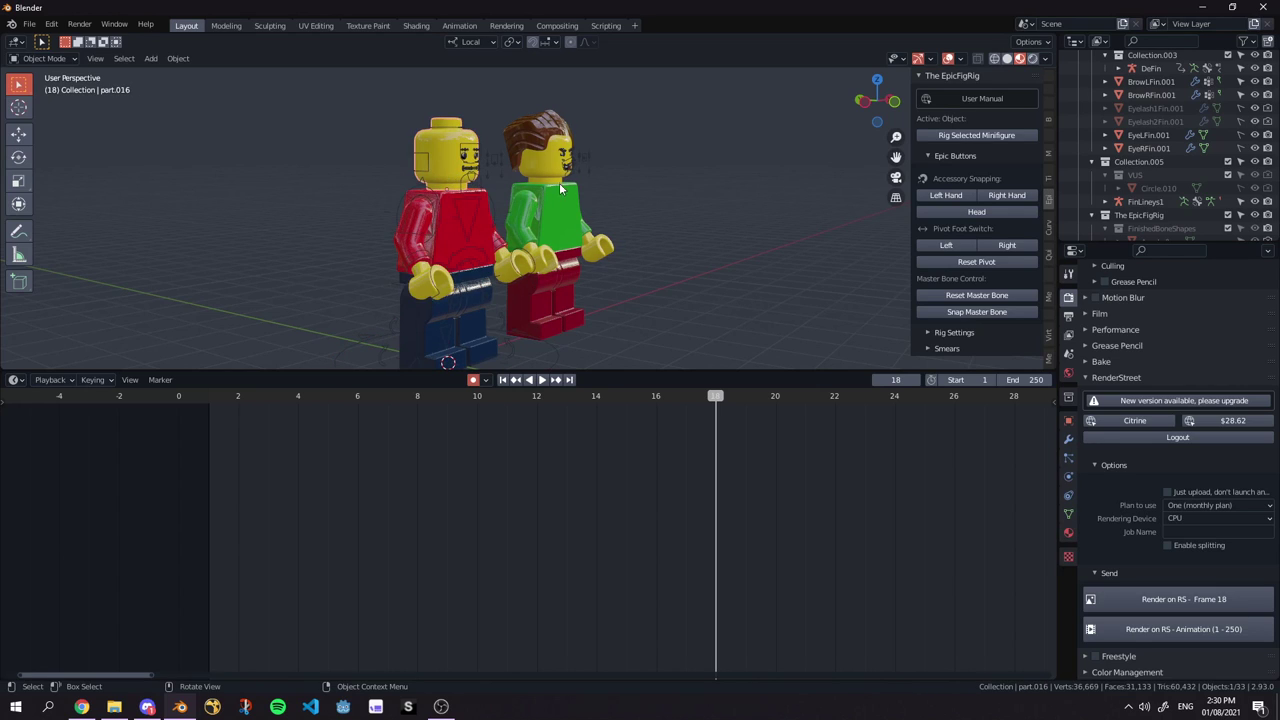
middle_click_drag(557, 192, 478, 192)
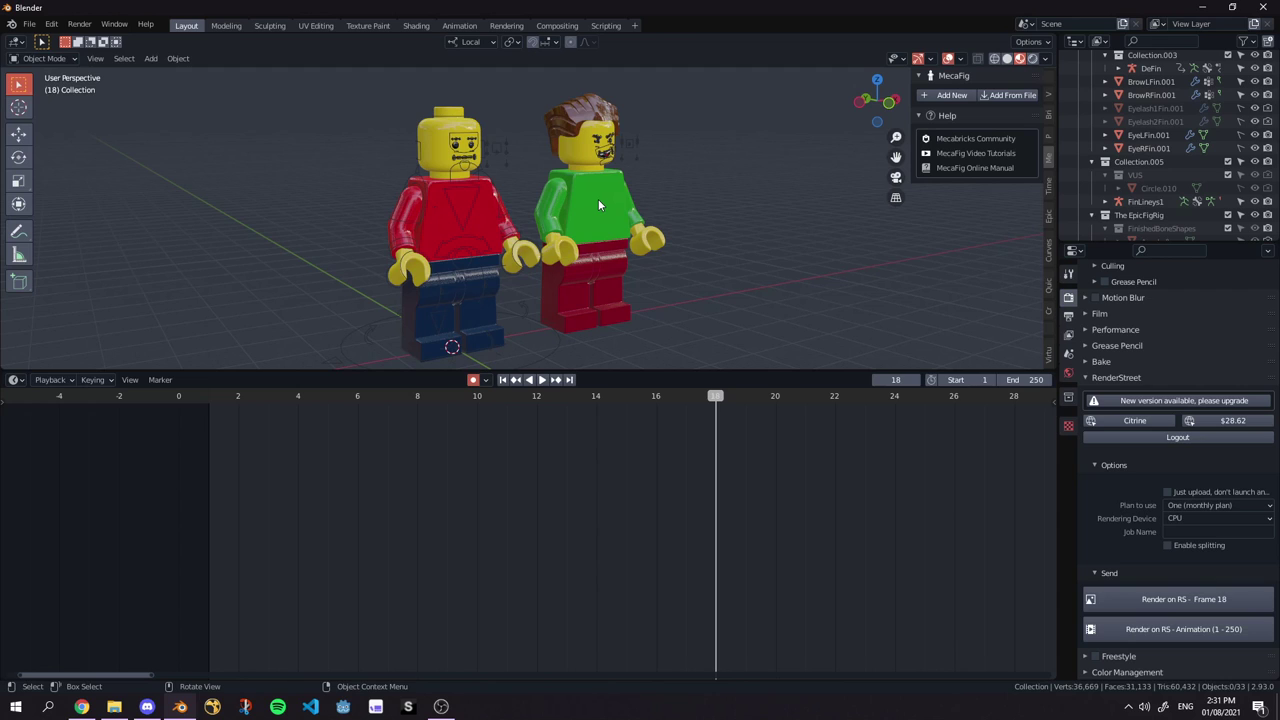
Examine the green minifigure's finished face up close and compare the two minifigures from several angles.
scroll(605, 255, "up", 8)
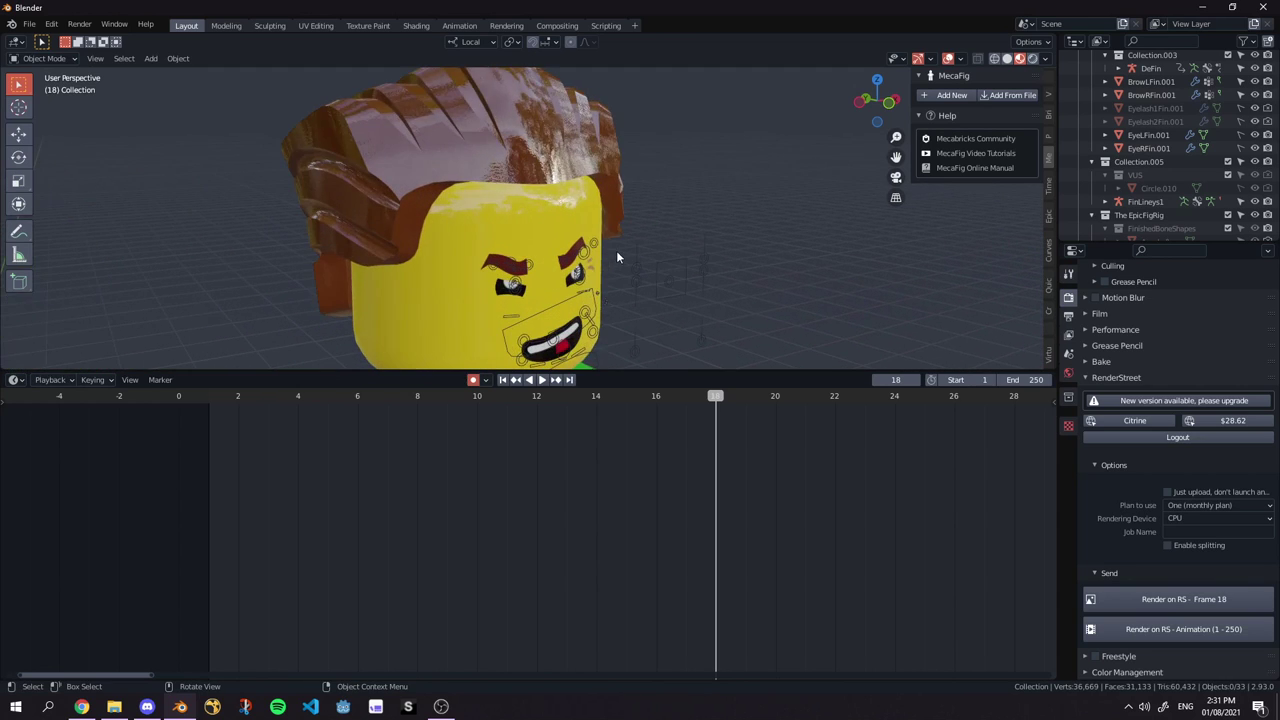
scroll(660, 240, "up", 3)
middle_click_drag(680, 183, 692, 285)
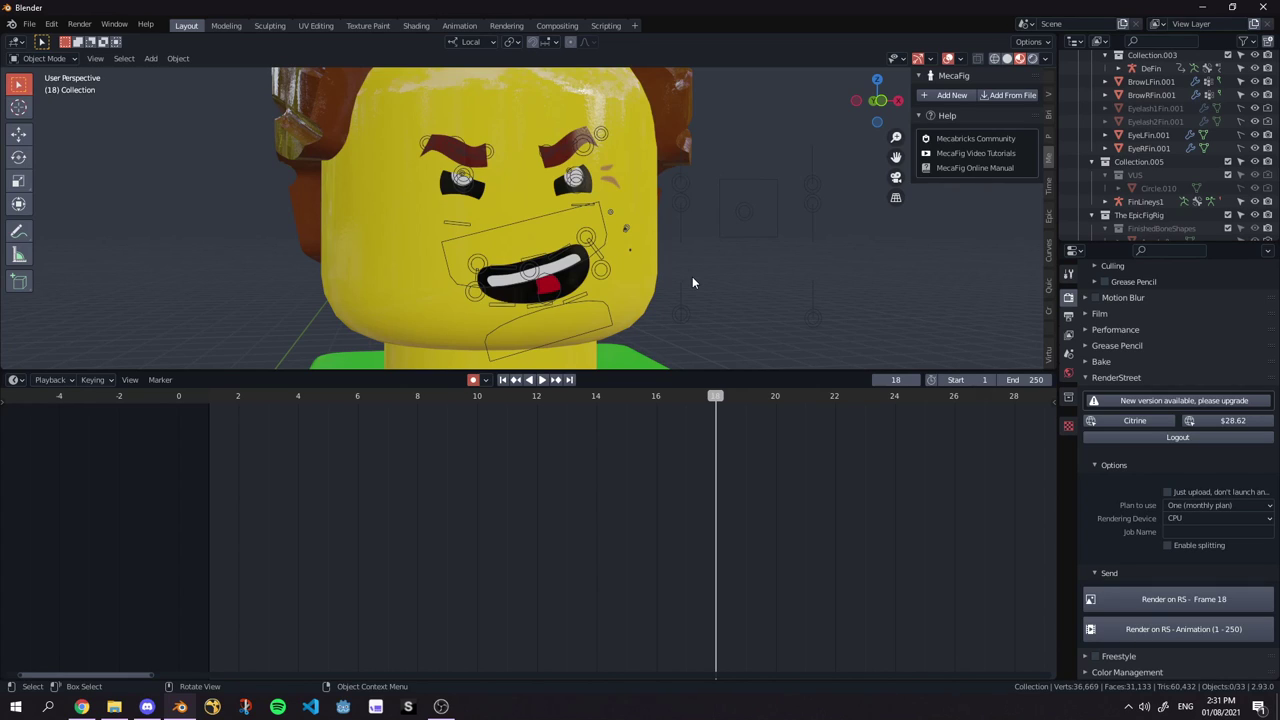
scroll(911, 138, "down", 1)
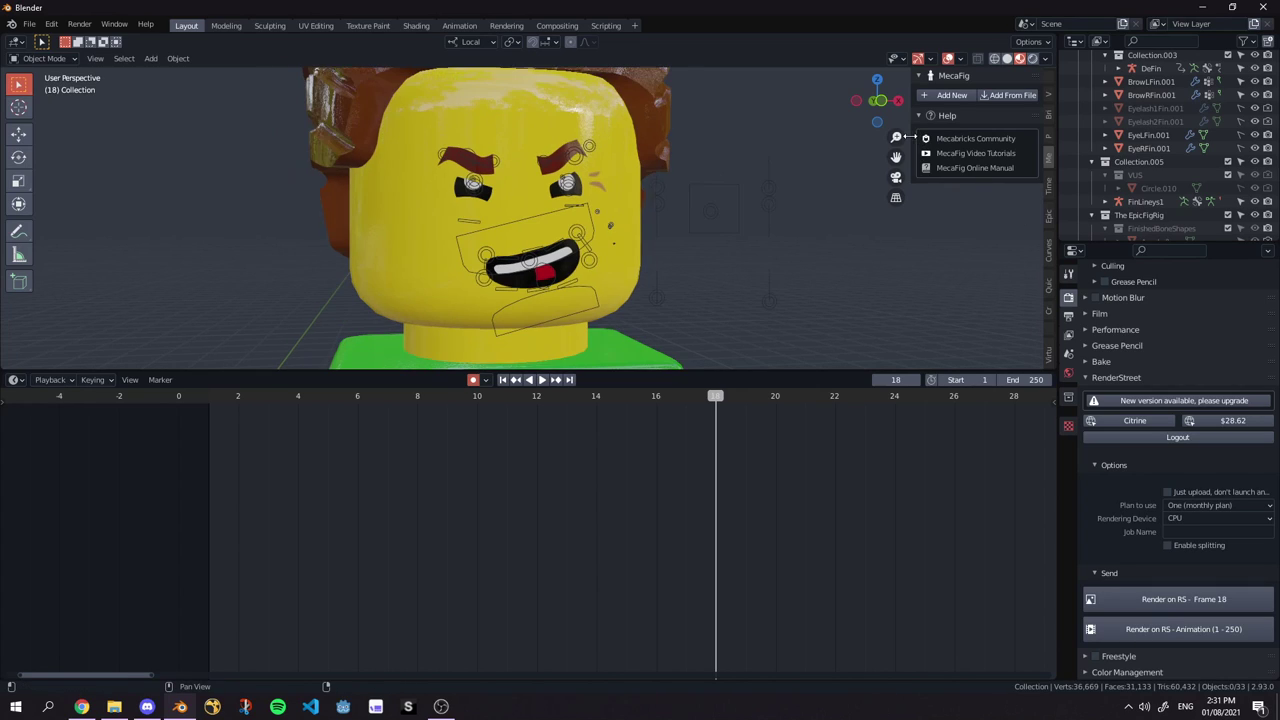
scroll(650, 242, "down", 9)
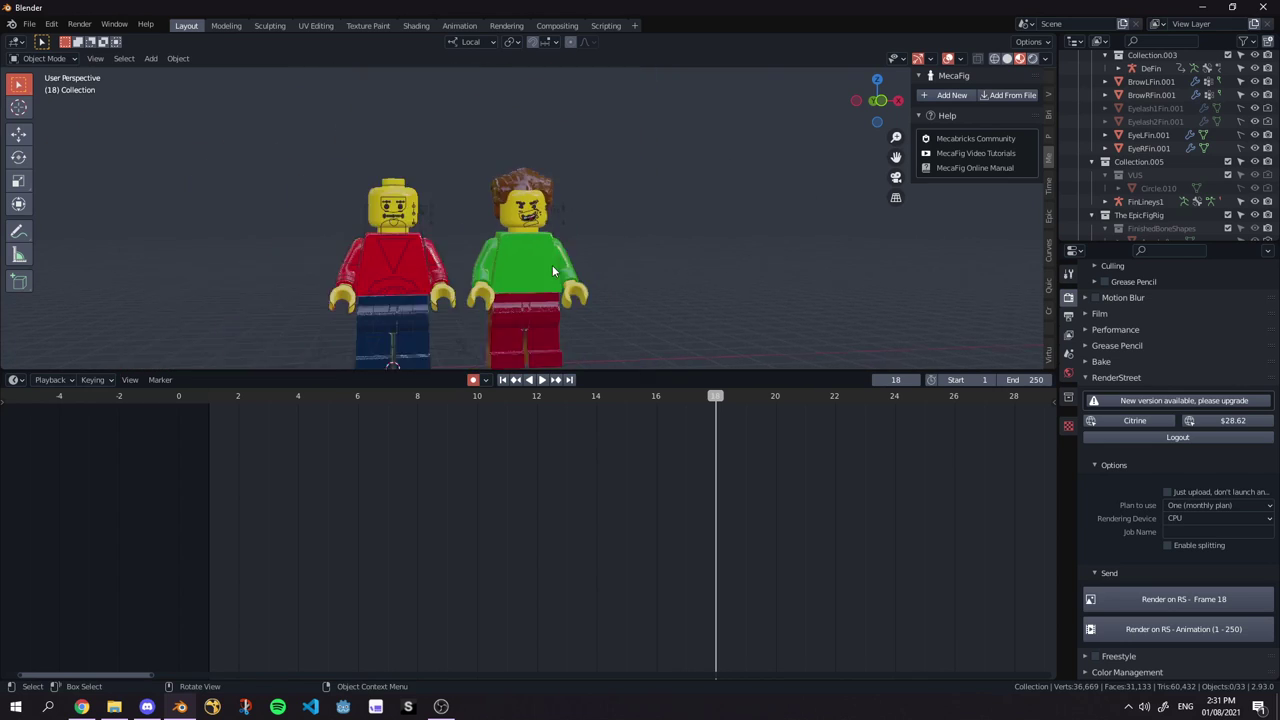
scroll(554, 271, "up", 5)
middle_click_drag(554, 271, 637, 209)
scroll(800, 195, "up", 2)
scroll(916, 238, "down", 3)
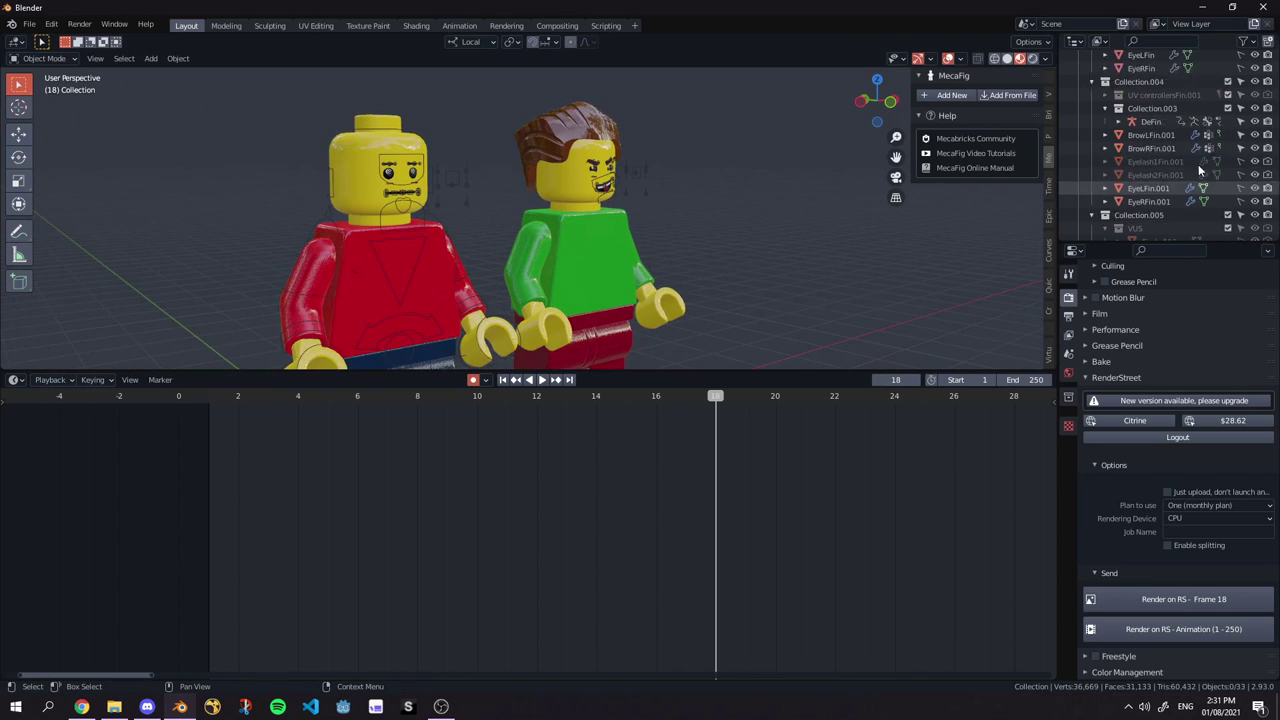
scroll(1084, 159, "up", 5)
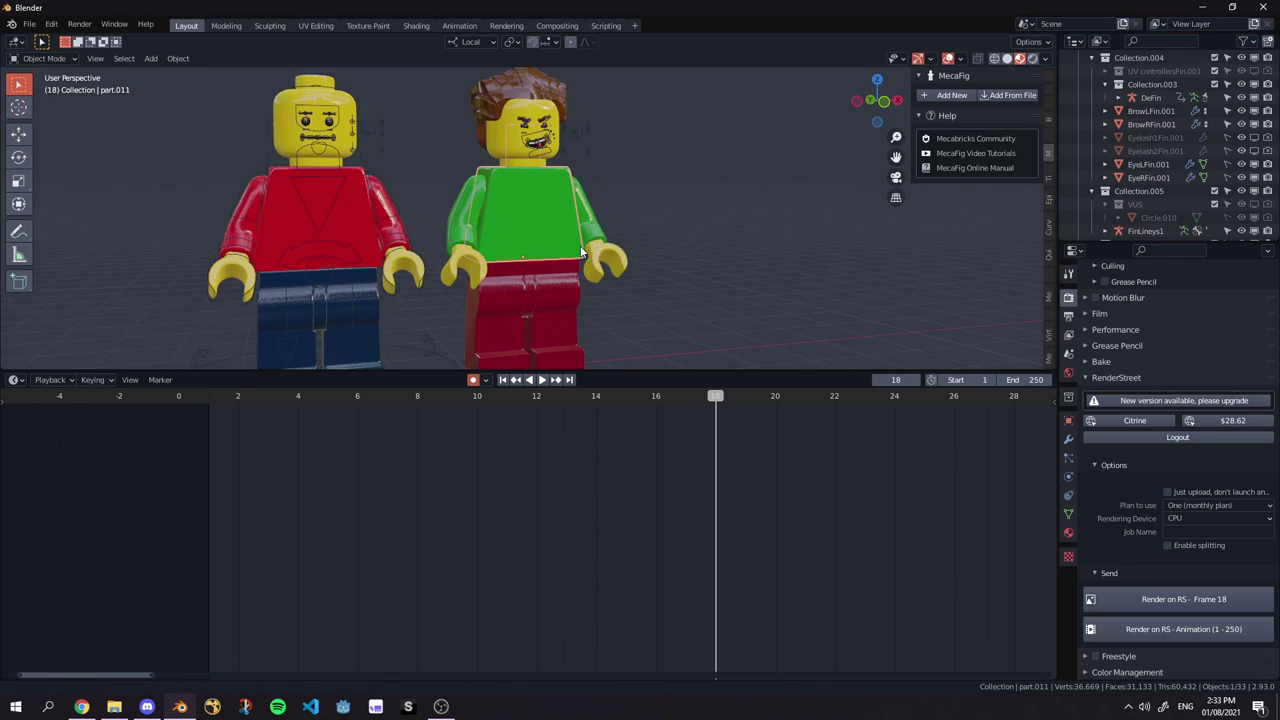
Add a MecaFace face rig to the green minifigure's torso and select the new rig.
scroll(574, 247, "up", 5)
scroll(571, 246, "down", 5)
middle_click_drag(531, 242, 625, 263)
scroll(640, 275, "up", 3)
scroll(651, 287, "up", 3)
left_click(1049, 300)
scroll(1051, 304, "down", 1, "ctrl")
left_click(928, 94)
left_click(611, 245)
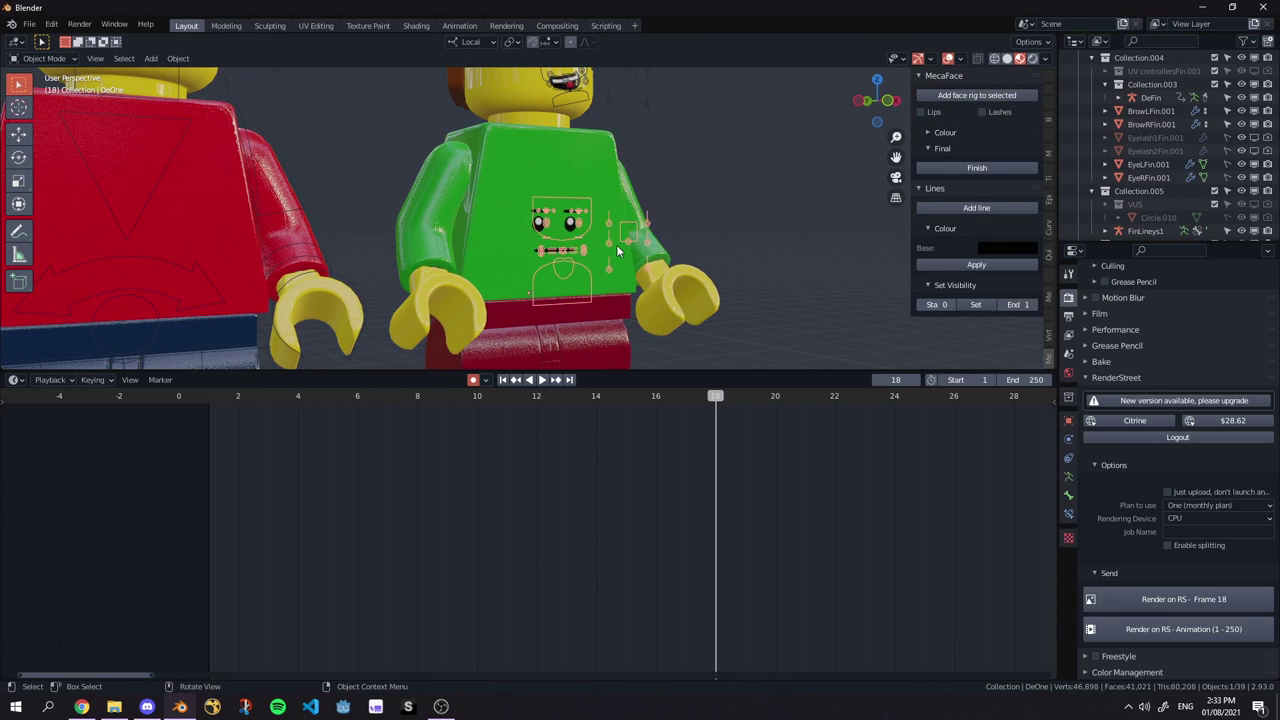
Scale up the new face rig so that the face fills the front of the green torso.
scroll(574, 231, "up", 3)
mouse_move(617, 248)
middle_mouse_down()
mouse_move(574, 231)
mouse_move(626, 247)
middle_mouse_up()
key("s")
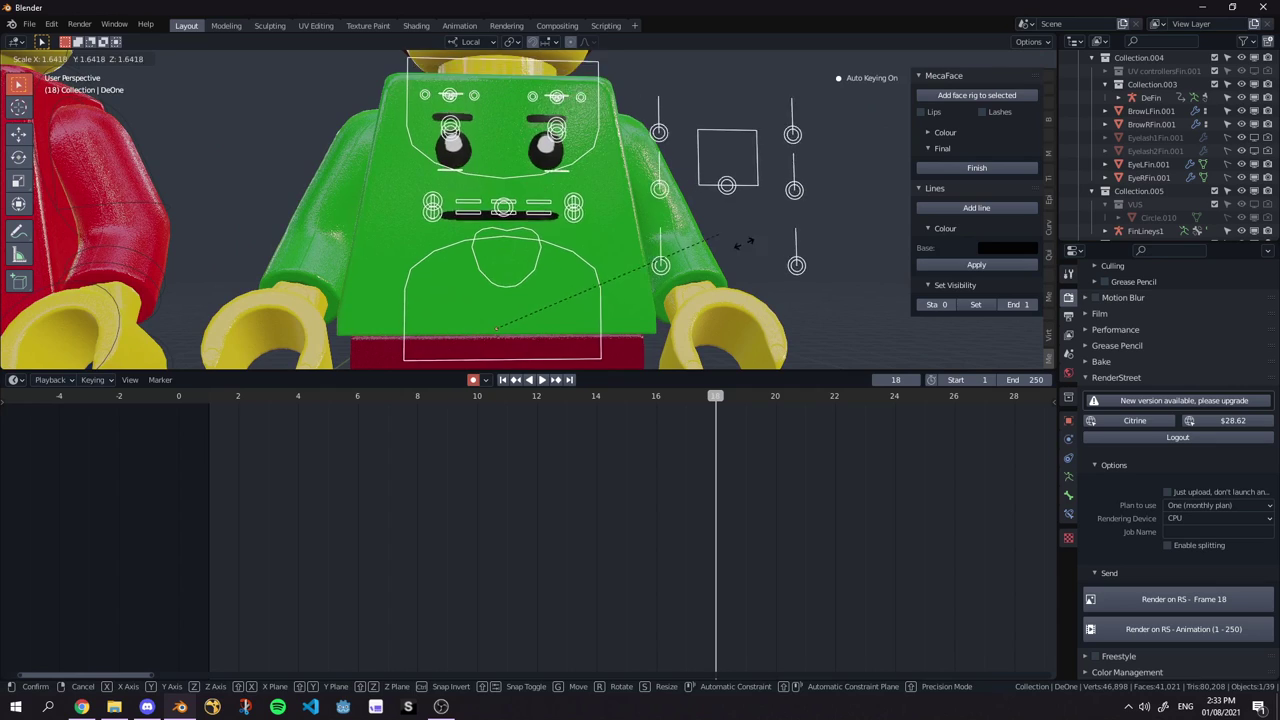
left_click(700, 235)
scroll(649, 240, "up", 6)
scroll(640, 197, "down", 8)
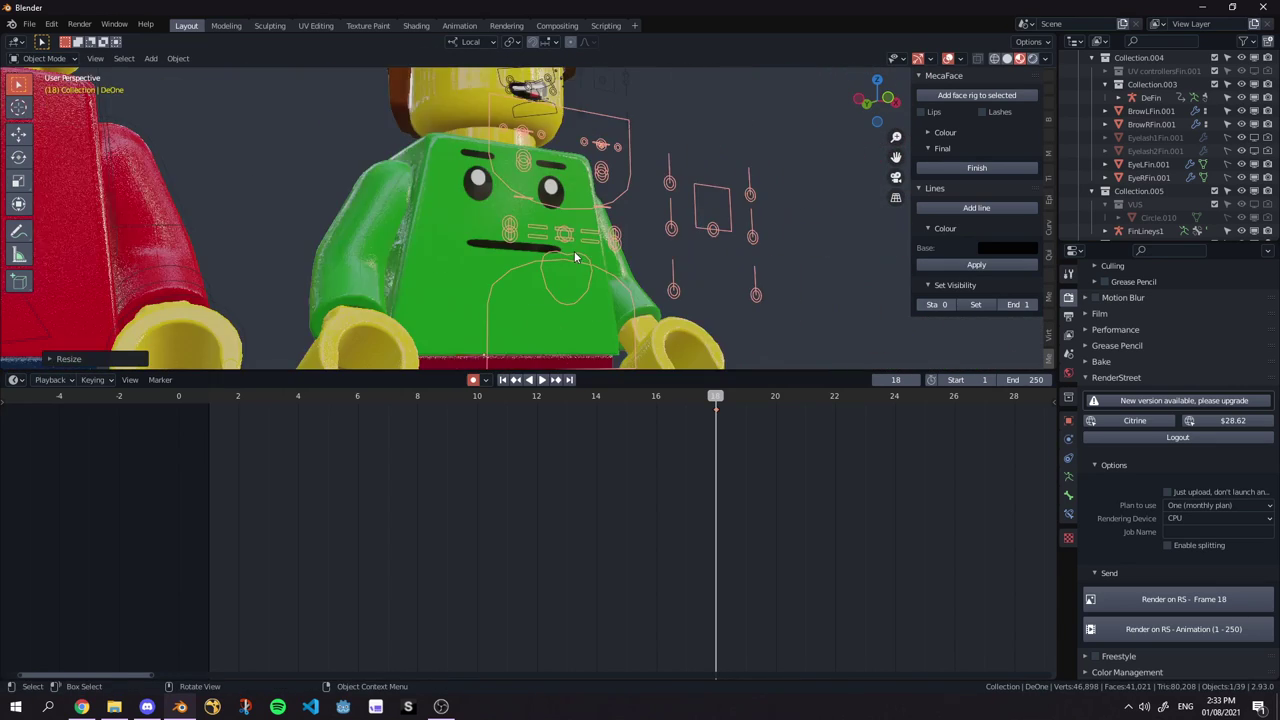
Move the torso's face rig about -3 m along its local Y axis.
key("g")
key("y")
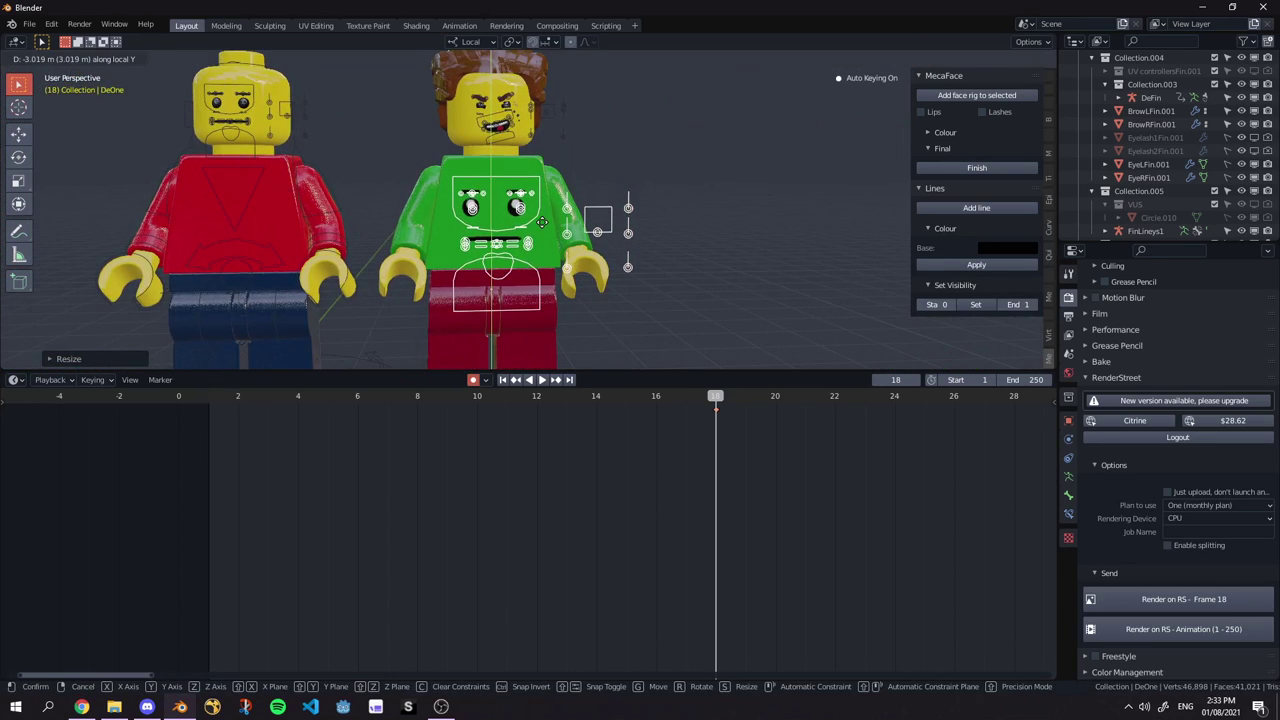
left_click(542, 221)
Enter Pose Mode on the torso's face rig and open its mouth wide by moving the Mouth_Size bone.
middle_click_drag(542, 221, 551, 278)
scroll(585, 226, "up", 3)
key("ctrl+Tab")
left_click(667, 260)
key("g")
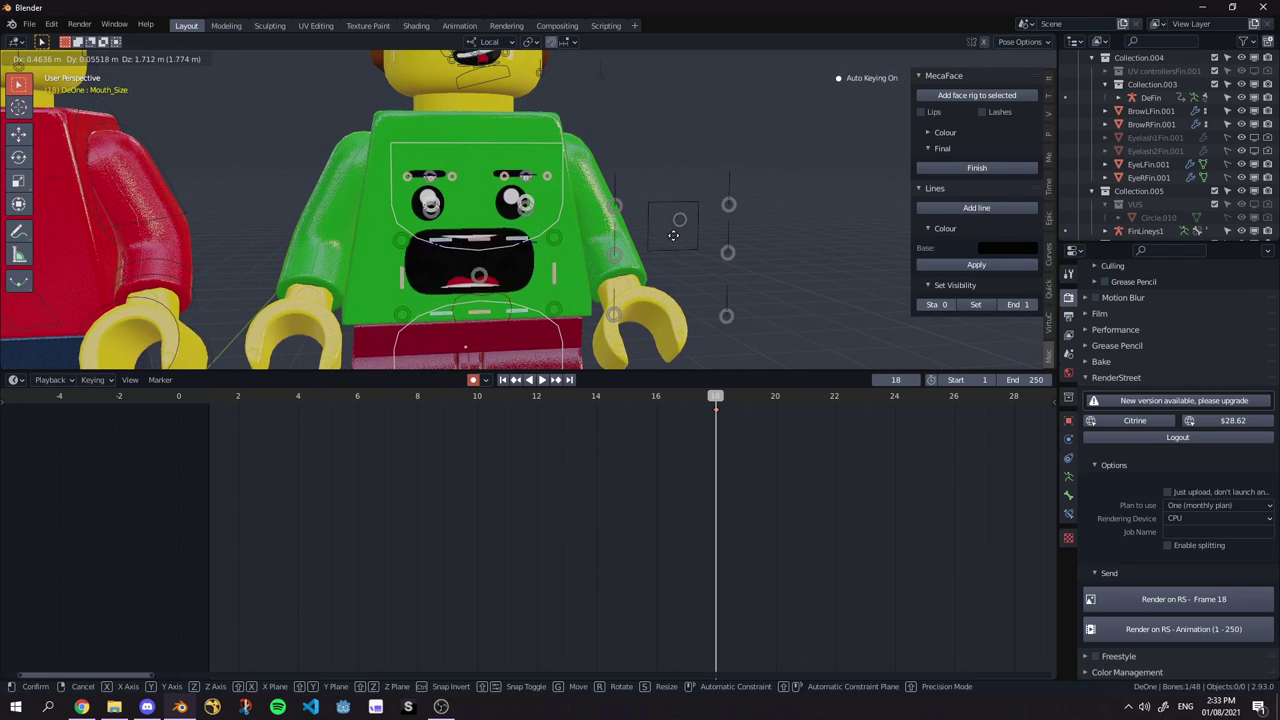
left_click(674, 235)
key("ctrl+a")
left_click(672, 237)
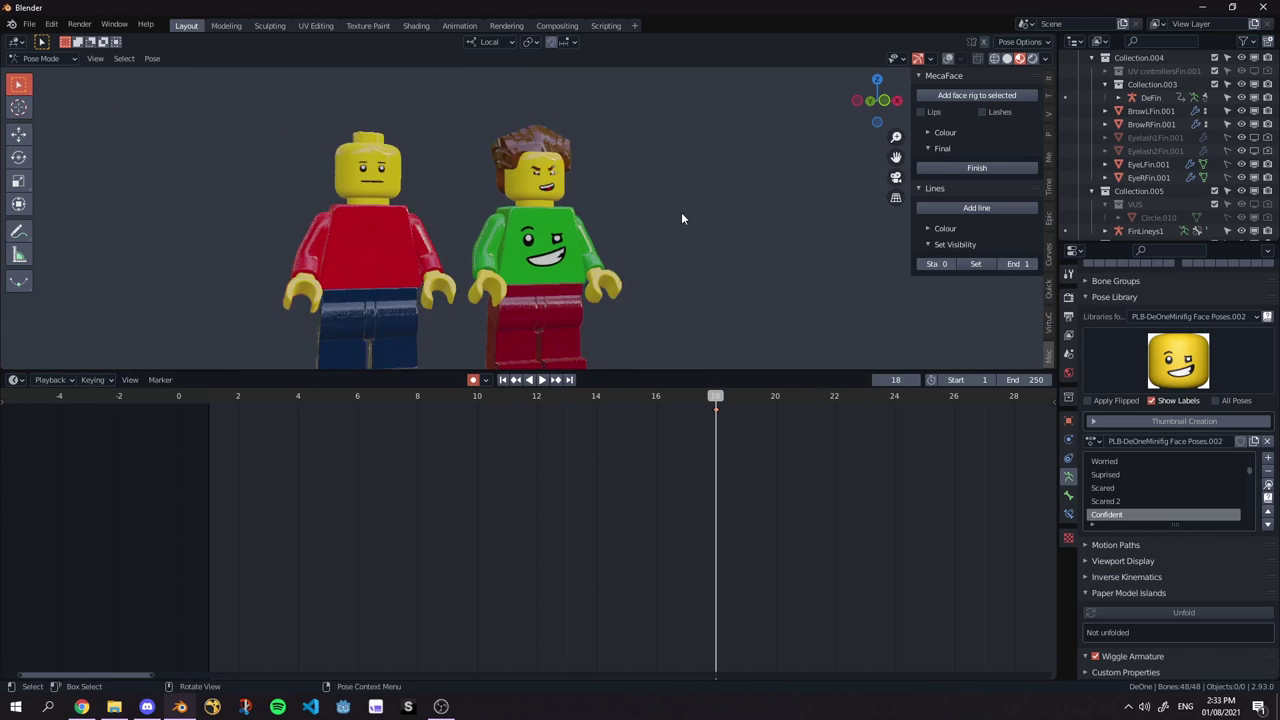
middle_click_drag(682, 214, 657, 202)
scroll(657, 202, "up", 3)
scroll(657, 200, "down", 3)
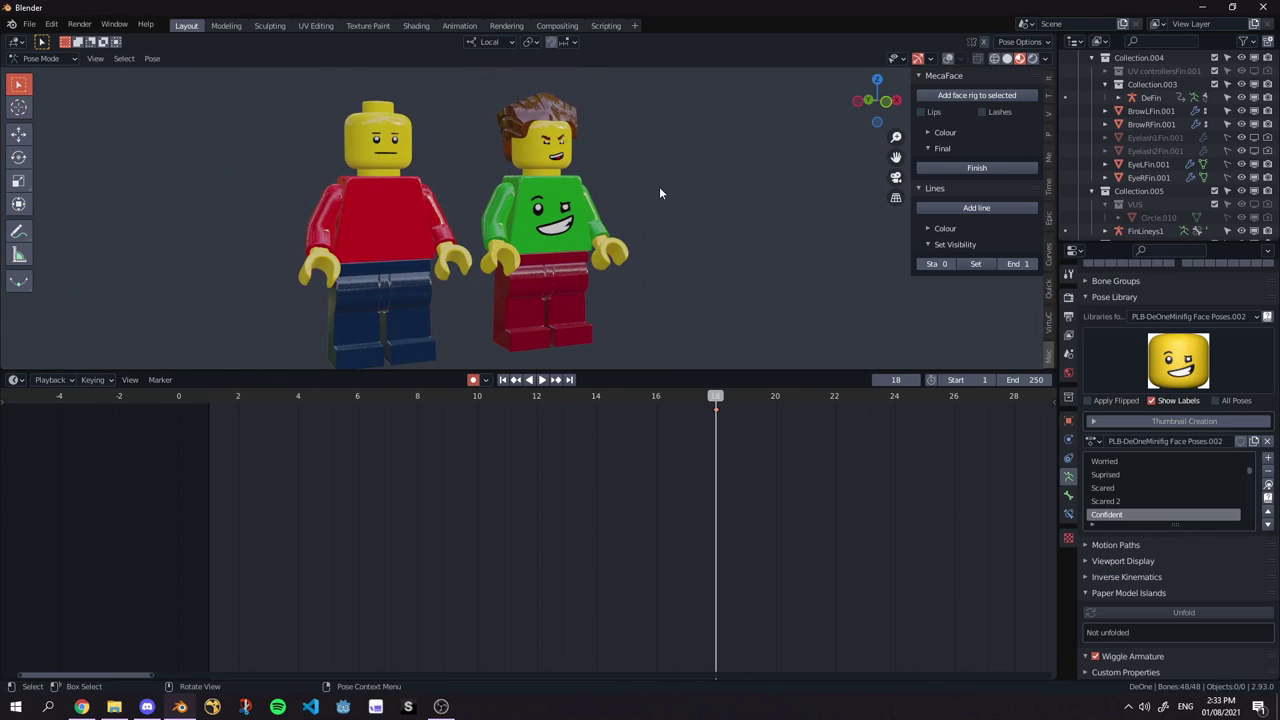